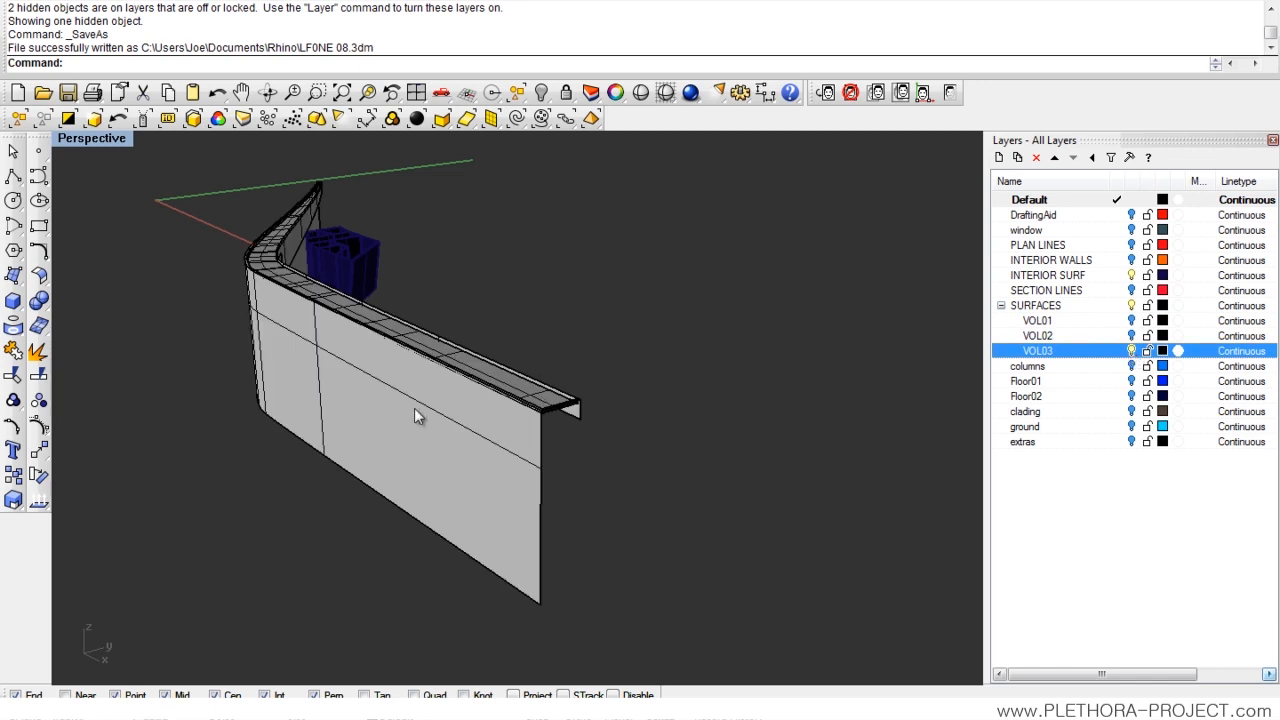
- Show the Floor01 and Floor02 layers to check both floor surfaces against the outer wall, and hide Floor01 again
left_click(411, 376)
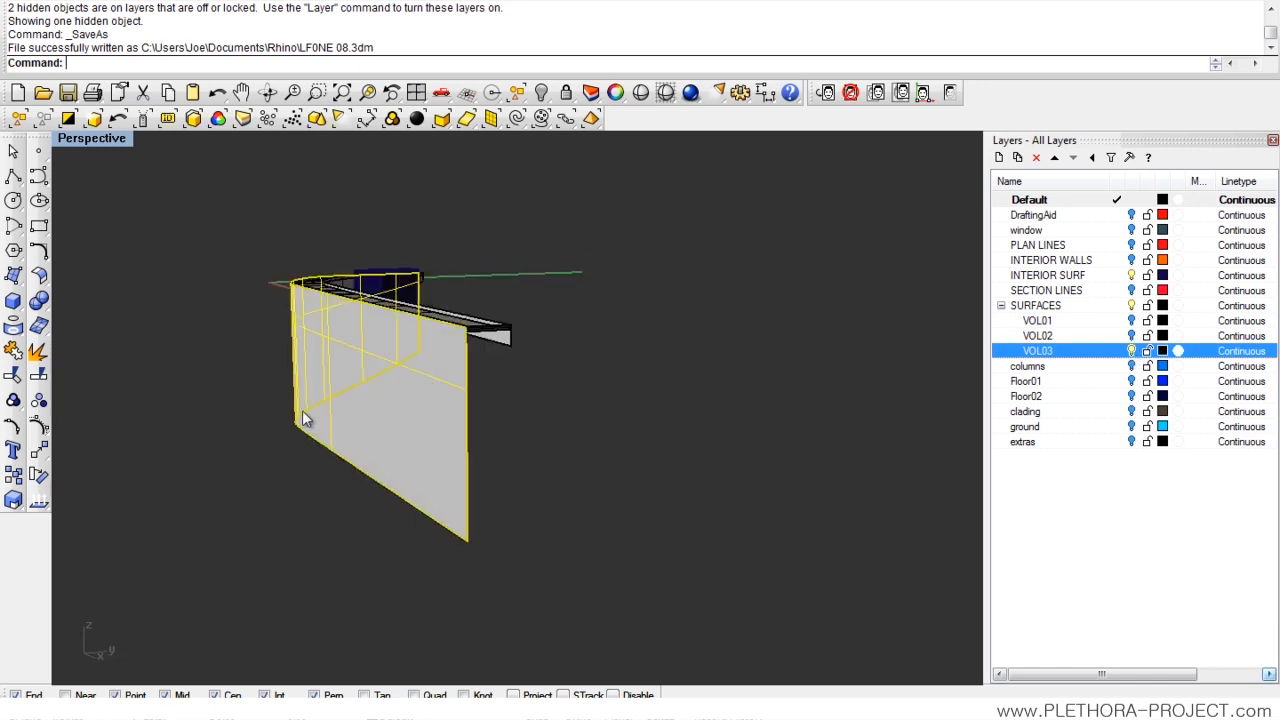
right_click_drag(302, 410, 526, 456)
left_click(799, 491)
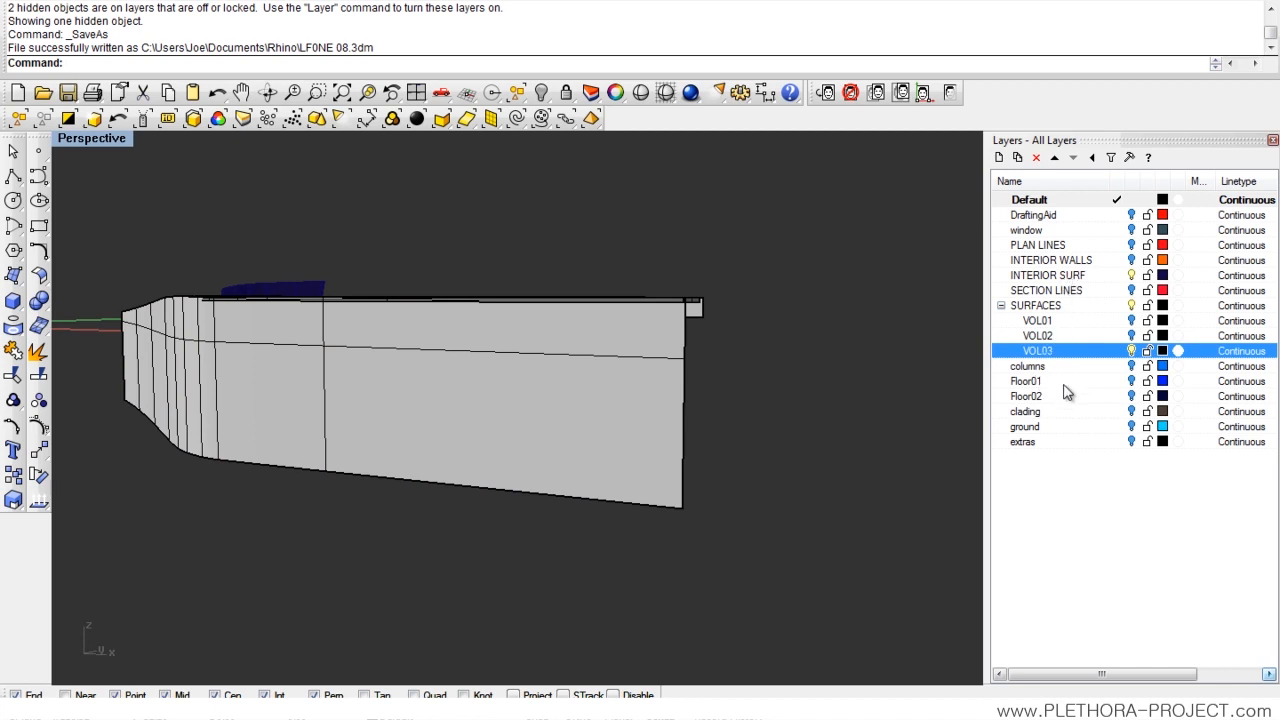
left_click(1132, 381)
left_click(1132, 396)
right_click_drag(694, 366, 351, 394)
left_click(327, 389)
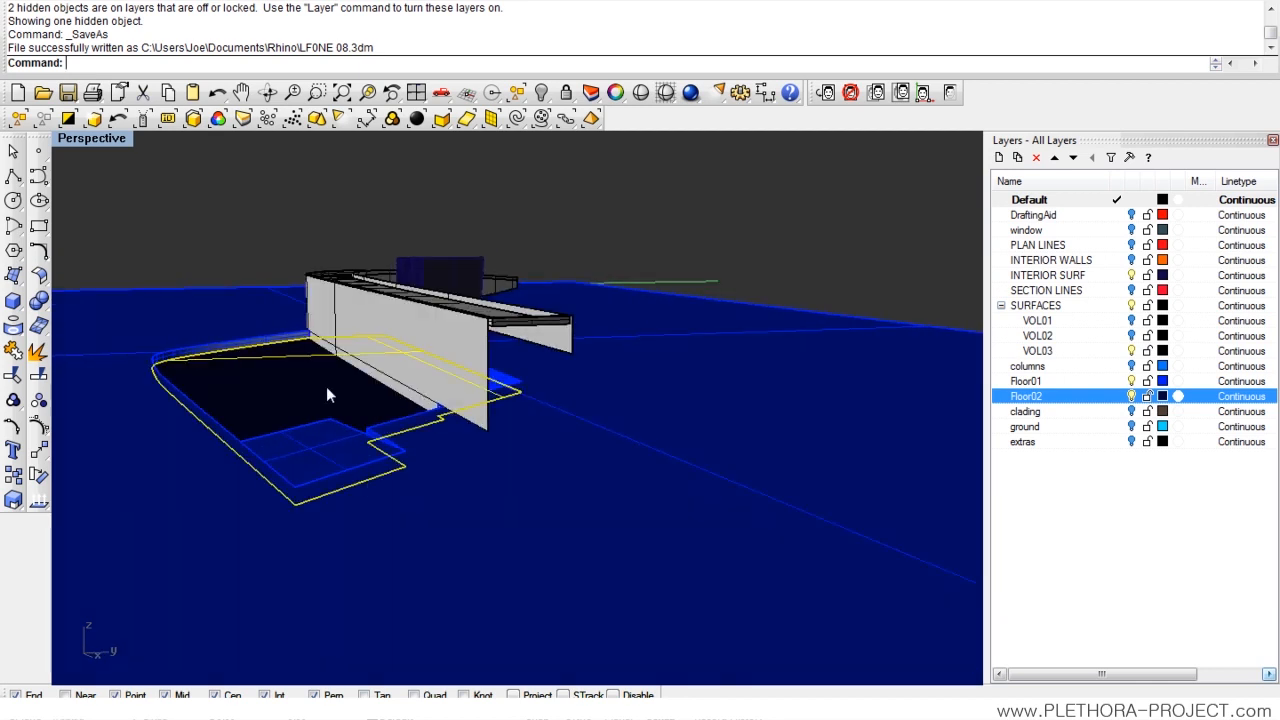
left_click(403, 216)
left_click(1132, 381)
- Rename the two floor layers in capitals as FLOOR01 and FLOOR02
left_click(1028, 383)
type("FLOO")
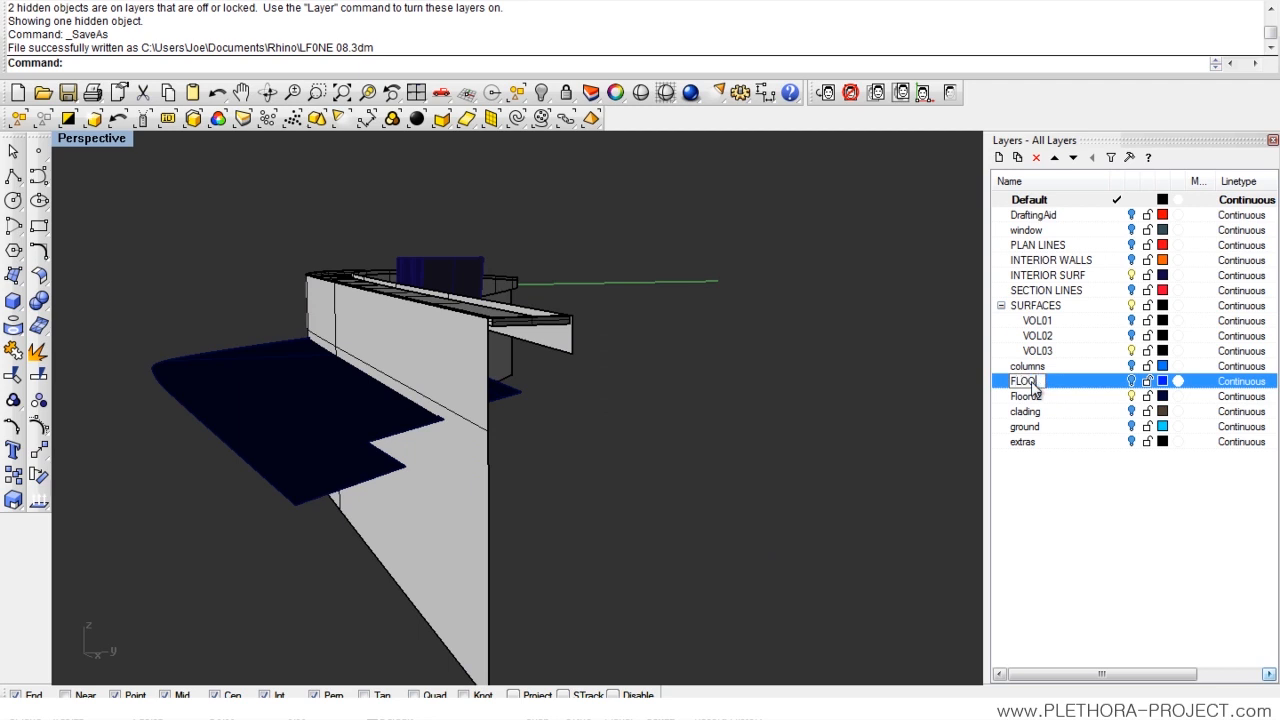
key("Return")
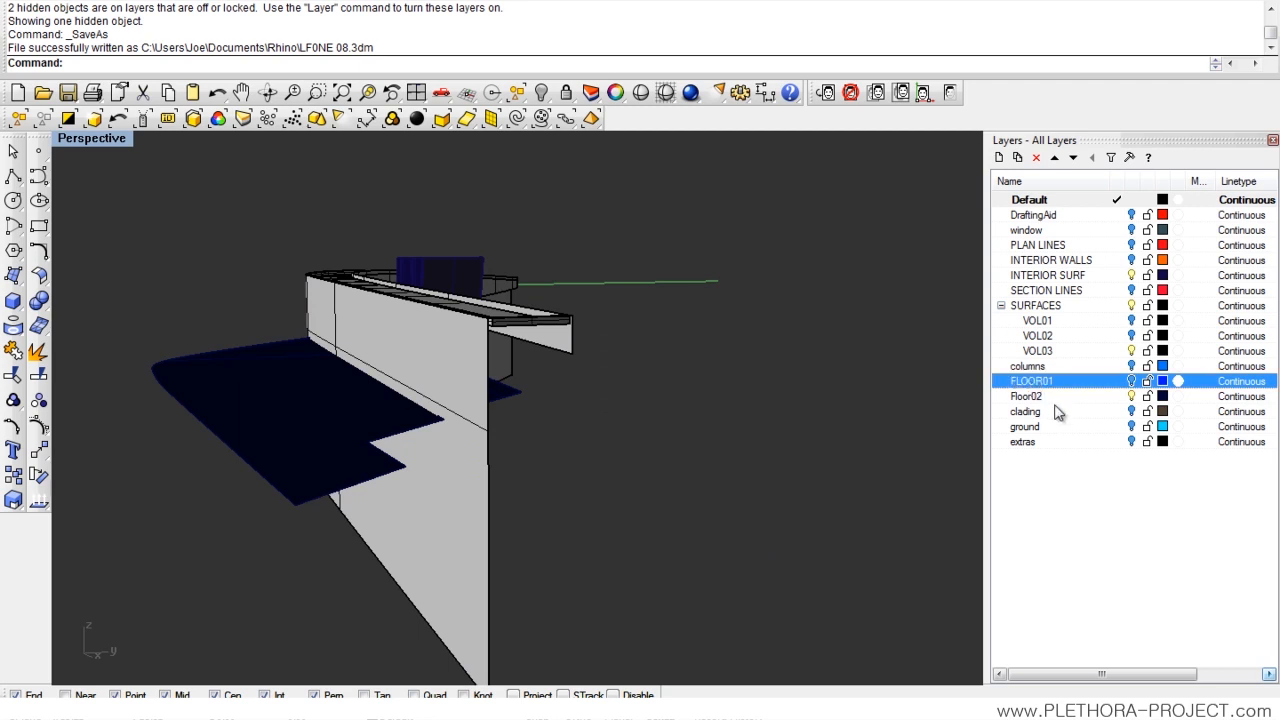
left_click(1040, 400)
left_click(1040, 400)
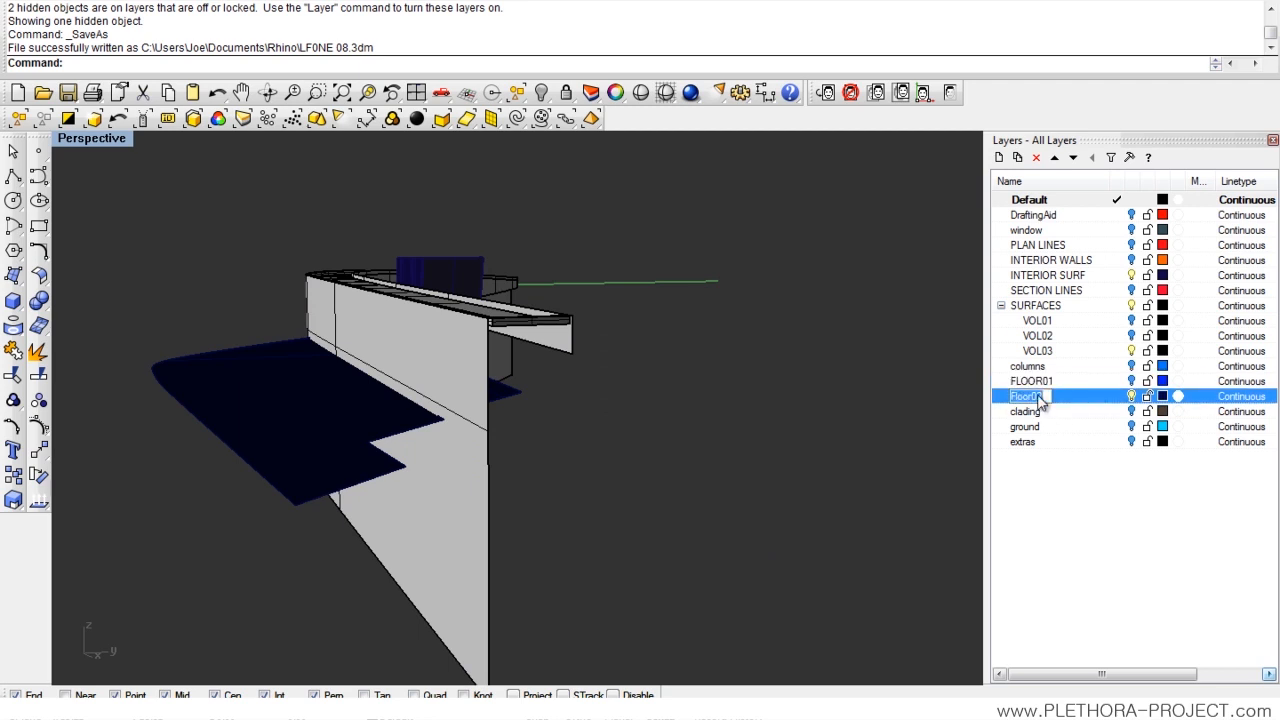
type("FLOOR02")
key("Return")
- Hide the INTERIOR SURF layer and intersect the FLOOR02 surface with the outer wall surface
right_click_drag(968, 390, 441, 440)
left_click(459, 436)
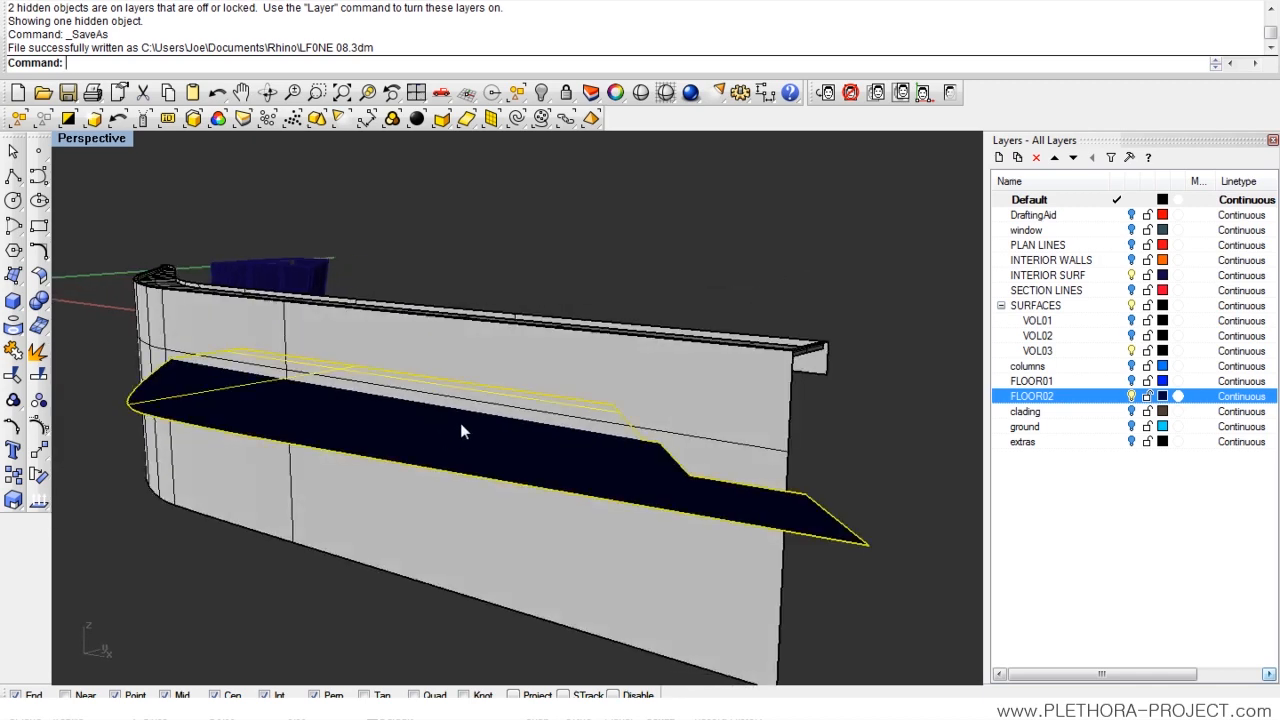
left_click(534, 362, "shift")
right_click_drag(534, 362, 470, 365)
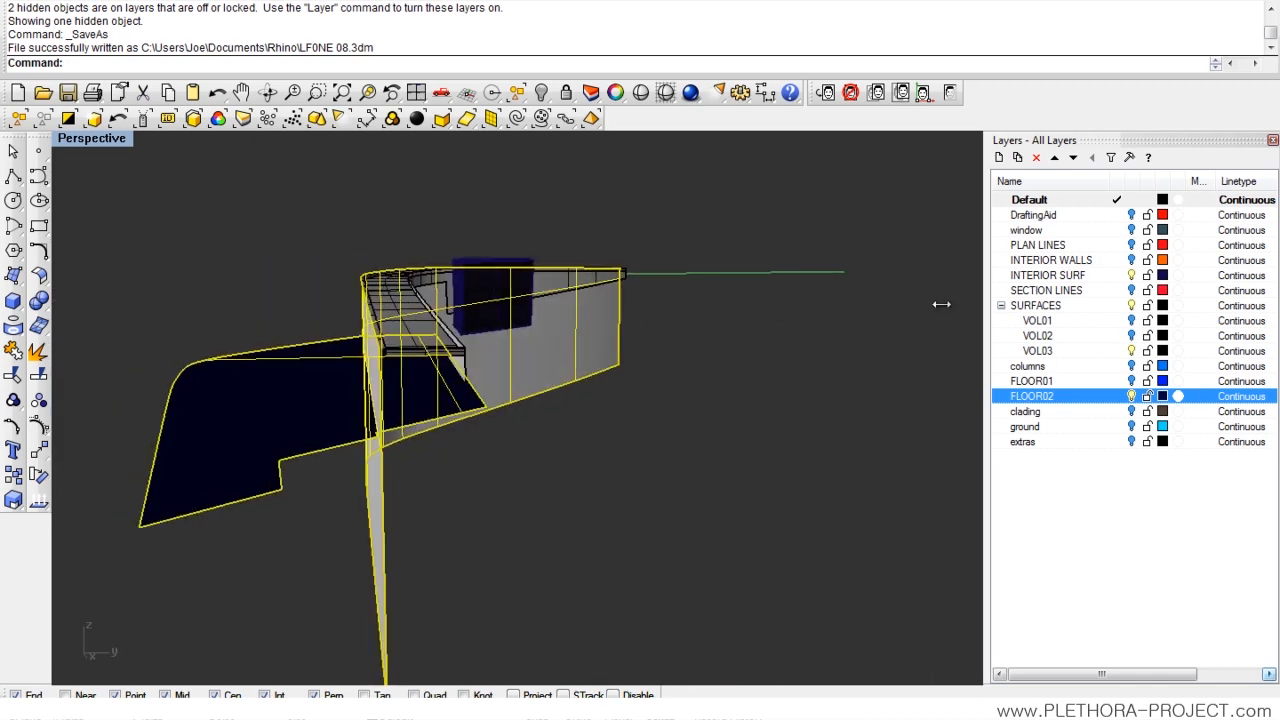
left_click(1124, 276)
right_click_drag(414, 426, 574, 452)
type("inters")
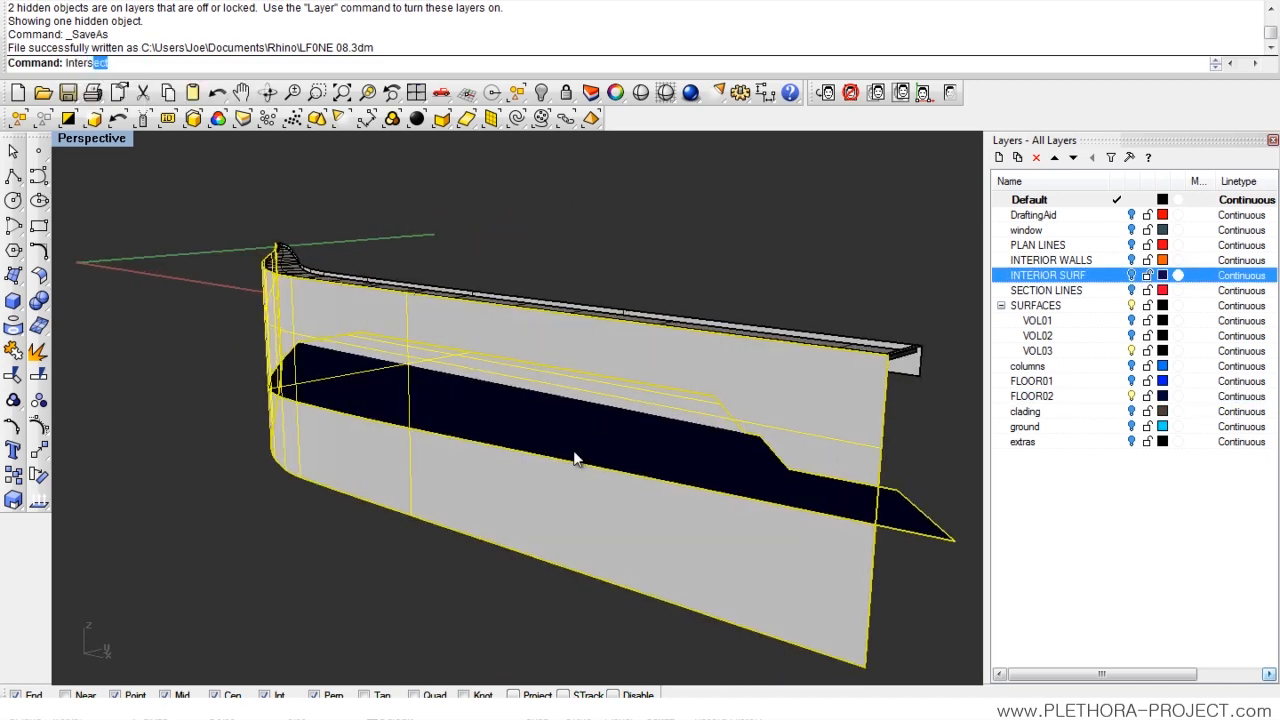
key("Return")
right_click_drag(586, 463, 476, 418)
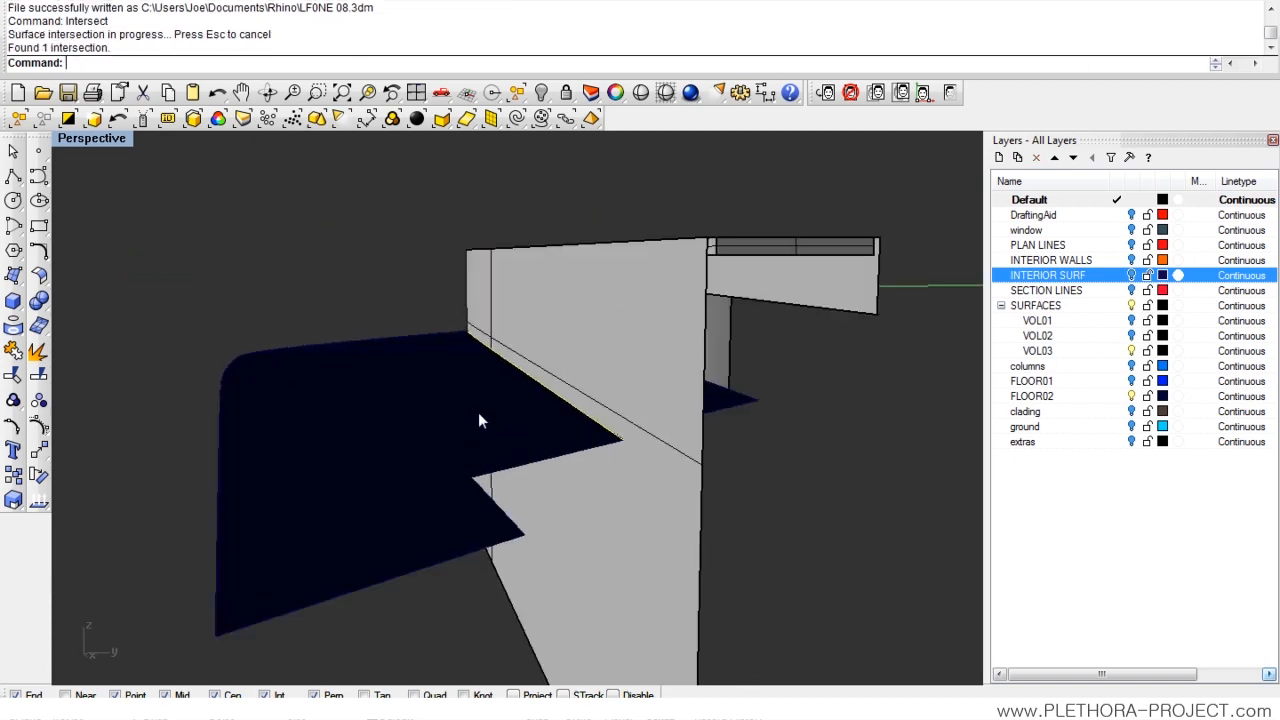
scroll(580, 410, "up", 3)
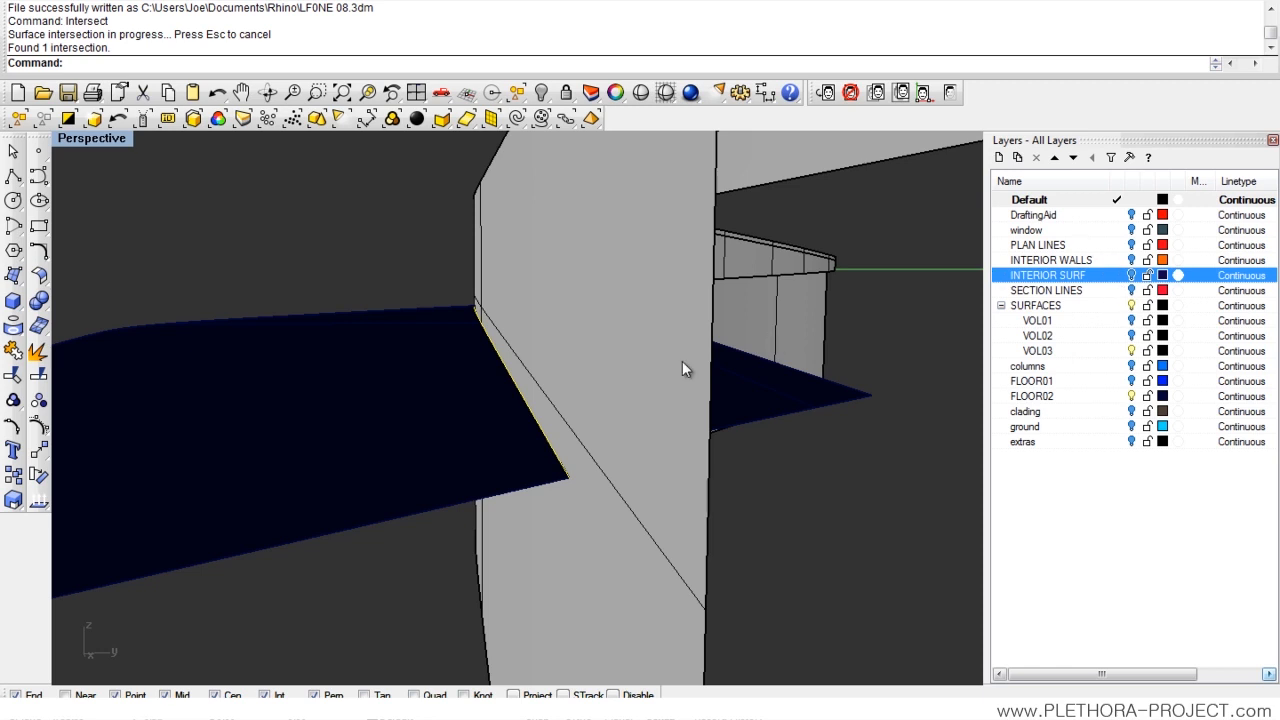
- Show the SECTION LINES layer, make it current, and move the new intersection curve onto it
left_click(1131, 290)
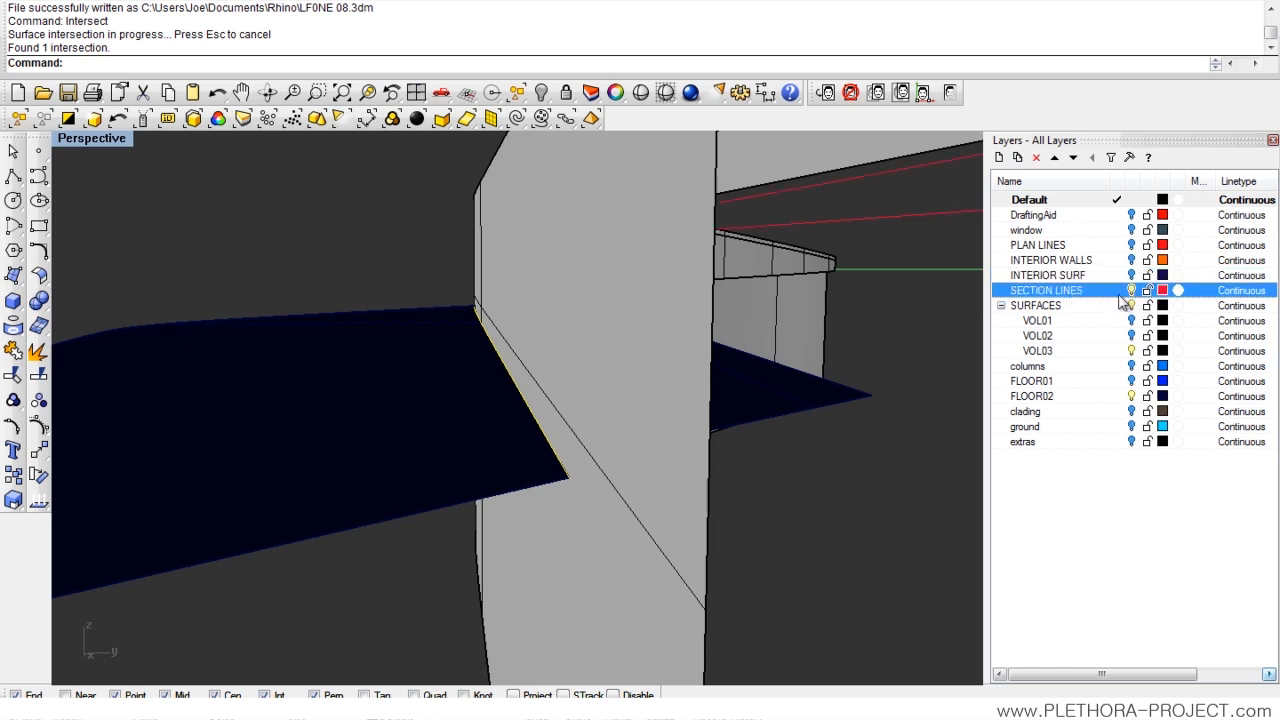
left_click(1117, 294)
right_click(1048, 295)
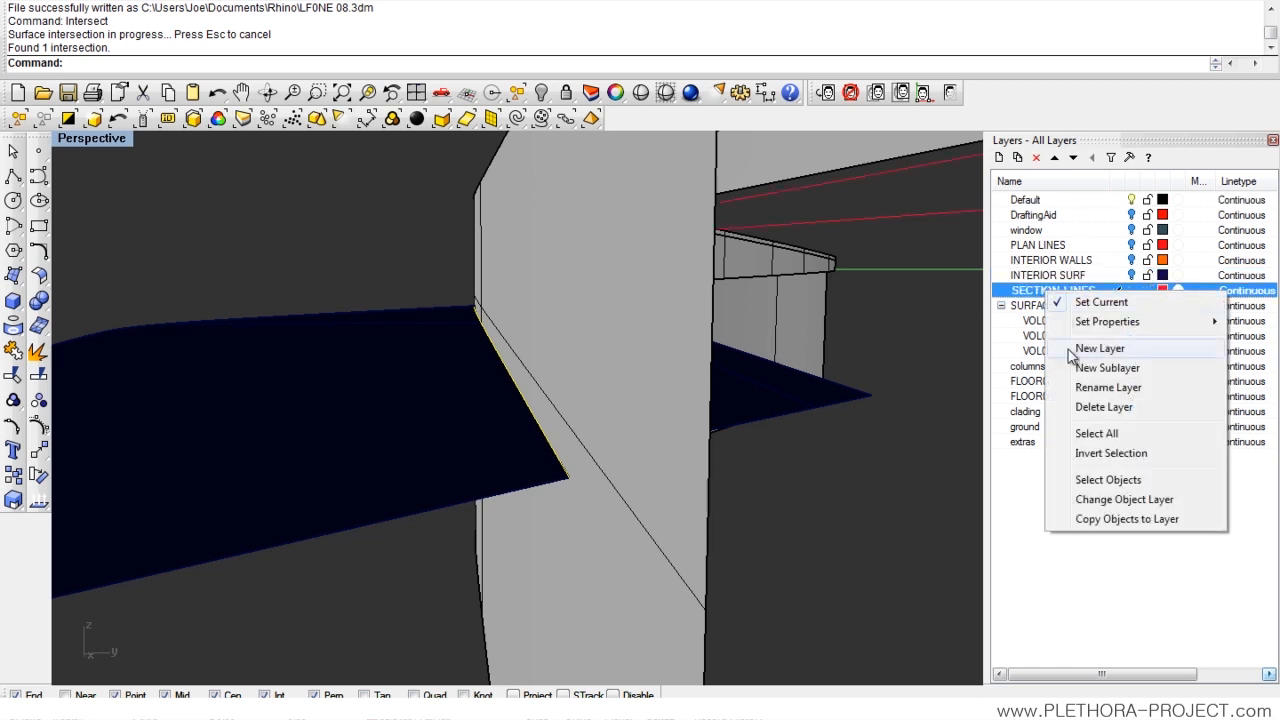
left_click(1094, 500)
right_click_drag(640, 465, 968, 470)
scroll(540, 456, "down", 6)
right_click_drag(531, 456, 648, 468)
scroll(499, 452, "up", 4)
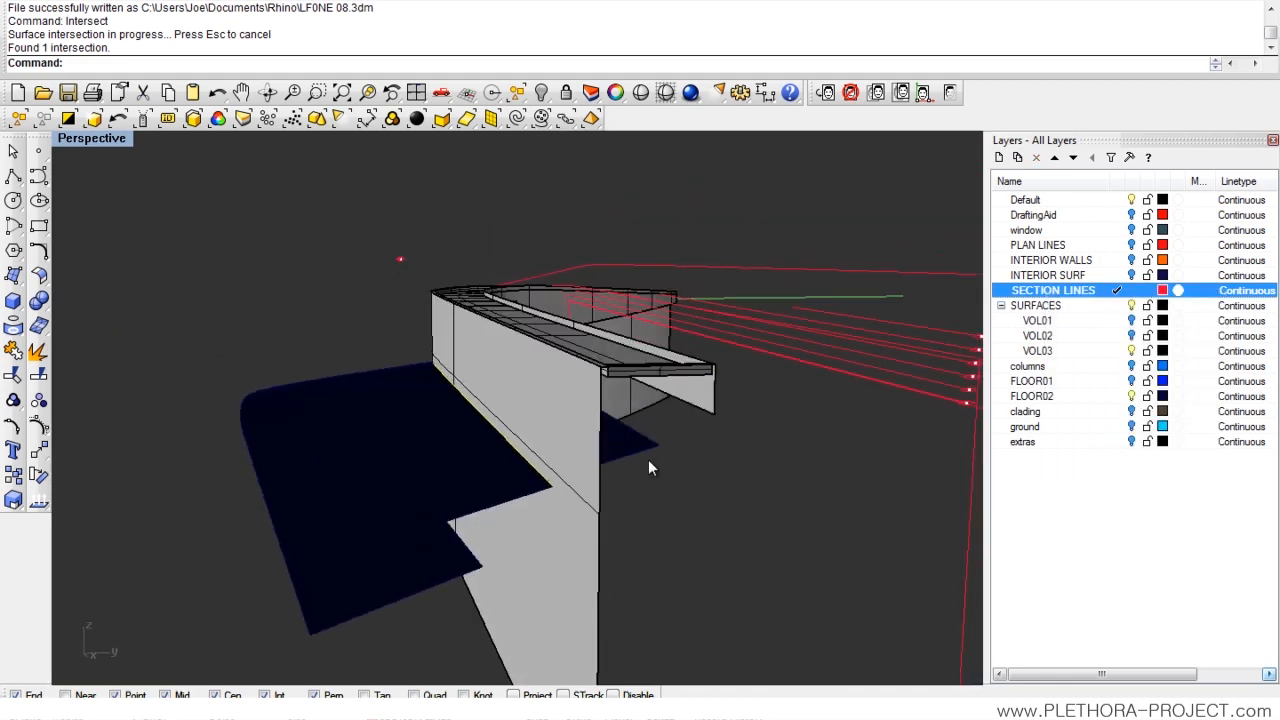
- Hide the FLOOR02 layer so only the intersection curve remains on the wall surface
left_click(1131, 397)
right_click_drag(550, 480, 684, 444)
scroll(686, 450, "down", 6)
right_click_drag(478, 441, 654, 488)
scroll(421, 435, "up", 5)
right_click_drag(421, 434, 450, 362)
right_click_drag(518, 438, 500, 449)
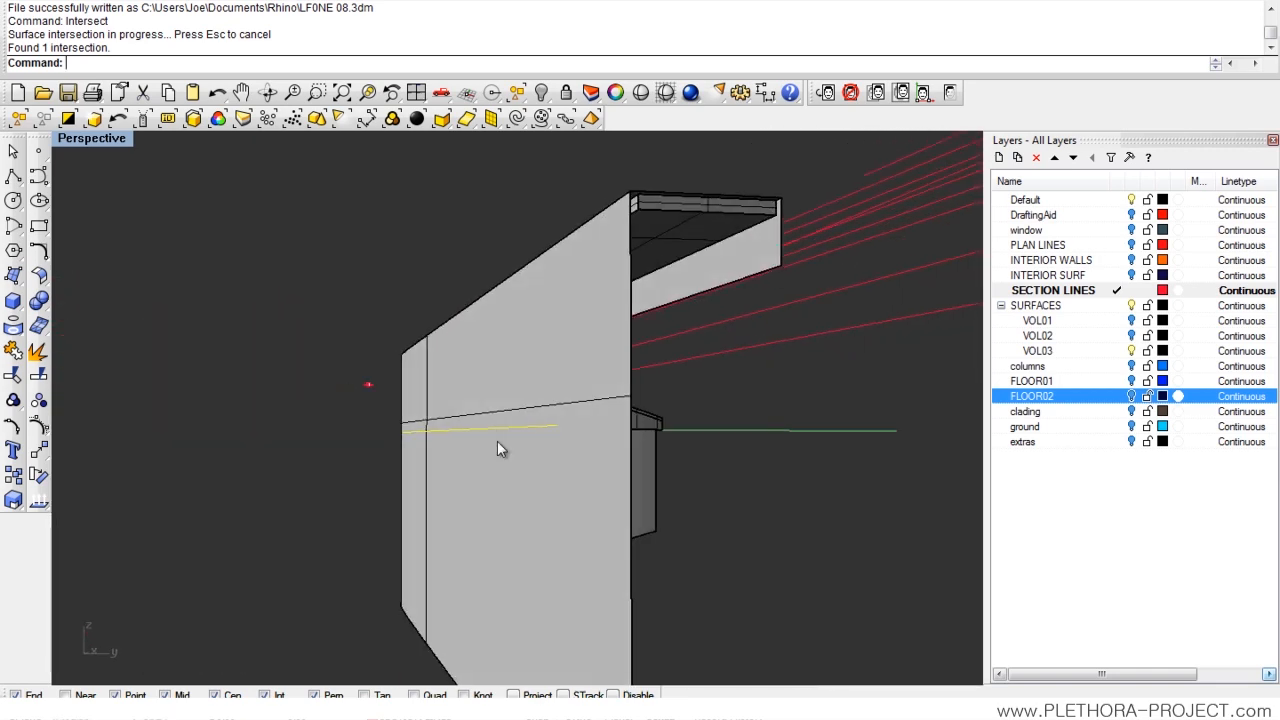
- Maximize the Front viewport that holds the reference elevation drawings and hide its background bitmap
double_click(103, 140)
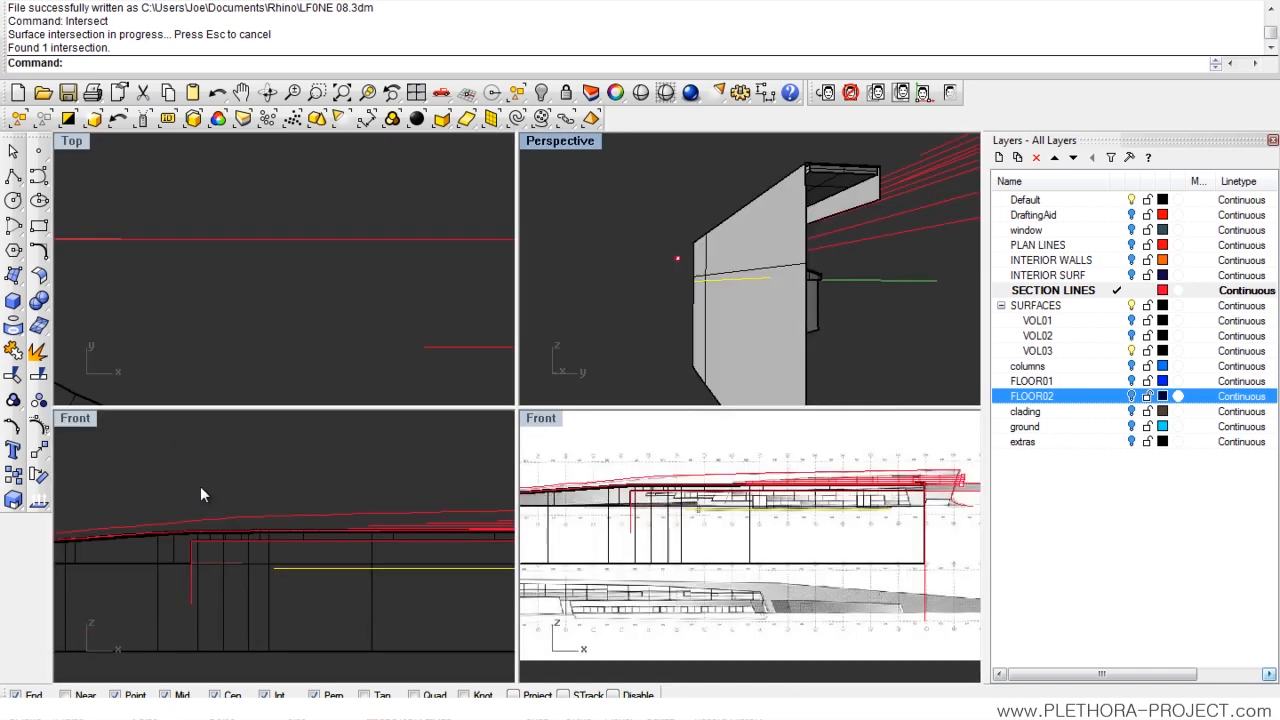
double_click(533, 420)
scroll(672, 362, "down", 5)
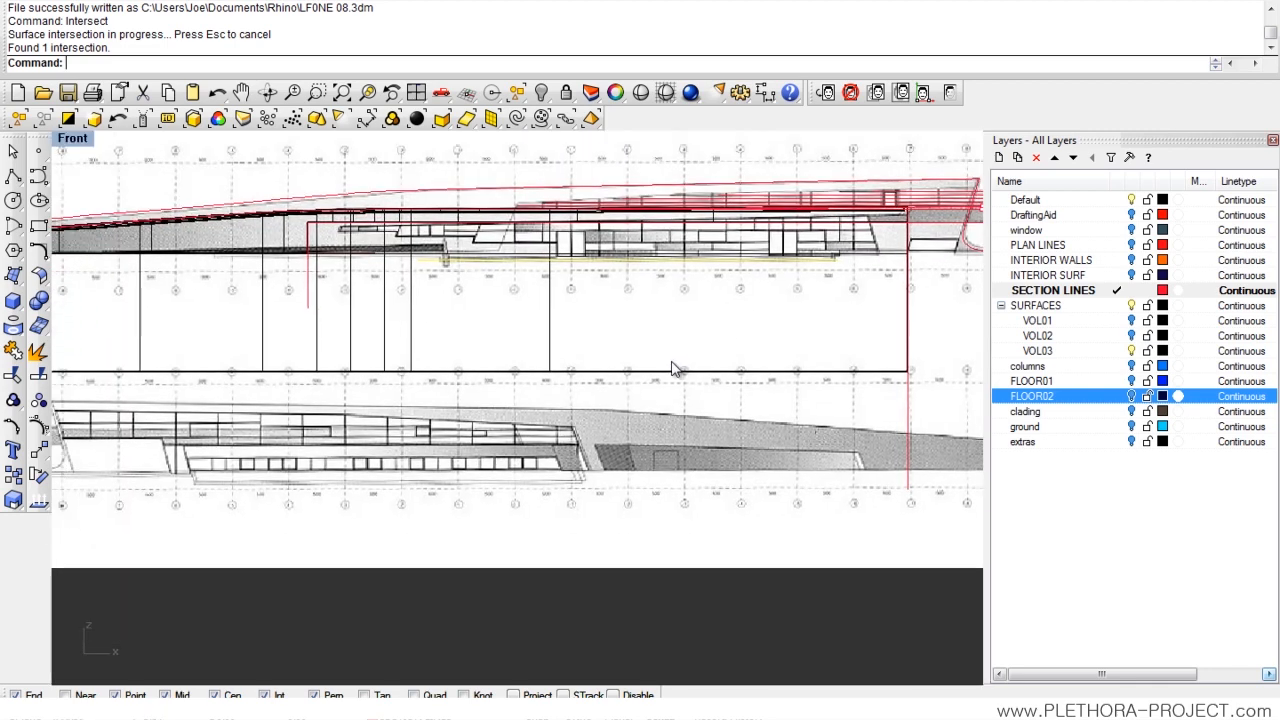
left_click(950, 92)
scroll(477, 390, "up", 5)
right_click_drag(495, 382, 608, 353)
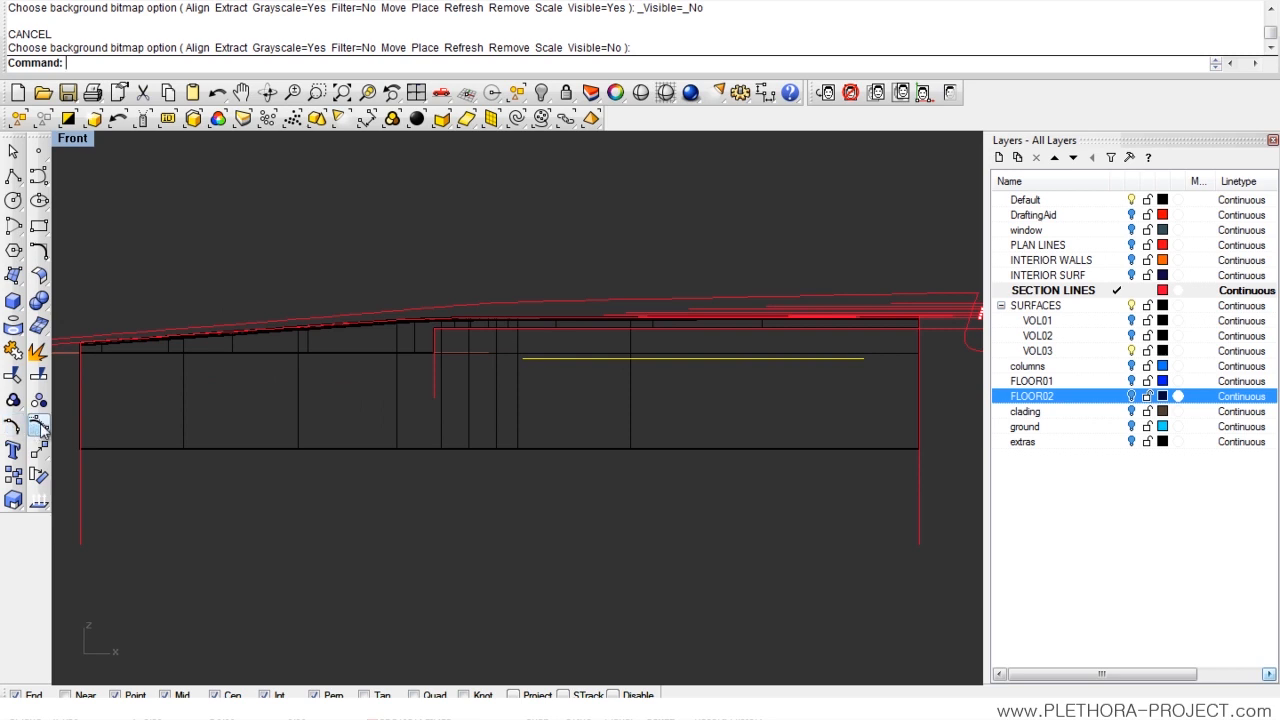
left_click(38, 425)
right_click_drag(568, 398, 551, 420)
left_click(567, 373)
right_click_drag(567, 373, 563, 393)
- Draw two vertical polylines in the Front view, one beyond each end of the building, as extension boundaries
scroll(563, 393, "down", 4)
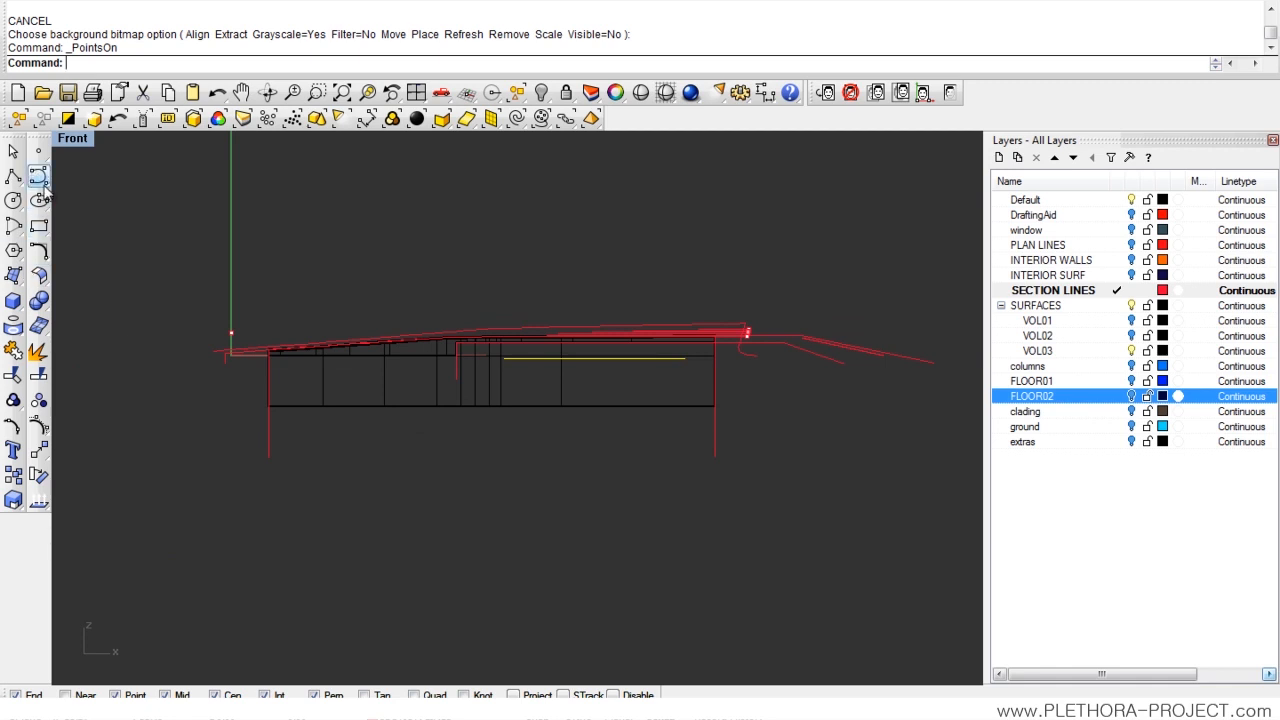
left_click(13, 175)
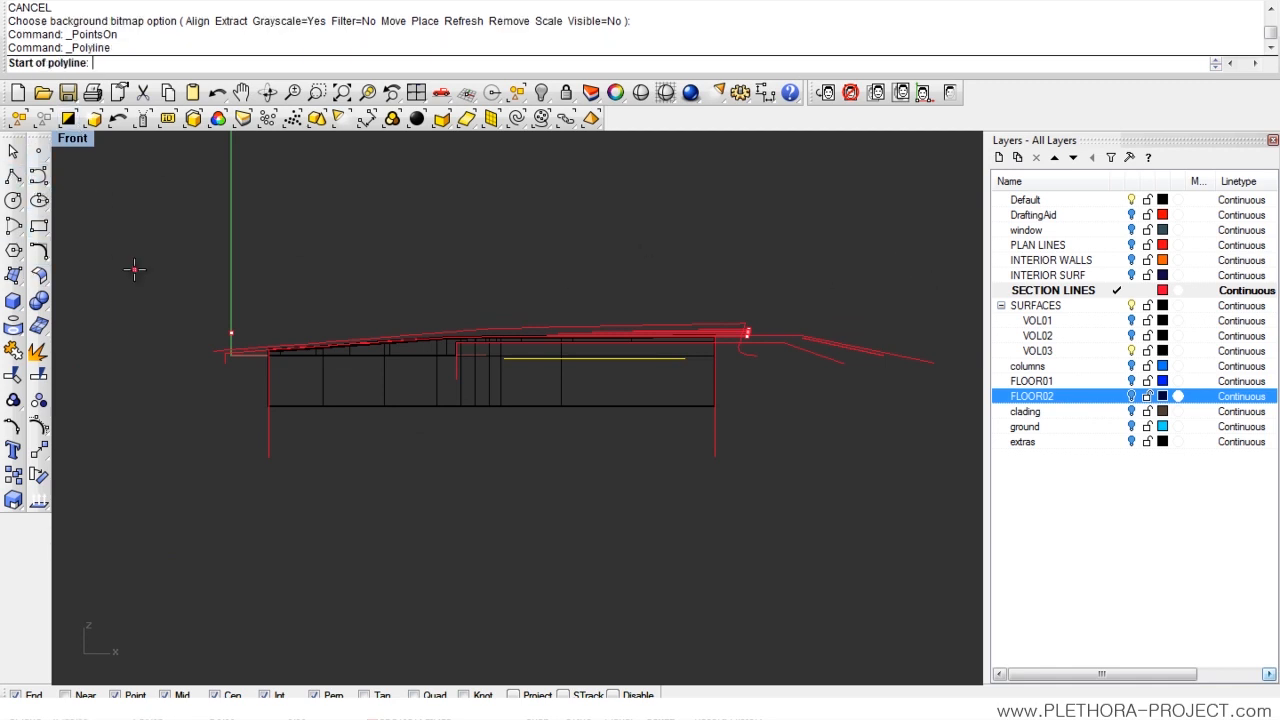
left_click(131, 229)
left_click(134, 500)
right_click(470, 412)
right_click_drag(483, 409, 378, 393)
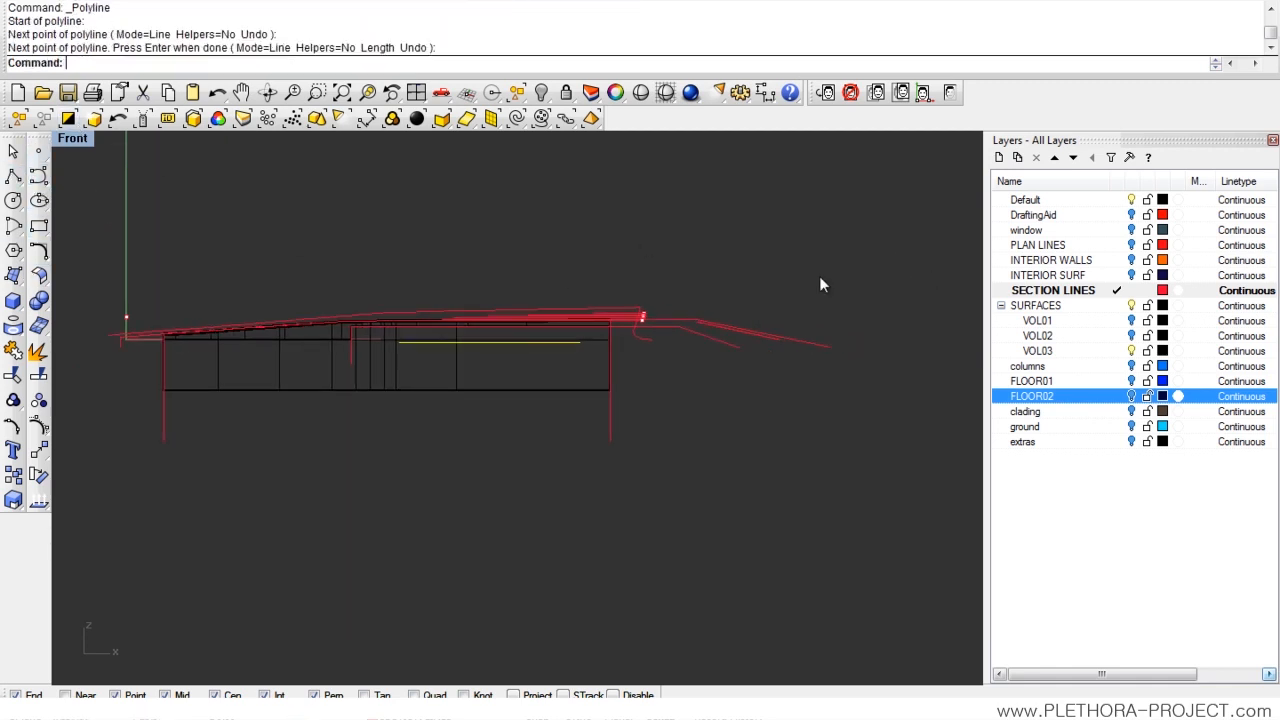
right_click(862, 224)
left_click(869, 212)
left_click(869, 470)
right_click(840, 468)
- Extend the intersection curve's right end to the vertical line beyond the building, using both vertical lines as boundaries
right_click_drag(450, 459, 500, 436)
scroll(533, 428, "down", 2)
left_click(533, 428)
type("Exte")
key("Return")
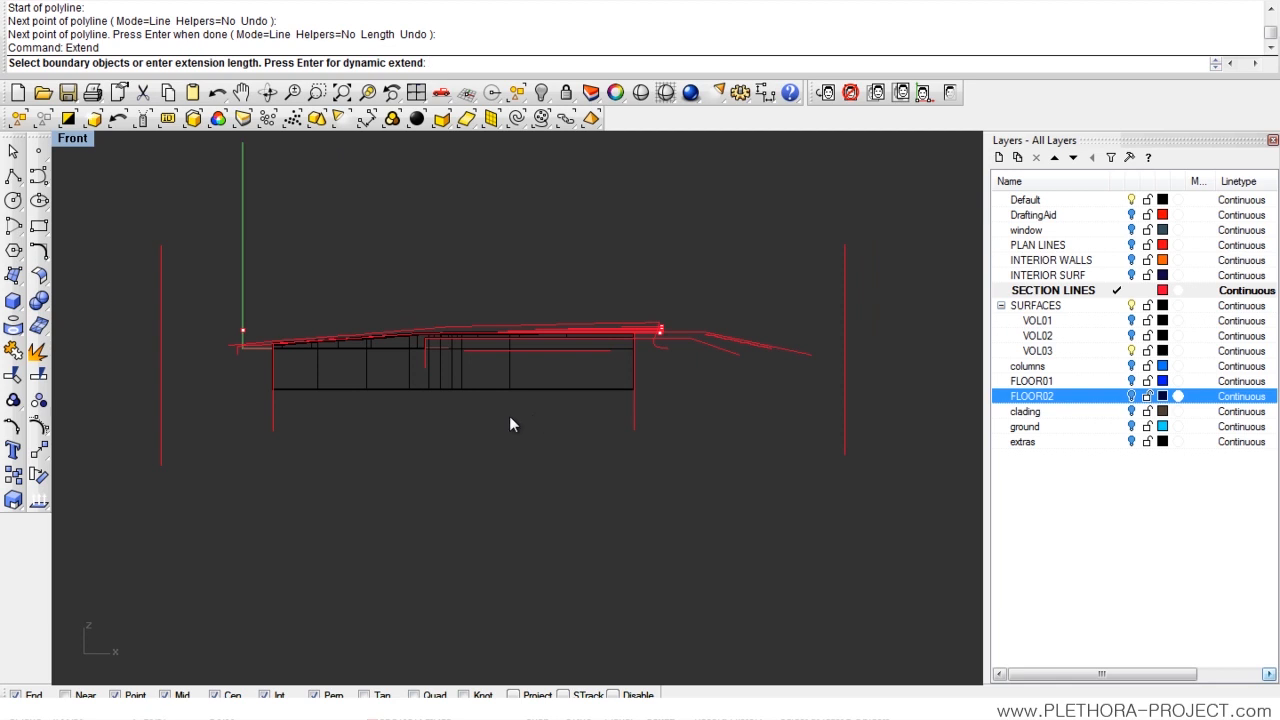
left_click(161, 402)
left_click(845, 440)
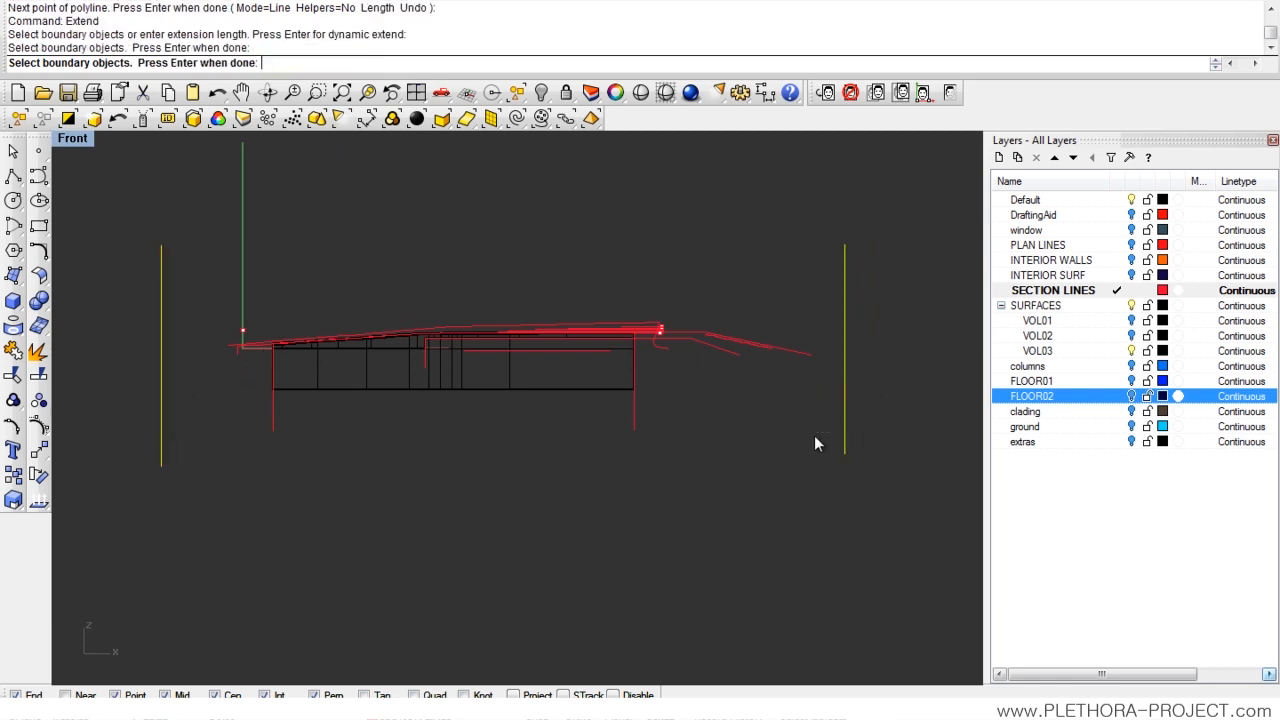
key("Return")
left_click(584, 351)
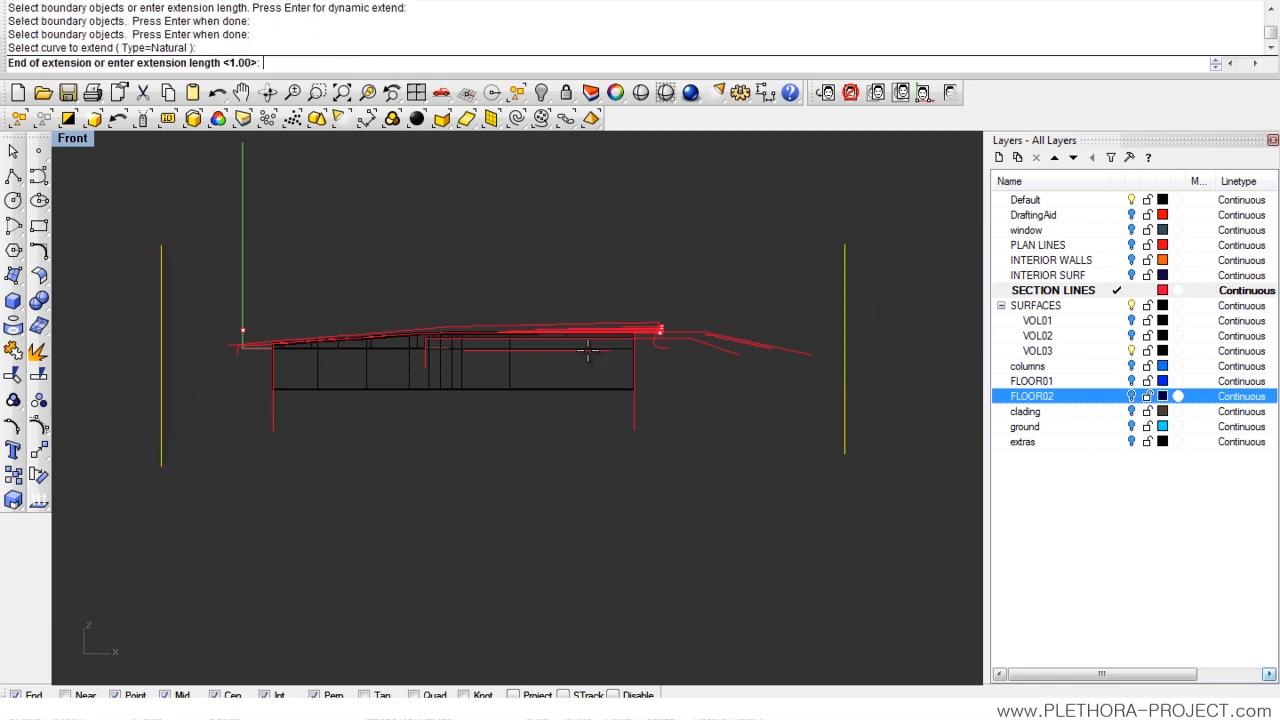
left_click(845, 356)
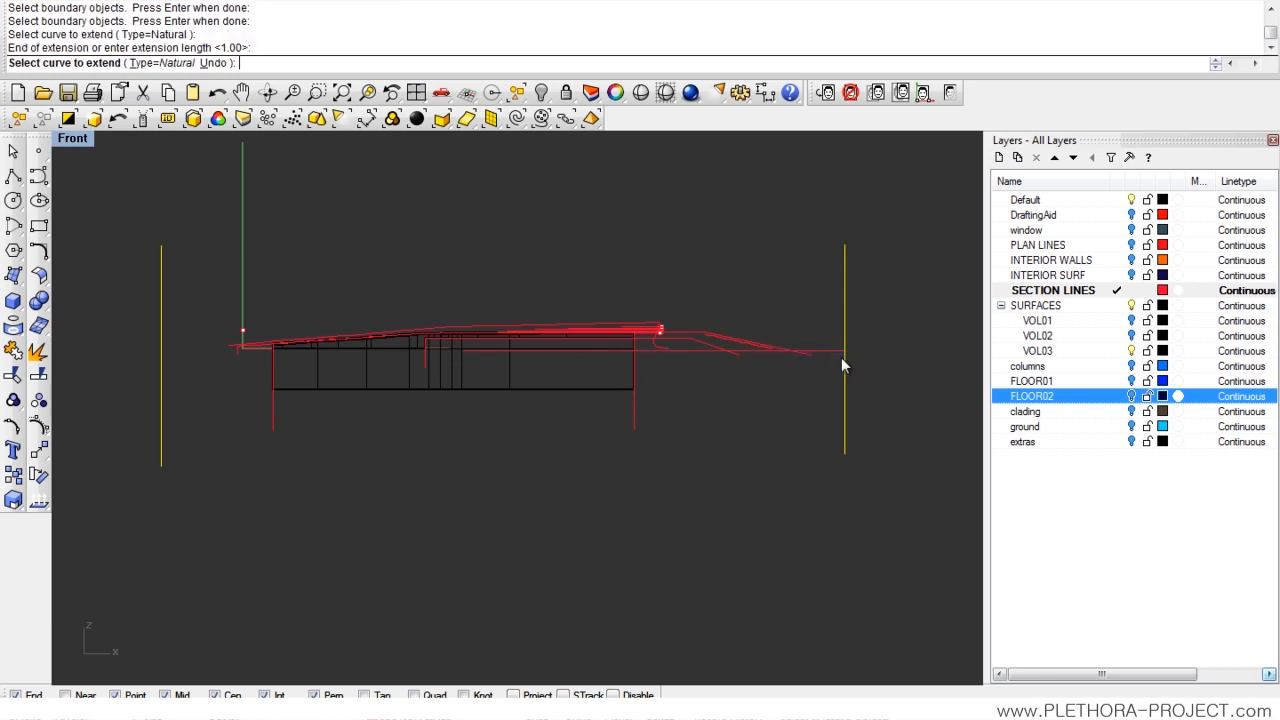
left_click(472, 356)
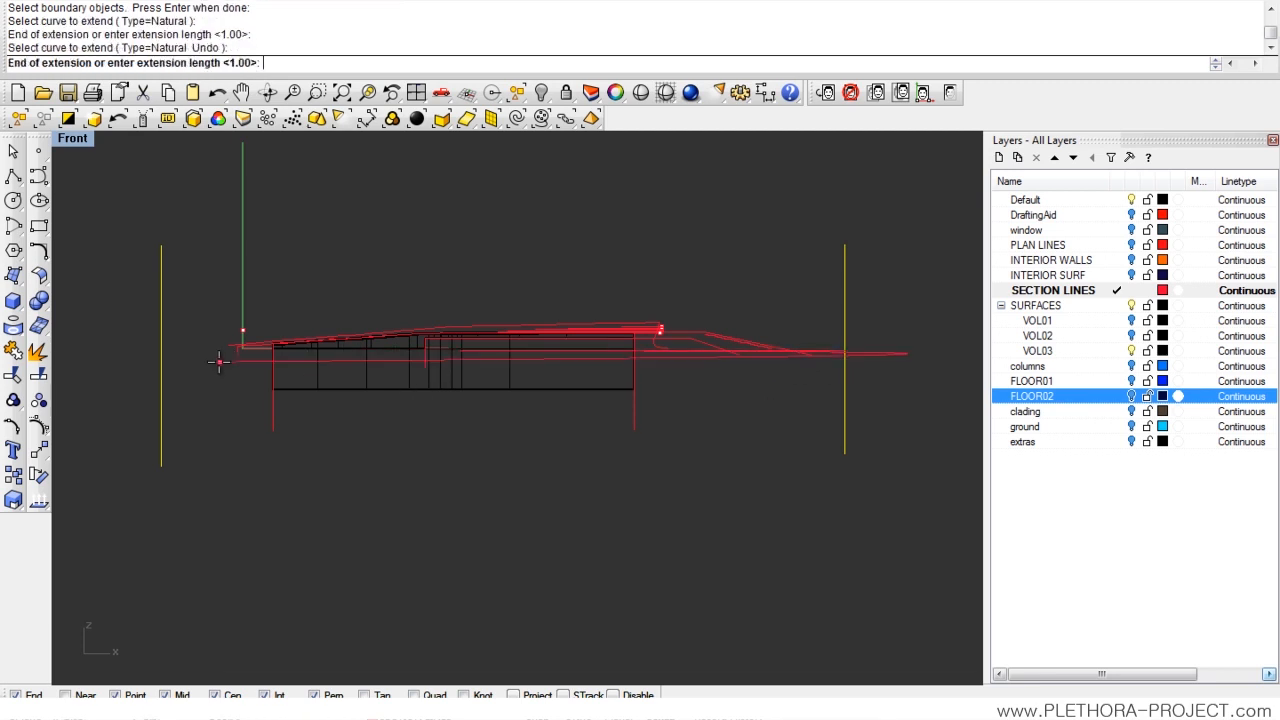
key("Escape")
scroll(430, 360, "up", 5)
left_click(518, 351)
scroll(465, 370, "down", 6)
left_click(472, 421)
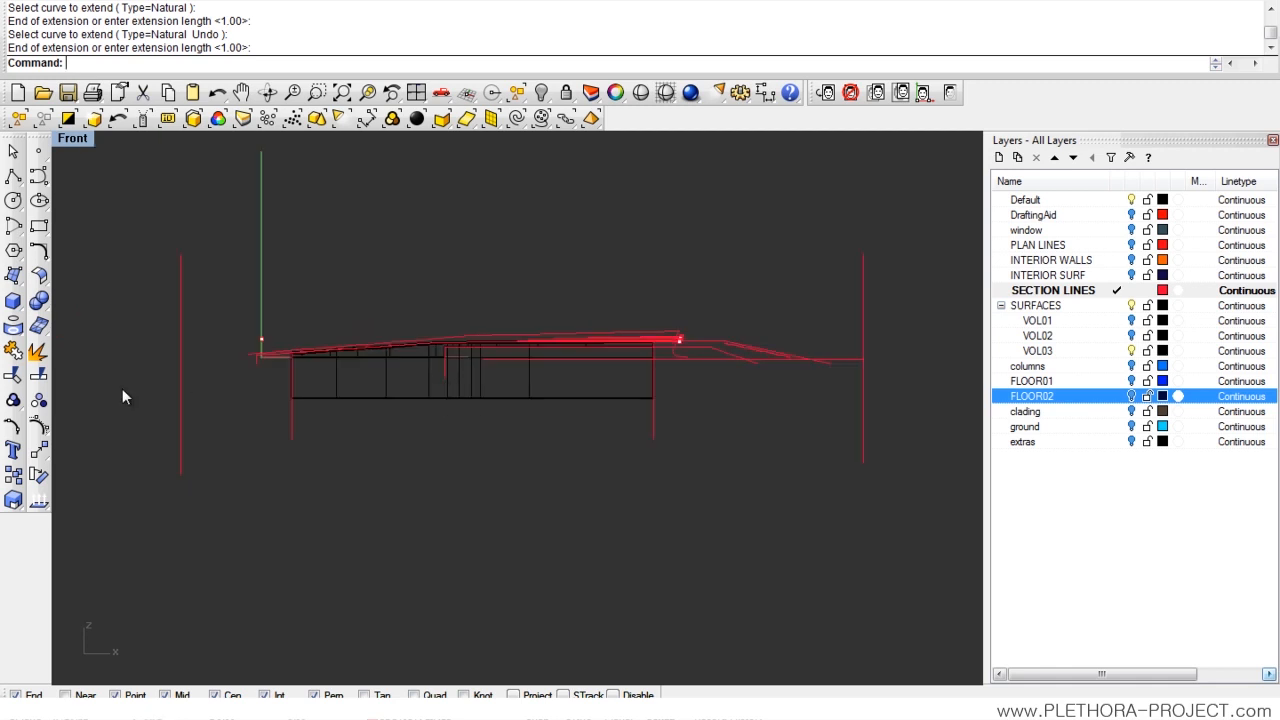
- Try to extend the intersection curve's other end, using only the left vertical line as the boundary
type("Extend")
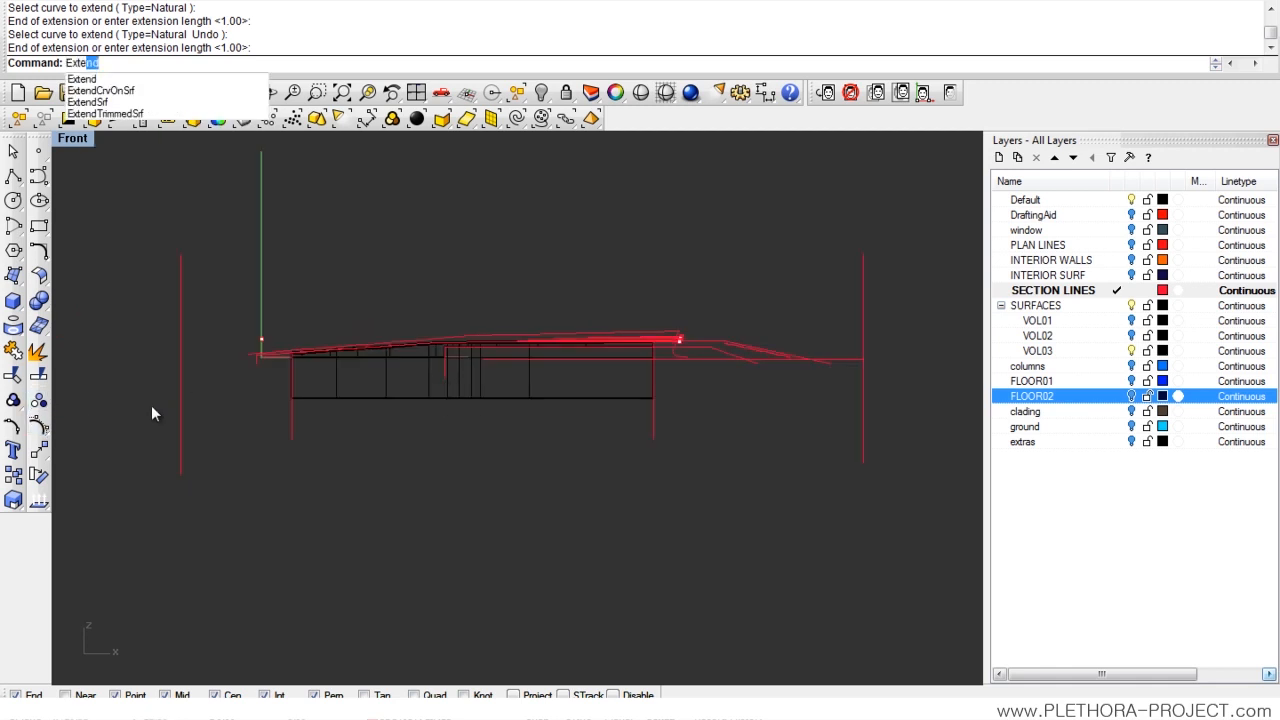
key("Return")
left_click(180, 425)
key("Return")
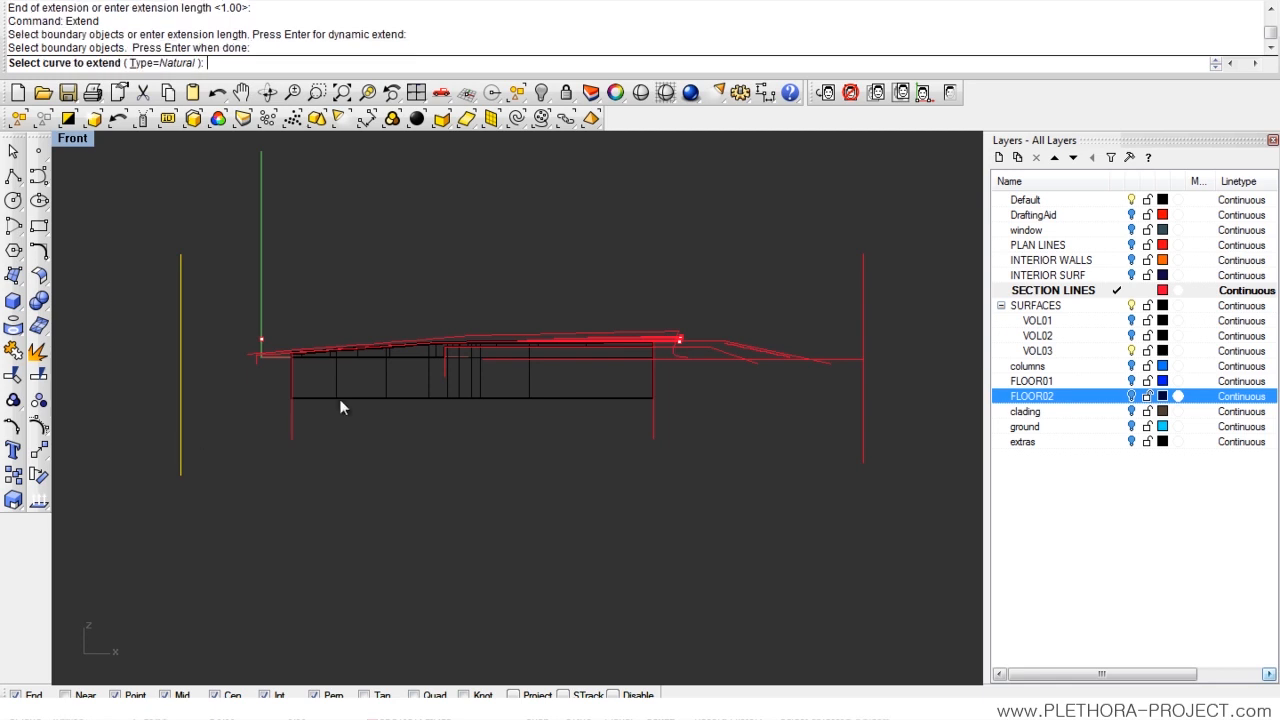
scroll(487, 355, "up", 5)
left_click(487, 359)
scroll(177, 423, "down", 3)
scroll(200, 370, "down", 4)
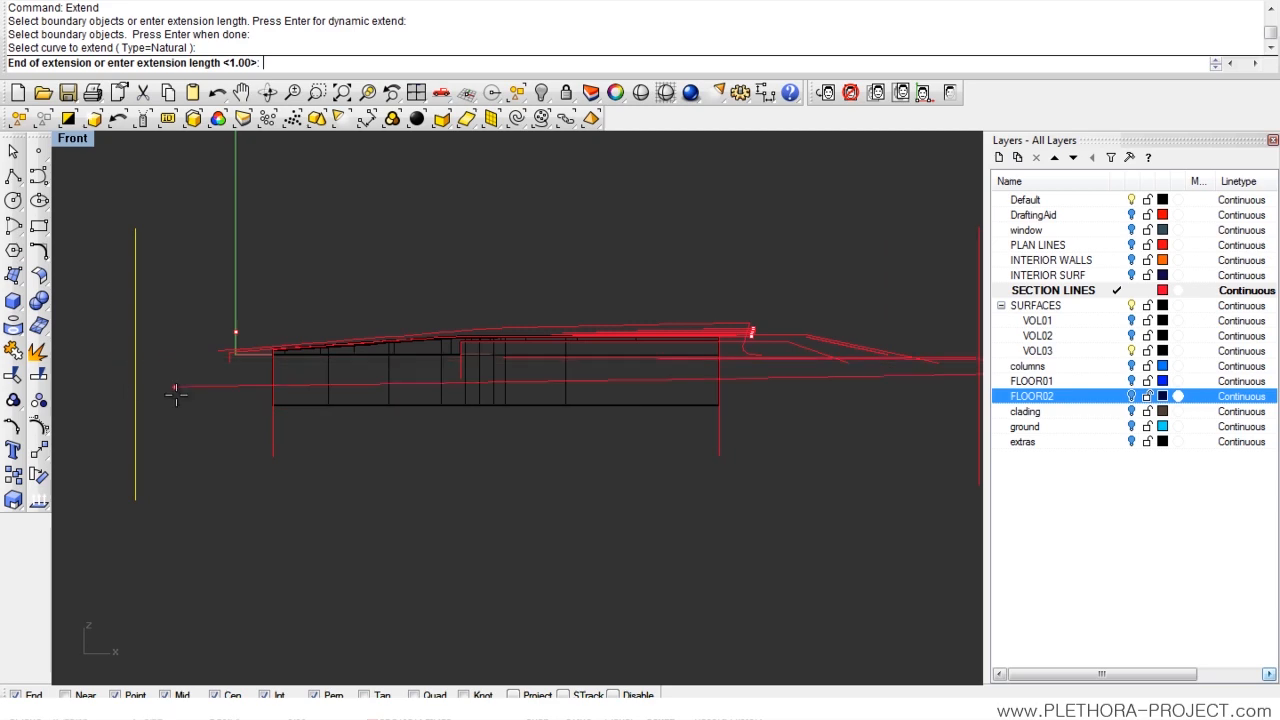
key("Escape")
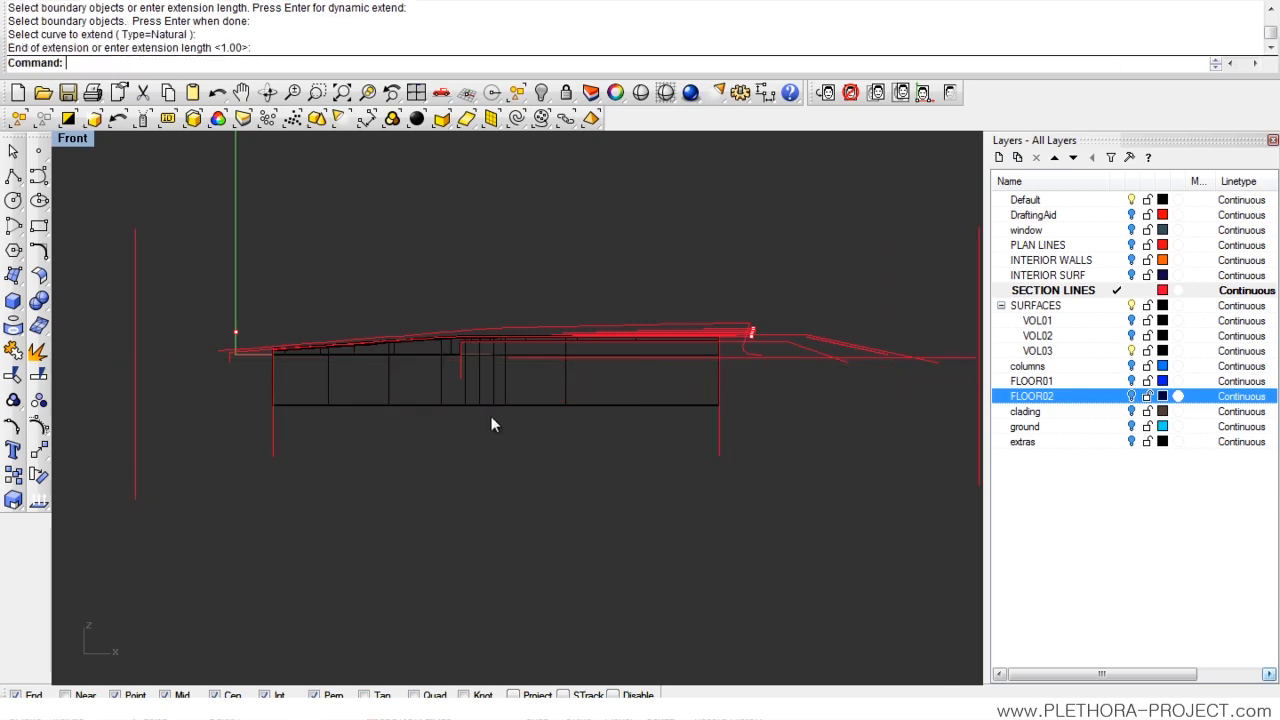
- Return to the maximized Perspective viewport, select the extended intersection curve on the wall, and turn on its control points
double_click(74, 140)
double_click(562, 141)
scroll(482, 427, "down", 3)
scroll(480, 430, "up", 5)
left_click(417, 367)
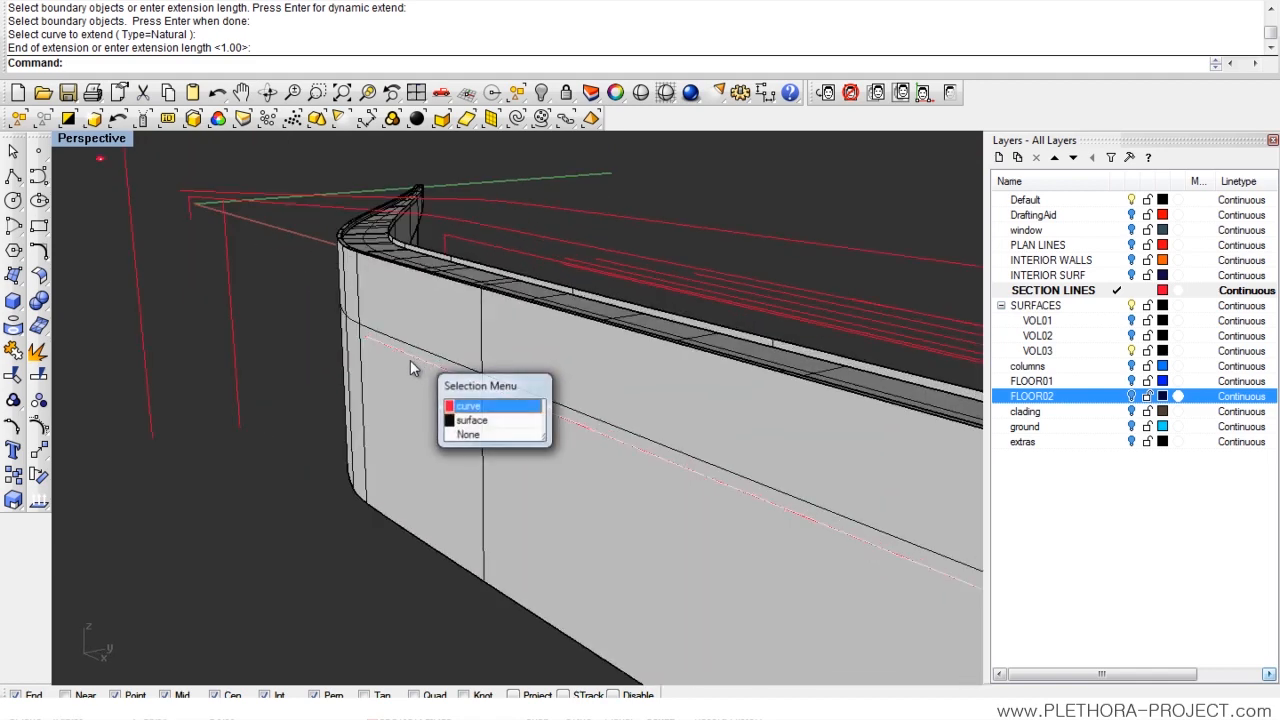
left_click(480, 408)
scroll(374, 405, "down", 5)
right_click_drag(376, 407, 538, 380)
scroll(536, 389, "down", 6)
scroll(535, 381, "up", 4)
left_click(38, 430)
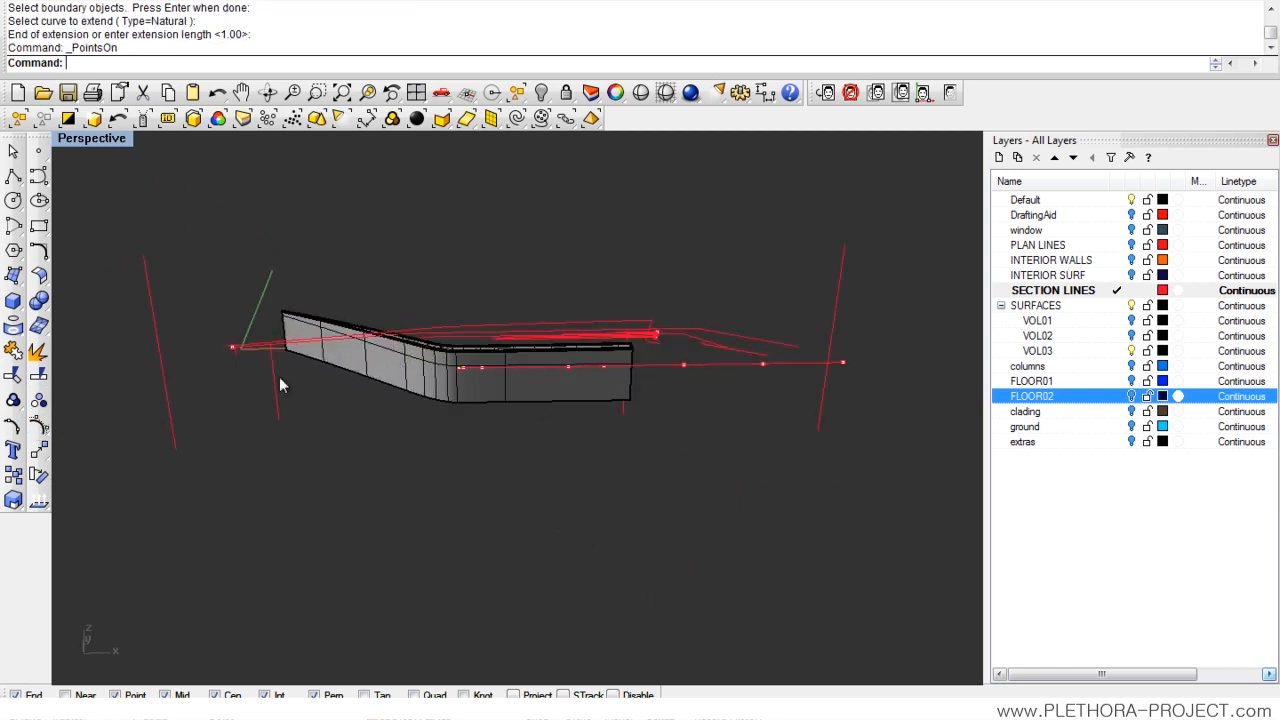
- Move the intersection curve's end control point beyond the wall's curved end so the line spans the entire wall
scroll(533, 365, "up", 5)
left_click(742, 372)
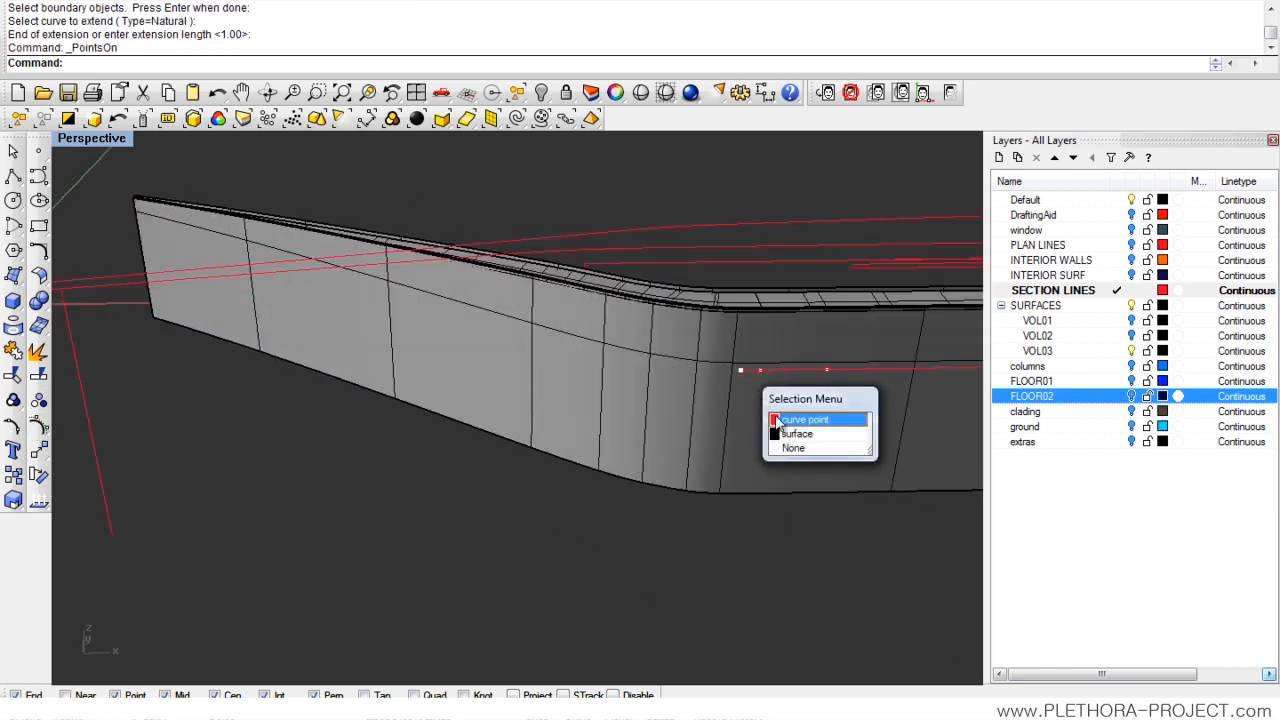
left_click(800, 420)
type("m")
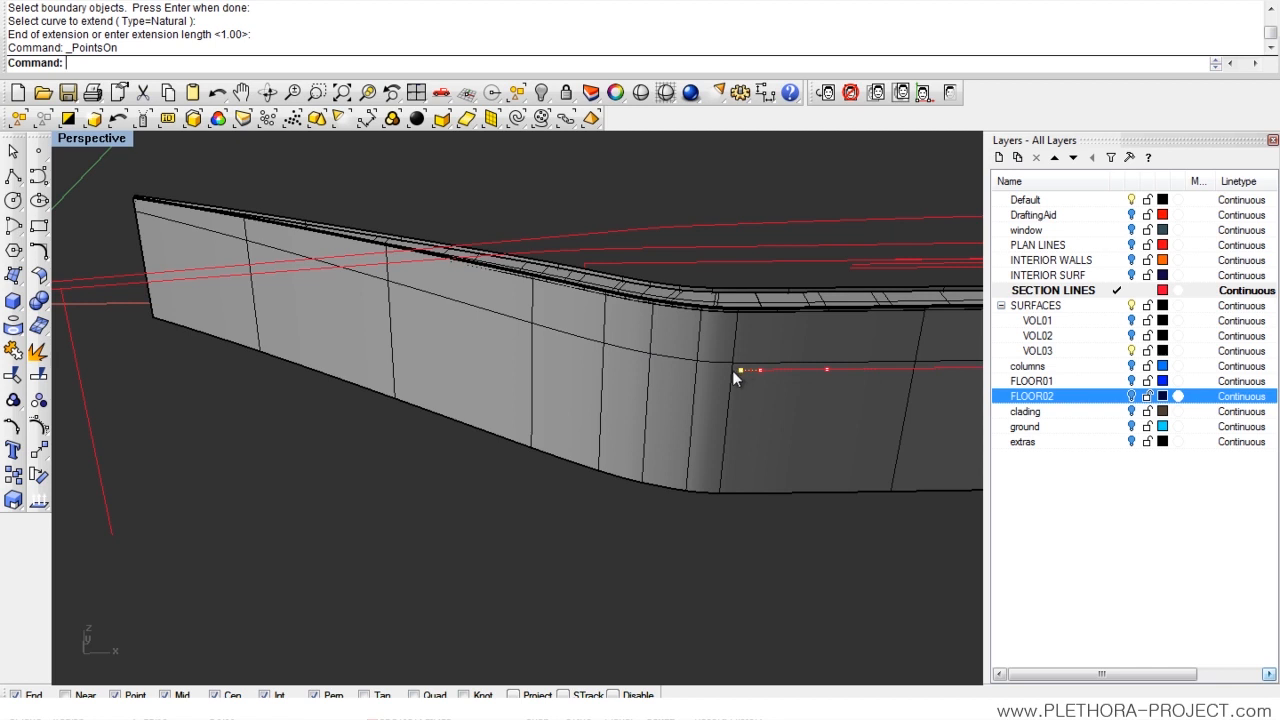
key("Return")
left_click(739, 371)
scroll(196, 382, "down", 5)
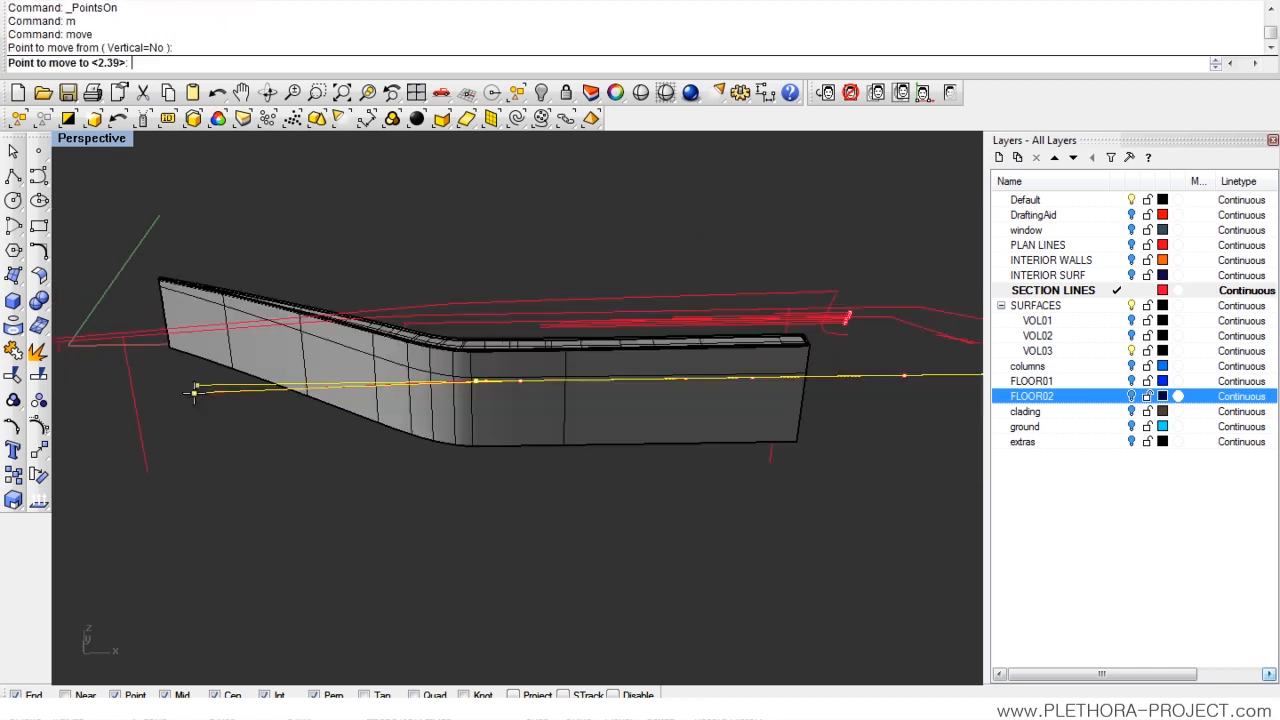
right_click_drag(196, 386, 320, 363)
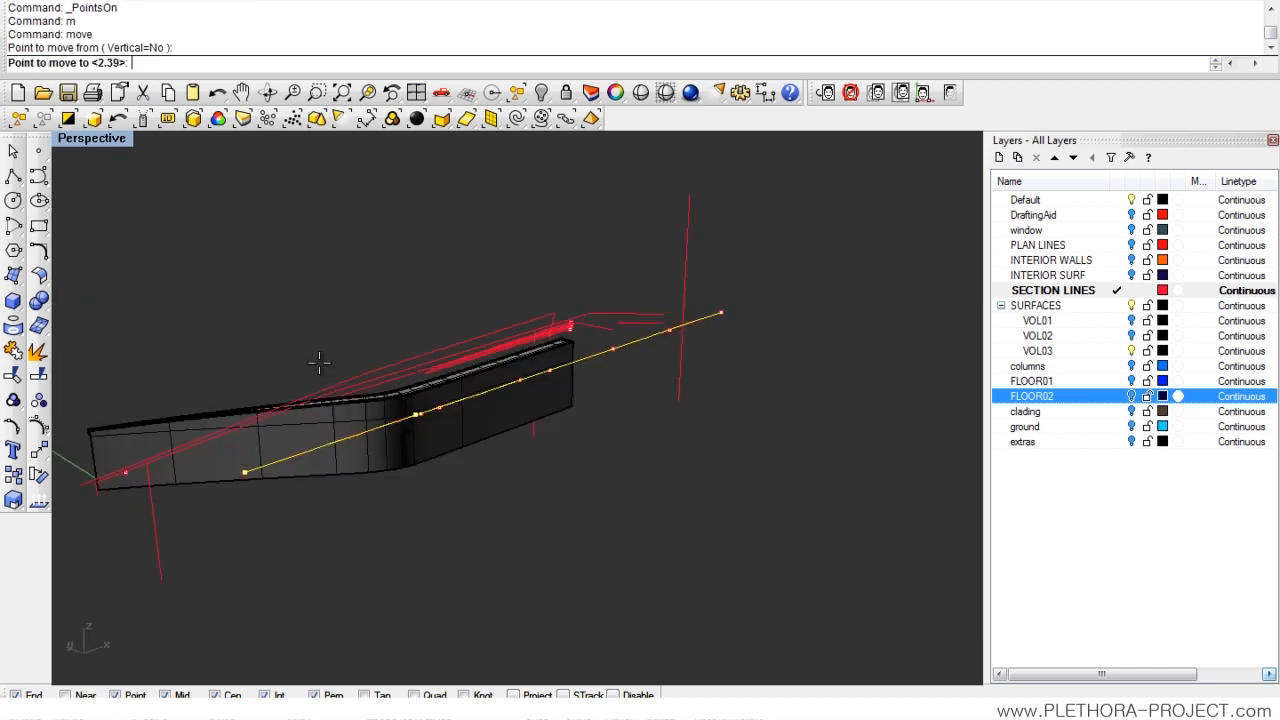
left_click(132, 546)
right_click_drag(137, 540, 379, 403)
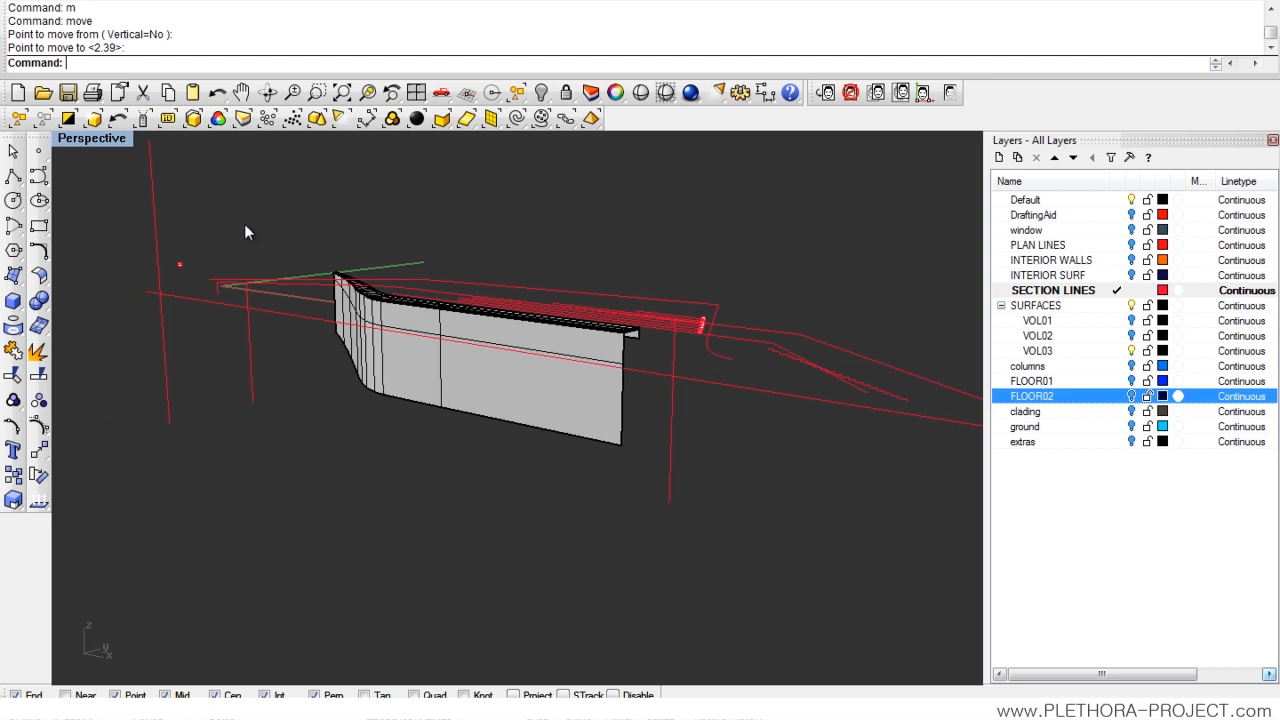
- Maximize the Front viewport and examine how the extended section line crosses the outer wall
double_click(120, 142)
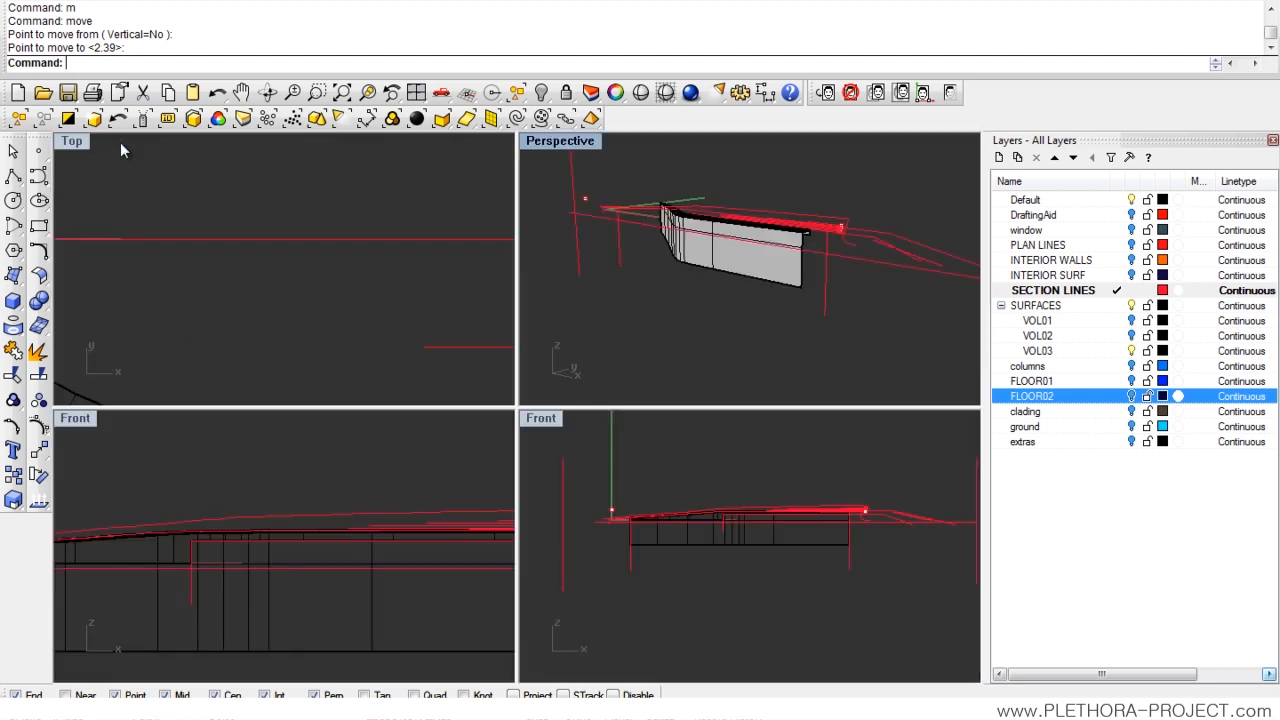
double_click(555, 423)
left_click(199, 362)
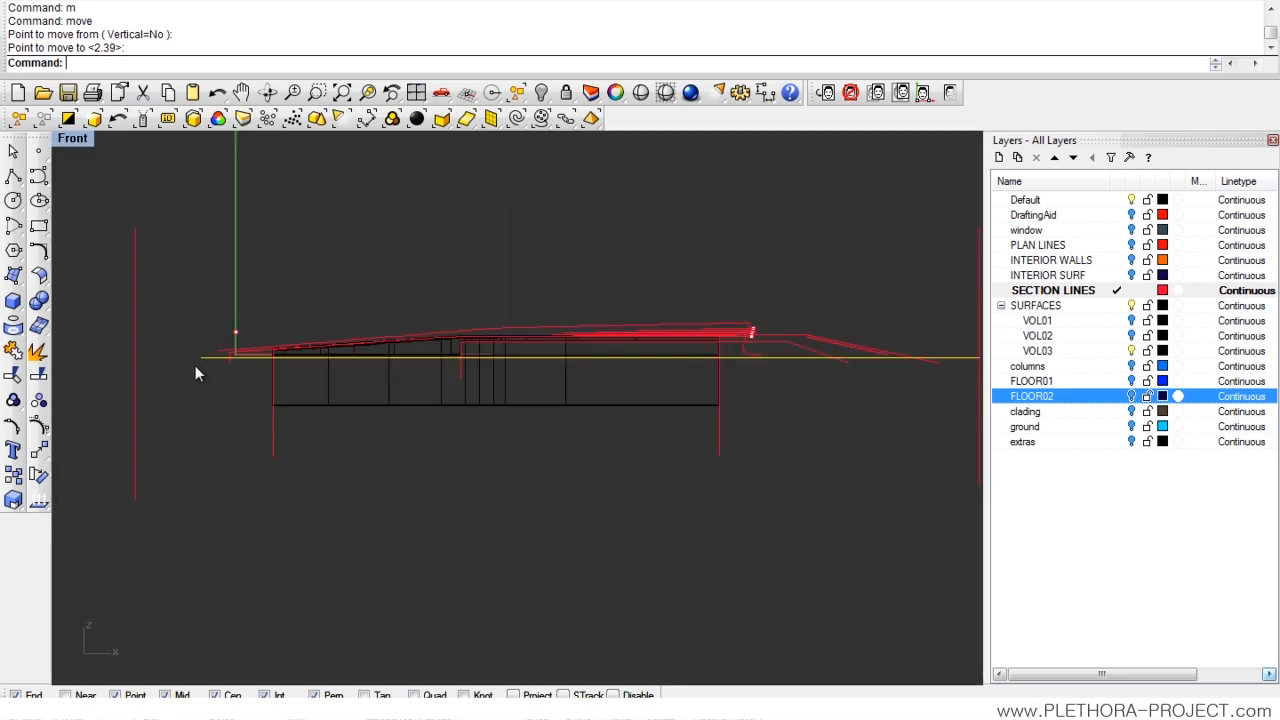
scroll(589, 385, "up", 3)
key("Escape")
left_click(687, 376)
right_click_drag(624, 405, 713, 403)
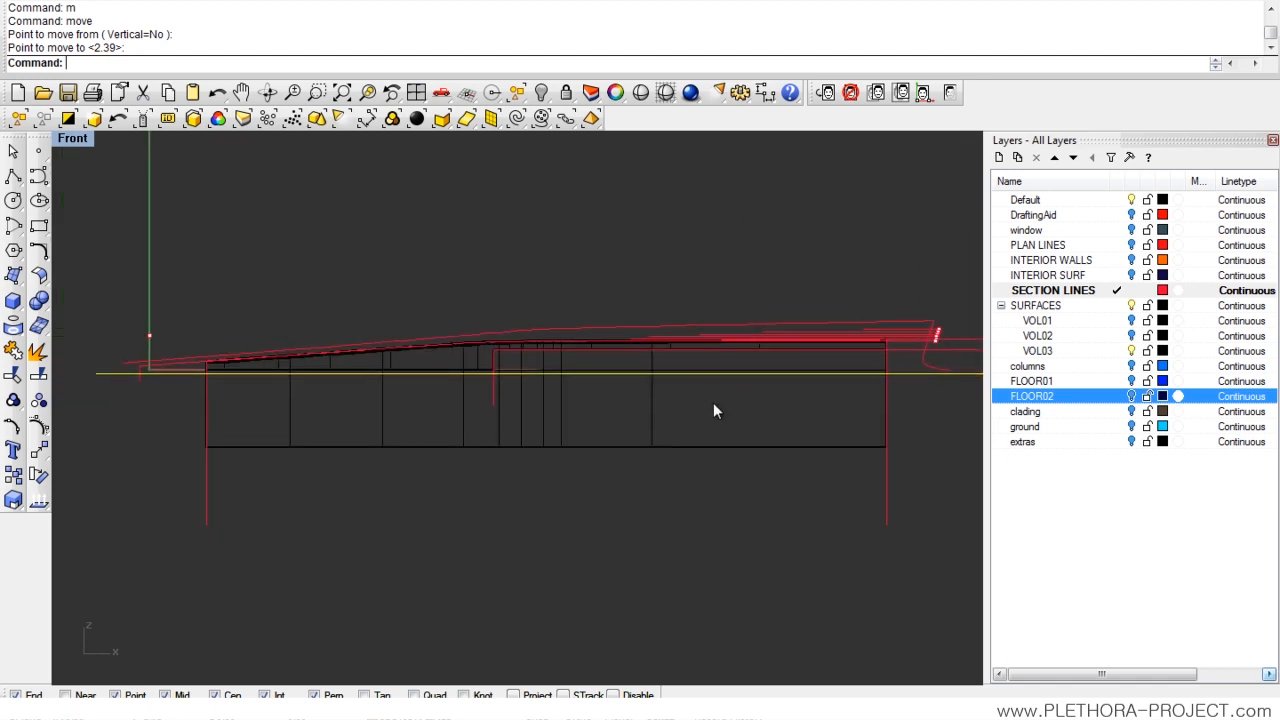
key("Escape")
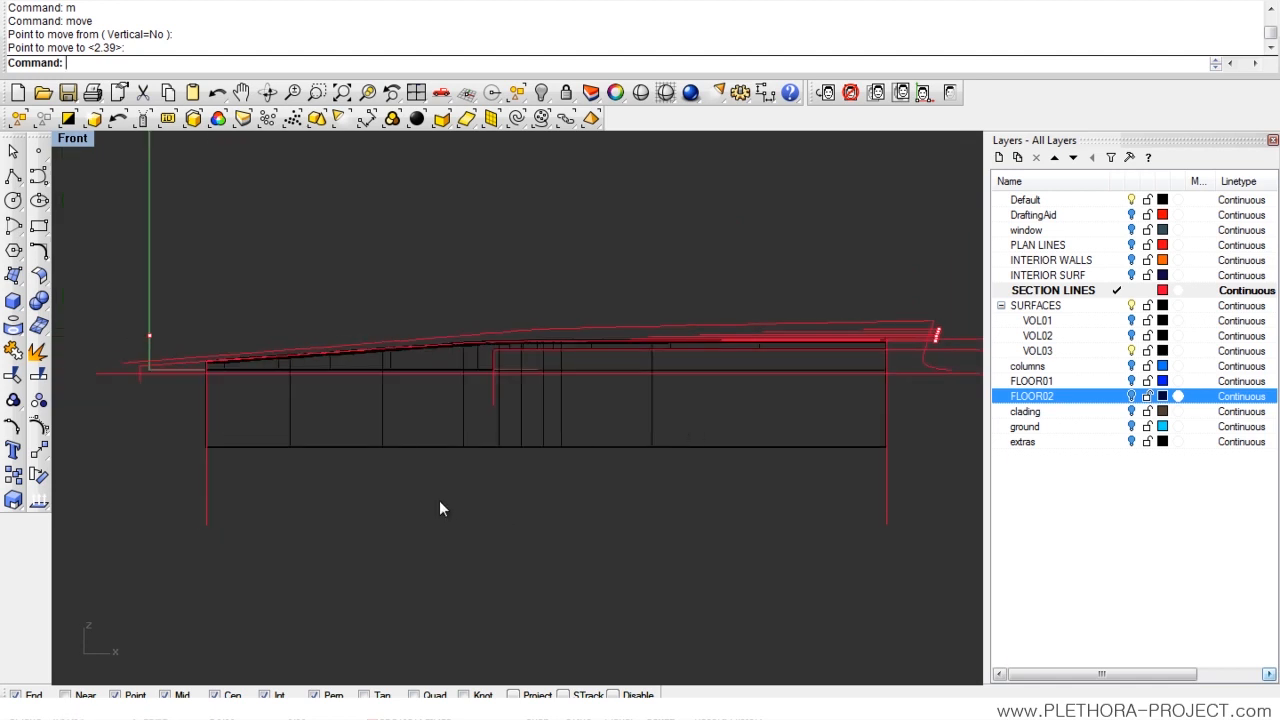
- Trim away the part of the outer wall below the extended section line, using the line as cutting object
left_click(12, 375)
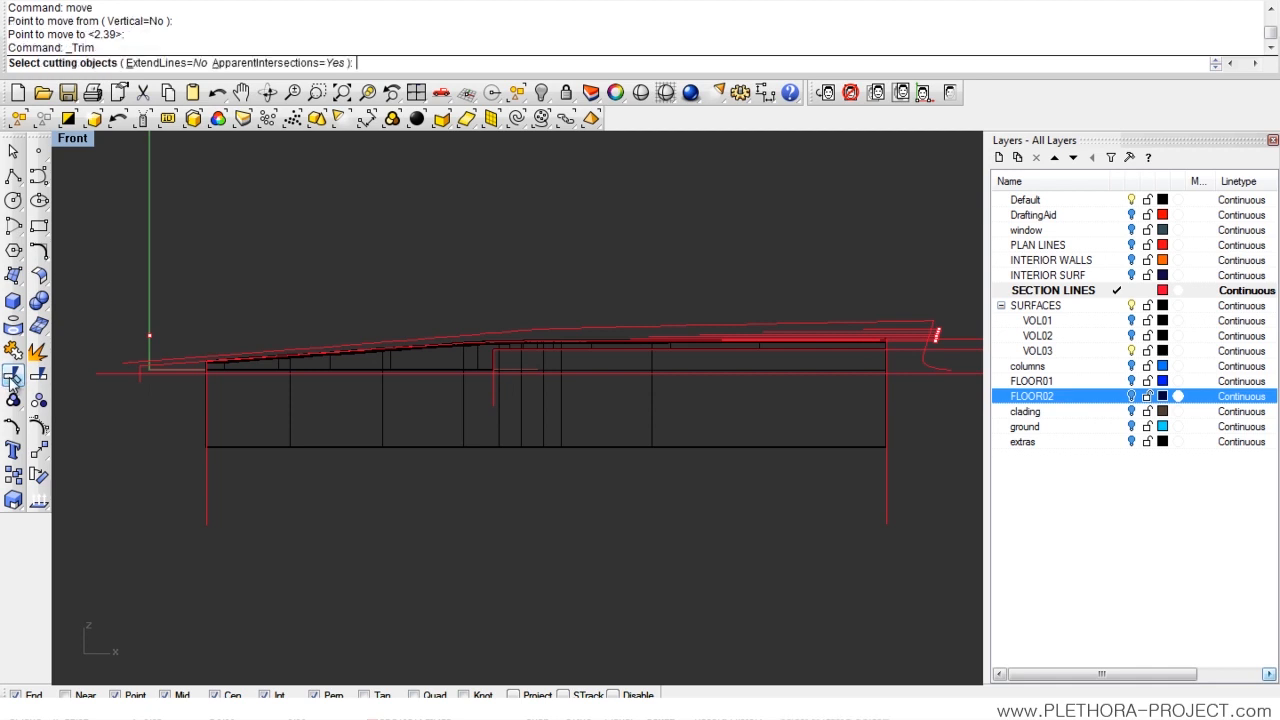
left_click(615, 374)
key("Return")
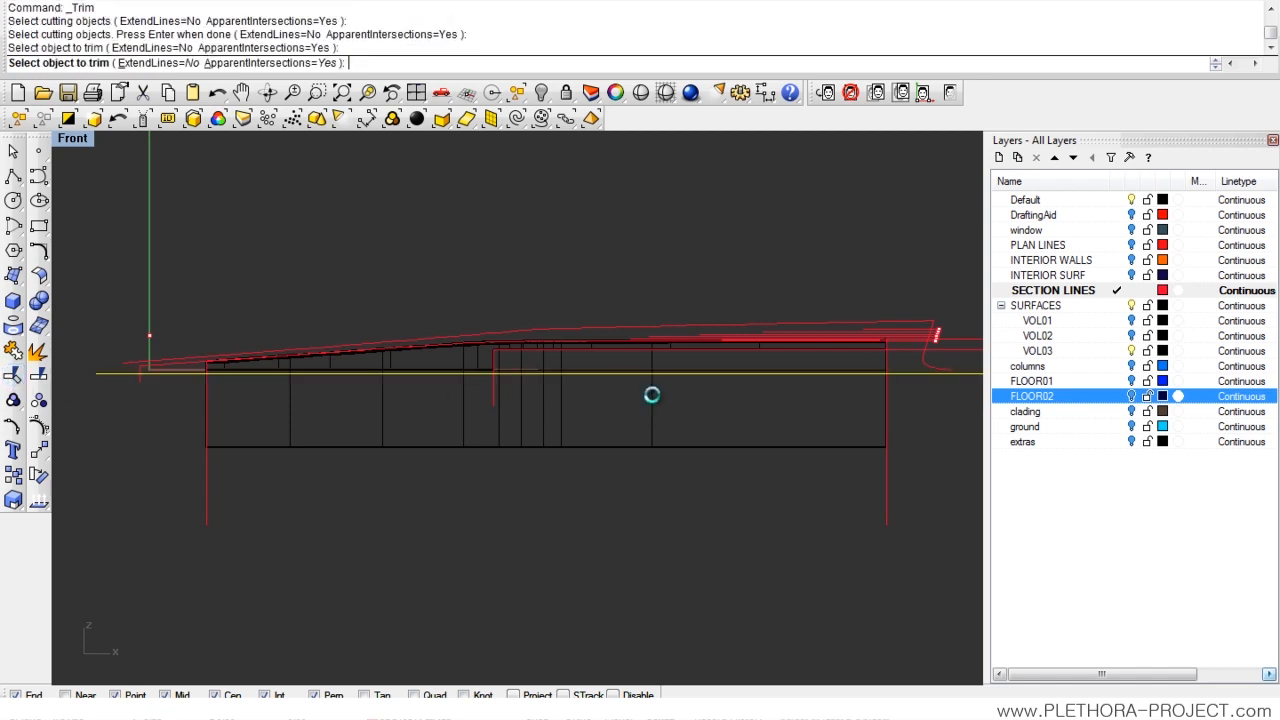
left_click(622, 447)
key("Return")
scroll(614, 440, "down", 3)
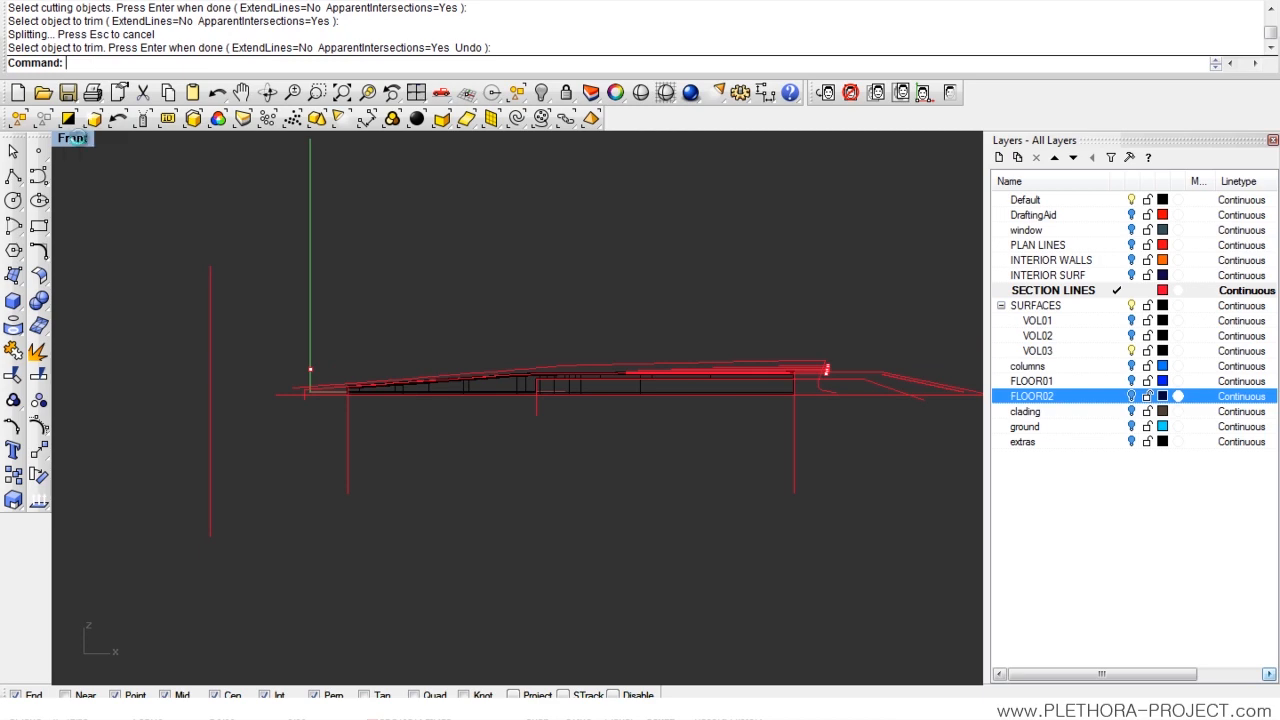
- Return to the maximized Perspective viewport and turn on the FLOOR02 and FLOOR01 layers to view the floors against the trimmed wall
double_click(78, 140)
double_click(555, 141)
right_click_drag(490, 295, 498, 331)
left_click(1132, 397)
right_click_drag(594, 388, 631, 404)
scroll(566, 418, "up", 5)
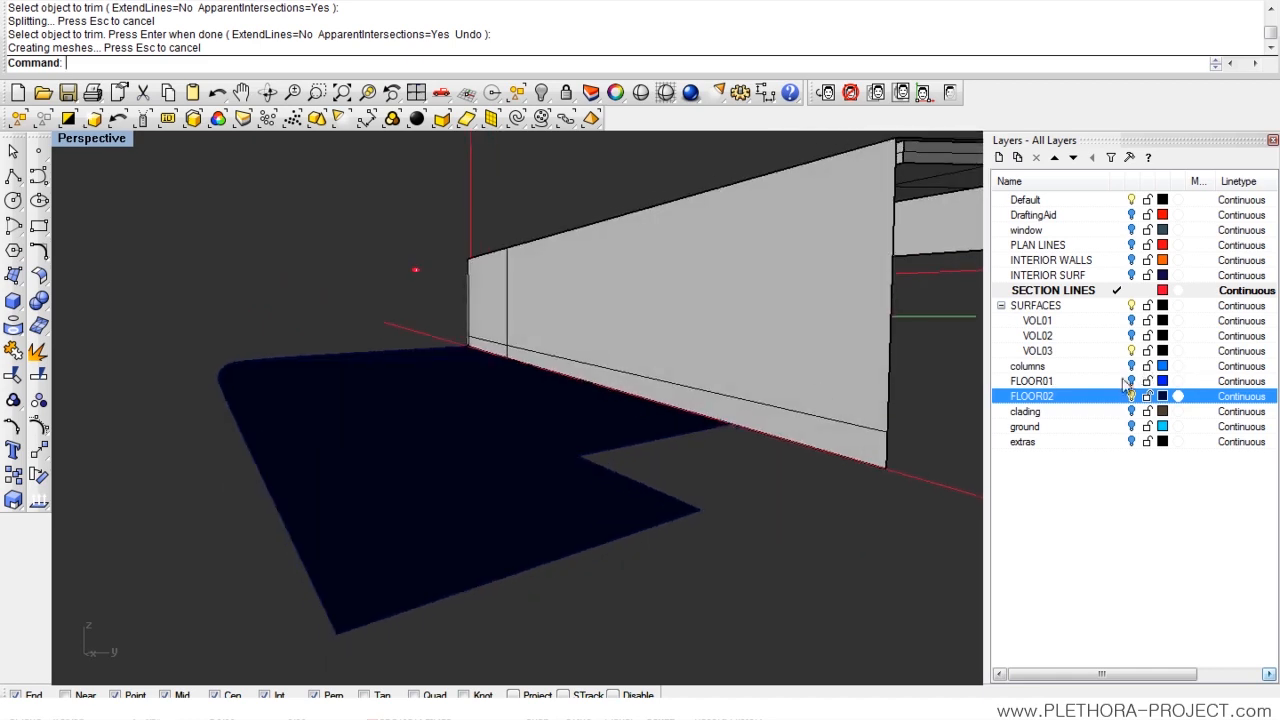
left_click(1131, 382)
right_click_drag(727, 421, 430, 400)
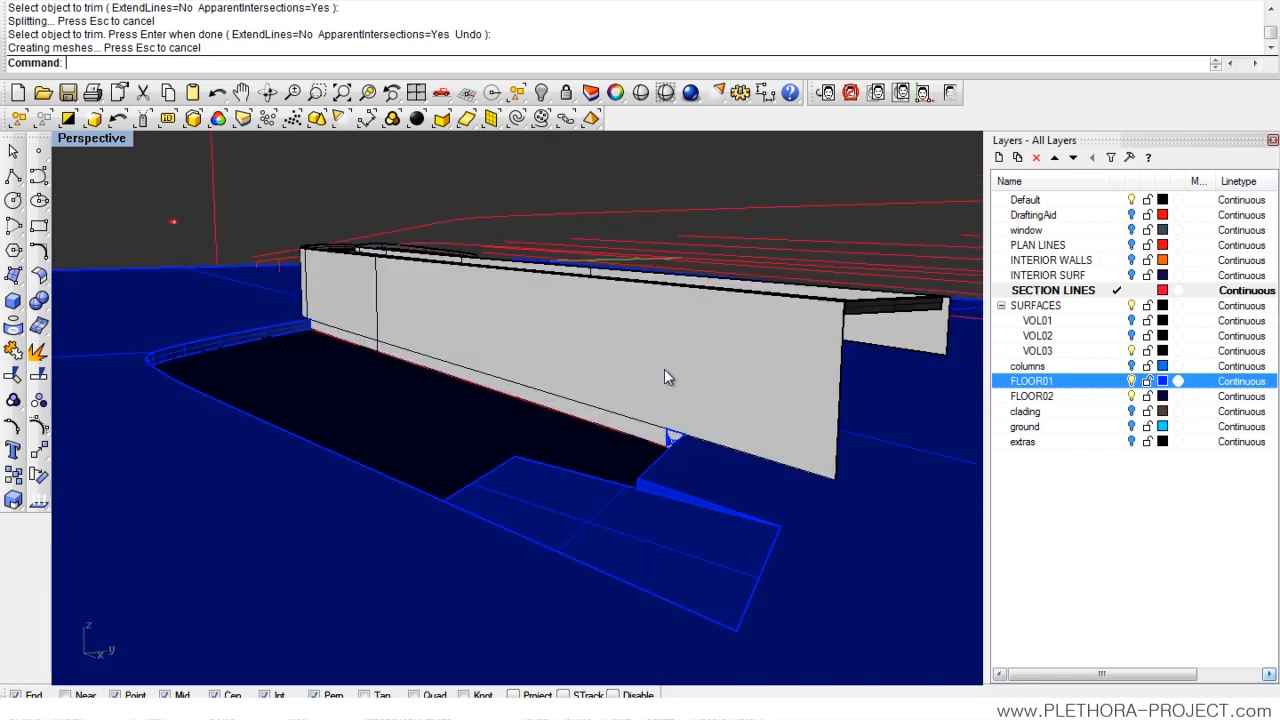
- Isolate the trimmed outer wall by inverting its selection and hiding all other objects
left_click(624, 379)
key("ctrl+i")
type("h")
key("Return")
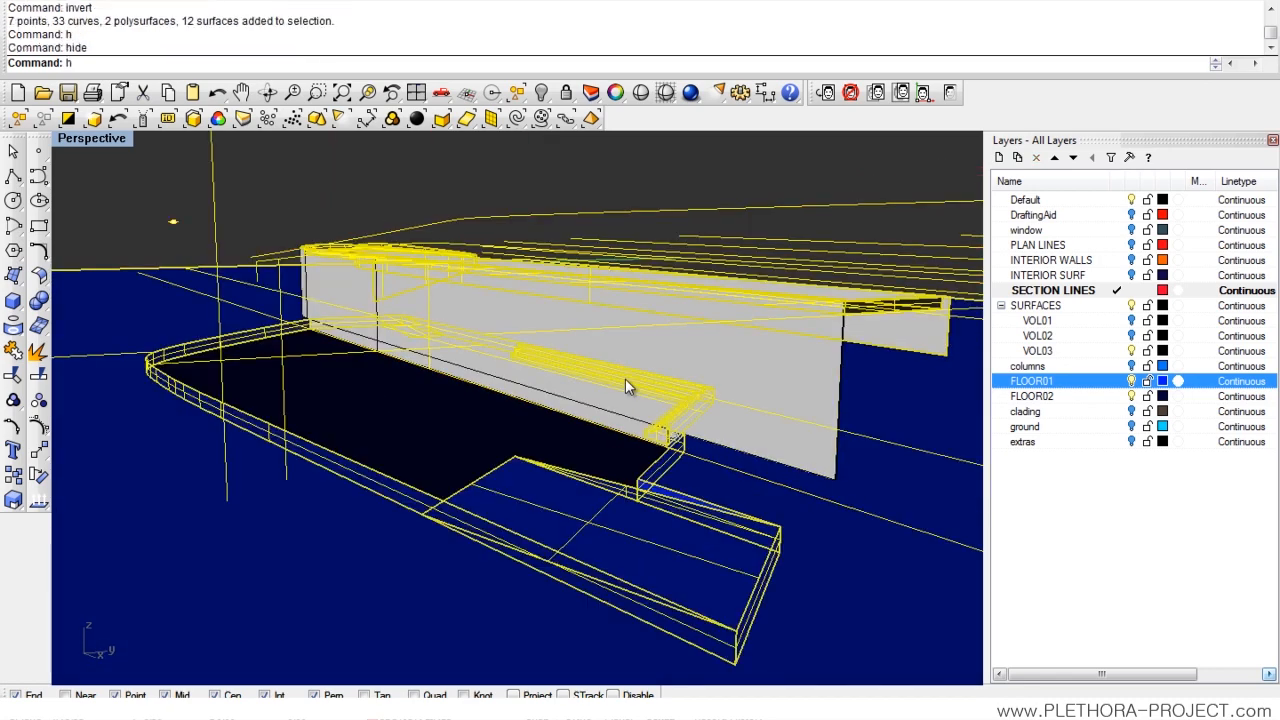
mouse_move(615, 390)
right_mouse_down()
mouse_move(586, 417)
mouse_move(610, 379)
right_mouse_up()
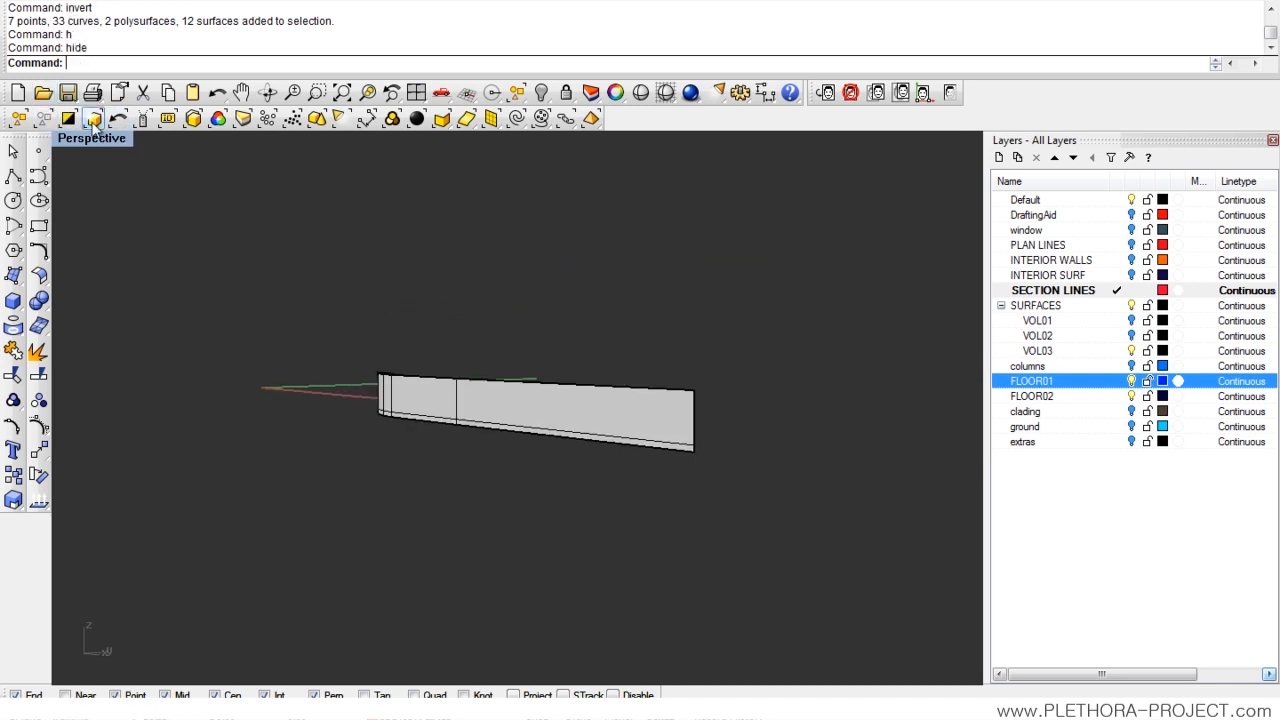
right_click_drag(416, 336, 528, 434)
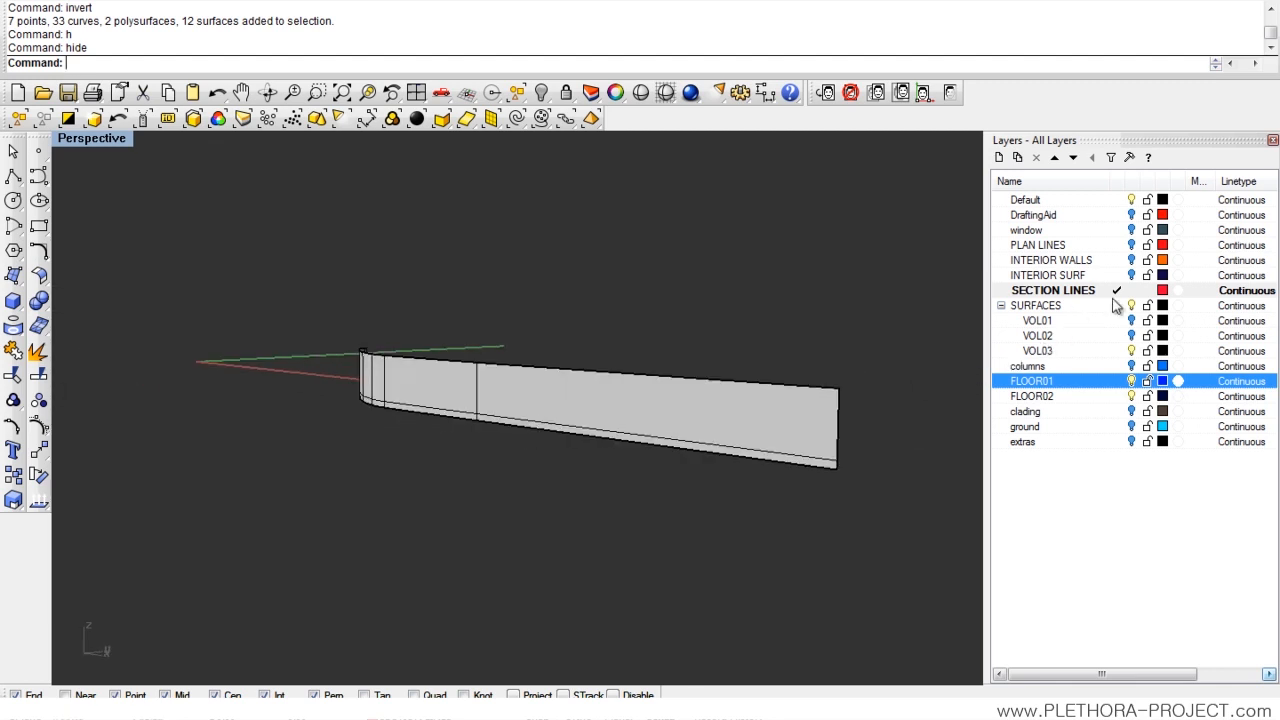
- Maximize the Front viewport and show its background elevation bitmap
double_click(87, 138)
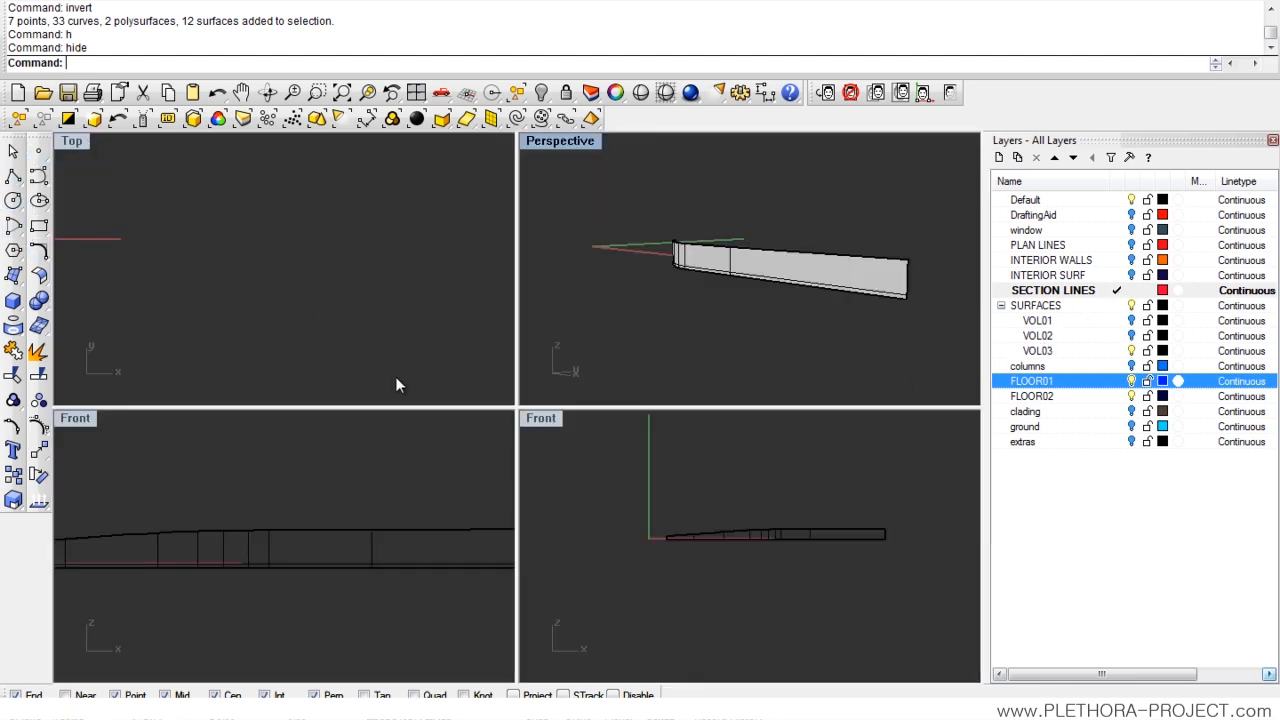
double_click(538, 419)
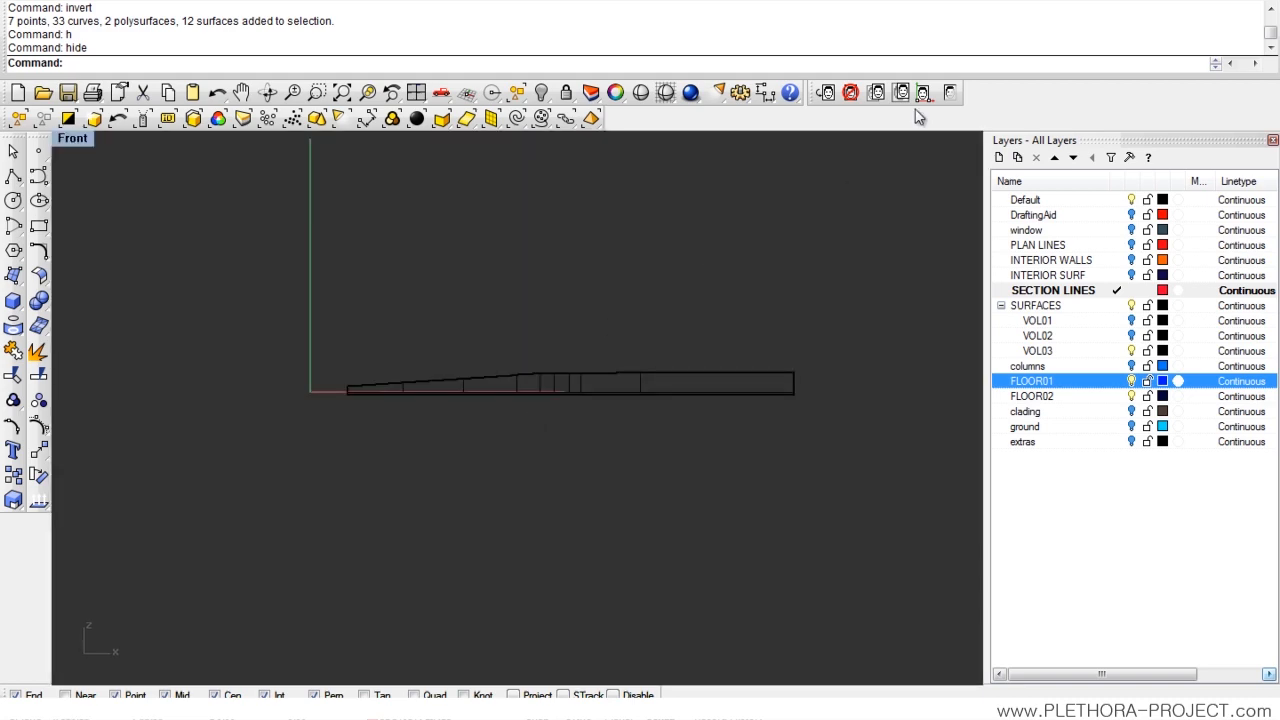
left_click(950, 92)
left_click(951, 92)
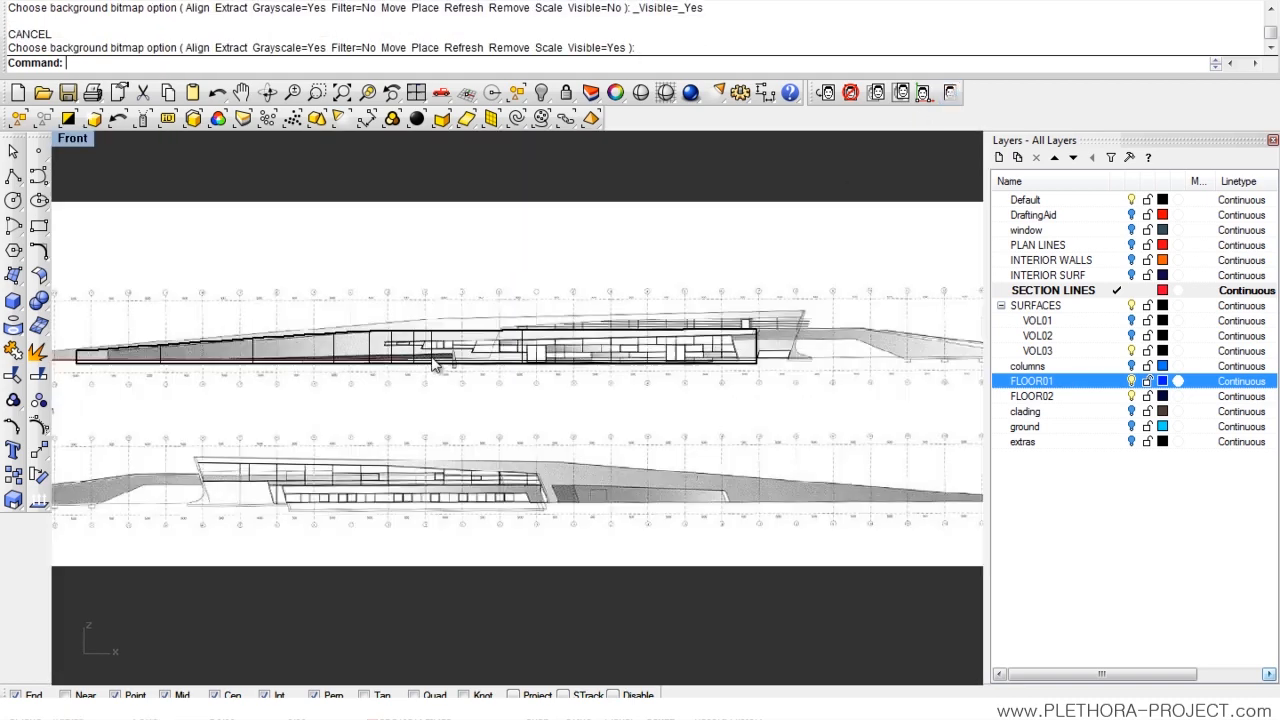
- Draw a short slanted polyline from the wall's upper right corner down to the lower edge of the band above the windows
left_click(13, 175)
scroll(771, 329, "up", 8)
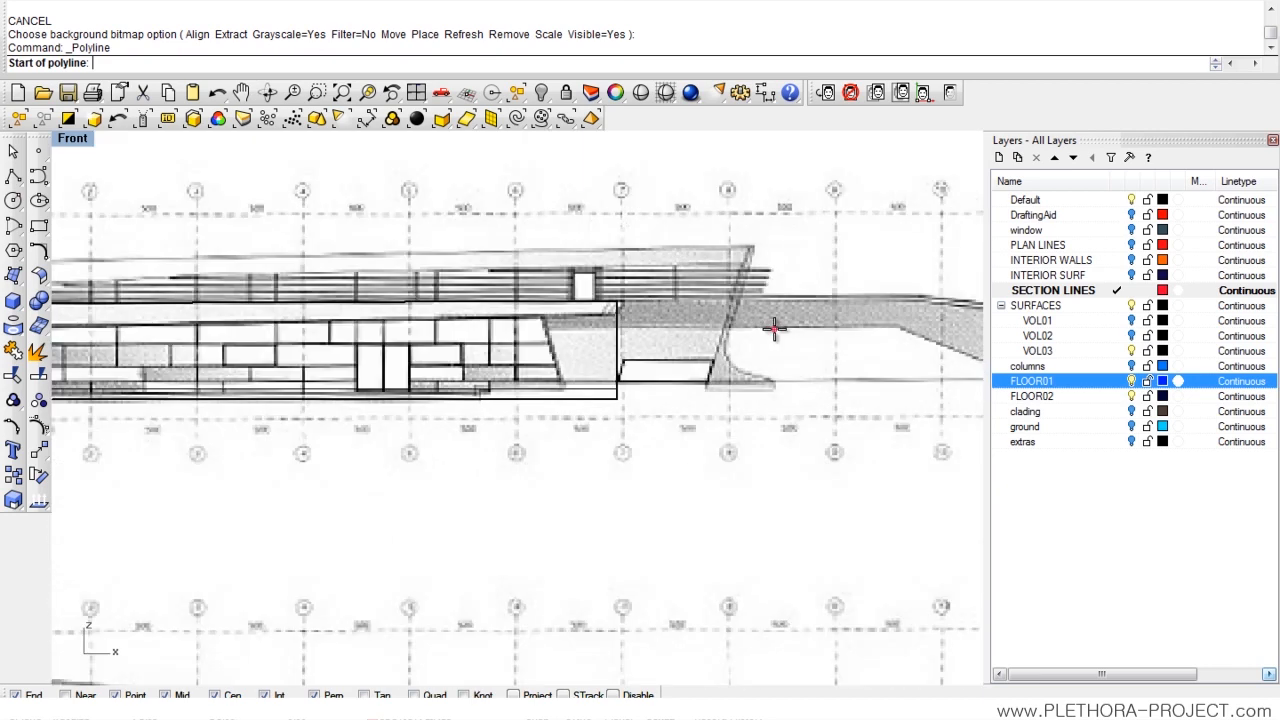
right_click_drag(620, 306, 708, 283)
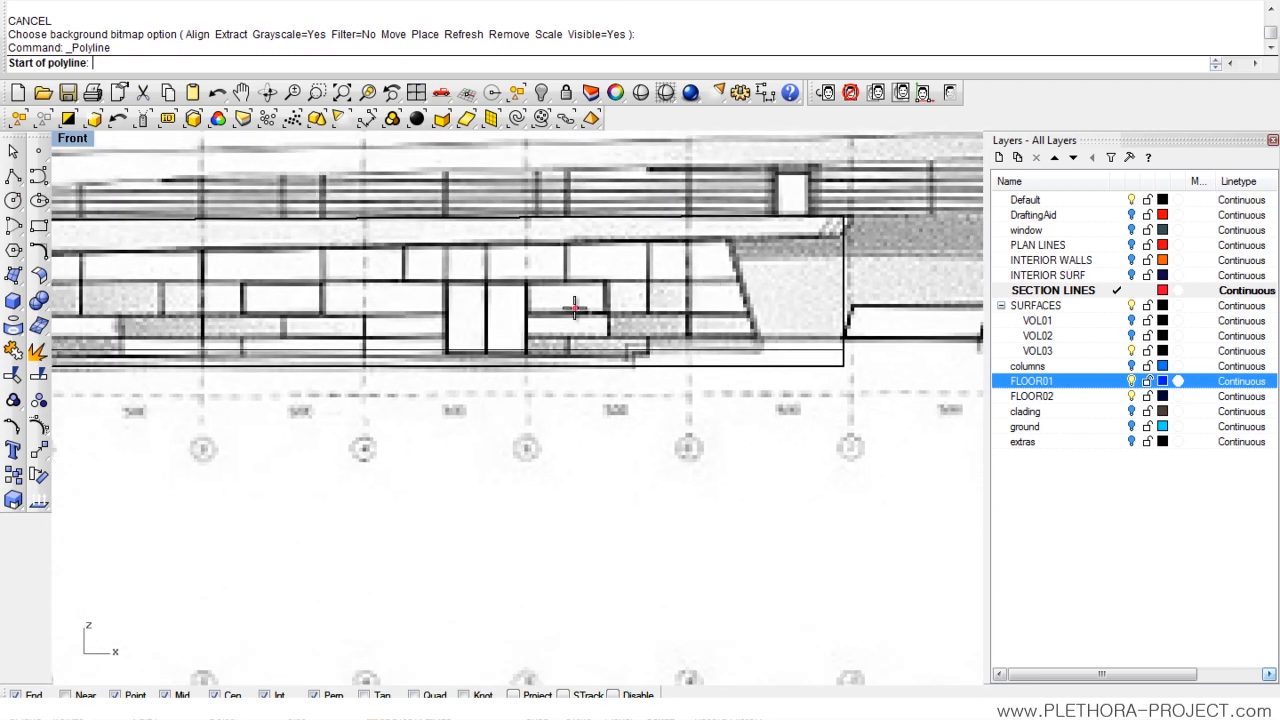
right_click_drag(576, 310, 712, 275)
right_click_drag(884, 192, 771, 246)
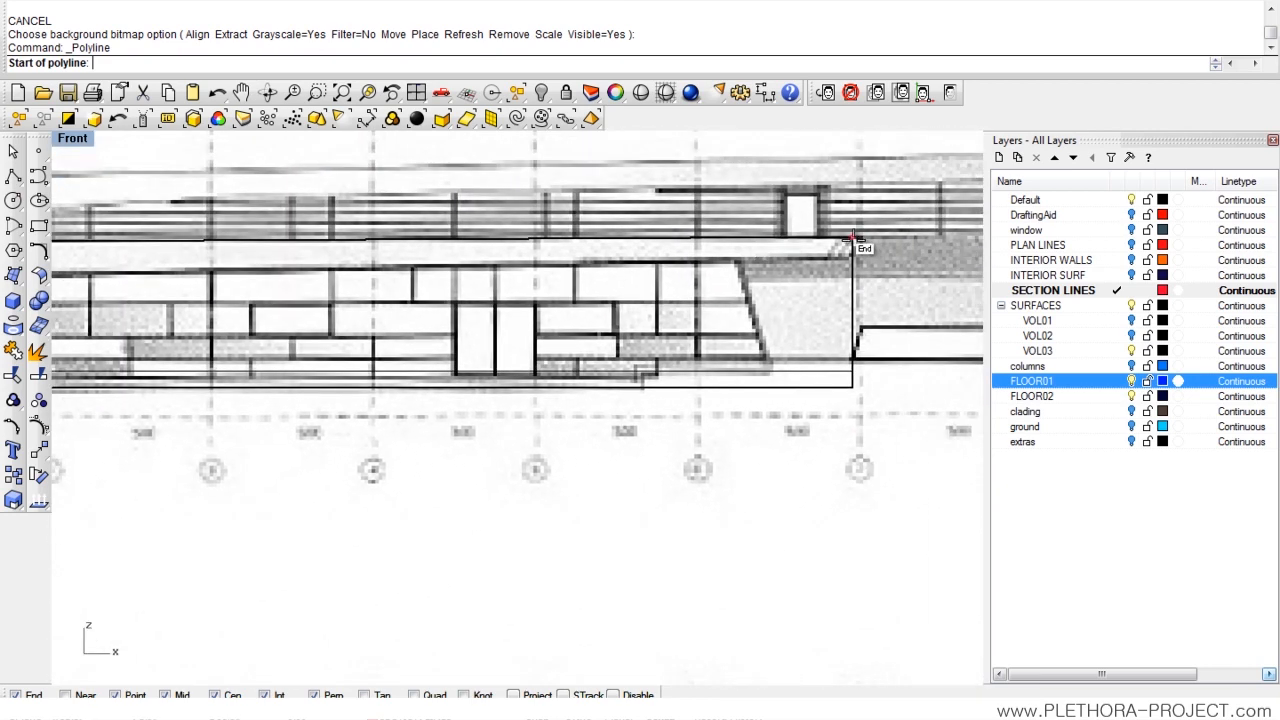
scroll(852, 240, "up", 3)
left_click(852, 238)
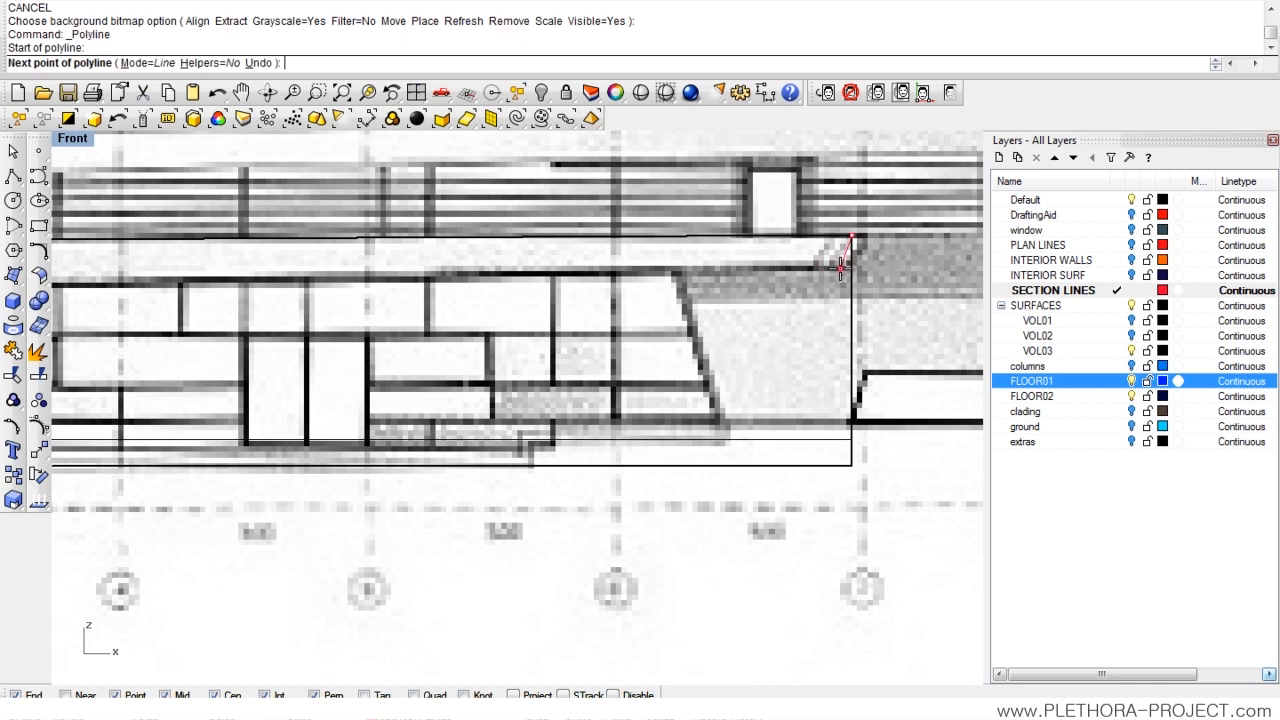
left_click(841, 268)
right_click_drag(366, 290, 733, 268)
scroll(627, 276, "down", 2)
right_click_drag(305, 292, 699, 261)
scroll(424, 286, "down", 4)
right_click_drag(163, 289, 468, 270)
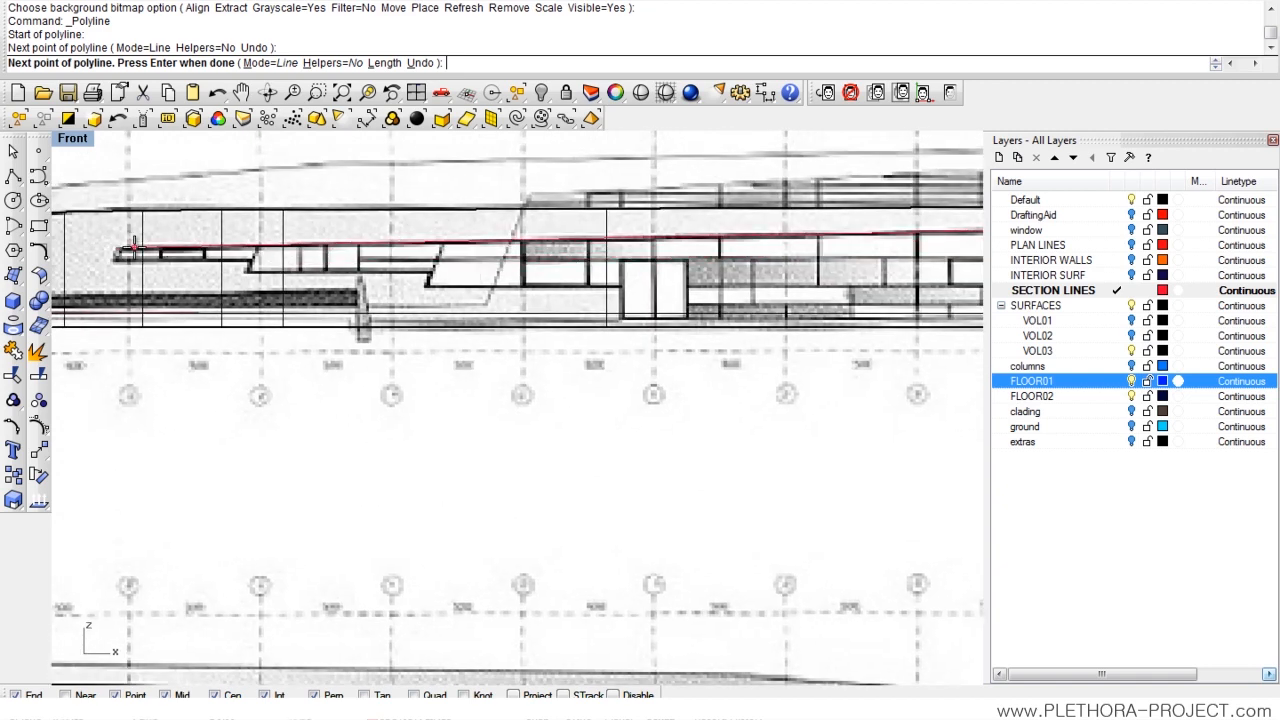
scroll(300, 270, "down", 5)
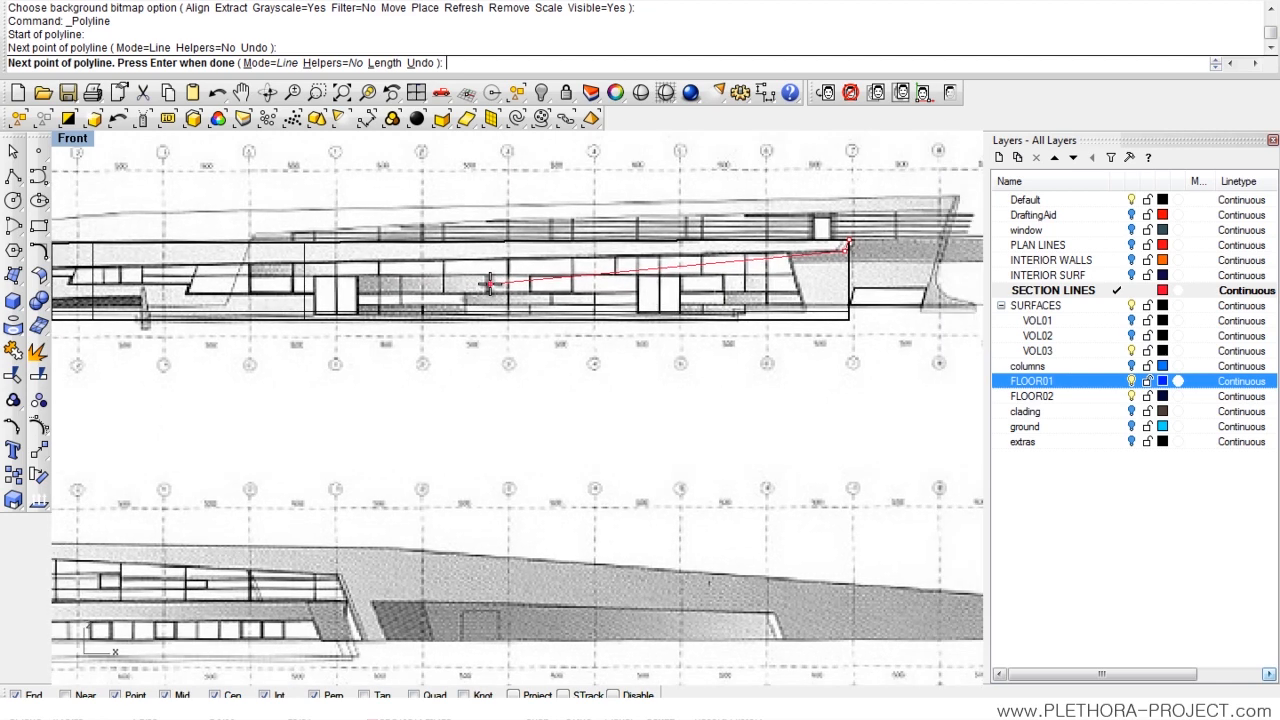
left_click(492, 290)
key("Return")
- Draw a degree 3 curve from the slanted line's lower end along the top edge of the windows to their far left corner
left_click(40, 176)
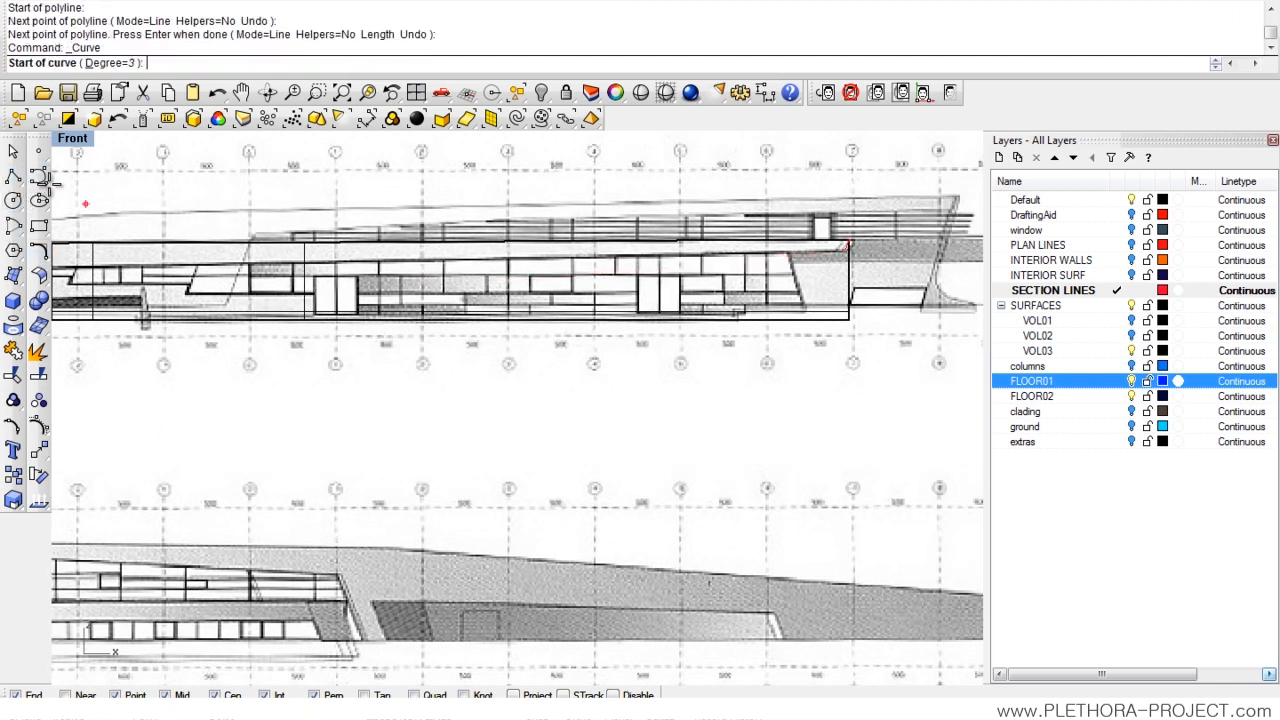
left_click(845, 250)
right_click_drag(660, 262, 463, 250)
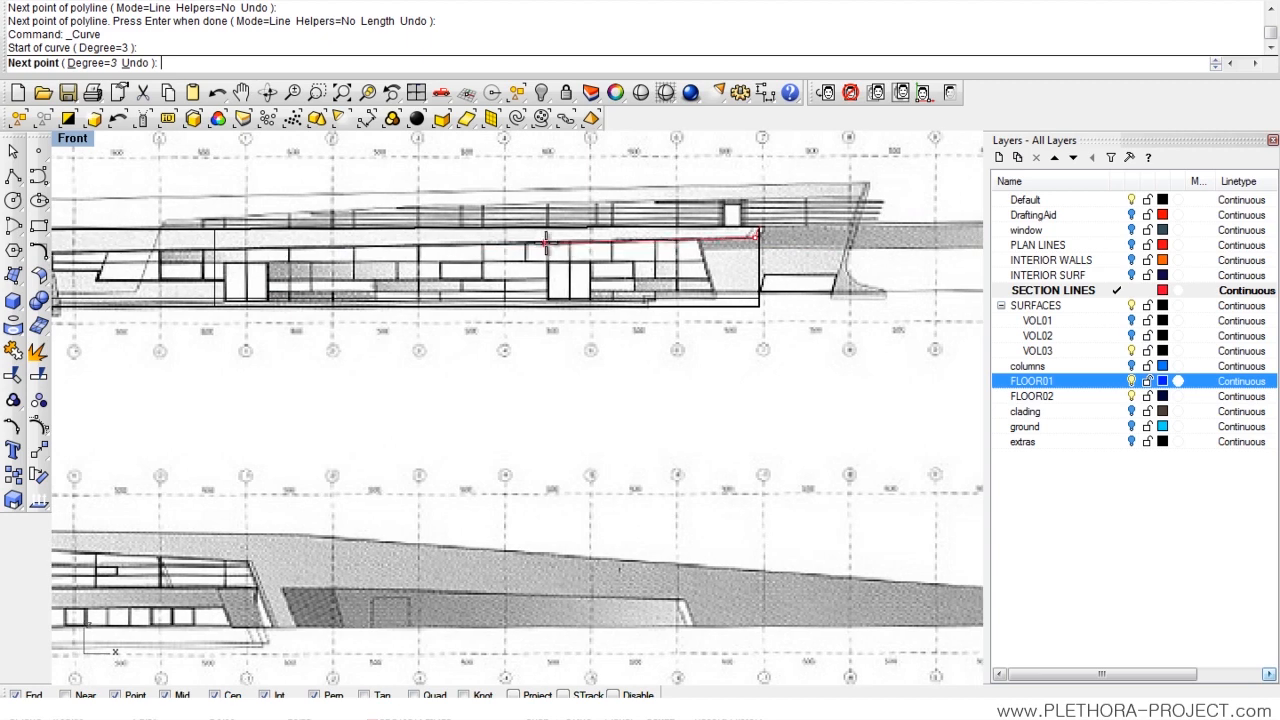
left_click(470, 243)
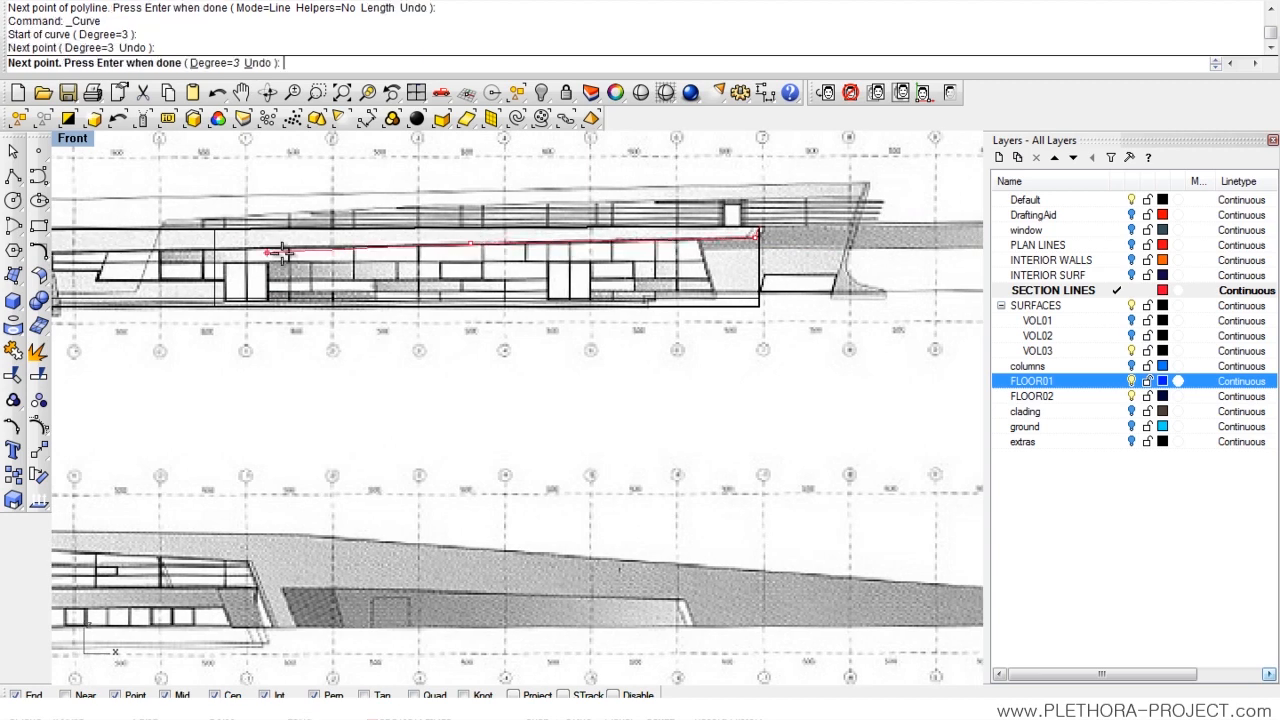
left_click(178, 248)
scroll(460, 190, "up", 6)
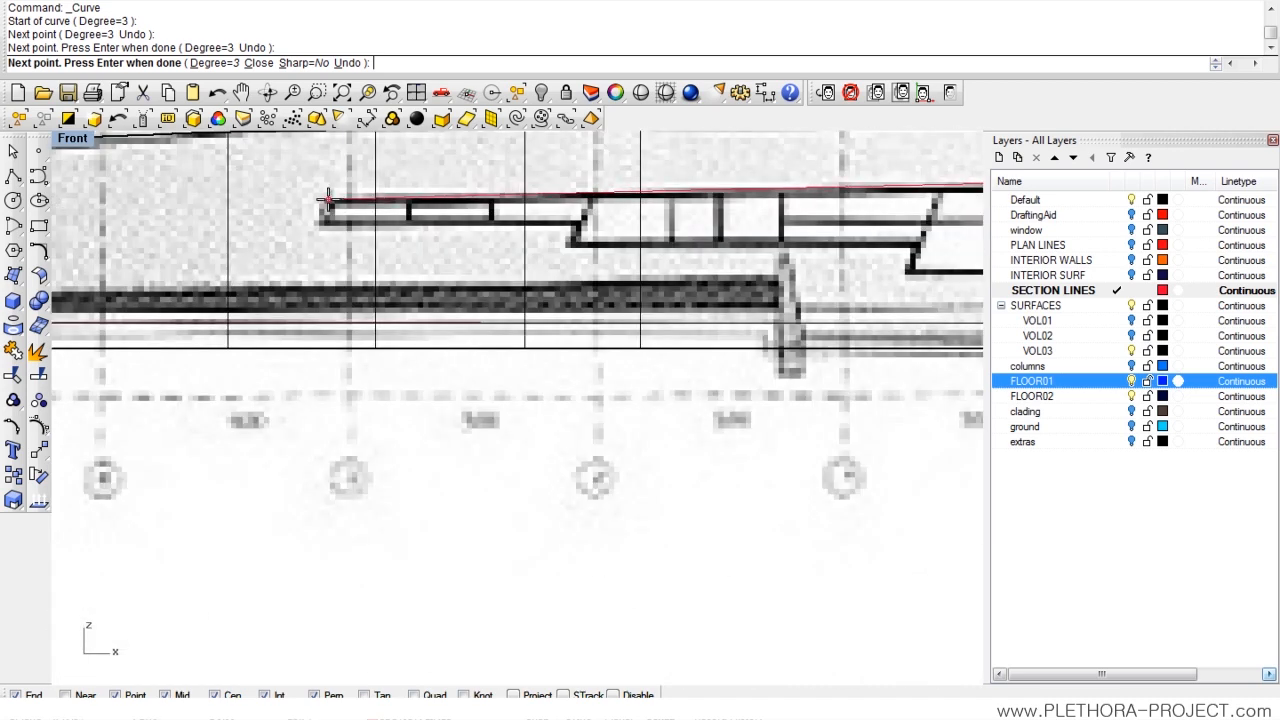
left_click(326, 198)
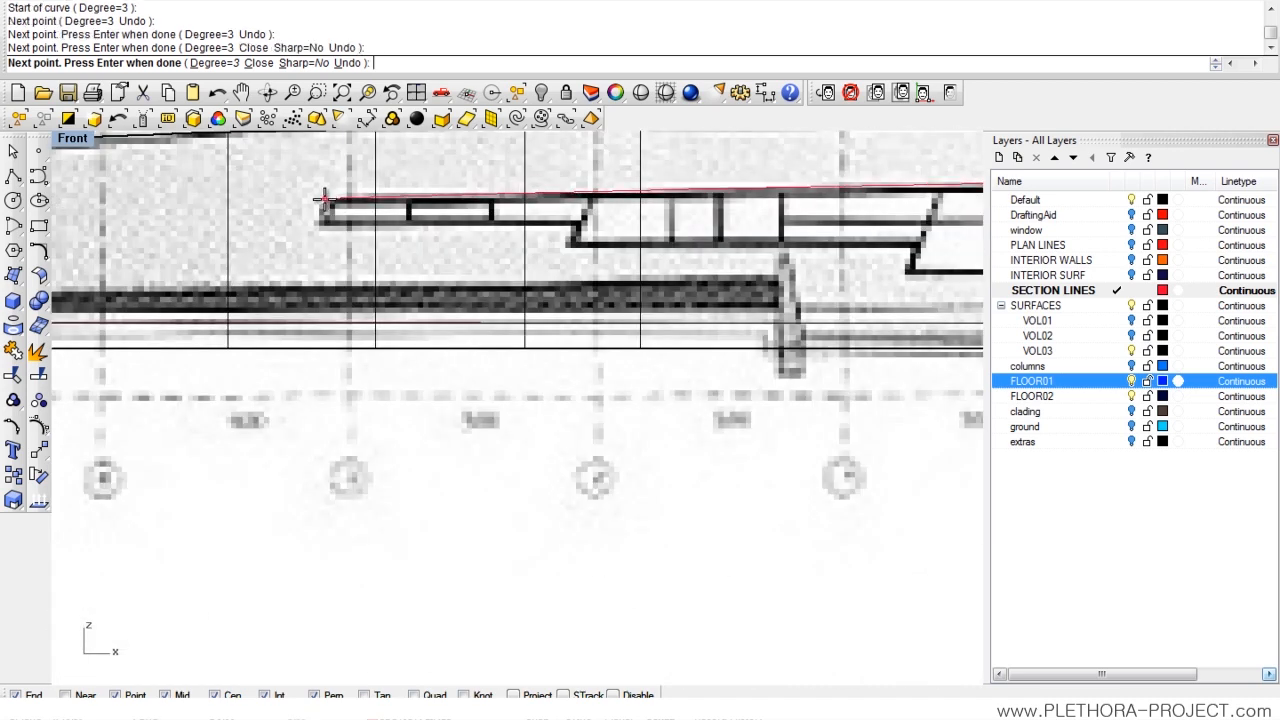
key("Return")
- Start a polyline at the curve's far left end and trace the stepped lower edge of the windows through the second slanted step
left_click(13, 176)
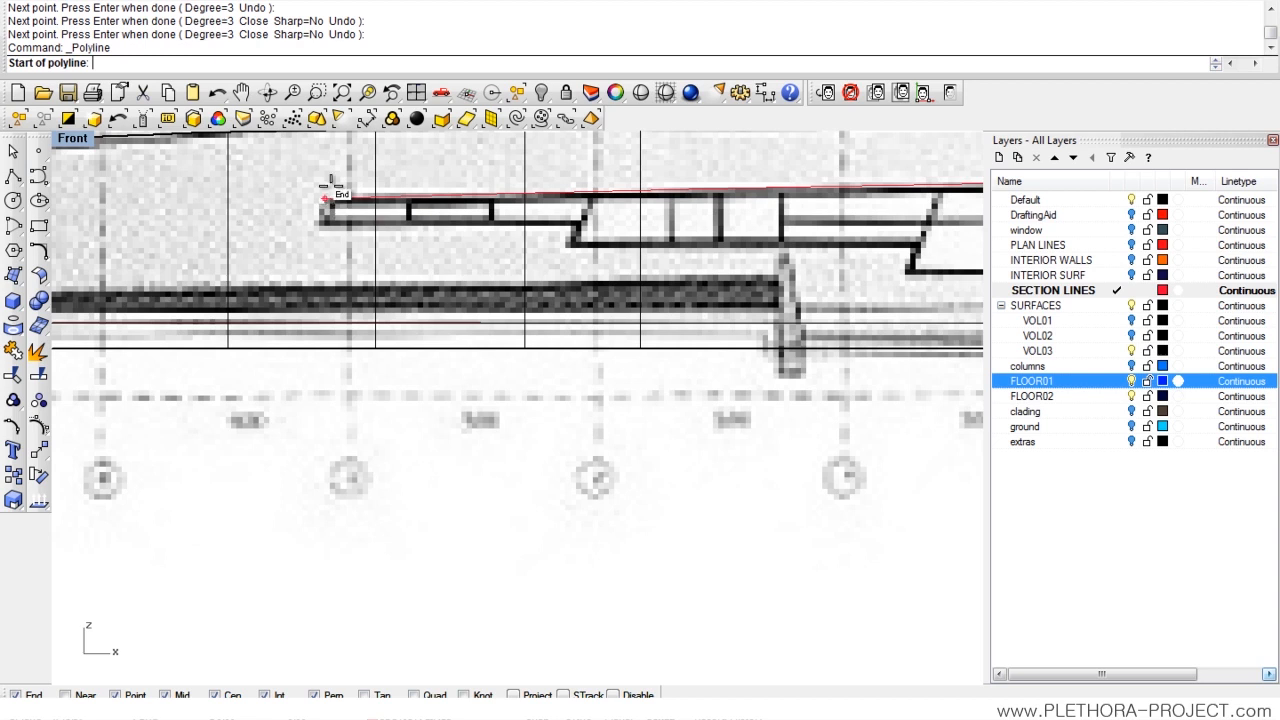
left_click(321, 212)
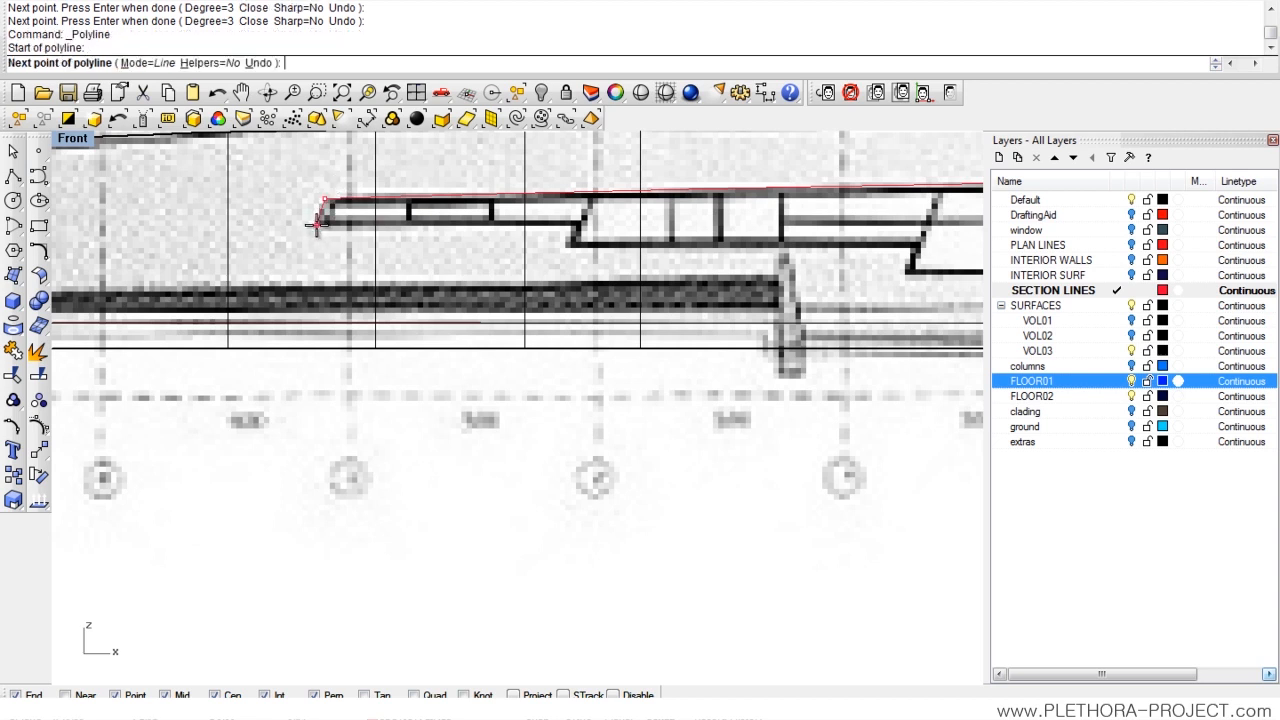
left_click(316, 224)
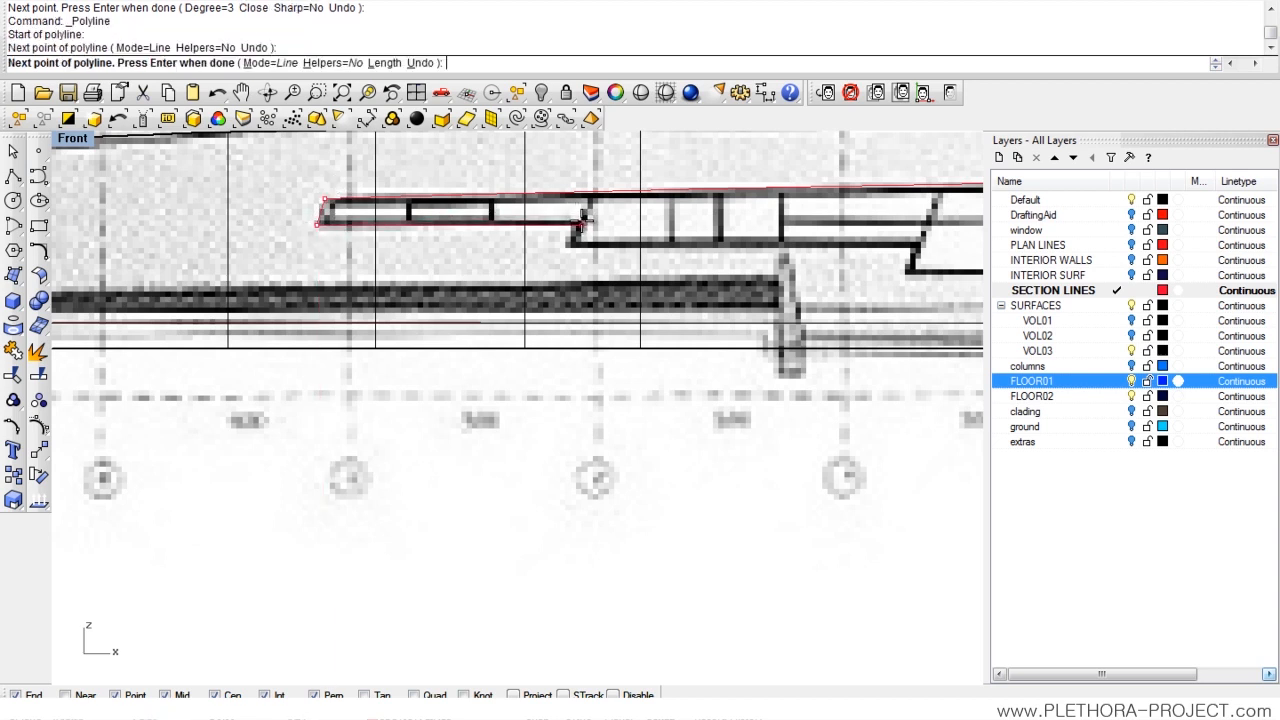
left_click(582, 221)
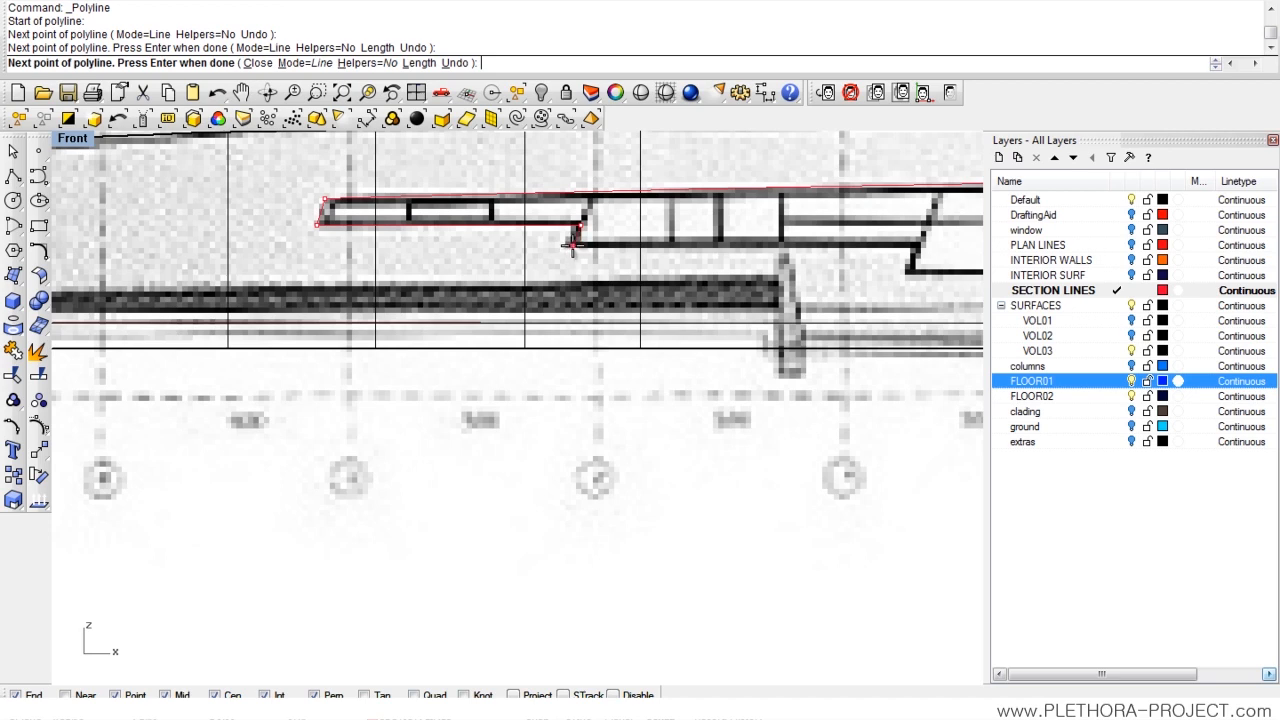
left_click(574, 245)
right_click_drag(902, 246, 509, 284)
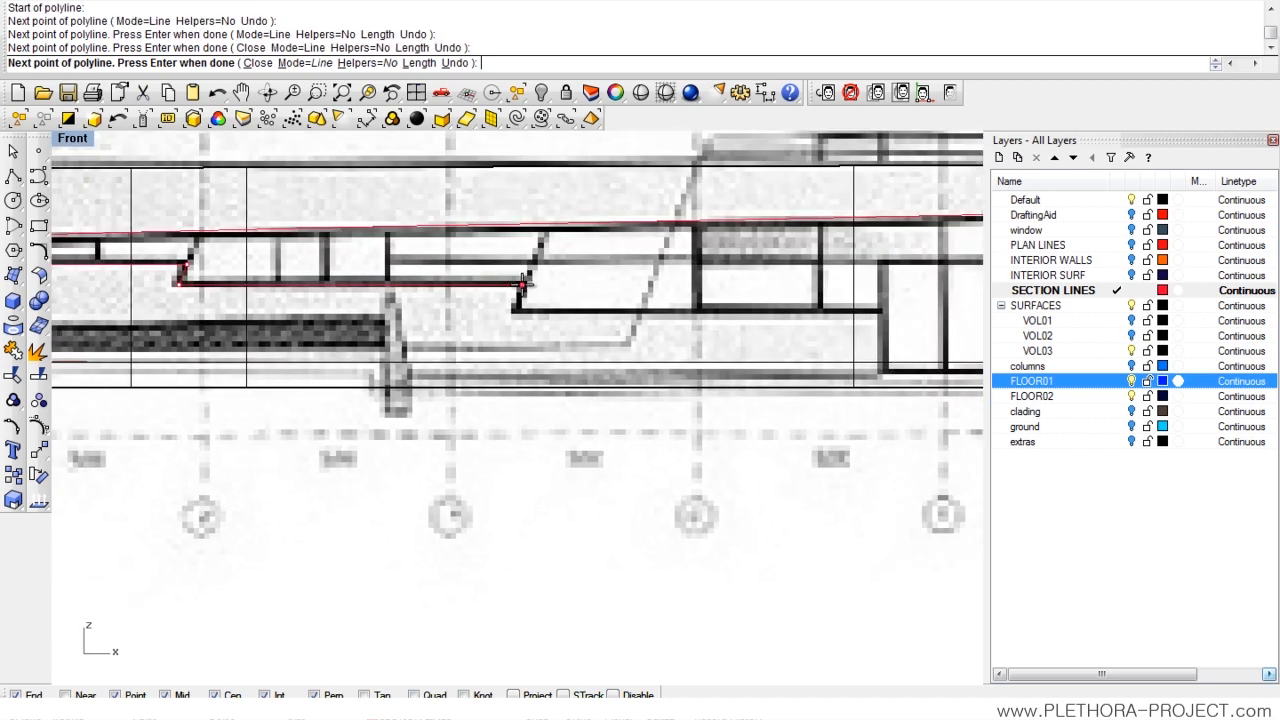
left_click(522, 285)
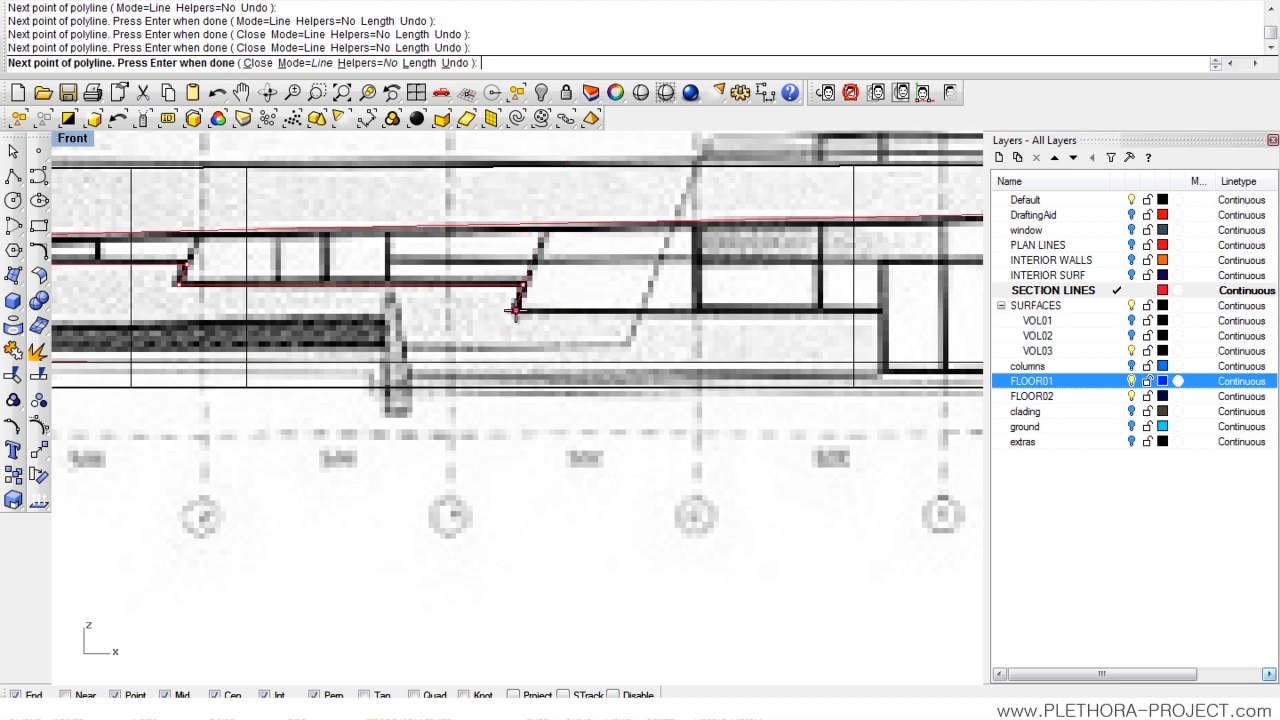
left_click(515, 311)
- Continue the polyline to the first door's left edge and straight down past the wall's base, finishing it there
scroll(512, 268, "down", 3)
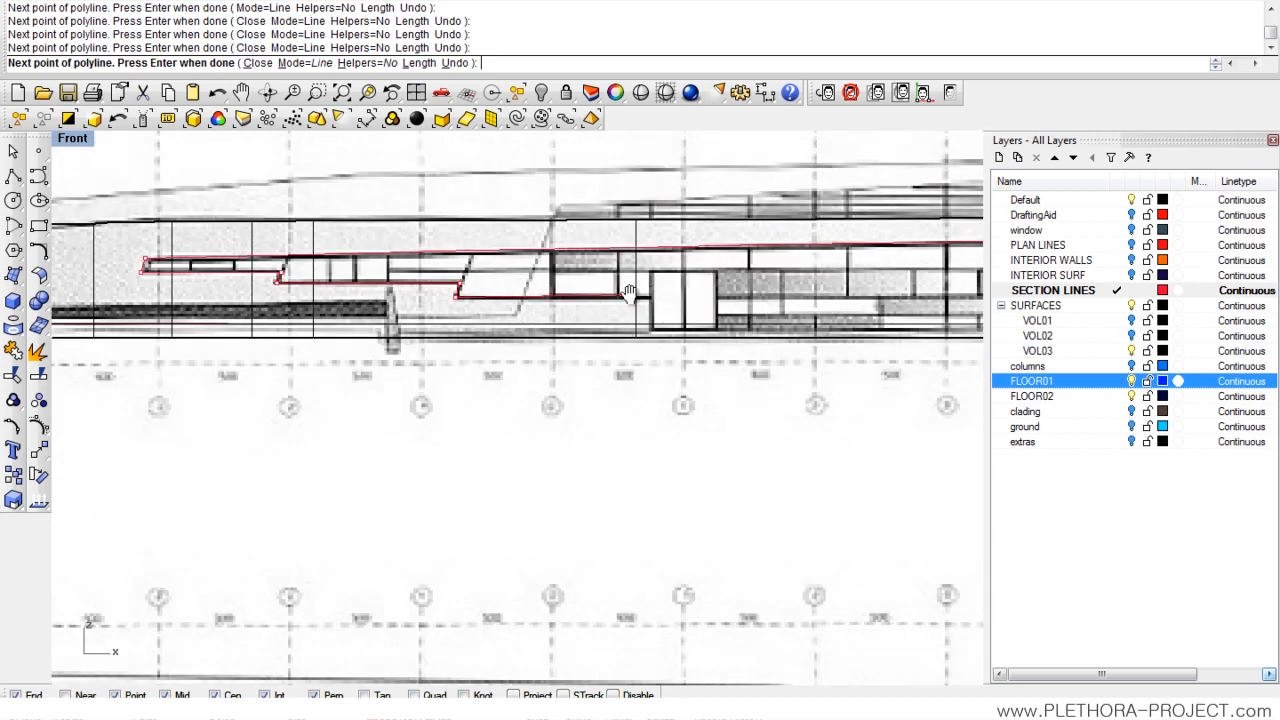
right_click_drag(628, 292, 413, 306)
scroll(413, 306, "up", 2)
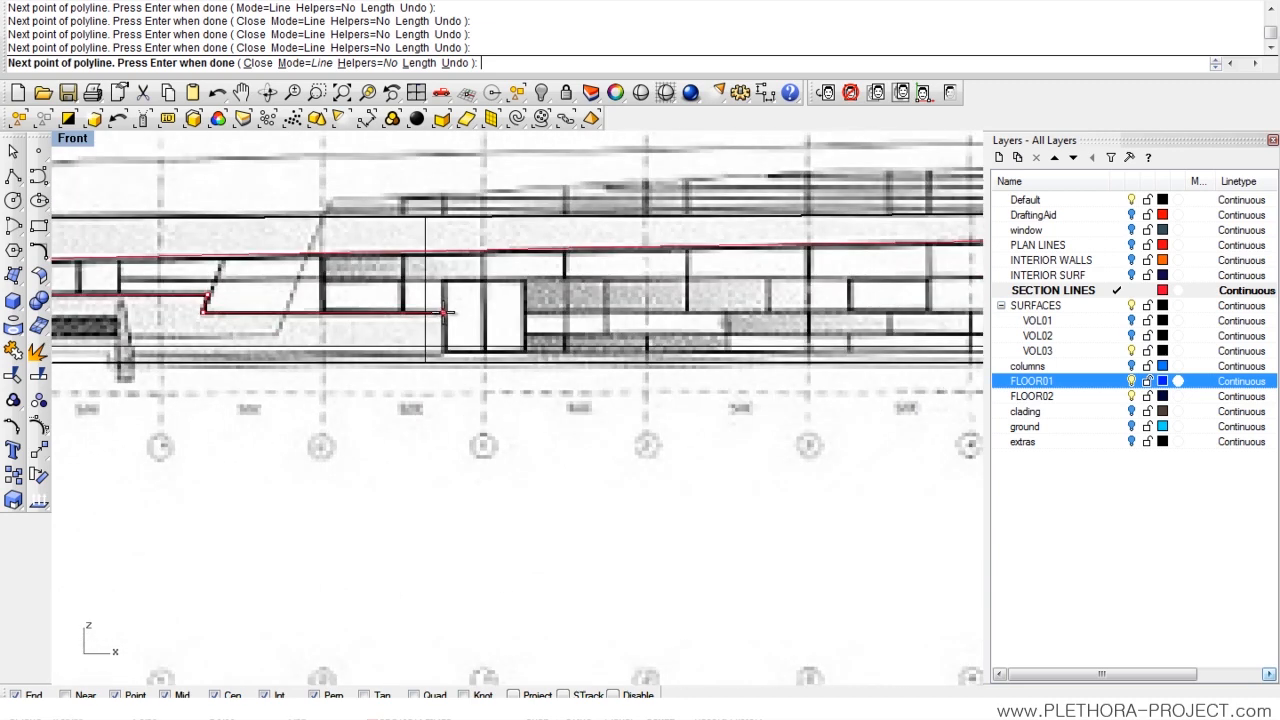
left_click(444, 313)
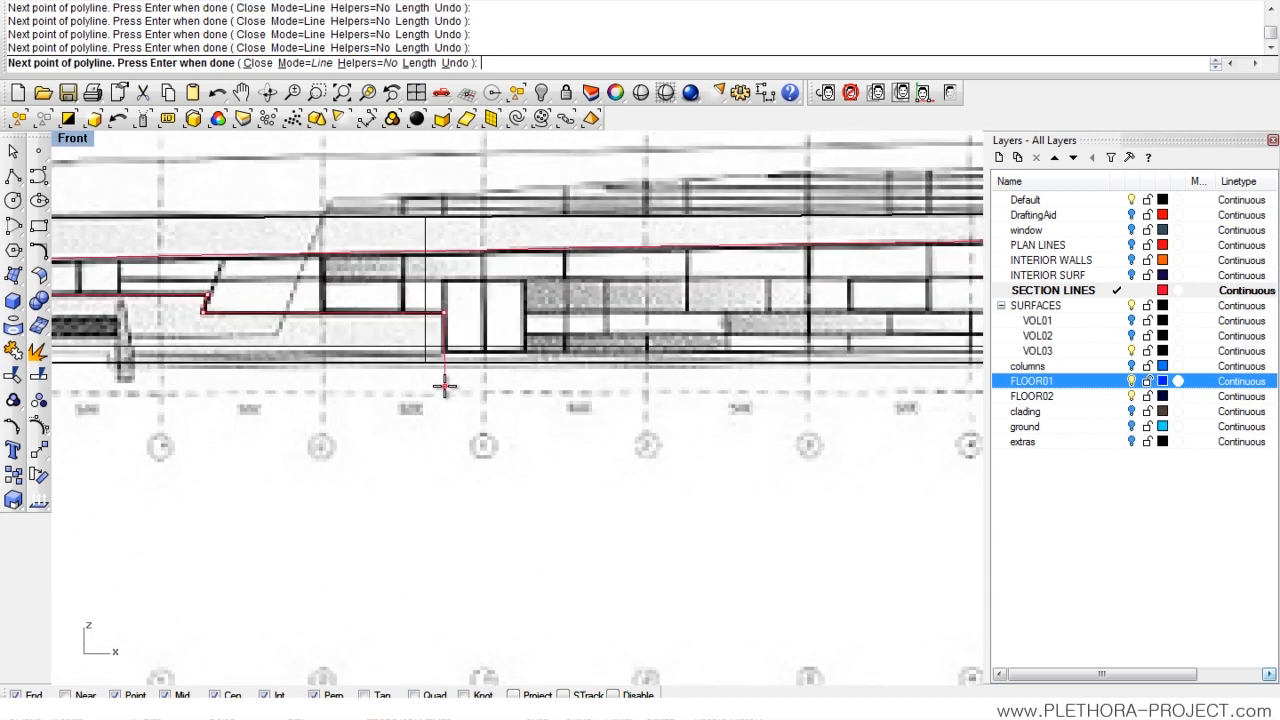
scroll(458, 385, "down", 4)
right_click_drag(488, 383, 444, 381)
scroll(444, 381, "up", 2)
left_click(400, 379)
right_click(360, 457)
- Join the short slanted line, the long top curve and the stepped polyline into one window outline
scroll(412, 402, "down", 11)
scroll(582, 362, "up", 7)
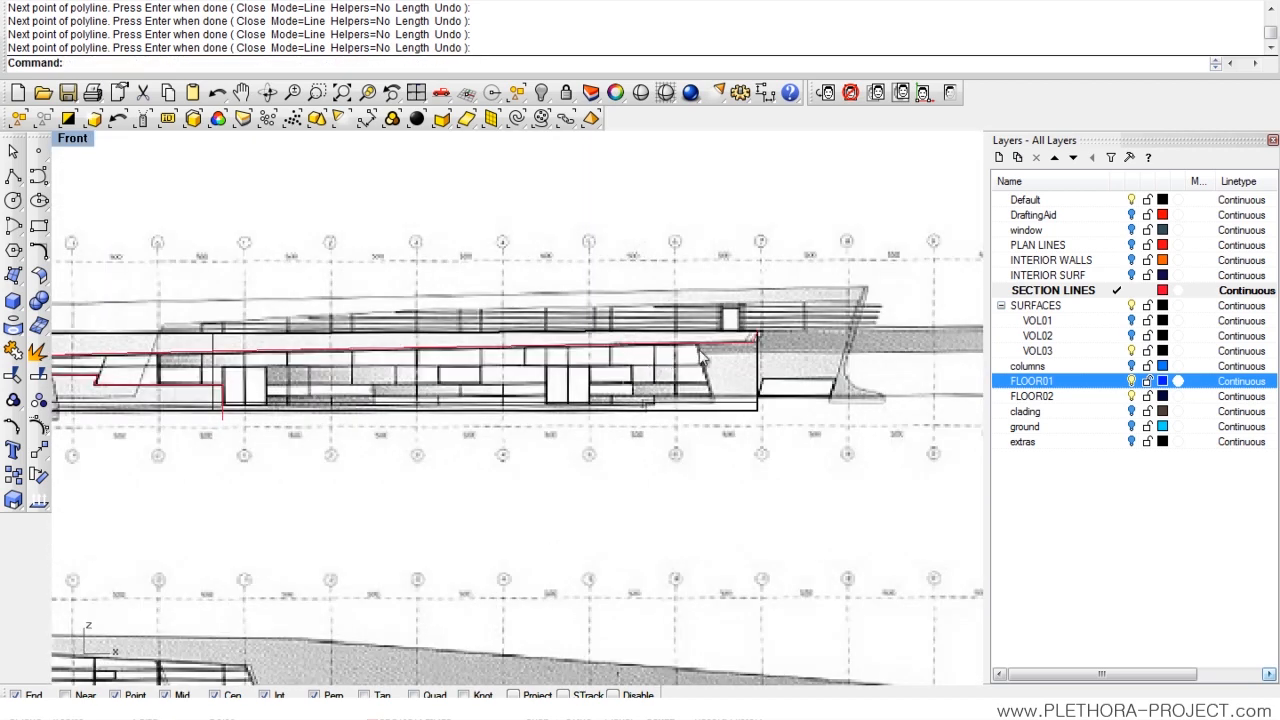
scroll(703, 357, "up", 8)
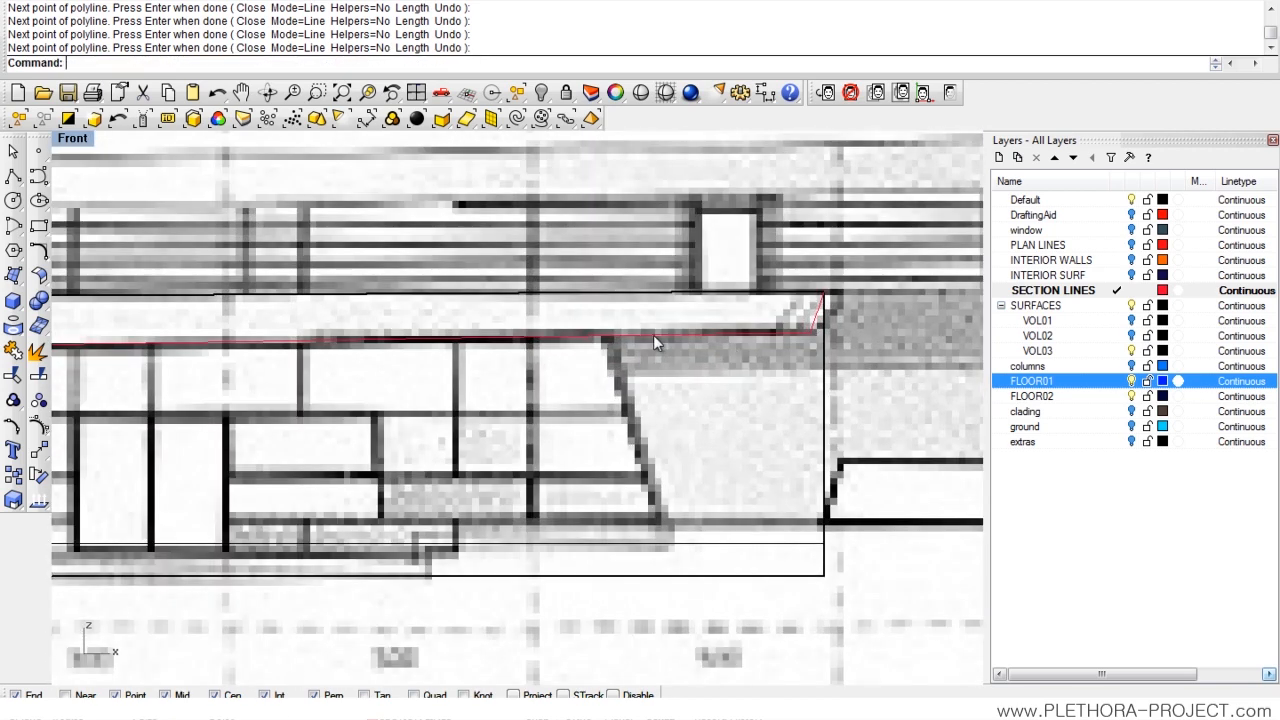
left_click(657, 335)
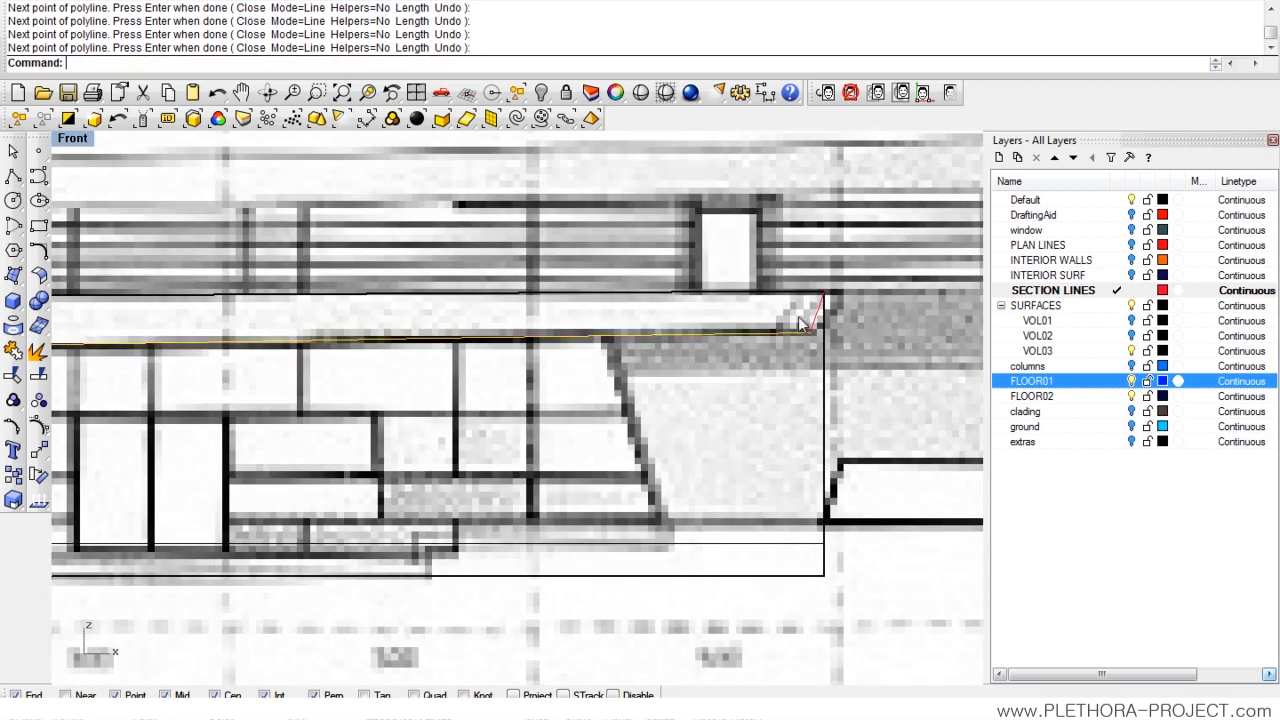
scroll(801, 322, "down", 5)
scroll(361, 370, "up", 6)
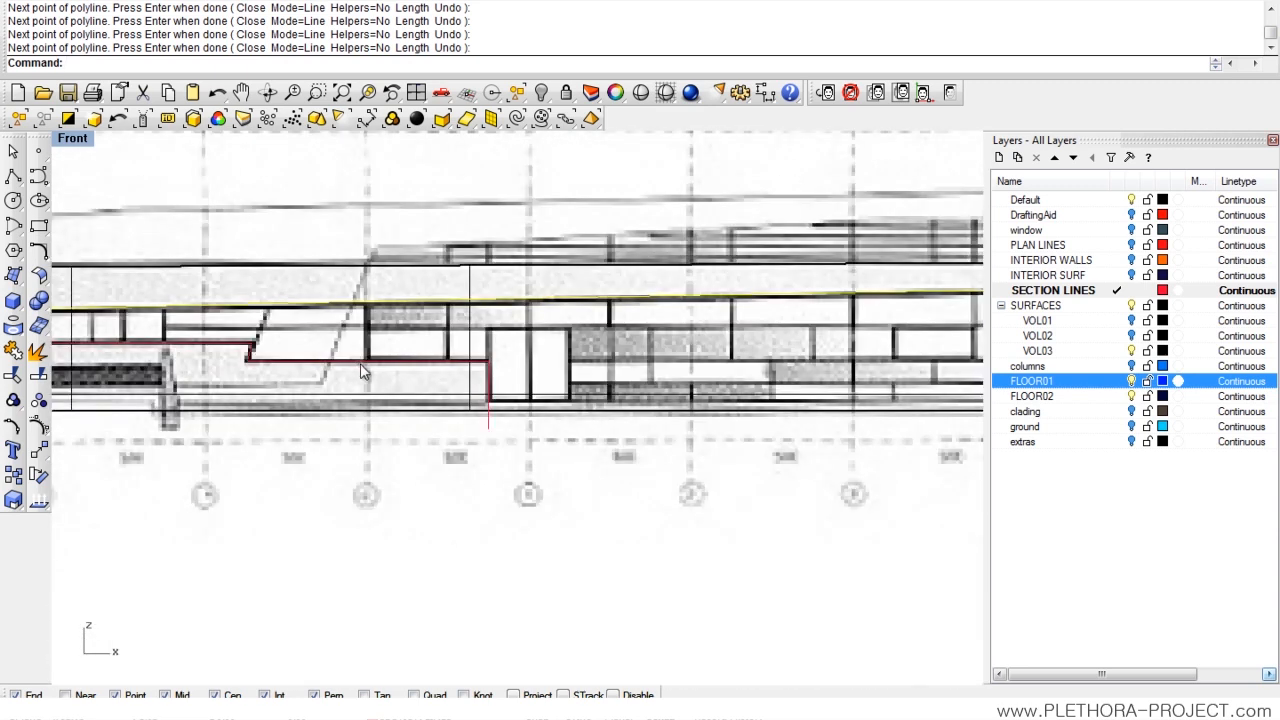
left_click(461, 360)
scroll(350, 366, "down", 3)
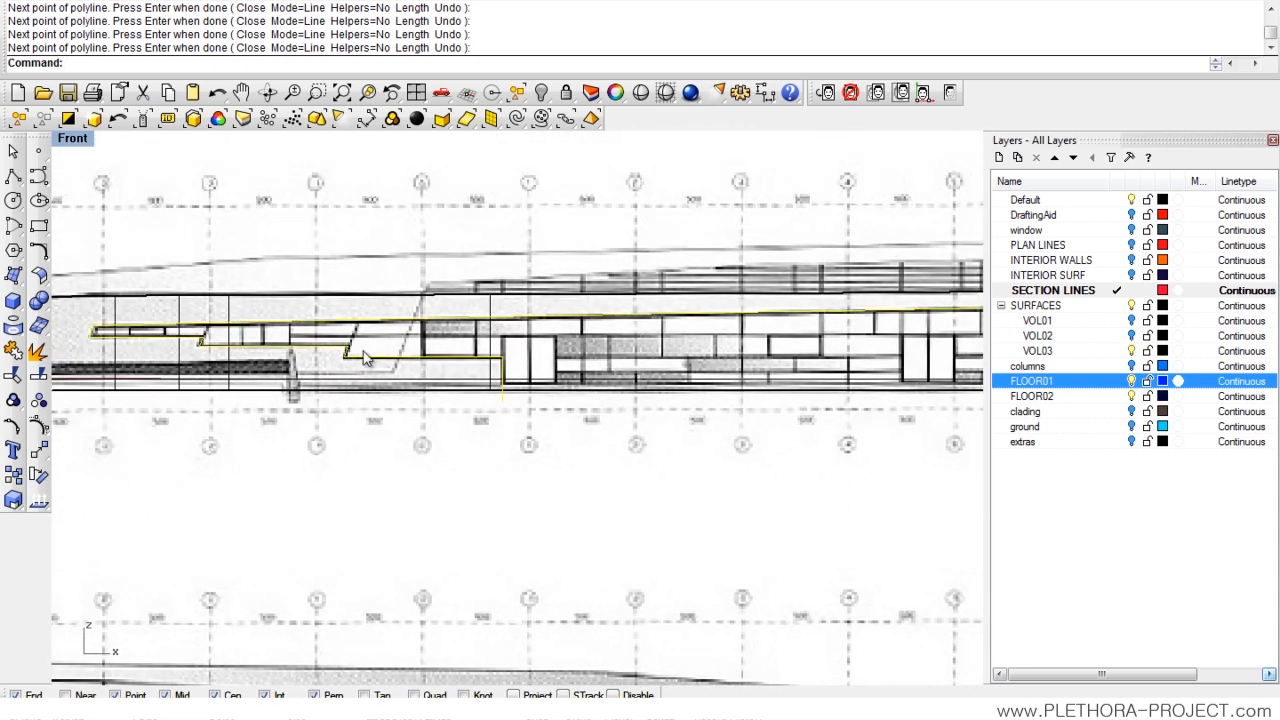
key("Return")
key("Escape")
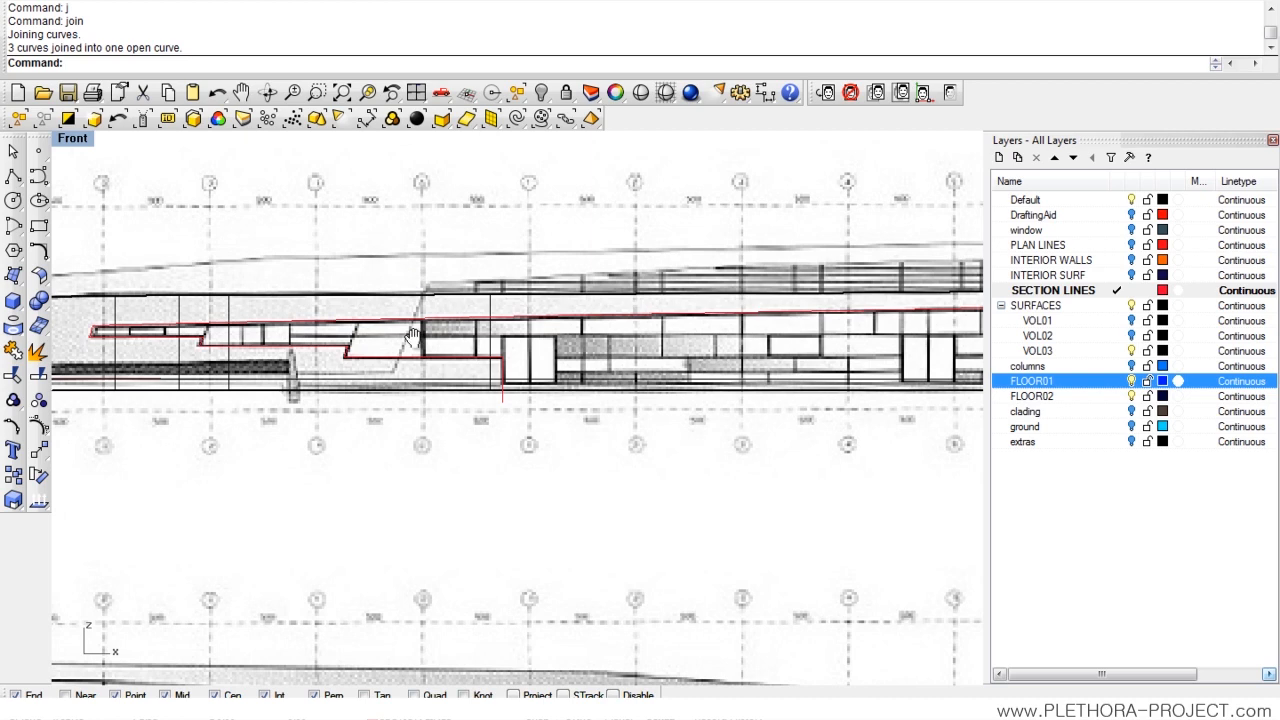
scroll(487, 357, "down", 3)
left_click(494, 343)
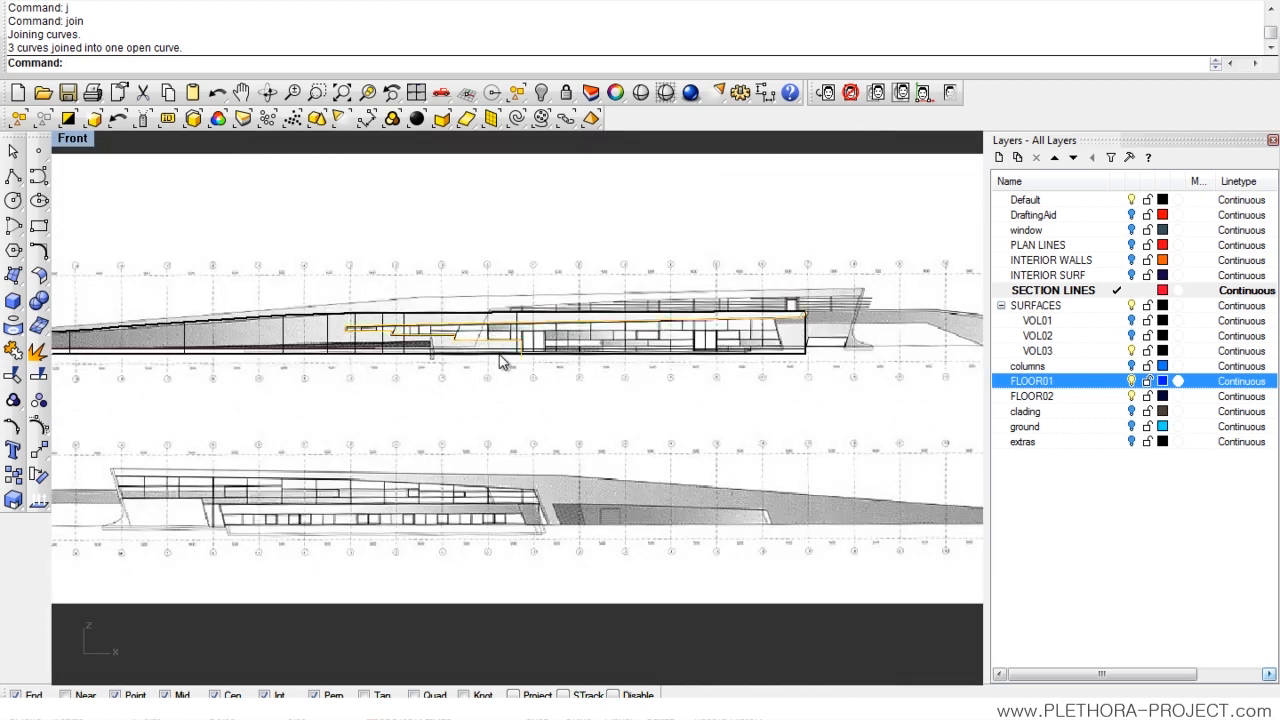
scroll(495, 360, "up", 3)
key("Escape")
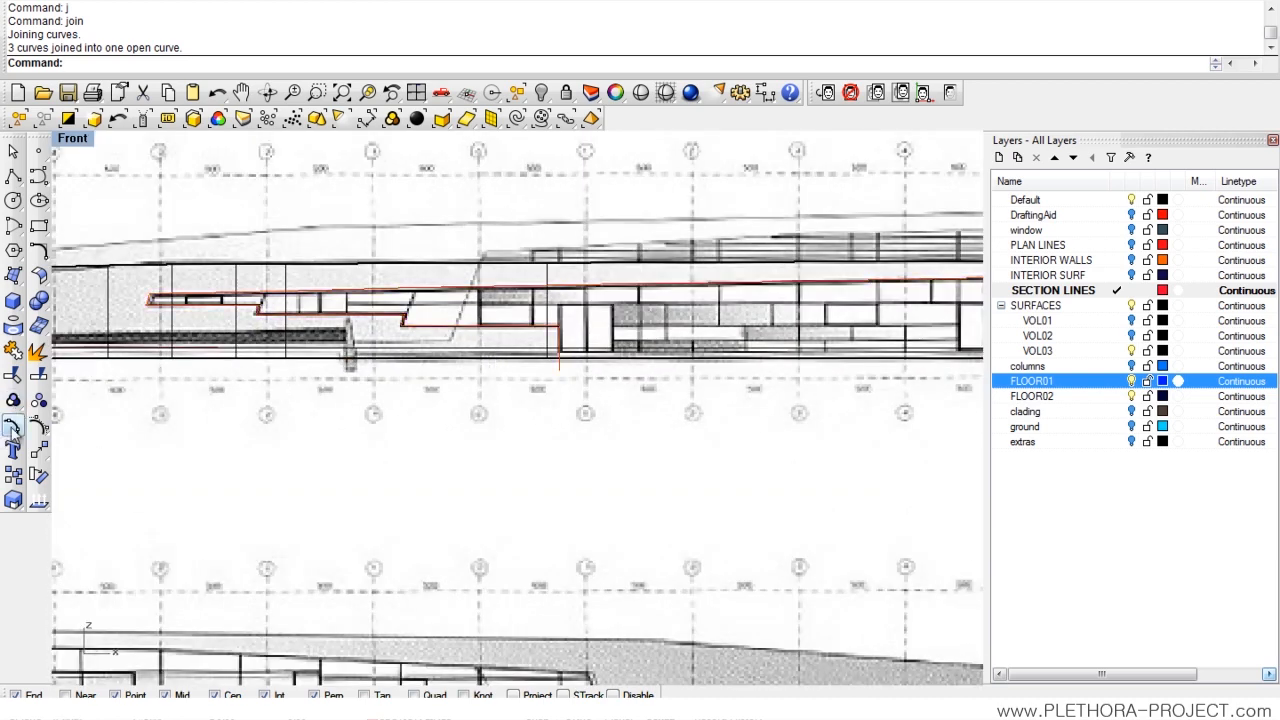
left_click(14, 375)
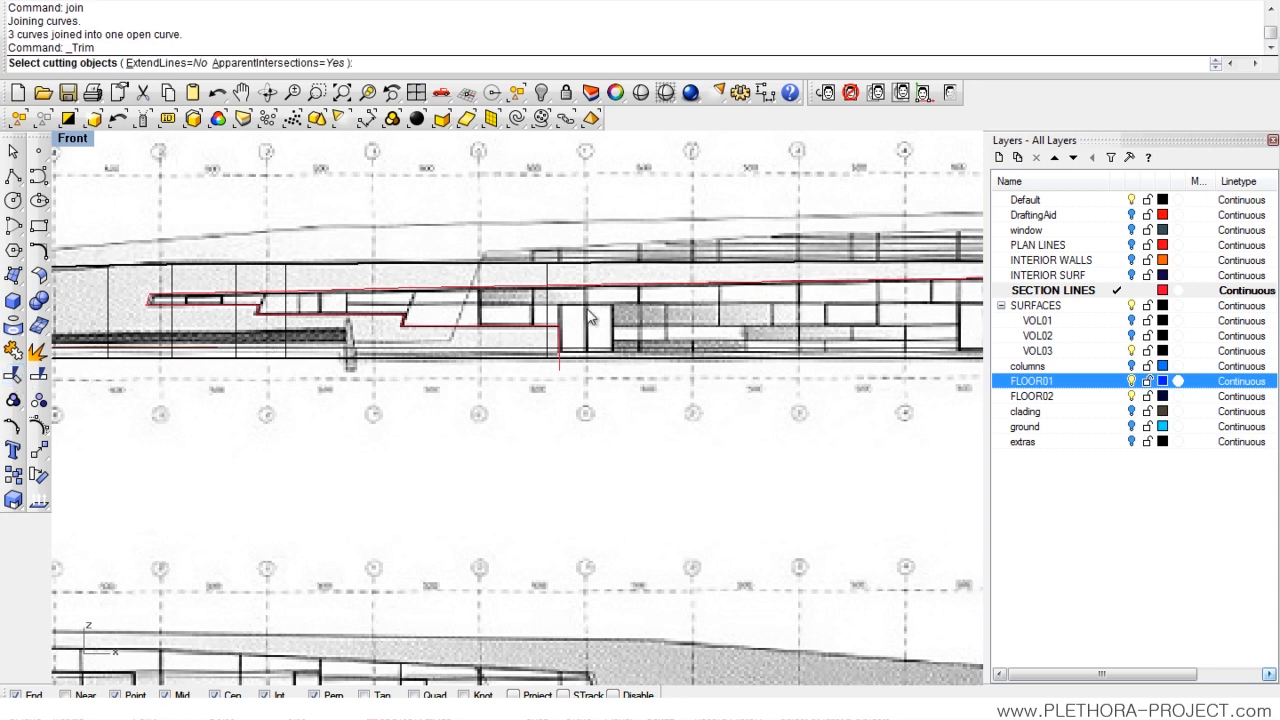
left_click(536, 331)
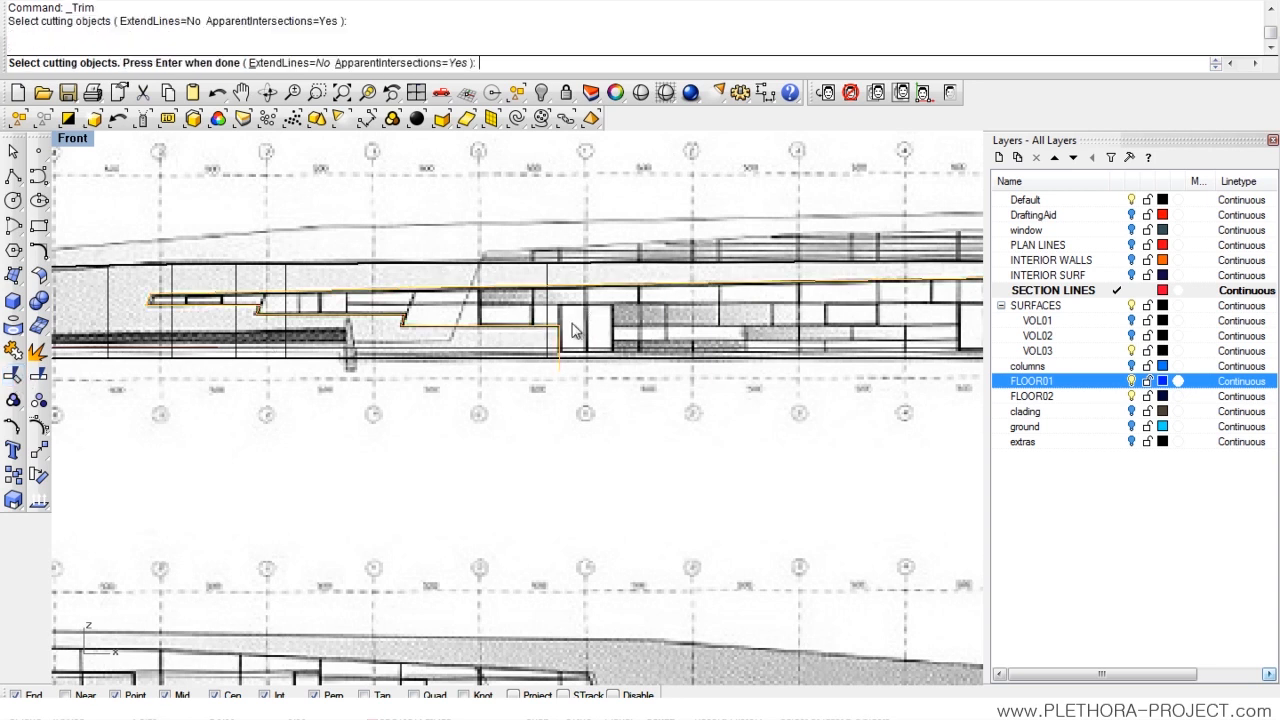
key("Escape")
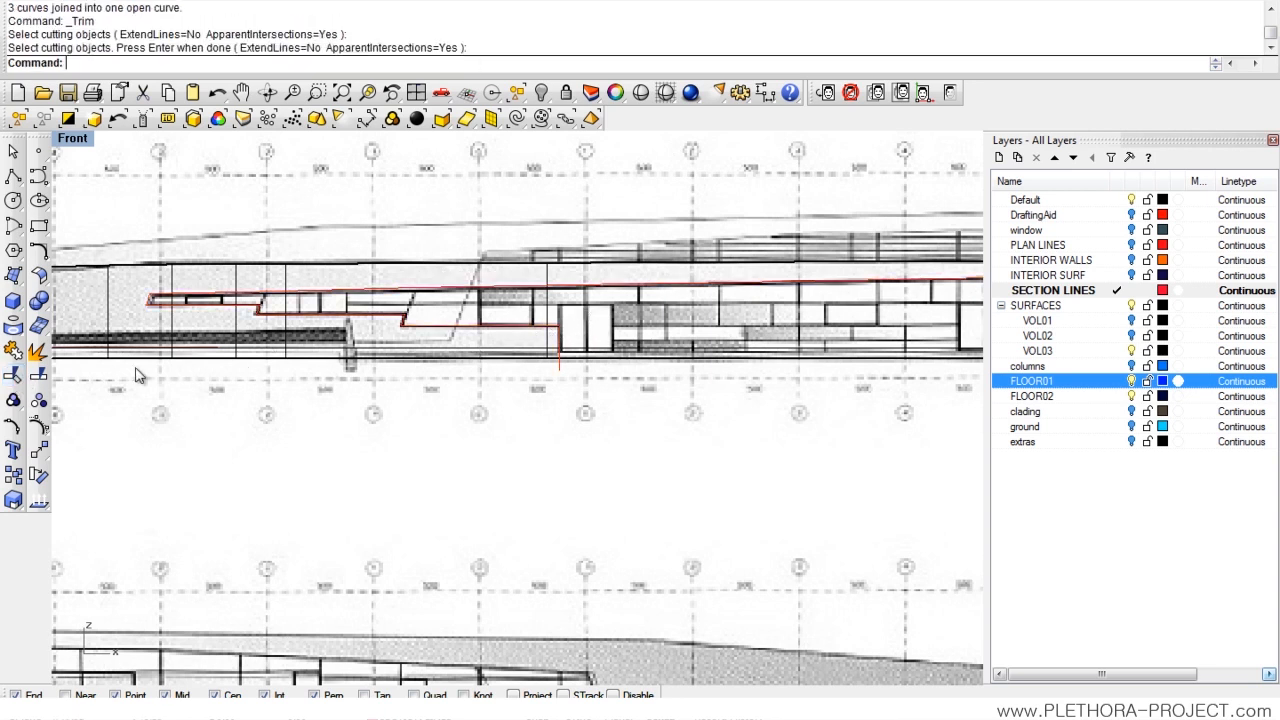
- Split the outer wall surface using the joined window outline as the cutting object
left_click(39, 376)
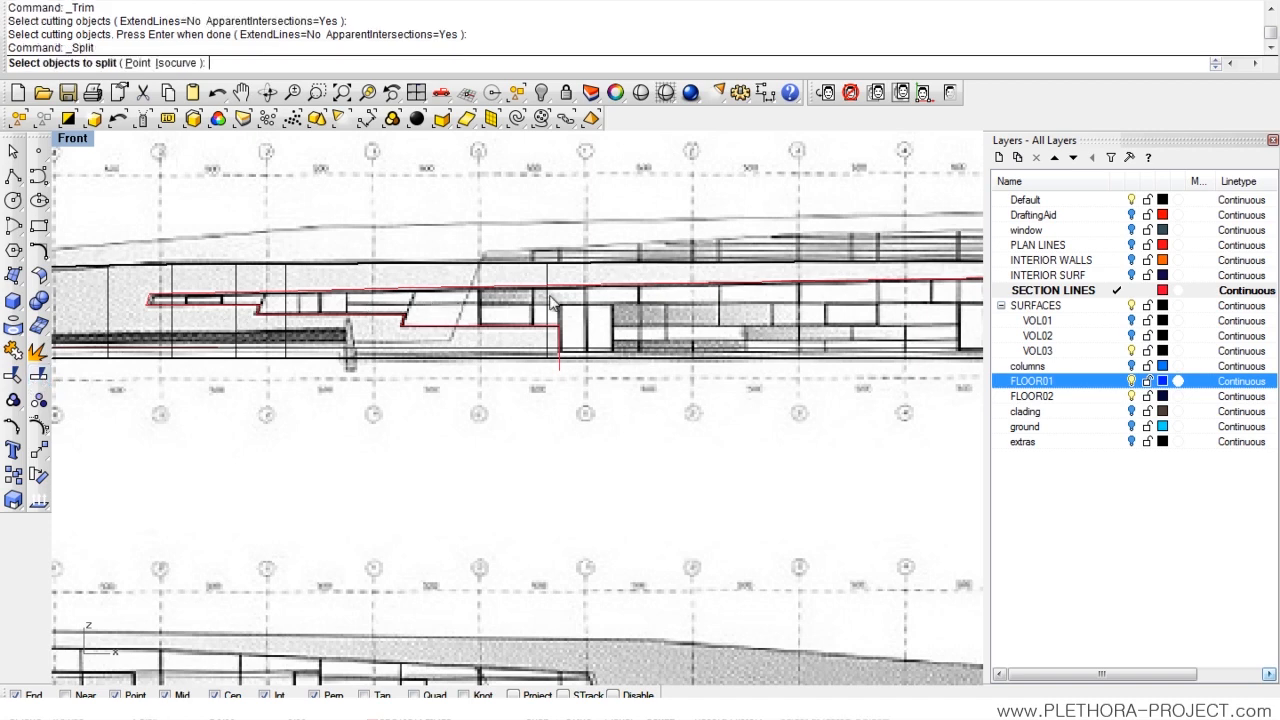
left_click(549, 308)
key("Return")
left_click(515, 330)
key("Return")
left_click(548, 311)
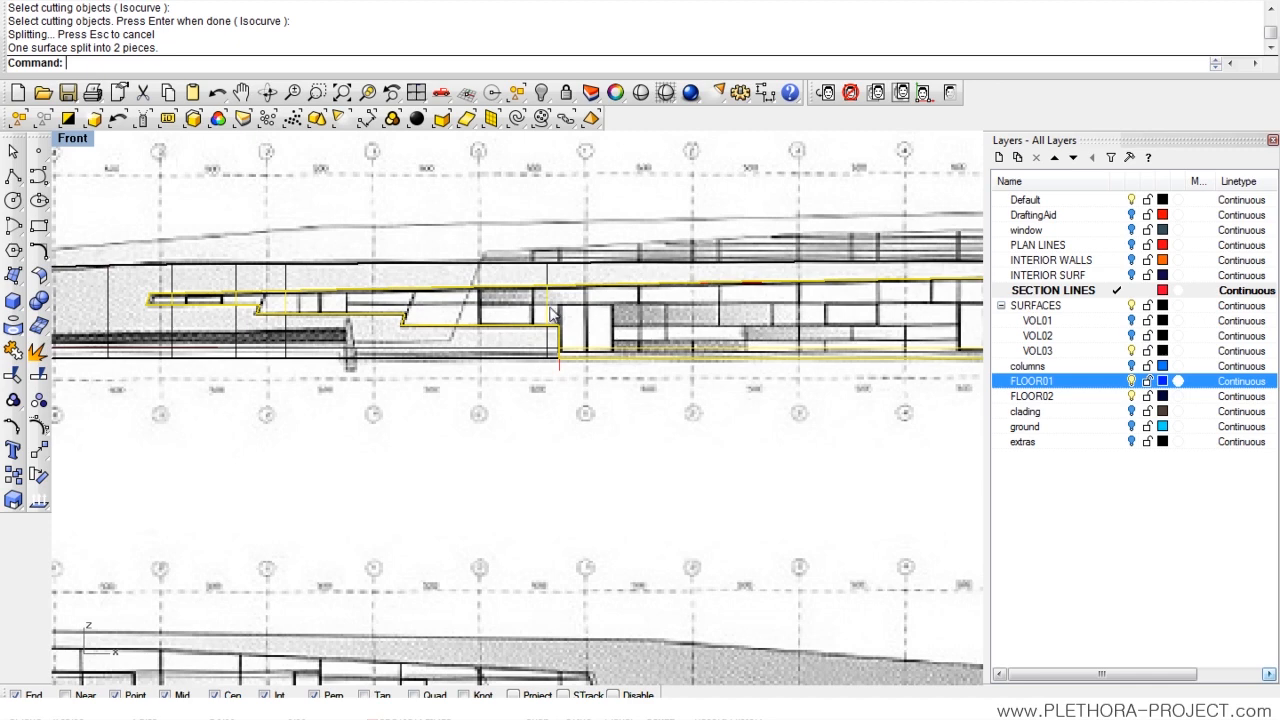
- Leave the maximized Front view and maximize the Perspective viewport, framing the split wall
scroll(588, 319, "down", 10)
right_click_drag(600, 321, 467, 321)
left_click(238, 252)
left_click(70, 124)
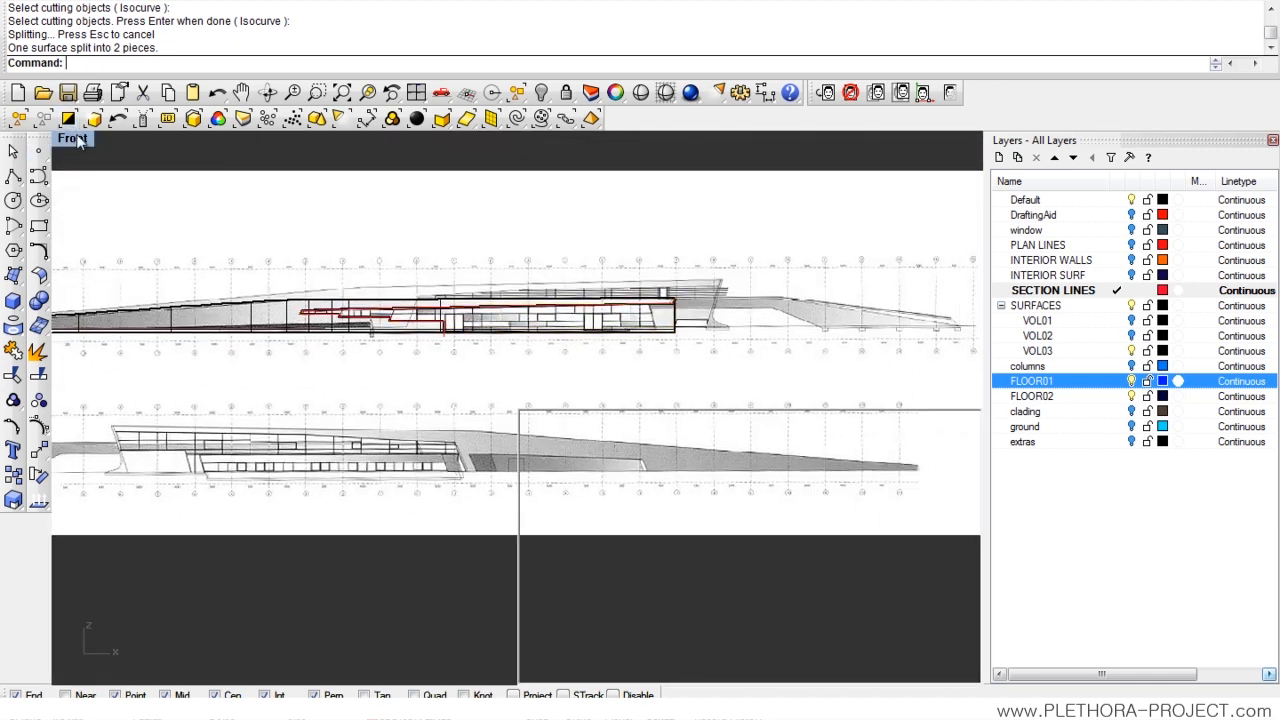
double_click(566, 146)
right_click_drag(592, 335, 460, 358)
scroll(594, 437, "up", 5)
- Turn on the window layer and move the split-off window surface of the outer wall onto it
left_click(508, 421)
right_click_drag(508, 421, 517, 391)
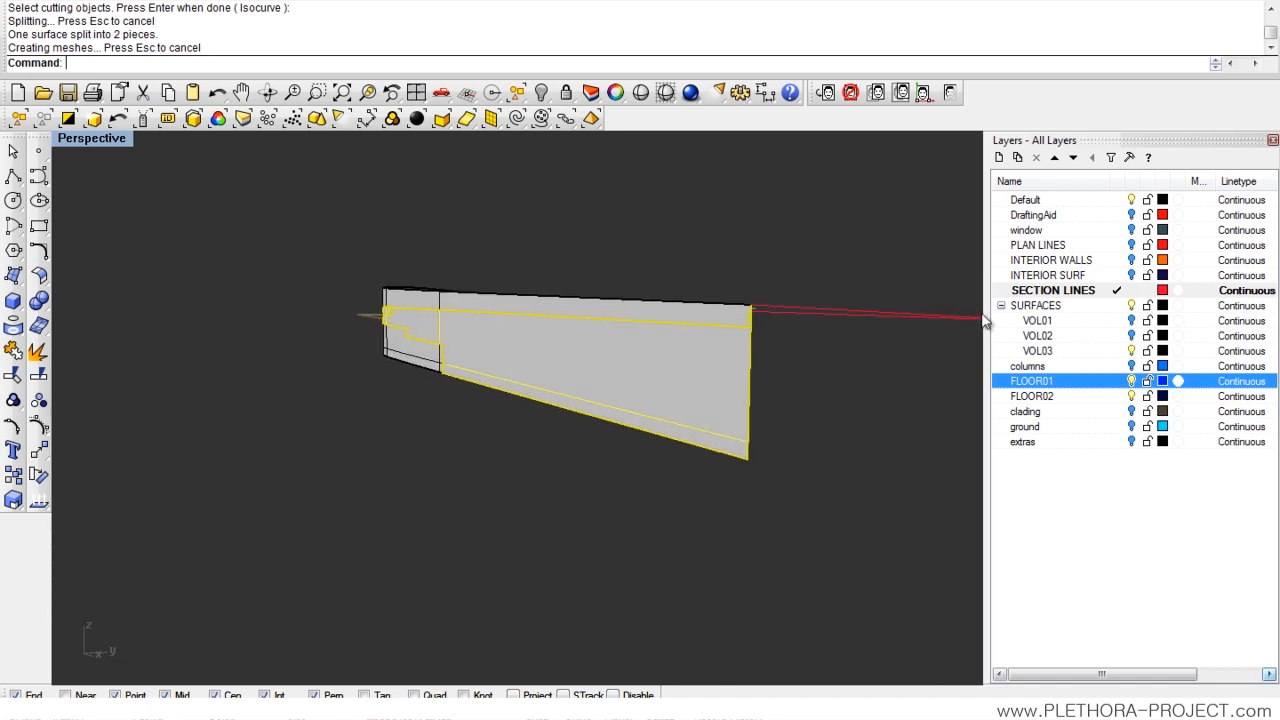
left_click(1131, 230)
right_click_drag(640, 400, 500, 419)
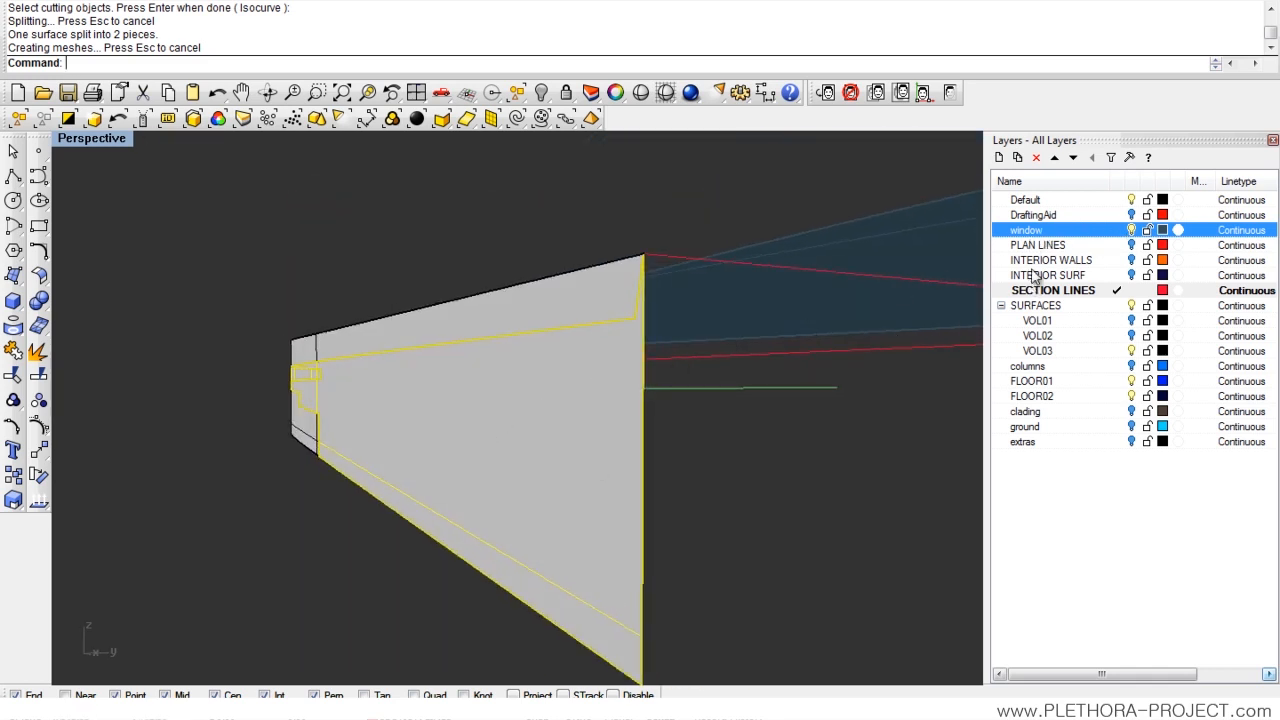
right_click(1043, 240)
left_click(1085, 443)
mouse_move(566, 457)
right_mouse_down()
mouse_move(464, 468)
mouse_move(420, 443)
mouse_move(560, 460)
right_mouse_up()
right_click_drag(431, 426, 668, 375)
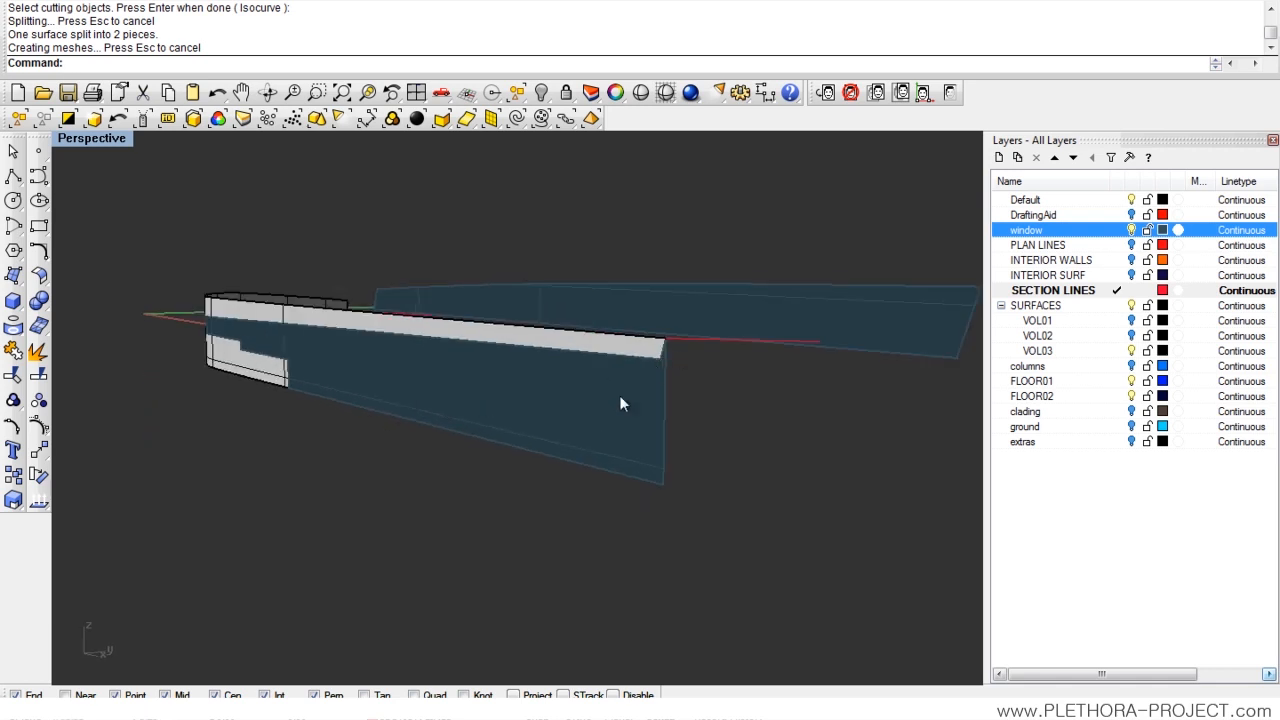
- Maximize the Front viewport with the elevation and draw a line along the windows' slanted right end, extending above and below the window surface
scroll(557, 432, "down", 3)
double_click(84, 139)
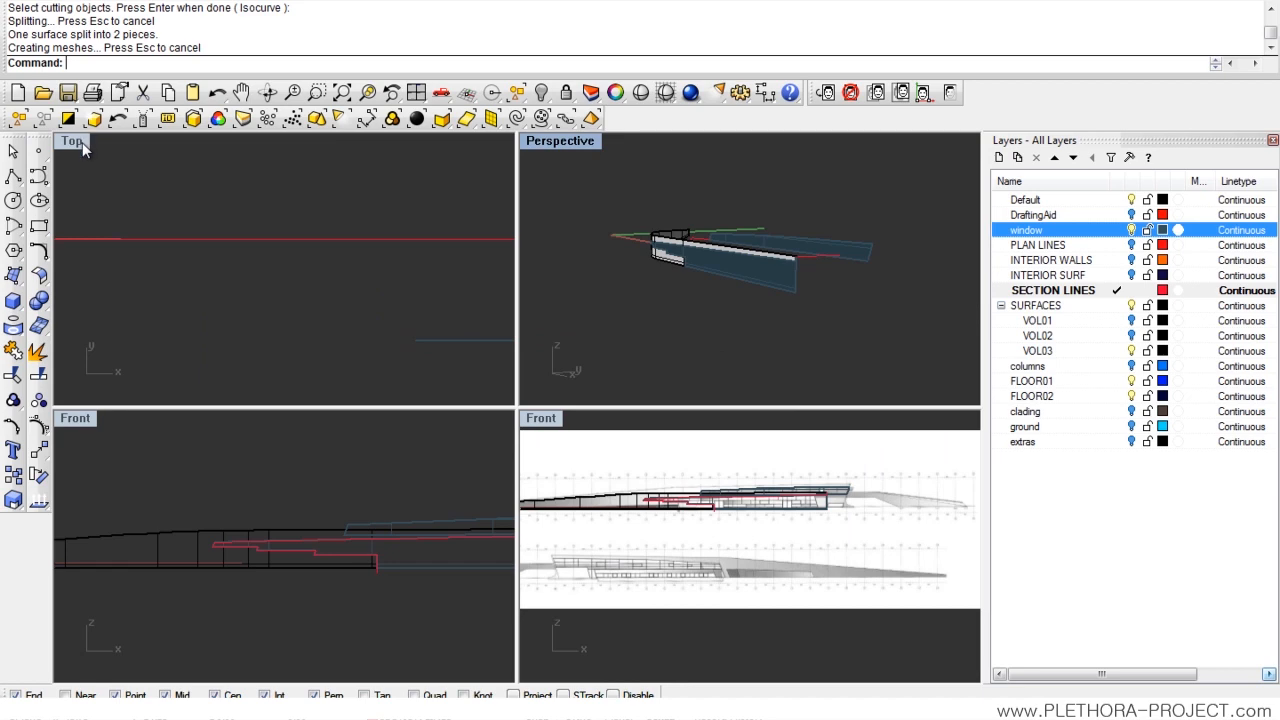
double_click(552, 420)
scroll(530, 400, "up", 4)
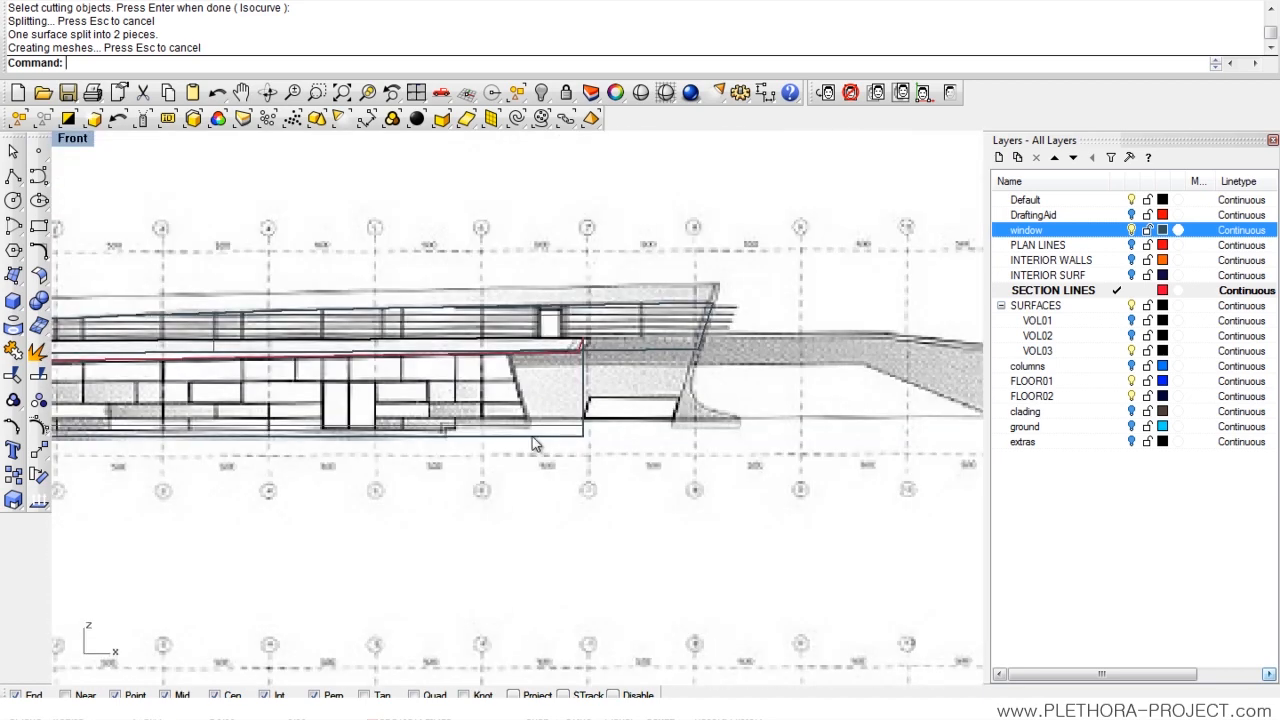
scroll(533, 443, "up", 4)
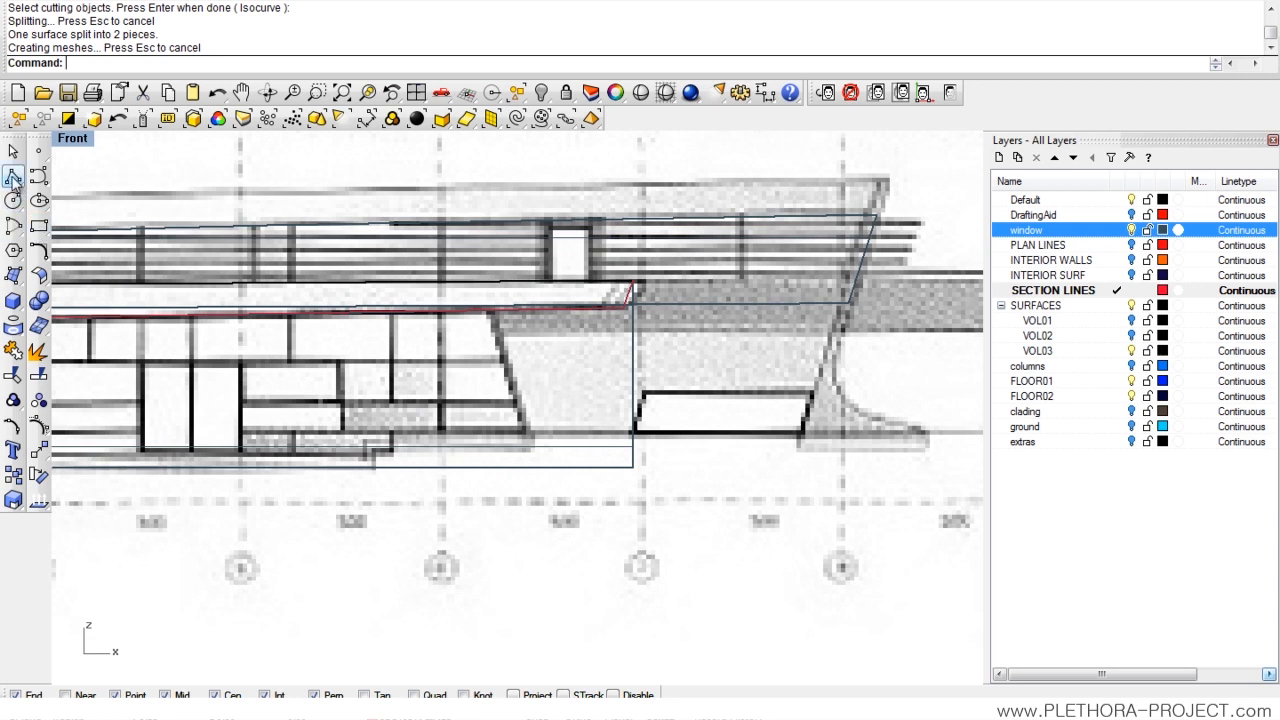
left_click(13, 178)
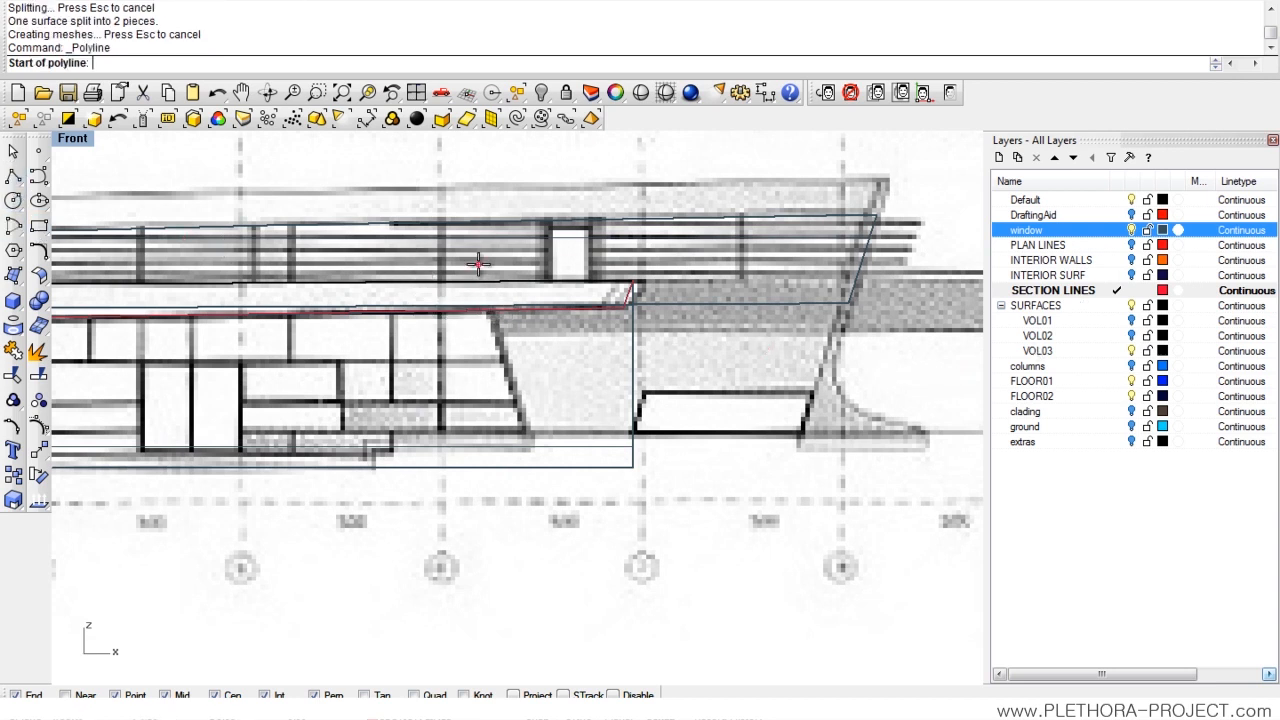
left_click(486, 294)
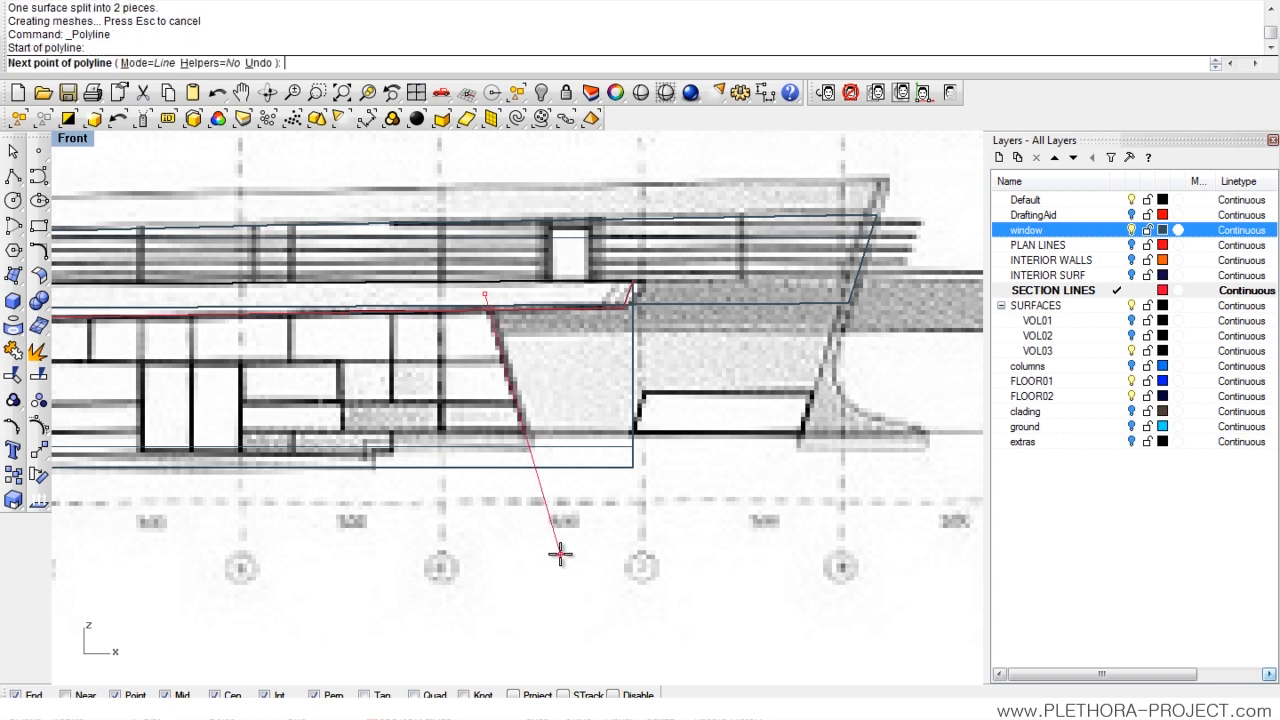
left_click(560, 558)
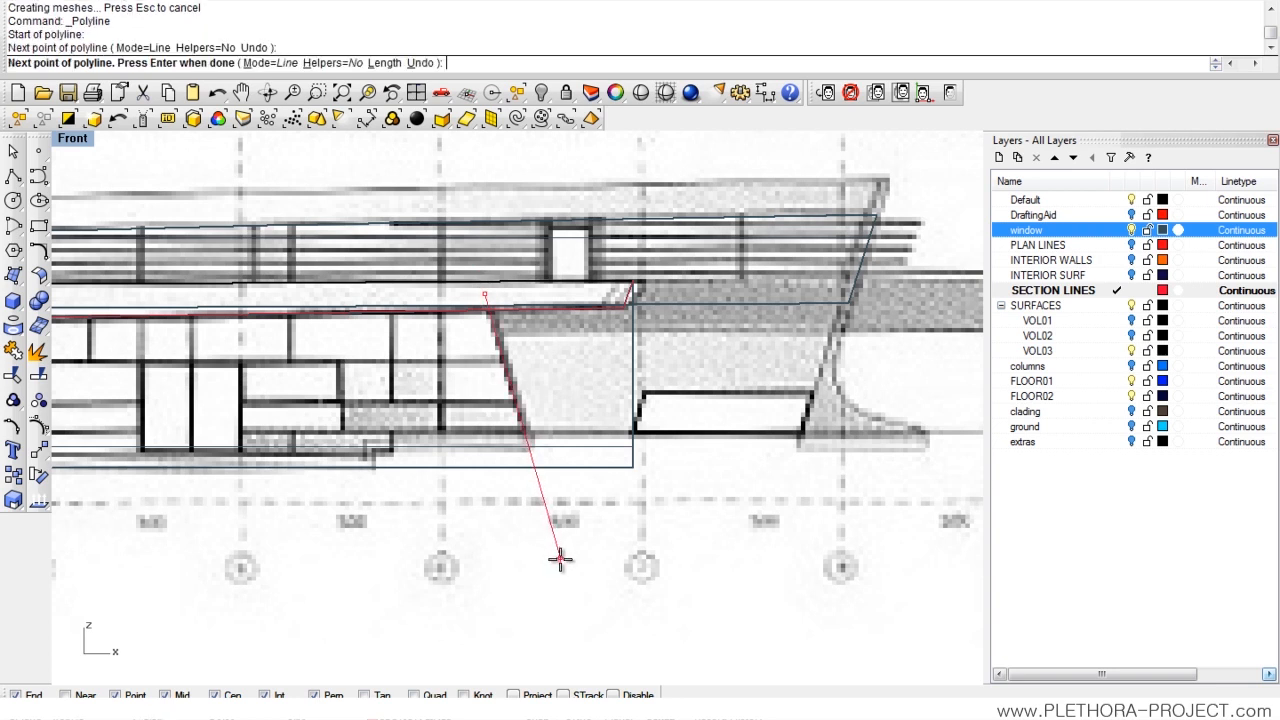
right_click(560, 559)
- Trim away the window surface to the right of the slanted line and select the remaining window surface
right_click_drag(514, 484, 408, 487)
left_click(14, 378)
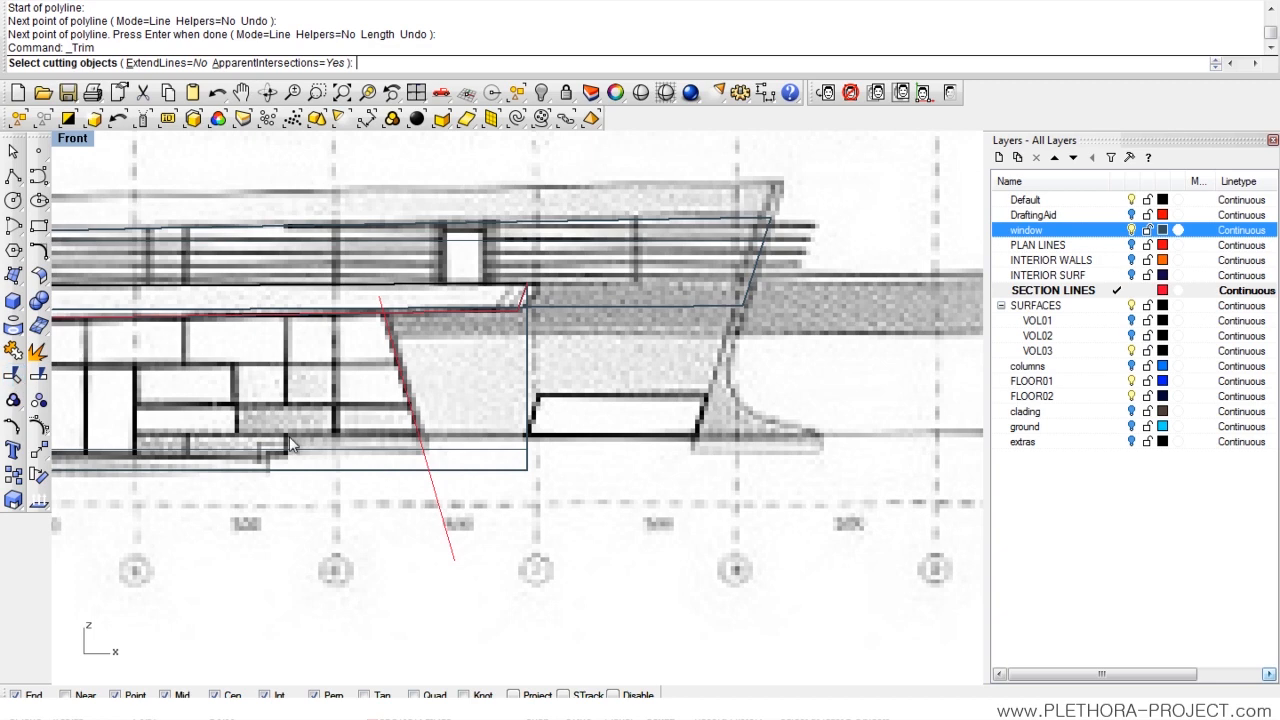
left_click(432, 486)
right_click(452, 475)
left_click(459, 469)
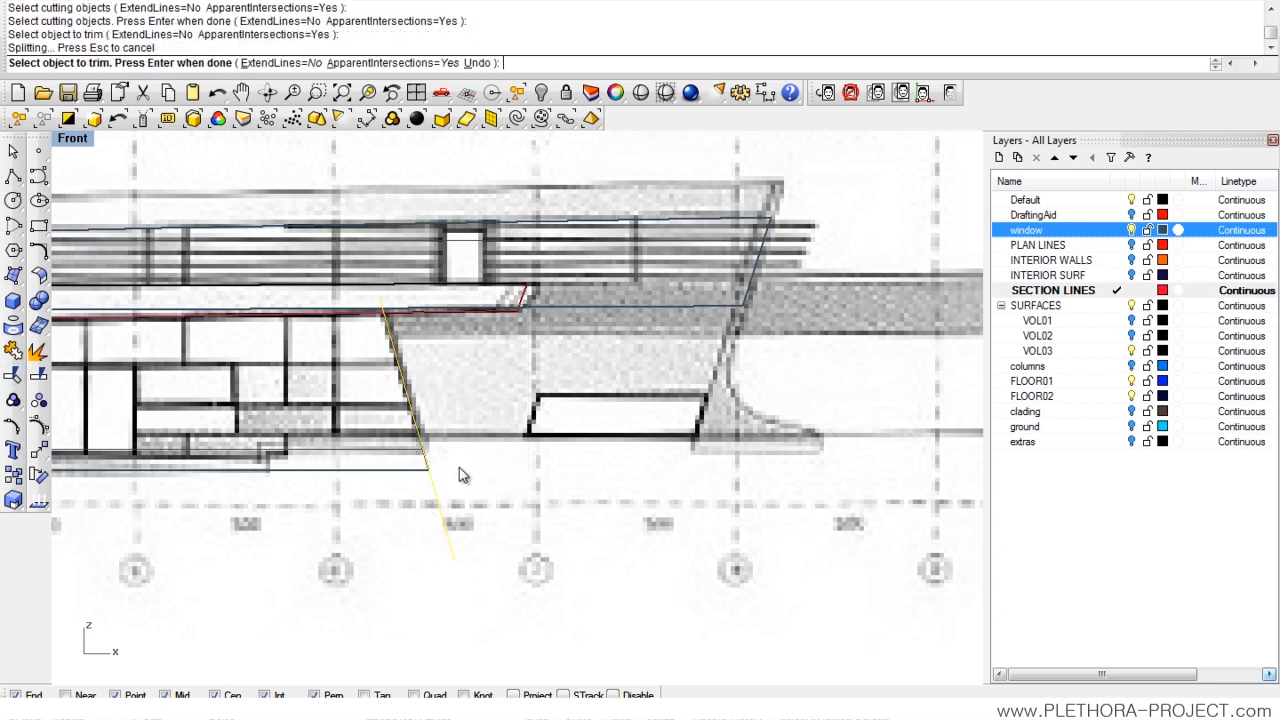
scroll(440, 457, "down", 6)
right_click(416, 432)
left_click(416, 472)
scroll(440, 455, "down", 4)
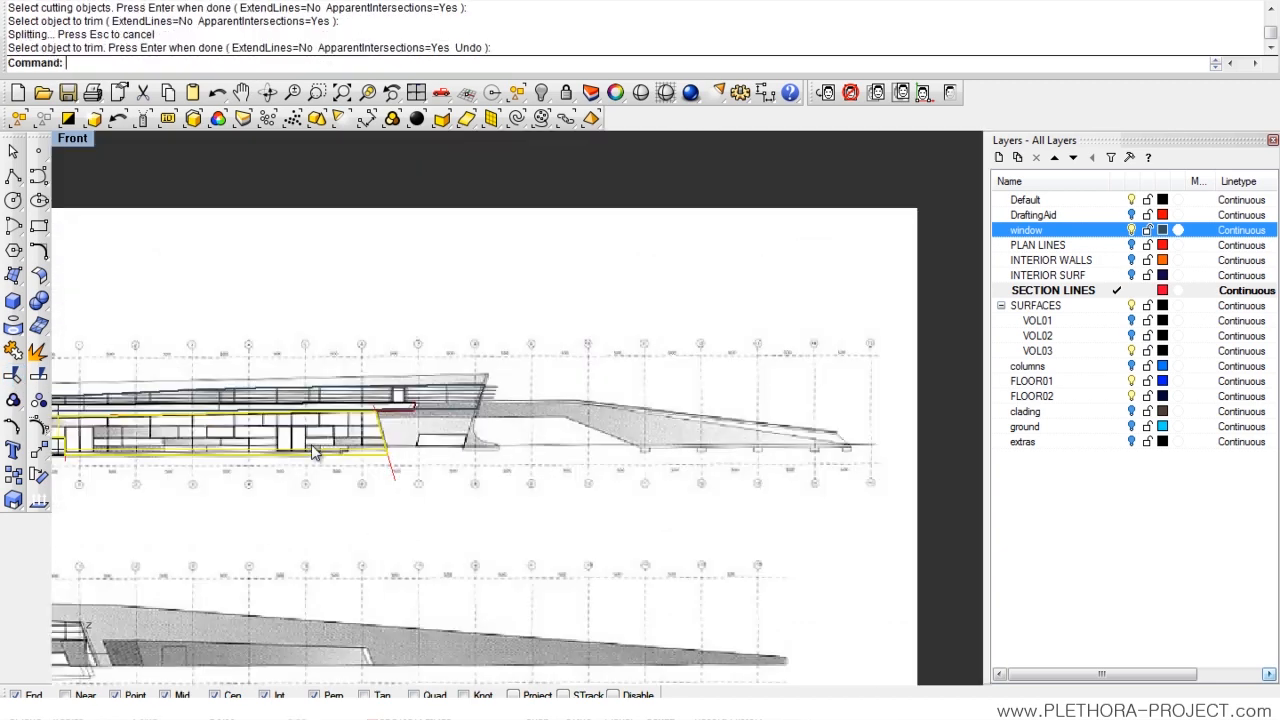
- Maximize the Perspective viewport and move the selected window surface 0.24 m inward from its lower corner, away from the outer wall face
right_click_drag(173, 468, 334, 444)
double_click(80, 143)
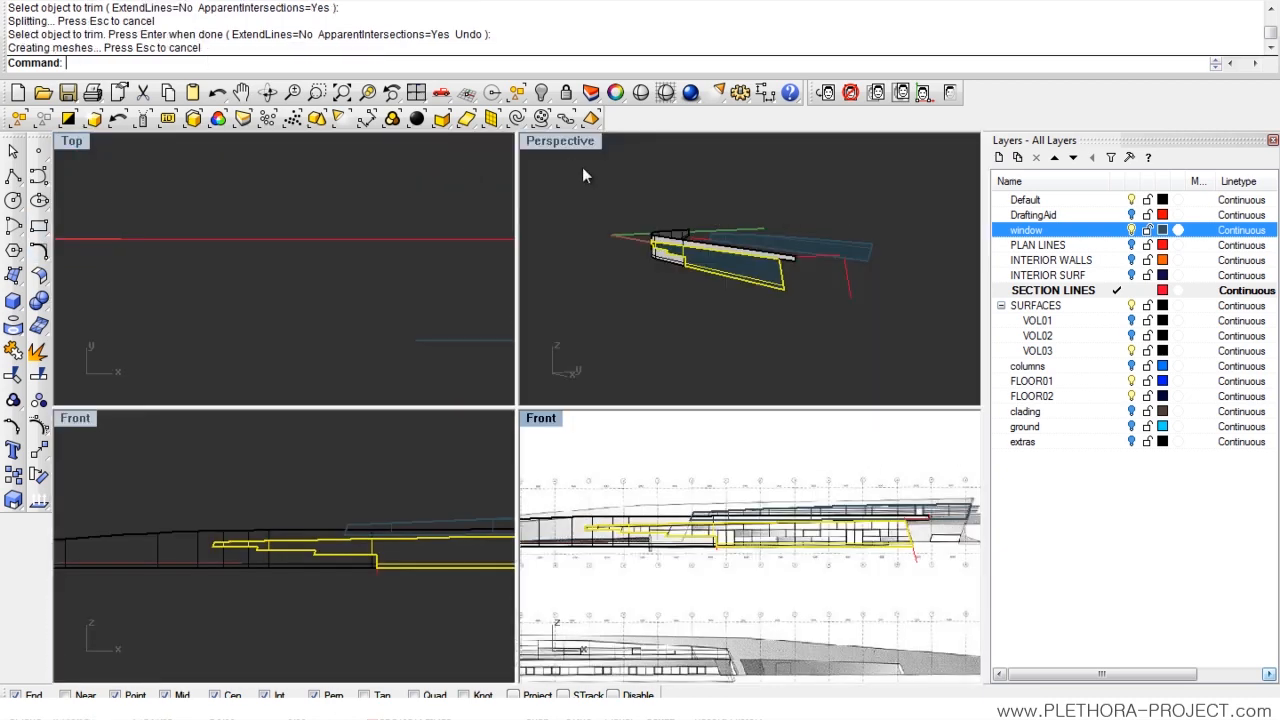
double_click(562, 141)
right_click_drag(369, 337, 433, 409)
type("m")
key("Return")
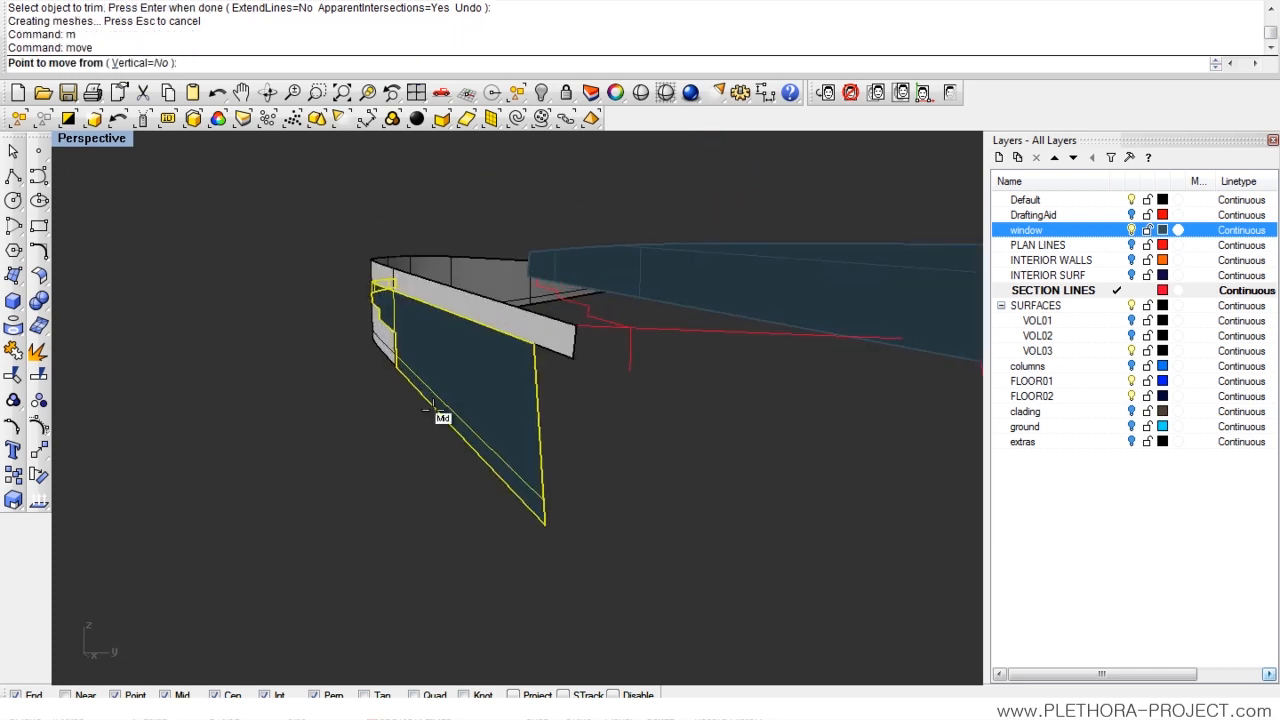
scroll(391, 404, "up", 5)
left_click(410, 365)
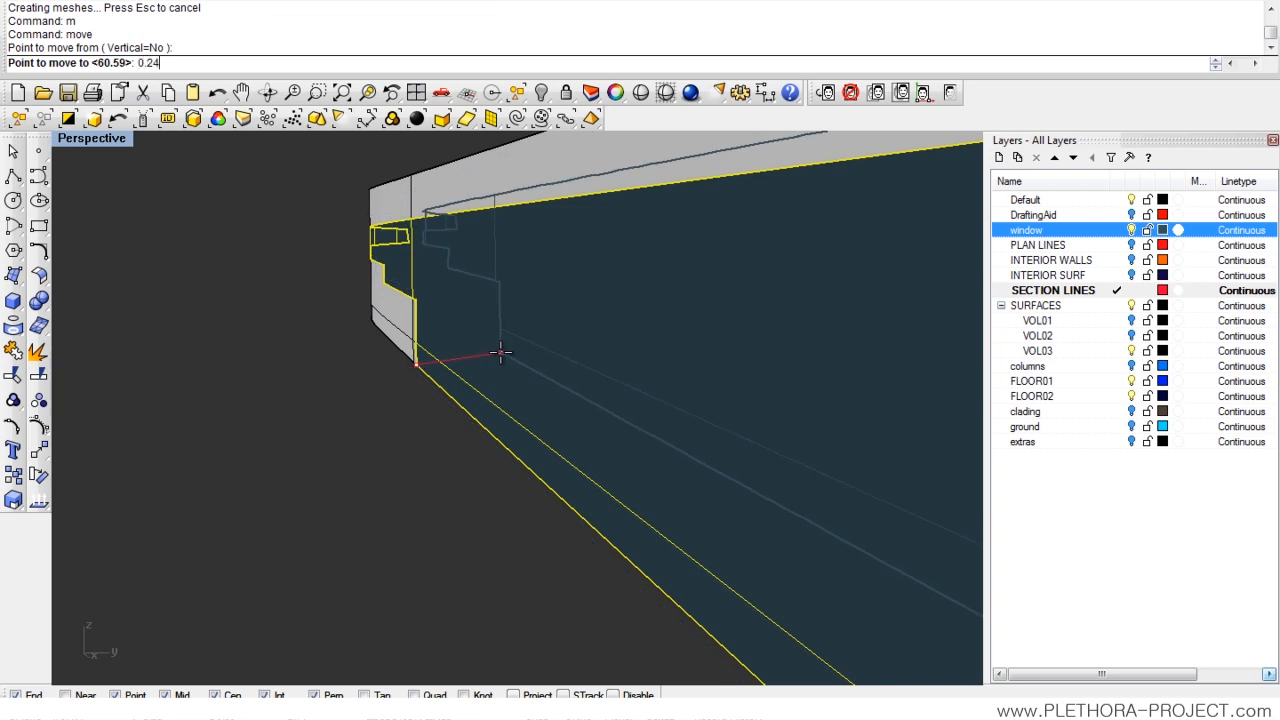
key("Return")
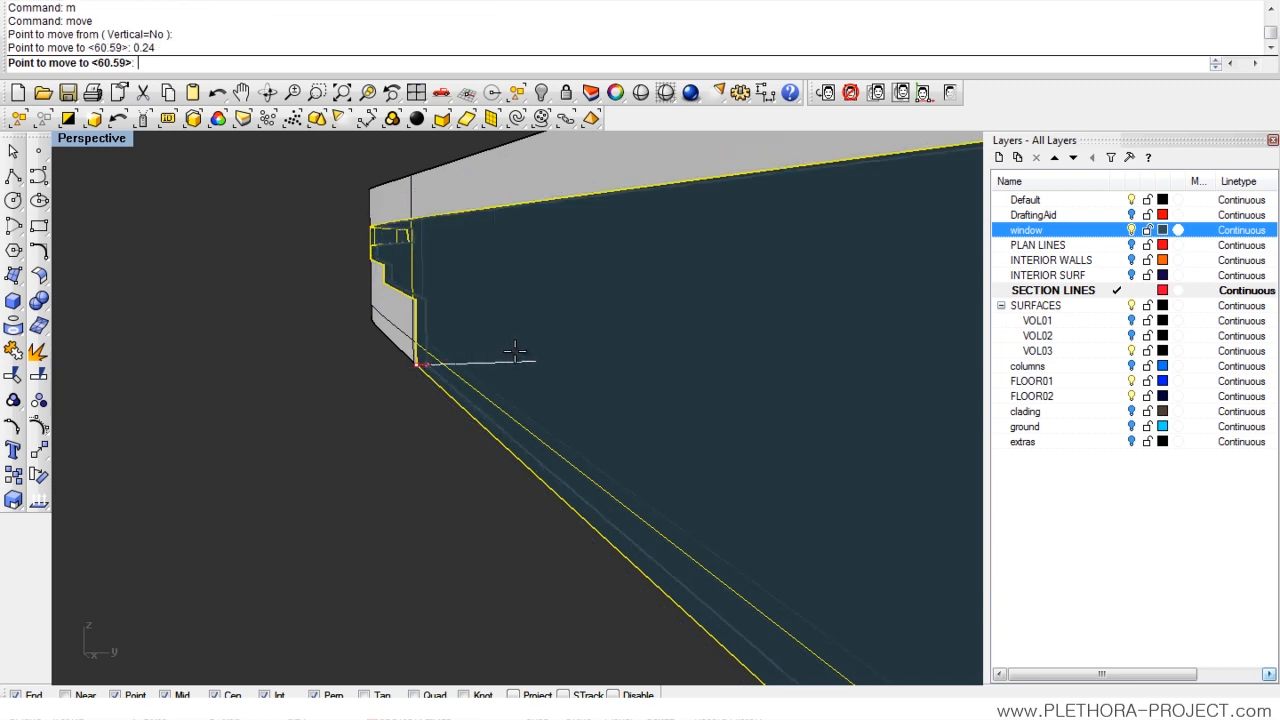
left_click(517, 352)
- Make VOL03 the current layer and loft the lower wall's vertical end edge to the matching edge of the recessed window surface
right_click_drag(503, 369, 562, 374)
right_click_drag(382, 358, 561, 373)
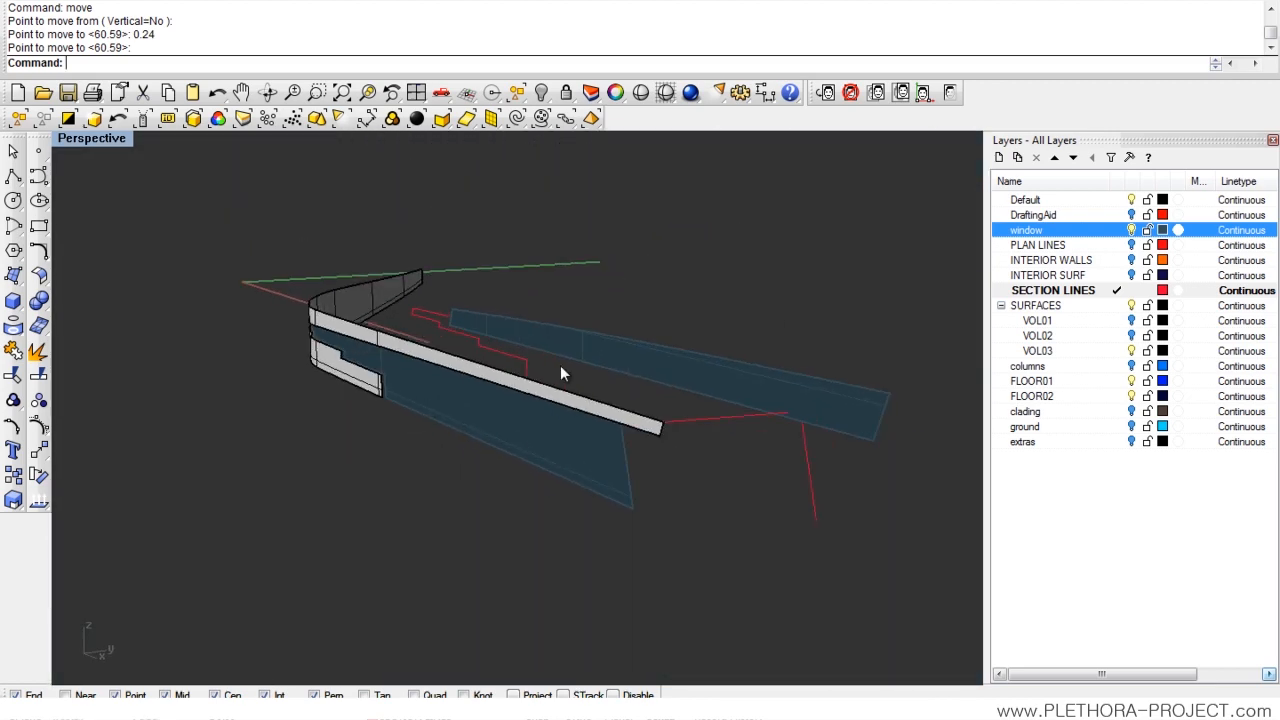
left_click(1118, 351)
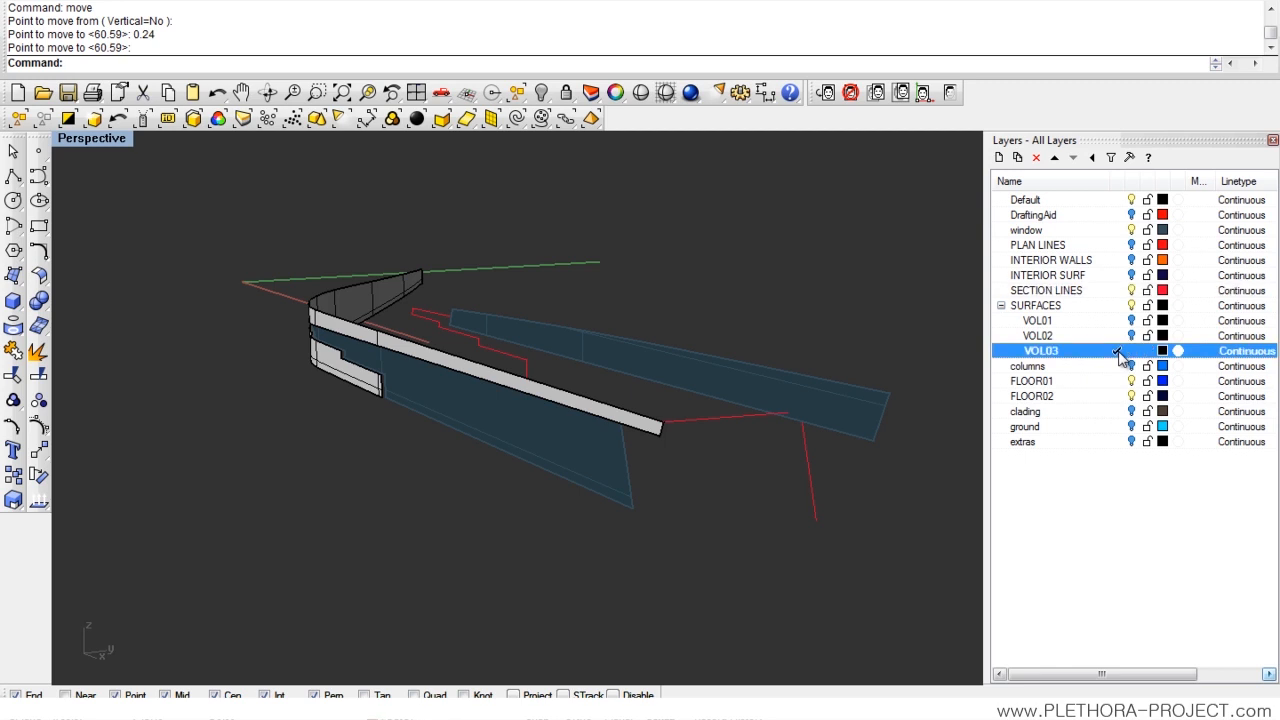
scroll(281, 303, "up", 5)
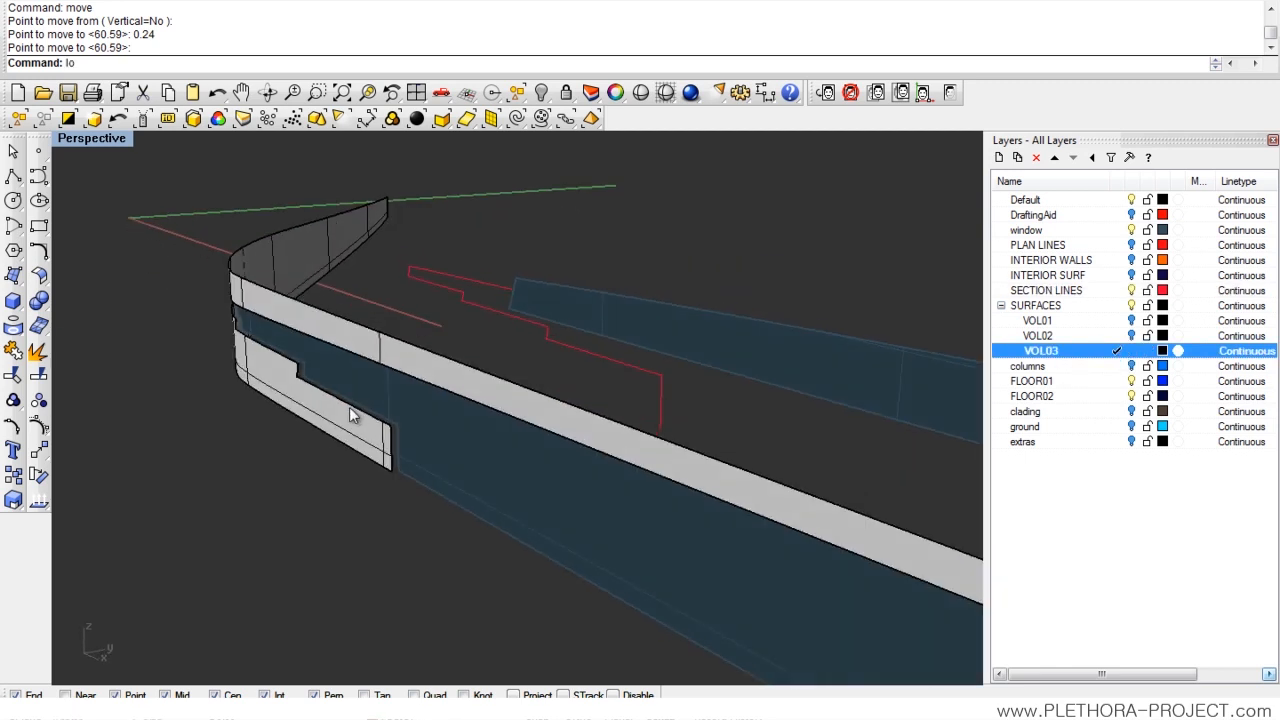
key("Return")
scroll(362, 483, "up", 4)
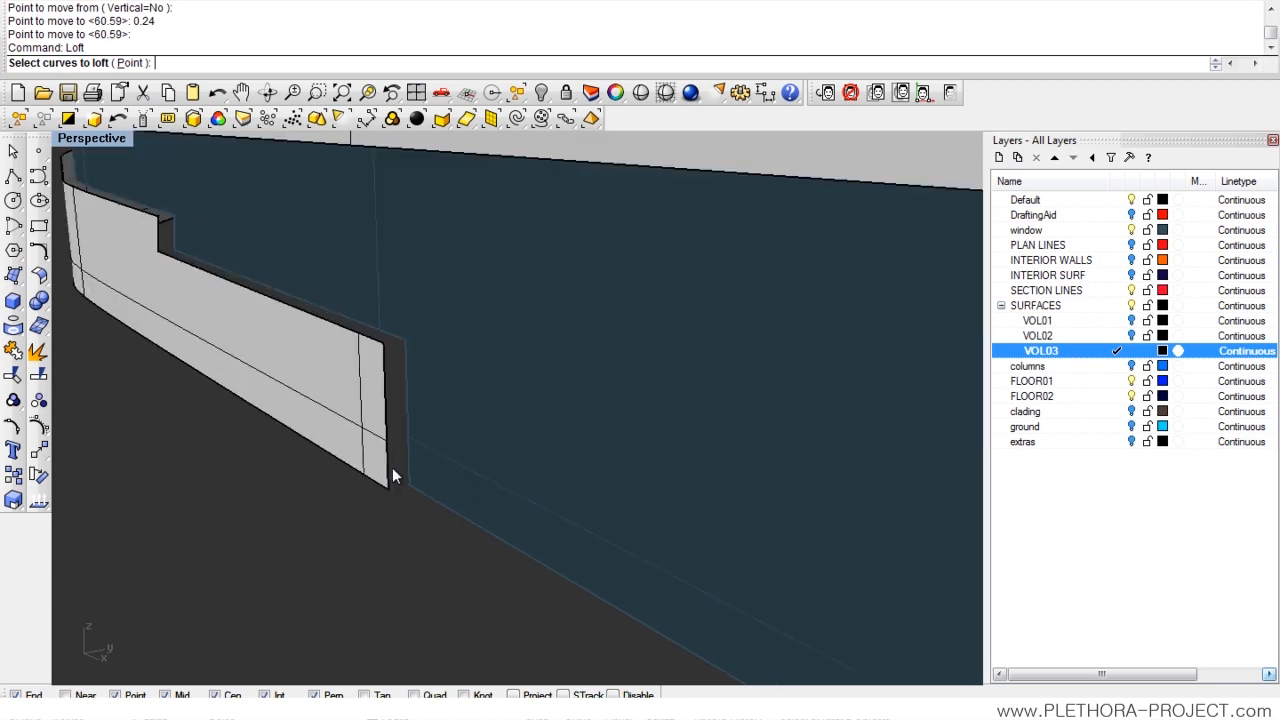
left_click(392, 470)
left_click(403, 481)
key("Return")
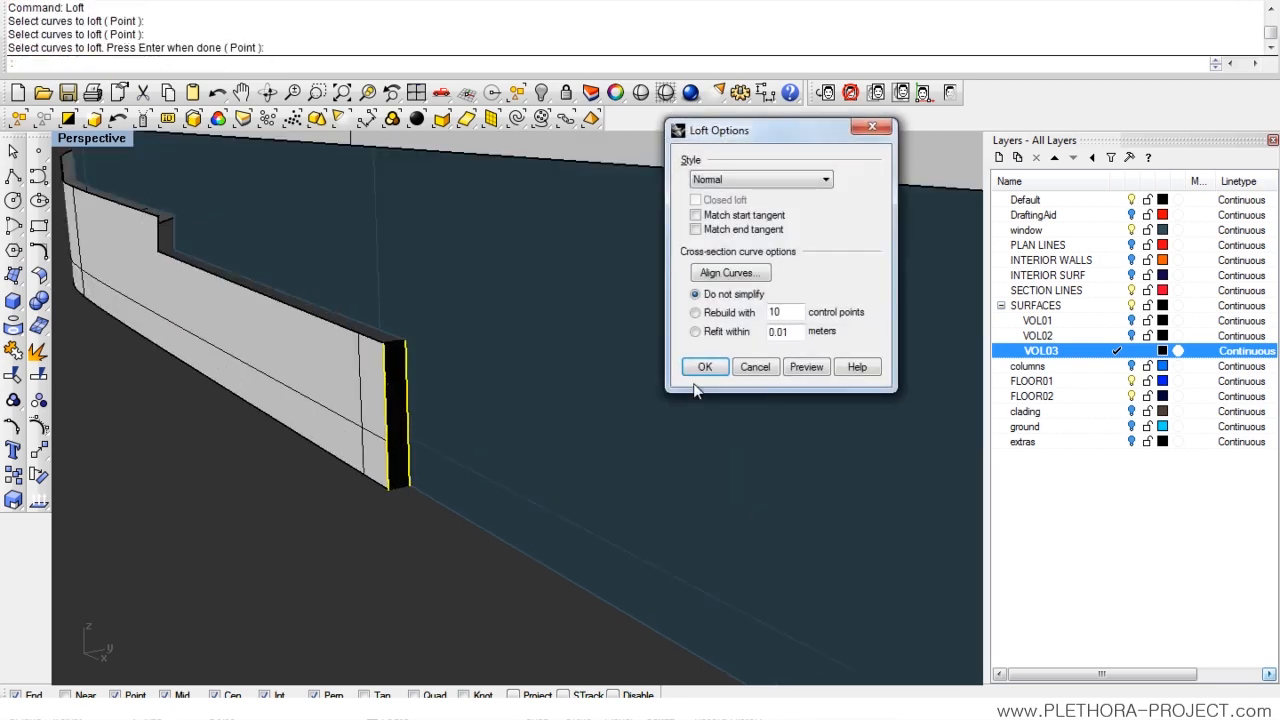
left_click(705, 364)
- Loft the lowest long sill edge of the wall to the matching edge of the window surface
right_click_drag(478, 437, 466, 488)
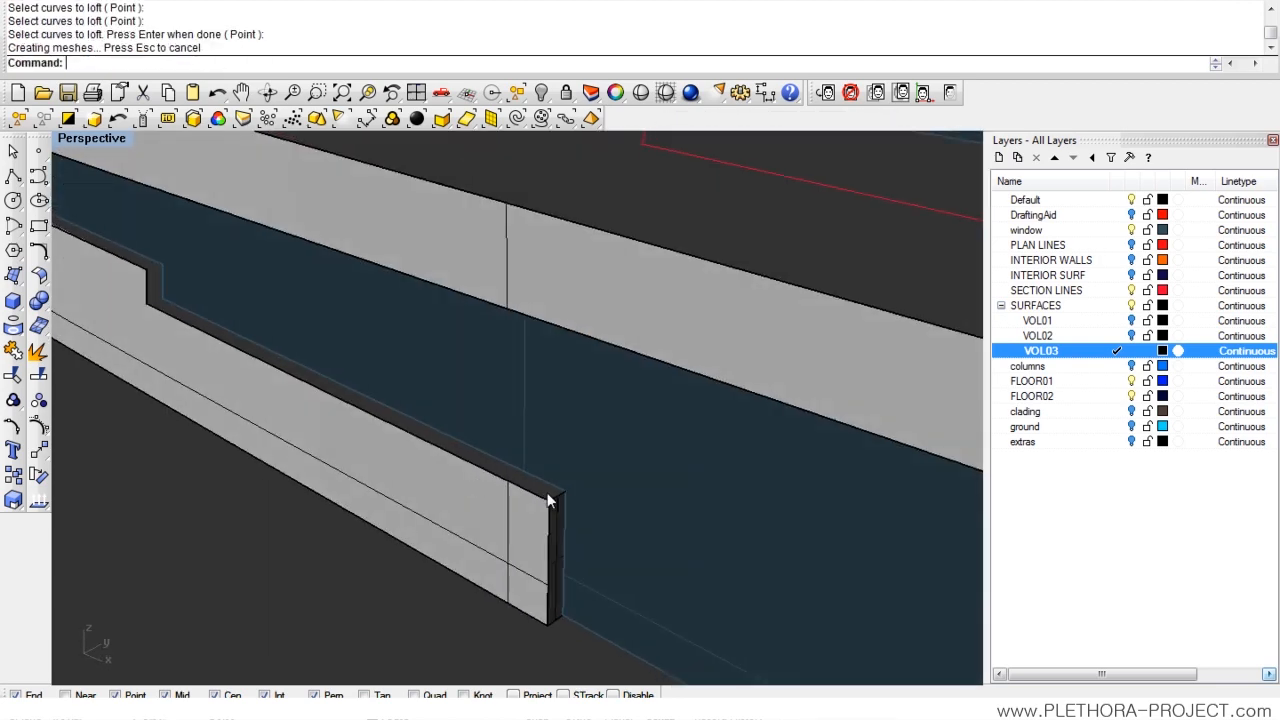
key("Return")
left_click(545, 495)
left_click(549, 488)
key("Return")
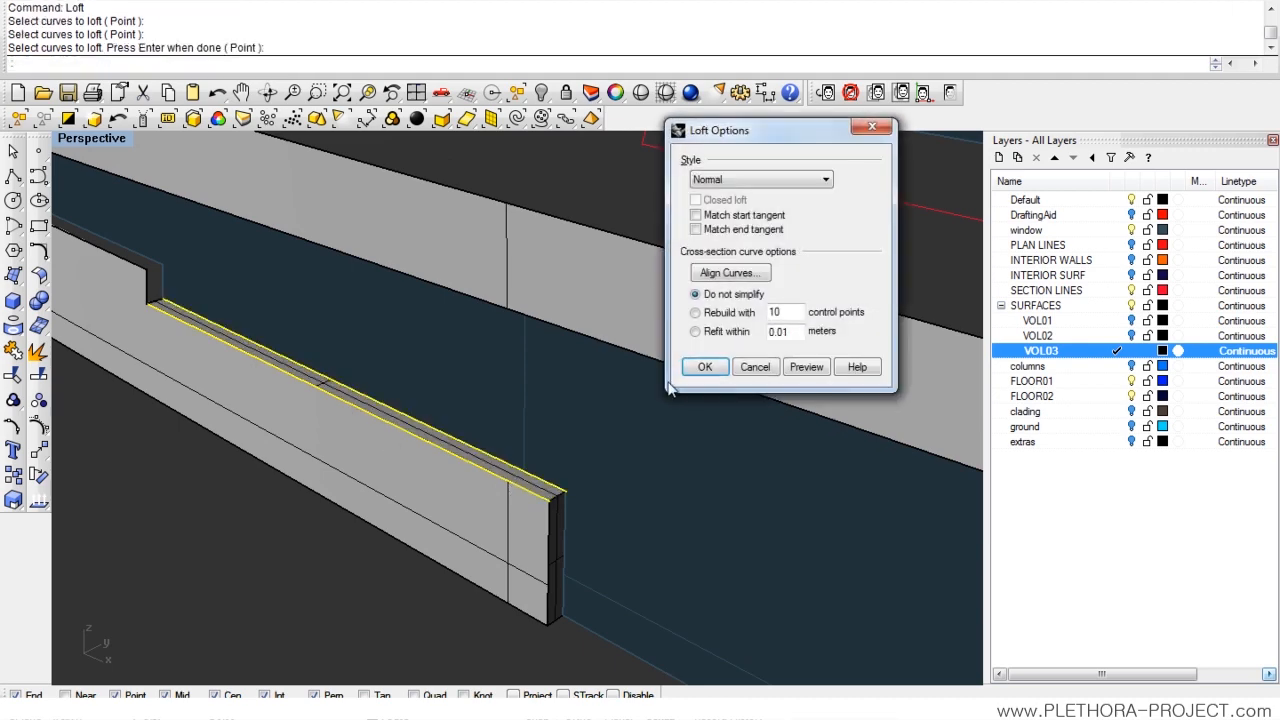
left_click(705, 368)
- Loft the short vertical edges of the wall and window at the jog above the lowest sill
right_click_drag(705, 368, 449, 427)
key("Return")
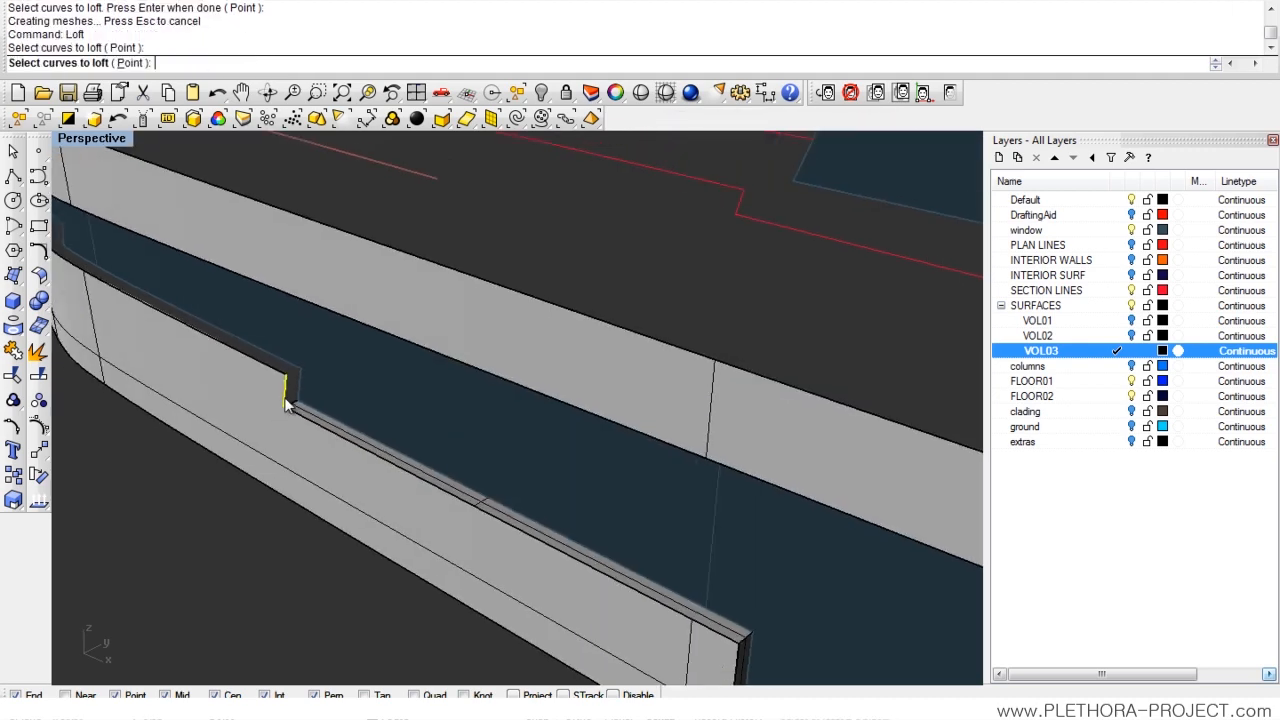
left_click(296, 398)
key("Return")
left_click(706, 366)
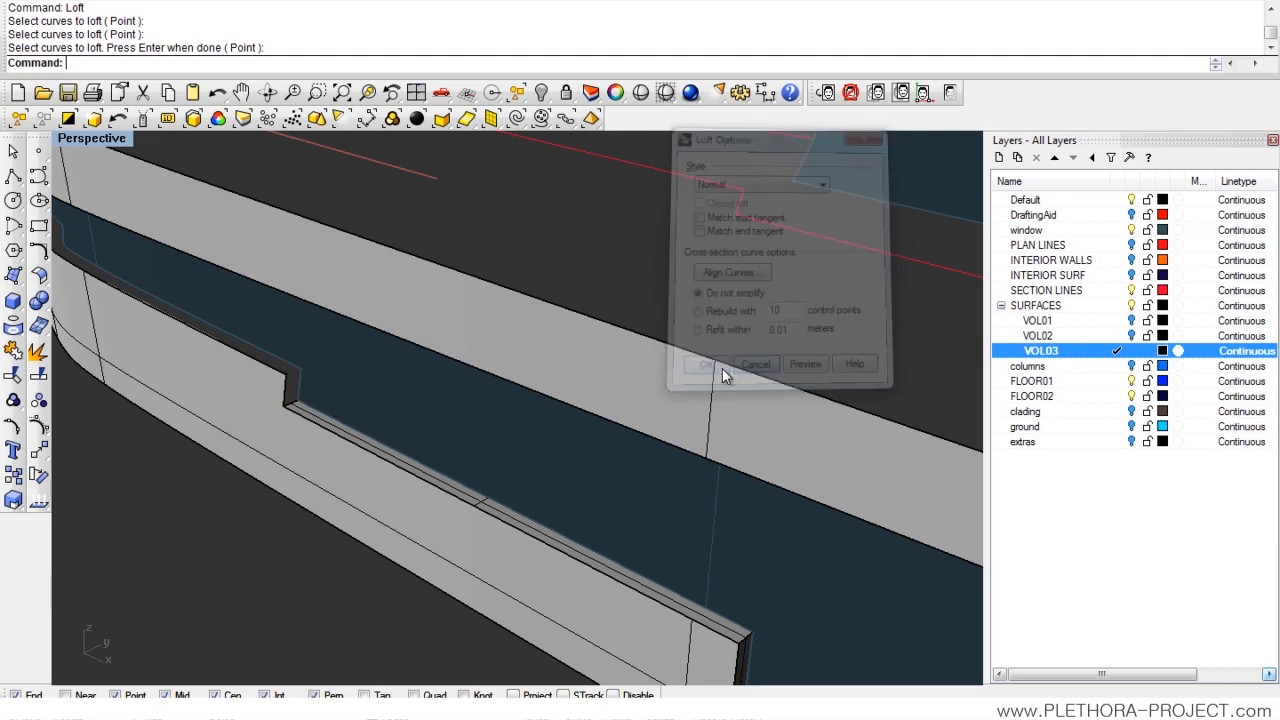
key("Return")
left_click(292, 402)
key("Return")
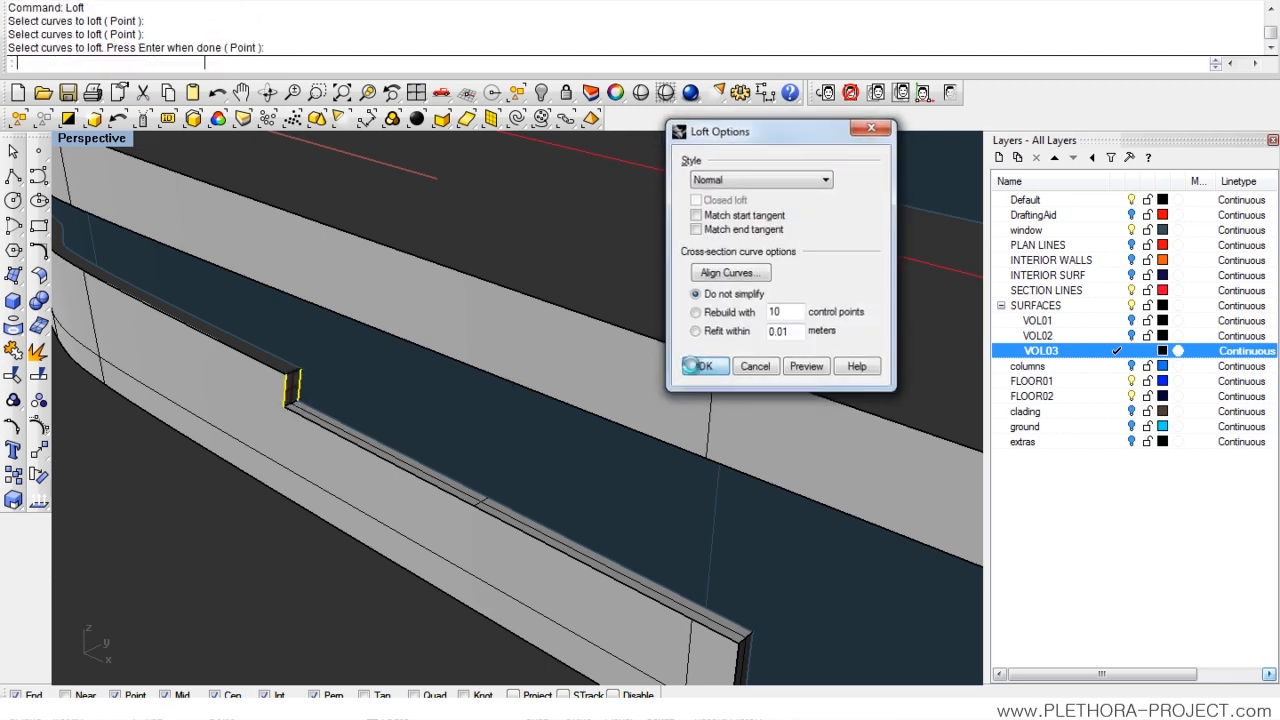
left_click(706, 366)
- Loft the middle sill edge of the wall to the matching window edge
right_click_drag(706, 366, 320, 426)
key("Return")
left_click(379, 421)
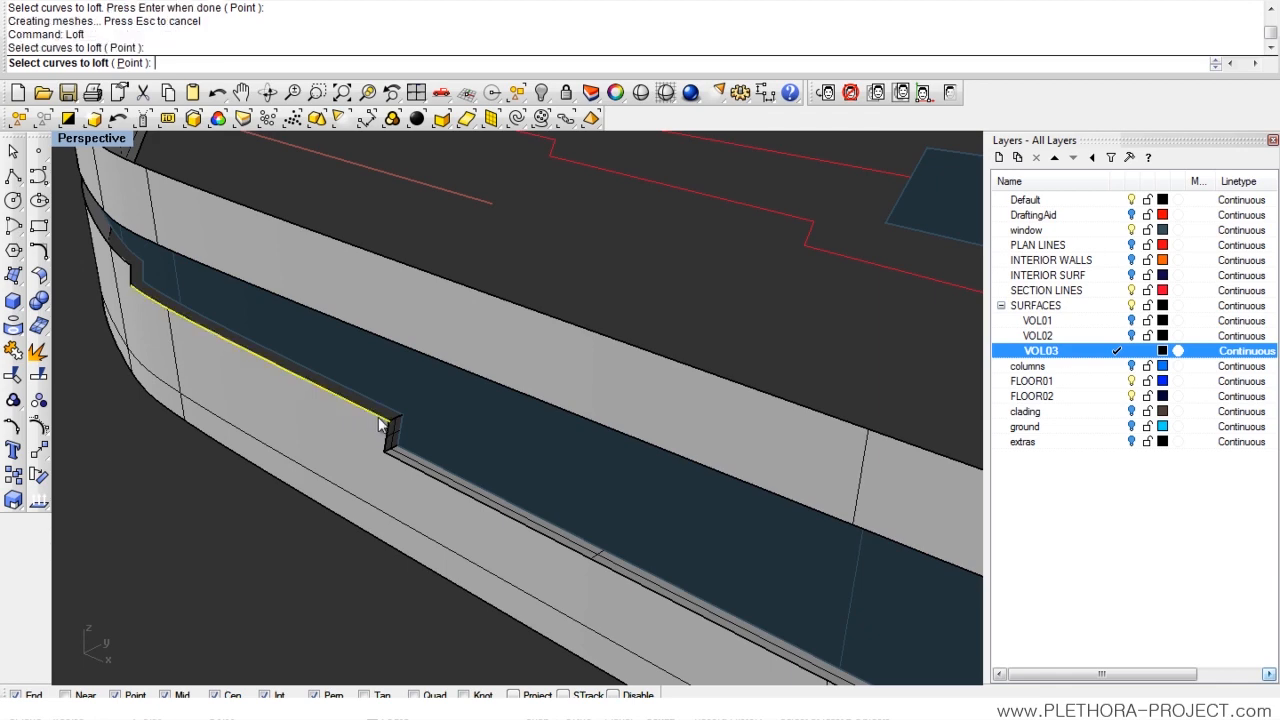
left_click(405, 414)
key("Return")
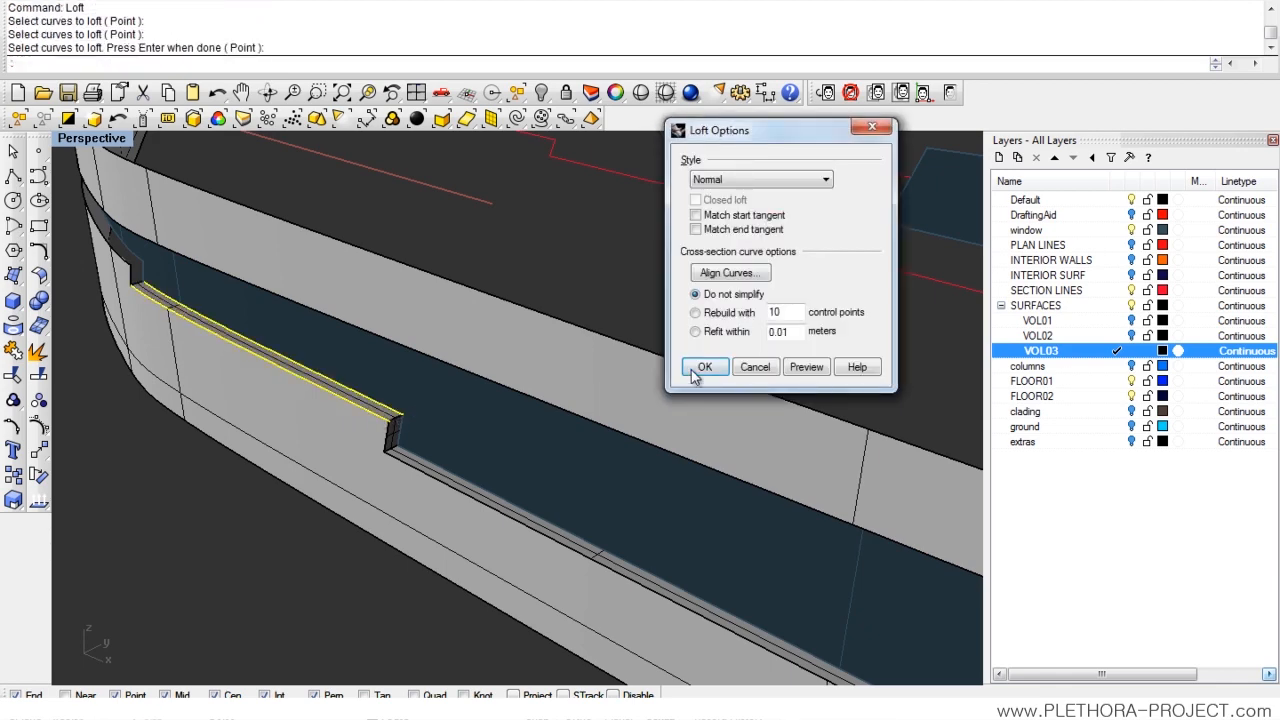
left_click(688, 374)
- Loft the short vertical edges at the jog between the middle sill and the curved upper sill
right_click_drag(399, 403, 440, 354)
key("Return")
left_click(465, 343)
left_click(452, 350)
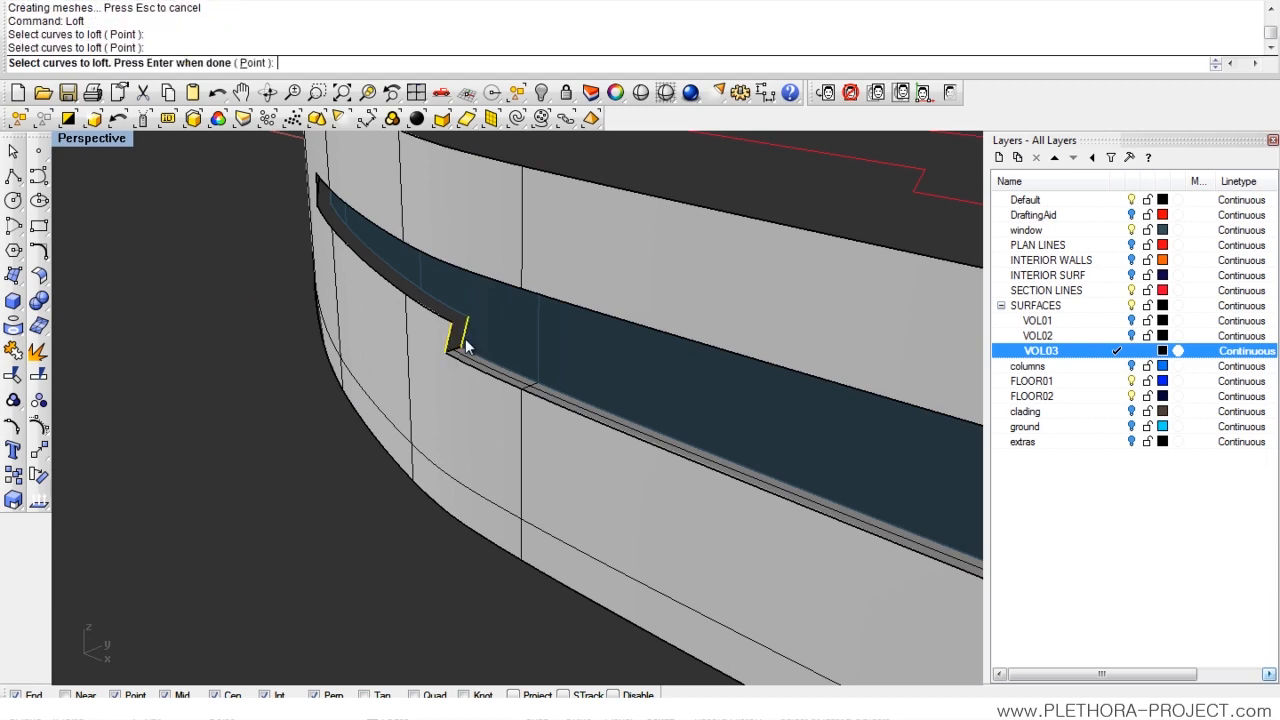
key("Return")
left_click(697, 368)
- Loft the curved upper sill edge of the wall to the matching edge of the window surface
key("Return")
left_click(457, 322)
left_click(457, 320)
key("Return")
left_click(697, 368)
- Loft the short end edges of the wall opening and window surface at the opening's narrow end
mouse_move(359, 354)
right_mouse_down()
mouse_move(488, 337)
mouse_move(370, 373)
right_mouse_up()
scroll(370, 373, "up", 5)
key("Return")
left_click(392, 416)
left_click(399, 412)
key("Return")
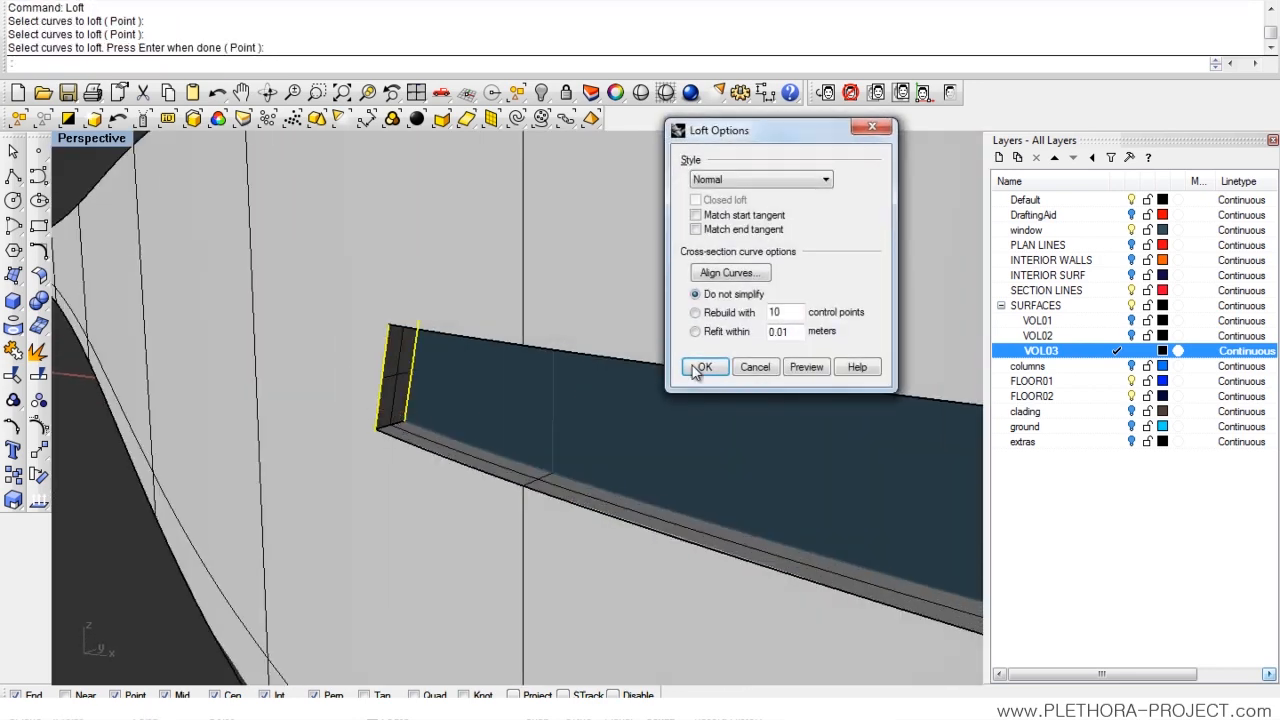
left_click(697, 368)
- Loft the long top edge of the wall opening to the window surface's top edge
right_click_drag(384, 401, 431, 352)
key("Return")
left_click(407, 322)
left_click(447, 350)
key("Return")
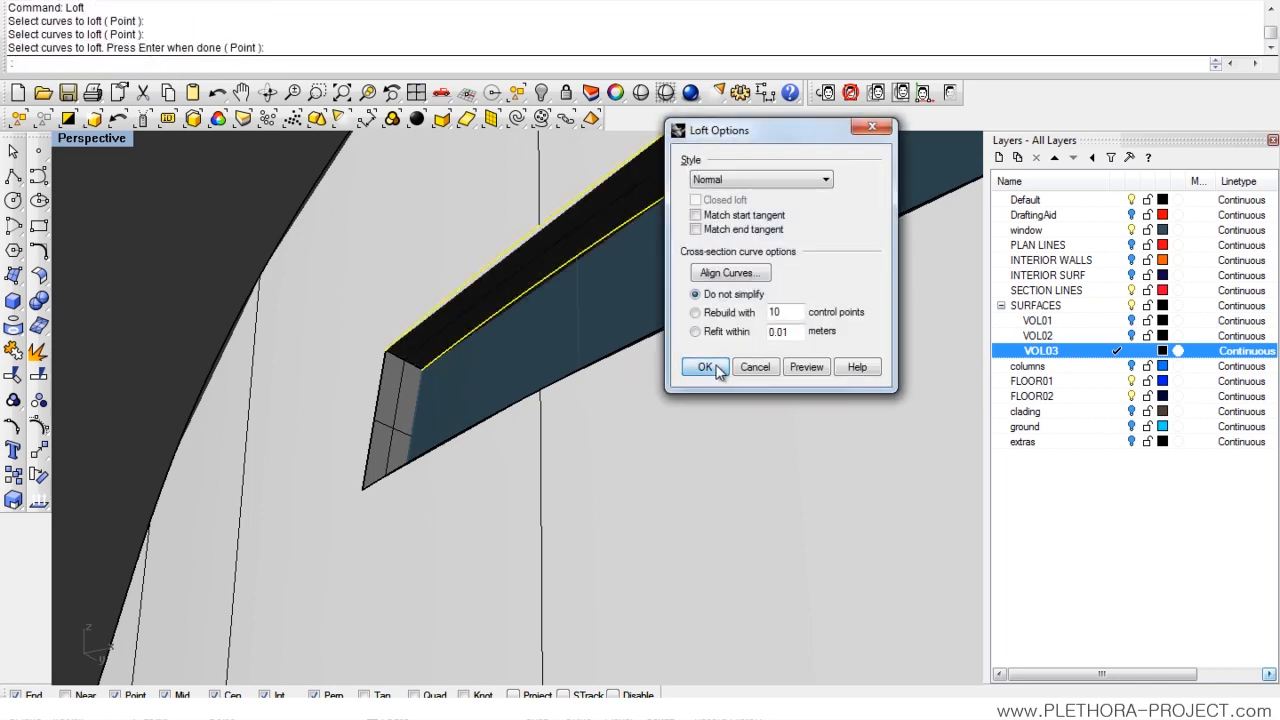
left_click(715, 368)
- Leave the Perspective view, maximize the Front viewport with the elevation, and make SECTION LINES the current layer
scroll(650, 330, "down", 8)
right_click_drag(656, 325, 465, 272)
right_click_drag(236, 337, 266, 331)
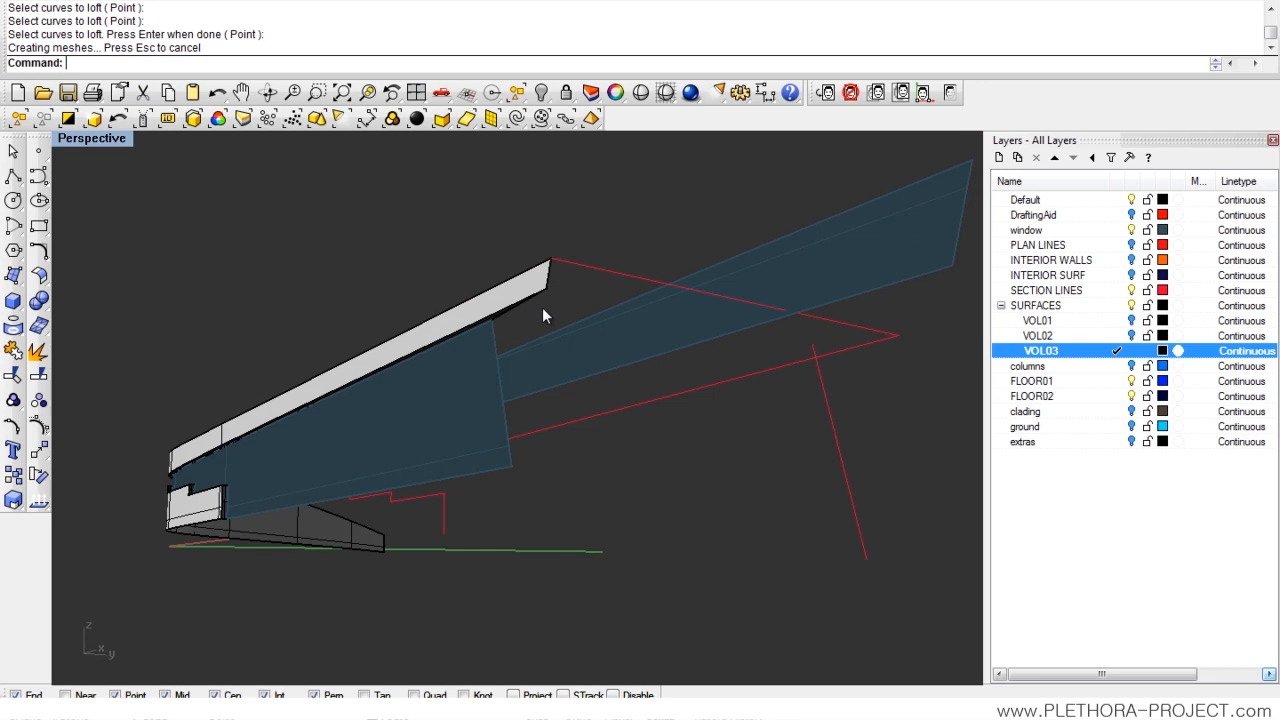
right_click_drag(538, 311, 481, 296)
right_click_drag(296, 319, 387, 409)
double_click(93, 138)
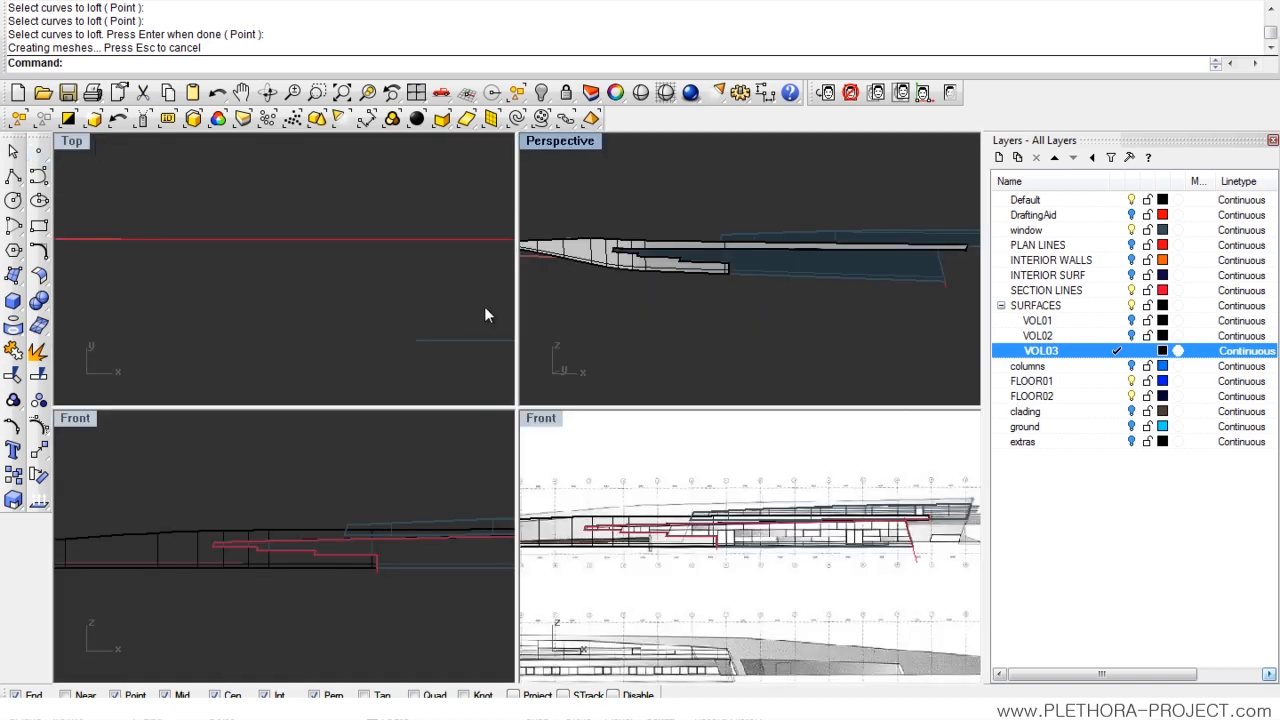
double_click(548, 419)
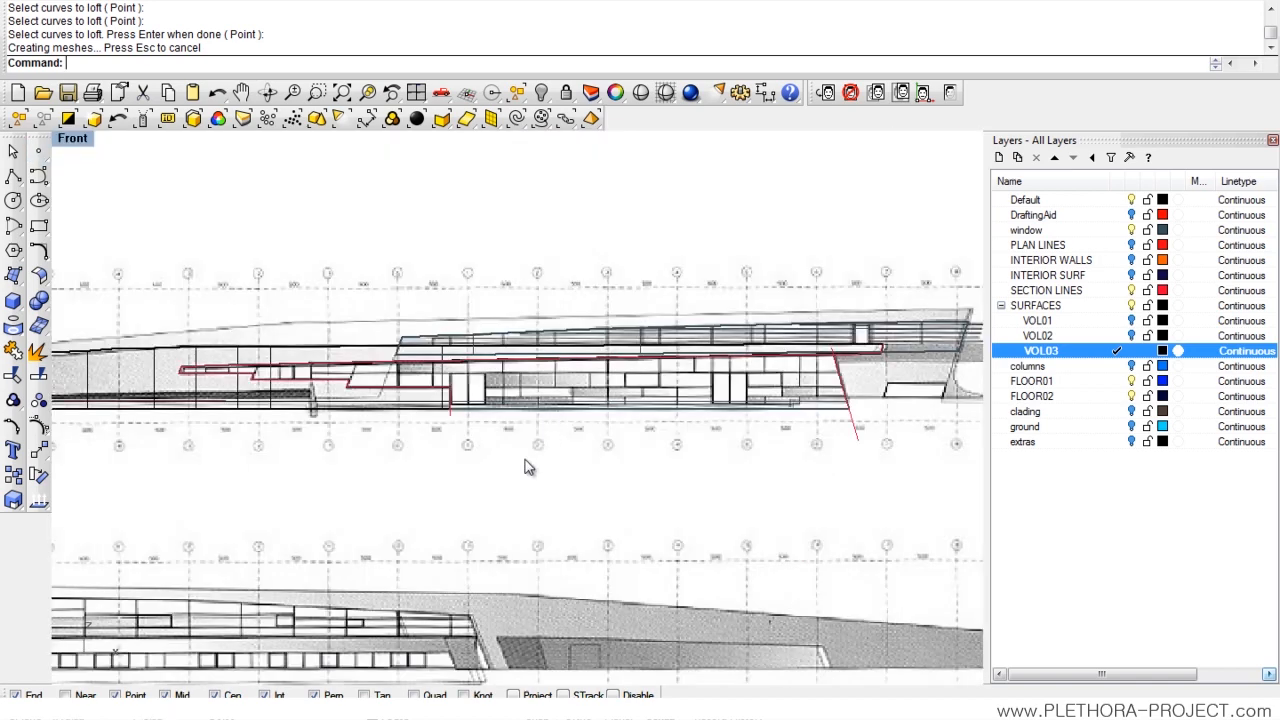
left_click(1117, 290)
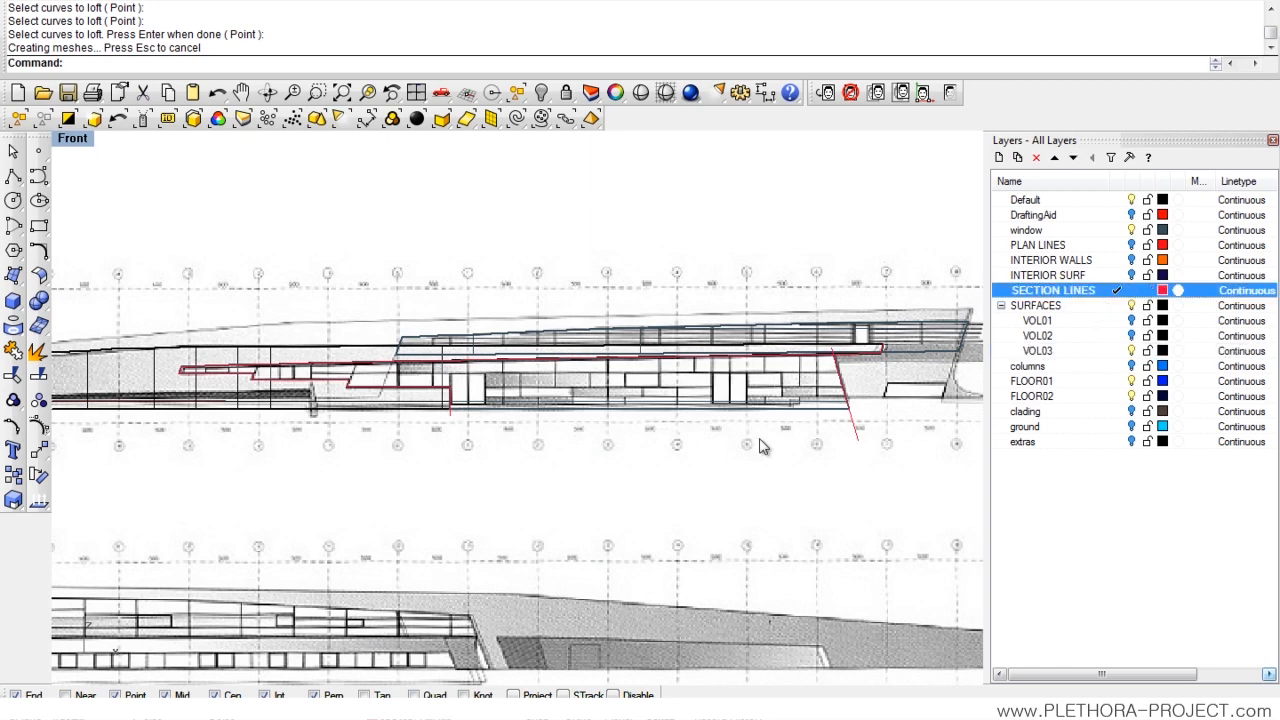
scroll(485, 327, "up", 5)
right_click_drag(179, 343, 302, 374)
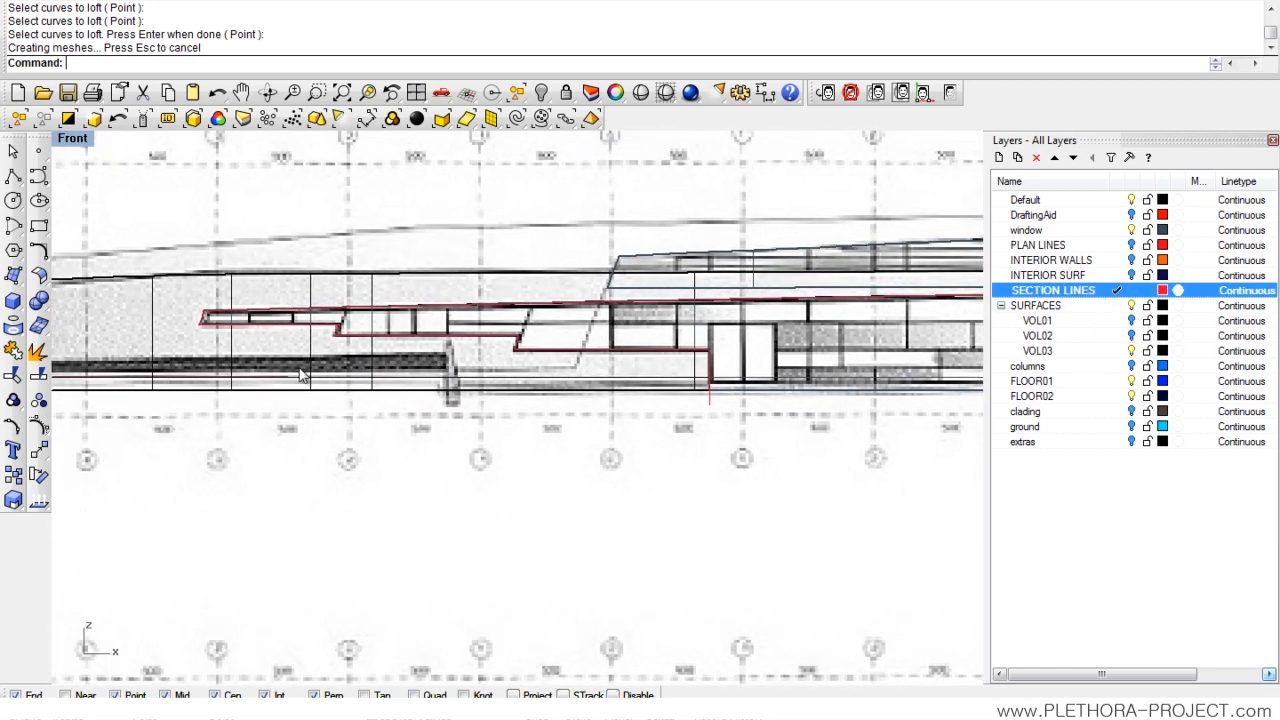
- Draw a polyline along the slanted jog between the upper and middle window sills, from its lower corner to its upper corner
left_click(12, 177)
scroll(334, 371, "up", 4)
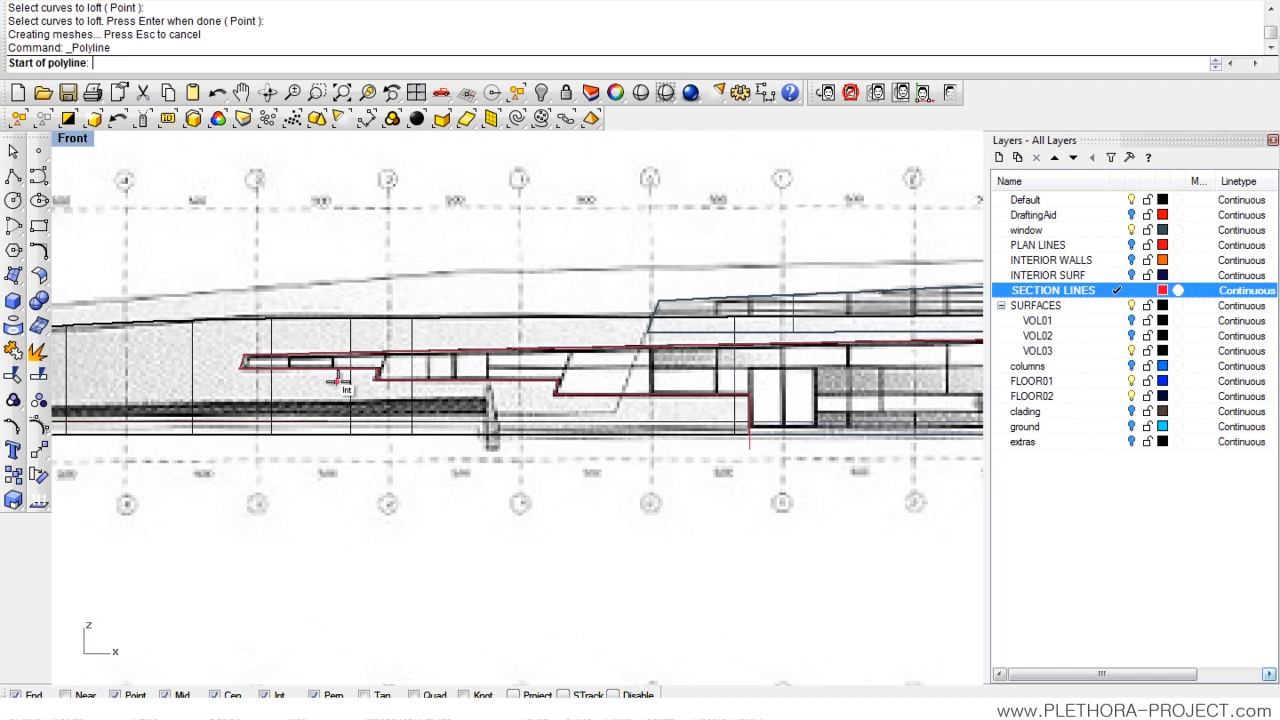
scroll(400, 440, "up", 2)
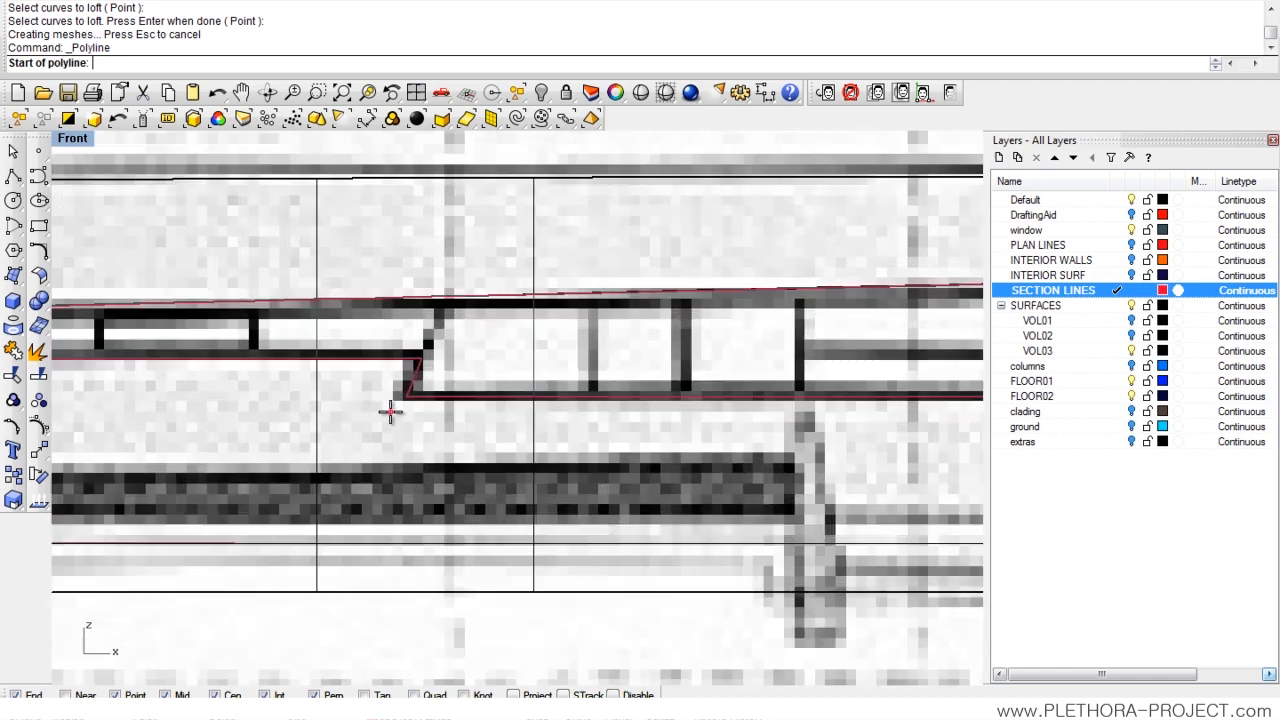
scroll(545, 376, "down", 1)
scroll(330, 430, "down", 2)
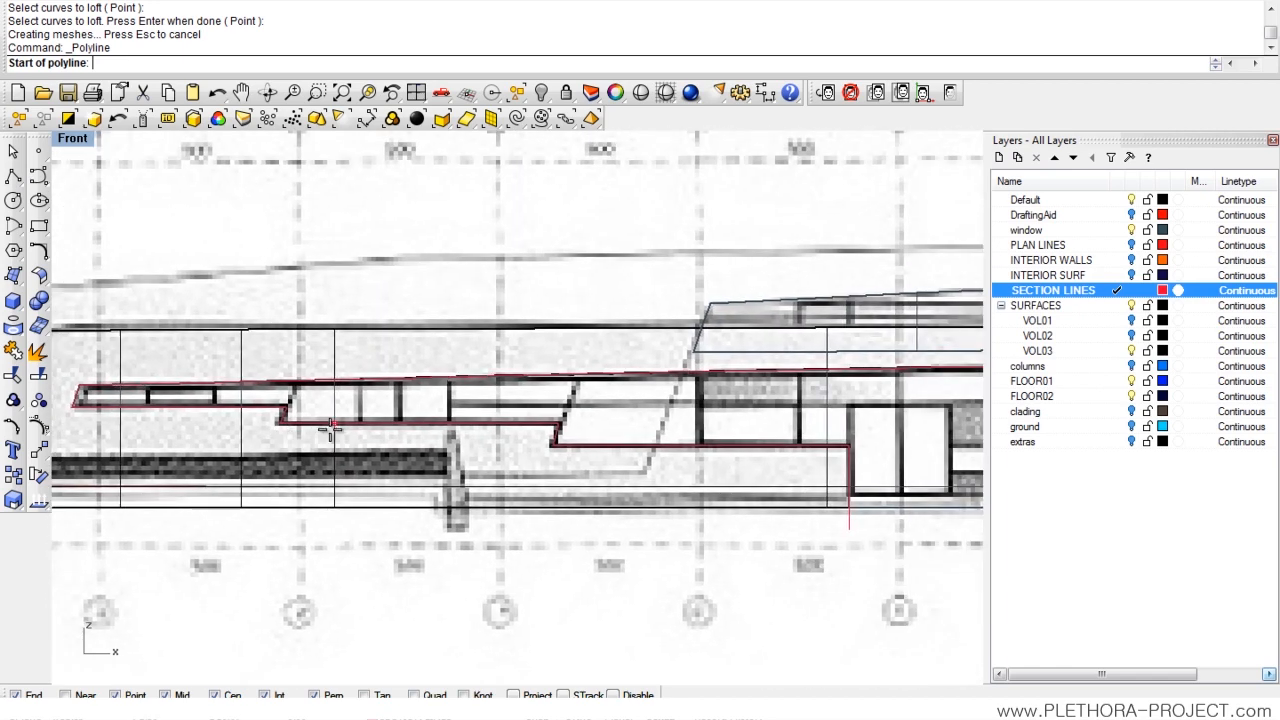
scroll(400, 420, "up", 2)
scroll(262, 368, "up", 4)
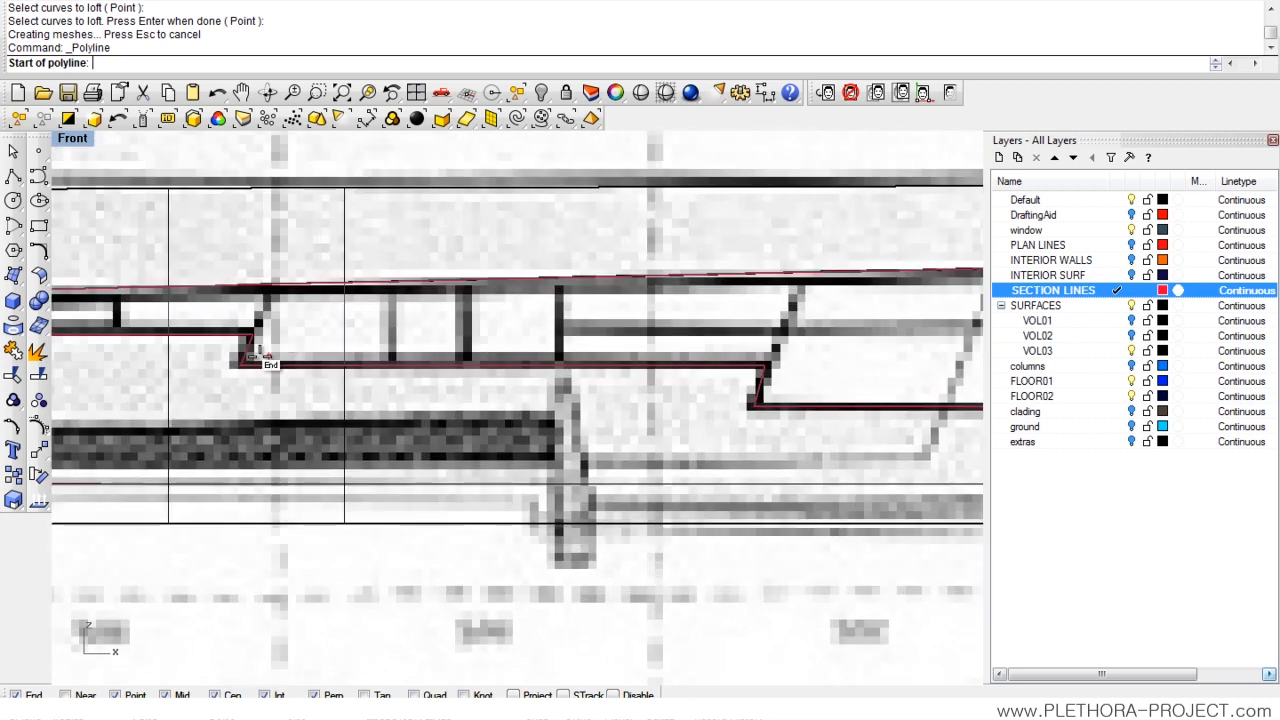
scroll(312, 382, "down", 4)
scroll(306, 360, "up", 1)
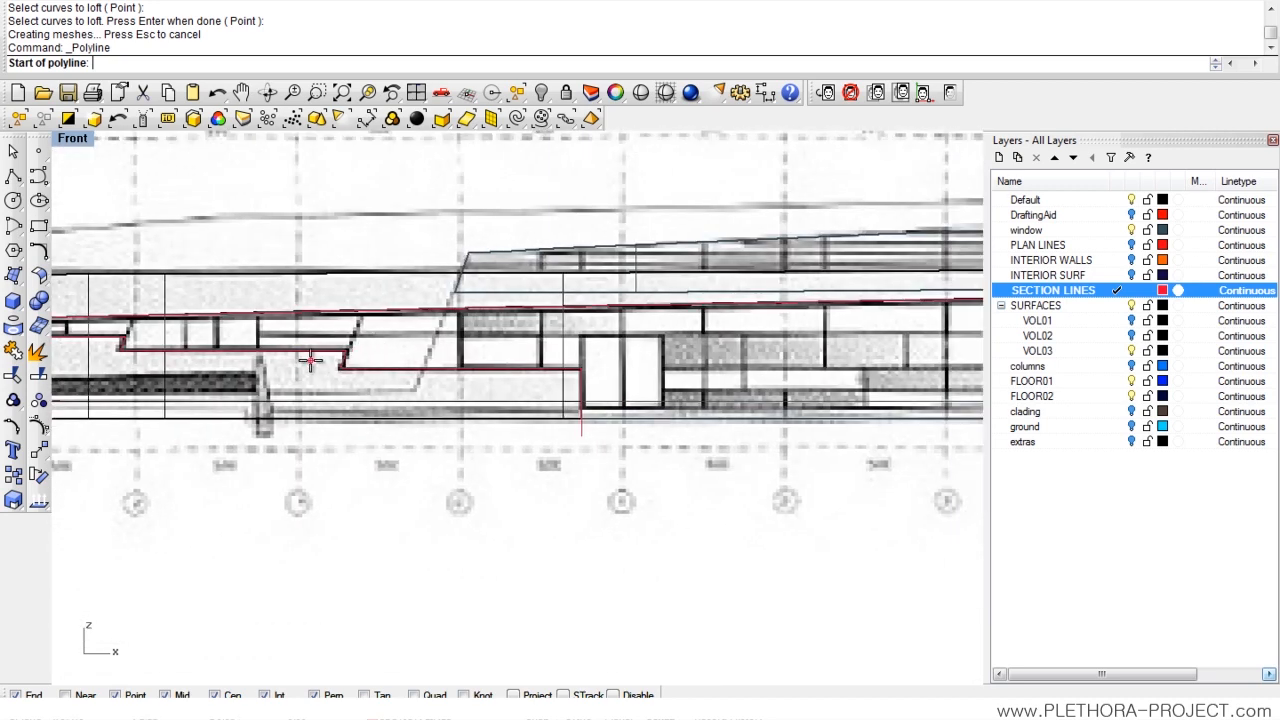
scroll(424, 362, "up", 1)
scroll(766, 349, "down", 2)
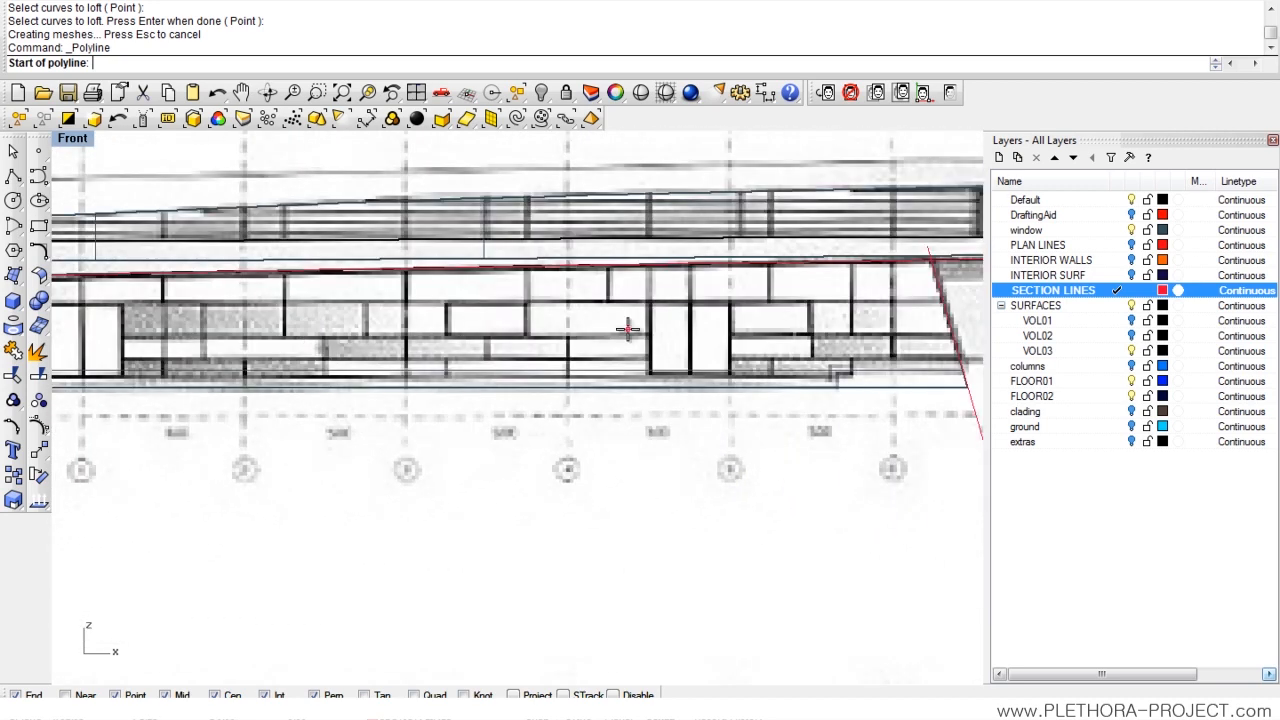
scroll(486, 323, "down", 1)
right_click_drag(150, 322, 374, 306)
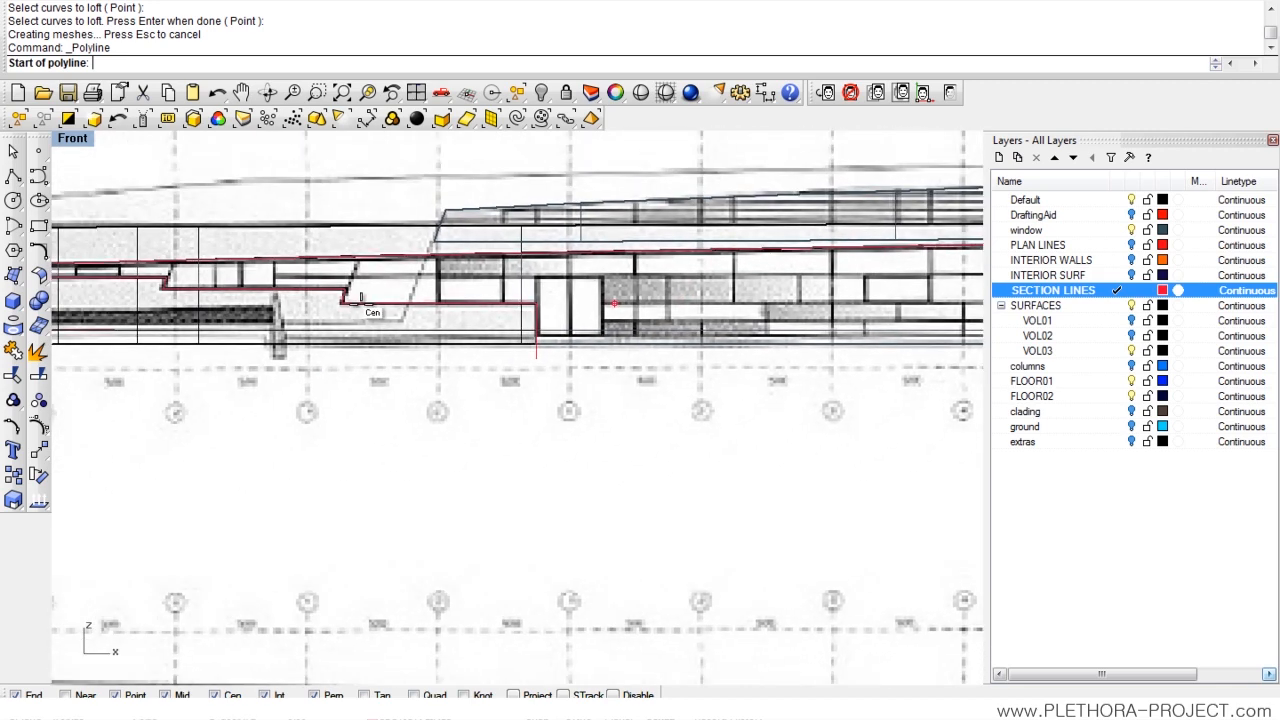
right_click_drag(244, 306, 308, 305)
scroll(278, 285, "up", 3)
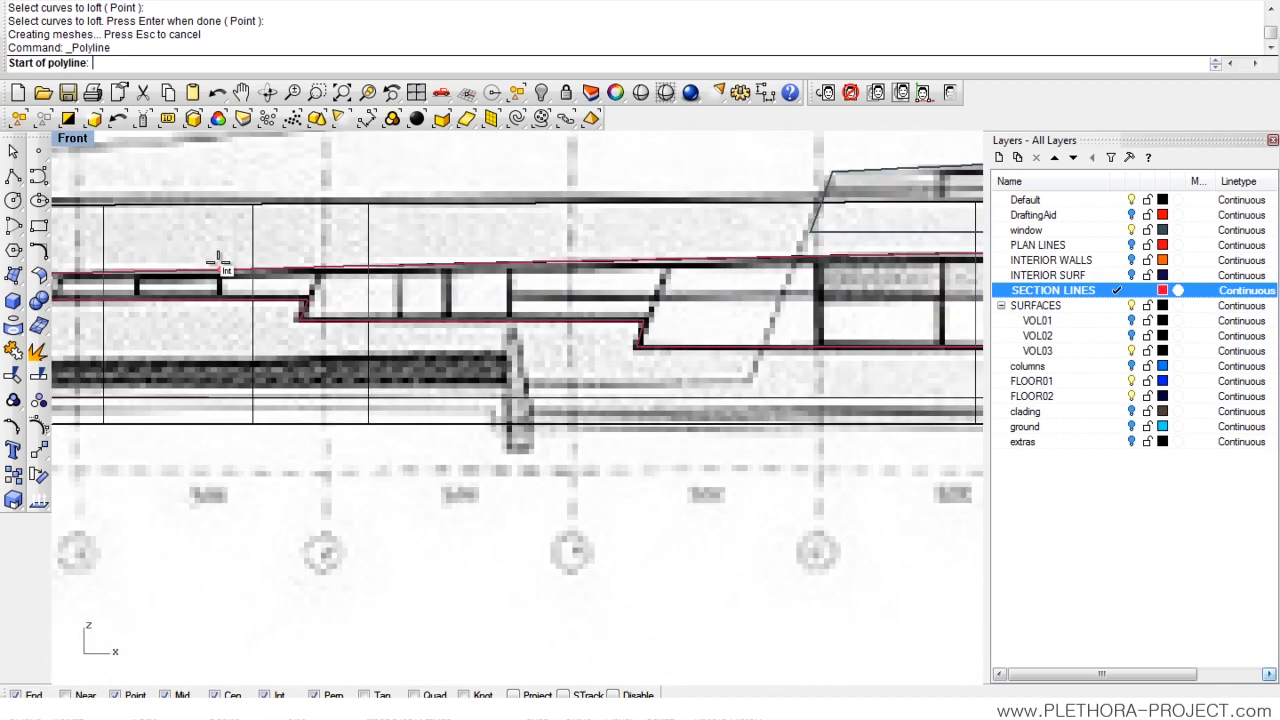
scroll(329, 266, "up", 3)
left_click(272, 395)
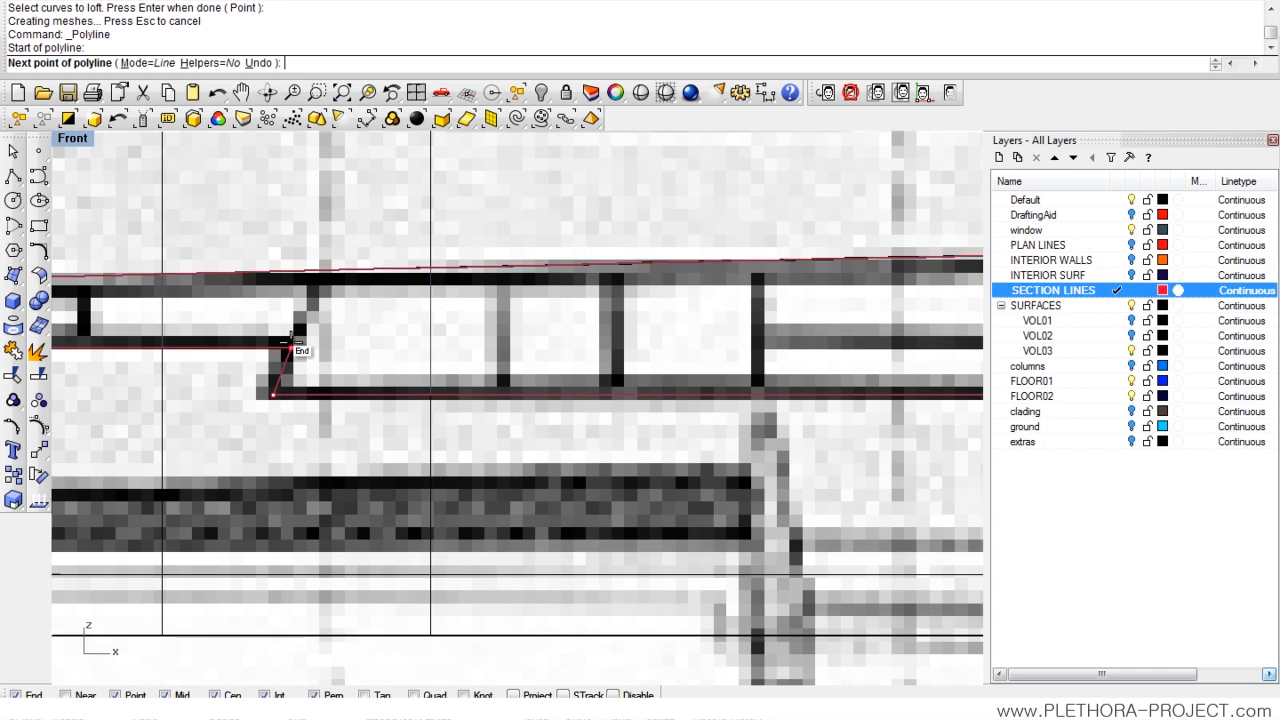
left_click(291, 348)
right_click(388, 360)
- Draw a polyline along the slanted jog between the middle and lowest window sills, from its lower corner to its upper corner
right_click_drag(880, 371, 699, 343)
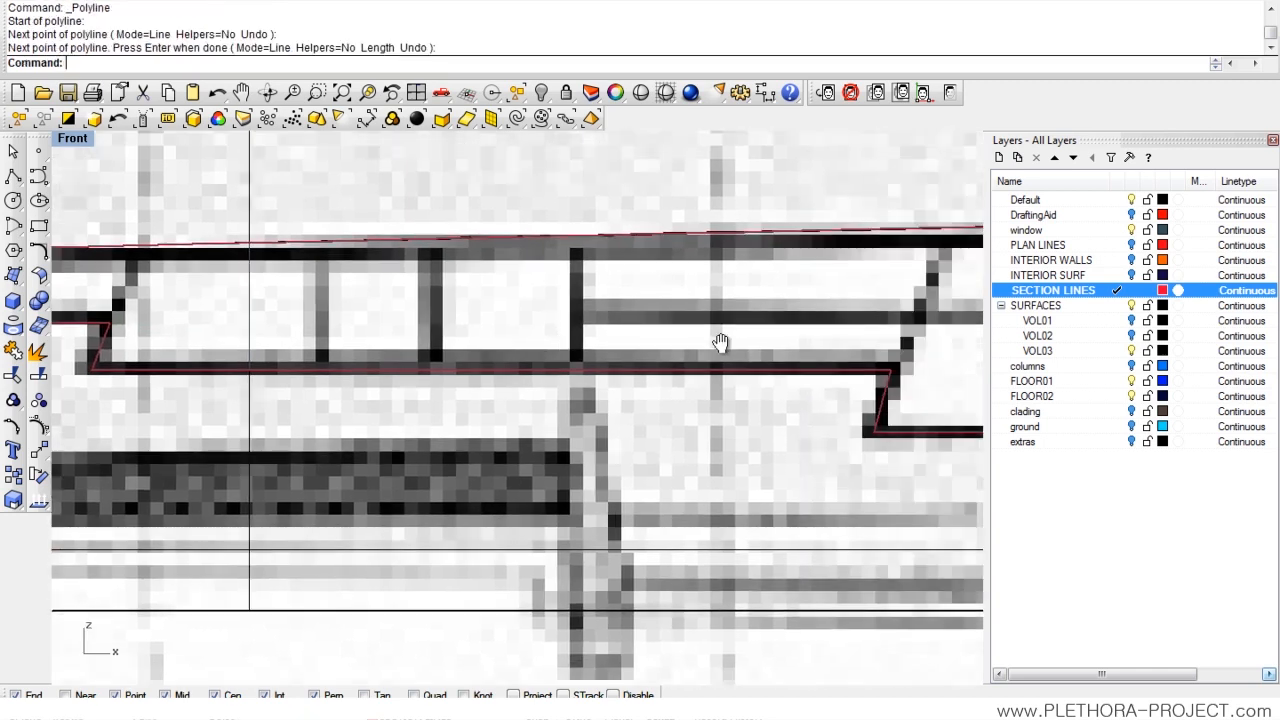
right_click_drag(888, 394, 575, 388)
right_click(575, 389)
left_click(562, 422)
left_click(578, 360)
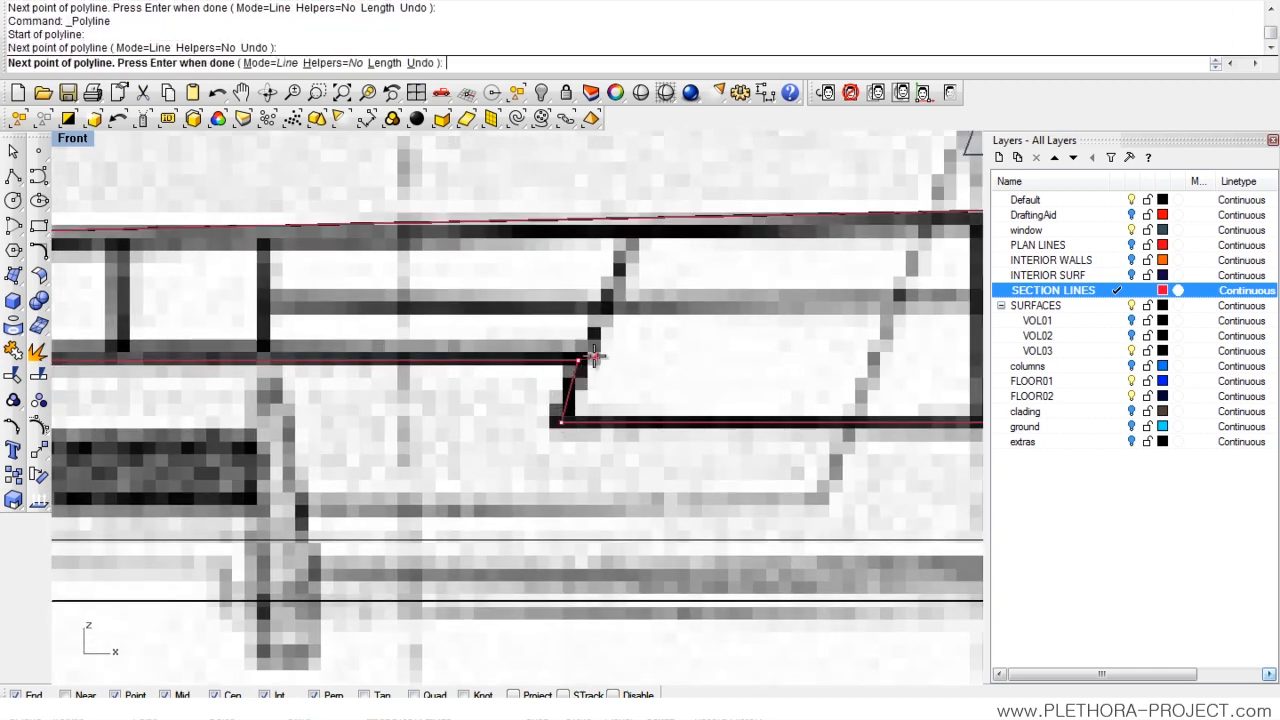
right_click_drag(716, 377, 705, 378)
right_click(765, 390)
- Draw a short vertical polyline from the end of the lowest sill up the double door's near jamb, past the transom line
right_click_drag(808, 392, 477, 326)
scroll(477, 326, "down", 4)
right_click_drag(664, 318, 444, 316)
right_click_drag(650, 368, 545, 350)
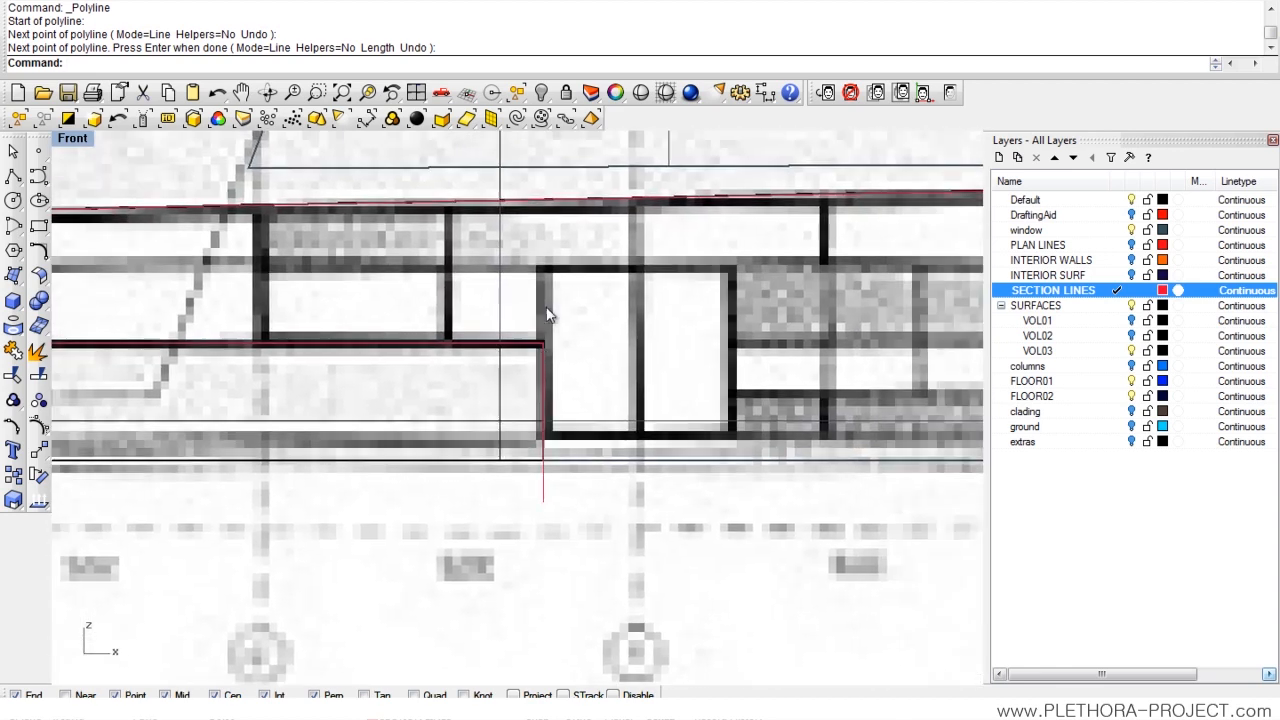
right_click(548, 320)
left_click(542, 338)
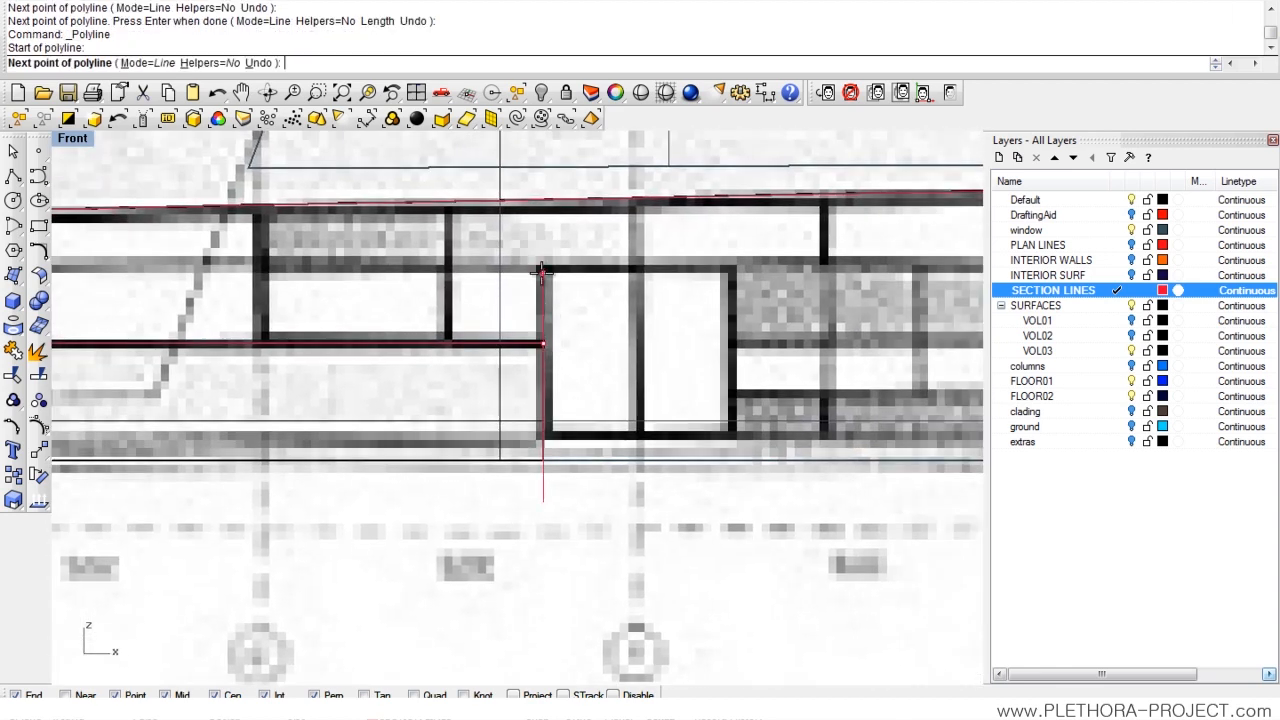
left_click(541, 248)
right_click(631, 251)
- Trace the long transom with a horizontal polyline from beyond the slanted end wall to just past the mullion above the middle sill
right_click_drag(631, 251, 410, 283)
scroll(416, 300, "down", 4)
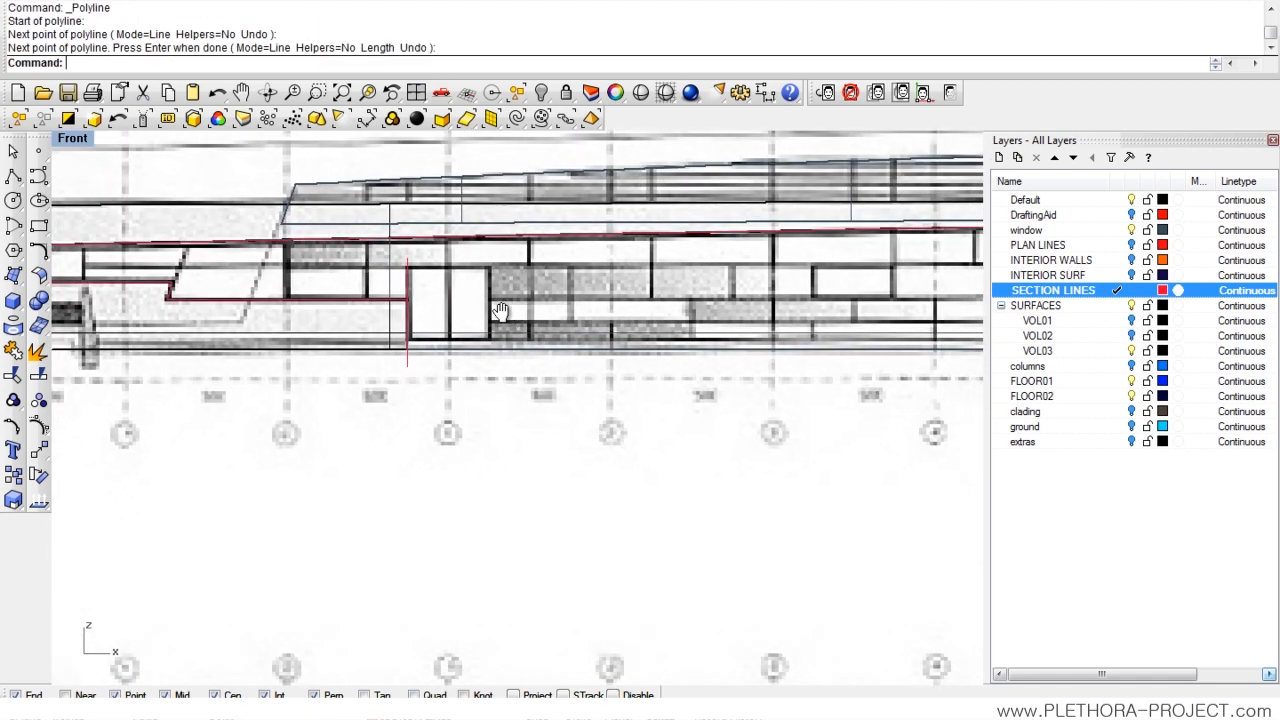
right_click_drag(501, 312, 389, 313)
scroll(659, 312, "down", 4)
right_click_drag(700, 306, 371, 321)
right_click(693, 289)
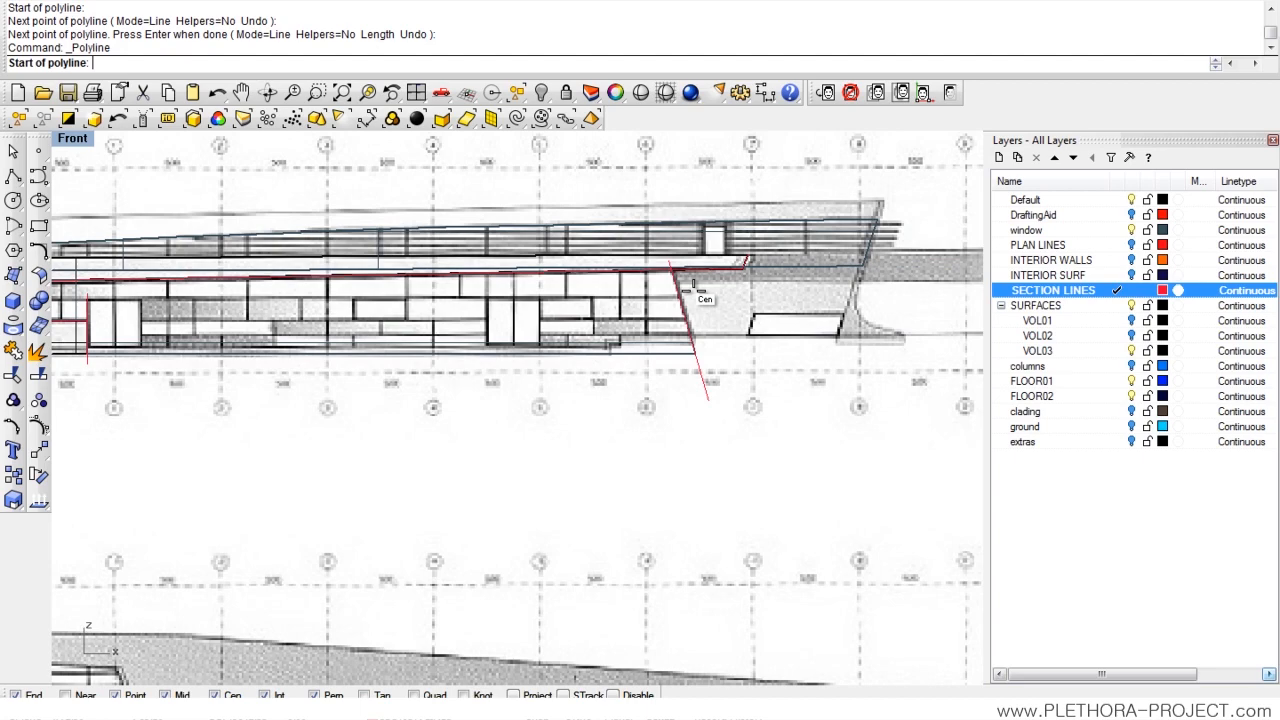
scroll(693, 290, "up", 4)
left_click(692, 302)
right_click_drag(196, 302, 650, 300)
right_click_drag(240, 290, 720, 268)
right_click_drag(240, 275, 594, 264)
scroll(593, 263, "up", 2)
scroll(286, 271, "up", 2)
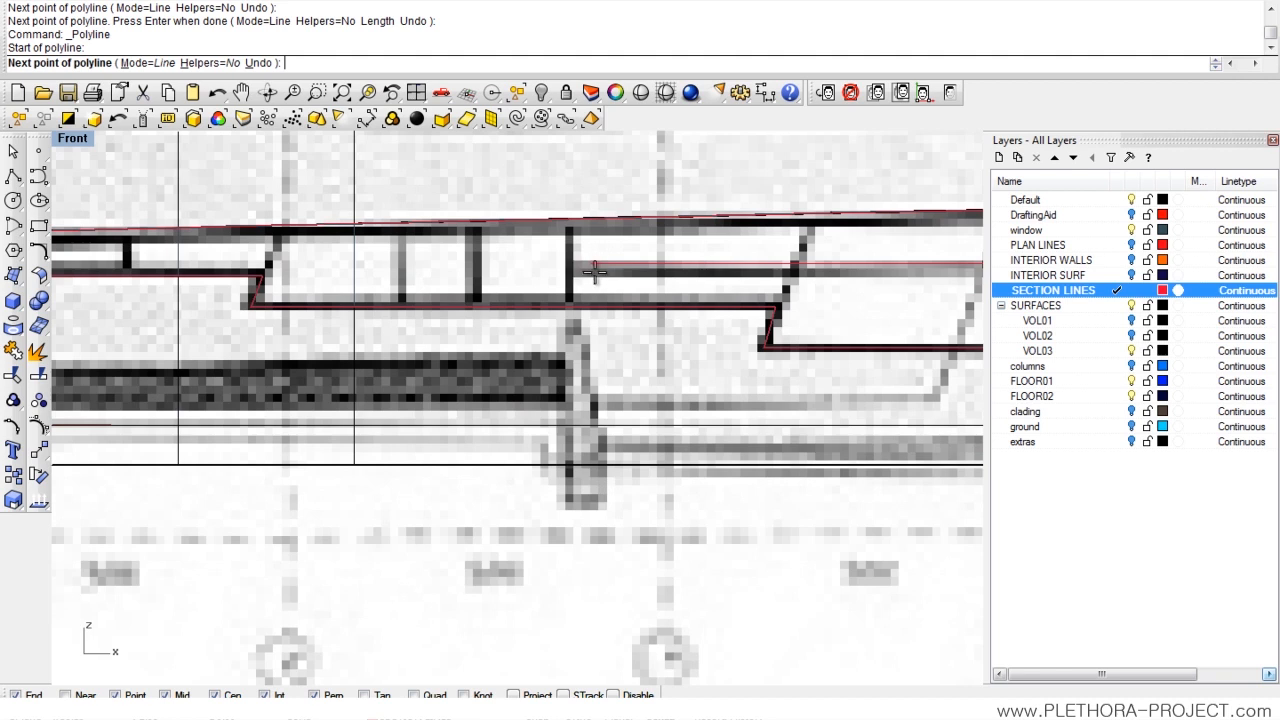
left_click(553, 266)
key("Return")
- Draw a vertical polyline along the mullion where the transom ends, from above the opening to below the middle sill
key("Return")
left_click(570, 178)
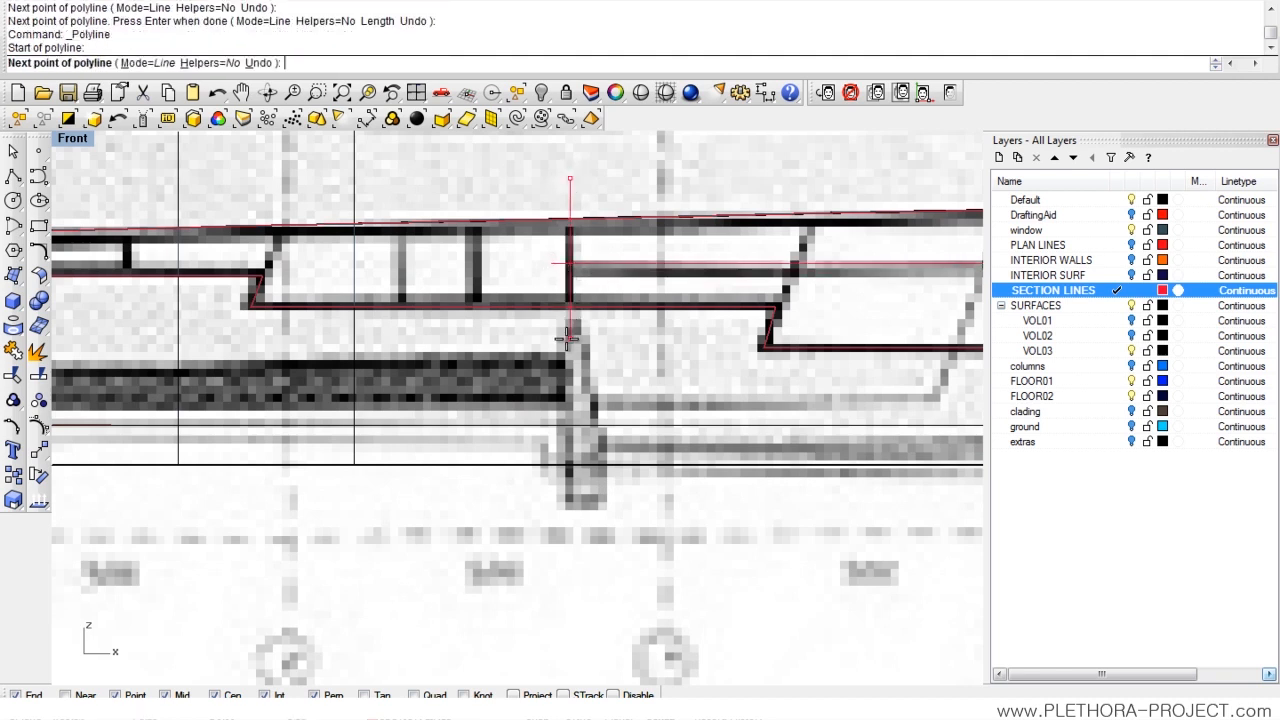
left_click(571, 349)
key("Return")
- Trace the dashed slanted line before the double door with a polyline from above the opening's top edge to below the lowest sill
scroll(641, 311, "down", 6)
right_click_drag(672, 312, 516, 274)
scroll(557, 294, "up", 2)
right_click_drag(667, 272, 509, 263)
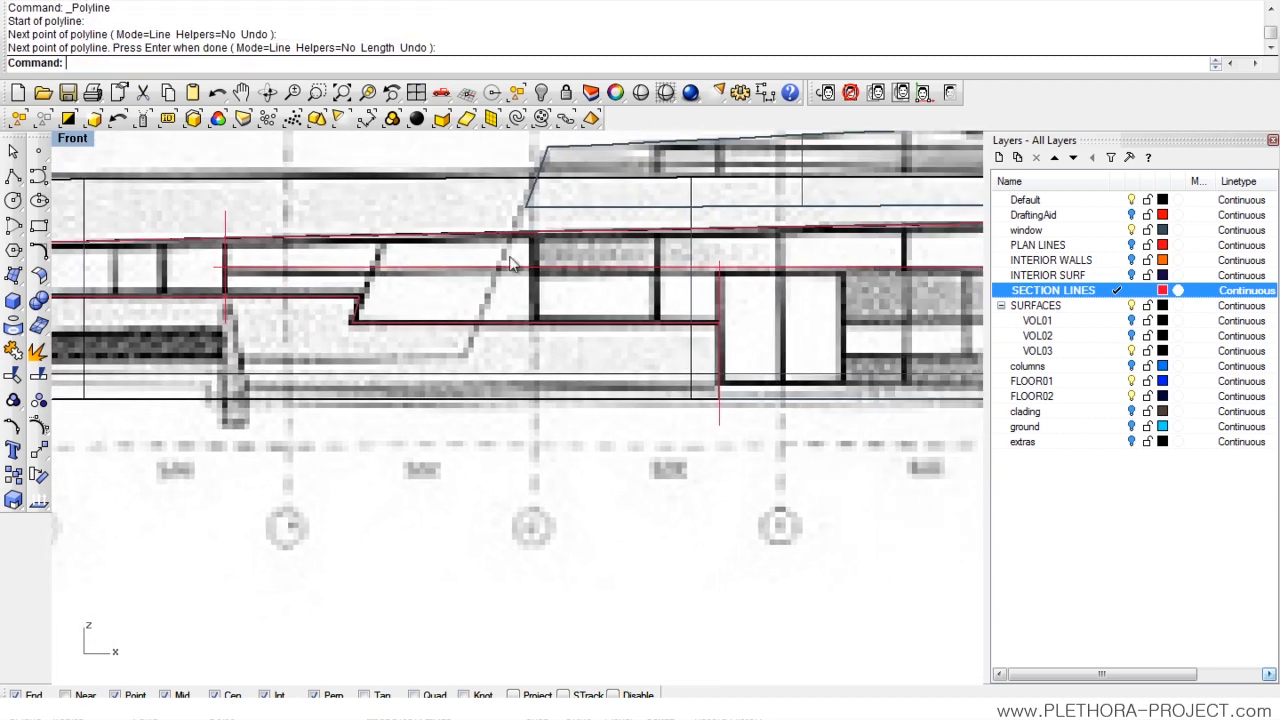
key("Return")
scroll(513, 217, "up", 2)
scroll(513, 217, "up", 1)
left_click(520, 220)
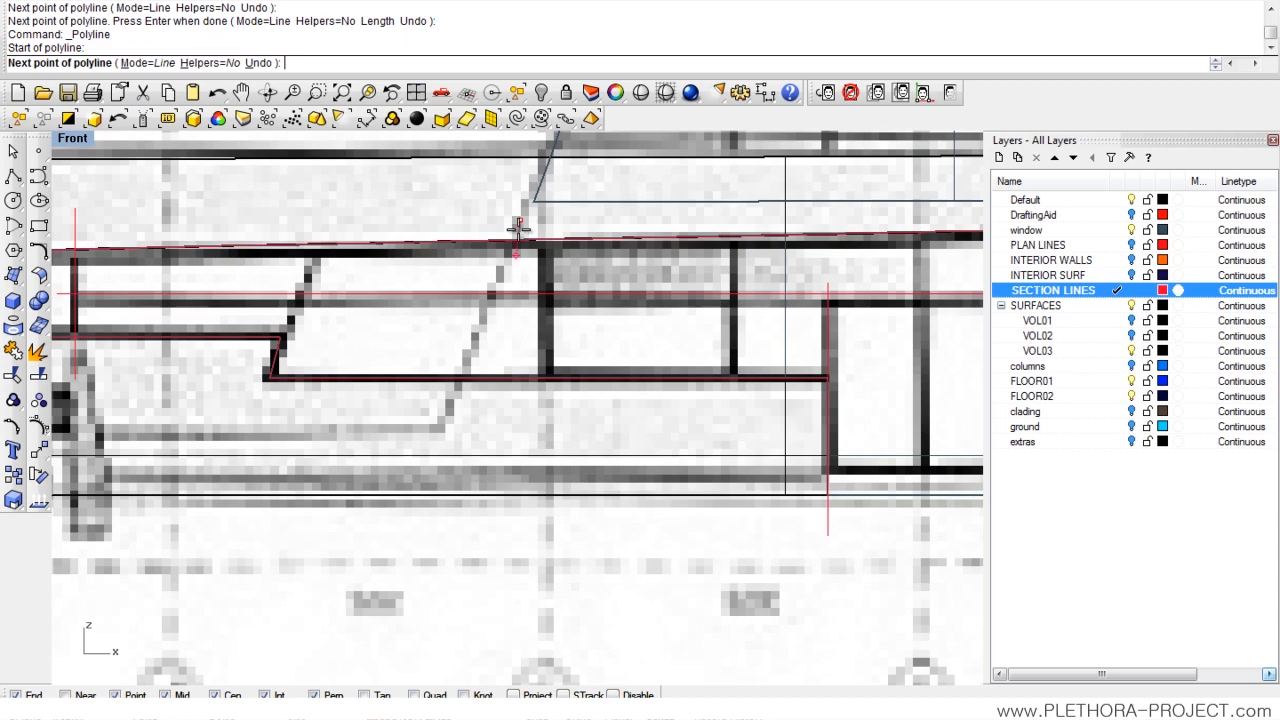
left_click(449, 409)
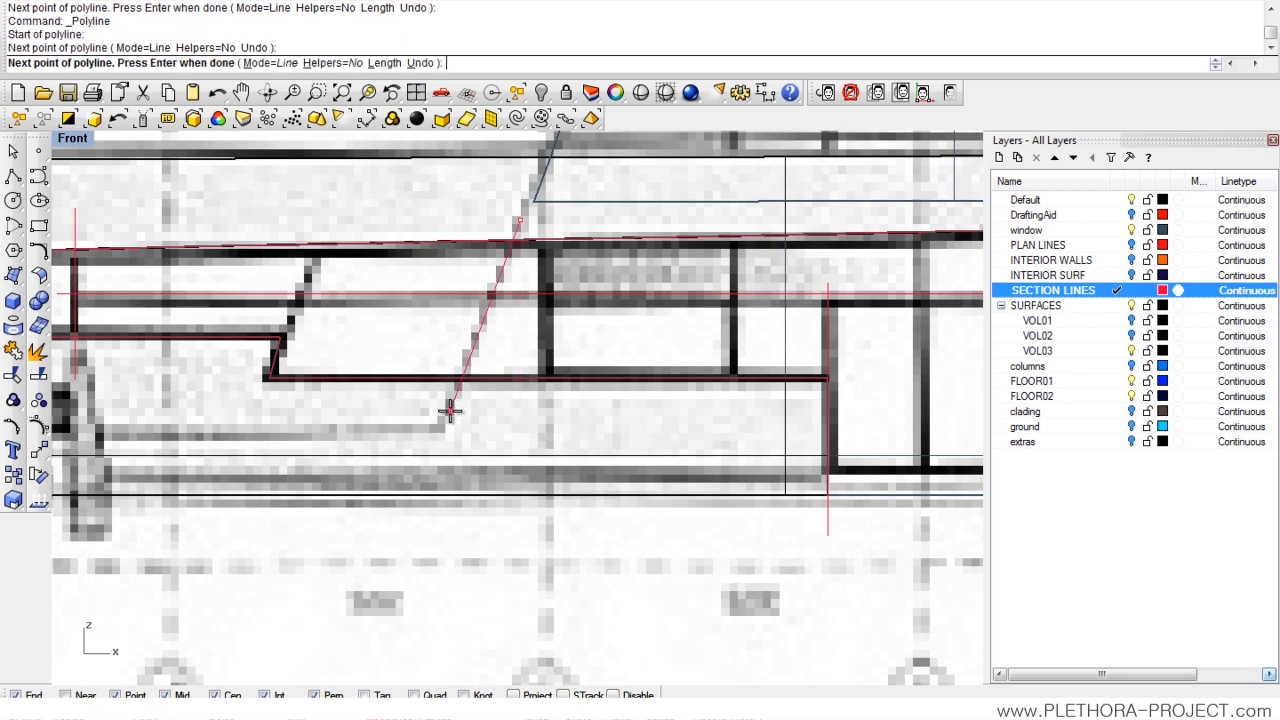
key("Return")
- Draw a vertical polyline along the double door's far jamb, from above the transom to below the door's base
scroll(585, 398, "down", 2)
right_click_drag(582, 392, 411, 353)
right_click_drag(516, 336, 440, 346)
right_click_drag(556, 370, 403, 312)
scroll(543, 341, "down", 1)
scroll(394, 272, "up", 2)
right_click(369, 263)
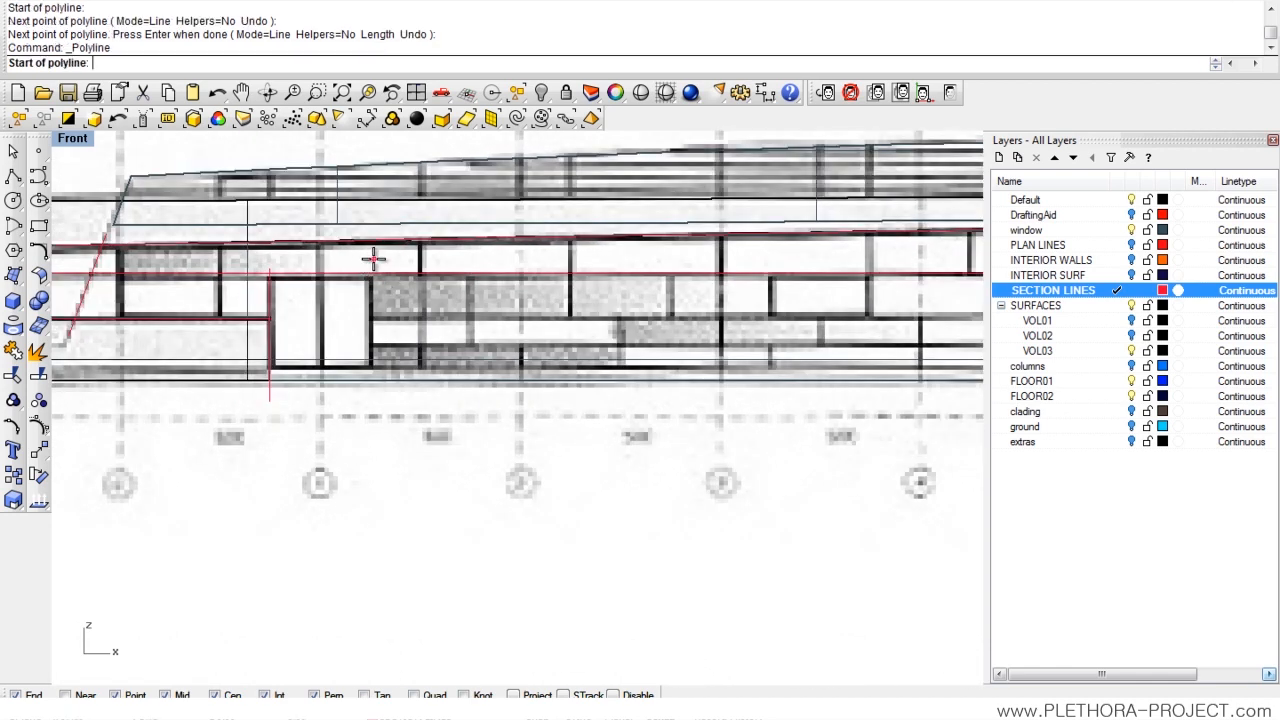
scroll(372, 266, "up", 4)
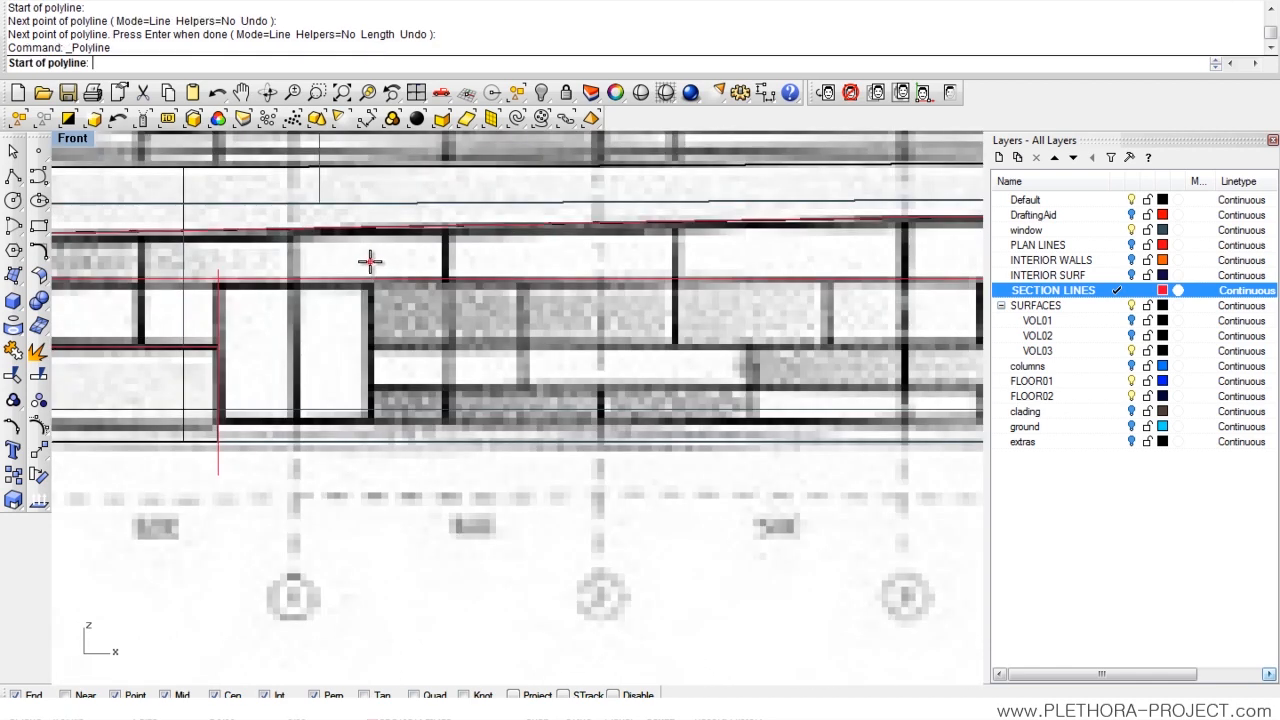
left_click(370, 262)
left_click(371, 465)
right_click(413, 463)
- Trace the first upper-row mullion beyond the double door with a vertical polyline from above the opening to just below the transom
right_click_drag(459, 409, 308, 374)
scroll(450, 361, "down", 4)
right_click_drag(455, 358, 409, 368)
scroll(474, 296, "up", 3)
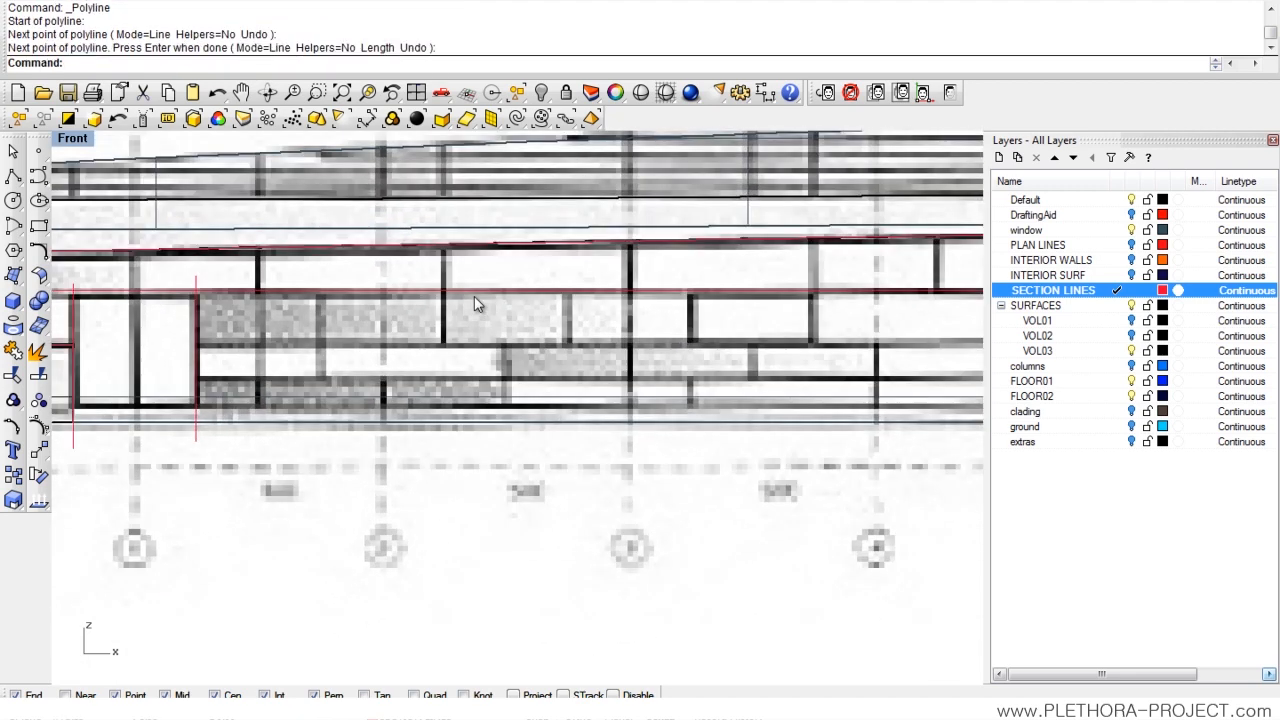
right_click(255, 235)
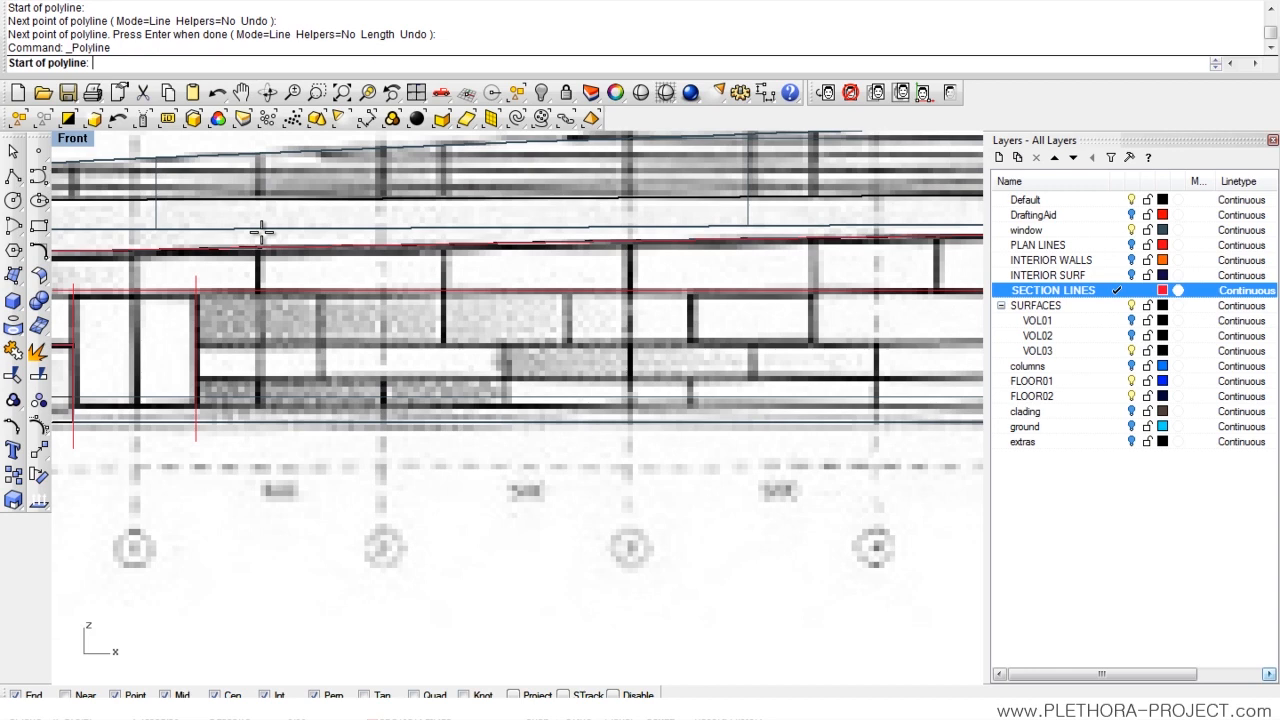
left_click(258, 238)
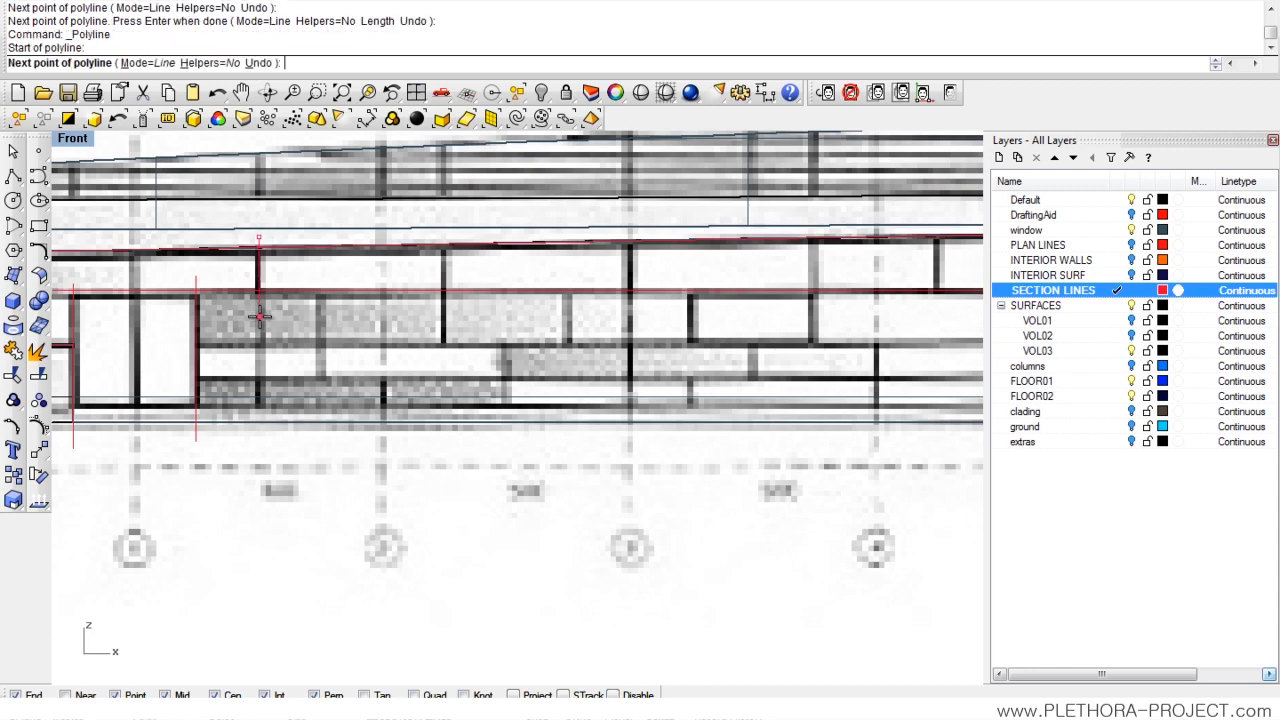
left_click(259, 316)
right_click(447, 240)
- Trace the next, two-row mullion with a vertical polyline from above the opening's top edge to just below the second horizontal division
right_click(446, 222)
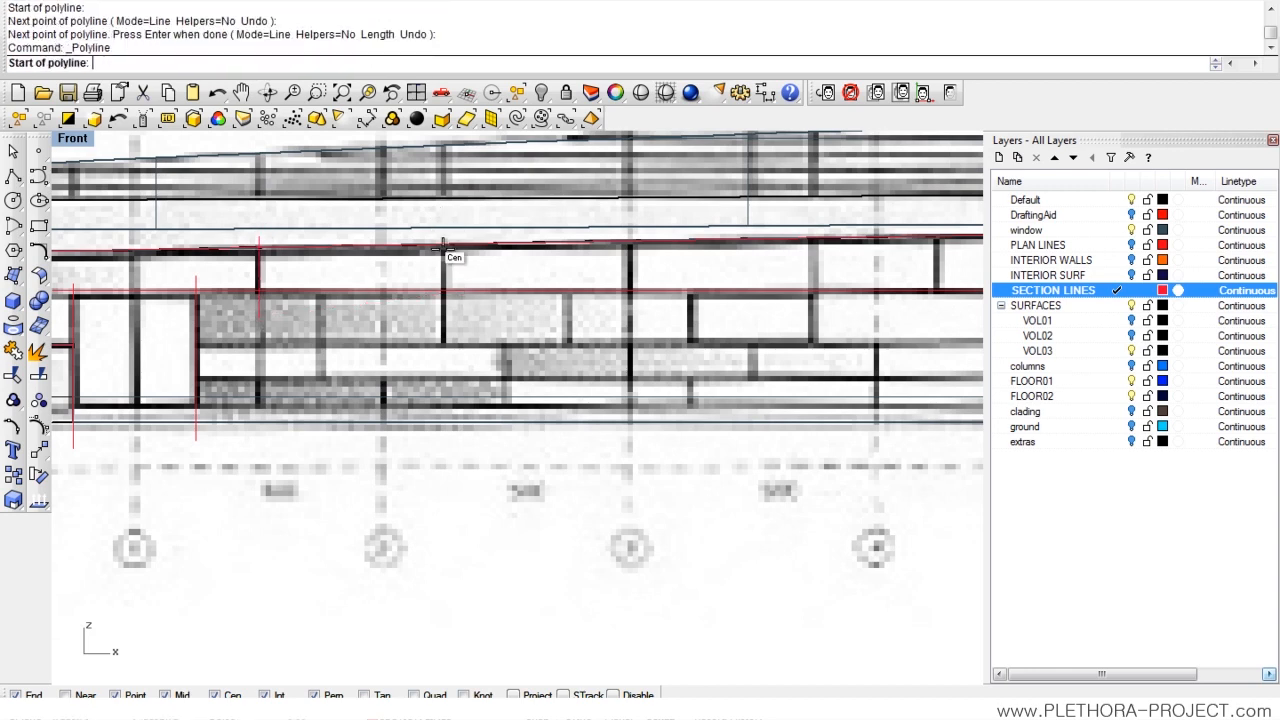
scroll(443, 245, "up", 5)
left_click(444, 225)
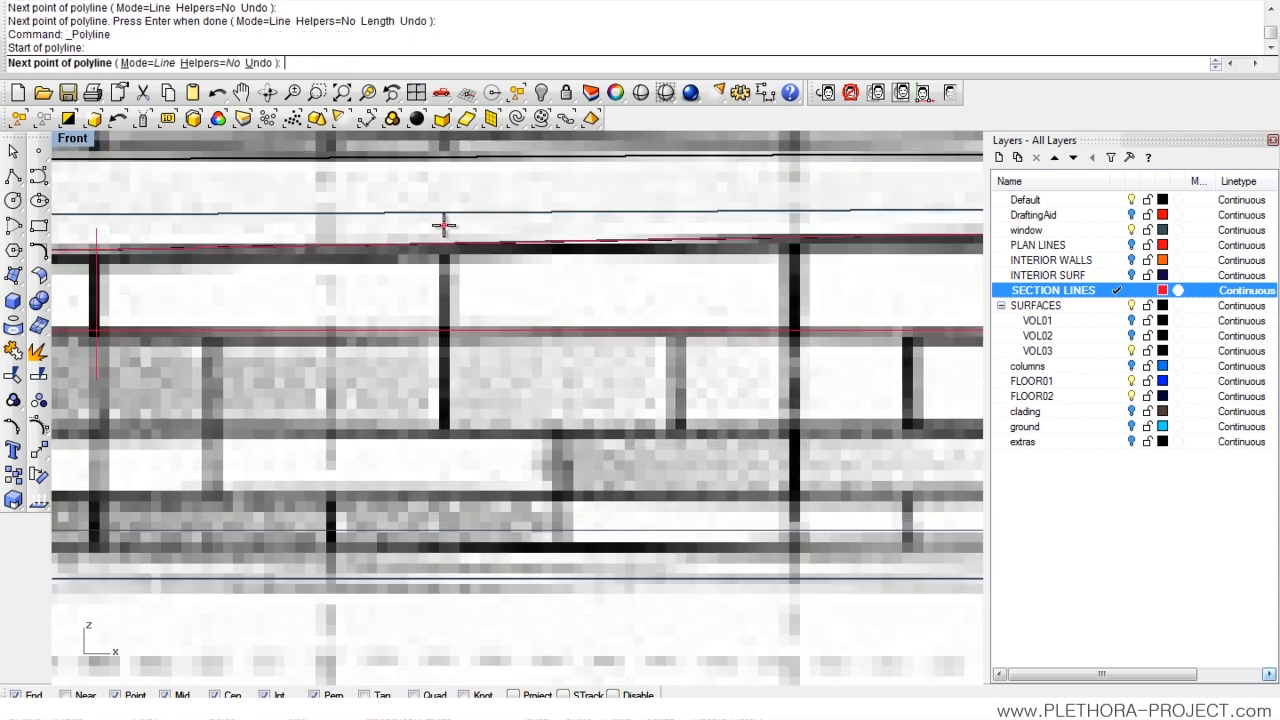
left_click(446, 461)
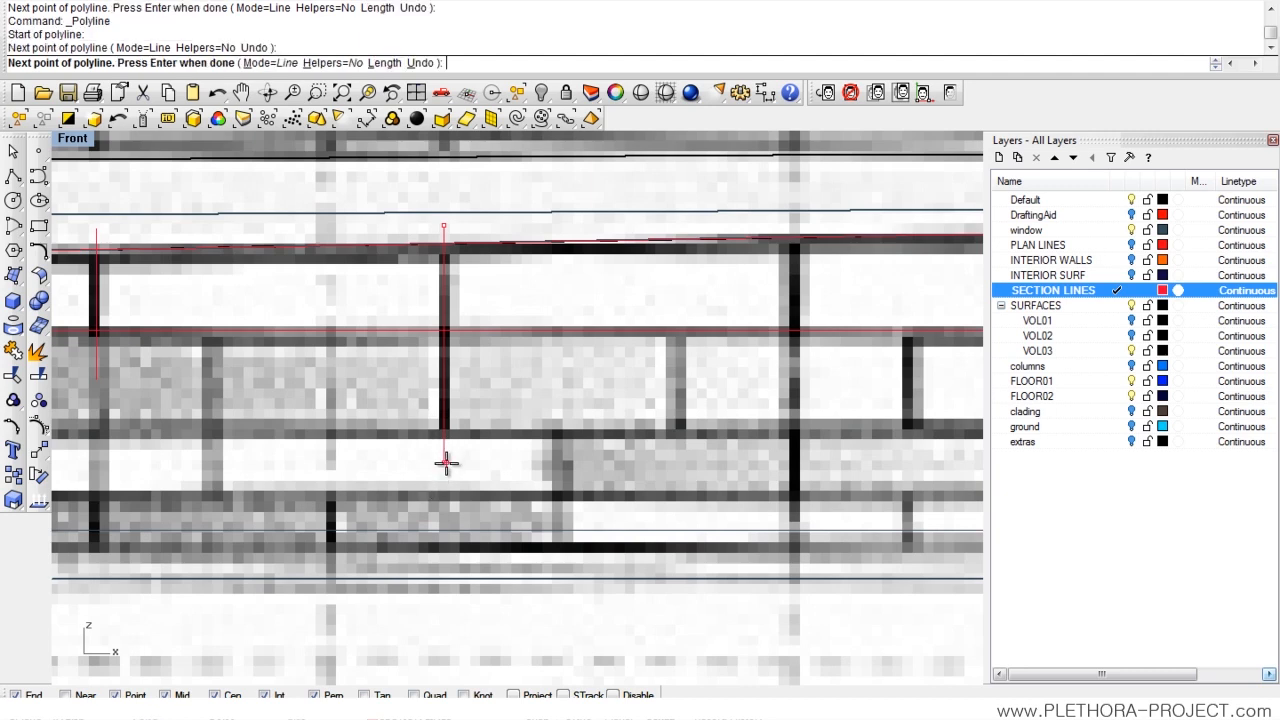
right_click(446, 460)
scroll(475, 445, "down", 5)
scroll(471, 394, "down", 4)
right_click_drag(620, 394, 545, 384)
scroll(712, 372, "up", 2)
right_click(798, 377)
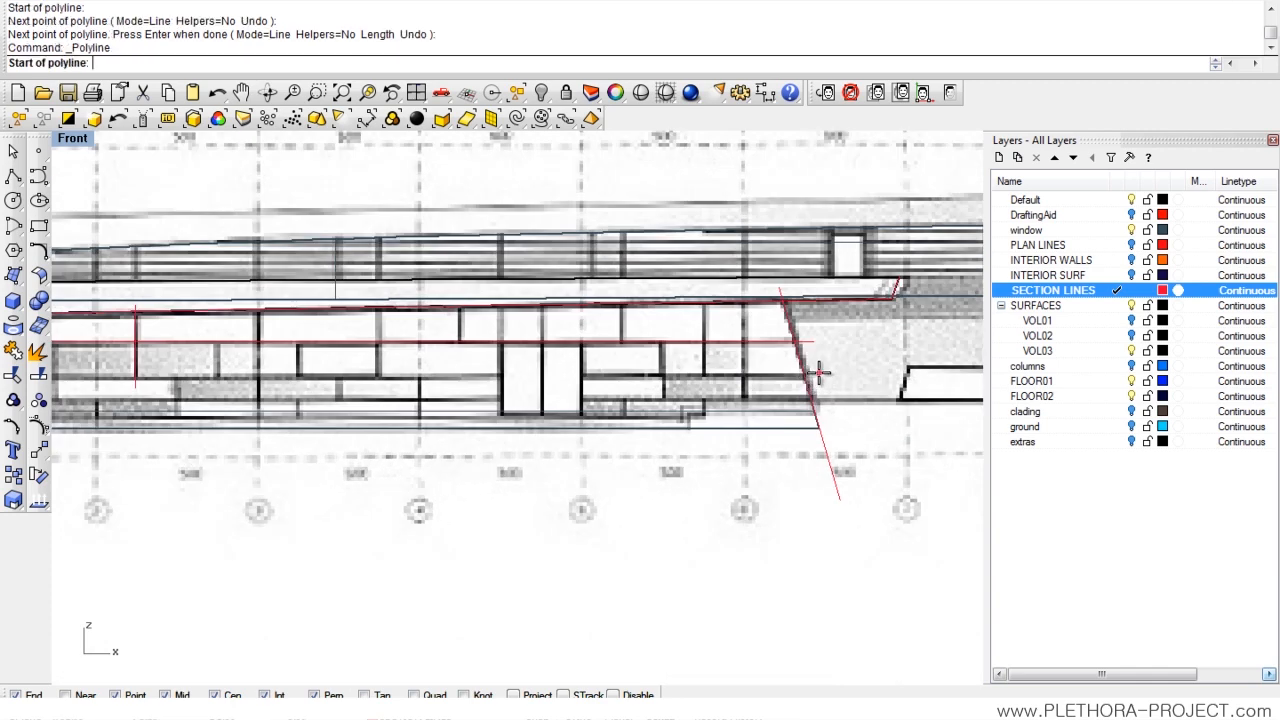
left_click(818, 375)
right_click_drag(195, 376, 428, 345)
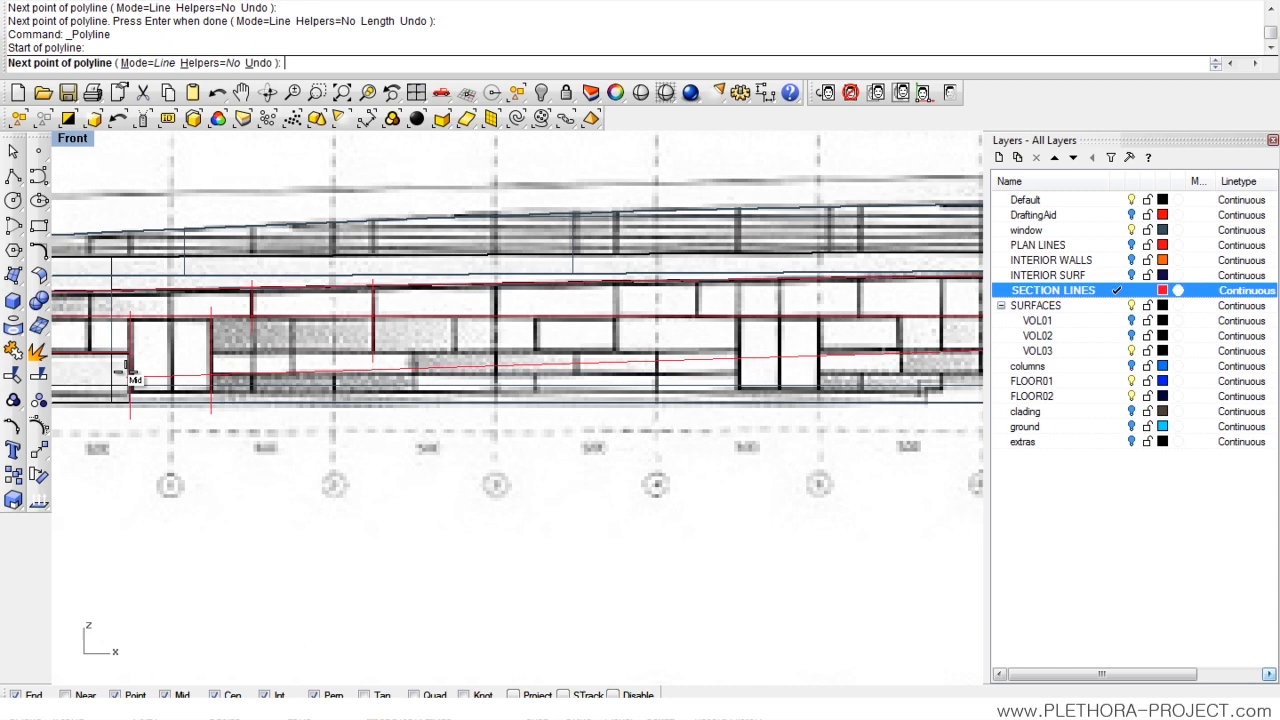
right_click(171, 362)
- Trace the second horizontal division with a polyline from the double door's near jamb to beyond the slanted end wall
right_click(168, 362)
left_click(132, 354)
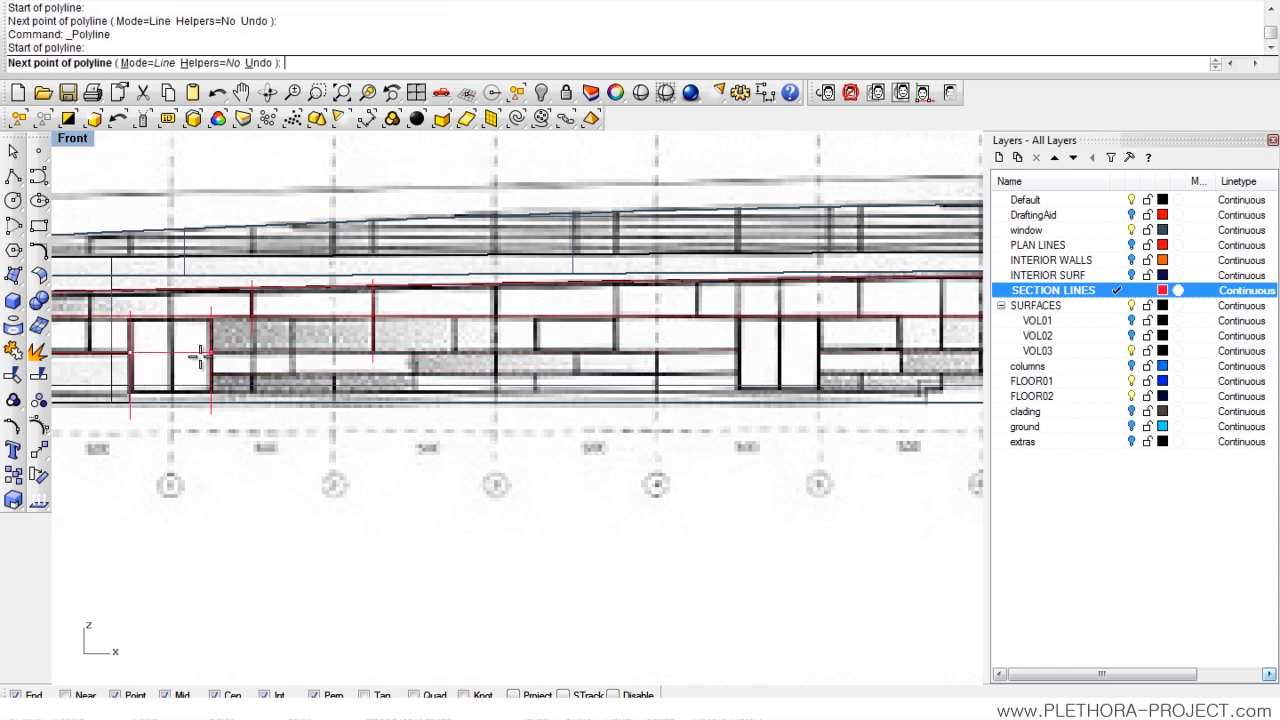
right_click_drag(516, 357, 536, 391)
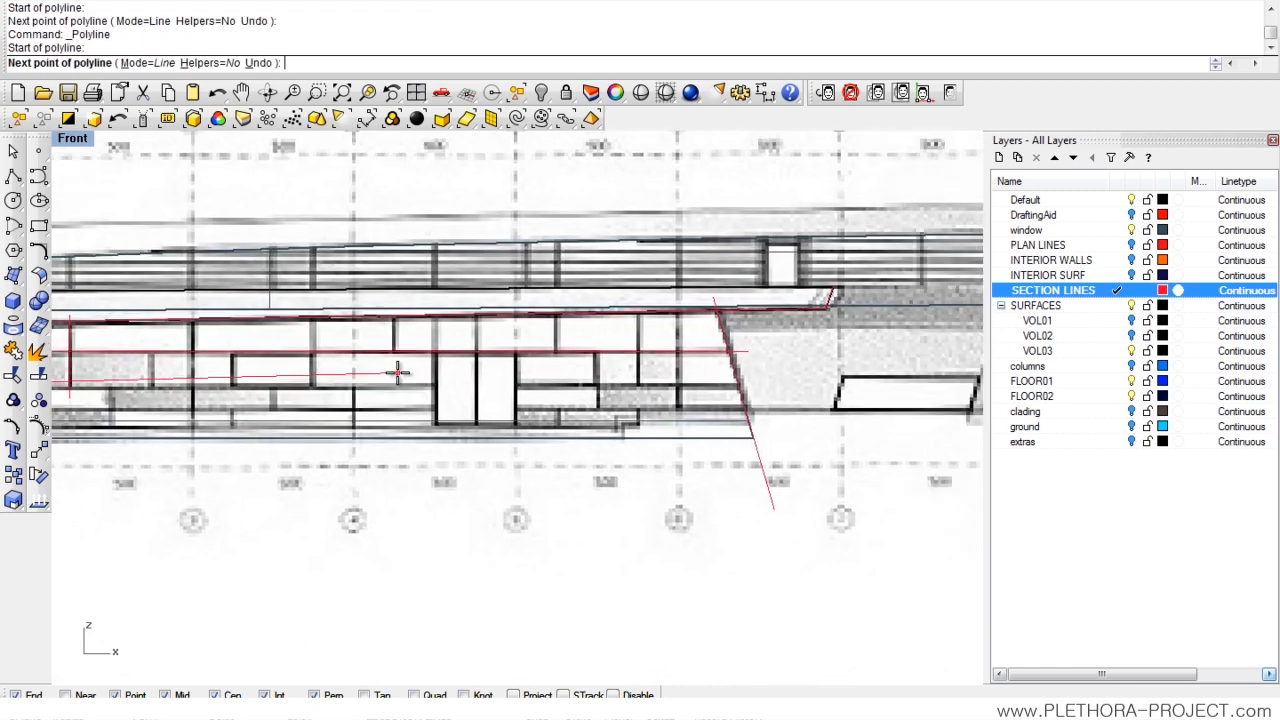
left_click(772, 389)
right_click(606, 432)
- Trace the third, lower horizontal division with a polyline from the double door's far jamb to beyond the slanted end wall
scroll(226, 383, "down", 2)
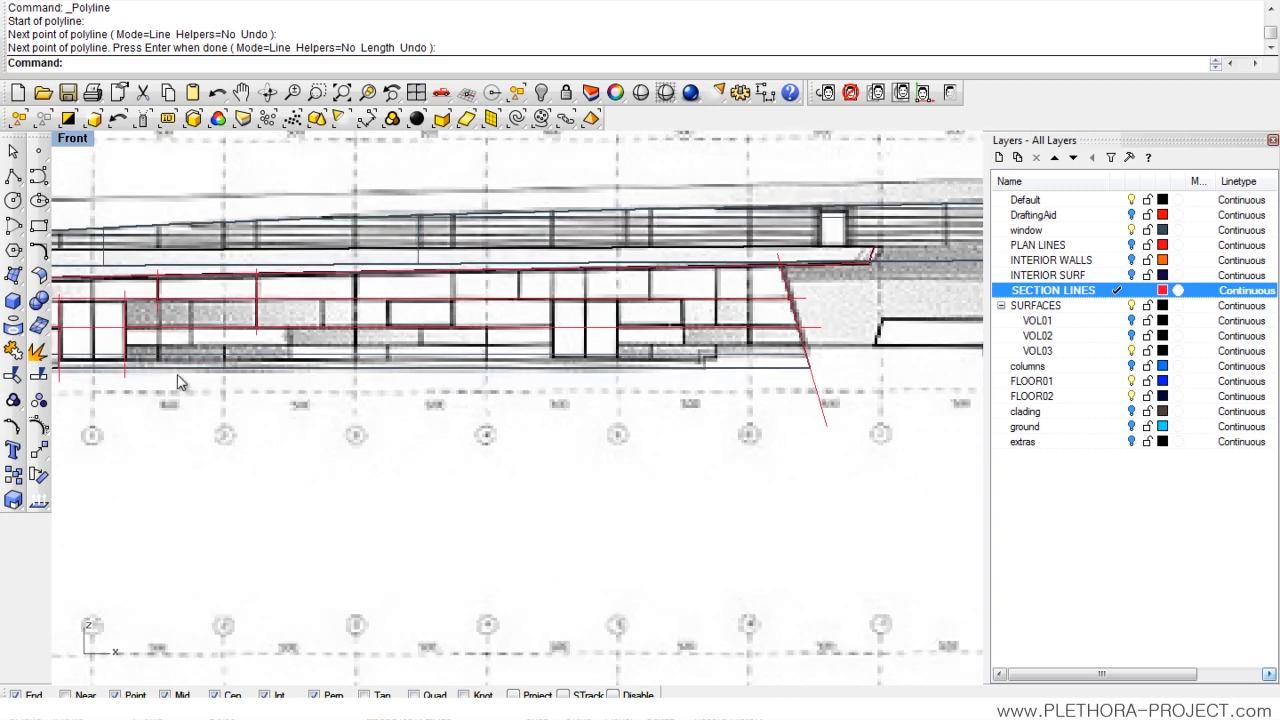
scroll(163, 364, "up", 2)
right_click(104, 337)
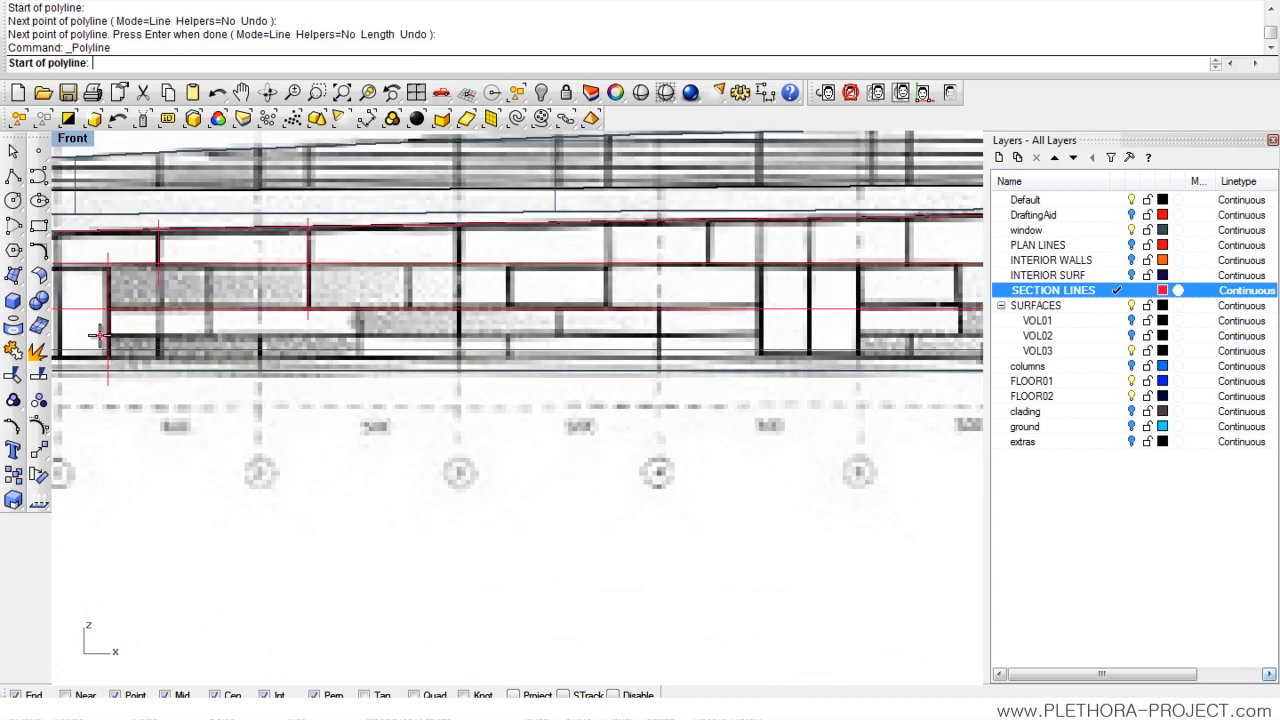
left_click(100, 335)
right_click_drag(669, 334, 376, 352)
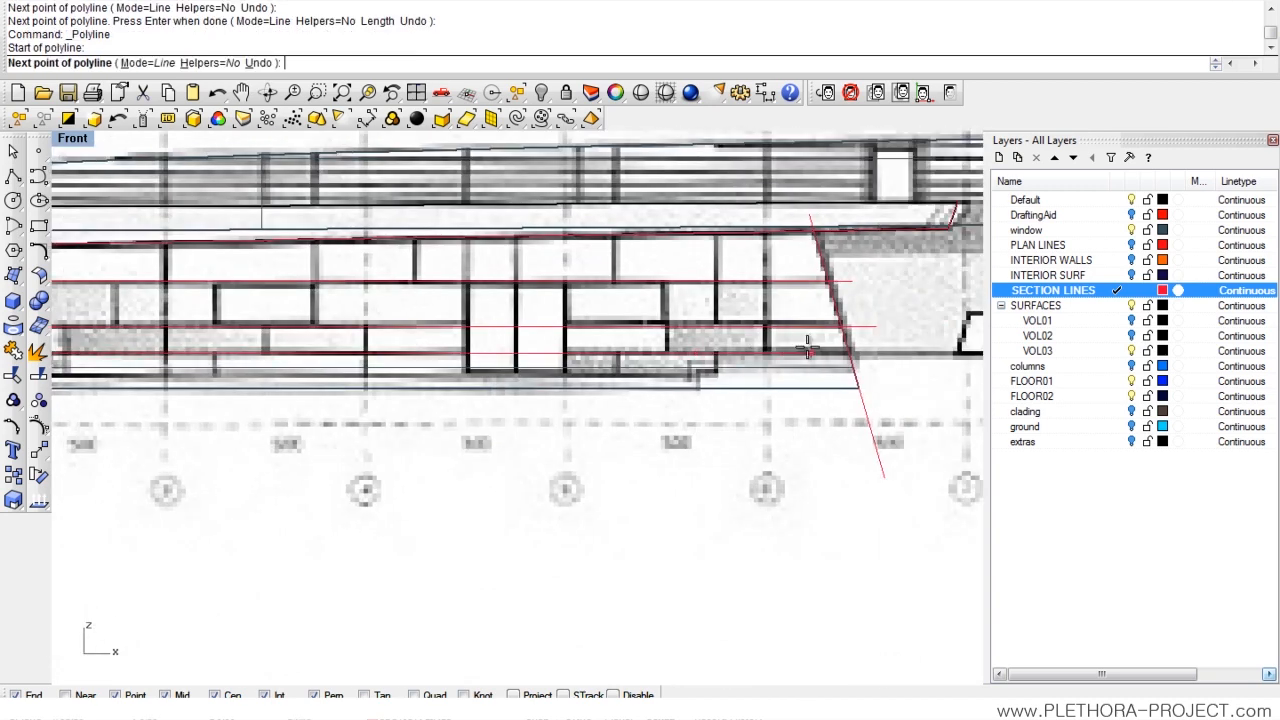
left_click(875, 358)
right_click(400, 360)
- Try to extend the slanted jog line between the upper and middle sills, using the opening's outline curves as boundaries
scroll(338, 330, "down", 3)
right_click_drag(310, 335, 462, 296)
scroll(402, 326, "down", 4)
scroll(346, 272, "up", 2)
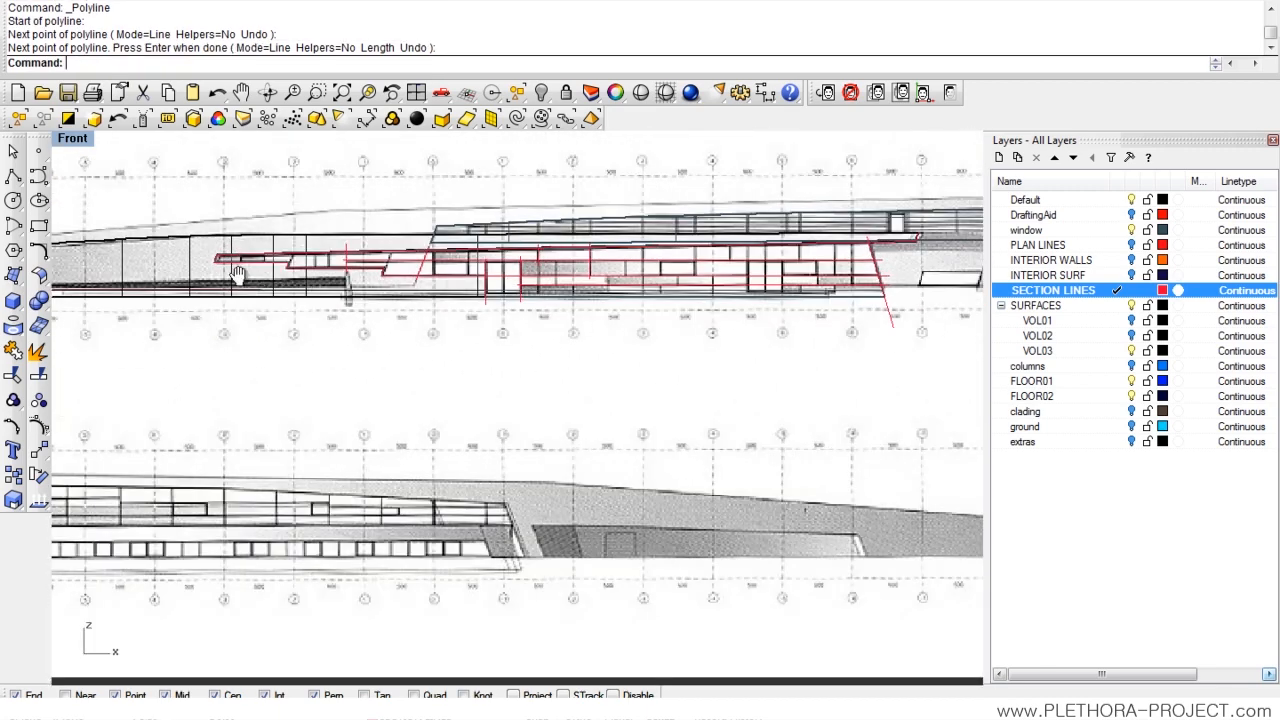
scroll(238, 275, "up", 3)
scroll(330, 250, "up", 4)
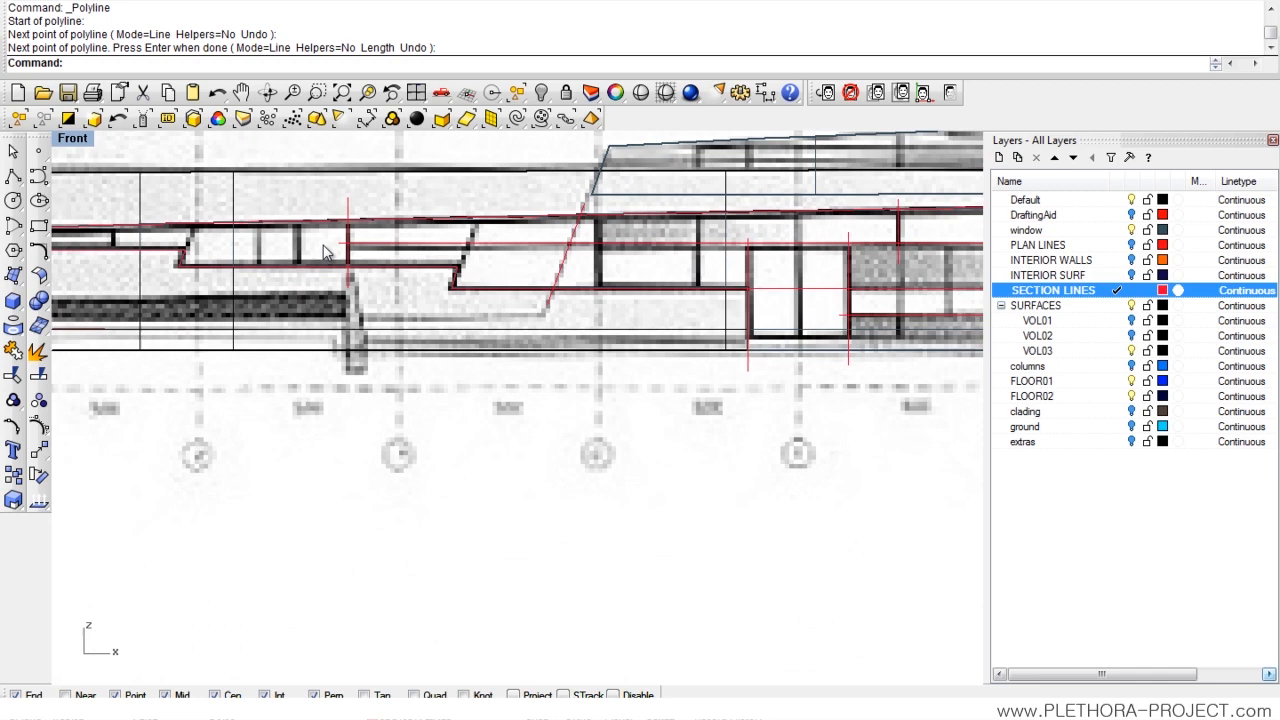
left_click(181, 259)
left_click(230, 319)
scroll(170, 289, "up", 4)
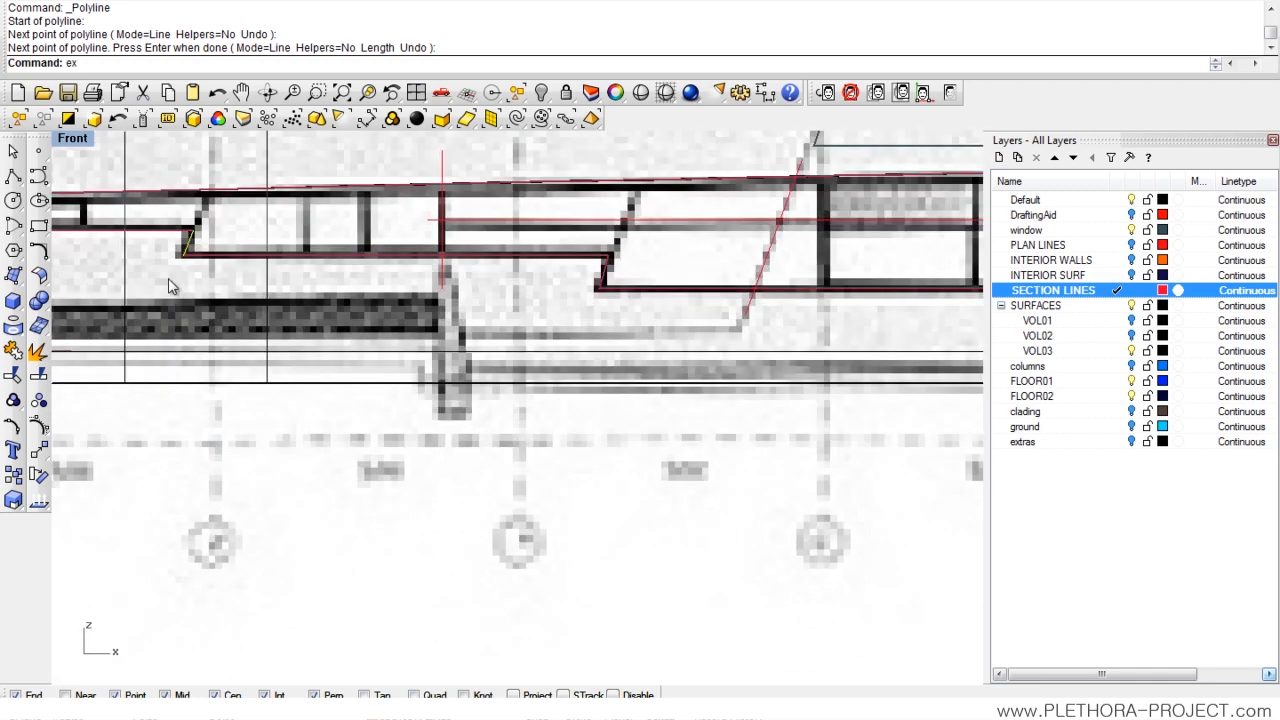
key("Return")
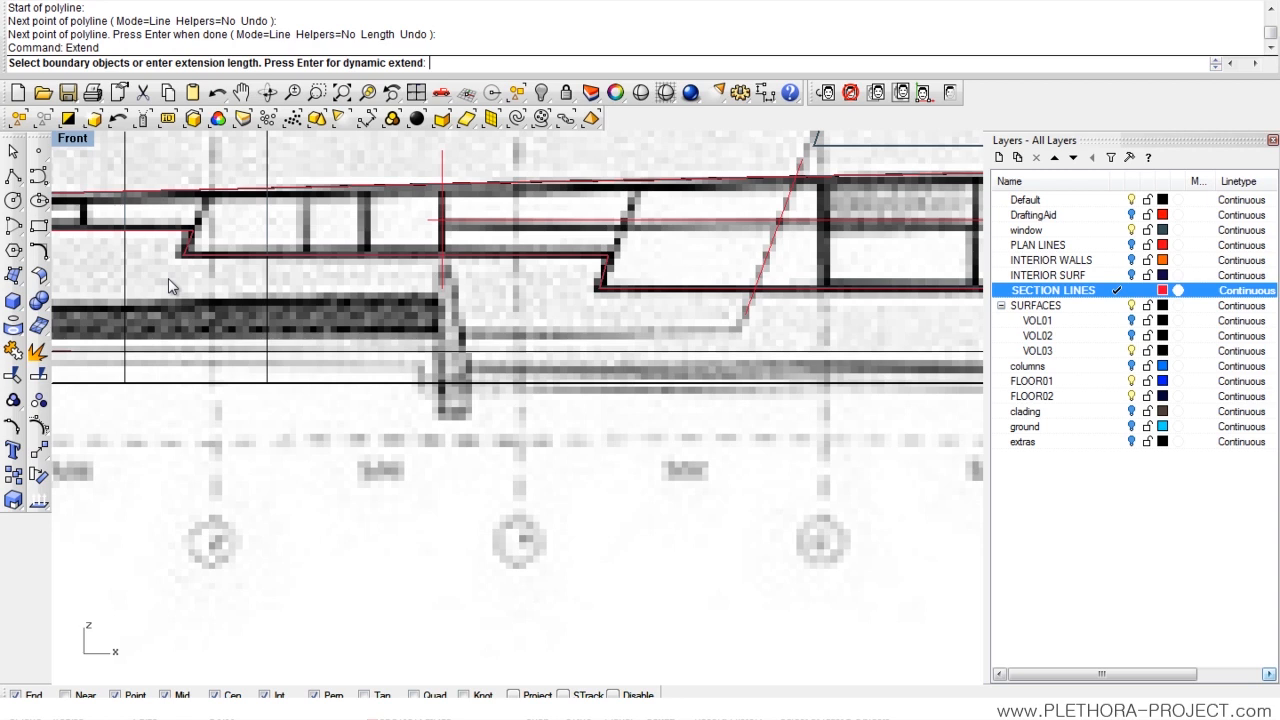
left_click(220, 193)
left_click(256, 236)
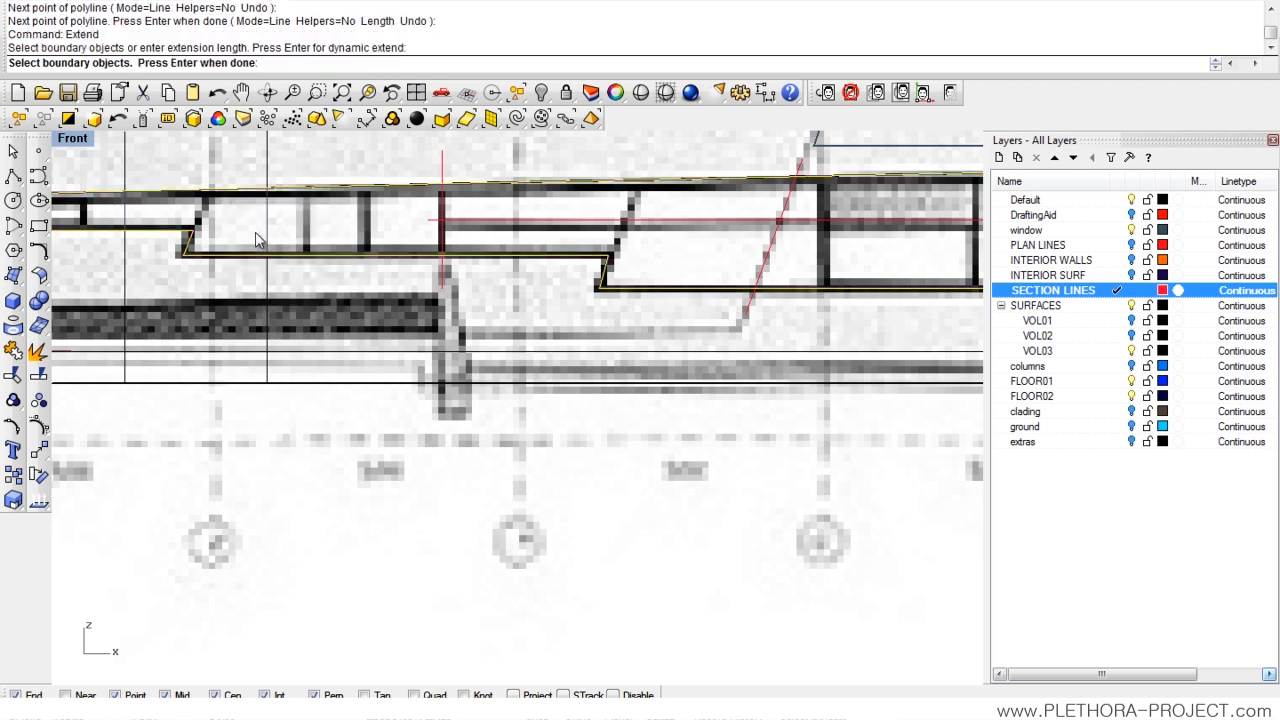
key("Return")
left_click(190, 243)
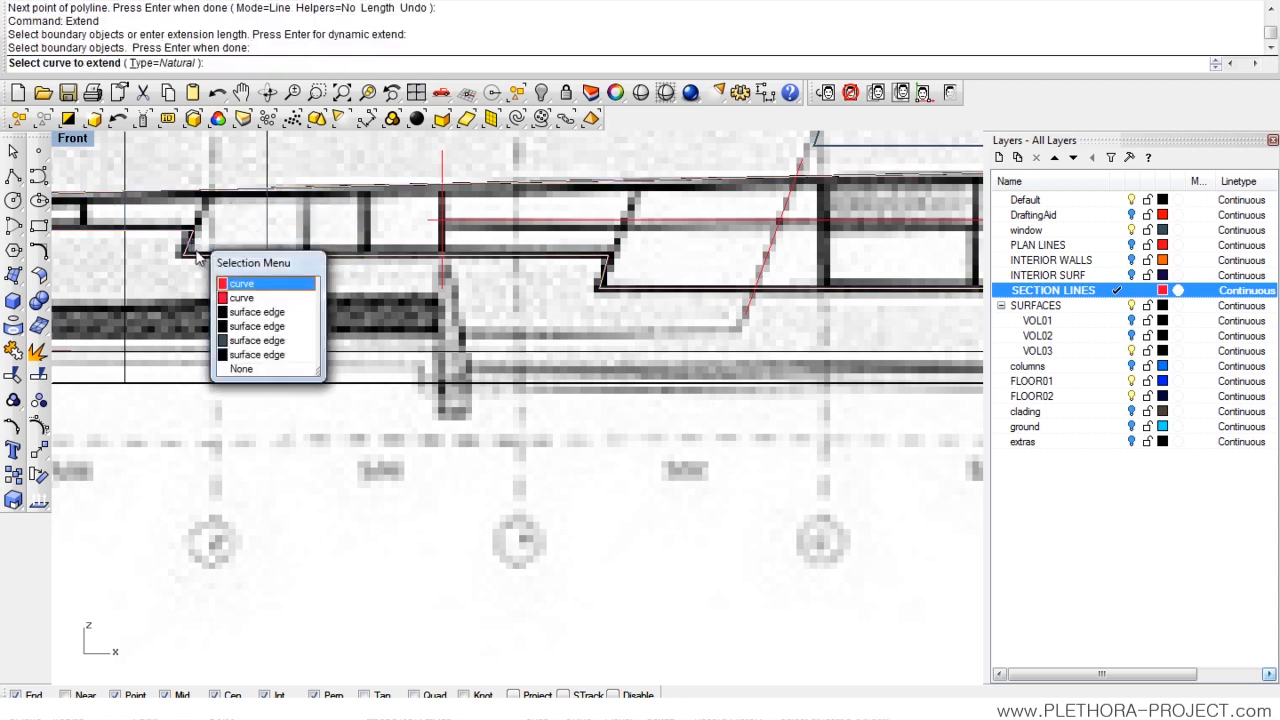
left_click(229, 290)
left_click(207, 247)
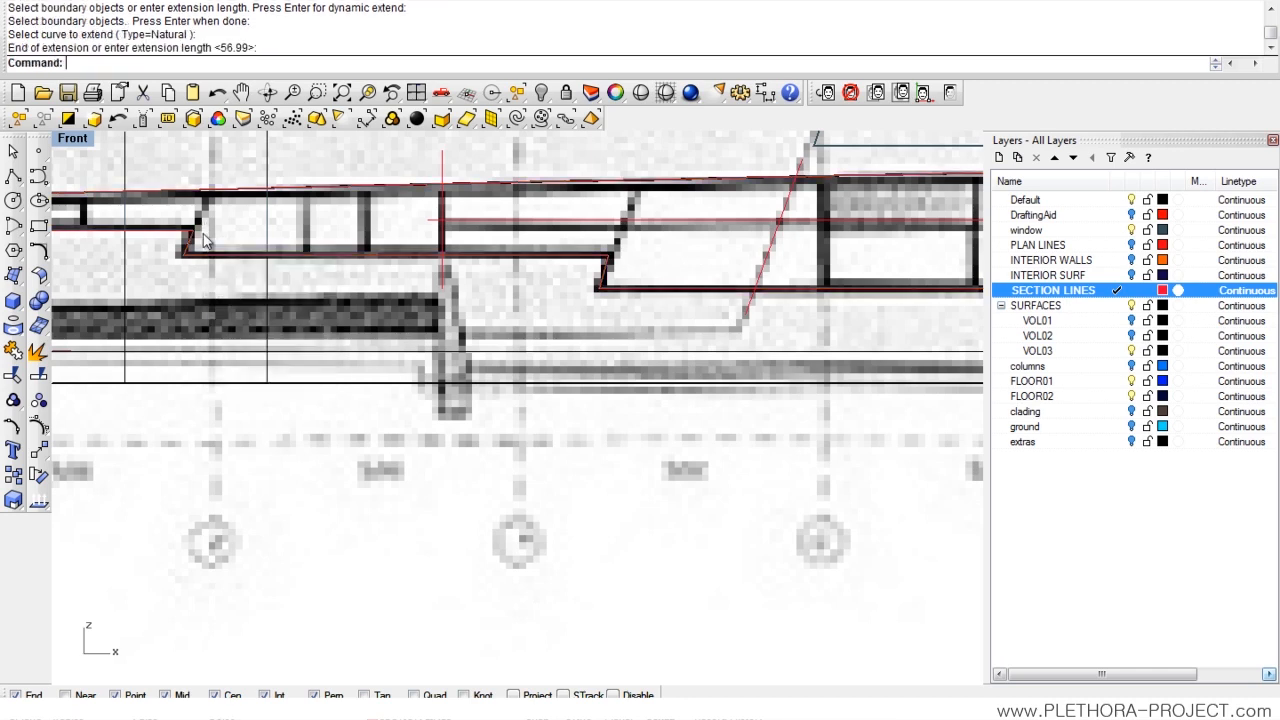
scroll(257, 286, "down", 2)
left_click(13, 177)
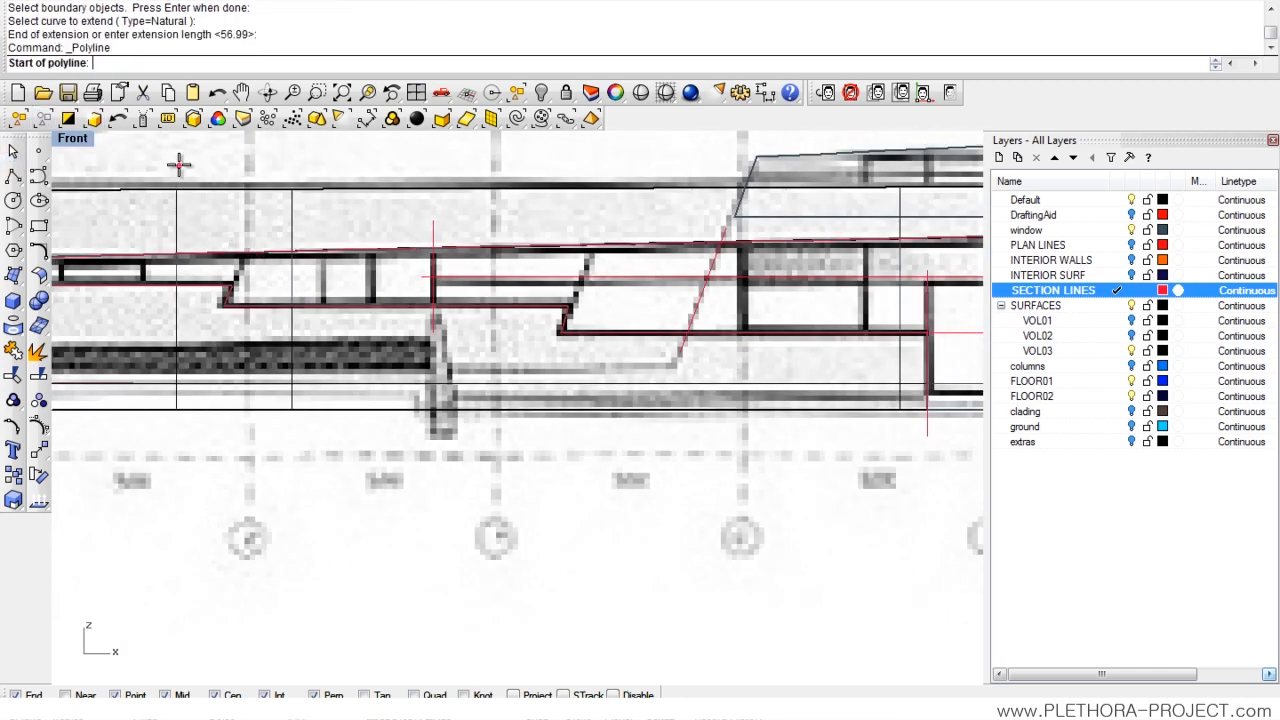
left_click(177, 163)
scroll(680, 180, "down", 2)
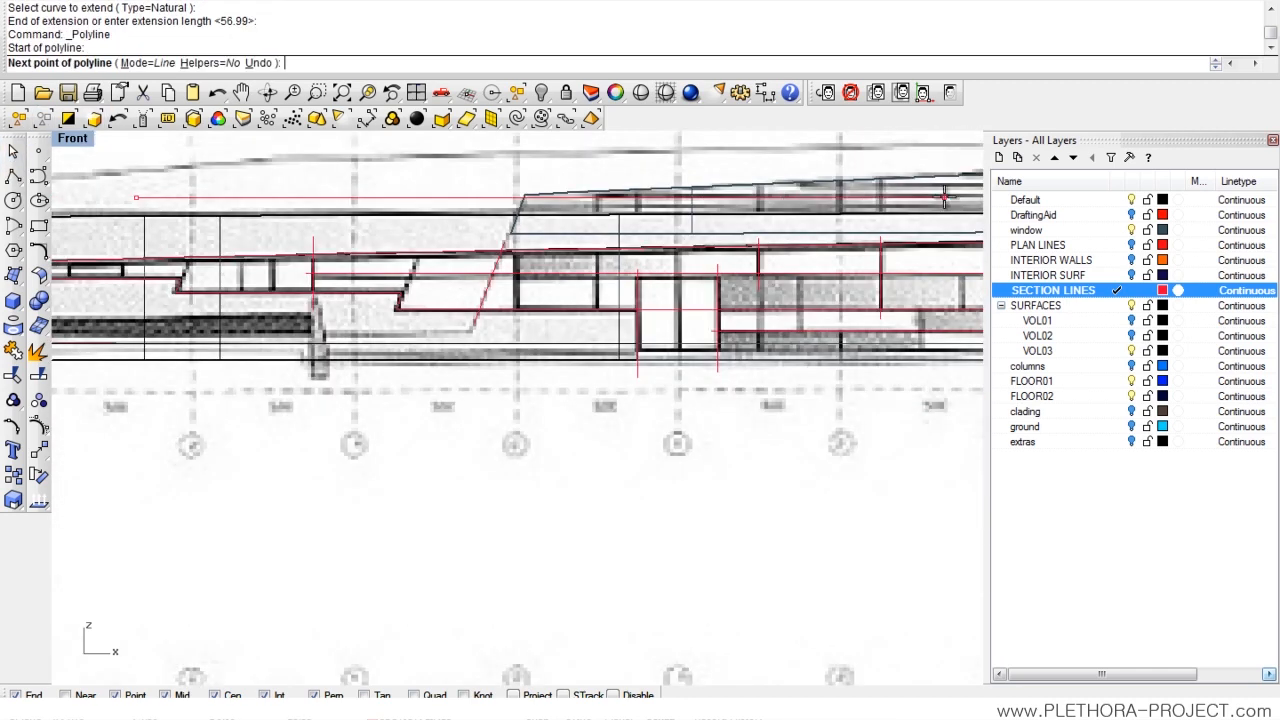
scroll(946, 203, "down", 2)
key("Escape")
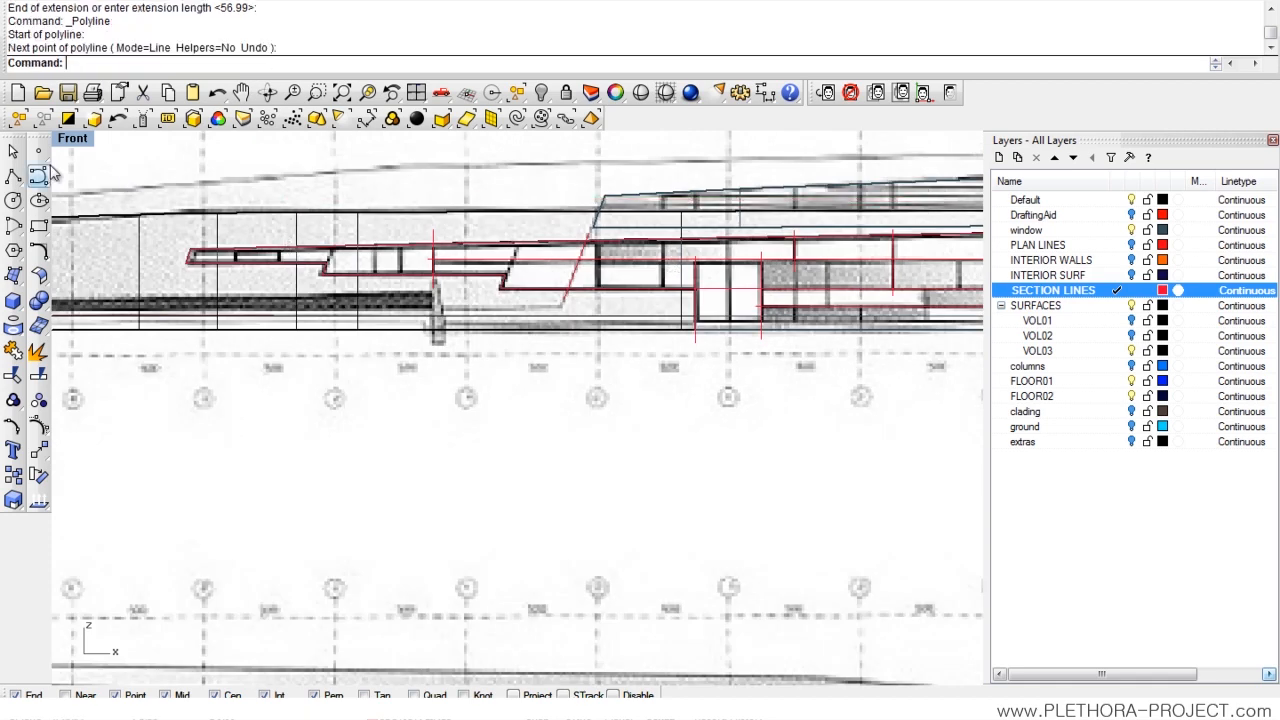
- Draw a long horizontal guide polyline above the building's main roof edge, spanning over both slanted sill jogs
left_click(13, 177)
left_click(205, 169)
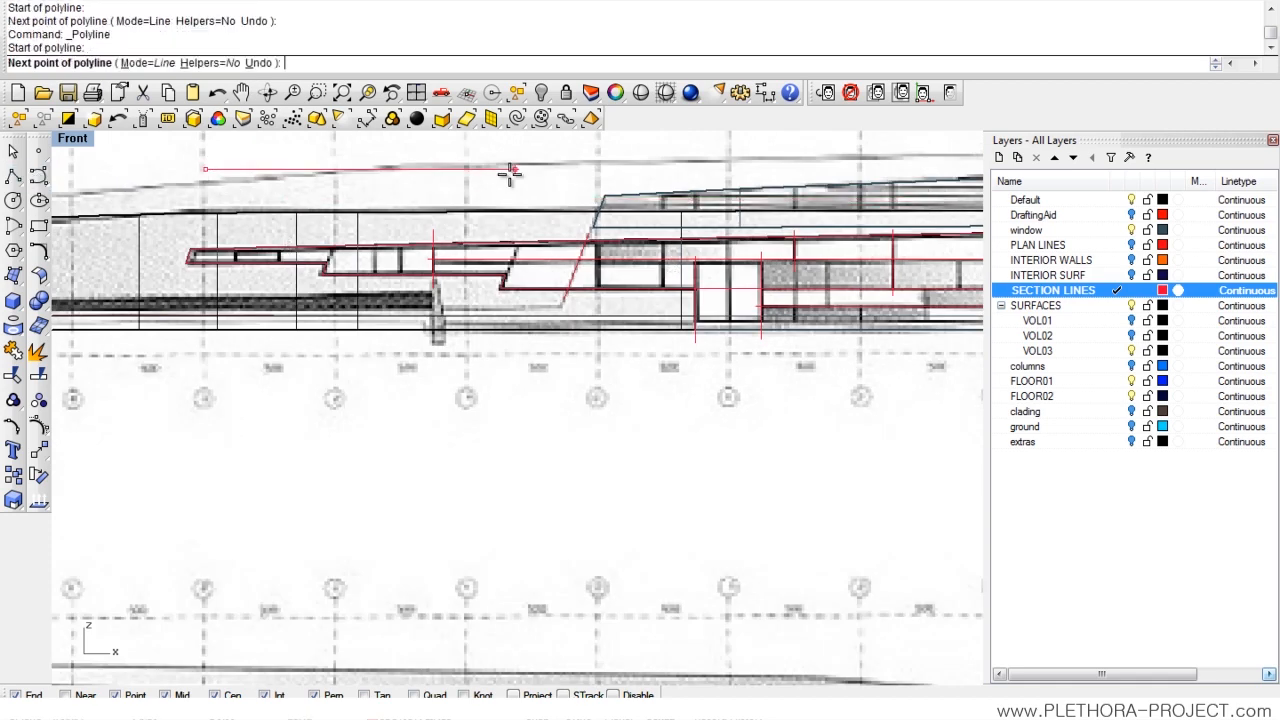
left_click(719, 157)
key("Return")
- Extend the slanted jog line between the upper and middle sills up to the horizontal guide line above
scroll(236, 280, "up", 3)
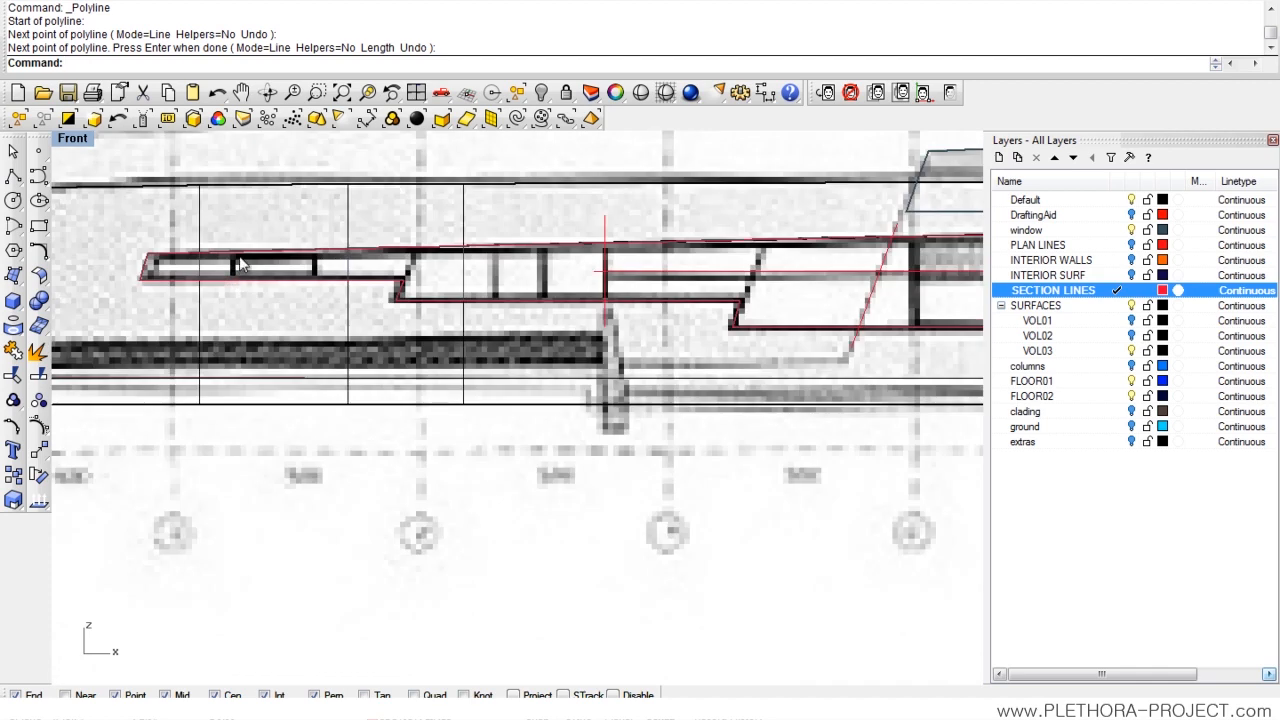
type("Extend")
key("Return")
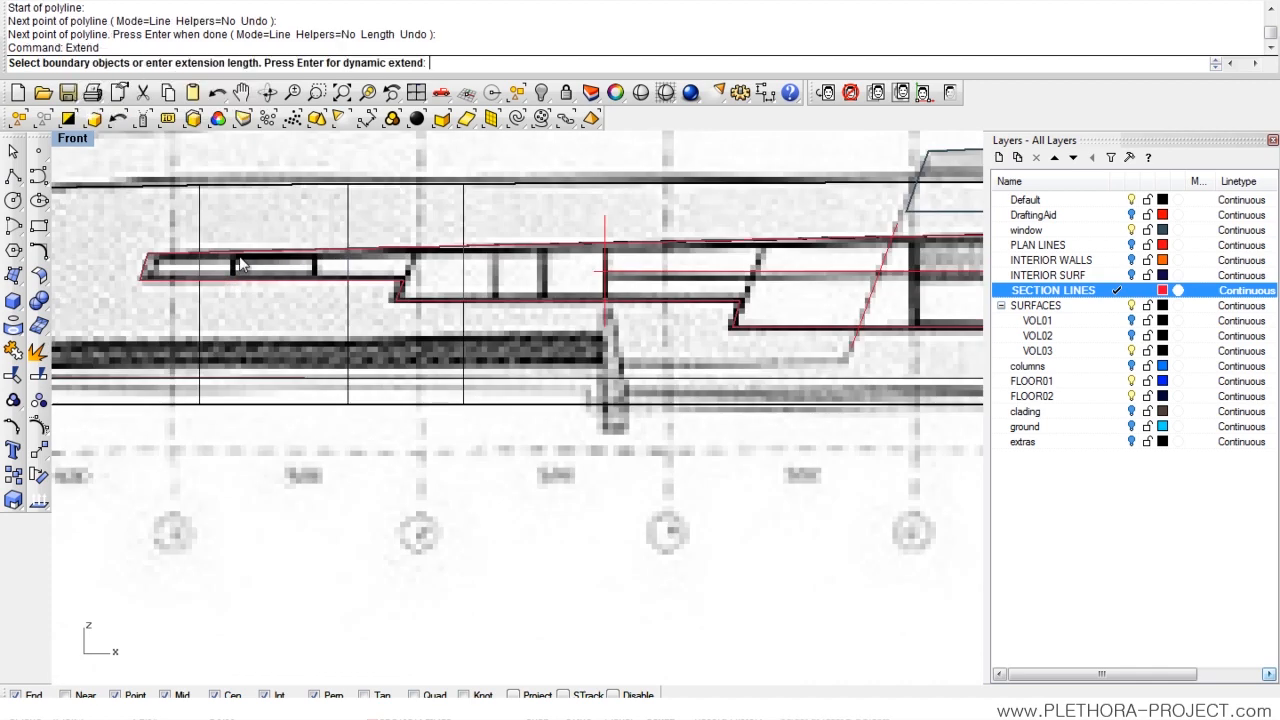
scroll(393, 221, "down", 11)
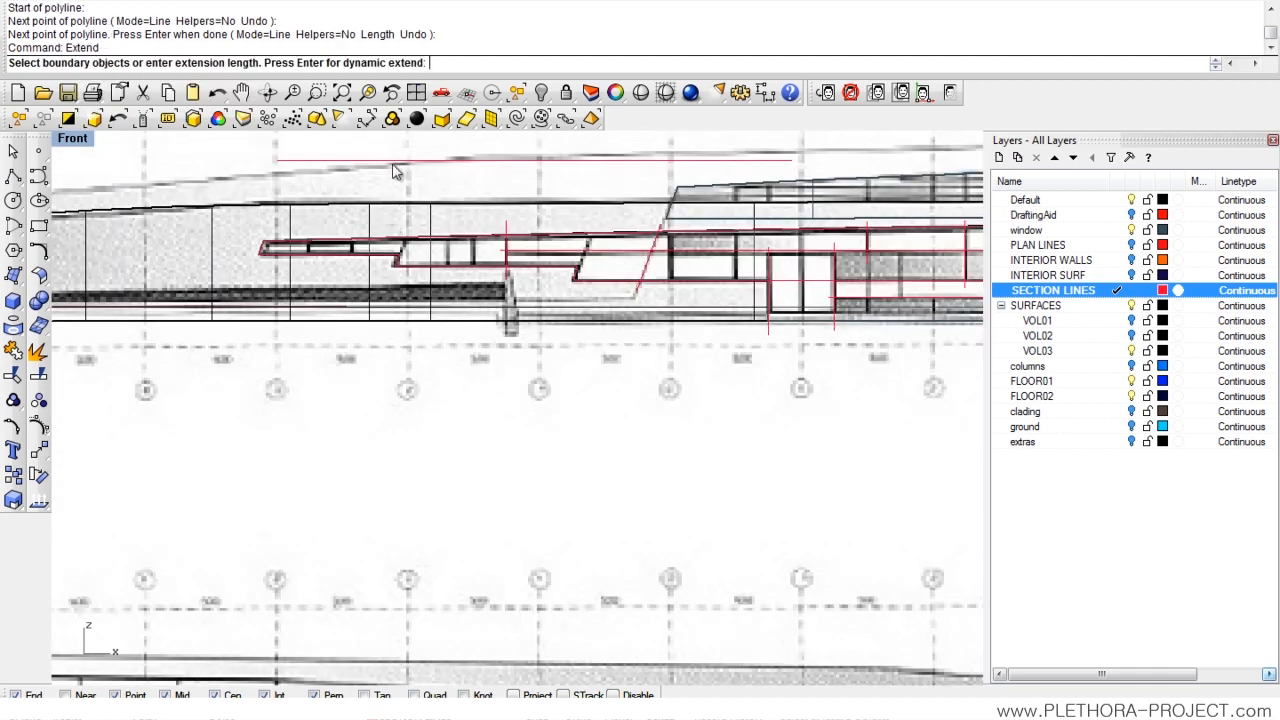
left_click(393, 164)
scroll(310, 235, "up", 9)
key("Return")
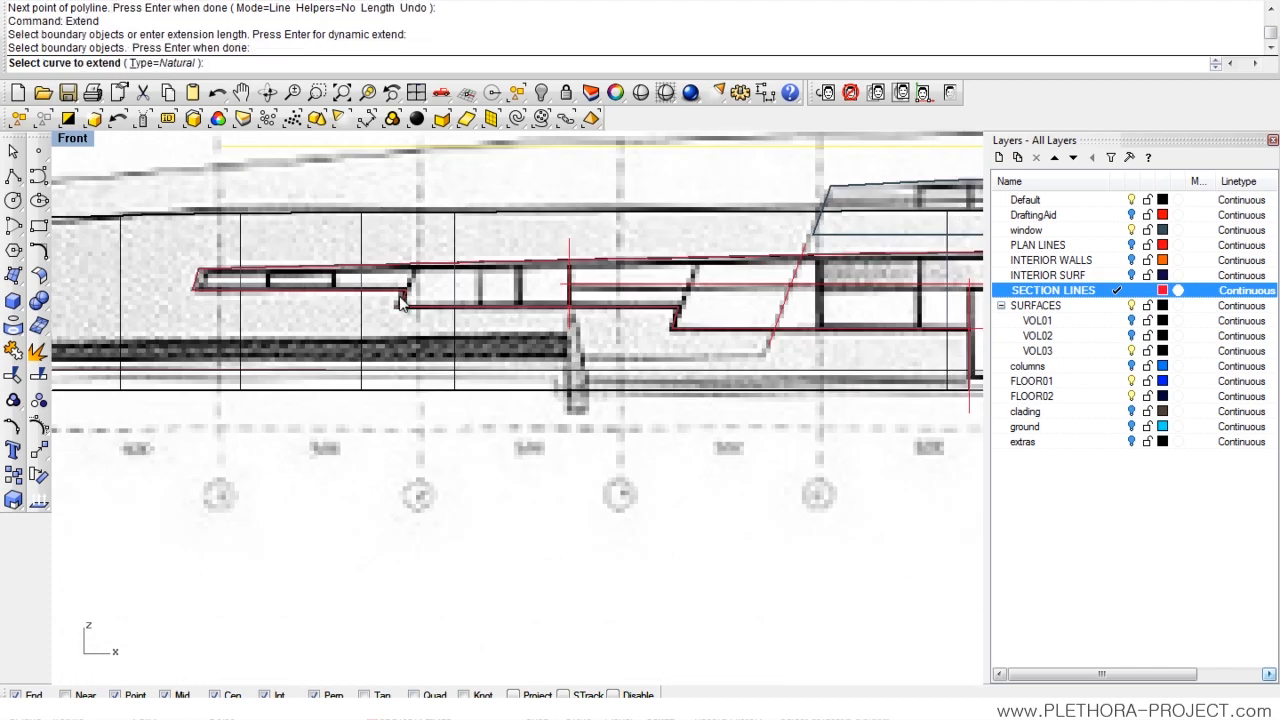
left_click(400, 303)
left_click(446, 345)
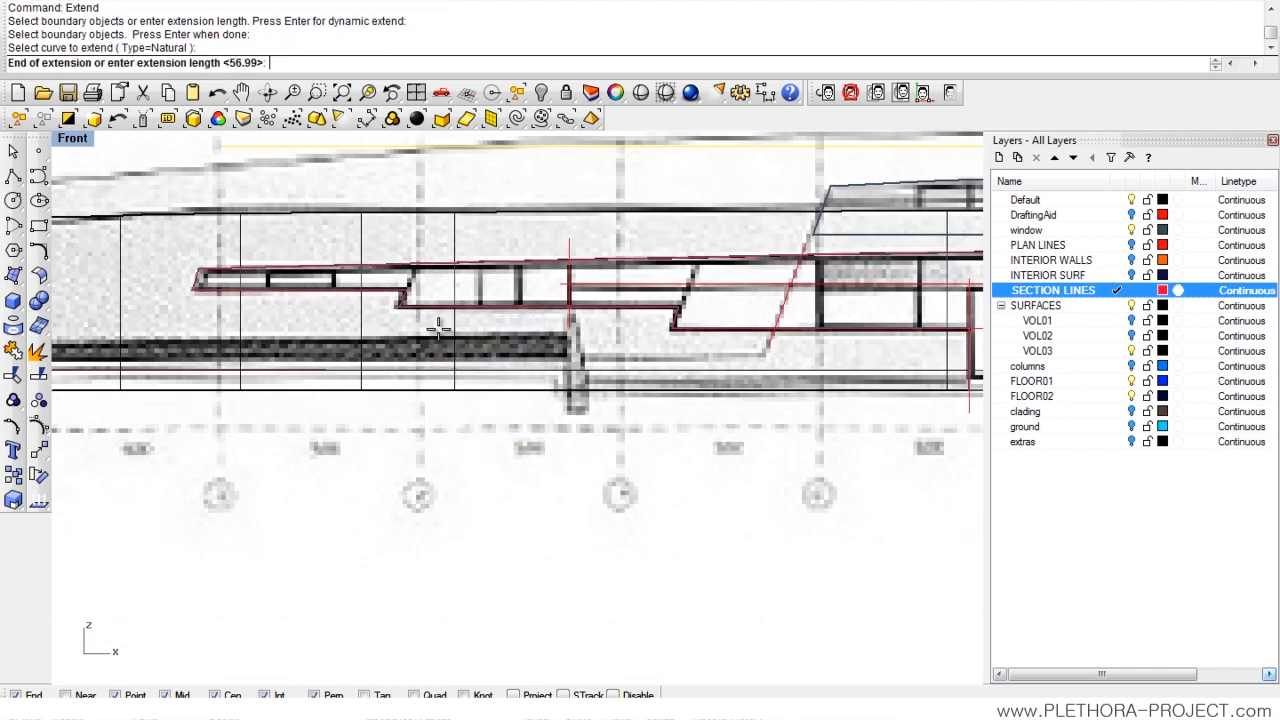
left_click(464, 148)
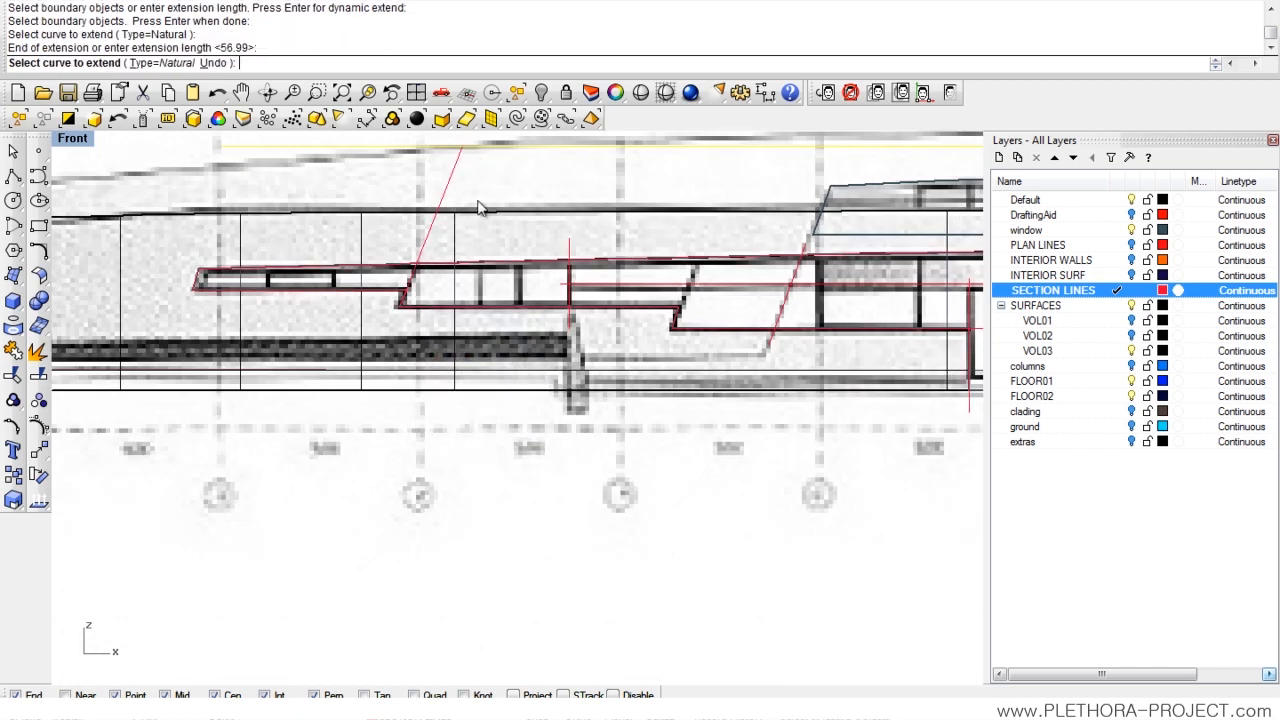
right_click_drag(520, 212, 373, 247)
right_click_drag(489, 299, 412, 317)
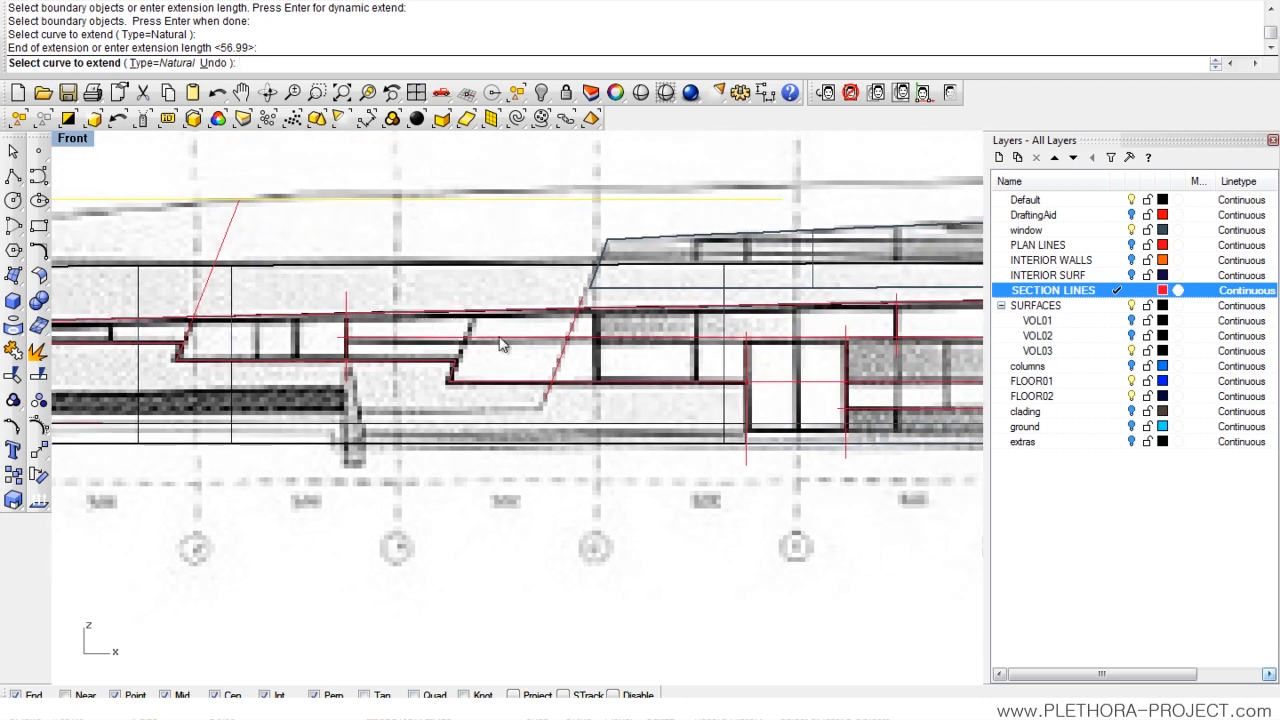
key("Return")
- Extend the slanted jog line between the middle and lower sills up to the same horizontal guide line
key("Return")
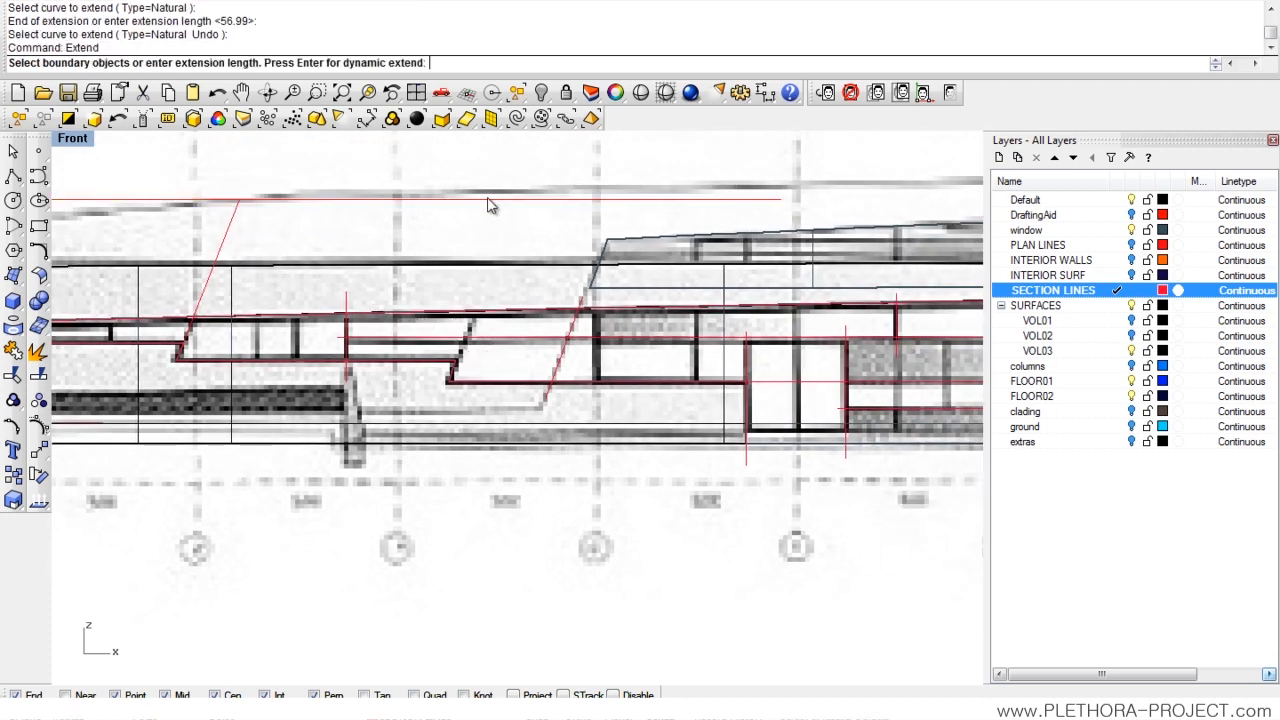
left_click(500, 197)
key("Return")
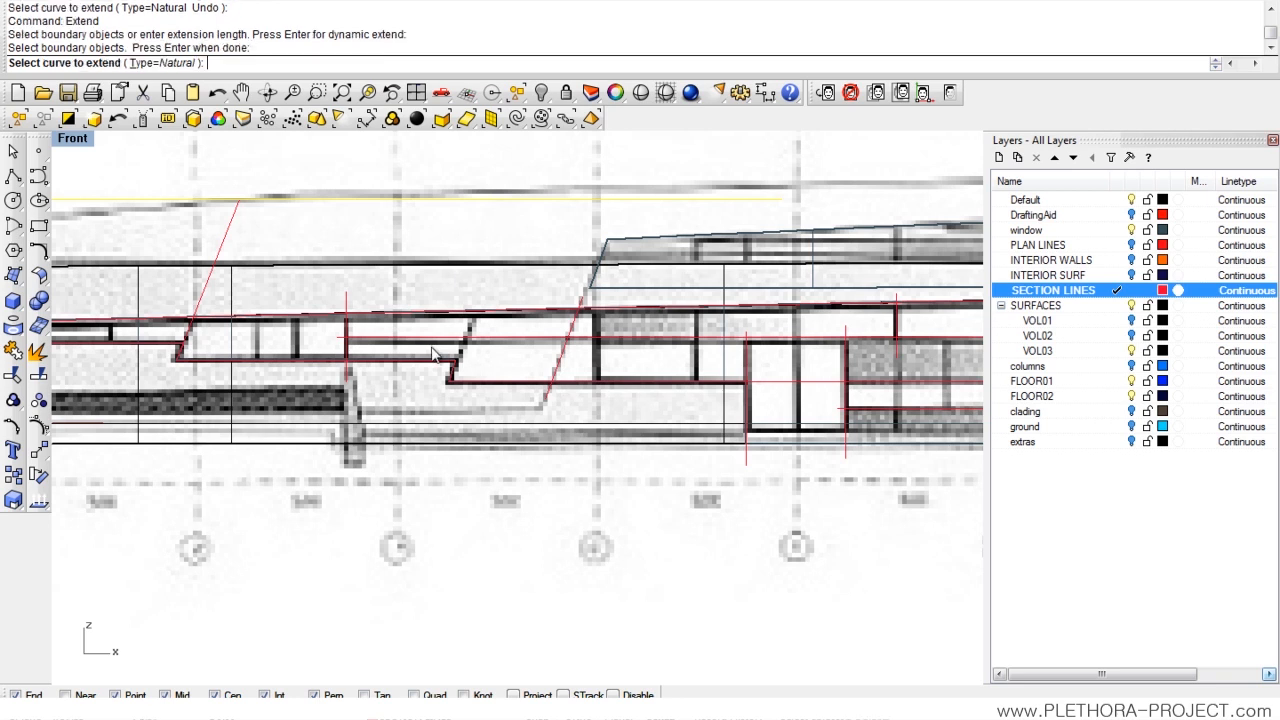
left_click(457, 372)
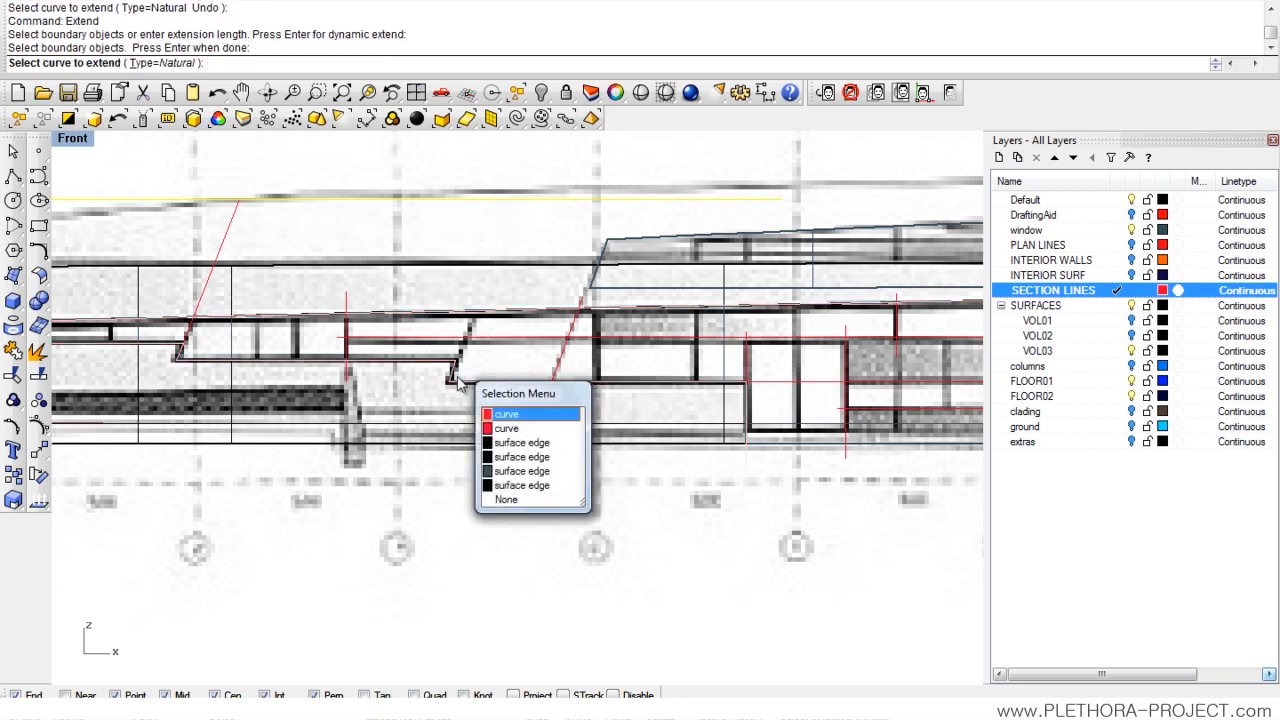
left_click(505, 430)
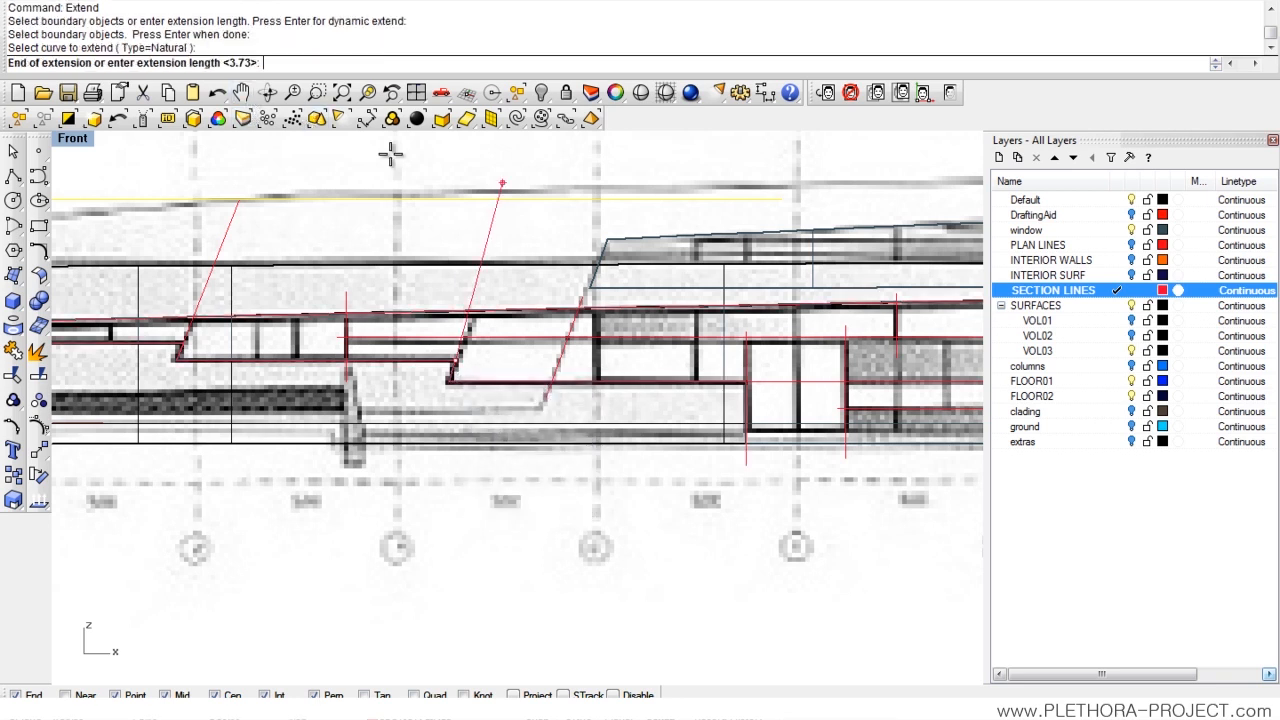
left_click(492, 200)
key("Return")
- Hide the background elevation drawing and examine the traced section lines along the recessed glazing
right_click_drag(564, 317, 482, 312)
scroll(465, 275, "down", 2)
scroll(653, 240, "down", 4)
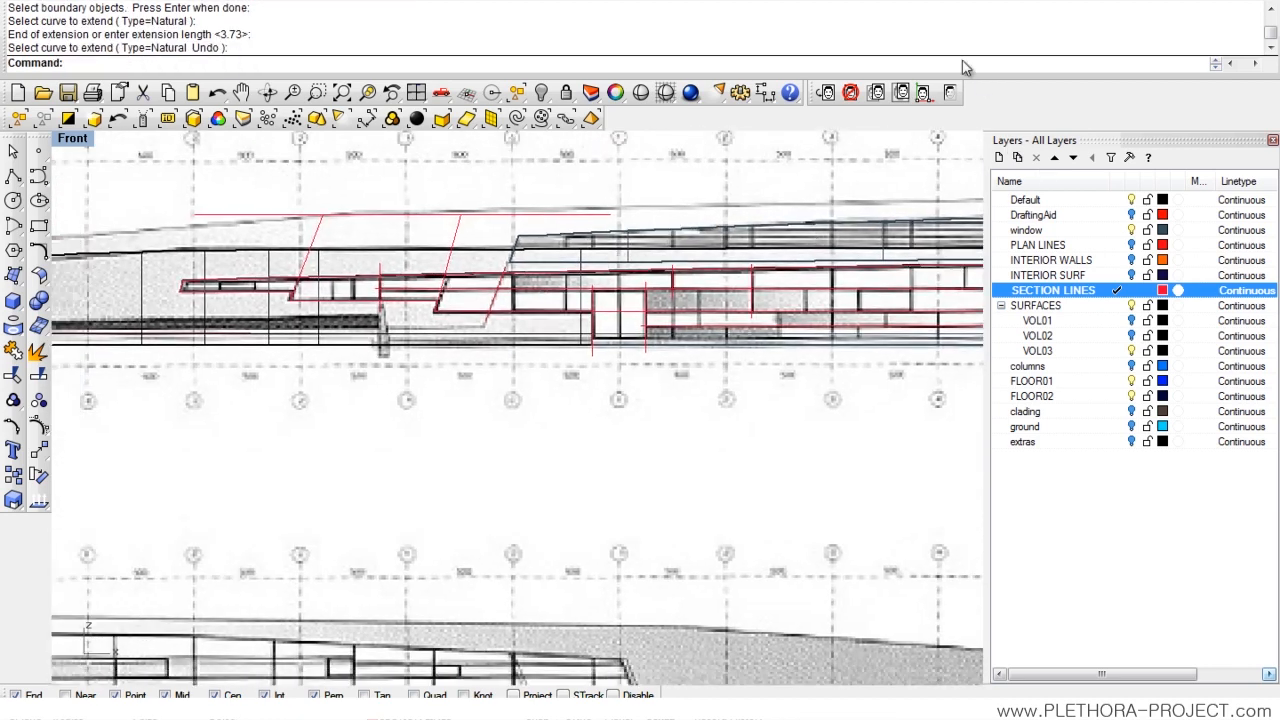
left_click(952, 93)
scroll(486, 328, "down", 3)
scroll(228, 280, "down", 2)
scroll(266, 249, "up", 2)
scroll(411, 286, "up", 6)
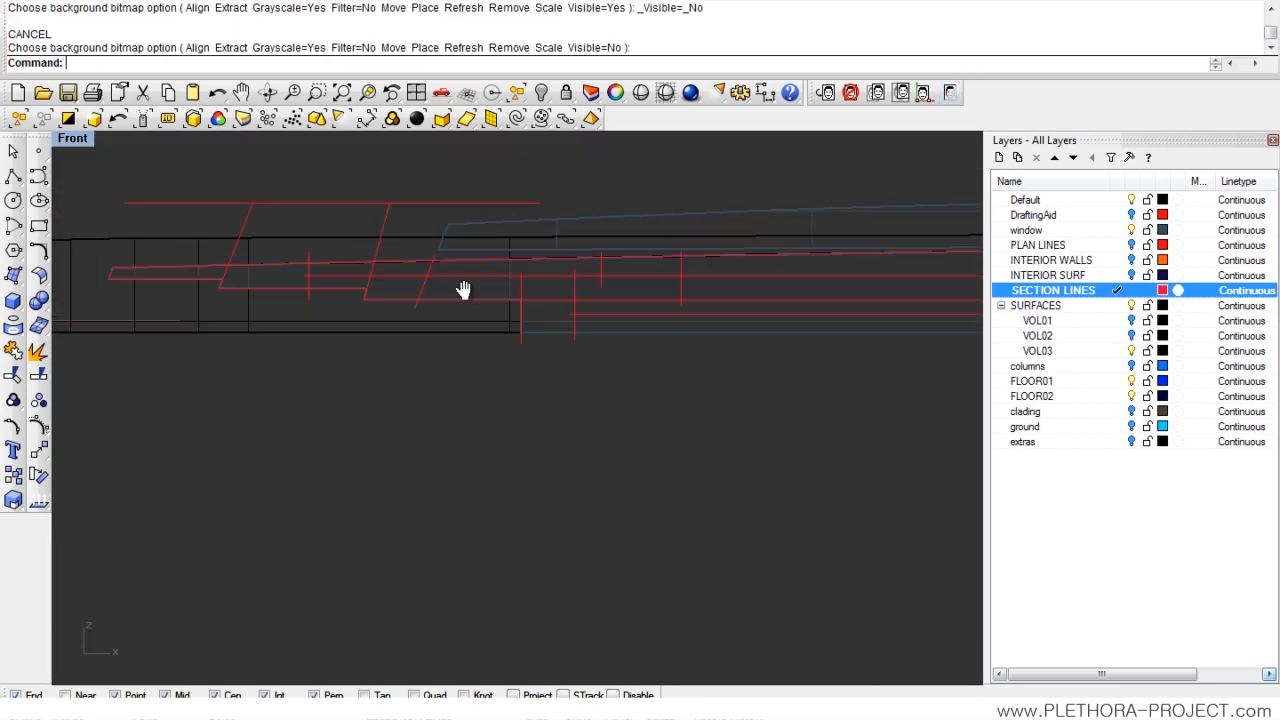
scroll(410, 293, "up", 2)
right_click_drag(410, 293, 617, 270)
scroll(430, 272, "down", 6)
scroll(297, 315, "up", 4)
right_click_drag(308, 275, 321, 311)
right_click_drag(513, 330, 399, 320)
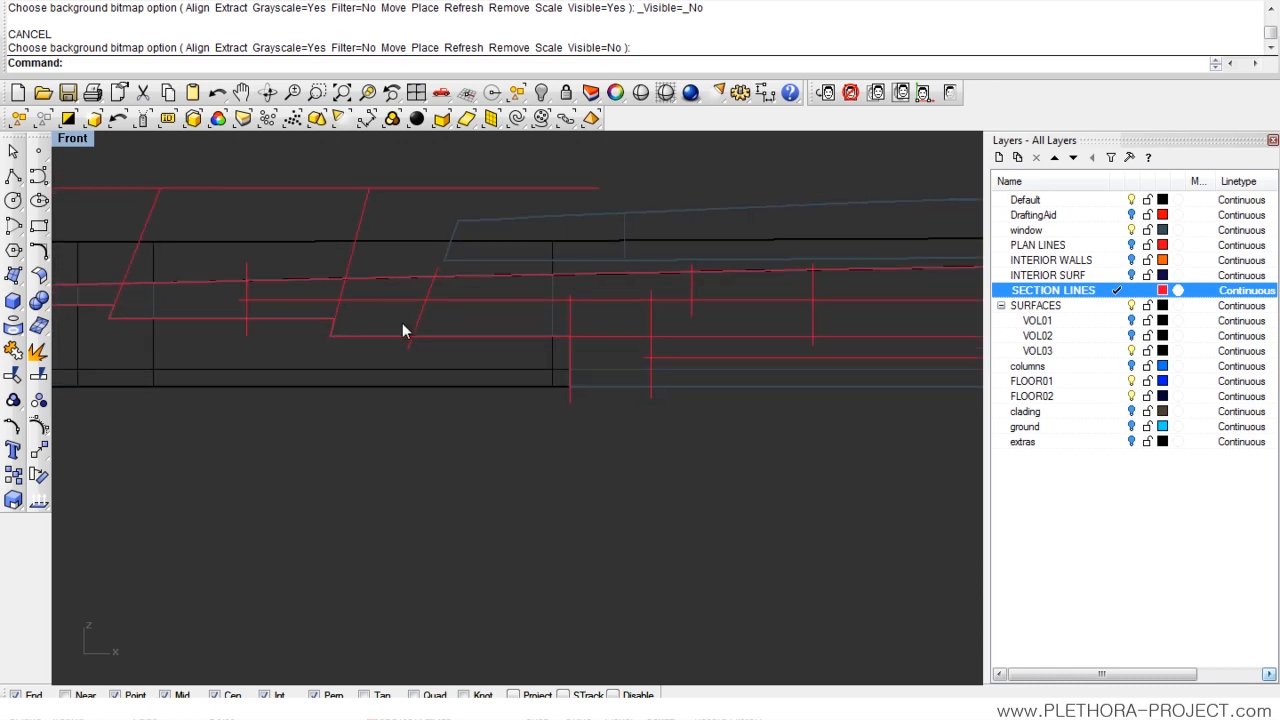
mouse_move(634, 303)
right_mouse_down()
mouse_move(431, 286)
mouse_move(317, 252)
right_mouse_up()
scroll(582, 293, "down", 6)
scroll(333, 222, "up", 4)
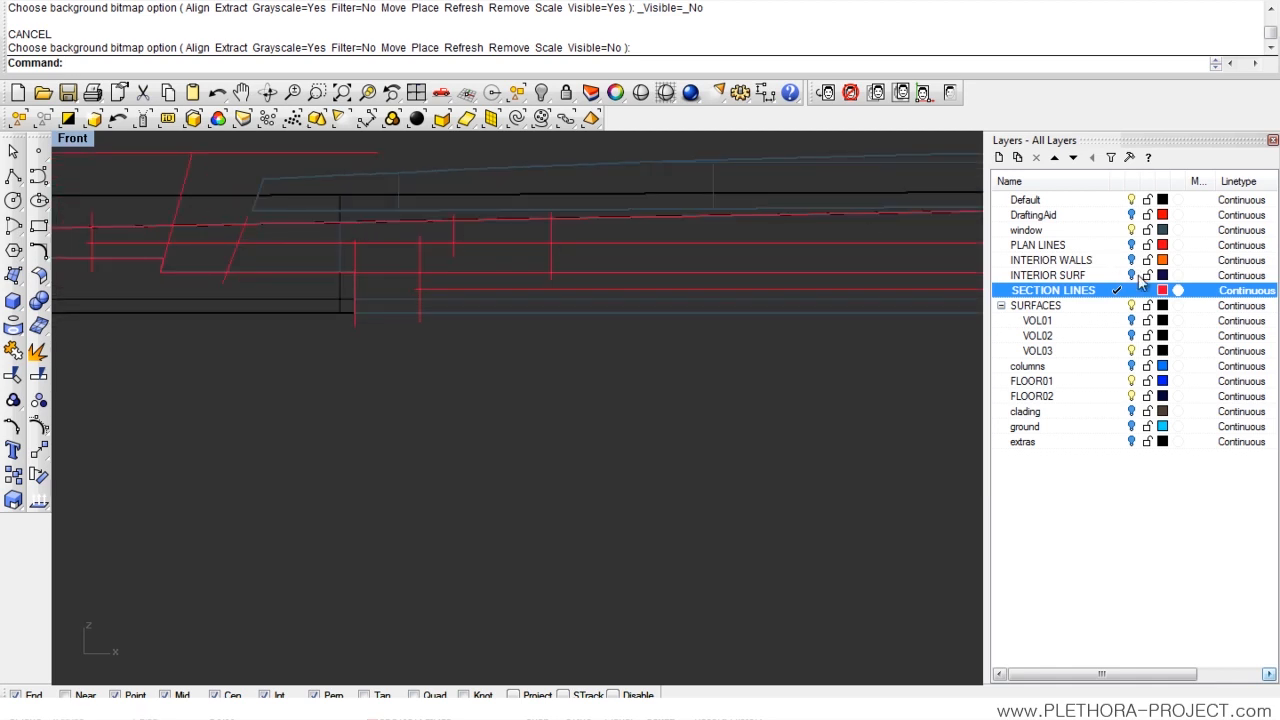
right_click_drag(269, 302, 433, 292)
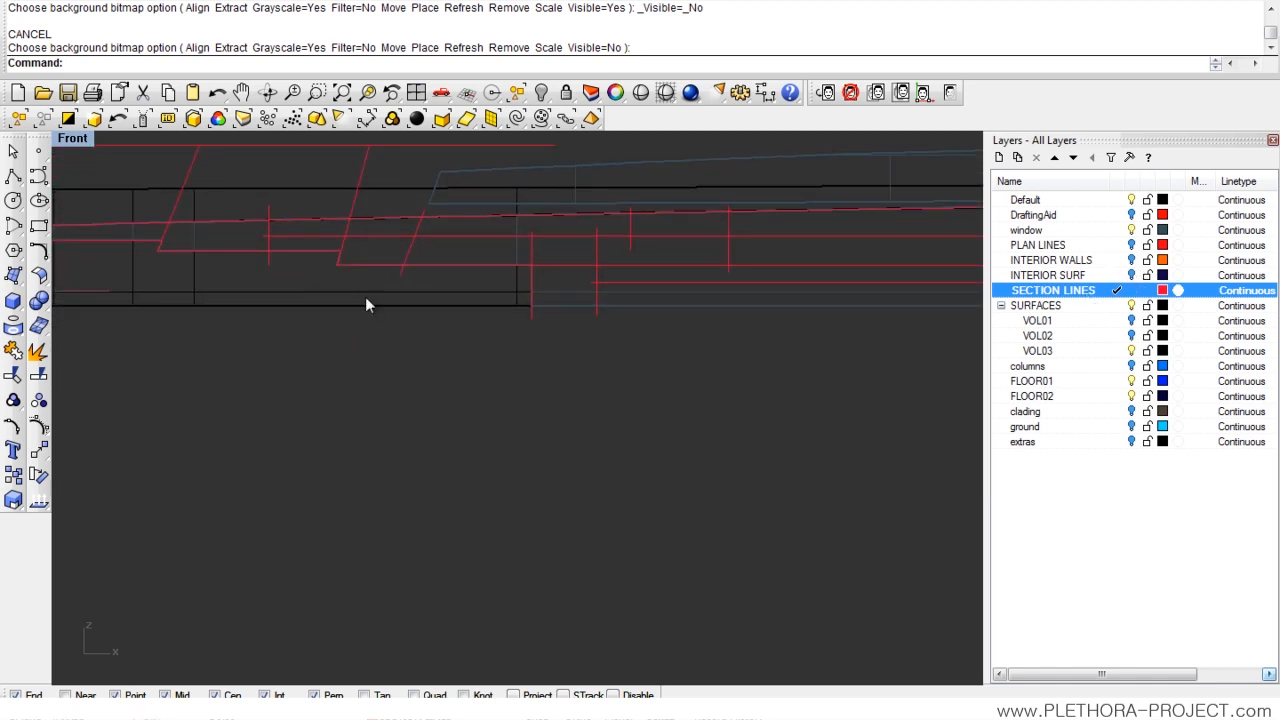
right_click_drag(565, 316, 611, 324)
scroll(545, 361, "down", 2)
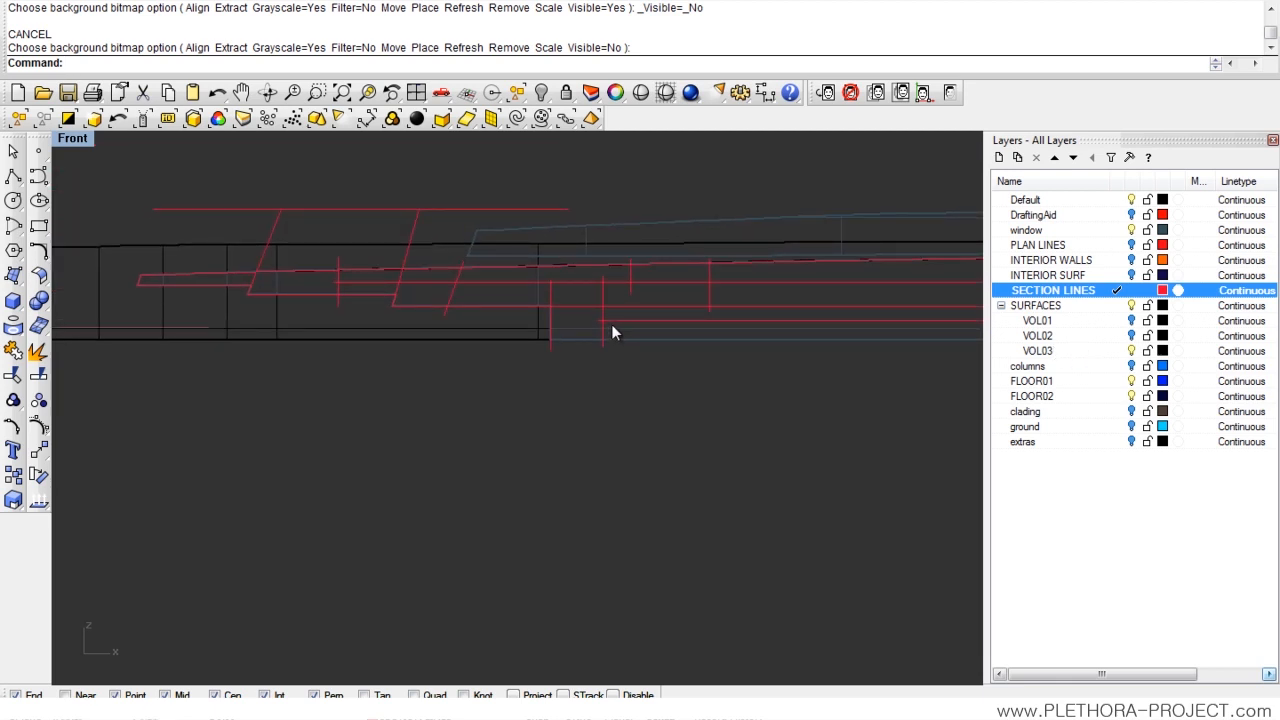
right_click_drag(586, 349, 551, 289)
scroll(520, 310, "down", 5)
scroll(483, 317, "up", 7)
right_click_drag(473, 313, 500, 296)
scroll(531, 245, "down", 5)
scroll(507, 291, "up", 4)
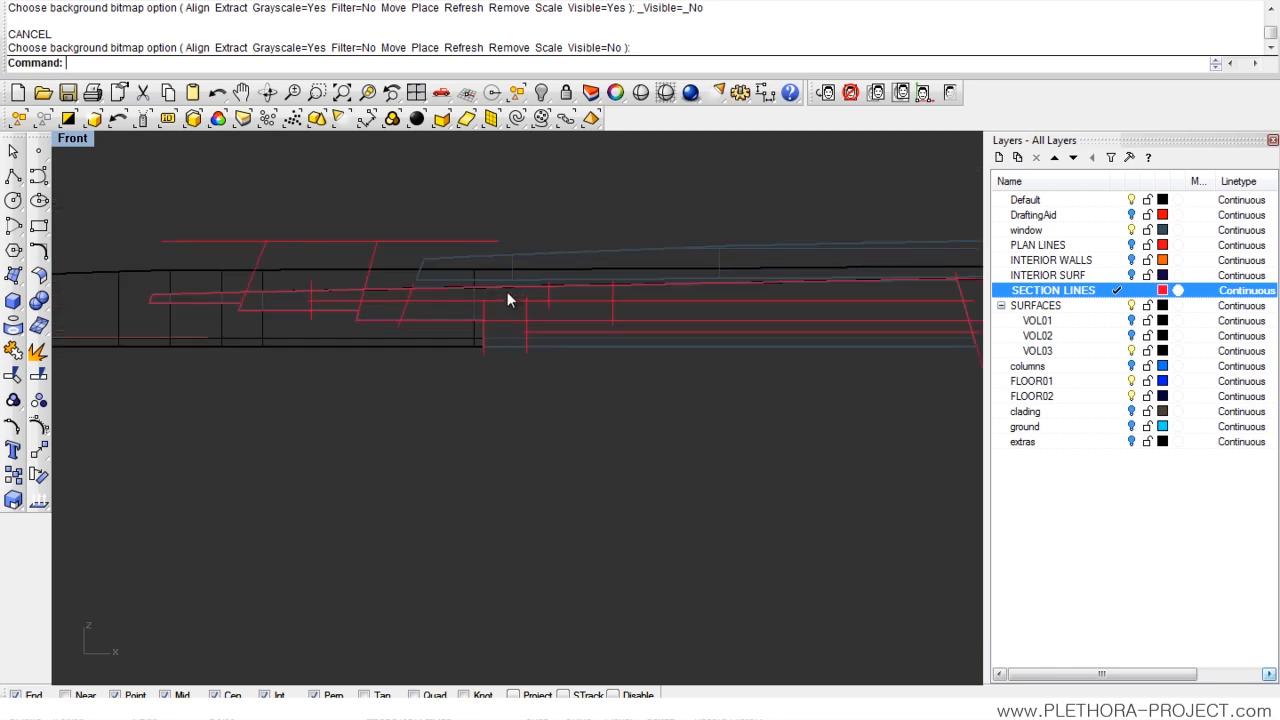
- Toggle the visibility of the VOL01 layer on and off, and redisplay the background elevation drawing
left_click(1131, 320)
right_click_drag(783, 380, 735, 381)
left_click(1130, 321)
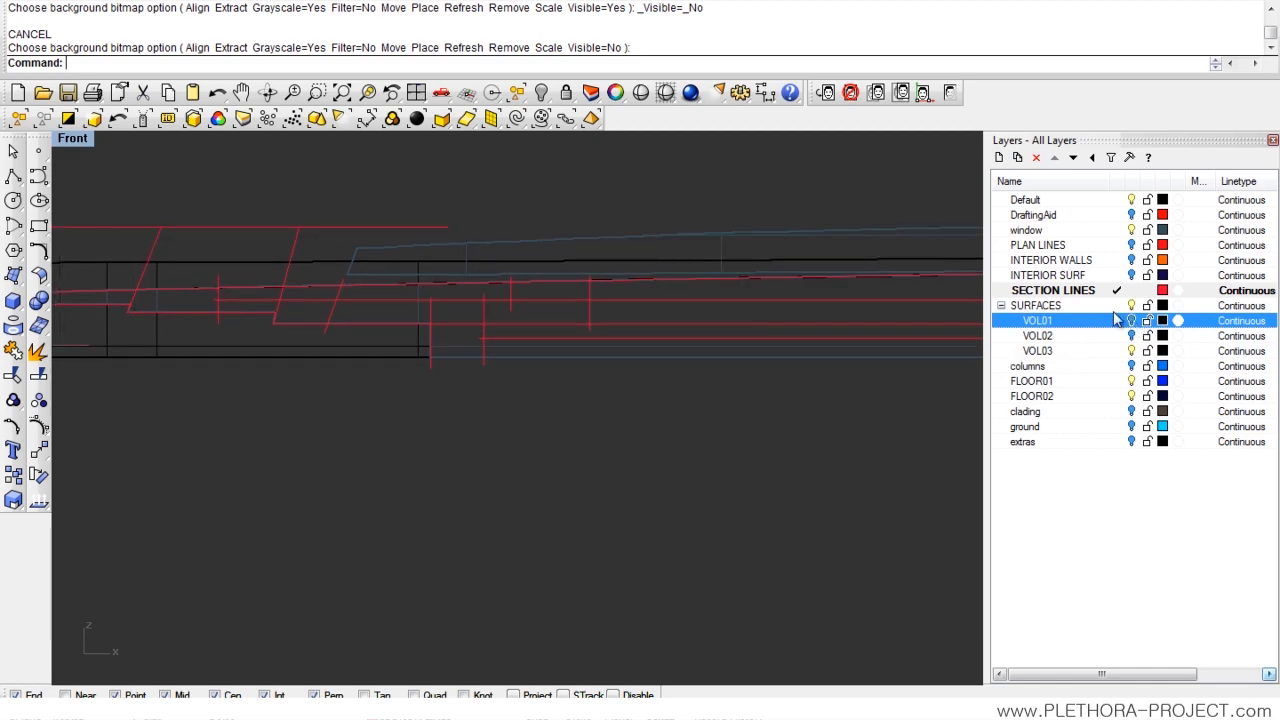
left_click(950, 93)
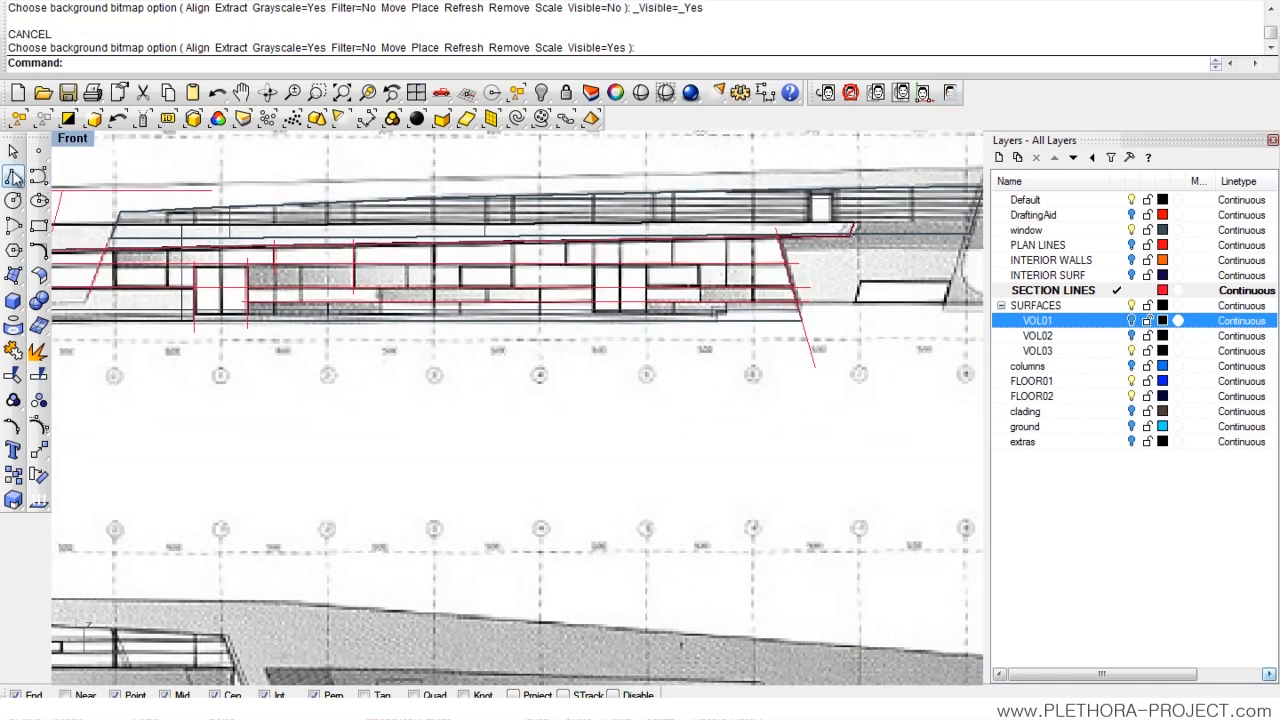
- Trace the first mullion beyond the double door below the first horizontal division with a vertical polyline across the second and third rows
left_click(14, 176)
scroll(389, 271, "up", 3)
scroll(185, 298, "up", 4)
right_click_drag(200, 290, 345, 267)
scroll(325, 362, "down", 4)
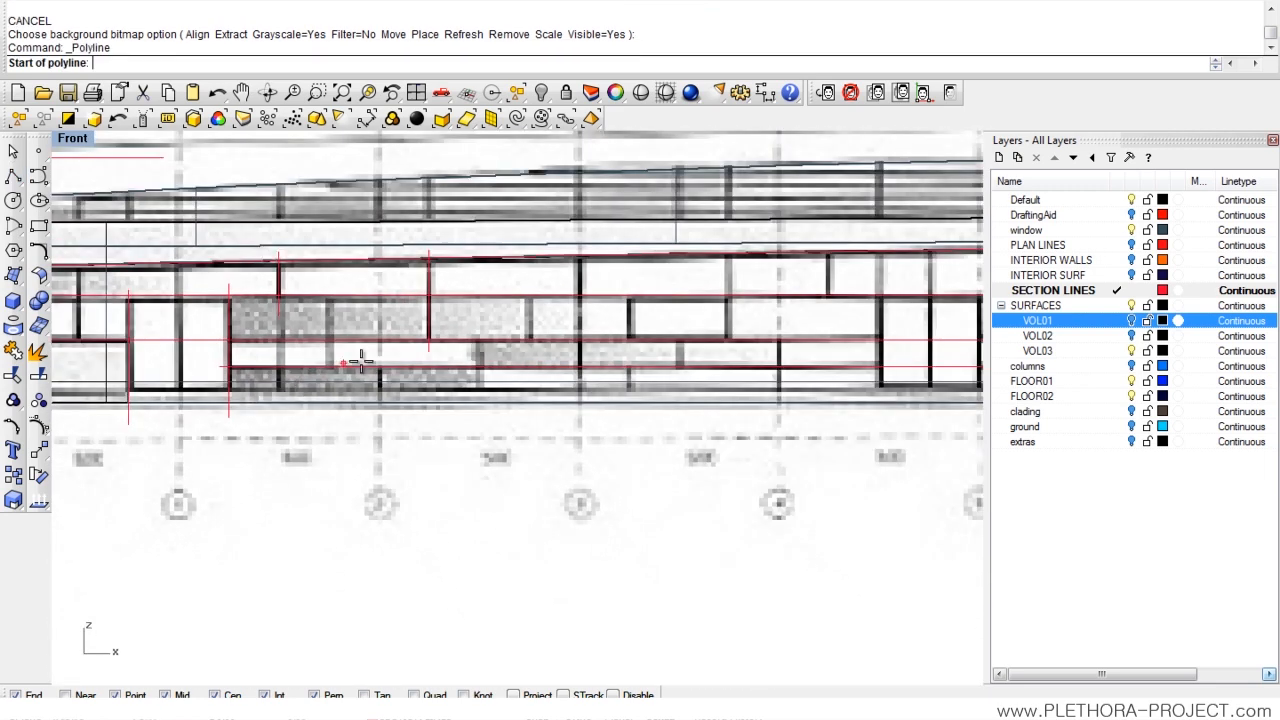
left_click(331, 287)
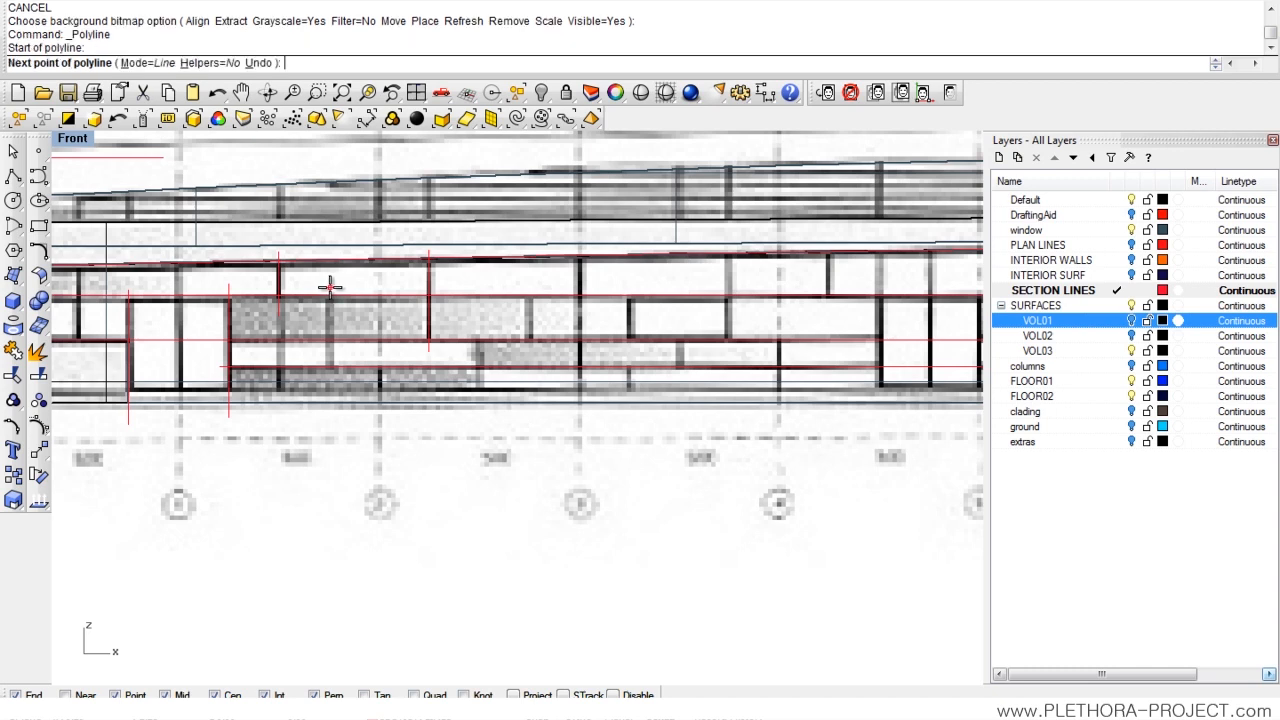
key("Return")
- Trace the next second-row mullion with a vertical polyline from above the first horizontal division to below the second
scroll(470, 277, "up", 4)
key("Return")
left_click(471, 229)
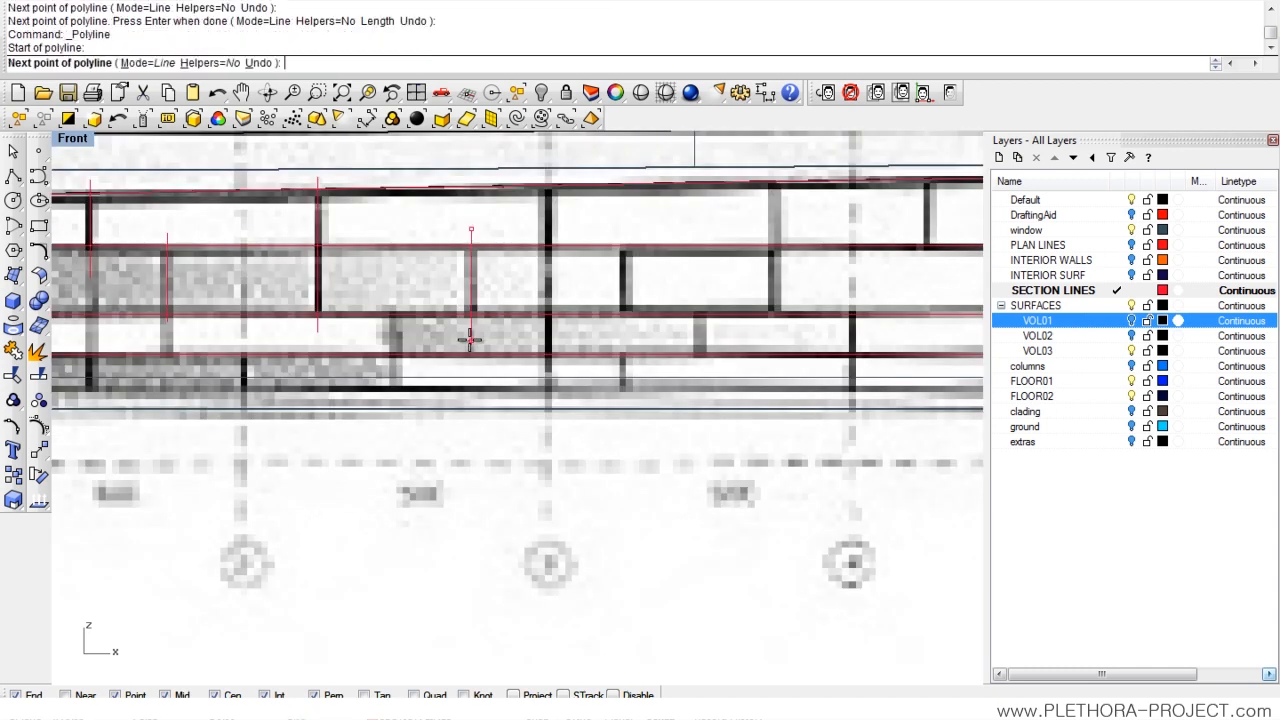
left_click(471, 333)
right_click_drag(556, 333, 520, 337)
key("Return")
- Trace the near side of the dark-framed second-row pane with a vertical polyline overshooting the first and second horizontal divisions
right_click_drag(590, 296, 508, 266)
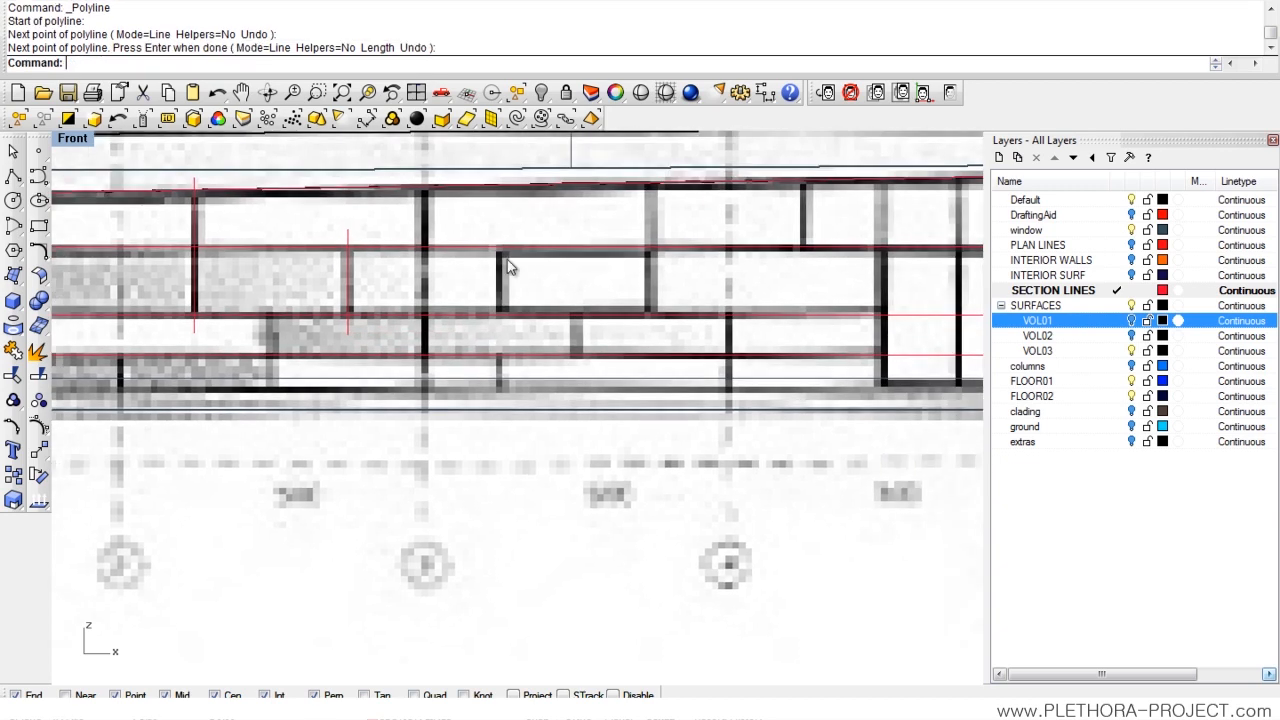
key("Return")
left_click(498, 231)
left_click(498, 325)
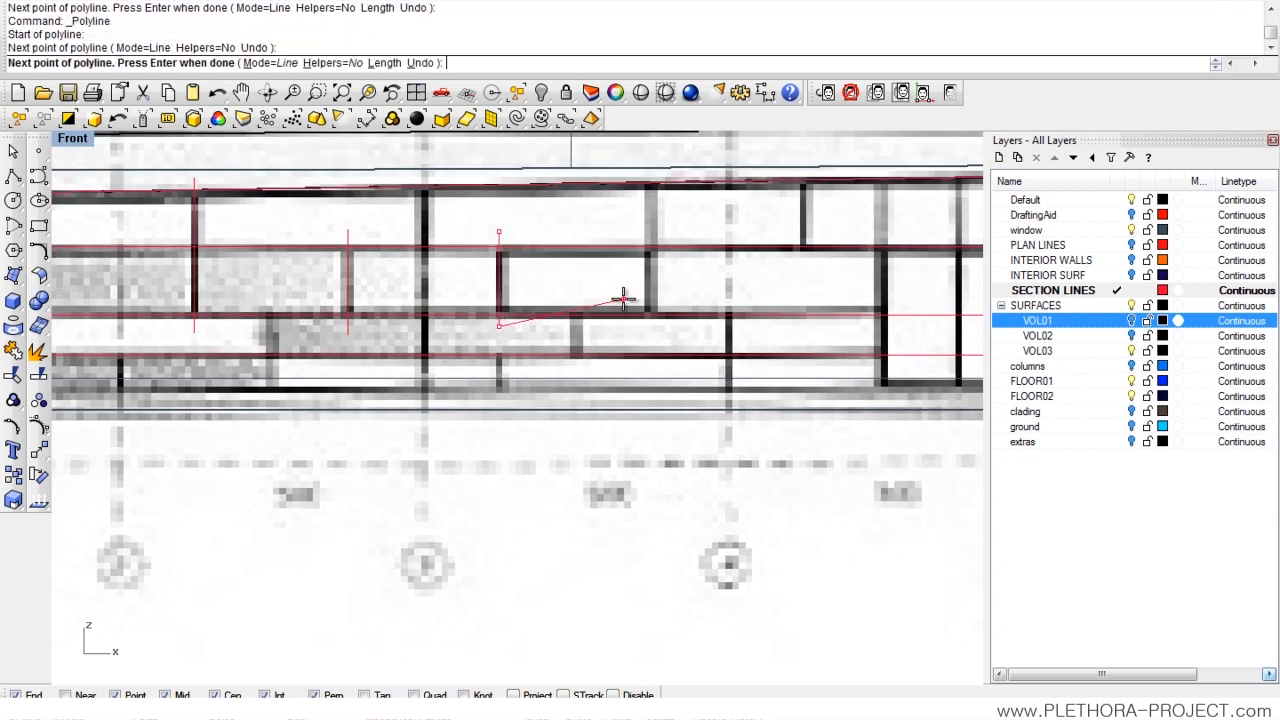
key("Return")
- Trace the far side of the dark-framed second-row pane with a vertical polyline overshooting the first and second horizontal divisions
key("Return")
left_click(648, 222)
left_click(648, 328)
key("Return")
- Trace the top-row mullion just before the second double door with a vertical polyline from above the opening to below the first division
scroll(678, 330, "down", 4)
right_click_drag(679, 328, 511, 293)
scroll(592, 238, "up", 2)
right_click_drag(597, 222, 472, 238)
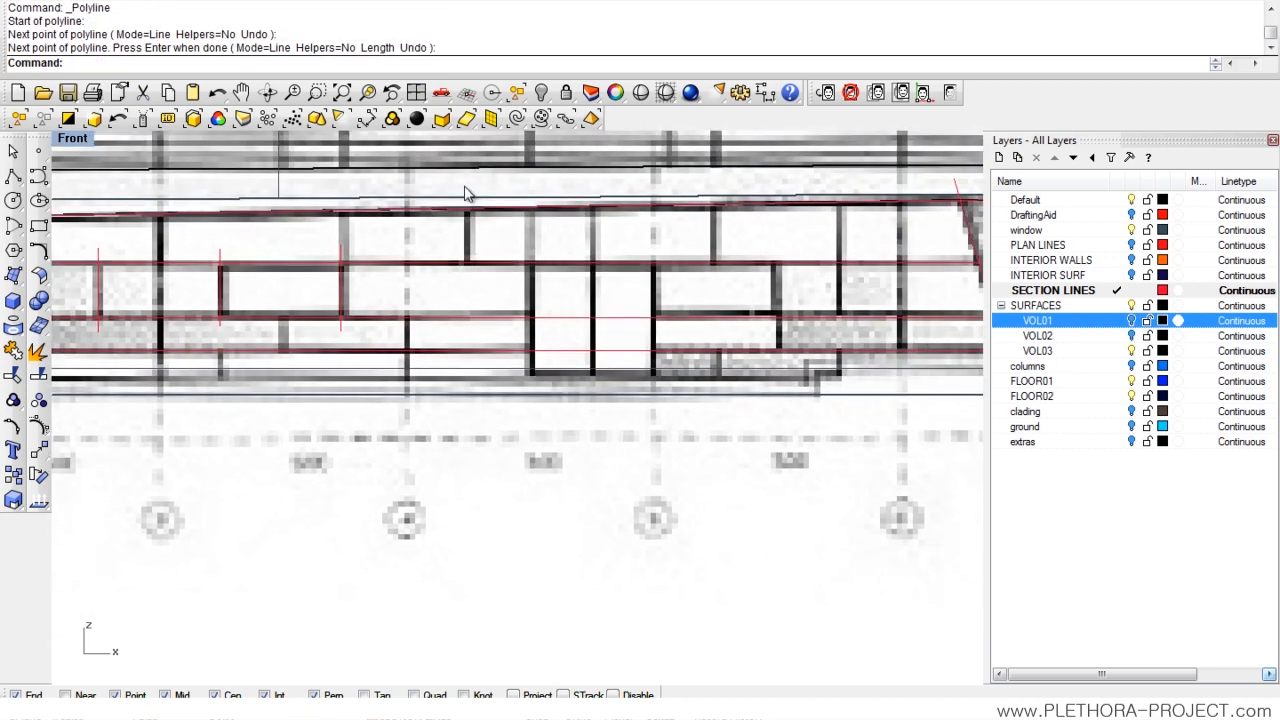
key("Return")
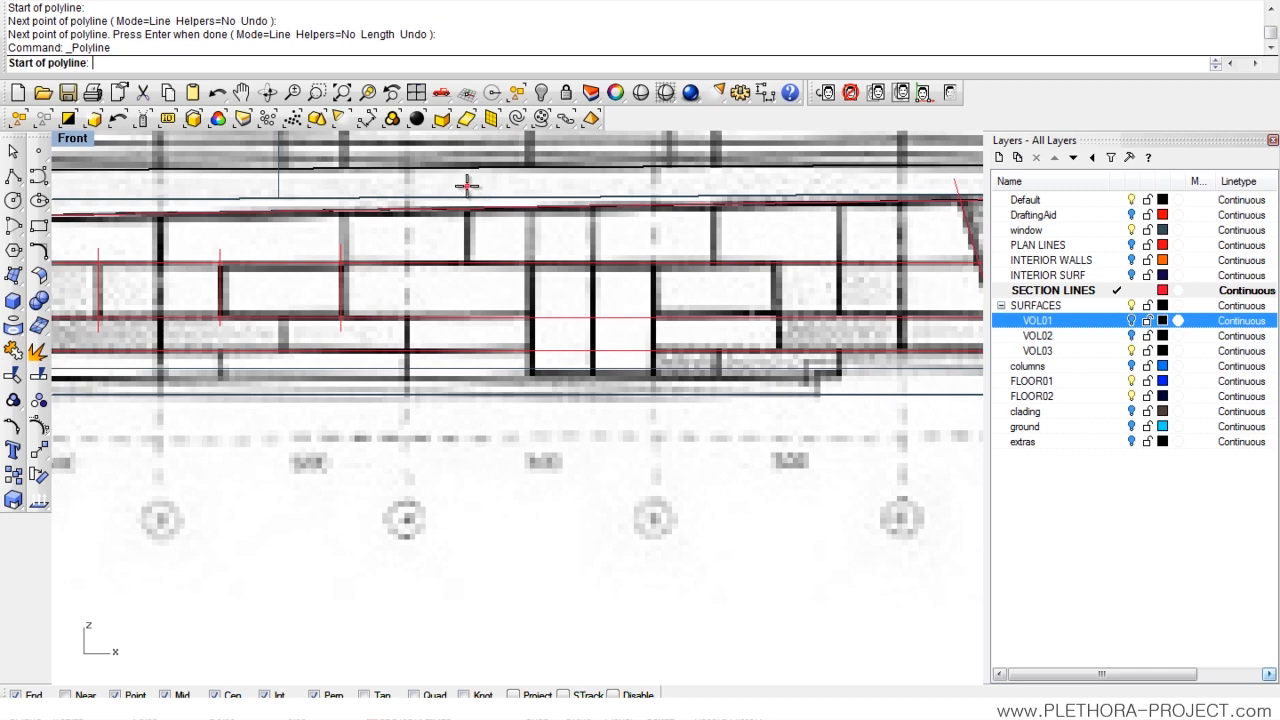
left_click(466, 185)
left_click(466, 282)
right_click_drag(478, 286, 473, 289)
key("Return")
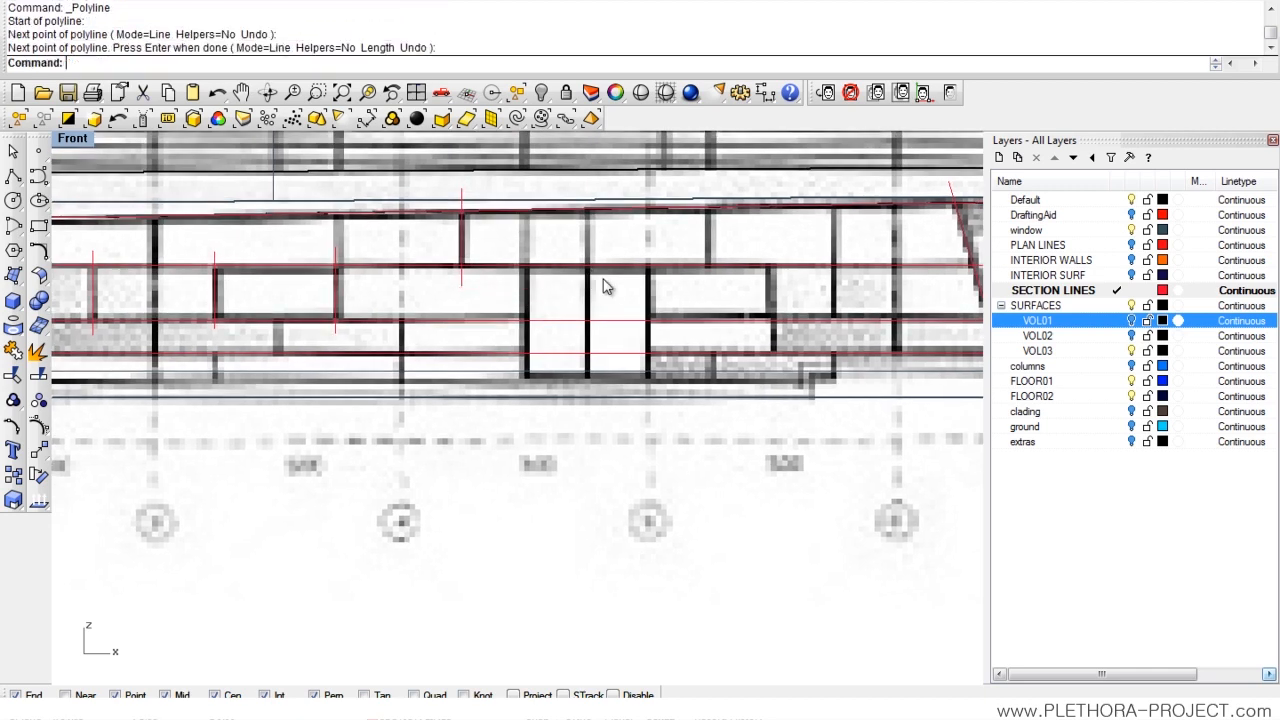
- Trace the top-row mullion above the middle of the second double door with a vertical polyline overshooting the row at both ends
right_click_drag(604, 287, 513, 294)
scroll(496, 223, "up", 2)
key("Return")
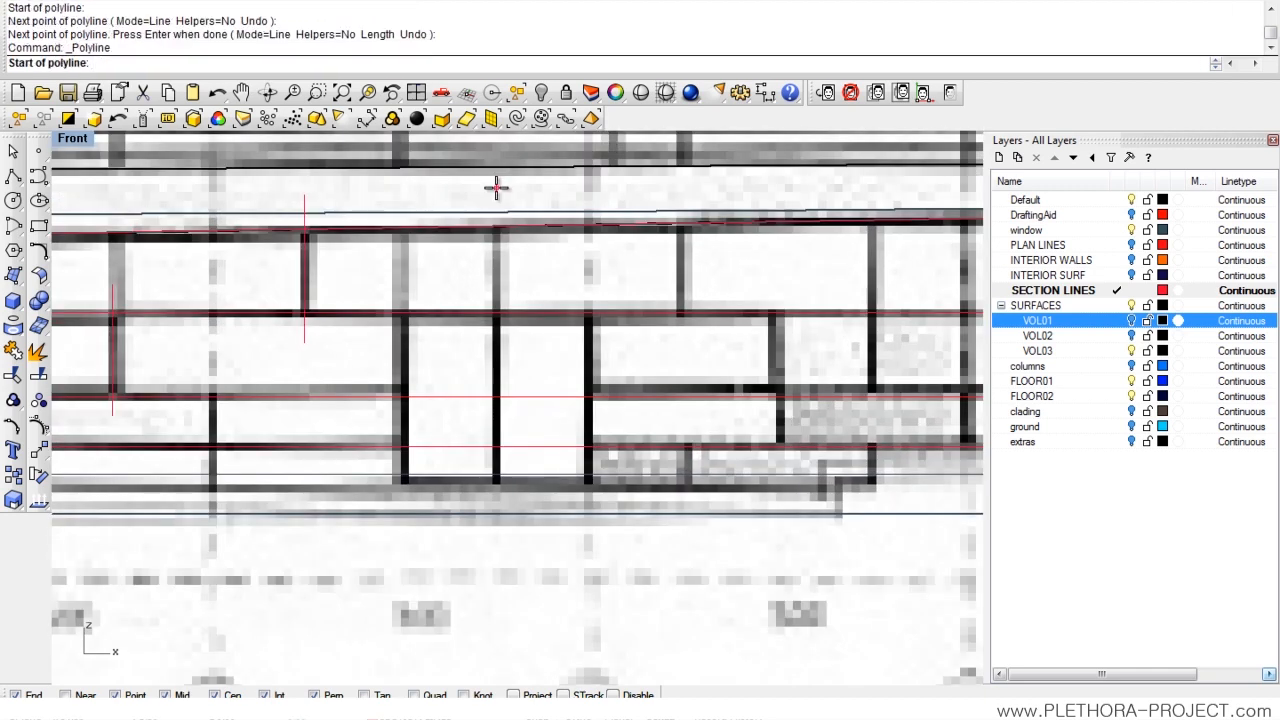
left_click(496, 187)
left_click(496, 336)
key("Return")
- Trace the top-row mullion just beyond the second double door with a vertical polyline from above the opening to below the first division
key("Return")
left_click(679, 194)
left_click(674, 351)
right_click_drag(720, 323, 430, 318)
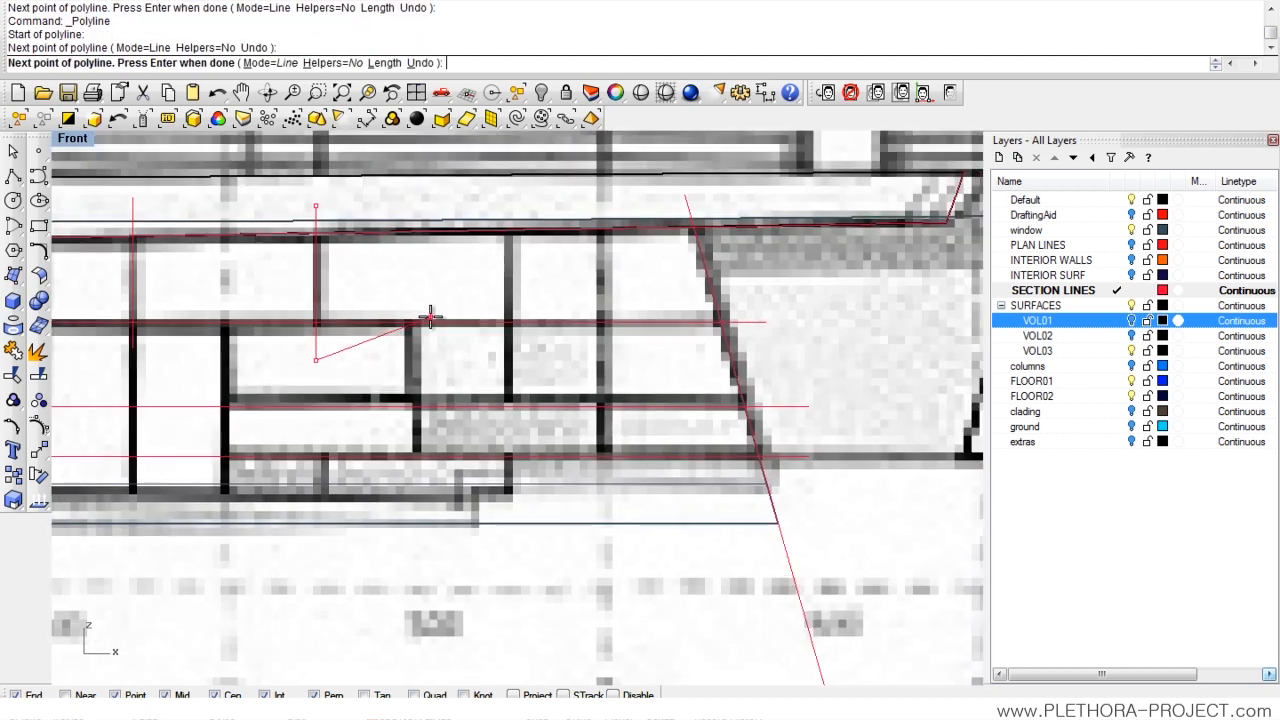
key("Return")
- Trace the second-to-last top-row mullion before the slanted end with a vertical polyline from above the opening to below the first division
key("Return")
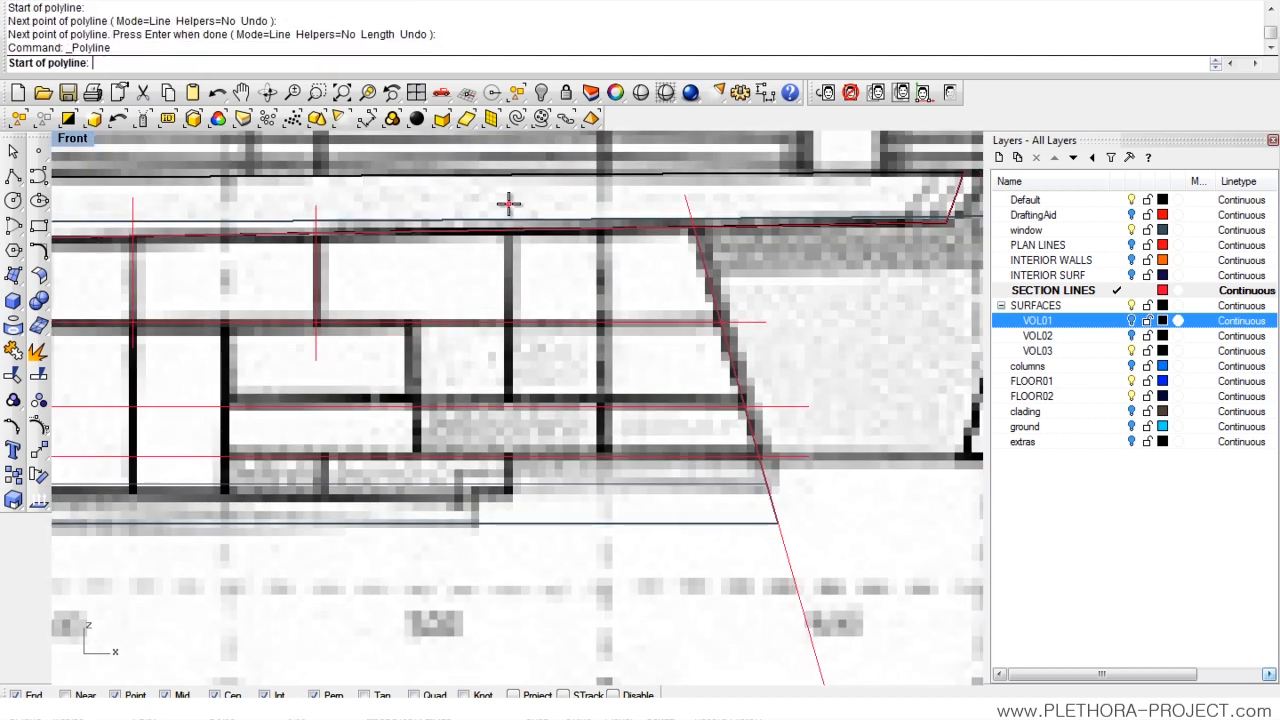
left_click(507, 192)
key("Return")
key("Return")
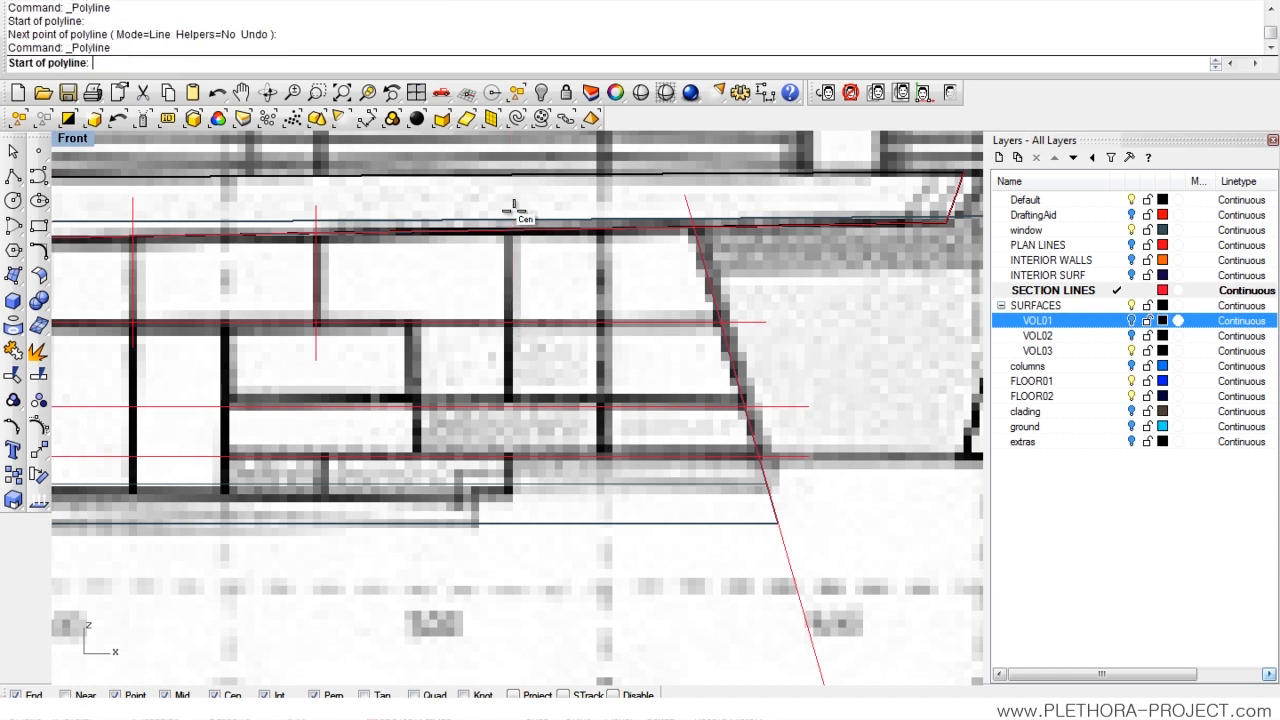
left_click(506, 208)
left_click(525, 355)
key("Return")
- Trace the last top-row mullion before the slanted end with a vertical polyline overshooting the row at both ends
key("Return")
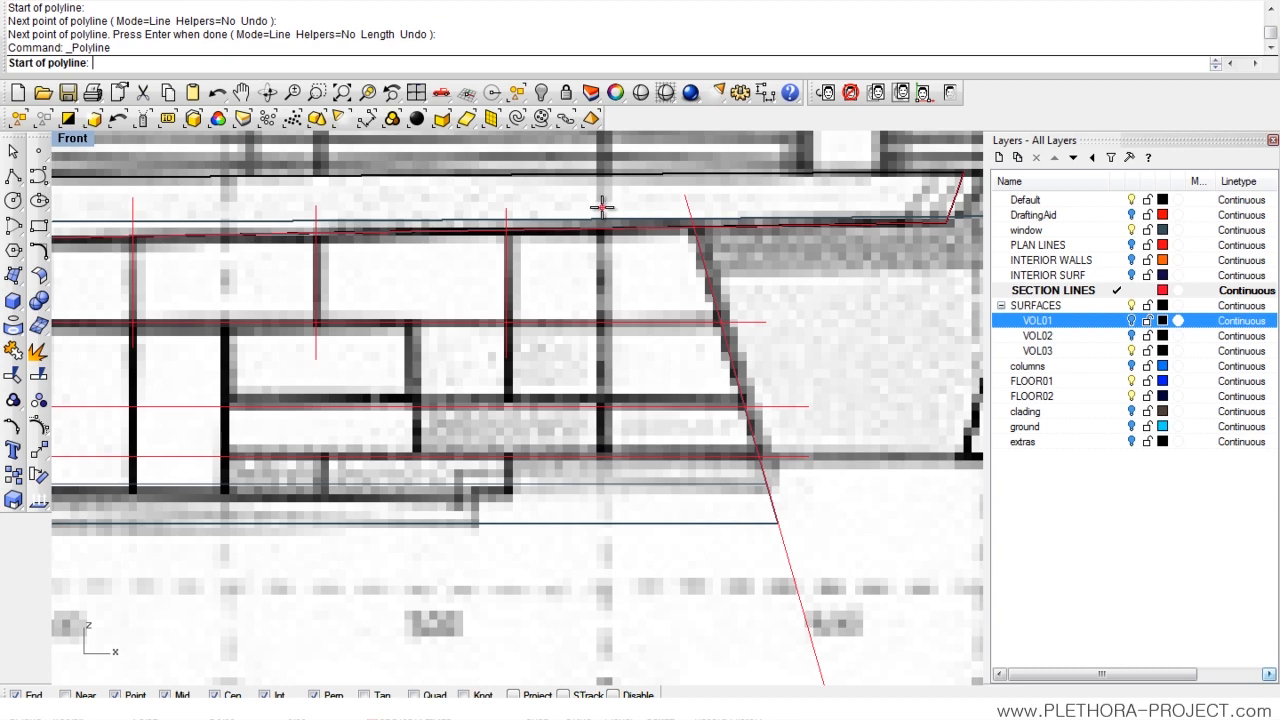
left_click(602, 207)
left_click(605, 343)
key("Return")
- Trace the second-row mullion between the second double door and the last two top-row mullions with a vertical polyline overshooting the first and second divisions
scroll(571, 360, "down", 3)
scroll(576, 398, "up", 4)
key("Return")
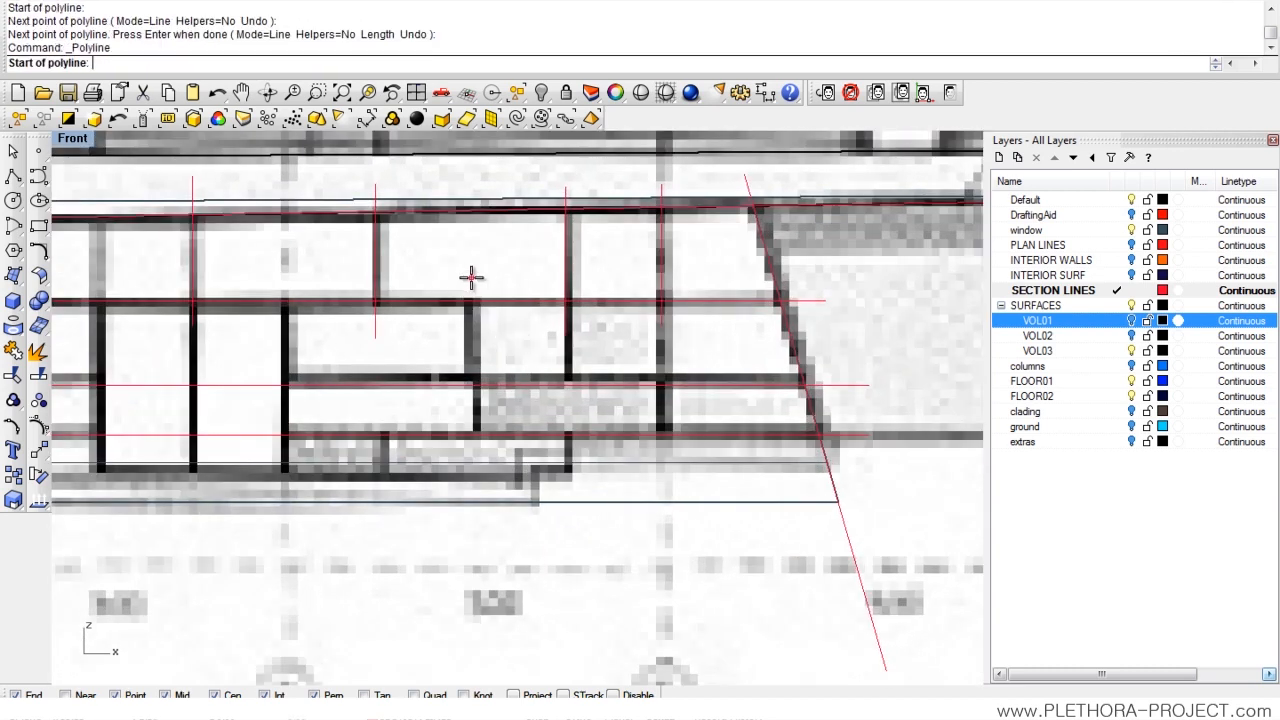
left_click(470, 283)
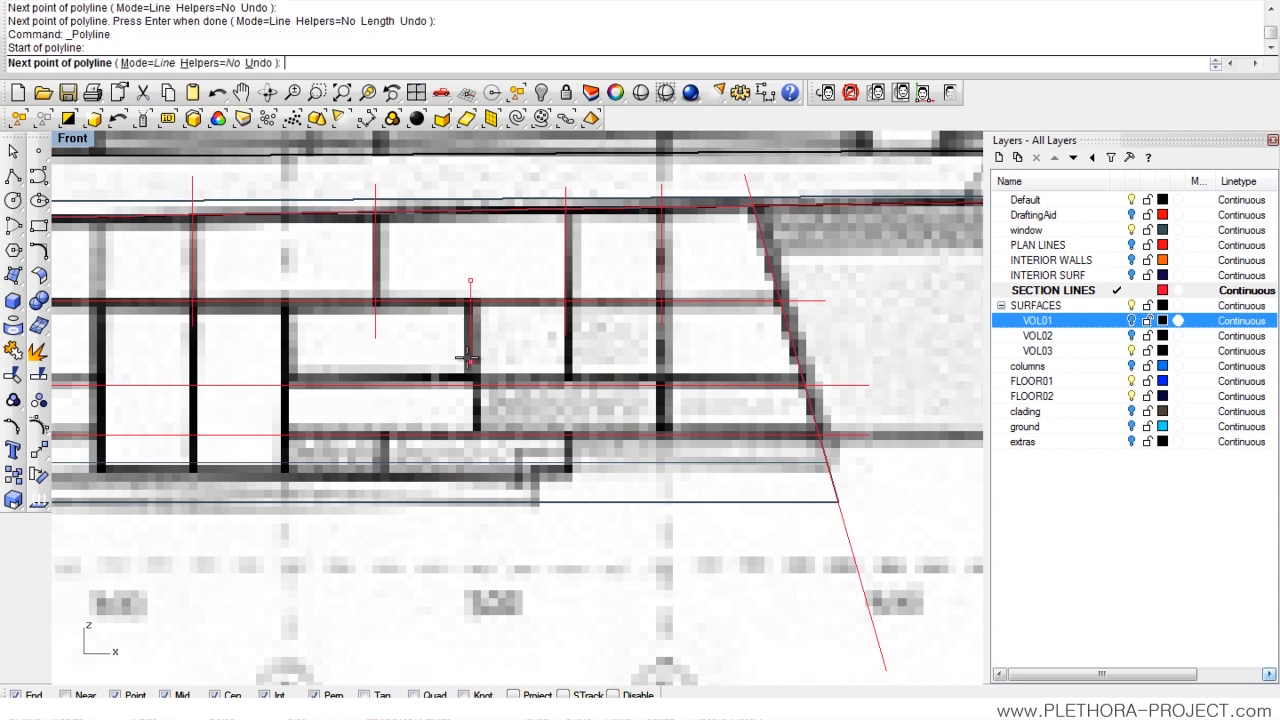
left_click(472, 410)
key("Return")
- Extend the lower ends of the last two mullion lines before the slanted end past the second division by moving their control points
left_click_drag(740, 348, 774, 376)
left_click(39, 424)
left_click_drag(660, 333, 656, 414)
- Stretch the lower end of the second-row mullion line beyond the second double door past the third division using its control point
right_click_drag(443, 433, 489, 428)
left_click(516, 404)
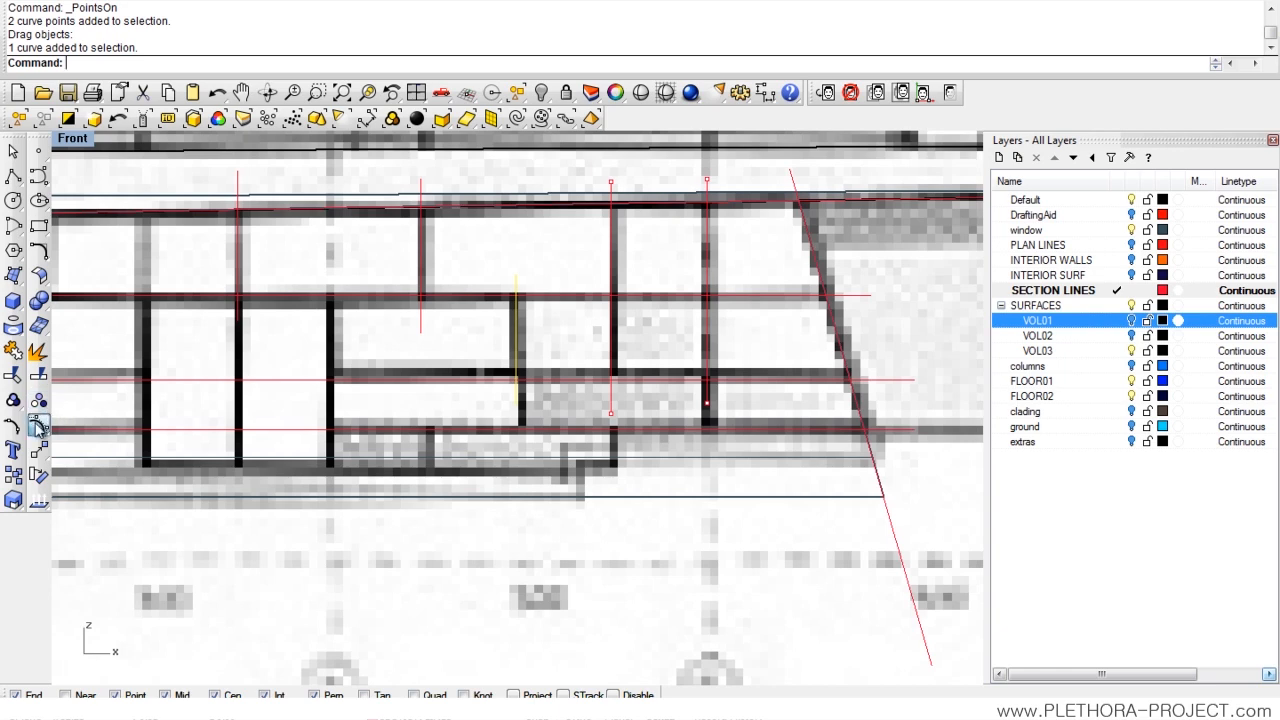
left_click(38, 425)
left_click_drag(496, 409, 513, 445)
- Trace the gridline mullion just before the dark-framed second-row pane through the third row with a vertical polyline starting above the second division
scroll(513, 445, "down", 4)
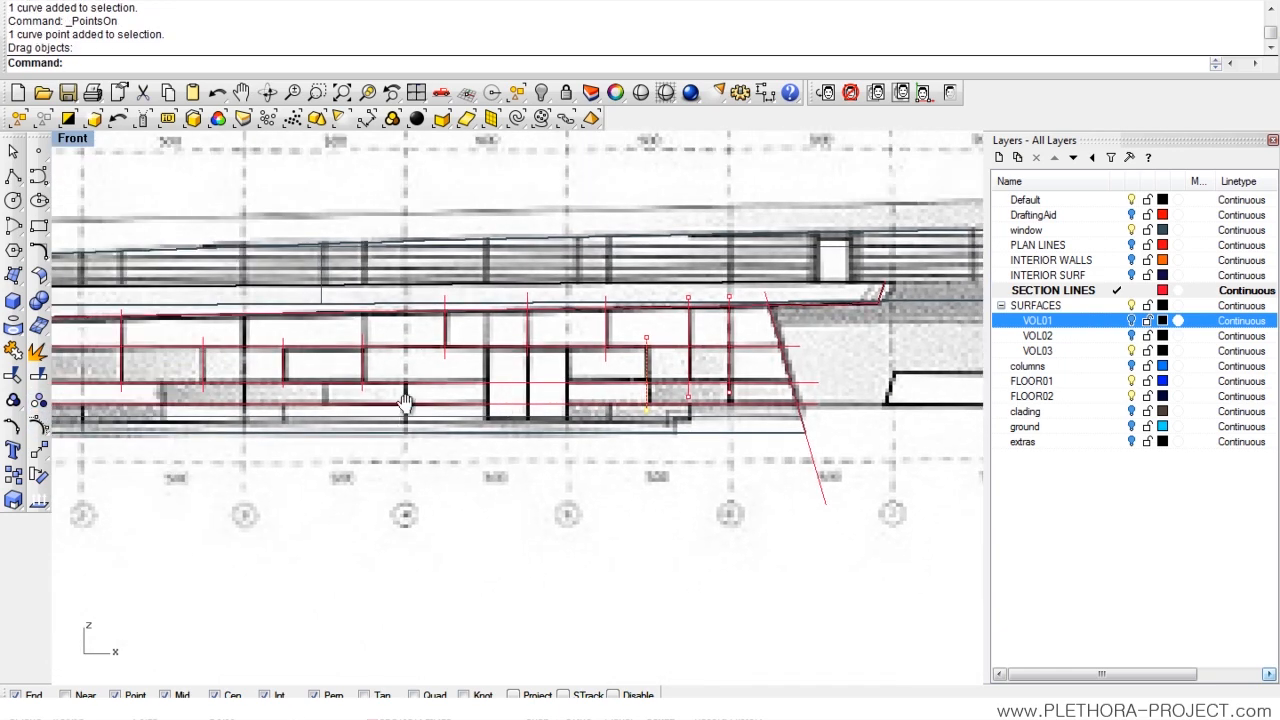
scroll(450, 369, "up", 4)
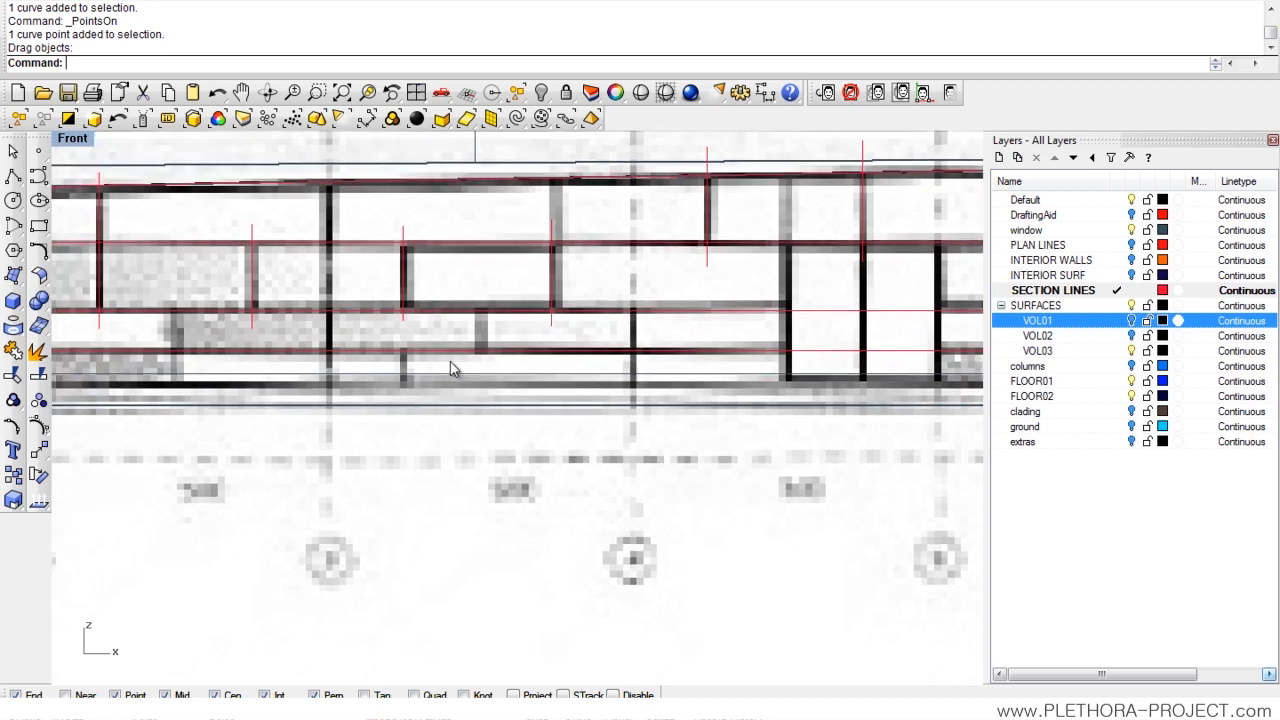
left_click(13, 176)
scroll(375, 300, "up", 3)
left_click(300, 296)
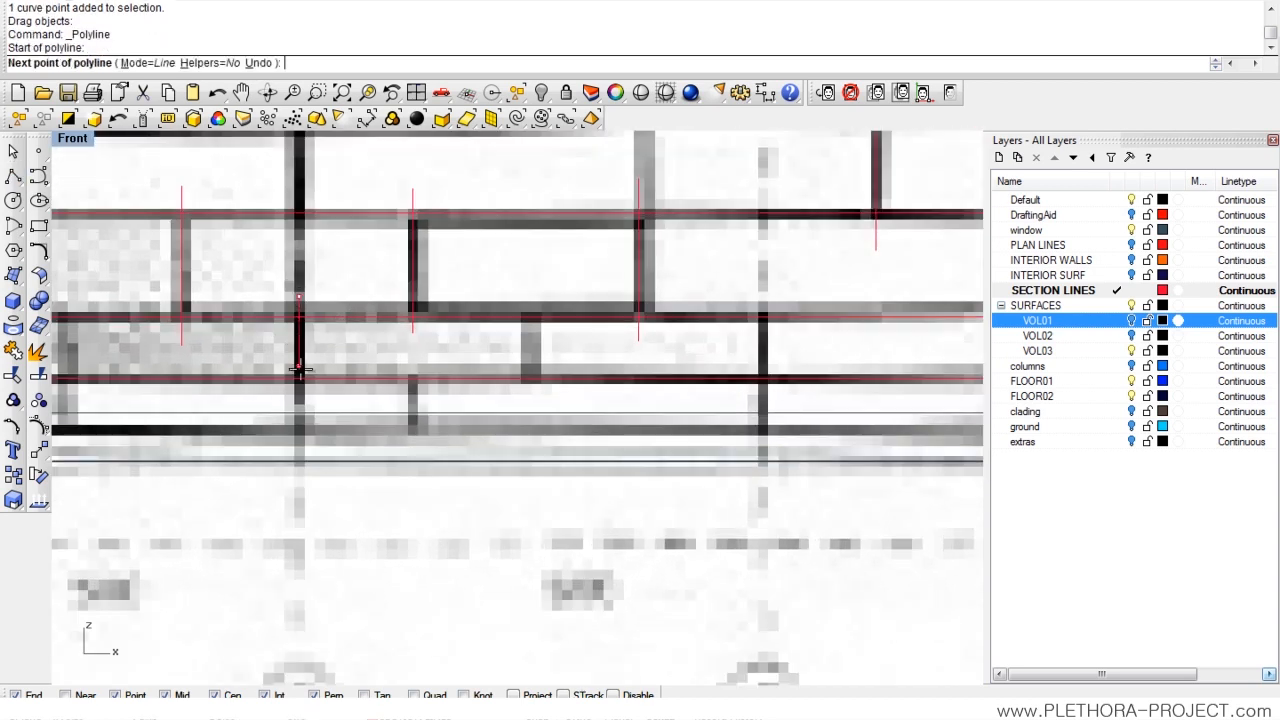
- Draw a vertical section line along the full-height mullion at the grid axis, overshooting the sloping roof line and the base
key("Escape")
right_click_drag(310, 330, 329, 390)
scroll(329, 390, "down", 4)
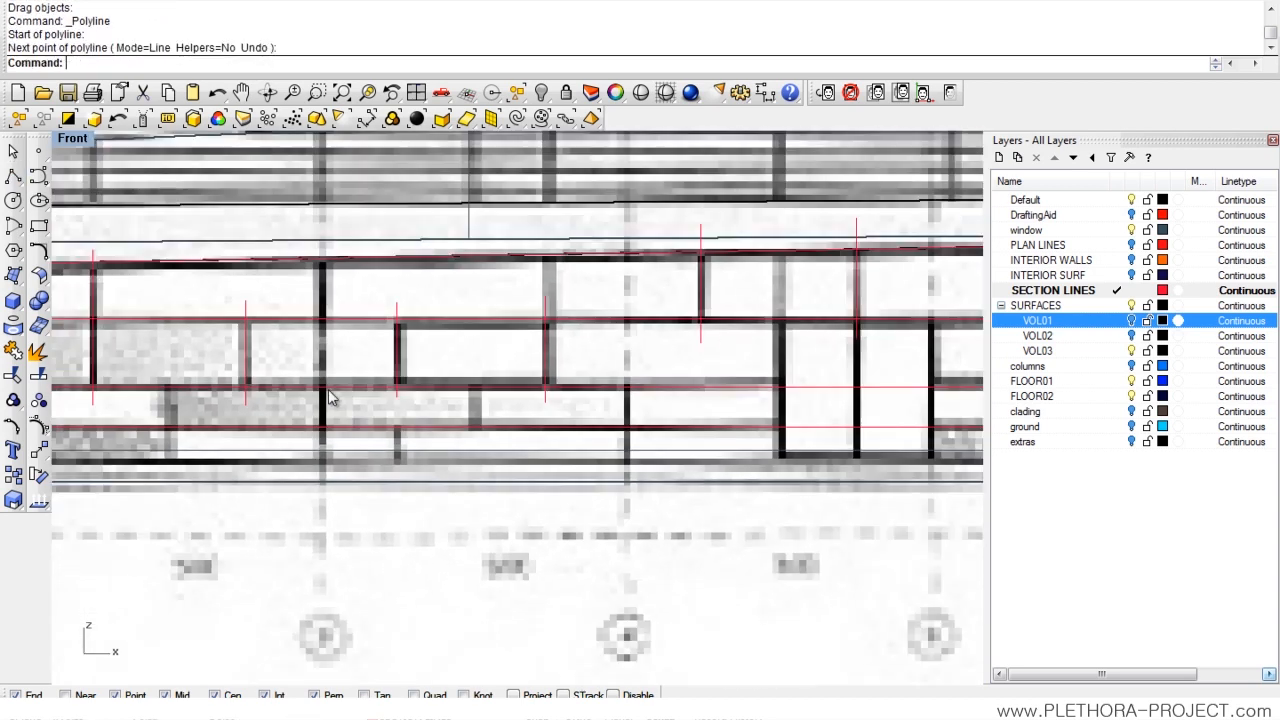
right_click(320, 233)
left_click(320, 219)
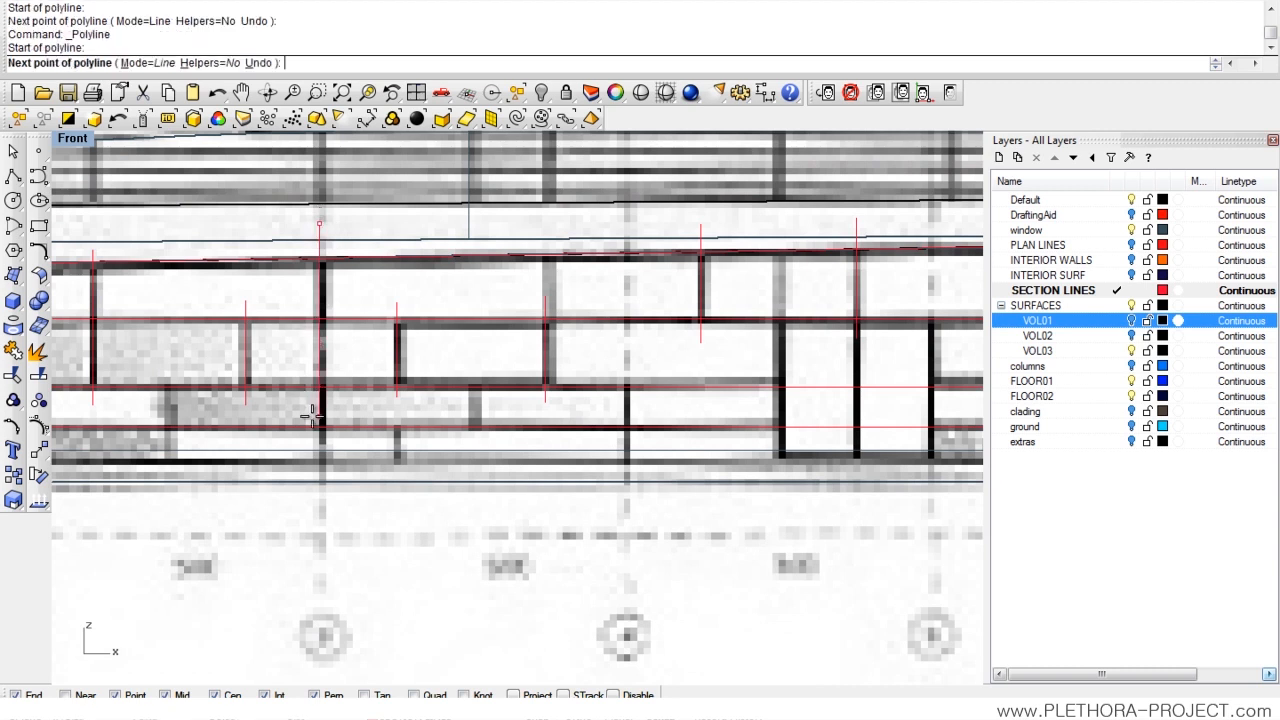
left_click(322, 503)
key("Return")
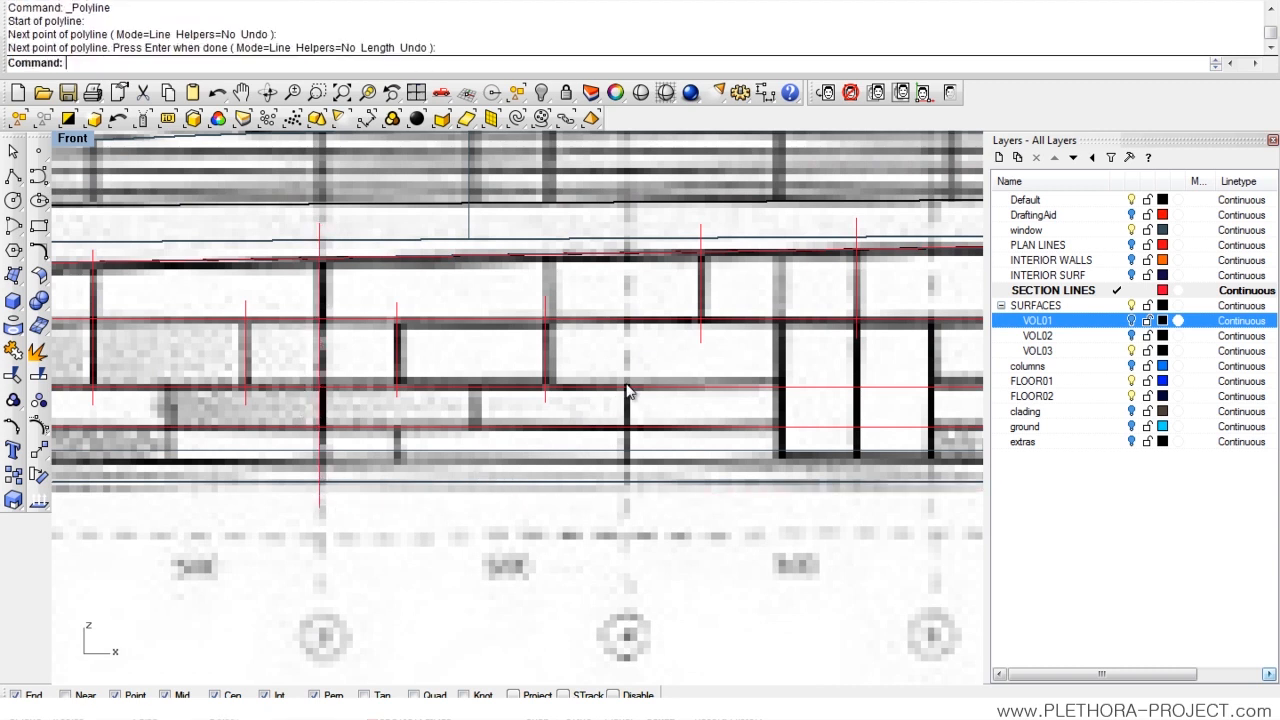
- Draw a vertical section line along the next grid axis, crossing only the lower panel rows and the base
right_click(641, 350)
left_click(628, 346)
left_click(624, 512)
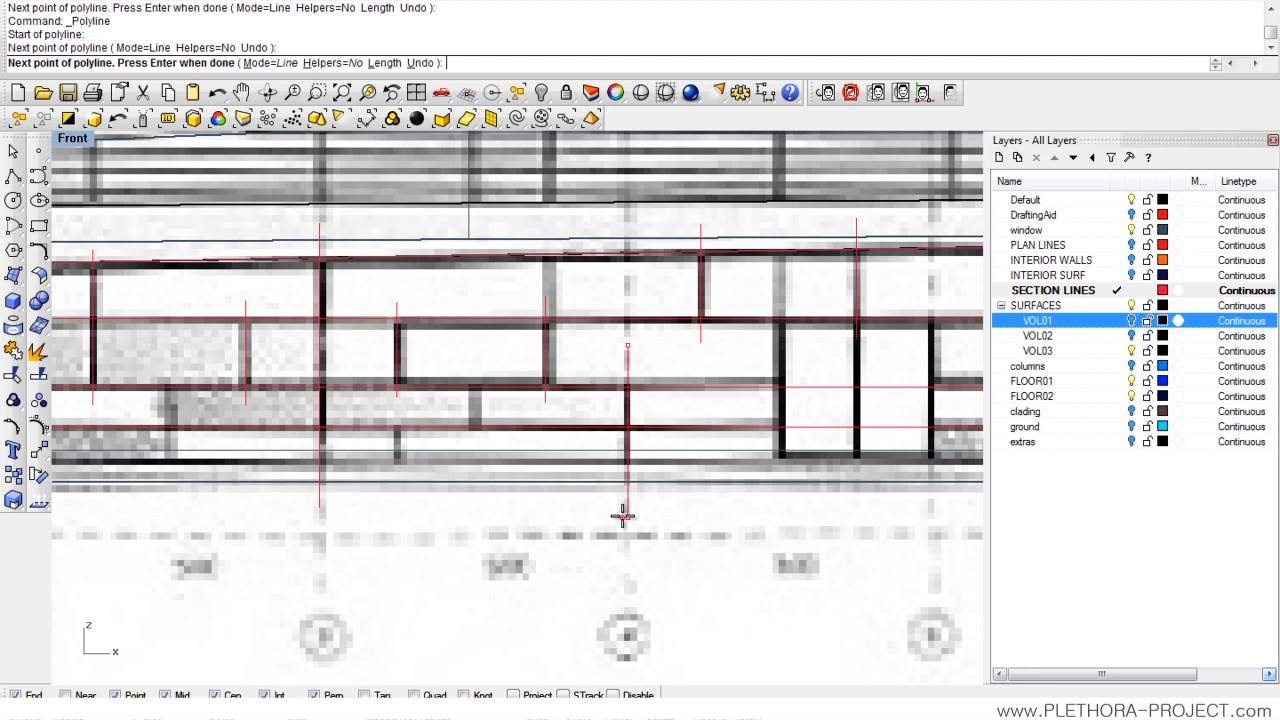
key("Return")
- Draw a vertical section line over the divider between the slanted wall and the first door, crossing the upper two panel rows
scroll(440, 423, "down", 5)
scroll(440, 423, "up", 6)
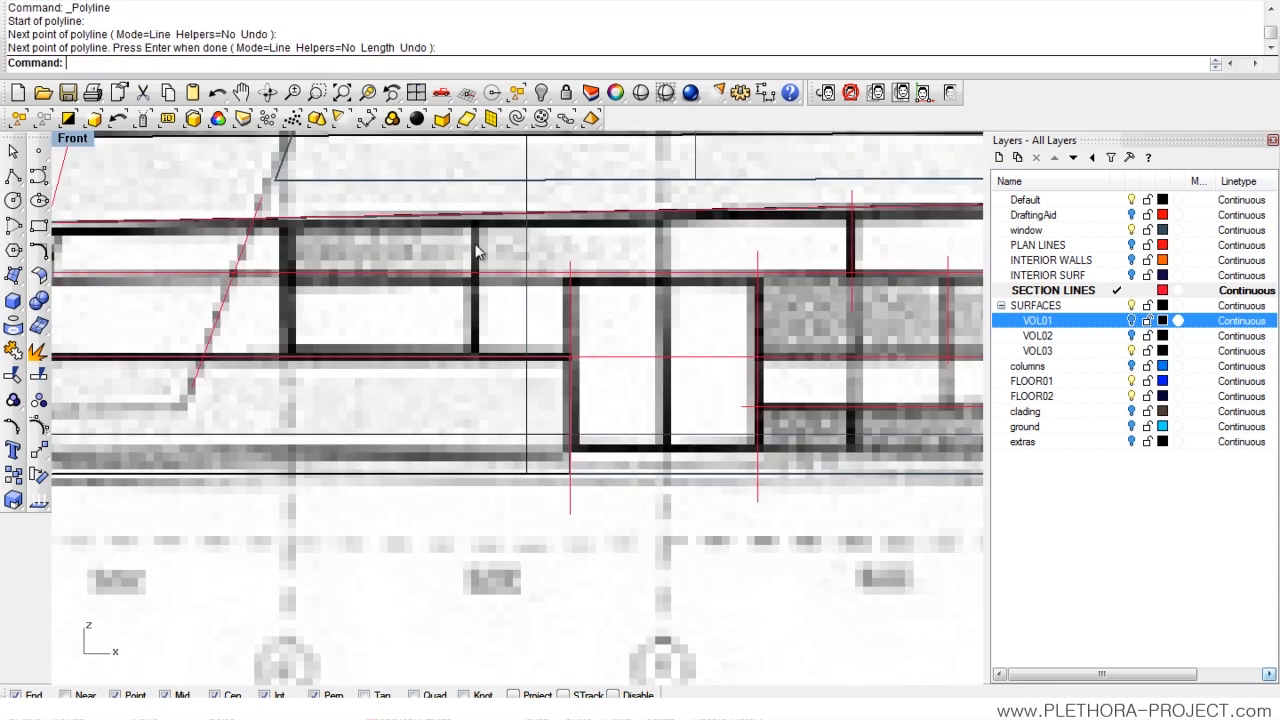
right_click(477, 252)
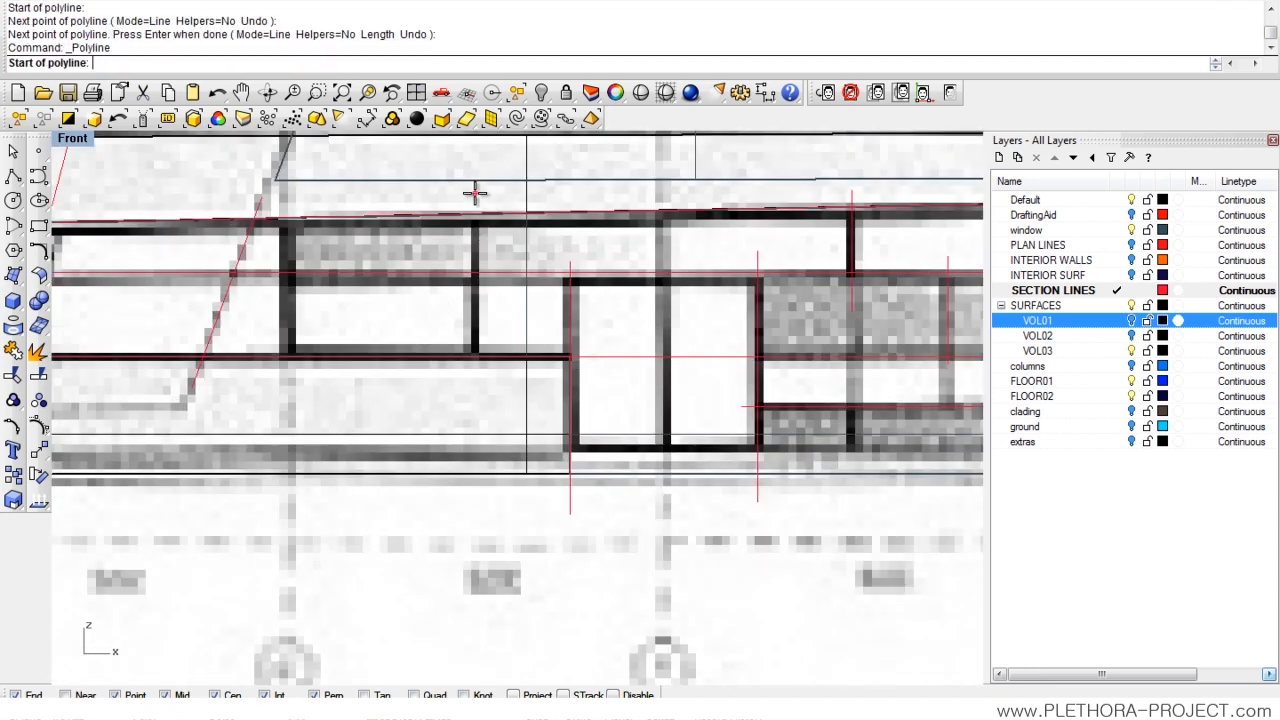
left_click(475, 194)
left_click(480, 396)
right_click(484, 395)
- Hide the background bitmap and turn off the SURFACES and window layers to isolate the section lines
scroll(590, 374, "down", 4)
right_click_drag(670, 359, 425, 342)
scroll(668, 376, "down", 5)
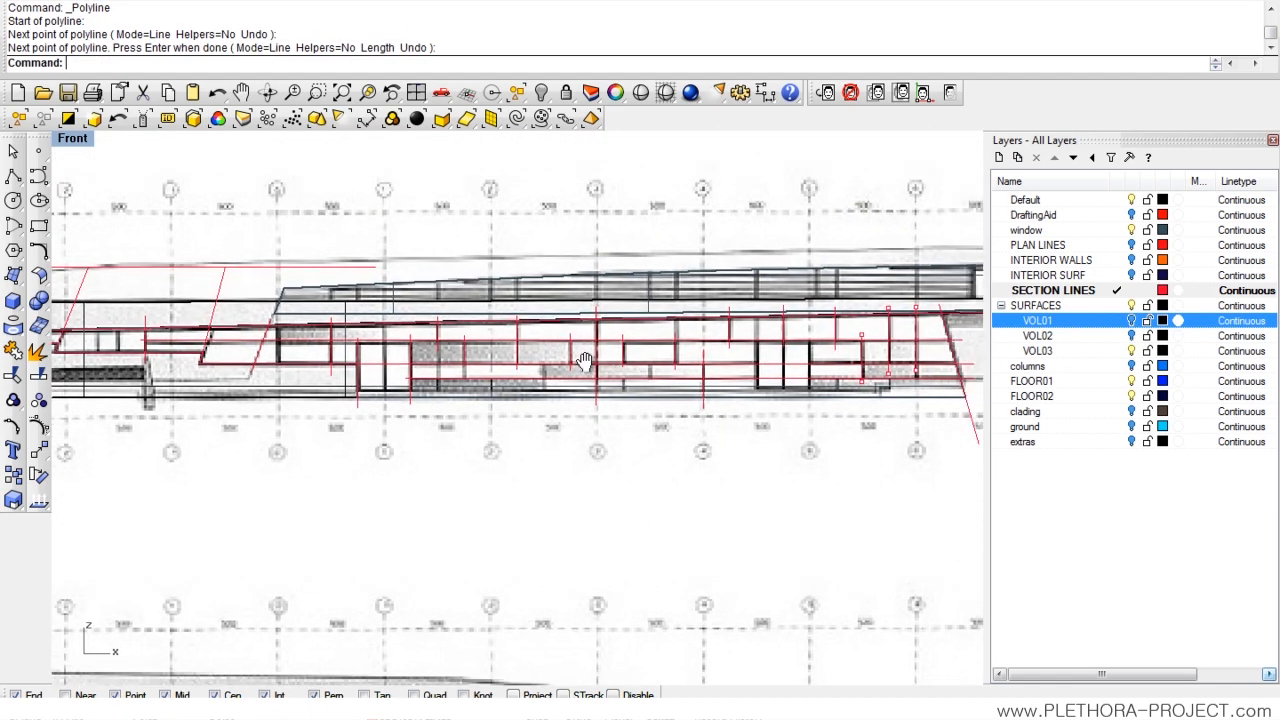
right_click_drag(306, 388, 465, 360)
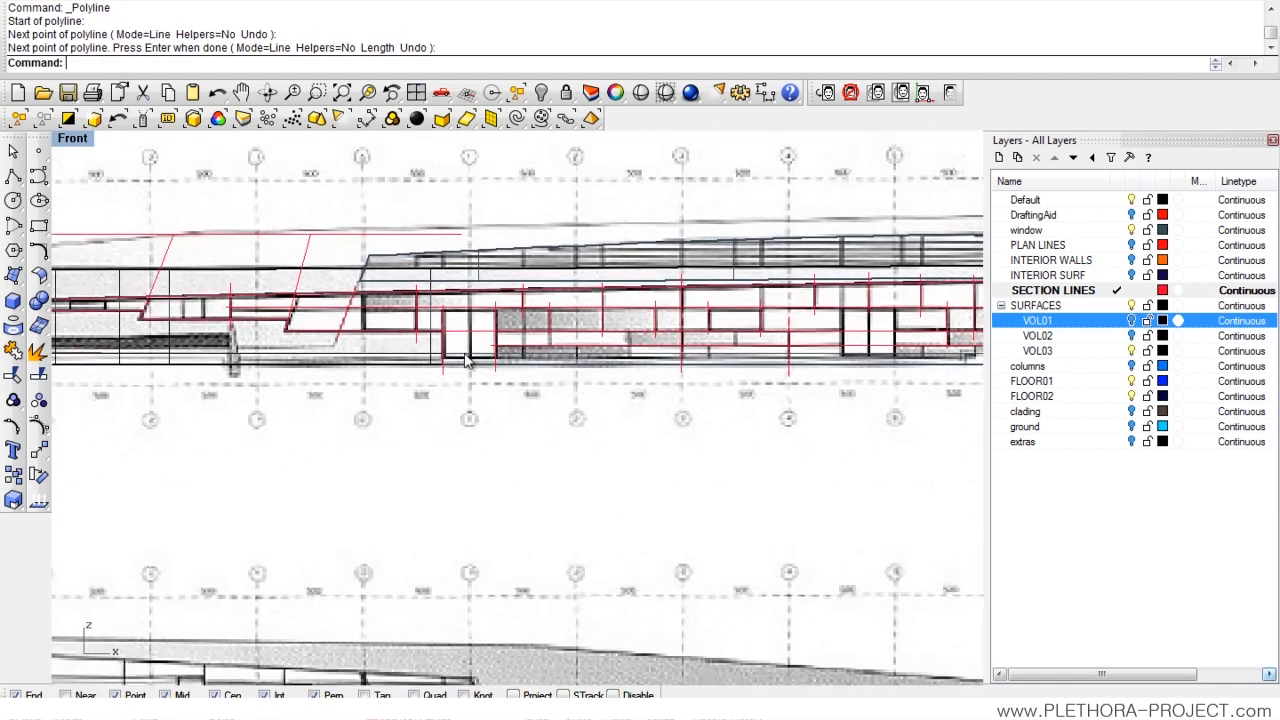
left_click(950, 93)
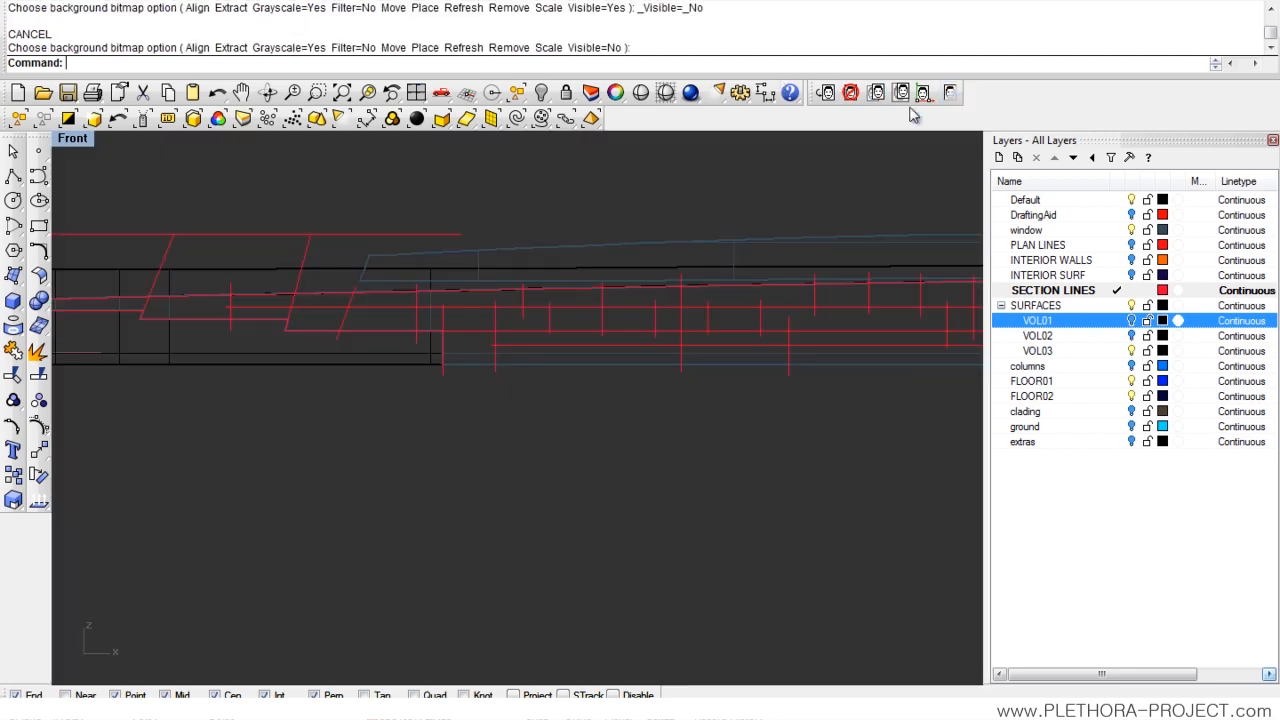
right_click_drag(185, 297, 296, 271)
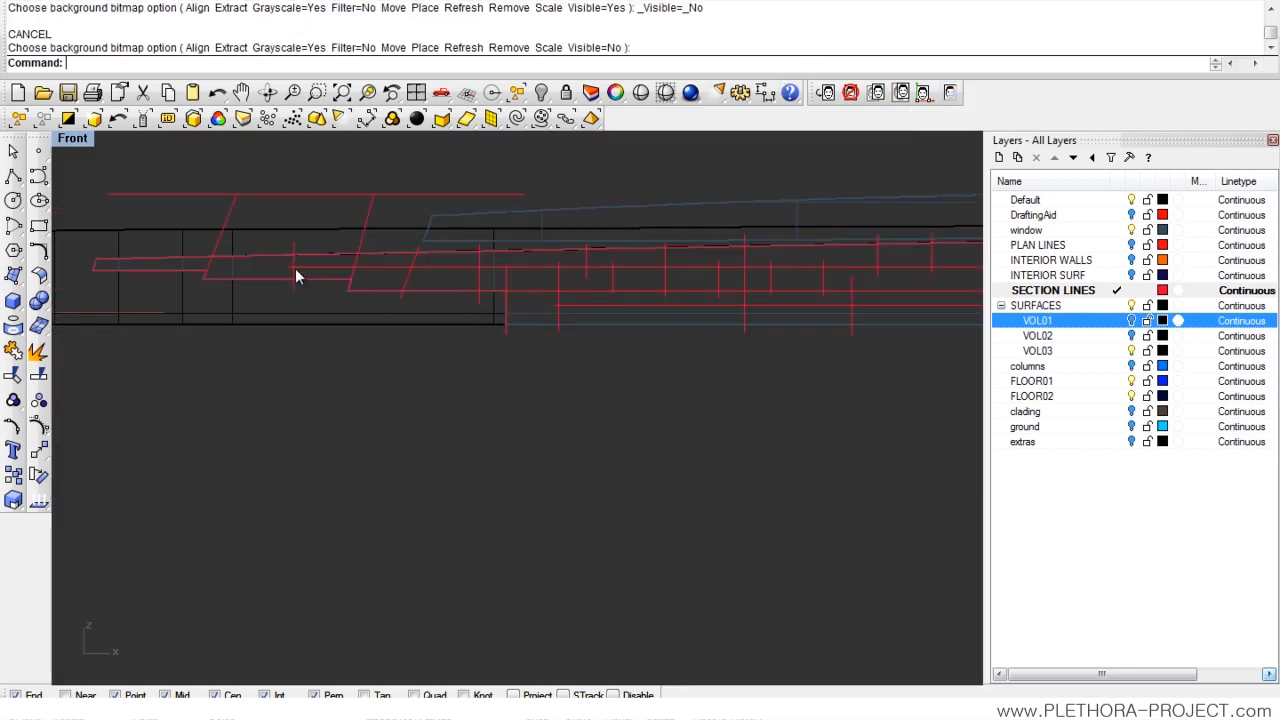
left_click(1131, 306)
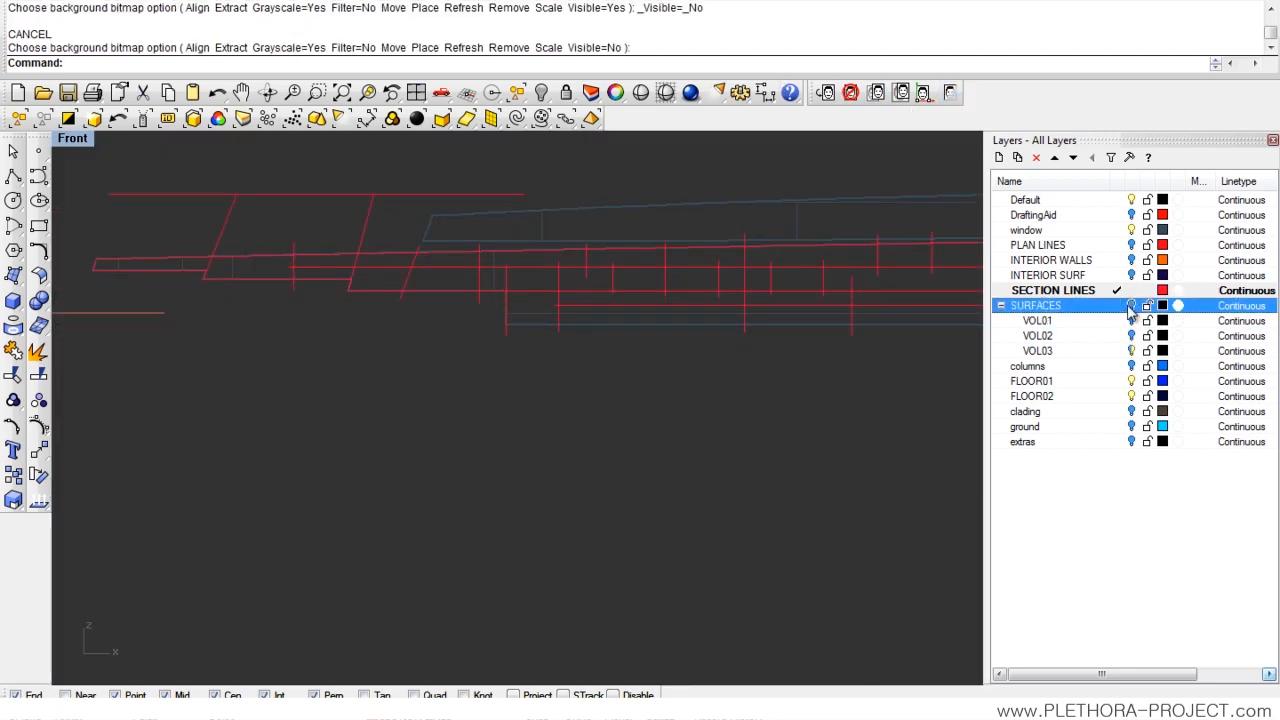
left_click(1132, 231)
scroll(466, 330, "down", 5)
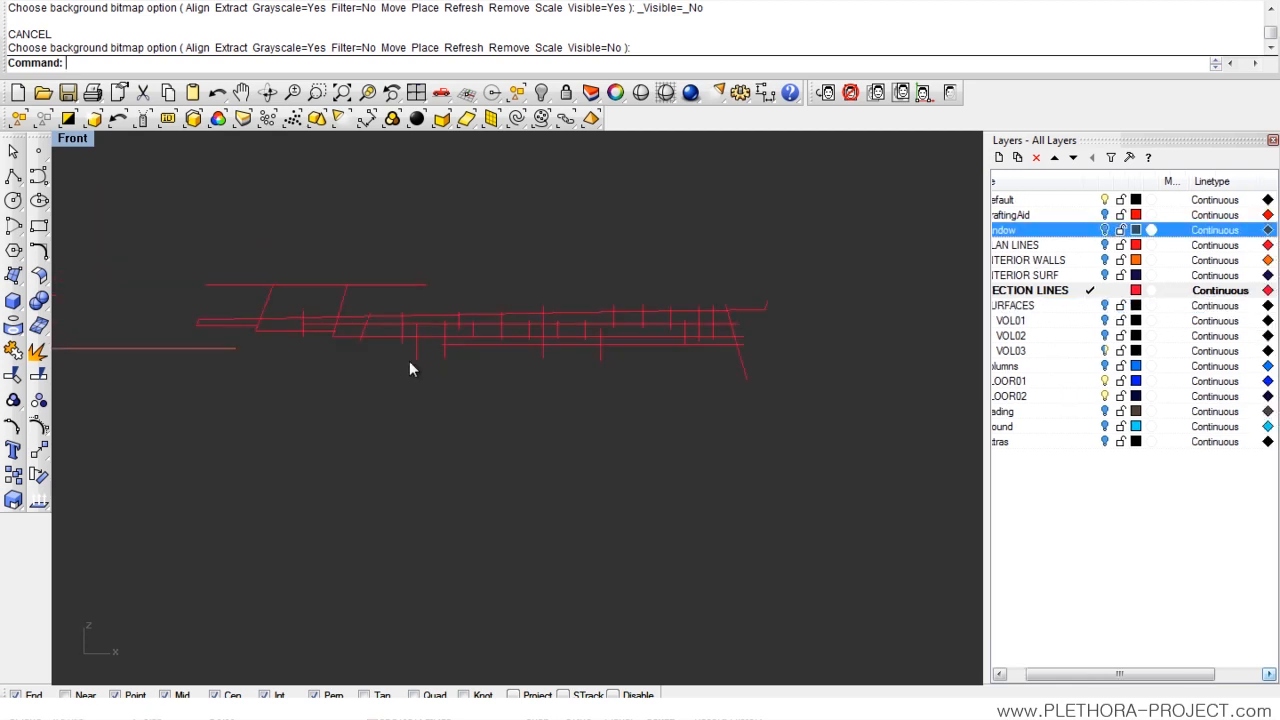
- Trim the slanted section lines above the sloping roof line, using the stepped facade outline as the cutting object
right_click_drag(339, 343, 428, 320)
left_click(13, 376)
scroll(381, 304, "up", 8)
left_click(389, 238)
right_click_drag(476, 268, 362, 369)
scroll(362, 369, "down", 4)
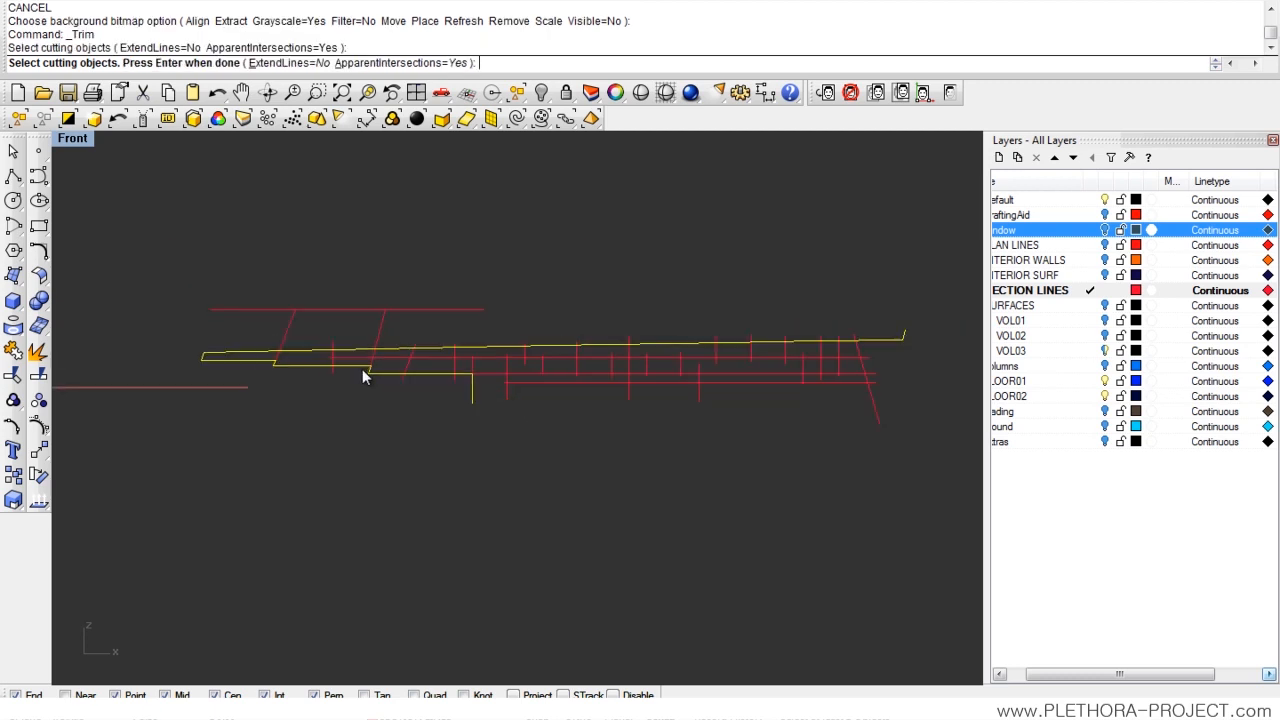
right_click(438, 263)
left_click_drag(210, 340, 207, 333)
scroll(417, 327, "up", 3)
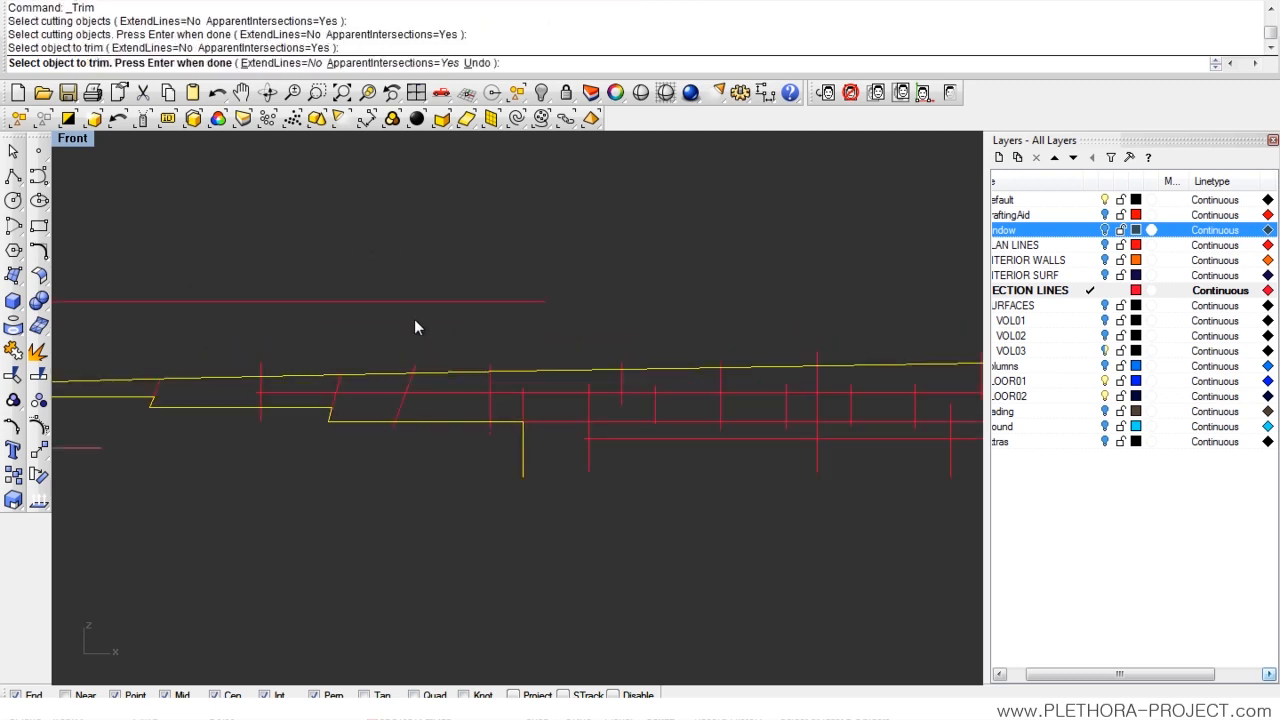
- Trim the overhanging ends of the first vertical line and the last slanted line outside the stepped facade outline
left_click_drag(251, 367, 249, 369)
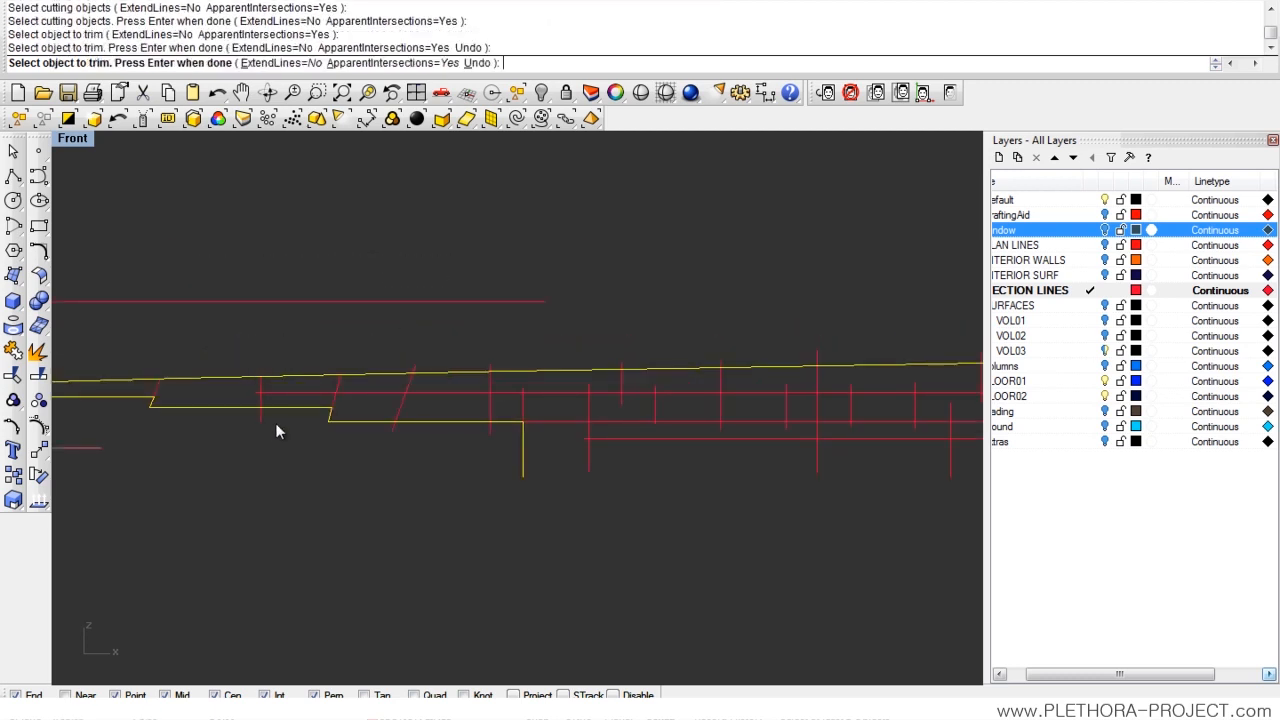
left_click_drag(275, 421, 248, 416)
scroll(409, 425, "up", 4)
left_click_drag(355, 420, 356, 429)
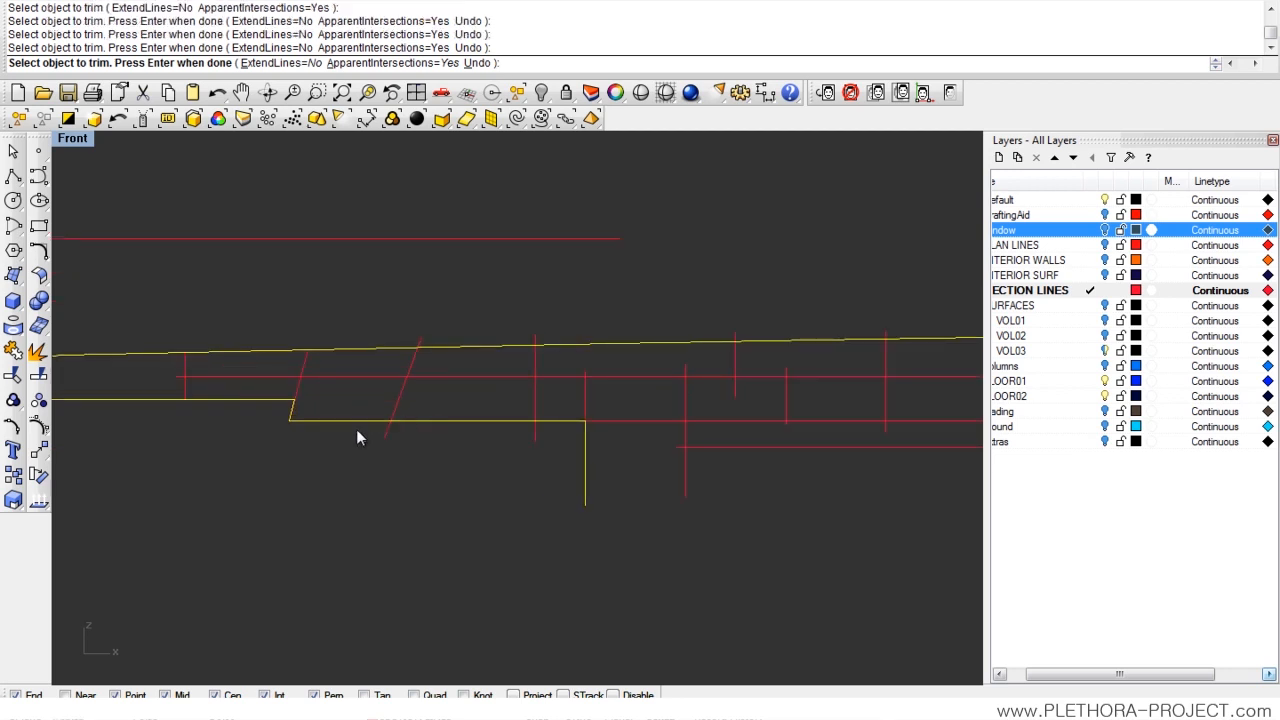
left_click_drag(452, 322, 404, 346)
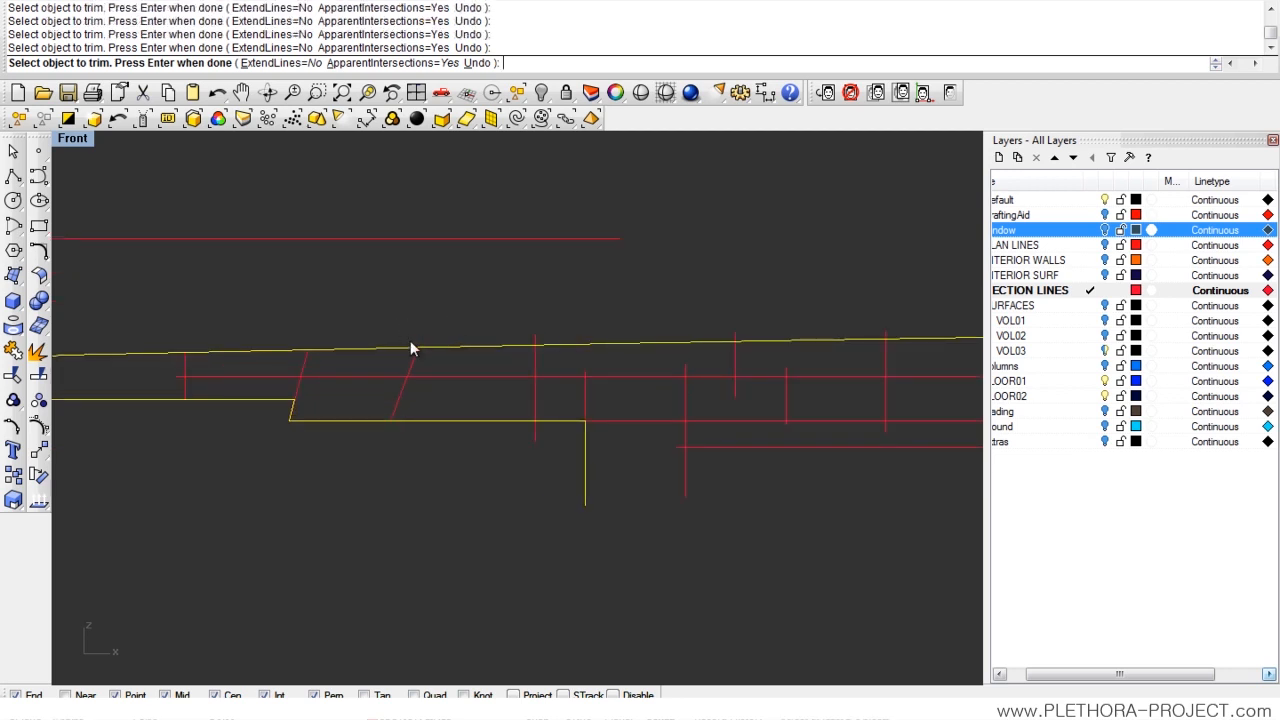
- Trim the ends of the remaining vertical section lines that project beyond the facade outline, along the whole roof line
right_click_drag(548, 328, 370, 318)
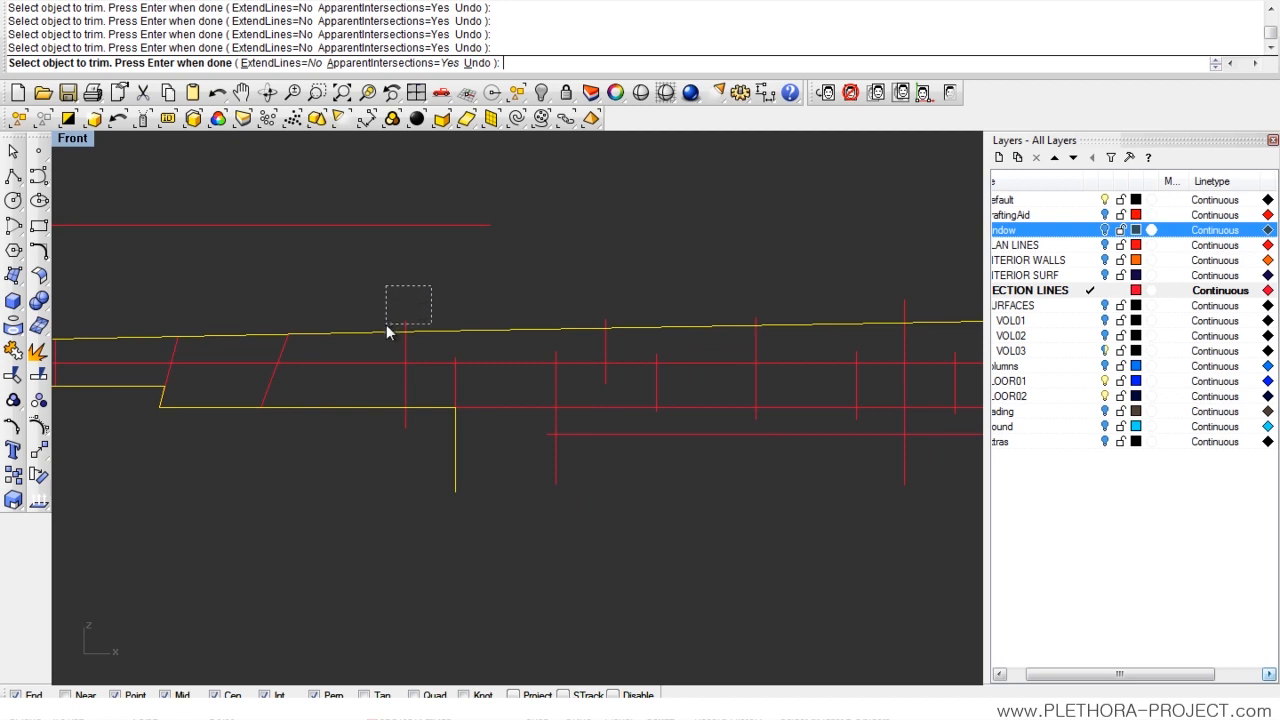
right_click_drag(721, 311, 306, 328)
scroll(668, 301, "down", 8)
scroll(817, 282, "up", 6)
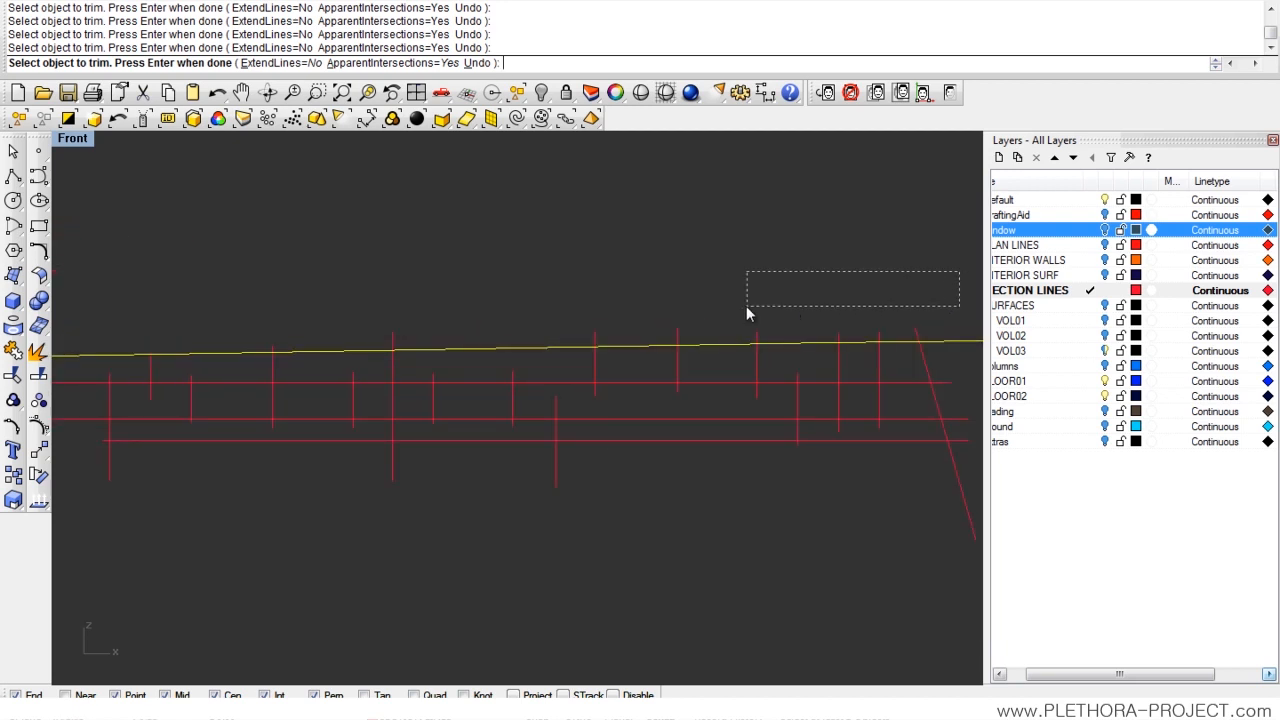
left_click_drag(654, 345, 653, 338)
right_click_drag(327, 348, 458, 289)
scroll(373, 291, "down", 2)
scroll(372, 321, "up", 2)
scroll(372, 327, "down", 3)
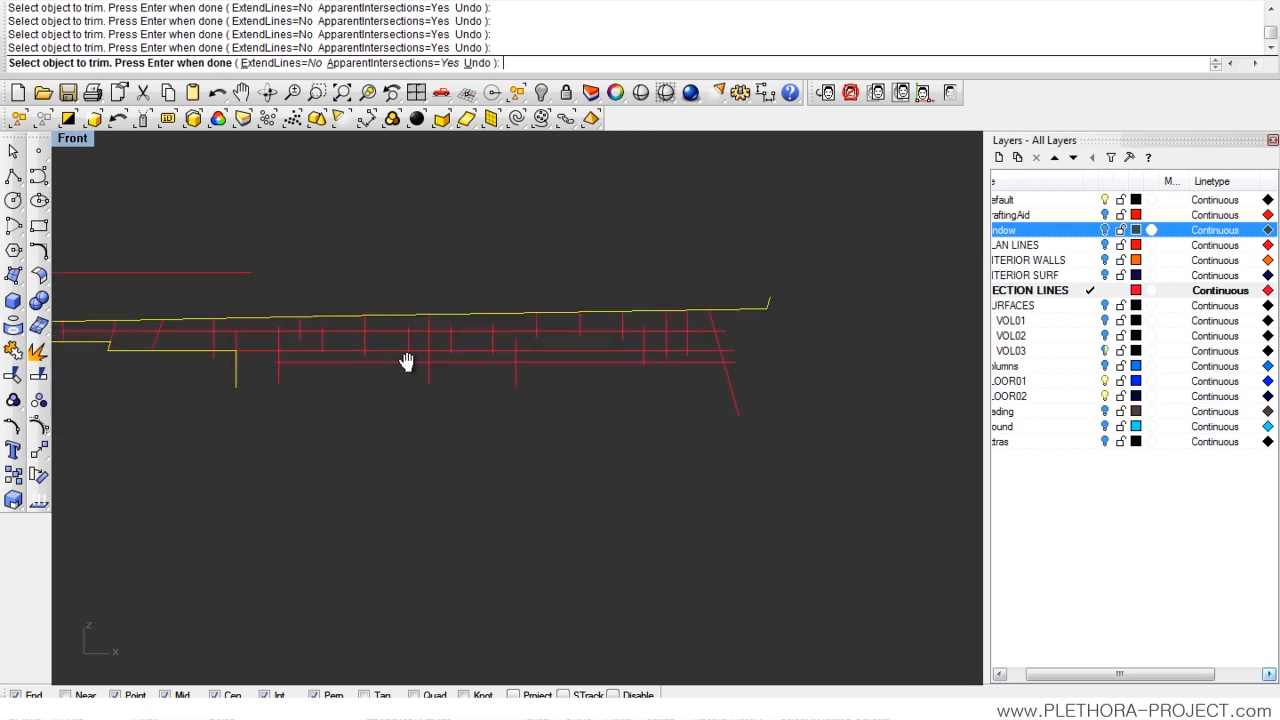
right_click_drag(326, 397, 474, 344)
right_click_drag(298, 339, 481, 323)
scroll(250, 300, "up", 7)
key("Return")
- Trim the stub of the upper horizontal line that projects past the first vertical line
key("Return")
left_click(371, 285)
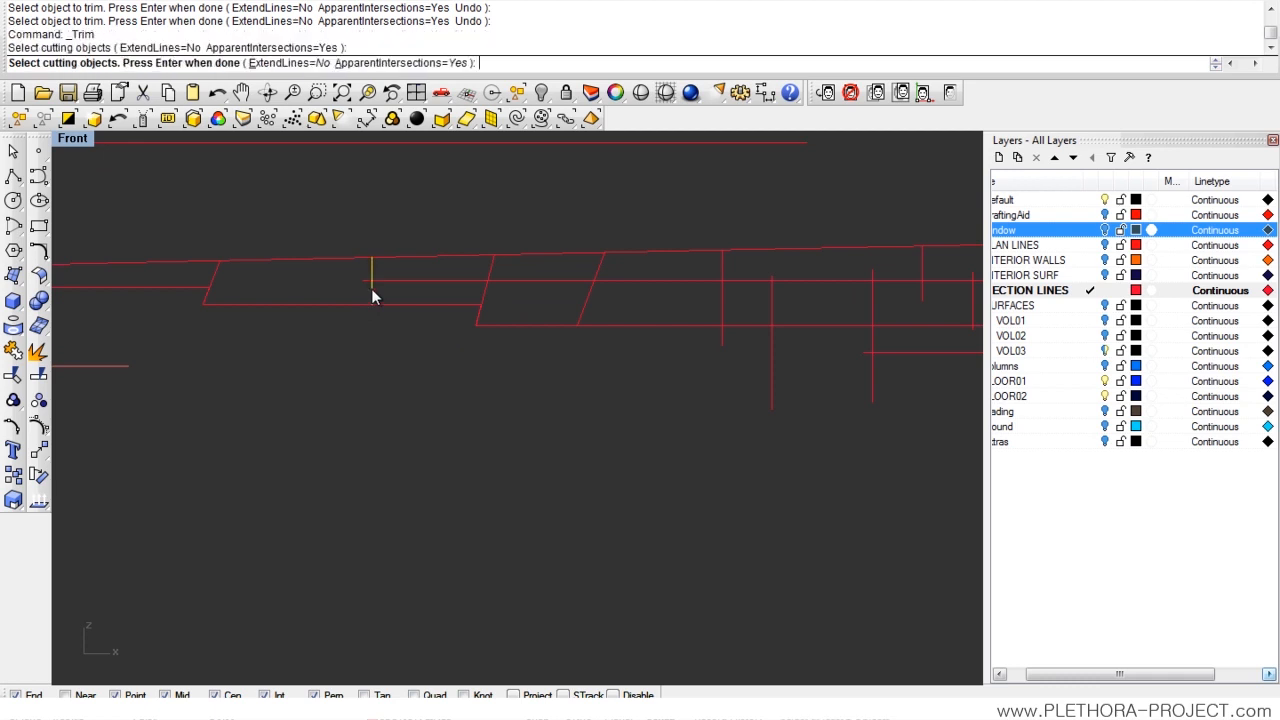
key("Return")
left_click(365, 280)
key("Return")
scroll(592, 285, "down", 2)
right_click_drag(613, 289, 507, 291)
scroll(580, 287, "down", 6)
scroll(505, 289, "up", 6)
key("Return")
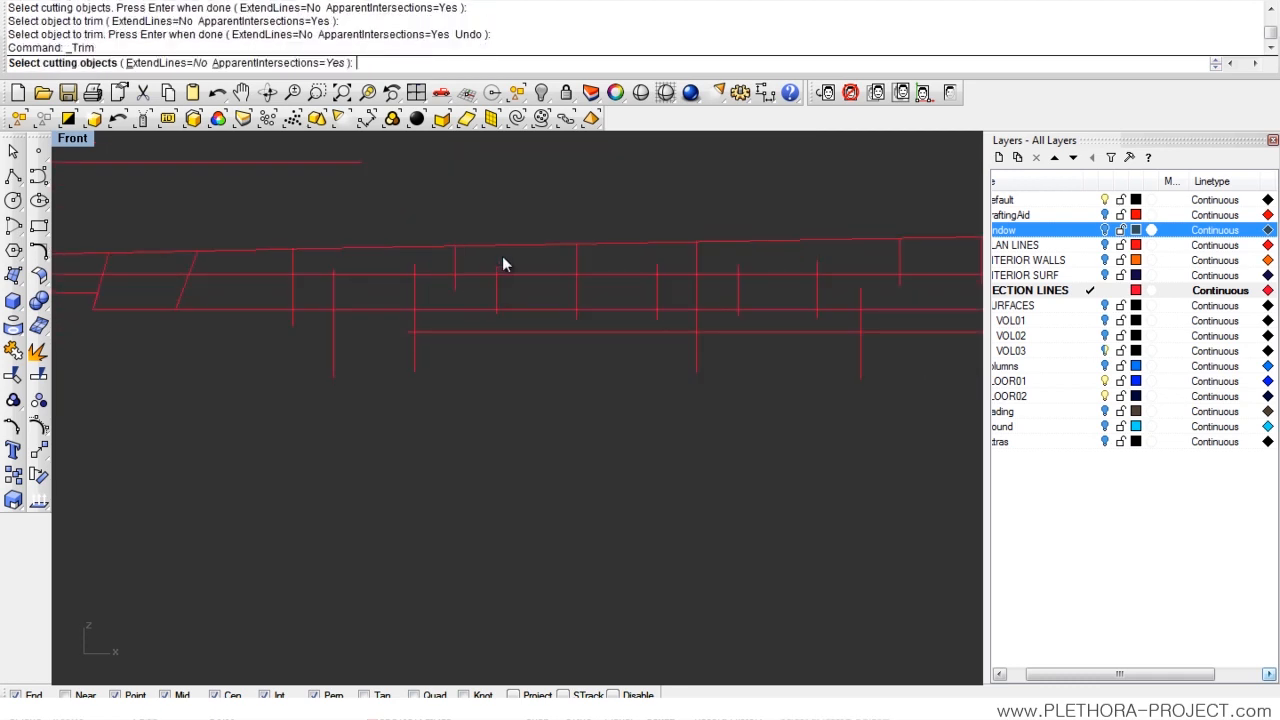
left_click(494, 272)
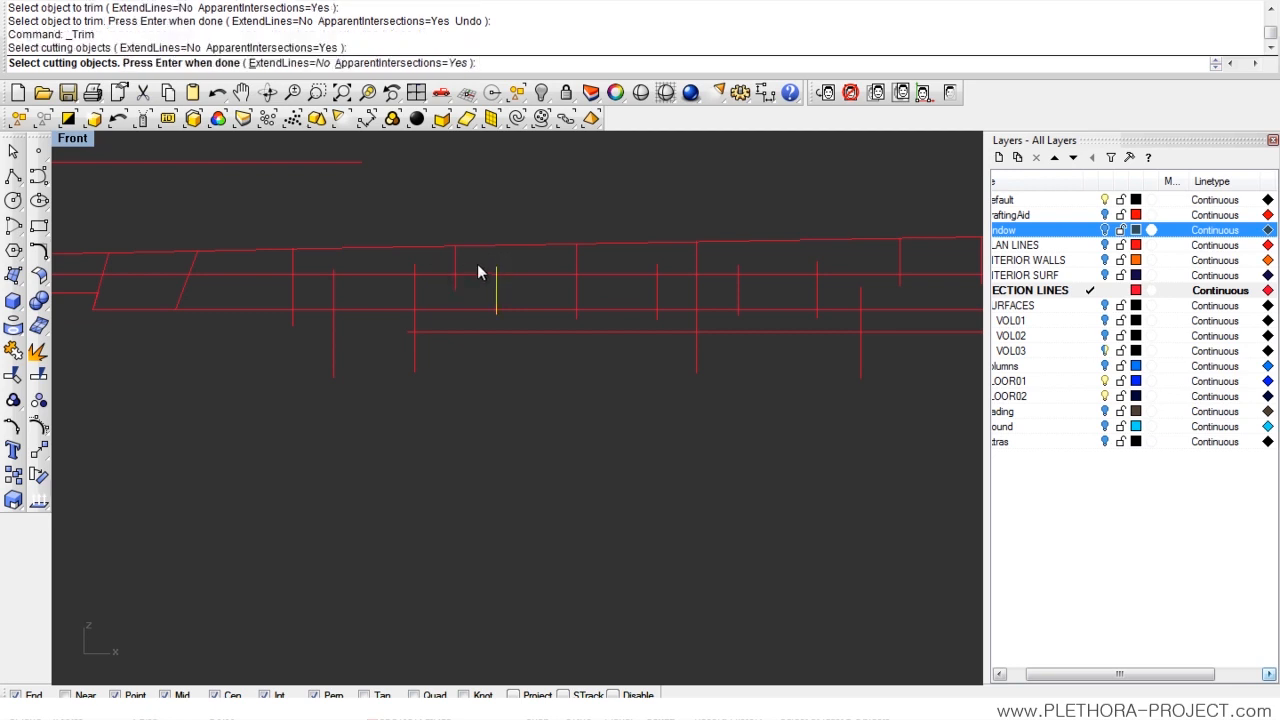
key("Escape")
- Trim the tops of both frame lines of the first door above the upper horizontal line, using all facade section lines as cutters
scroll(534, 270, "down", 5)
key("Return")
left_click_drag(691, 223, 502, 332)
scroll(482, 276, "up", 5)
scroll(418, 269, "up", 8)
right_click_drag(484, 268, 403, 335)
key("Return")
left_click(423, 287)
left_click(545, 288)
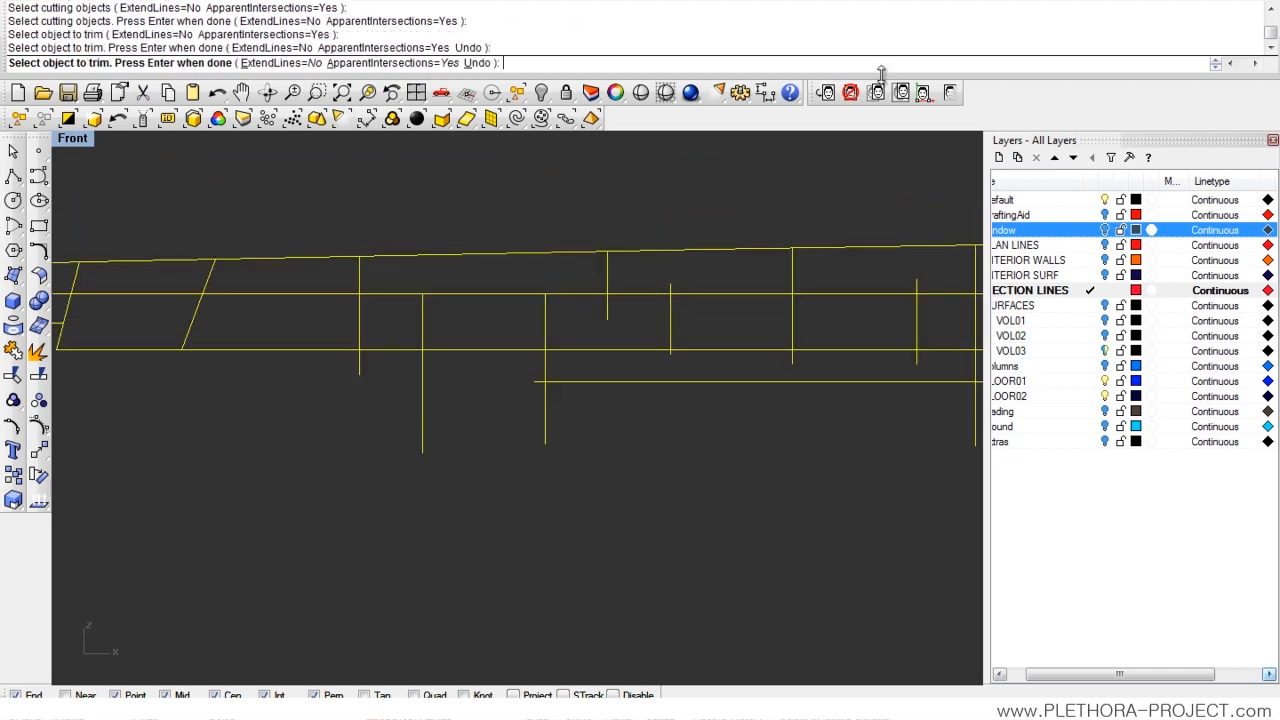
- Show the background bitmap and trim both overhanging ends of a middle-row divider, using all 26 facade curves as cutting objects
left_click(951, 93)
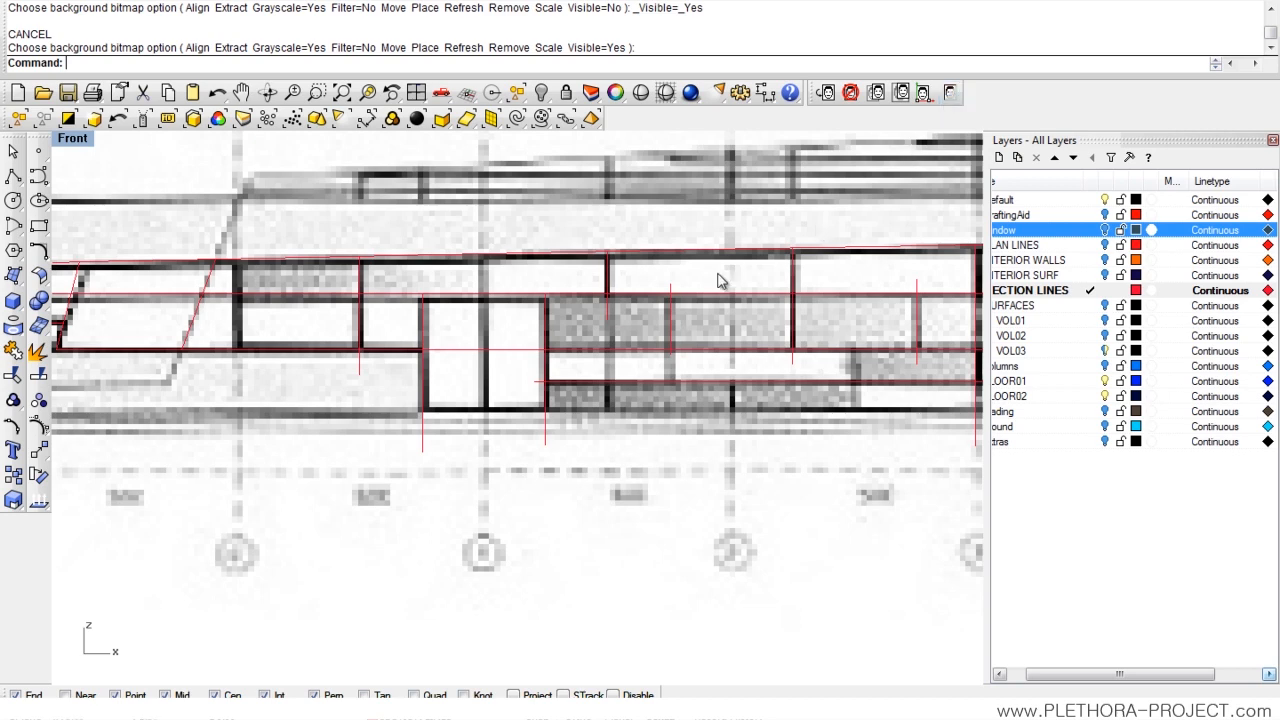
right_click_drag(604, 296, 510, 301)
scroll(585, 306, "down", 10)
right_click_drag(592, 312, 455, 305)
left_click_drag(814, 274, 140, 388)
left_click(13, 400)
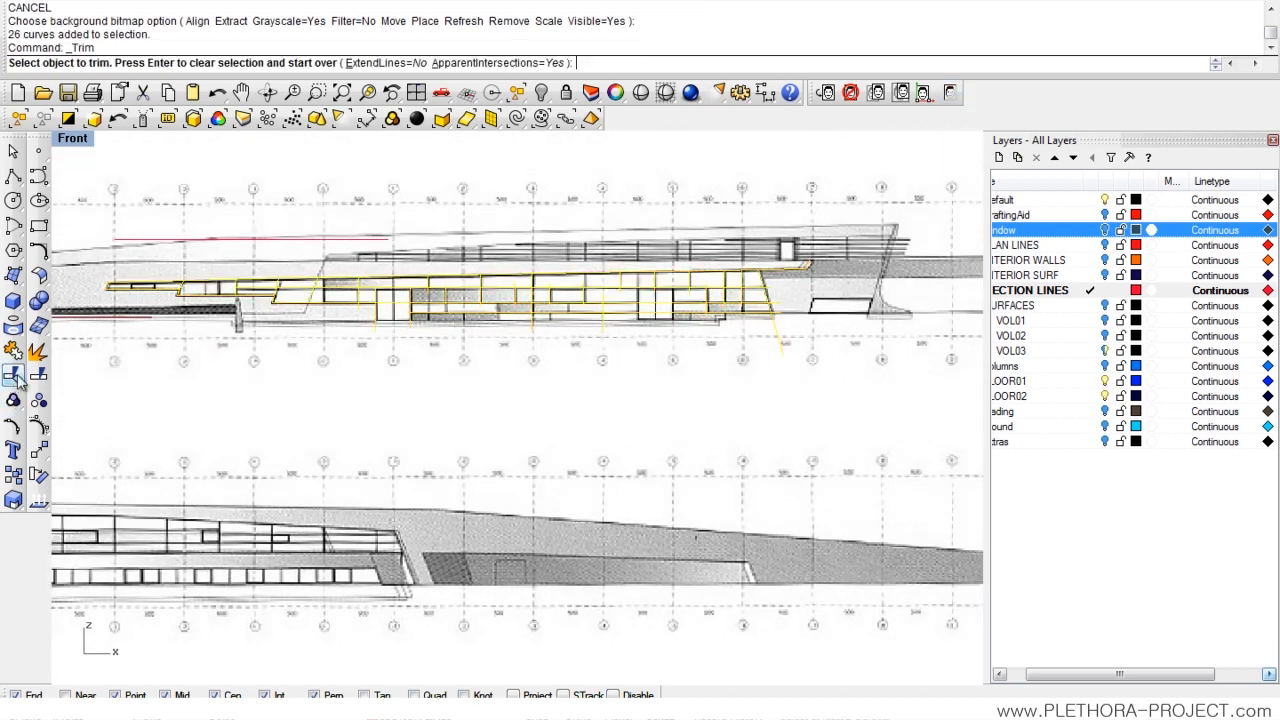
scroll(508, 305, "up", 10)
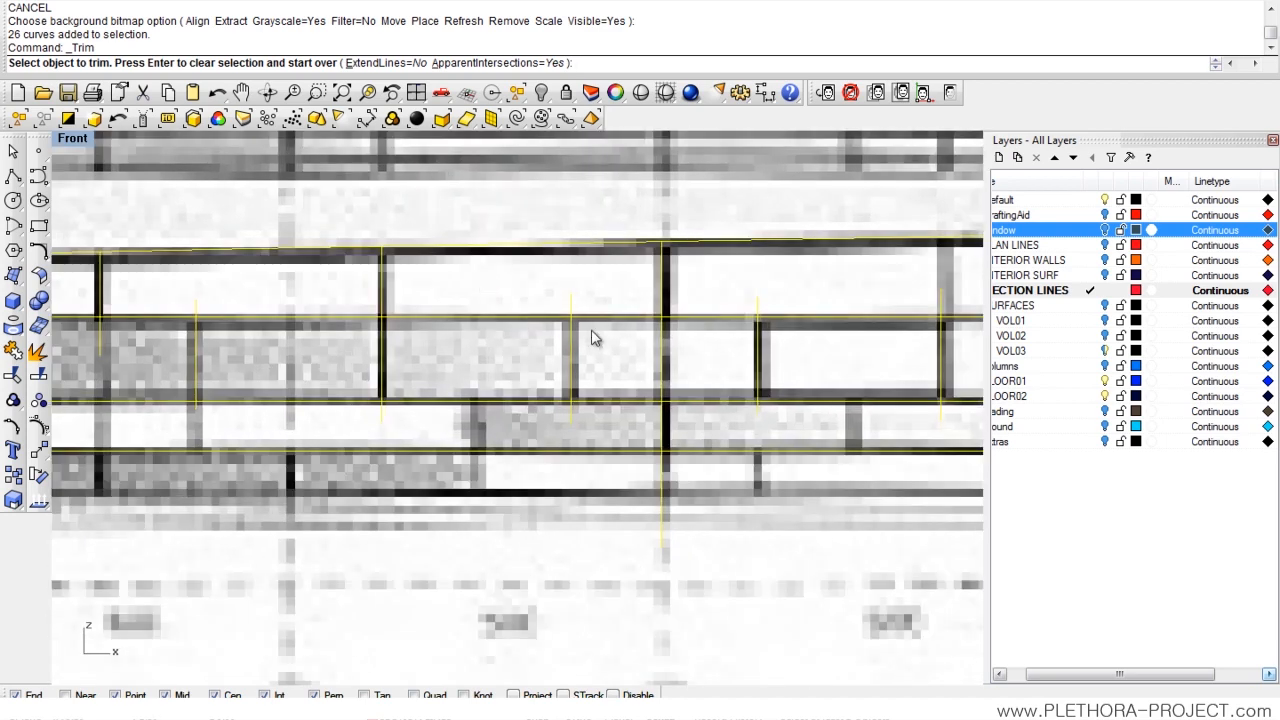
left_click(574, 310)
left_click(571, 408)
- Trim the overhanging ends of the upper- and middle-row dividers in the bays just after the first door
right_click_drag(264, 417, 333, 396)
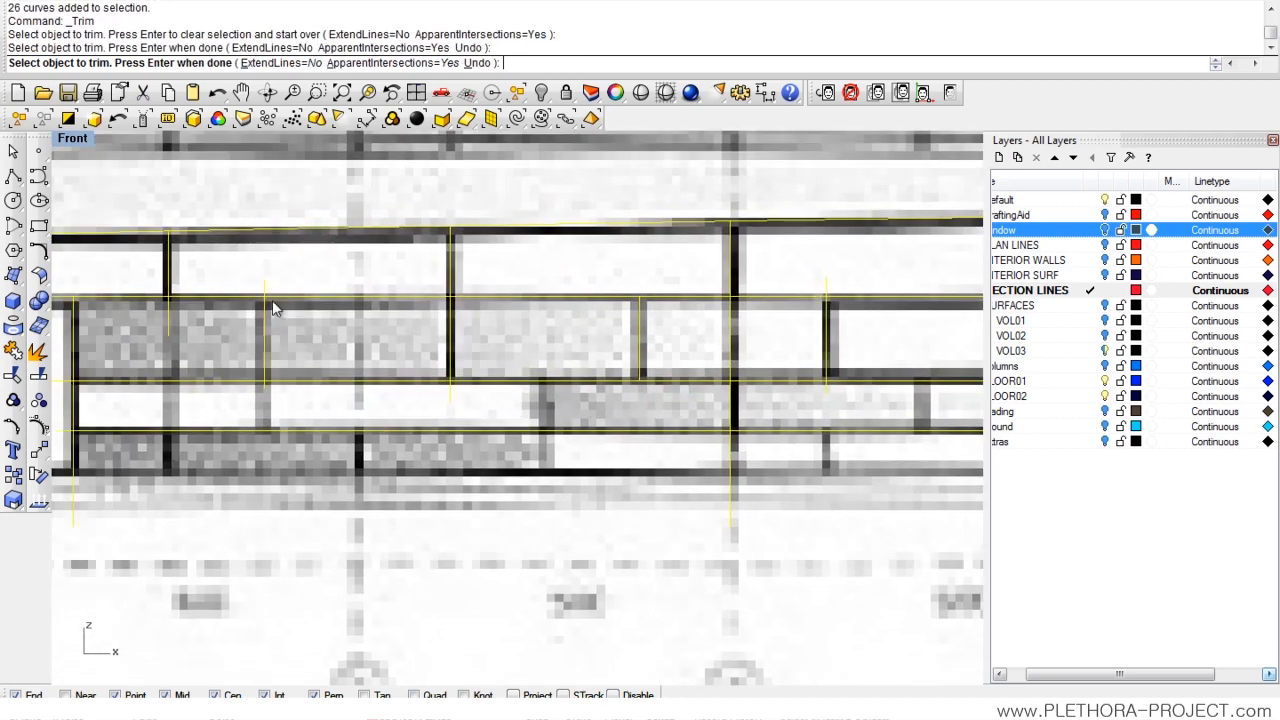
left_click(264, 283)
left_click(172, 325)
left_click(263, 390)
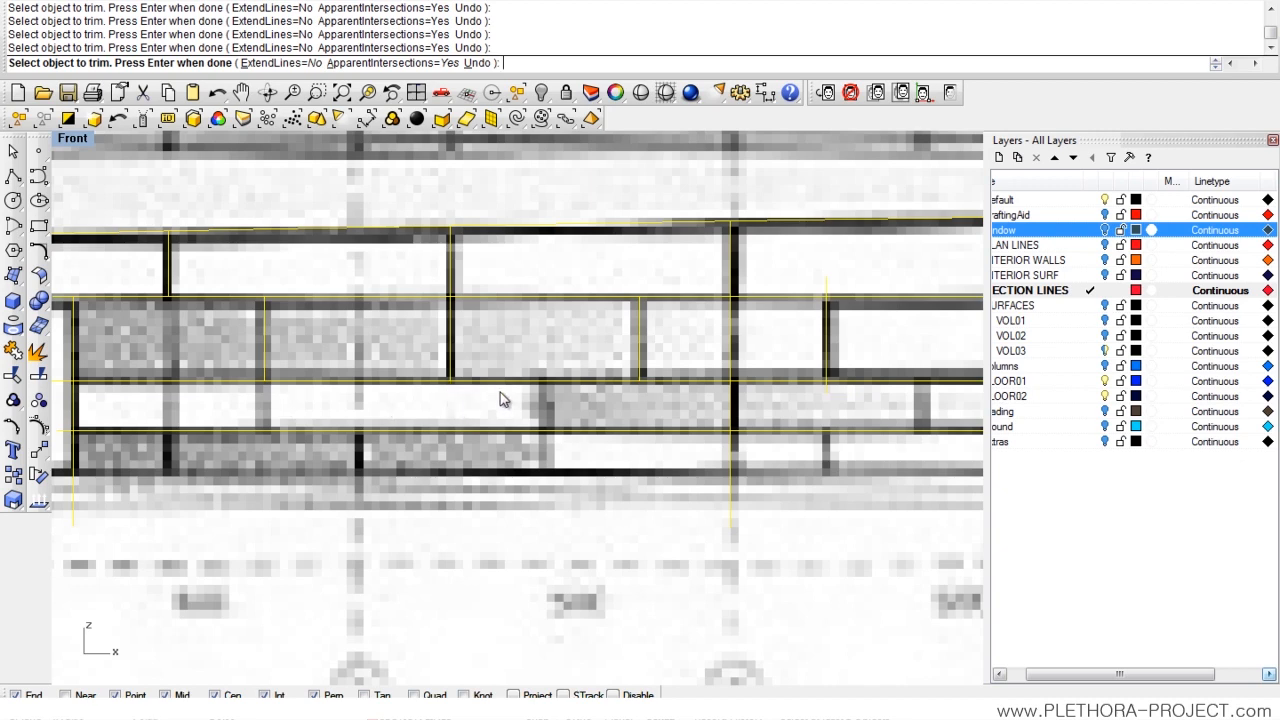
- Trim the overhanging divider ends between the central grid axis and the second door to match the panel rows in the drawing
scroll(504, 393, "down", 4)
right_click_drag(621, 373, 508, 312)
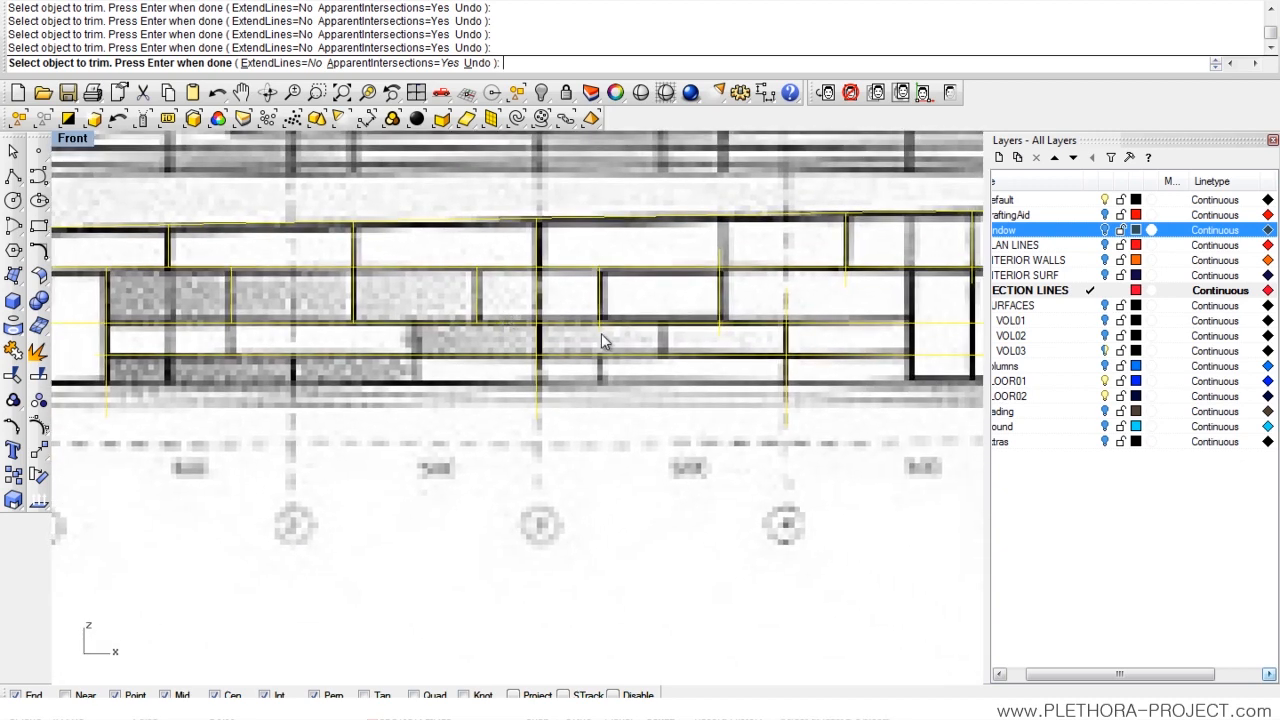
left_click(599, 330)
scroll(700, 272, "up", 5)
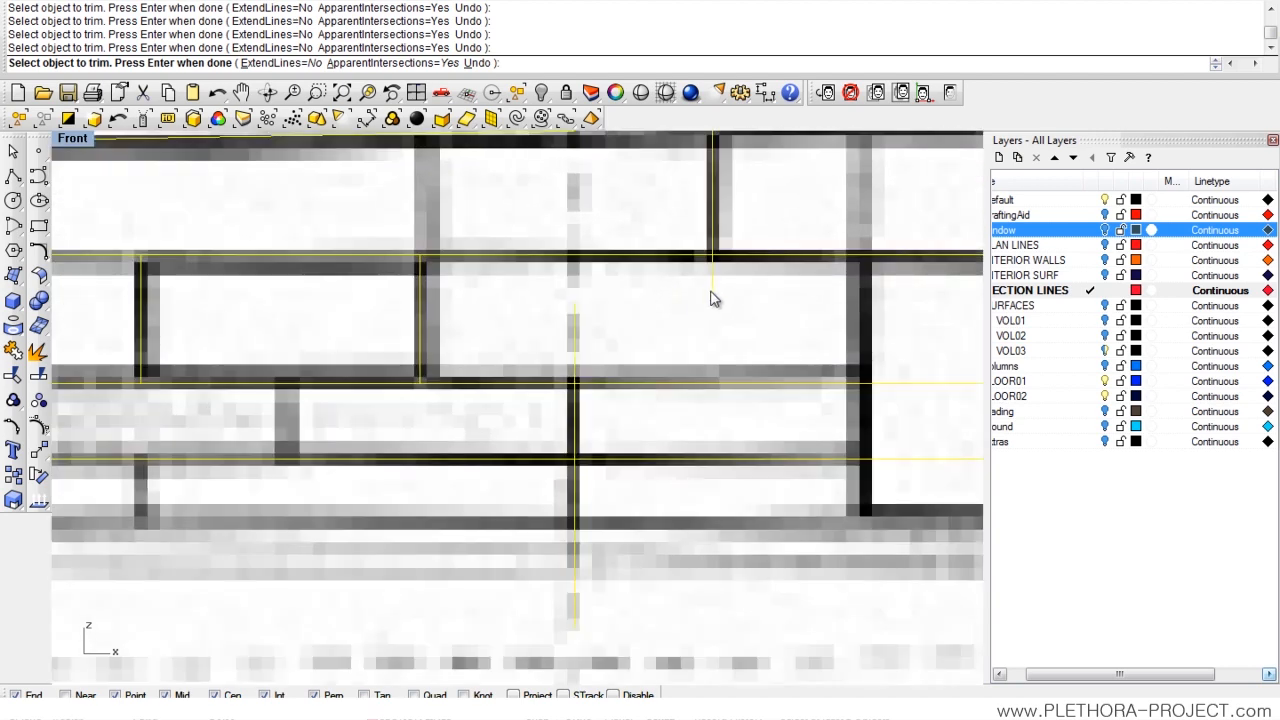
scroll(668, 320, "down", 5)
scroll(665, 315, "up", 3)
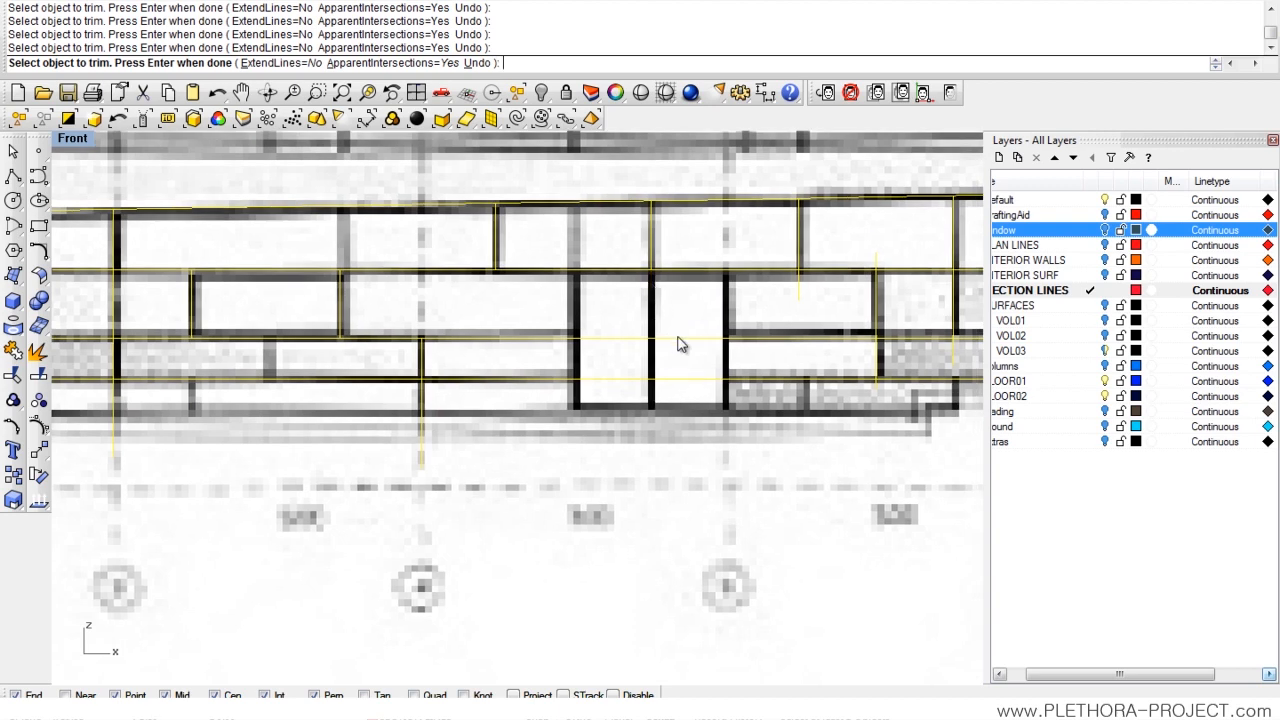
- Trim the overhanging ends of the upper- and middle-row dividers in the bays beyond the second door
scroll(678, 344, "up", 2)
right_click_drag(594, 342, 417, 340)
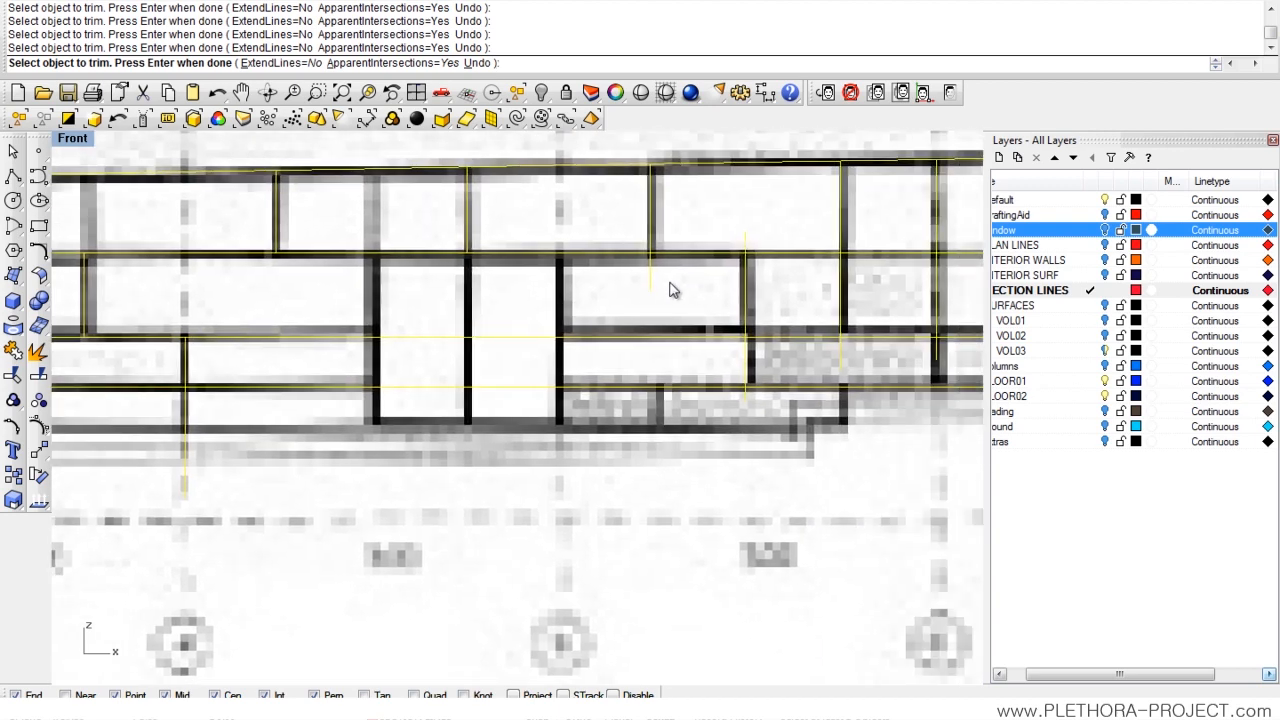
left_click(651, 285)
left_click(747, 240)
right_click_drag(742, 408, 610, 352)
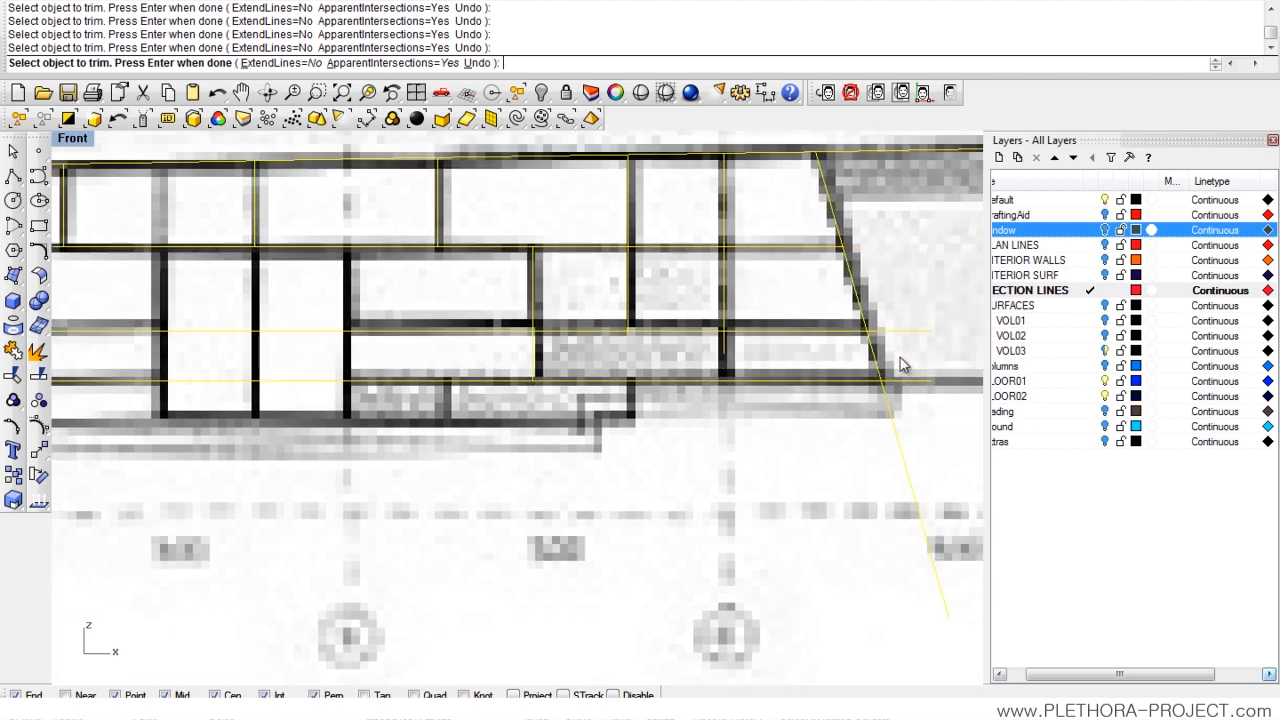
scroll(876, 338, "down", 12)
right_click_drag(526, 373, 546, 326)
scroll(546, 326, "up", 6)
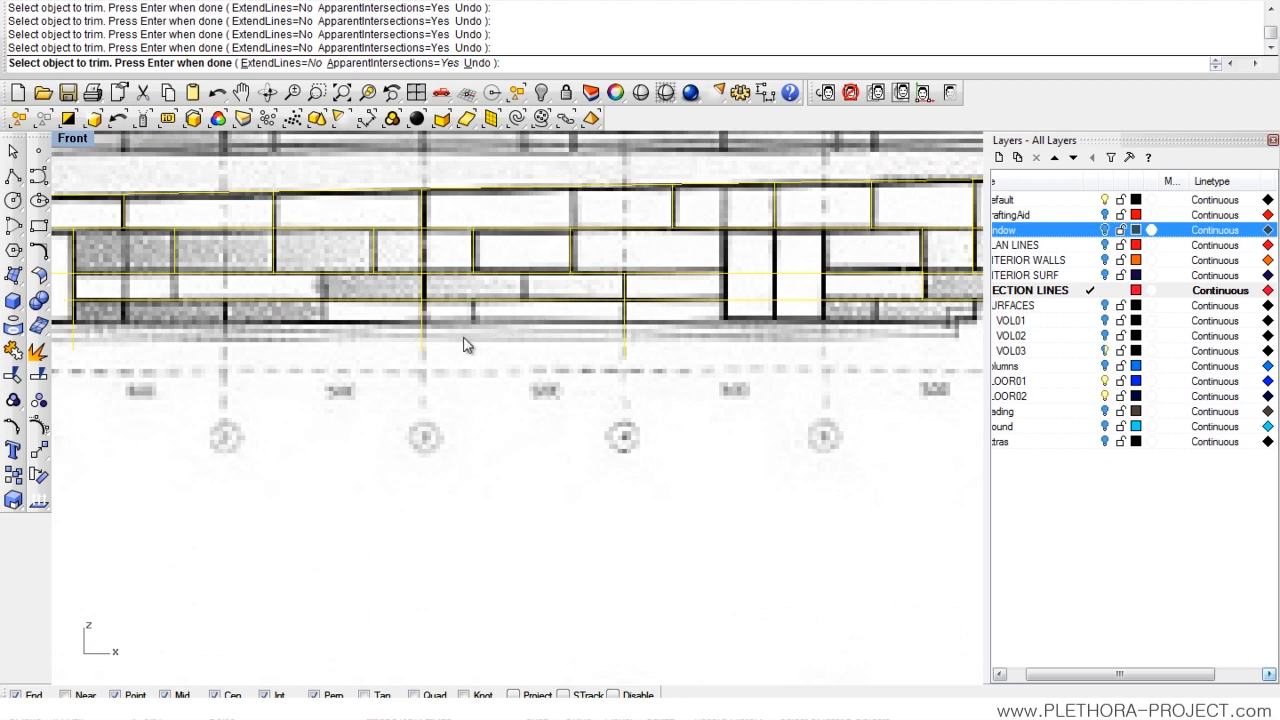
scroll(466, 346, "down", 6)
right_click_drag(365, 337, 415, 330)
scroll(370, 343, "down", 2)
key("Return")
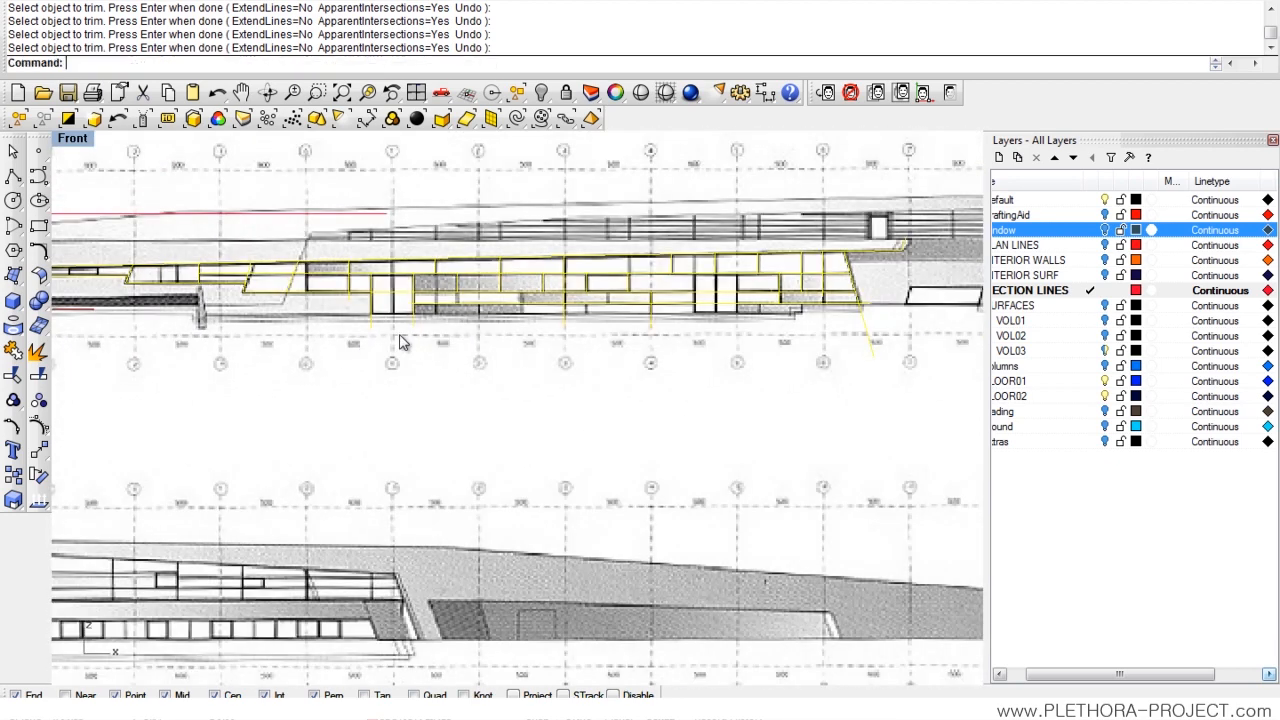
- Draw two vertical polylines along the outer frame edges of the second door, from above its head to below its base
scroll(697, 329, "up", 4)
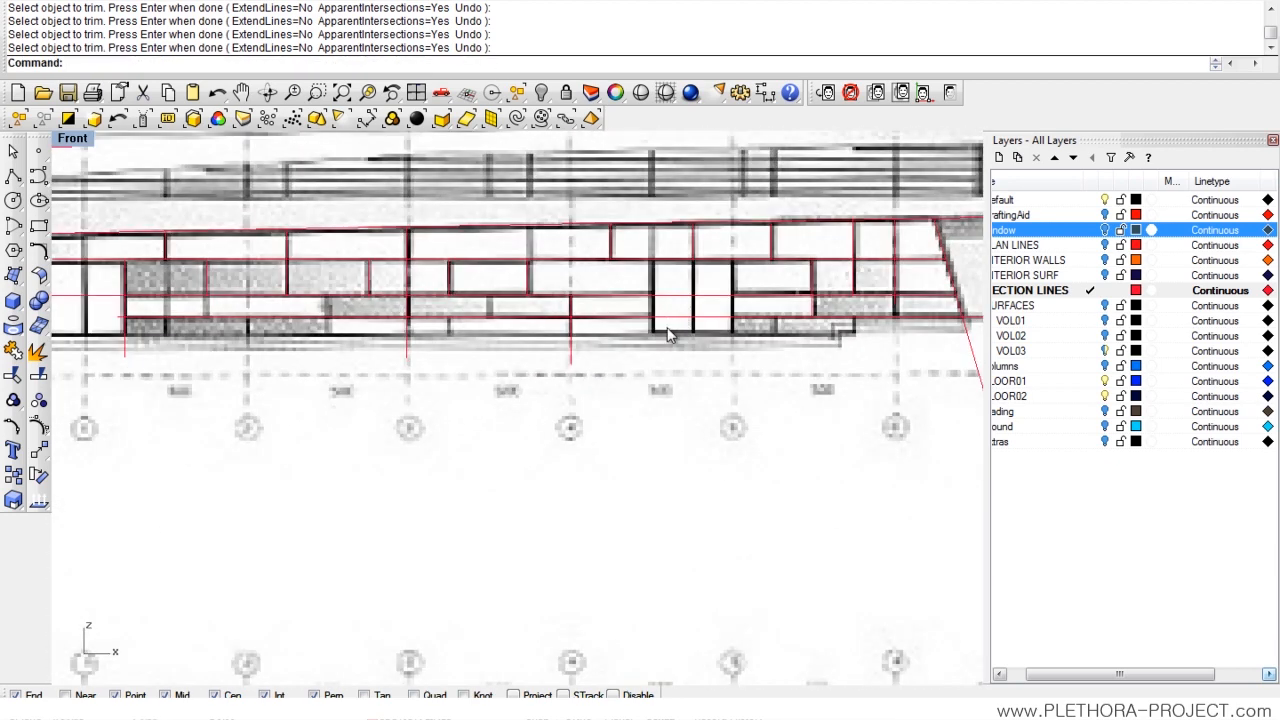
scroll(497, 356, "up", 3)
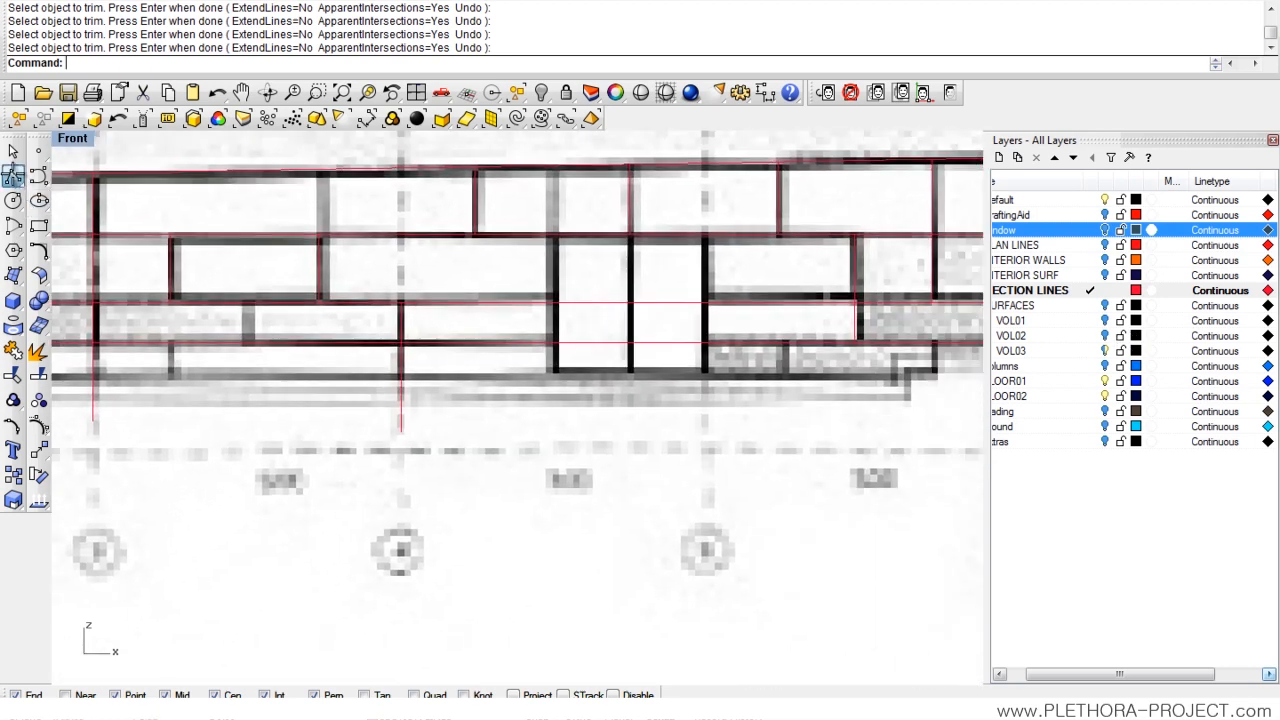
left_click(13, 175)
left_click(553, 224)
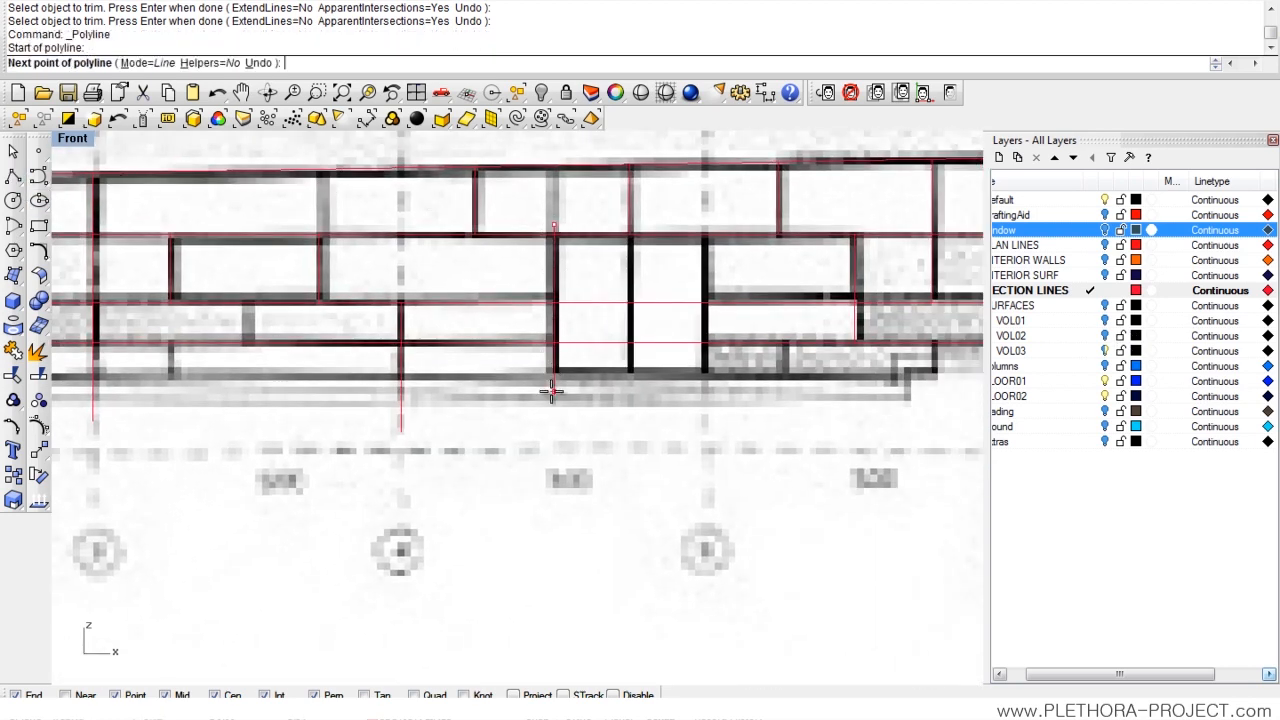
left_click(553, 397)
key("Return")
key("Return")
left_click(704, 222)
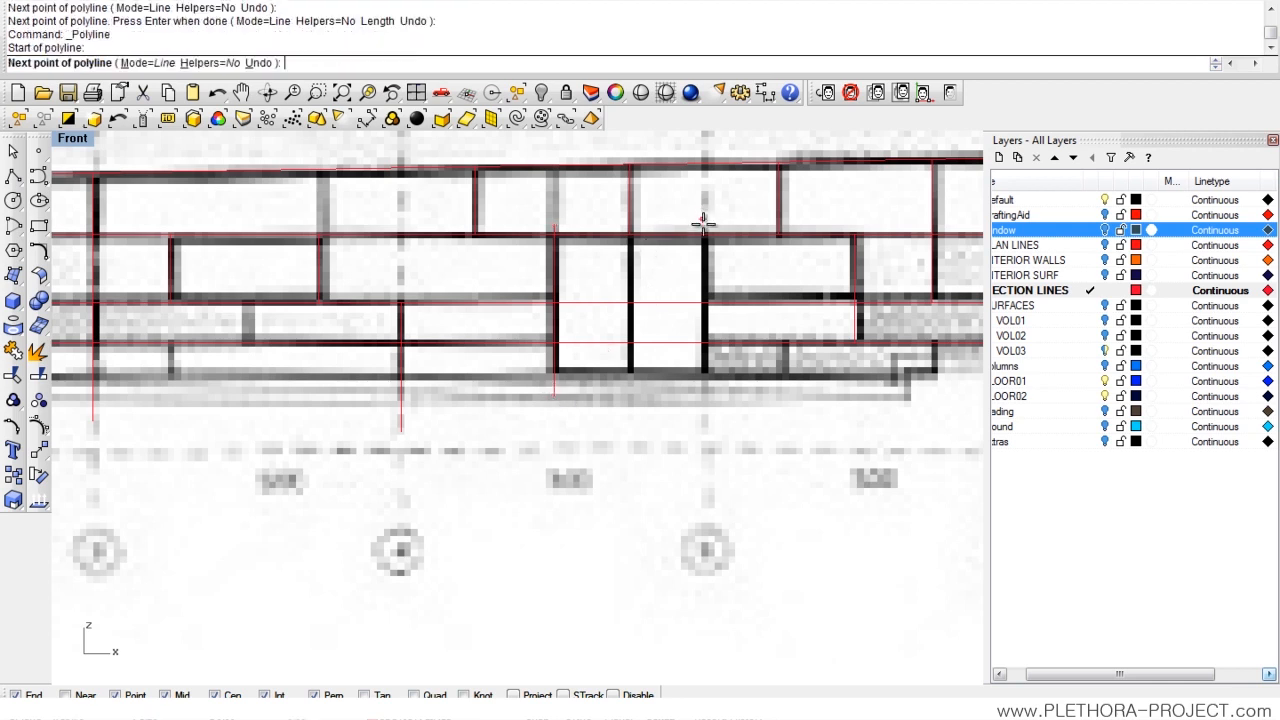
left_click(703, 412)
key("Return")
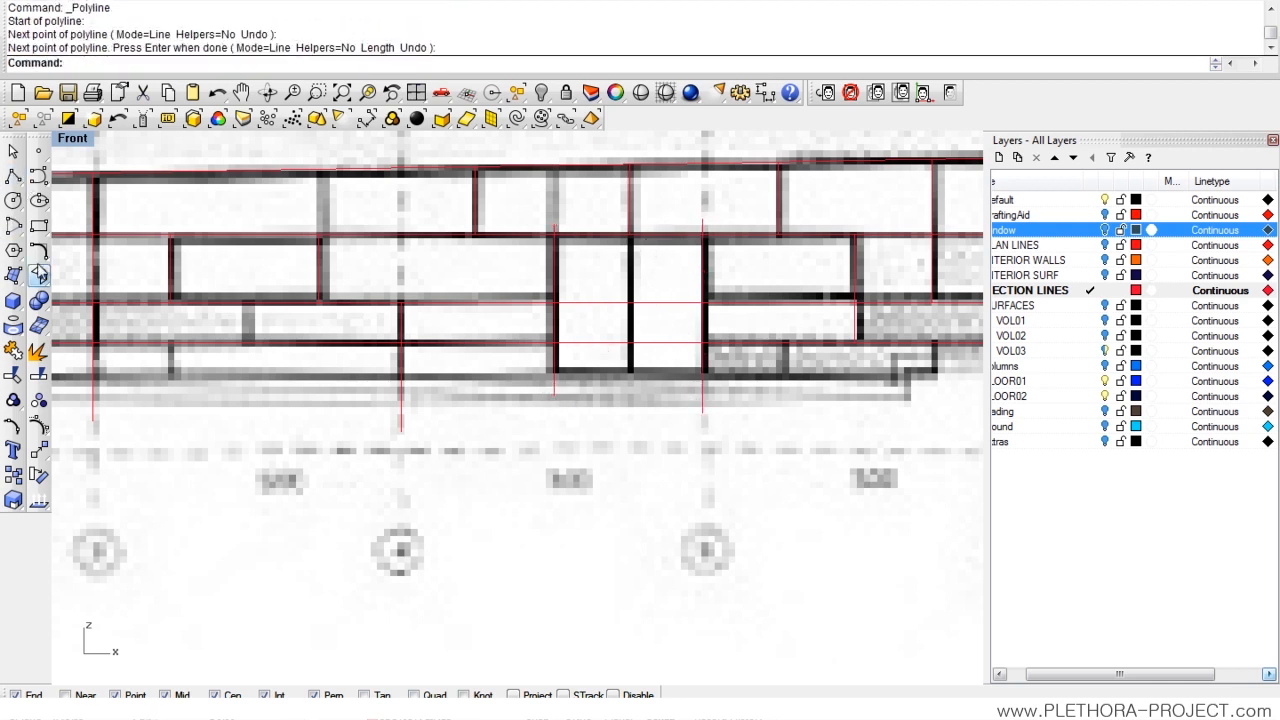
- Trim the second door's frame-line tops and both horizontal lines crossing its opening, using the surrounding section lines as cutters
left_click(13, 375)
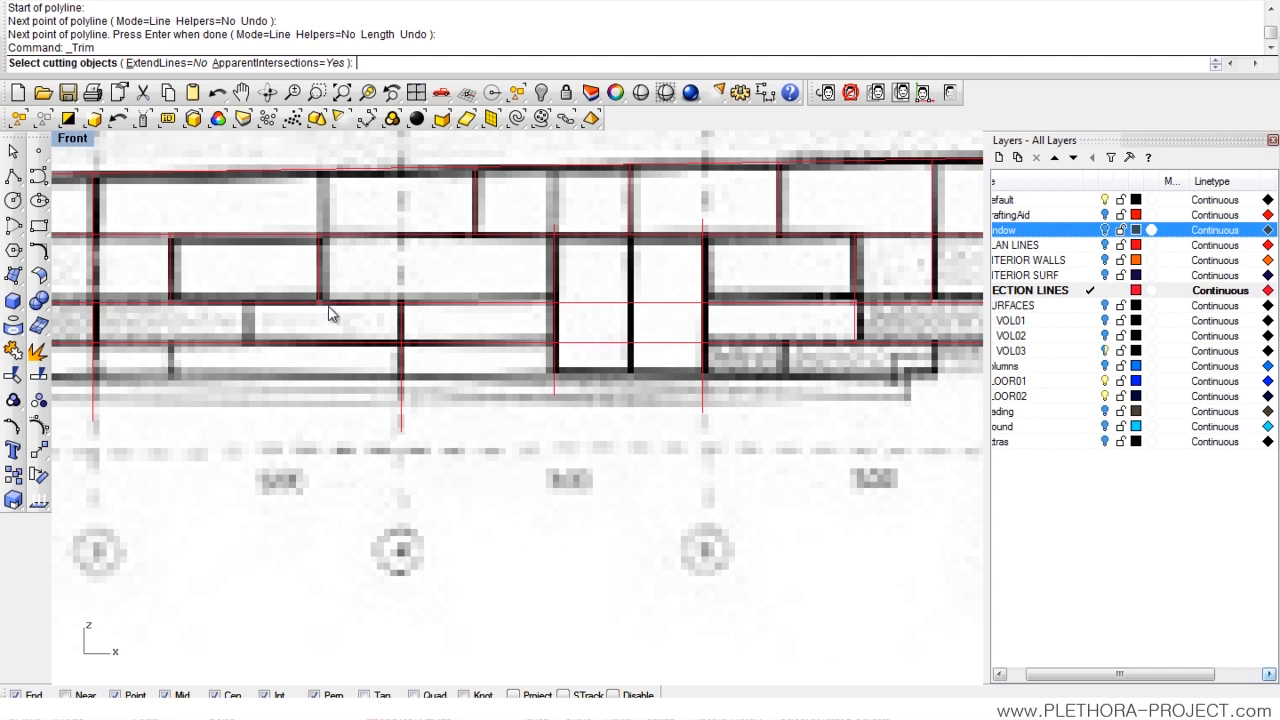
left_click_drag(683, 413, 506, 200)
left_click_drag(771, 487, 618, 262)
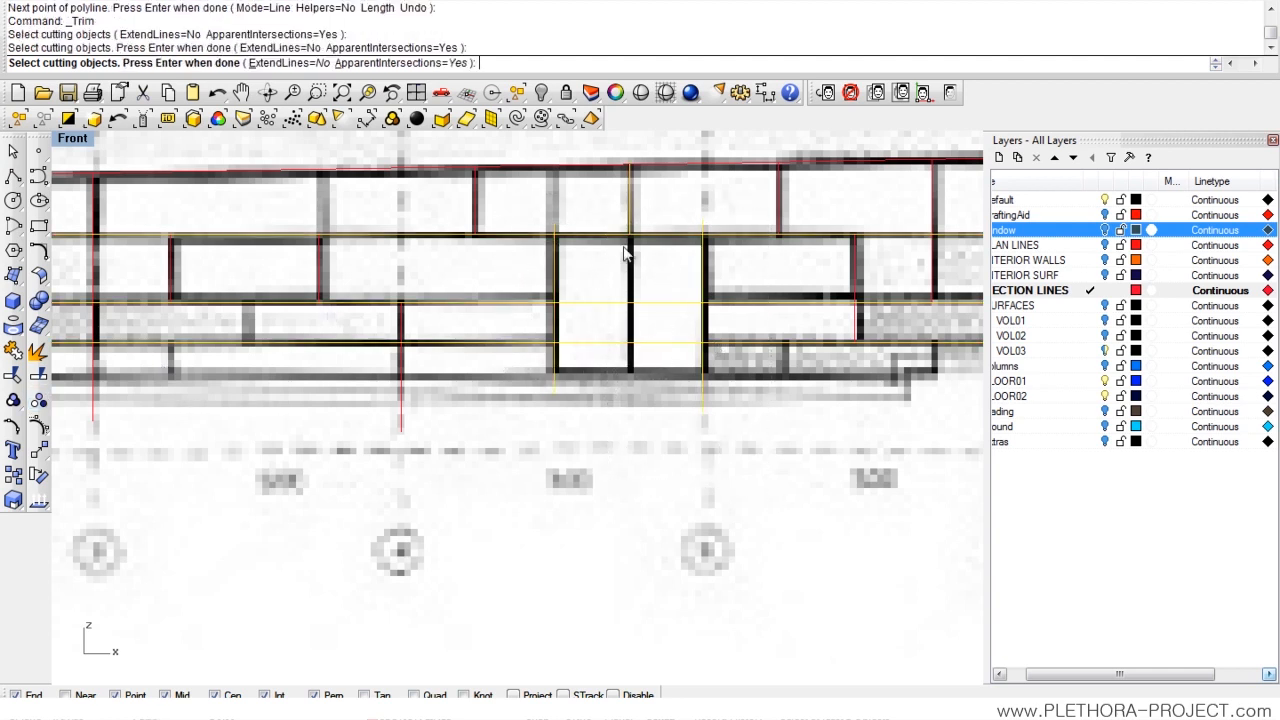
key("Return")
left_click(561, 226)
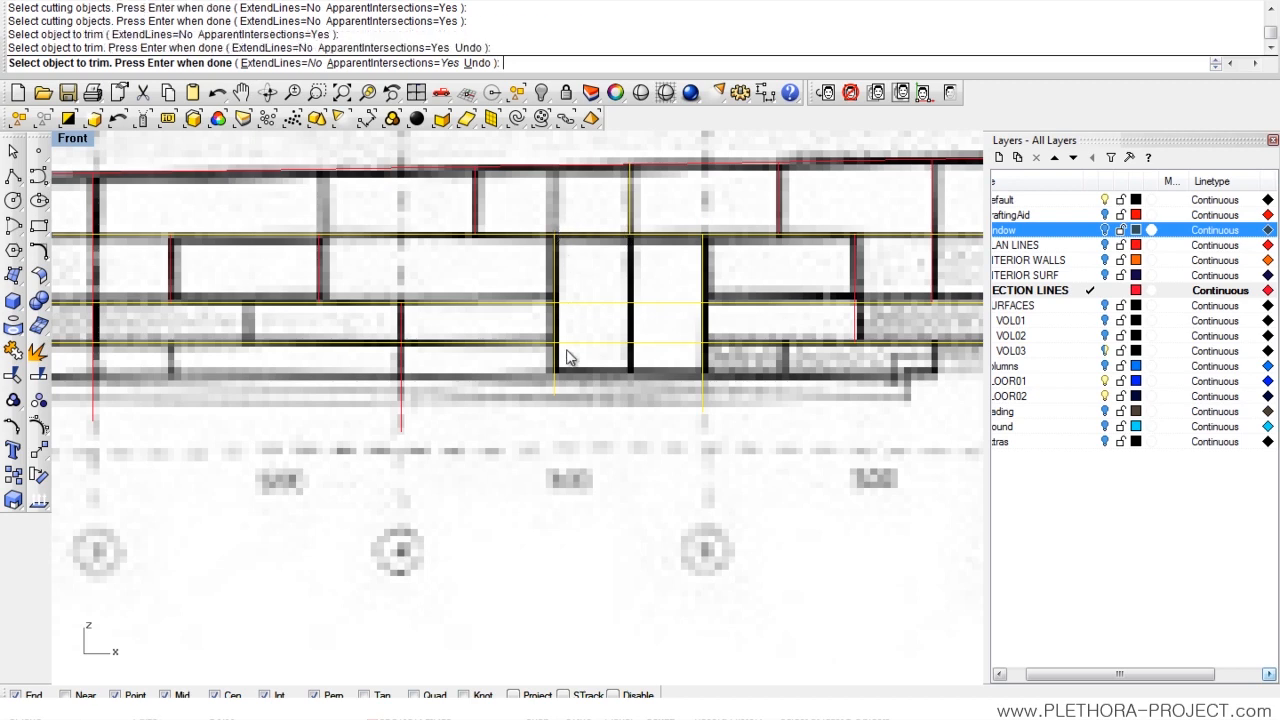
left_click(640, 303)
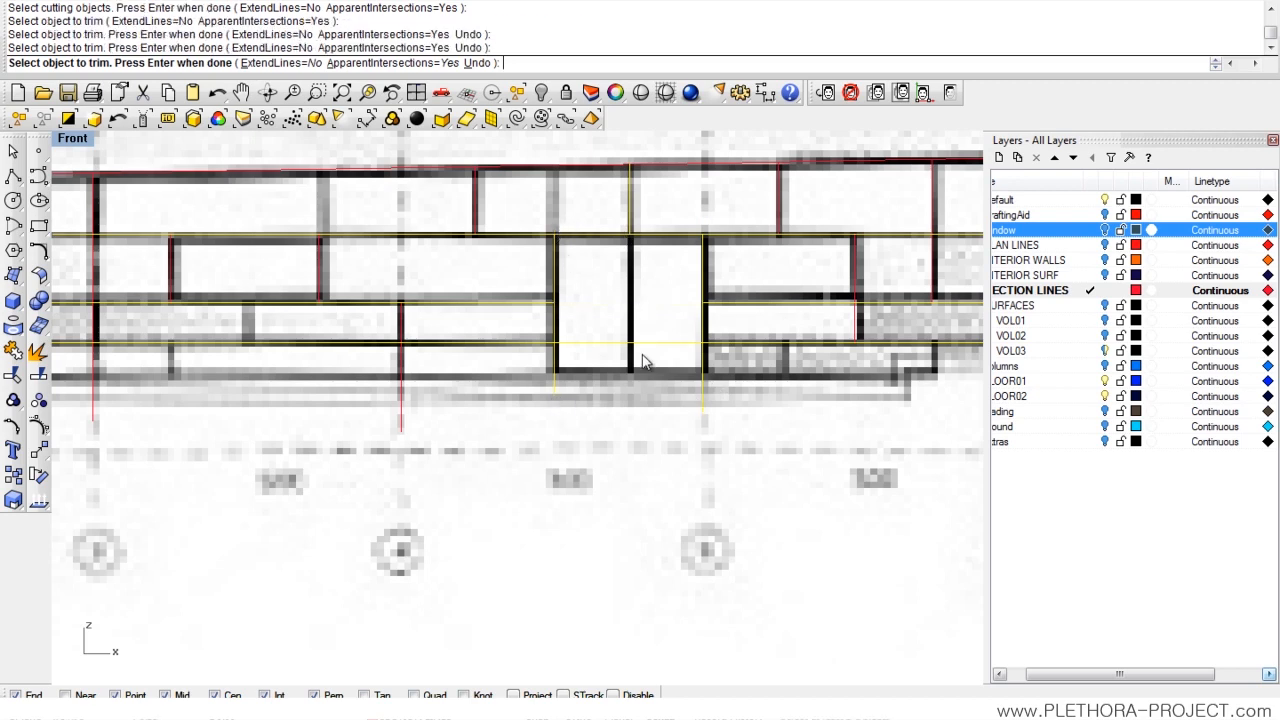
left_click(641, 343)
scroll(618, 349, "down", 10)
key("Return")
- Trim away the horizontal line crossing the first door's opening, using its frame lines as cutters
scroll(280, 291, "up", 8)
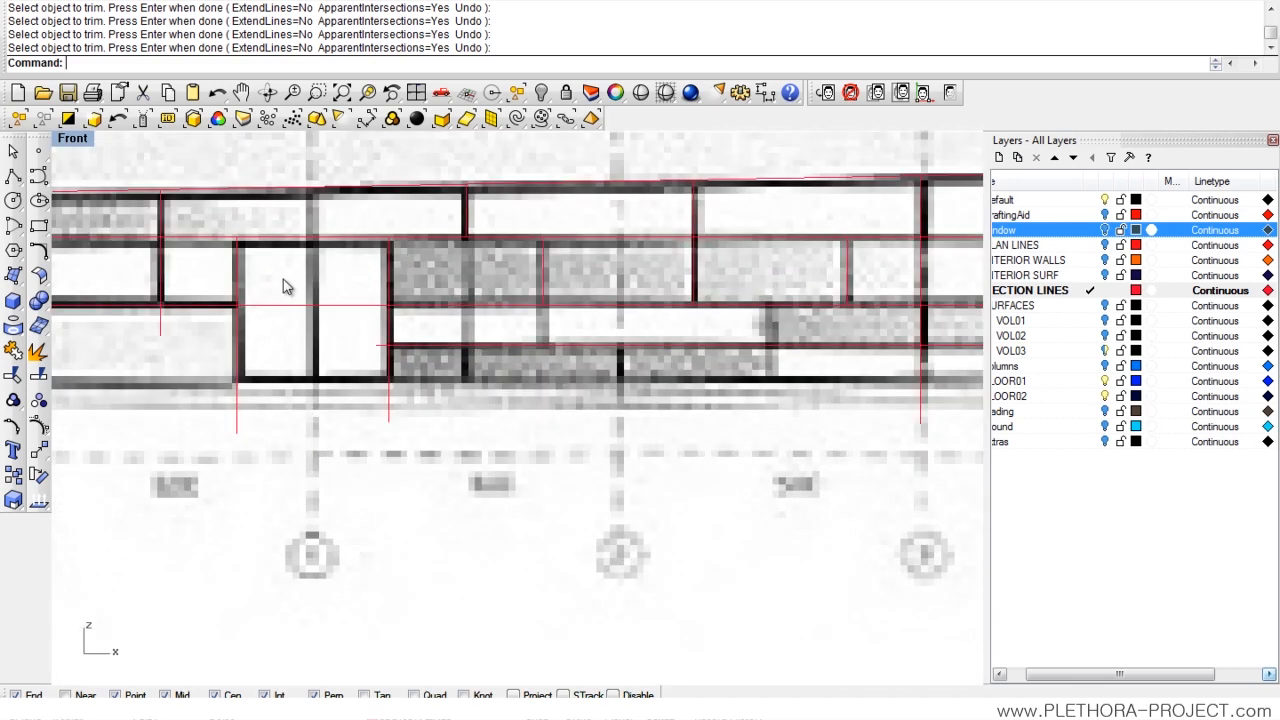
left_click(14, 176)
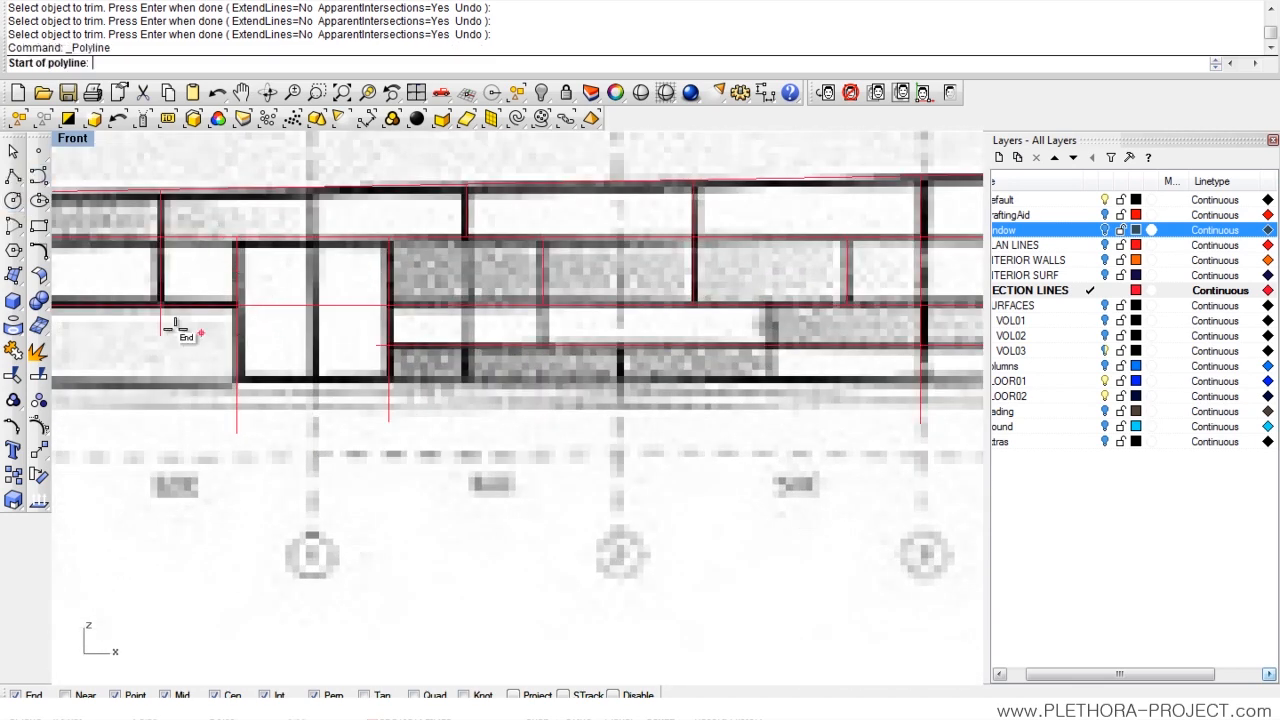
key("Escape")
left_click(13, 375)
left_click_drag(412, 216, 263, 300)
key("Return")
left_click(309, 308)
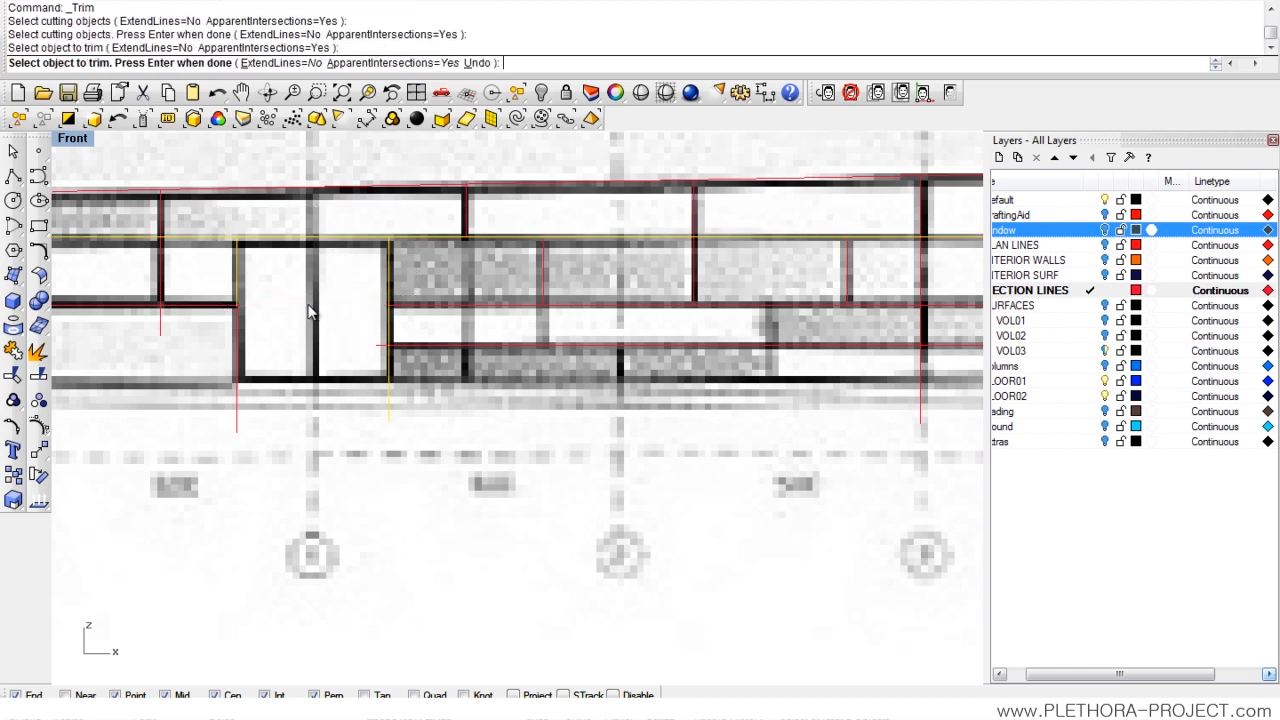
key("Return")
- Trim the short end of the lower horizontal line that overhangs into the first door's opening
scroll(289, 332, "down", 3)
scroll(314, 350, "up", 3)
key("Return")
left_click(331, 345)
key("Return")
left_click(325, 358)
key("Return")
- Compare the trimmed section lines with the background elevation along the facade for remaining overhangs and missing dividers
scroll(330, 330, "down", 6)
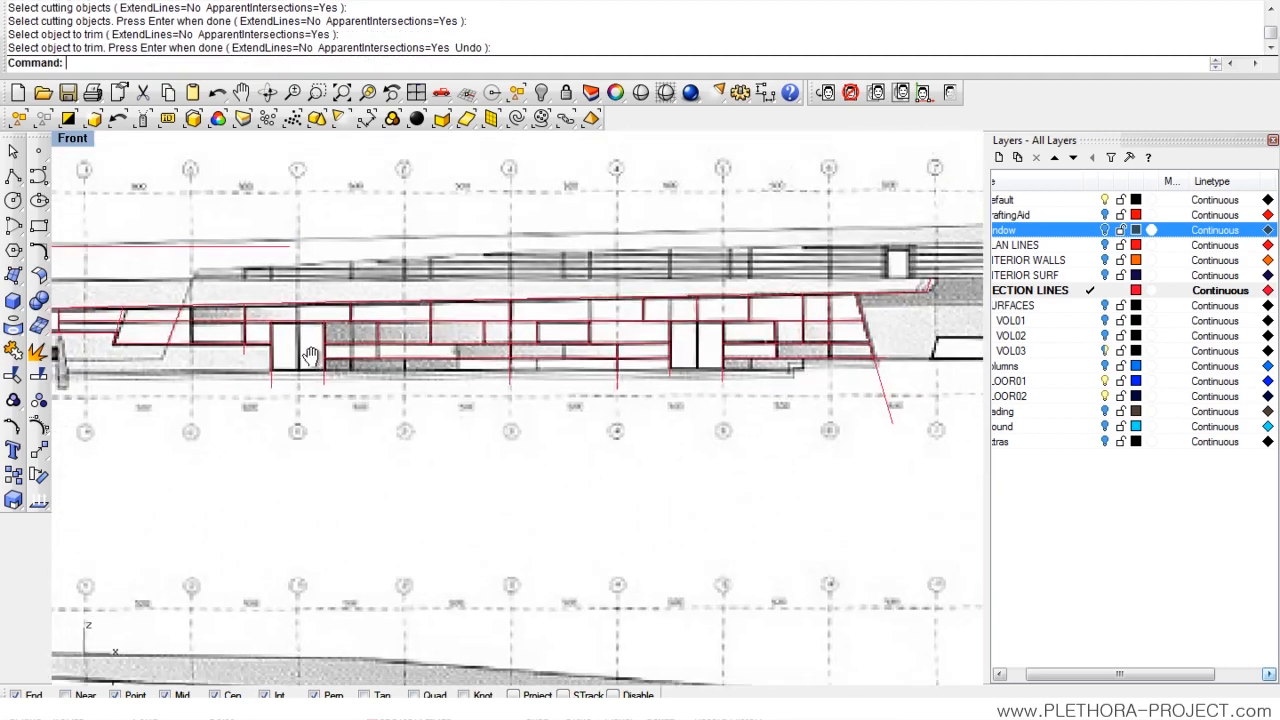
scroll(425, 262, "up", 2)
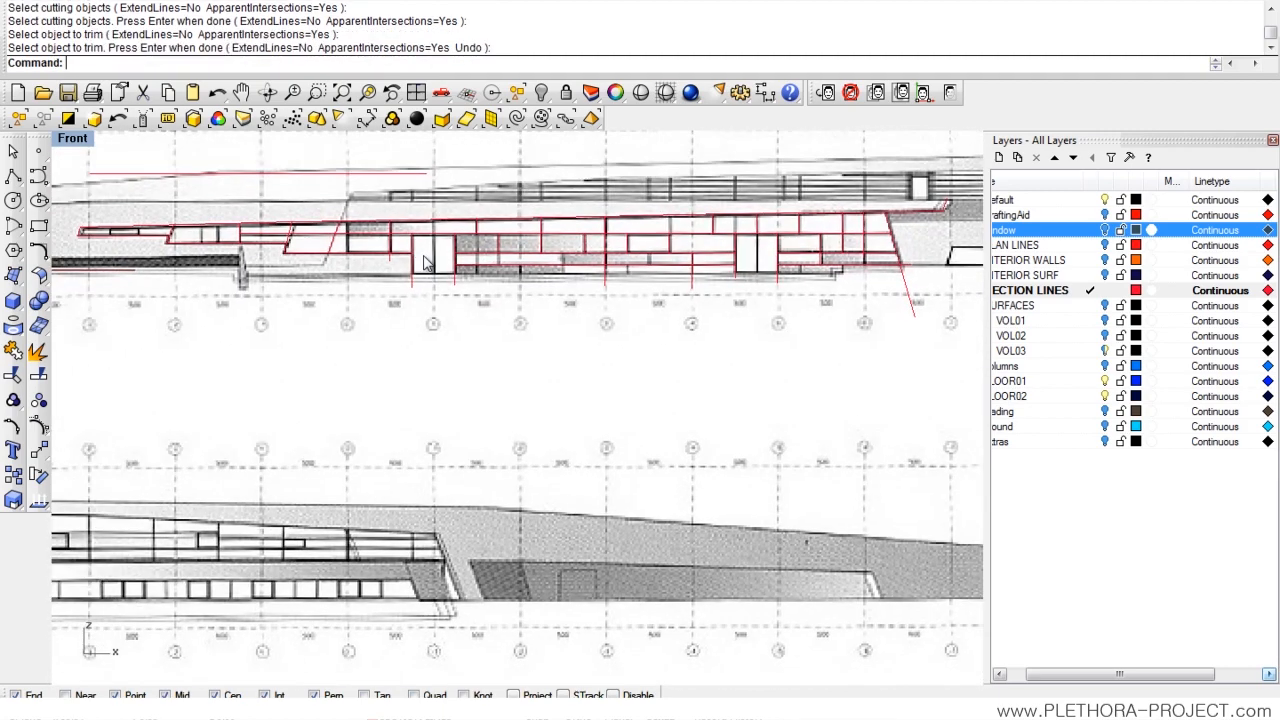
right_click_drag(424, 262, 401, 320)
mouse_move(438, 313)
right_mouse_down()
mouse_move(546, 308)
mouse_move(394, 331)
right_mouse_up()
scroll(543, 305, "down", 2)
scroll(446, 314, "up", 2)
scroll(398, 322, "down", 4)
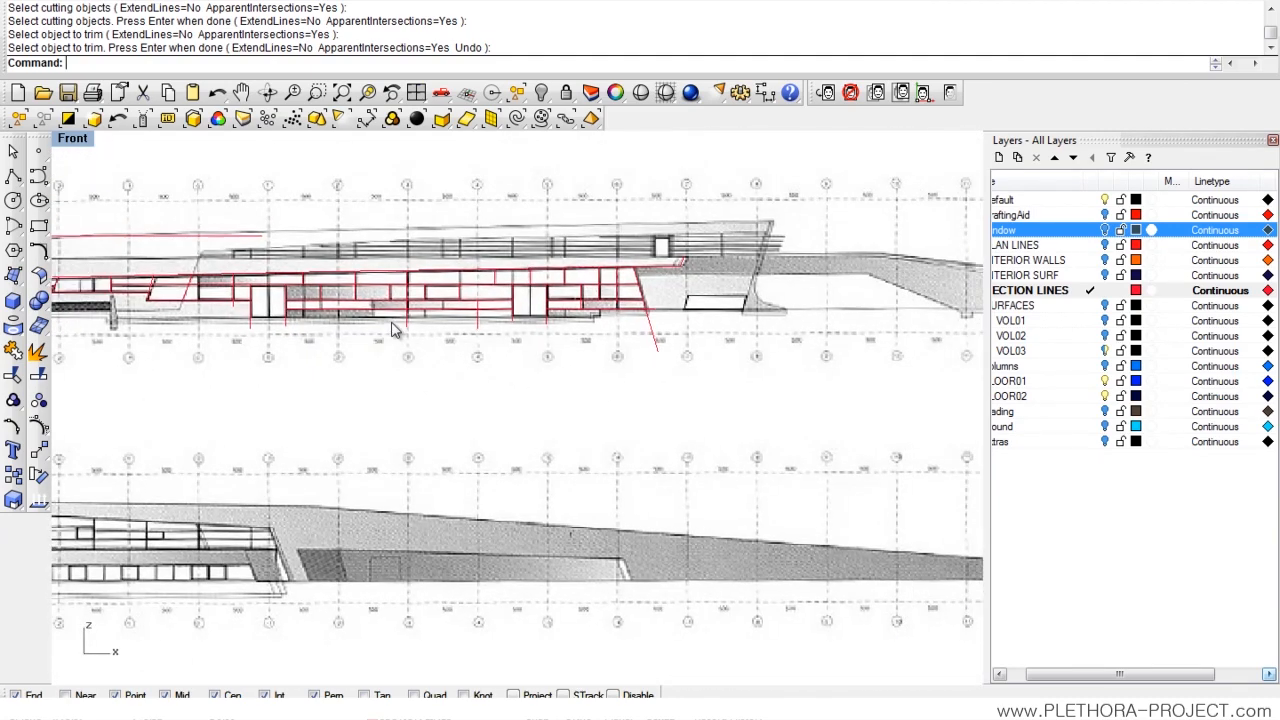
scroll(394, 337, "up", 2)
scroll(567, 290, "up", 2)
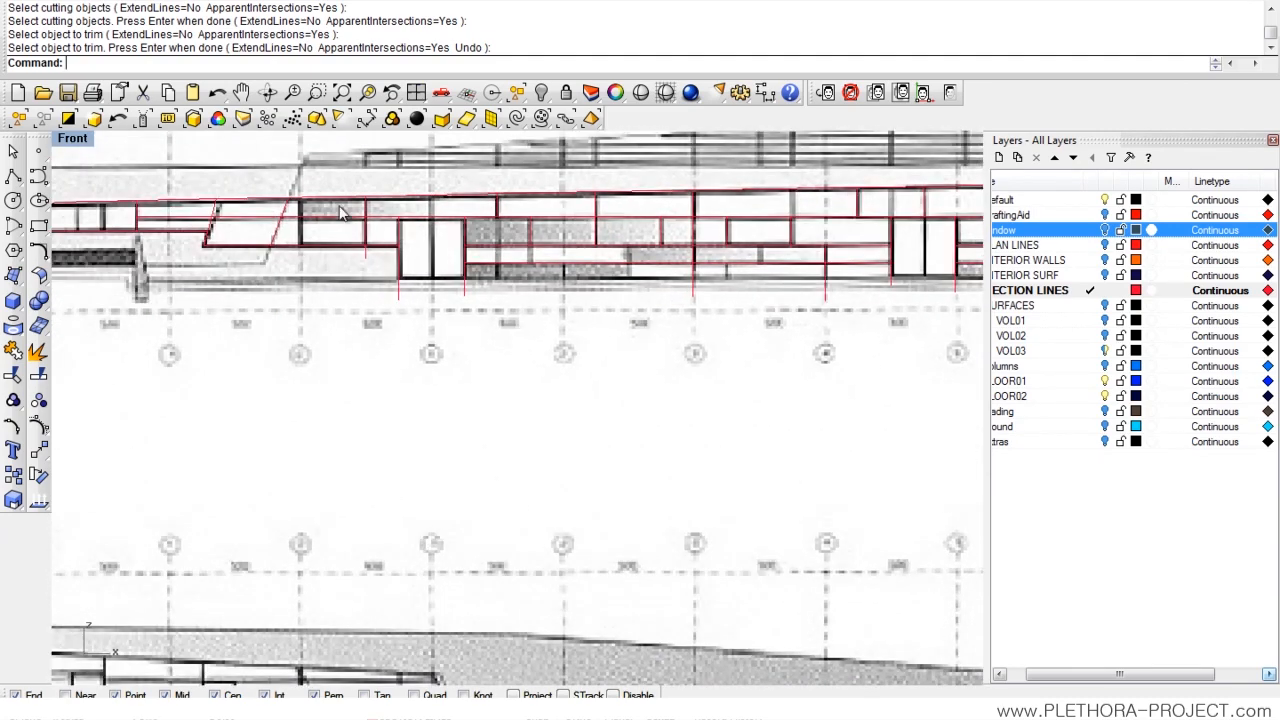
scroll(410, 276, "up", 5)
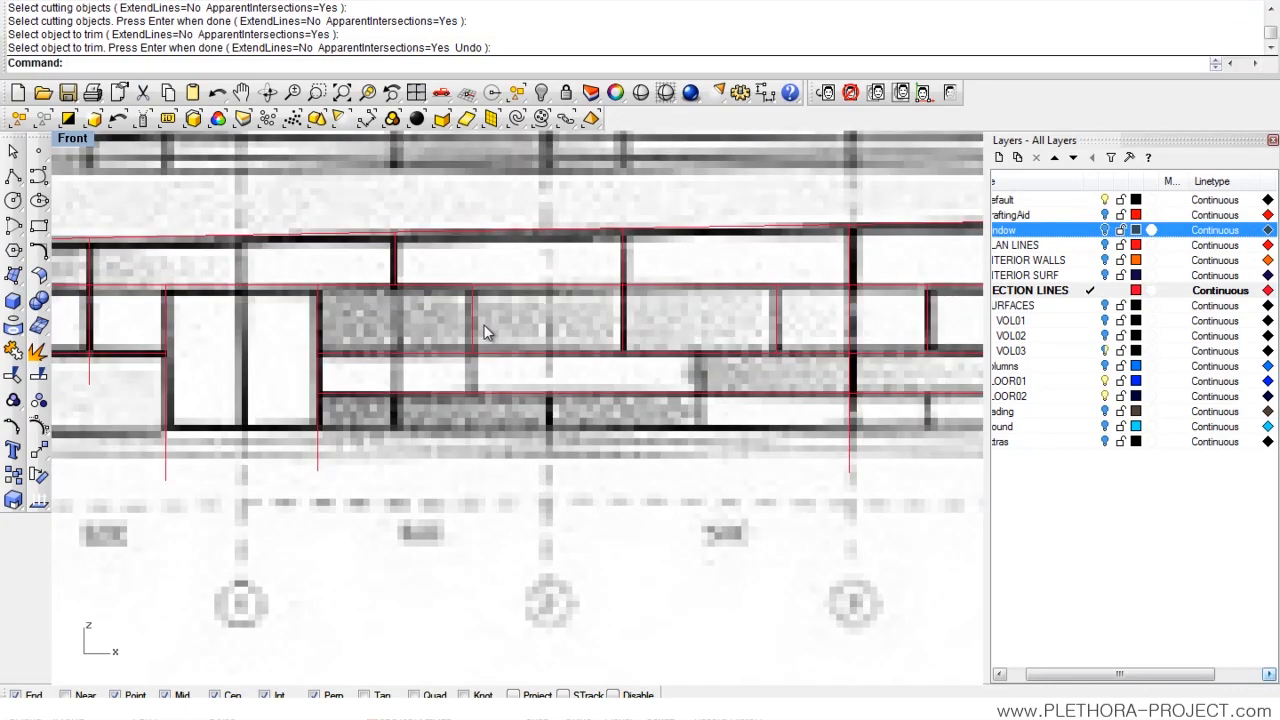
scroll(485, 332, "down", 5)
scroll(620, 325, "up", 2)
scroll(640, 345, "down", 2)
right_click_drag(640, 345, 500, 337)
scroll(510, 337, "up", 2)
scroll(453, 321, "up", 3)
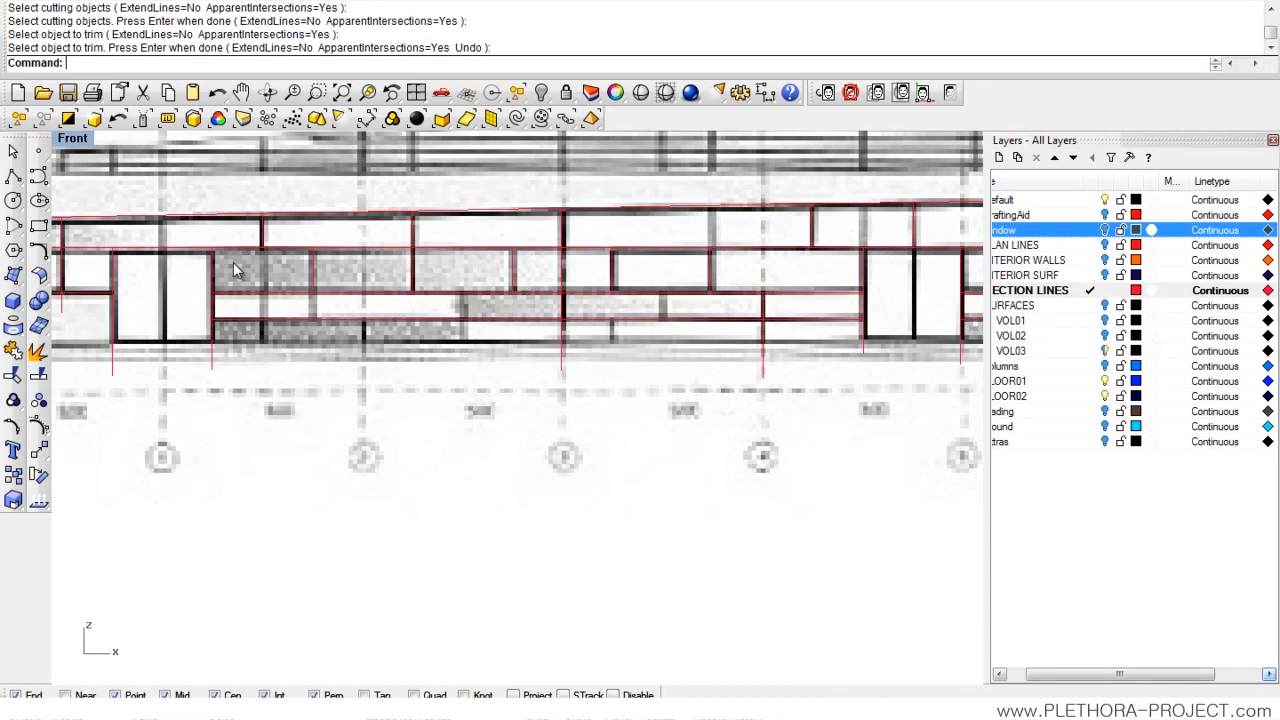
scroll(233, 262, "down", 3)
right_click_drag(303, 282, 275, 278)
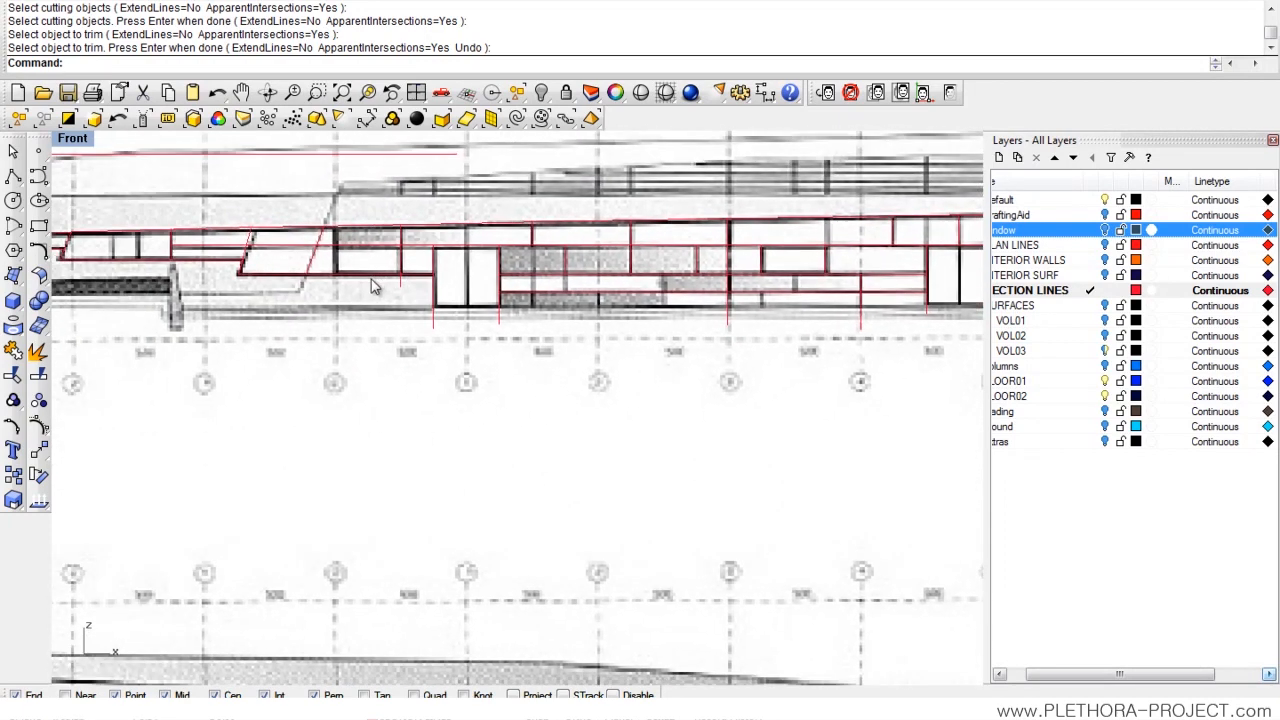
- Turn on the window layer and hide the upper window surface behind the facade in the perspective view
double_click(72, 140)
double_click(570, 157)
right_click_drag(571, 160, 630, 379)
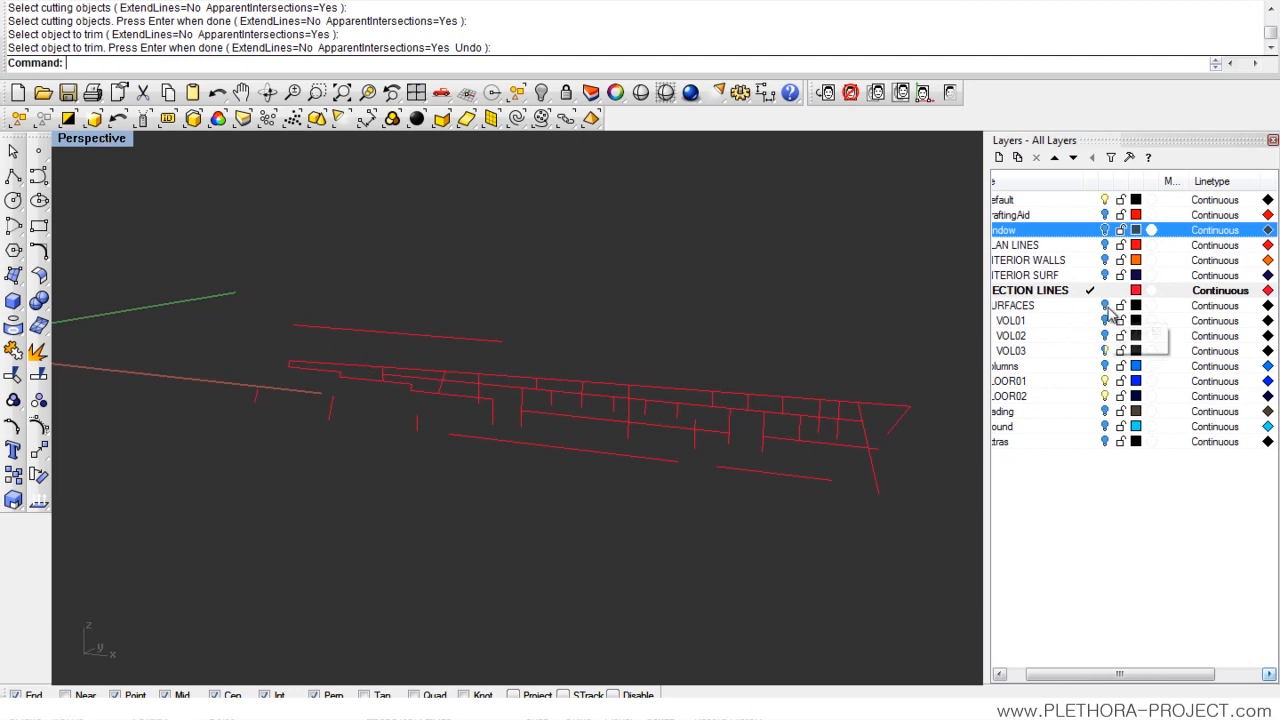
left_click(1105, 230)
right_click_drag(680, 423, 134, 272)
left_click(381, 386)
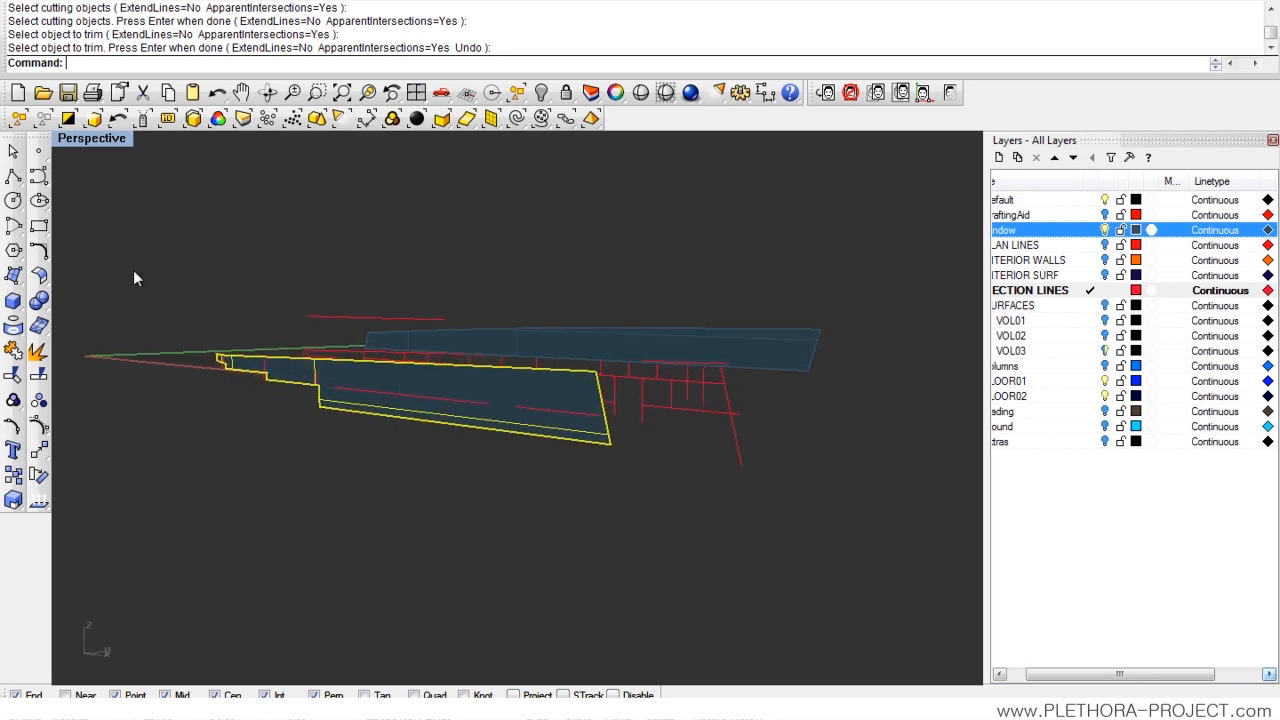
double_click(94, 138)
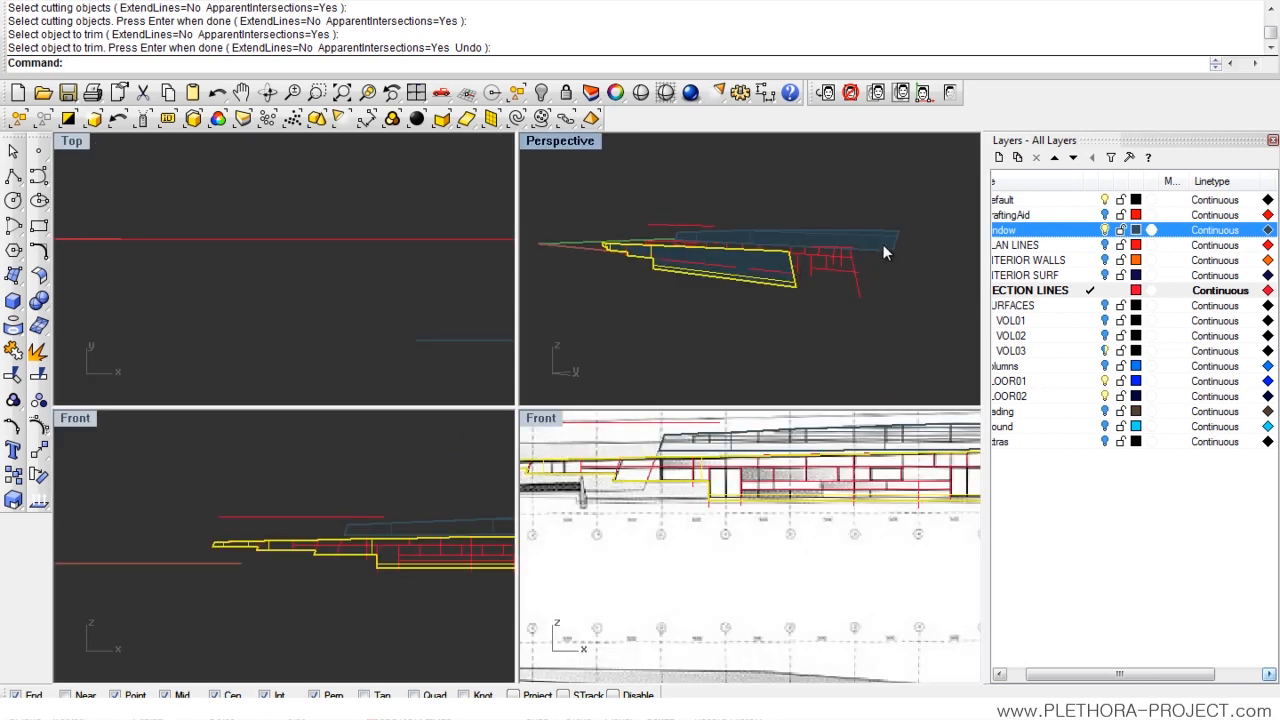
type("ide")
key("Return")
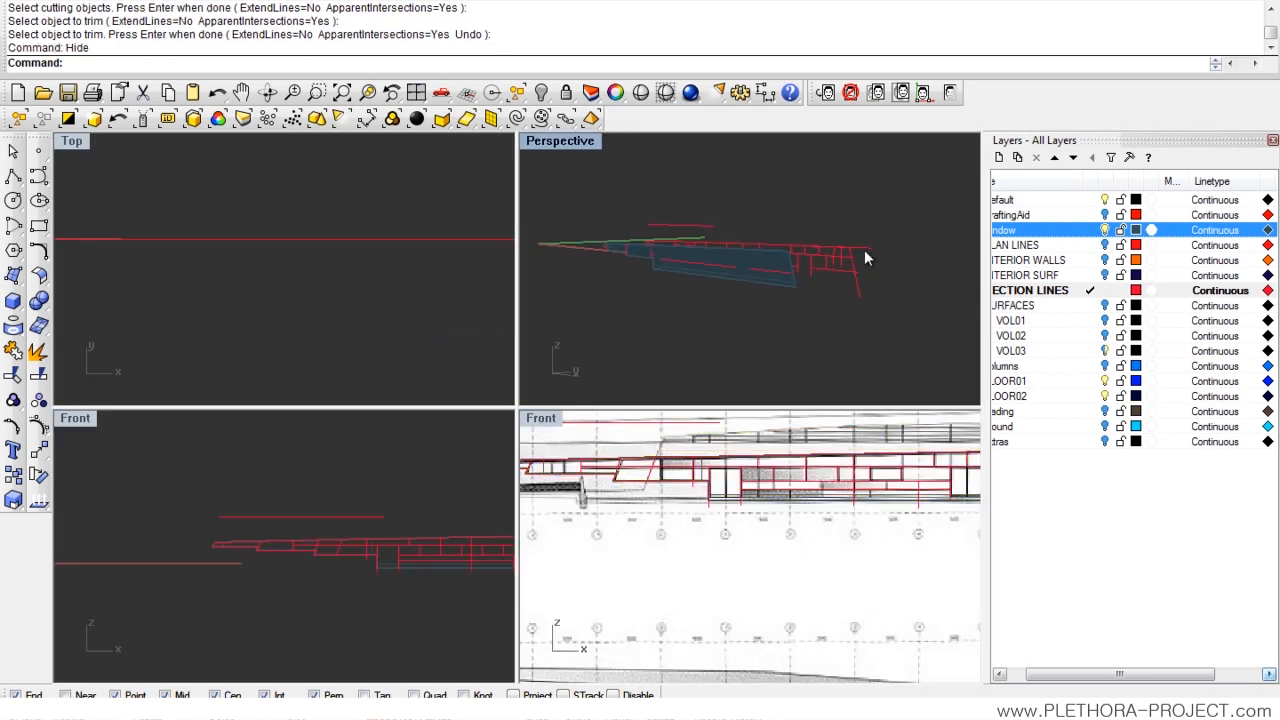
- Delete the stray horizontal section line above the facade in the Front view with the background drawing
double_click(541, 418)
scroll(640, 489, "down", 3)
scroll(437, 388, "up", 3)
left_click_drag(358, 331, 358, 331)
key("Delete")
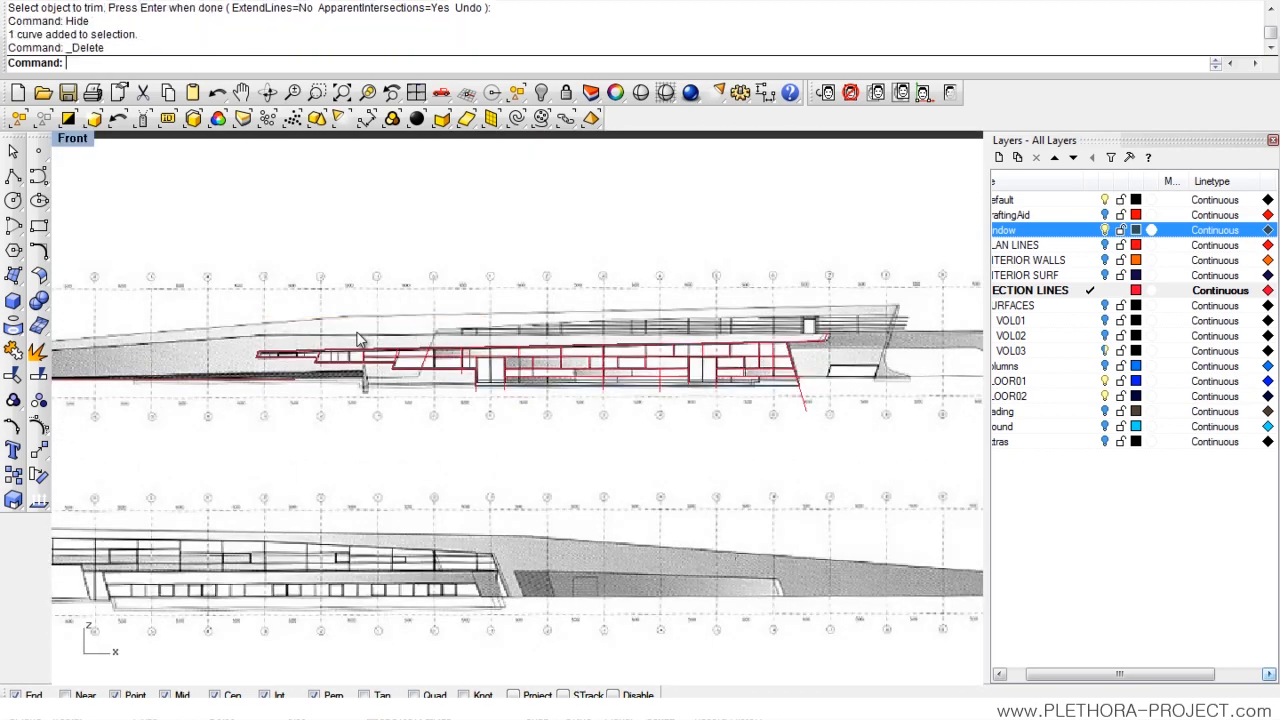
- Select all curves and project them from the Front view onto the facade window surface with DeleteInput=No
left_click(517, 118)
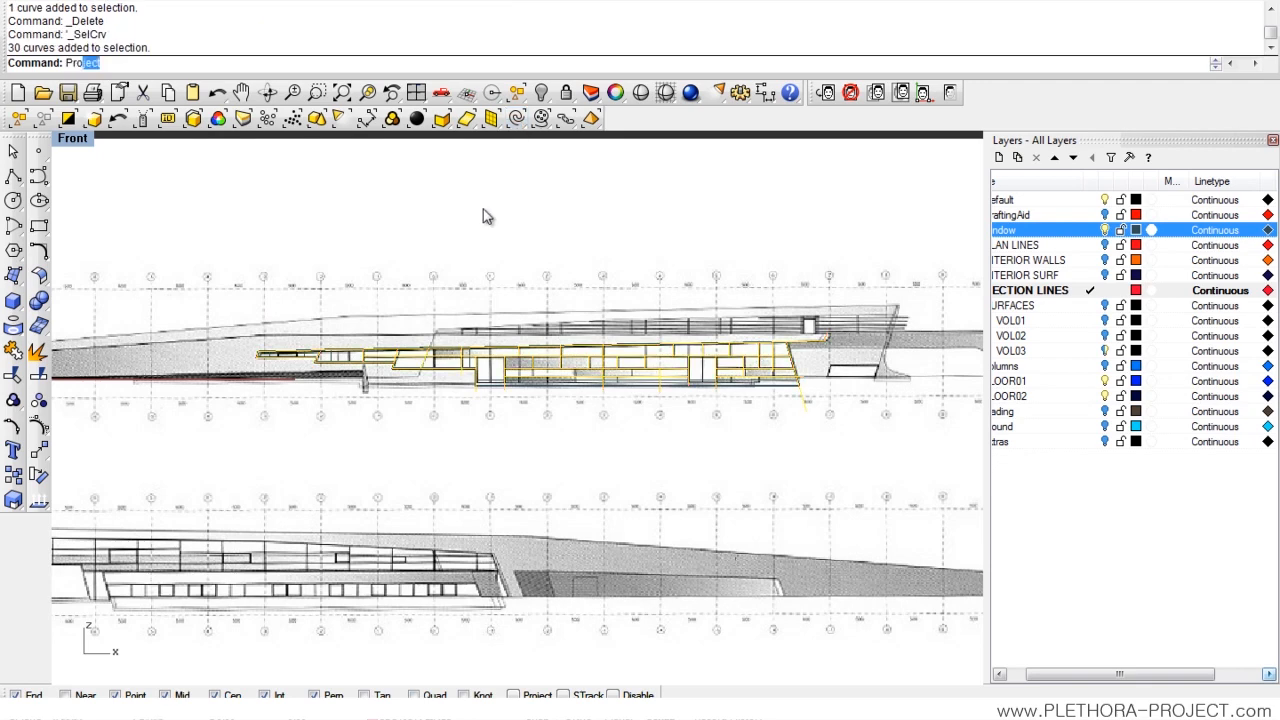
type("je")
key("Return")
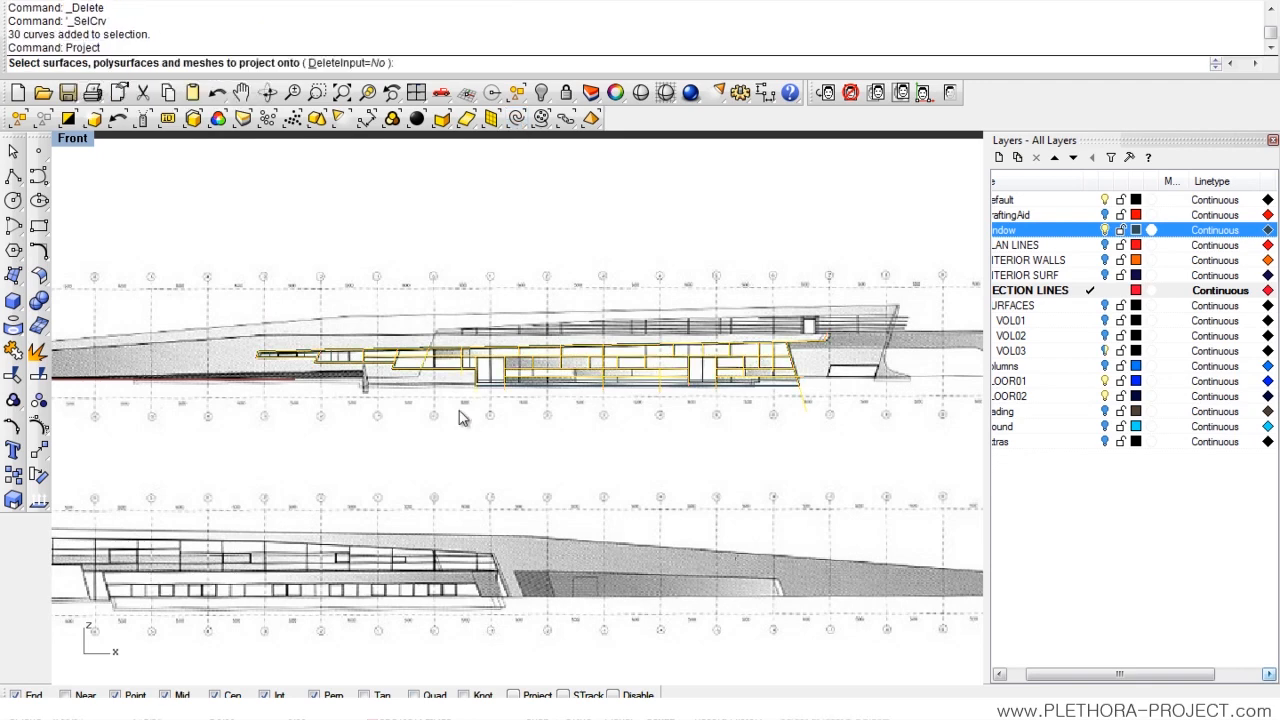
scroll(462, 418, "up", 4)
left_click(470, 378)
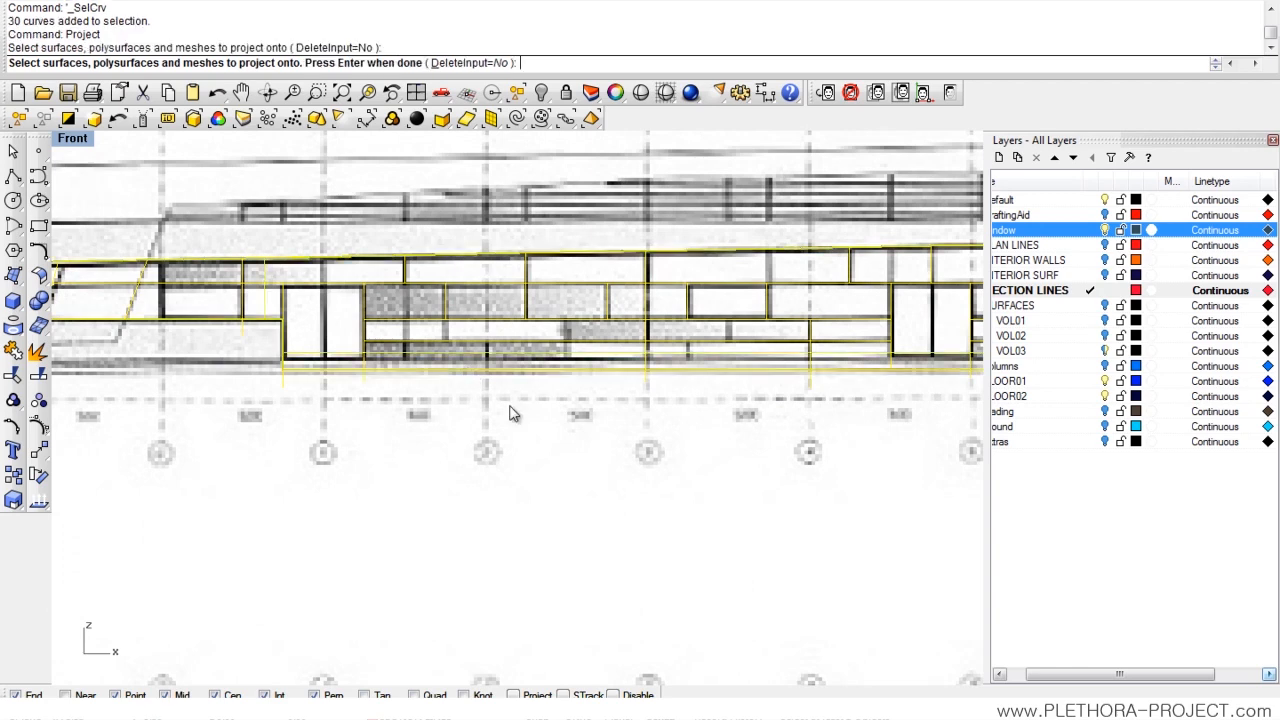
key("Return")
- Hide the original flat facade curves in the perspective view, leaving the projected curves on the window surface
double_click(79, 140)
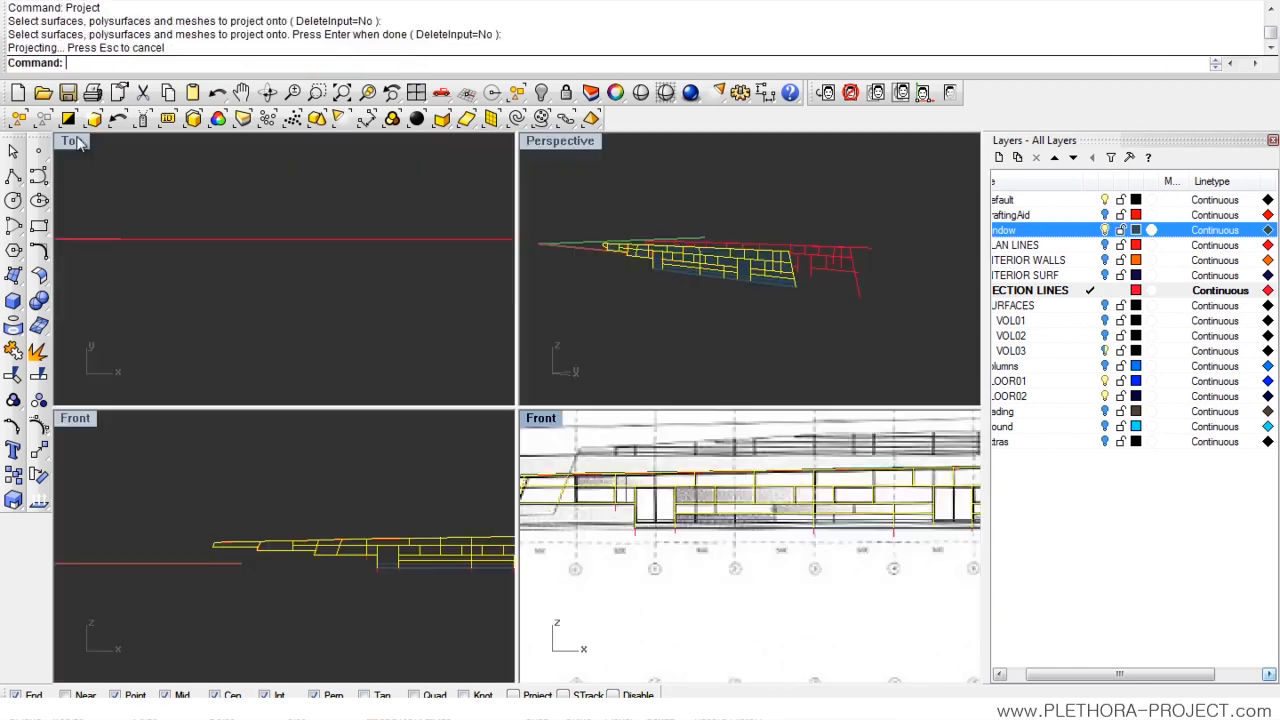
double_click(537, 146)
right_click_drag(537, 148, 381, 455)
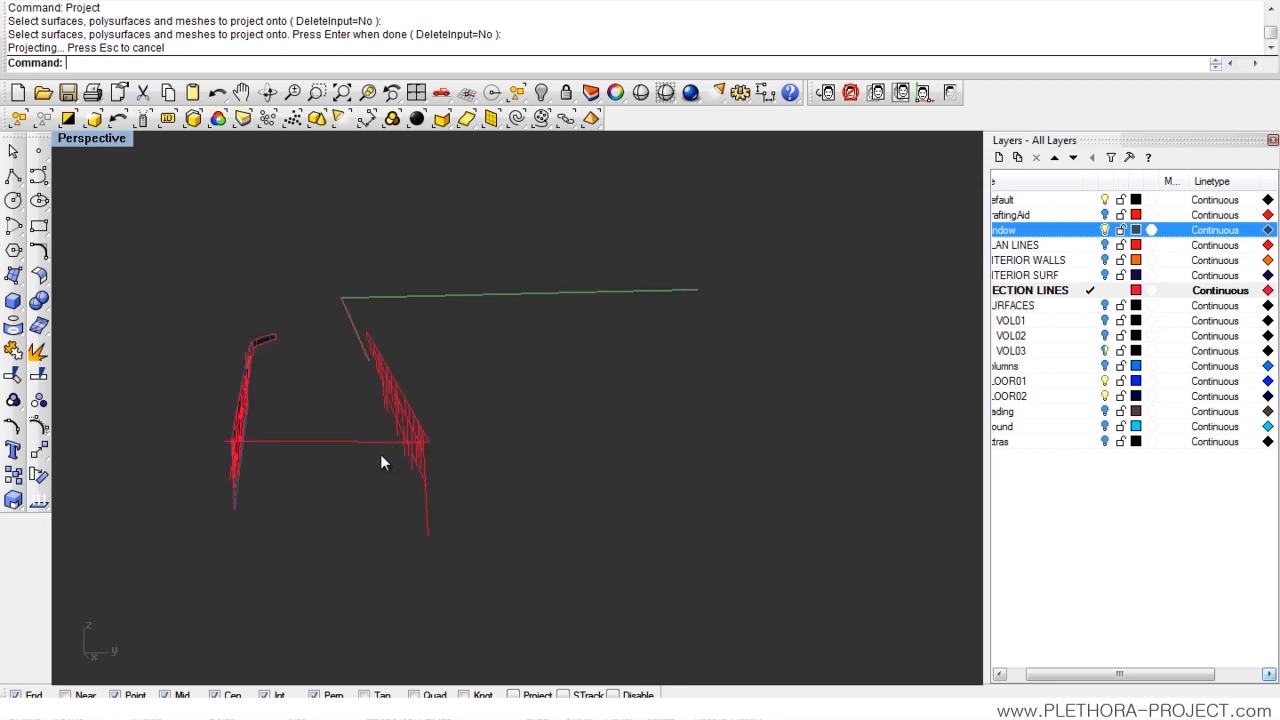
right_click_drag(377, 350, 337, 314)
left_click_drag(337, 312, 516, 553)
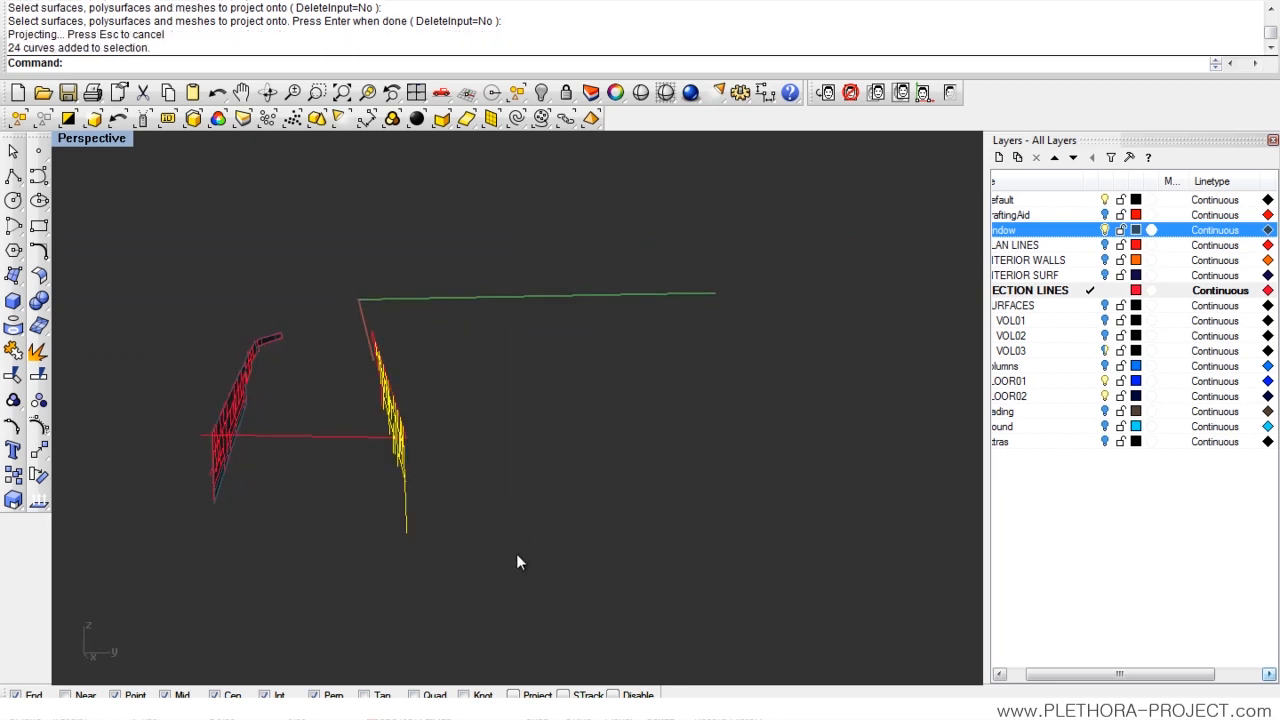
key("Return")
right_click_drag(505, 543, 784, 372)
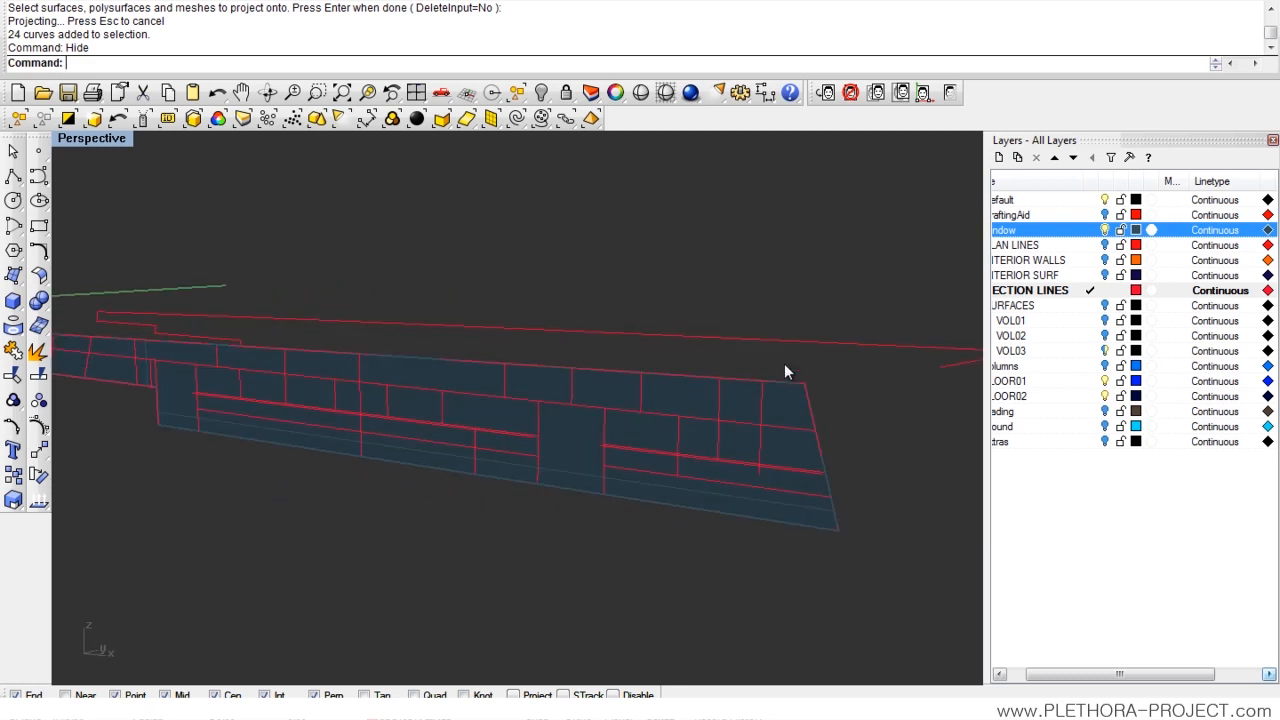
- Hide the remaining flat outline curve behind the facade in the perspective view
left_click(730, 377)
left_click(790, 424)
right_click_drag(790, 424, 505, 400)
right_click_drag(537, 354, 684, 410, "shift")
scroll(599, 361, "up", 3)
key("ctrl+h")
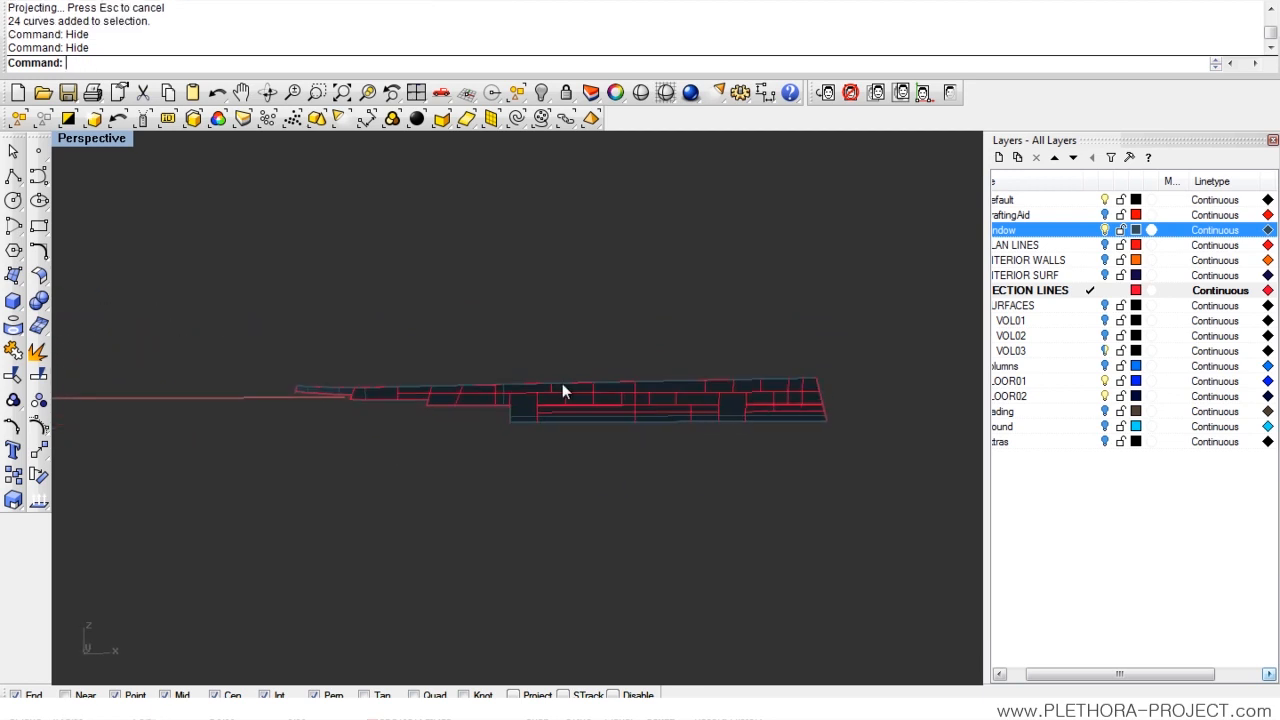
- Trim the short vertical mullion segment below the horizontal line near the slanted facade end in the Front view
double_click(94, 137)
double_click(541, 417)
right_click_drag(940, 300, 460, 317)
scroll(529, 333, "down", 5)
scroll(549, 302, "up", 5)
right_click_drag(534, 366, 594, 347)
right_click_drag(426, 367, 457, 349)
scroll(523, 328, "up", 4)
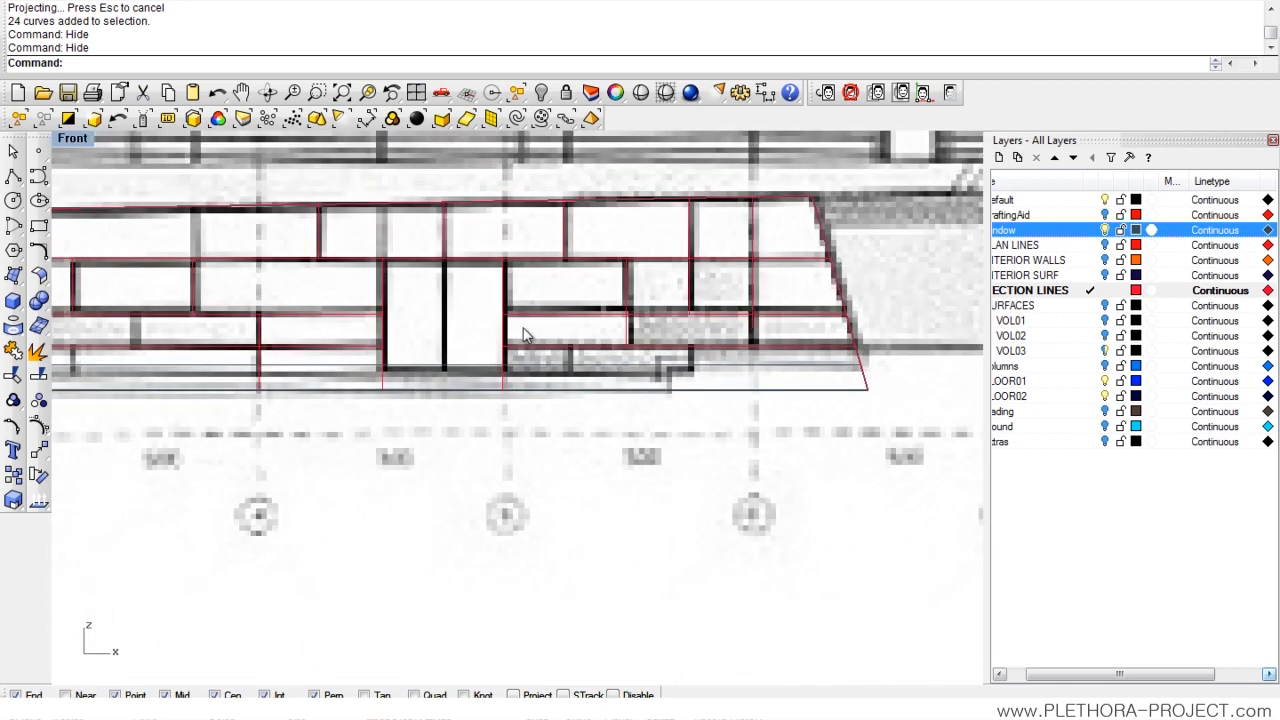
left_click(13, 375)
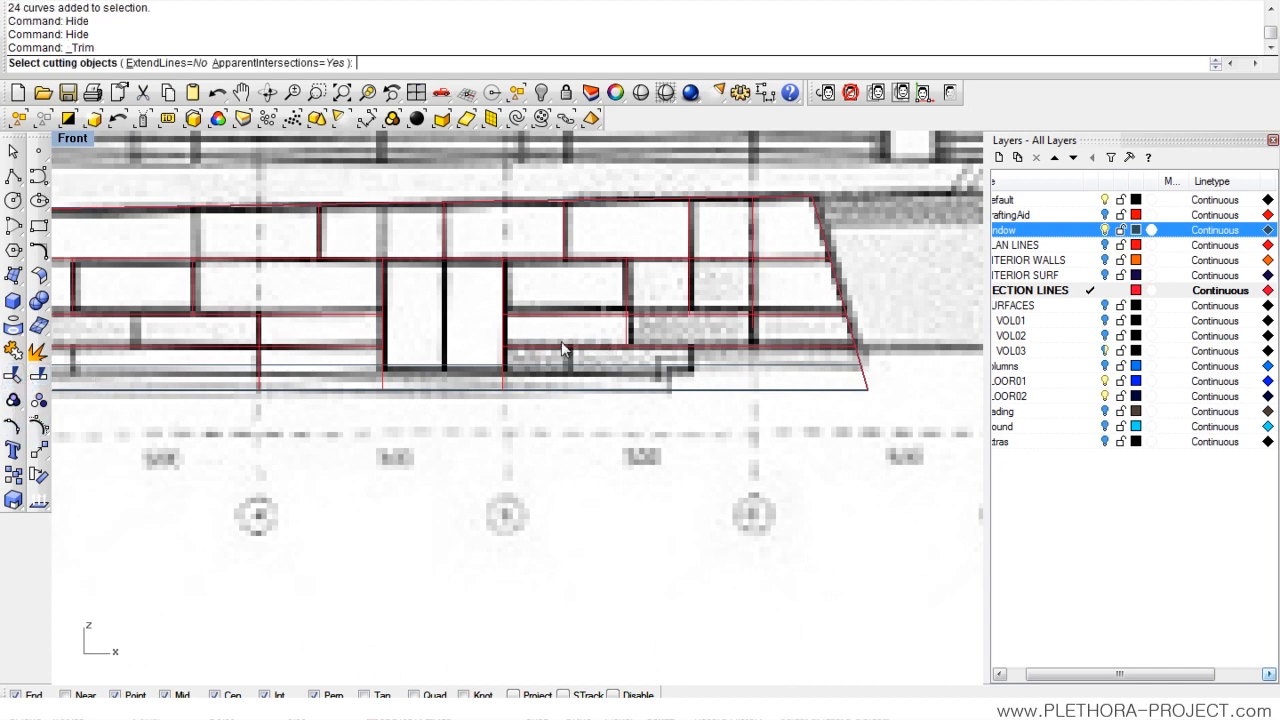
left_click(766, 320)
left_click(775, 359)
key("Return")
left_click(750, 338)
key("Return")
- Check for duplicate objects and delete one of the two overlapping horizontal curves beside the slanted facade end
left_click(729, 333)
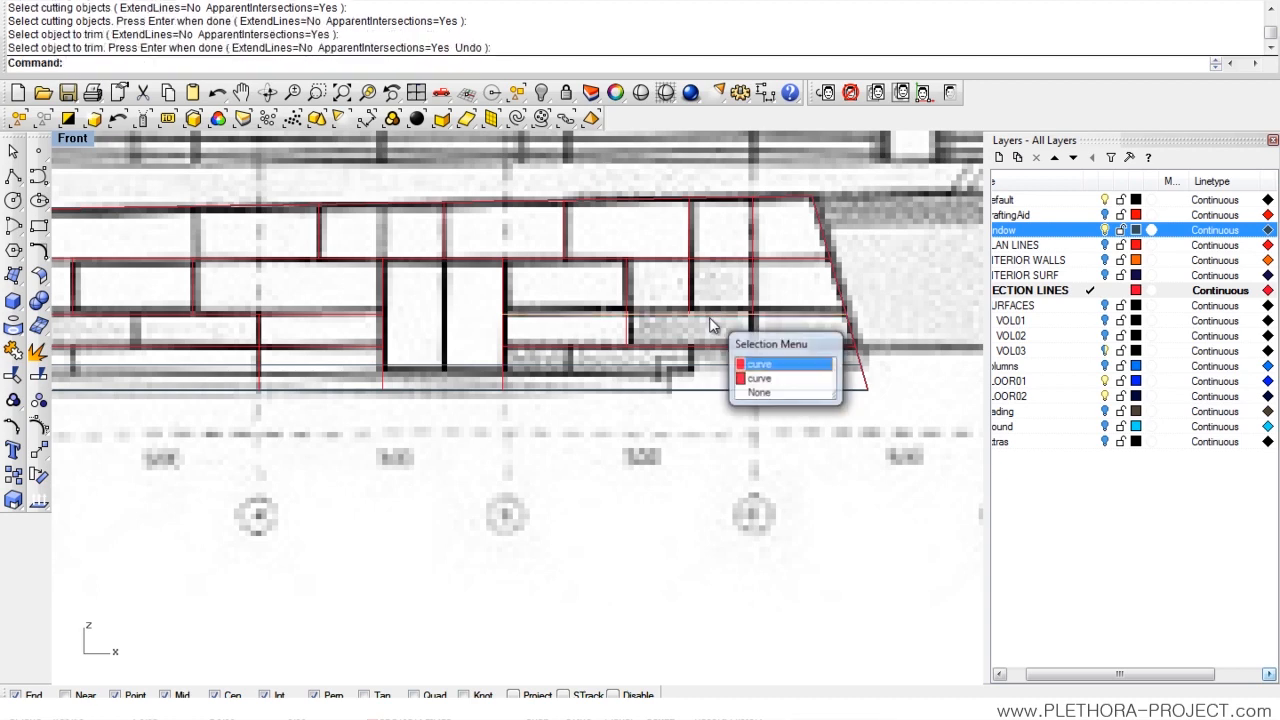
left_click(762, 379)
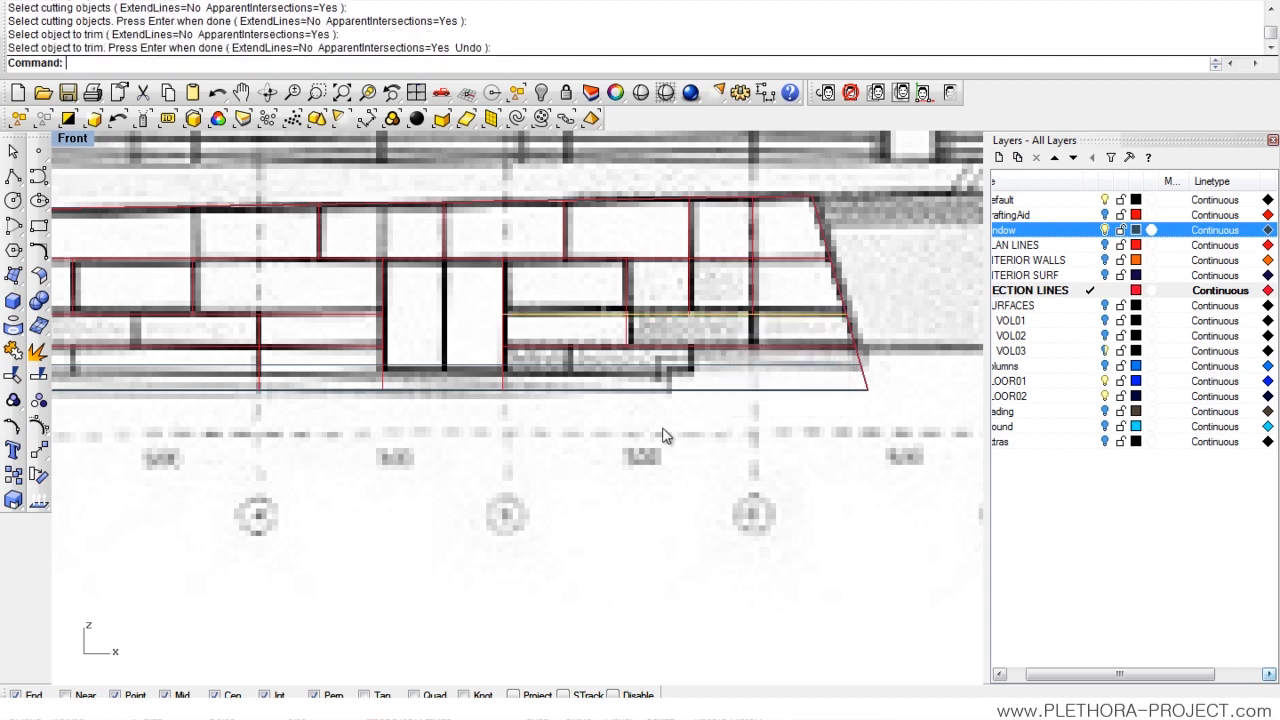
right_click_drag(306, 310, 406, 315)
scroll(406, 315, "down", 3)
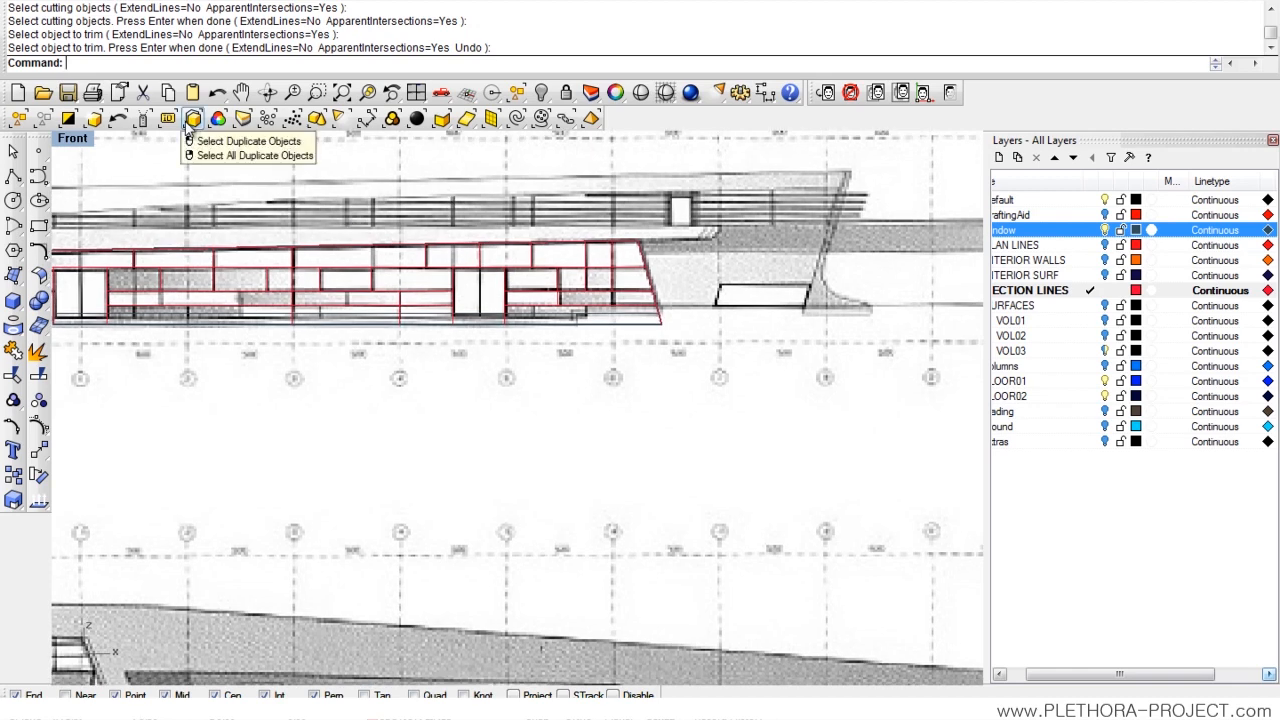
left_click(187, 120)
scroll(378, 300, "down", 5)
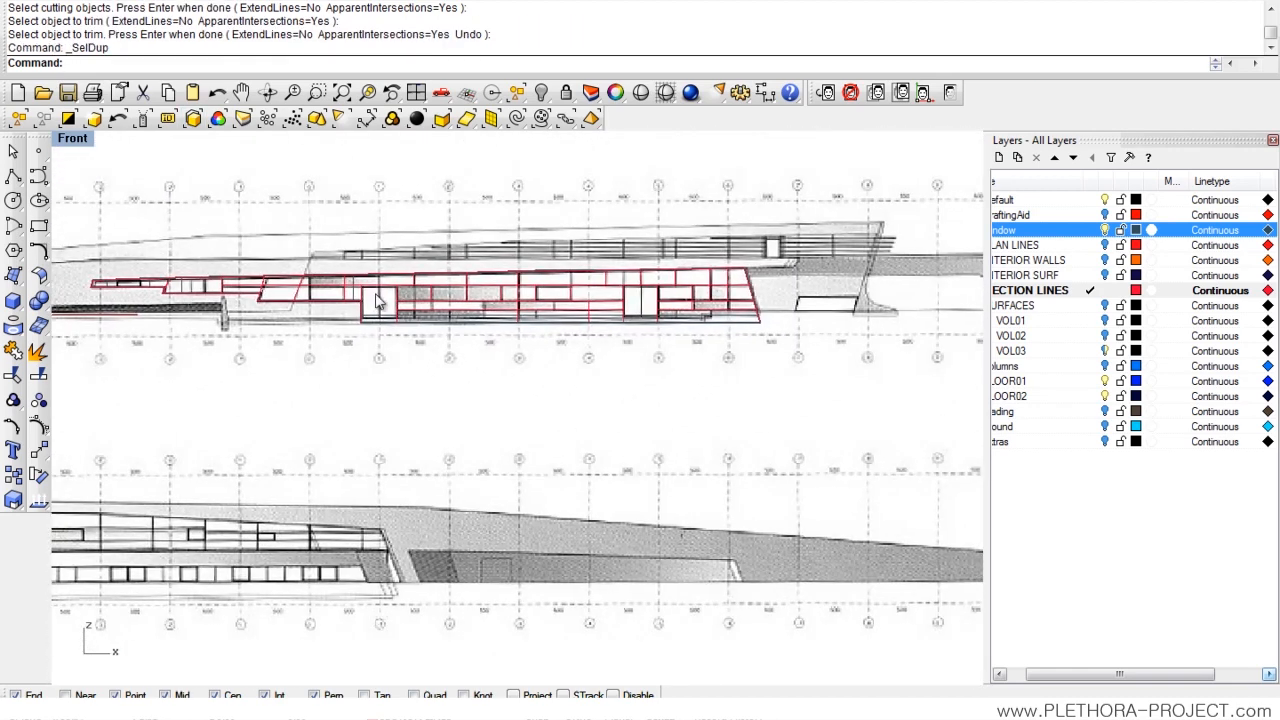
scroll(659, 310, "up", 5)
left_click(655, 304)
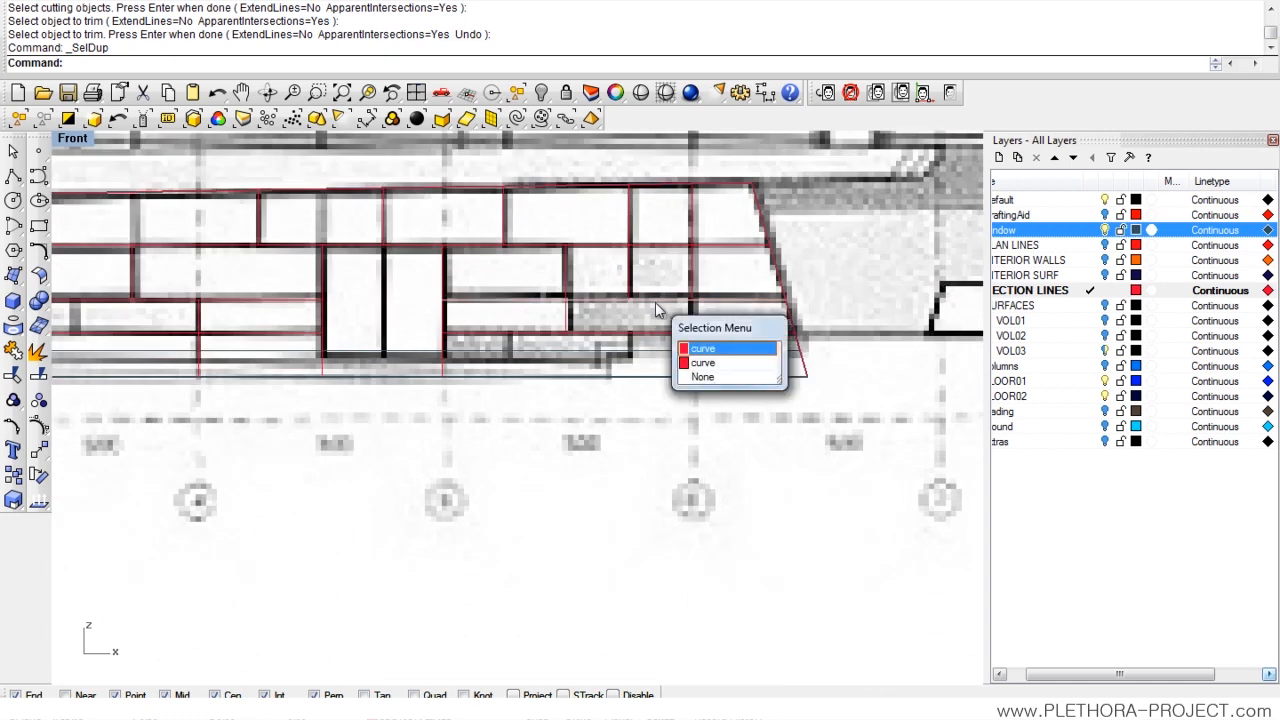
left_click(705, 348)
key("Delete")
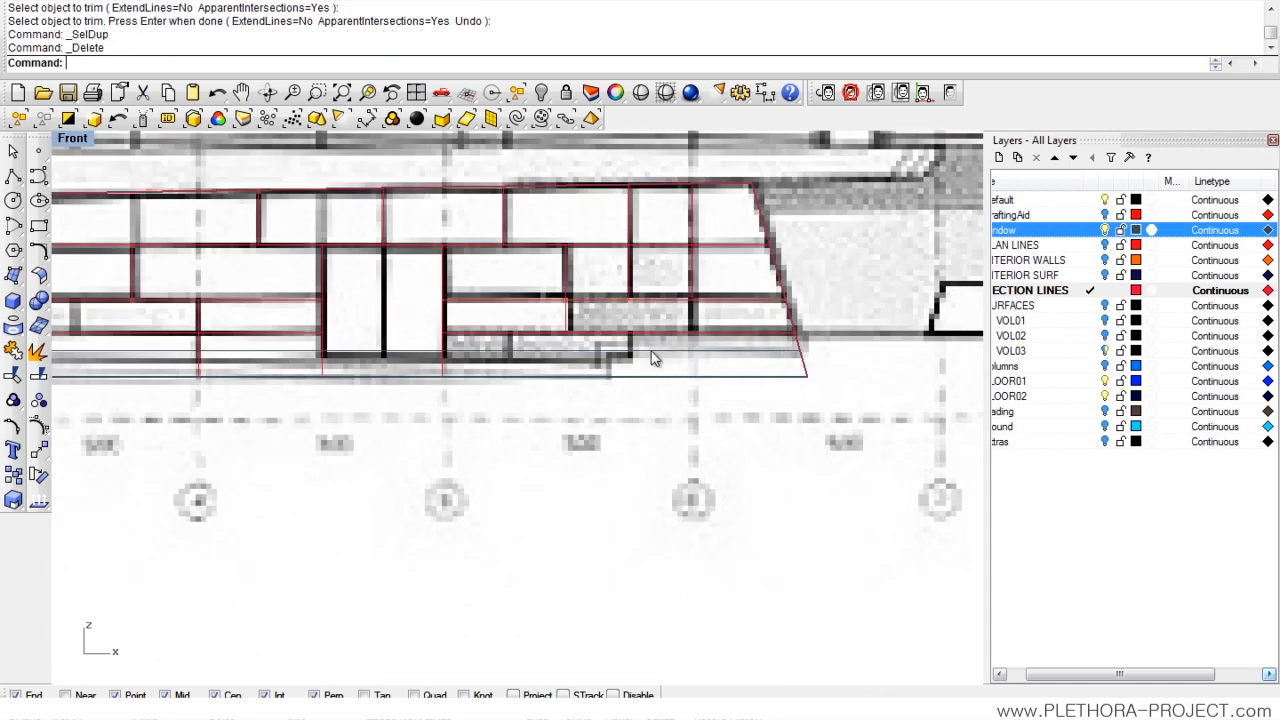
- Delete the stray horizontal and vertical curves floating off the window surface in the perspective view
double_click(70, 140)
right_click_drag(728, 280, 839, 308)
scroll(797, 342, "up", 10)
right_click_drag(900, 260, 746, 313, "shift")
left_click(625, 264)
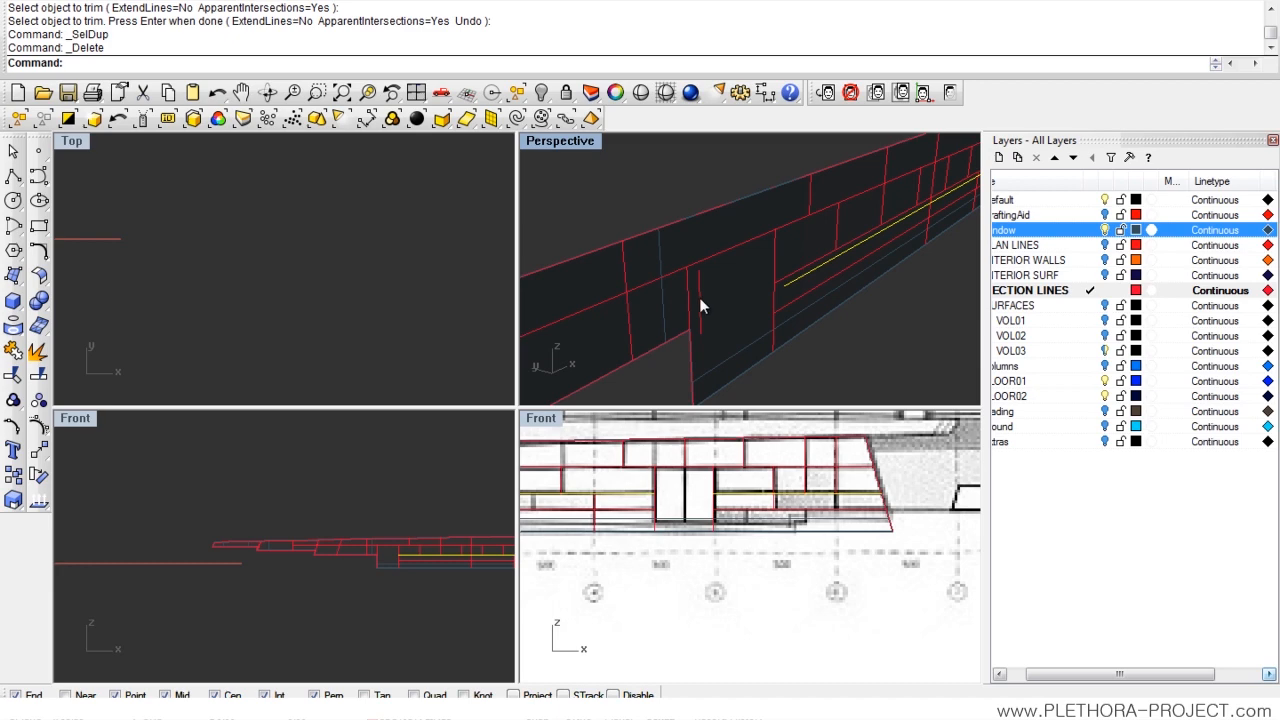
left_click(699, 297)
left_click(742, 343)
key("Delete")
right_click_drag(763, 300, 795, 271)
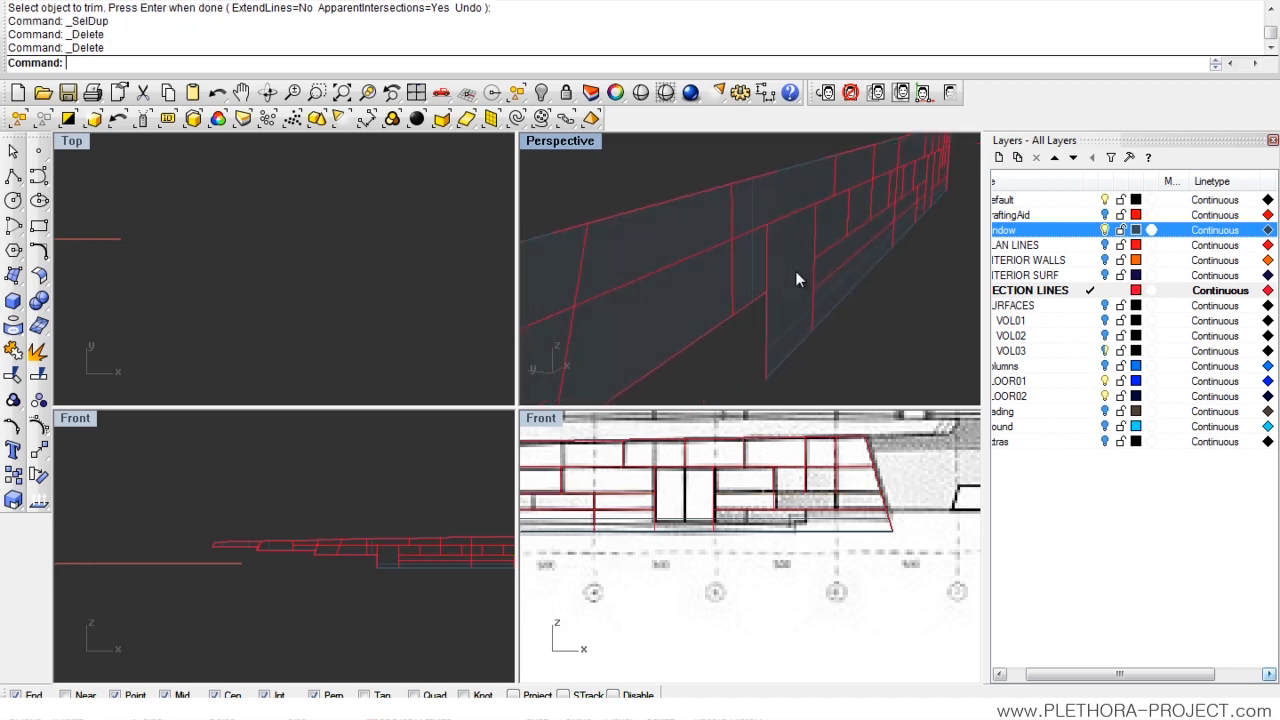
- Delete the leftover stray curves along the rest of the facade in the maximized perspective view
double_click(569, 142)
right_click_drag(680, 266, 590, 304)
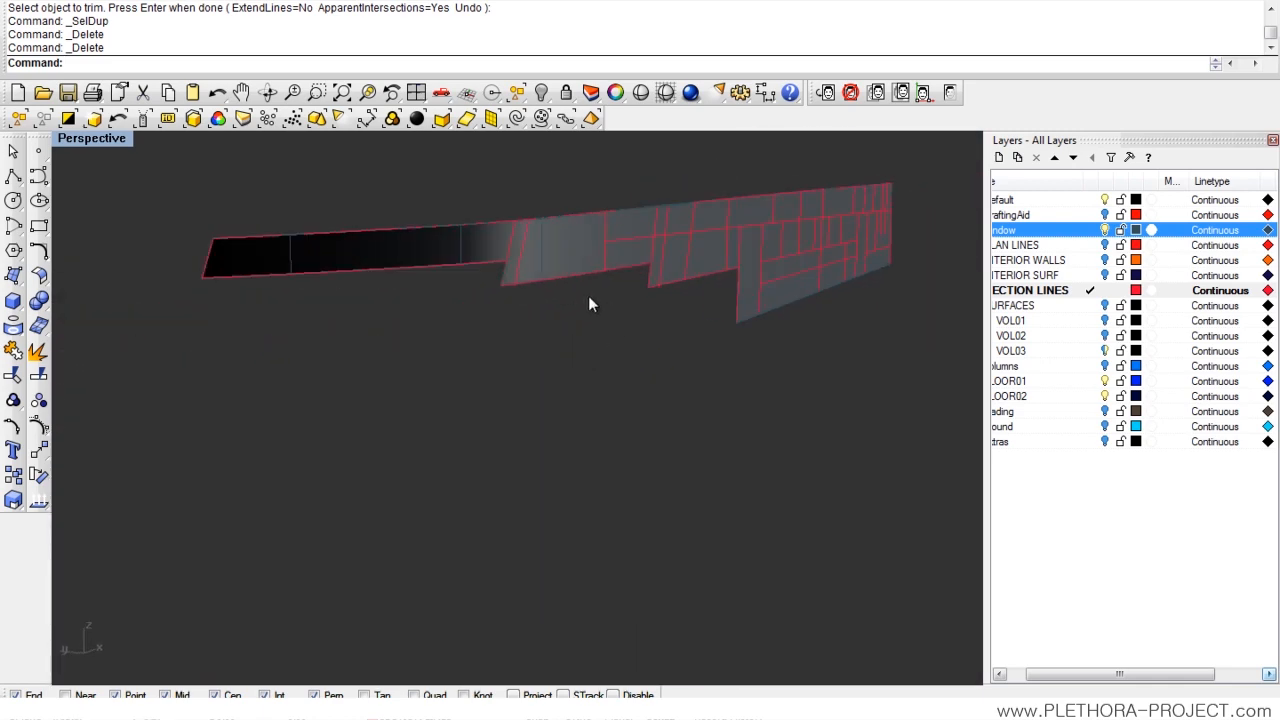
left_click(525, 239)
left_click(583, 279)
key("Delete")
right_click_drag(582, 284, 540, 340)
key("Delete")
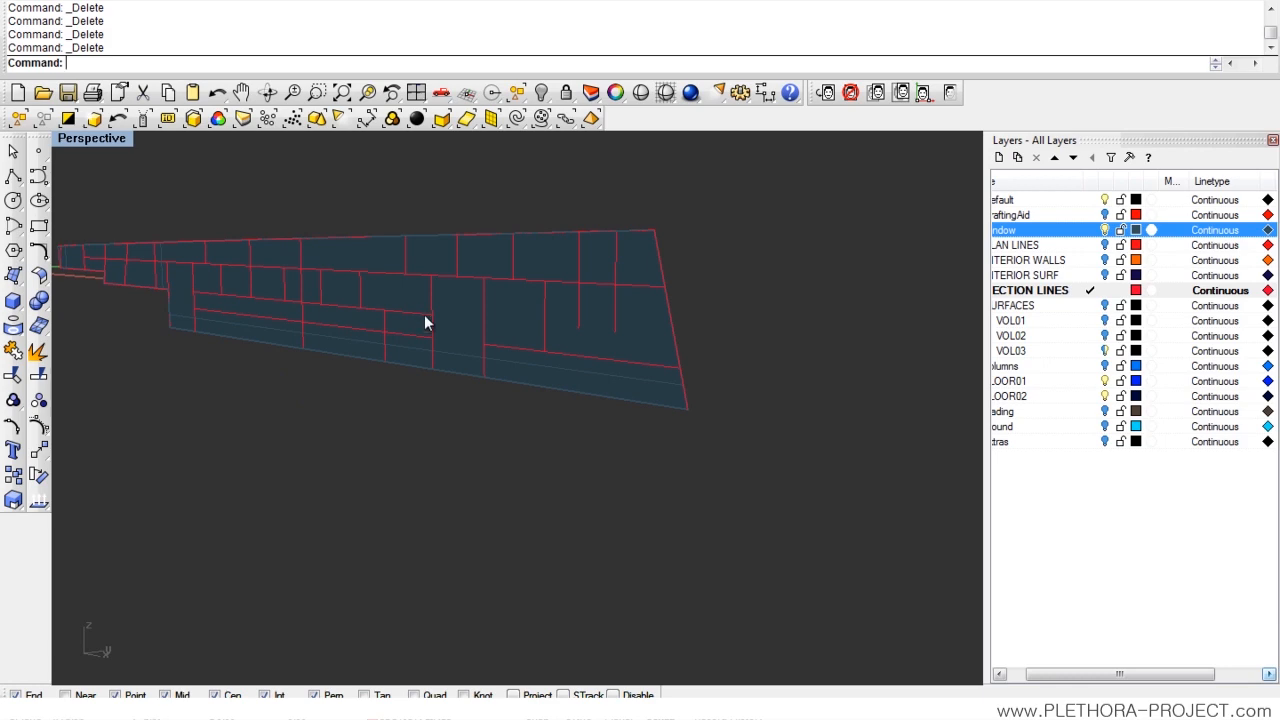
- Draw a horizontal polyline in the Front view from the tall opening's far edge along the mullion past the slanted facade end
double_click(108, 141)
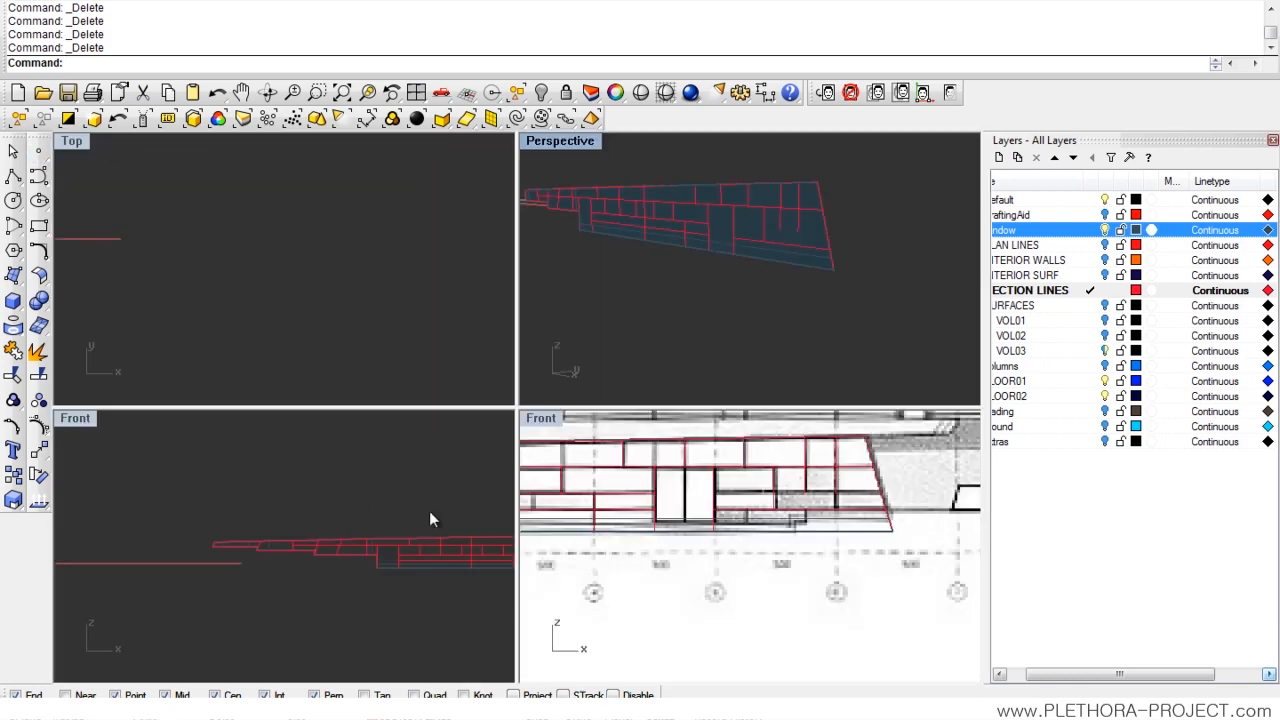
double_click(540, 418)
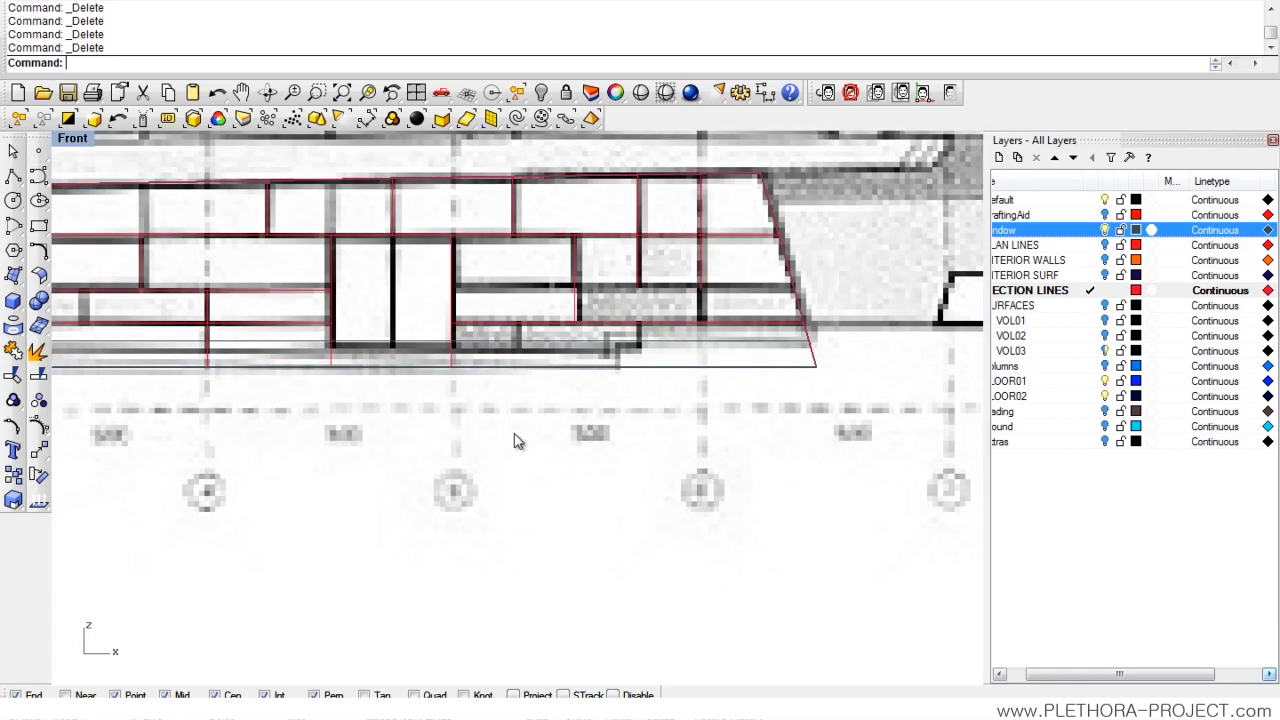
left_click(12, 178)
left_click(331, 288)
left_click(852, 288)
key("Return")
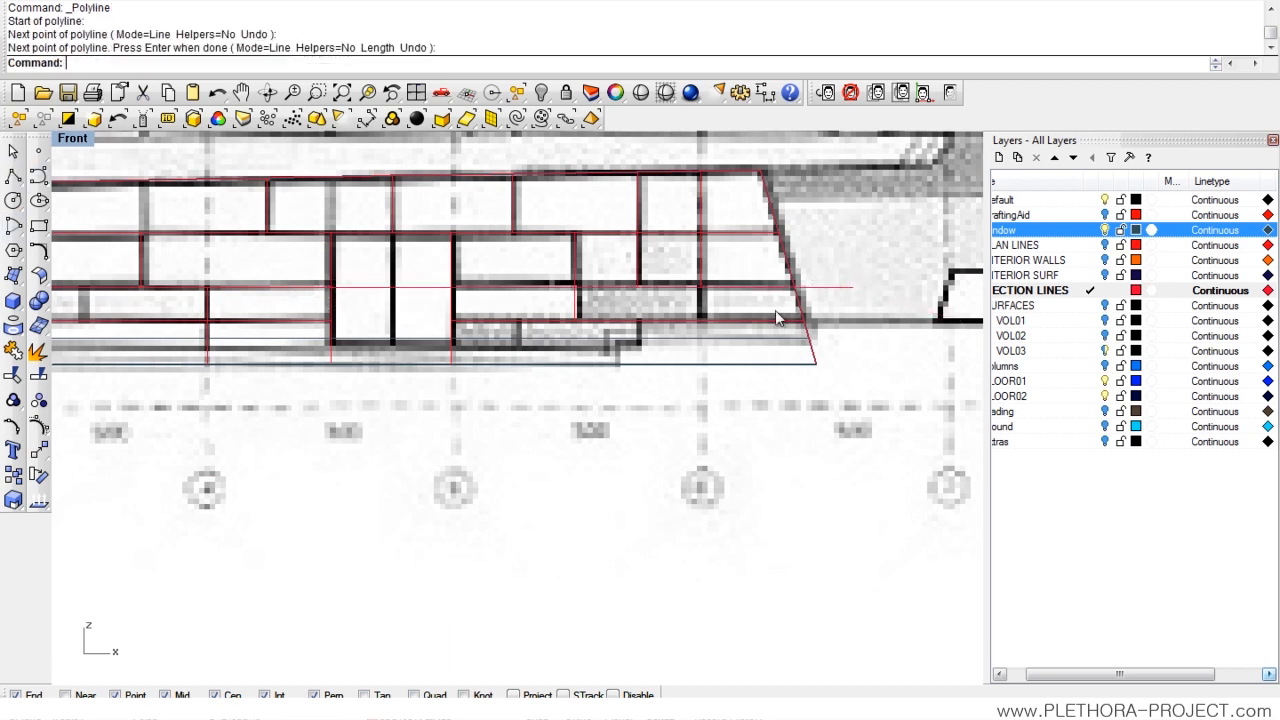
- Trim the new horizontal line out of the tall opening, using the opening's vertical edge as the cutter
left_click(13, 375)
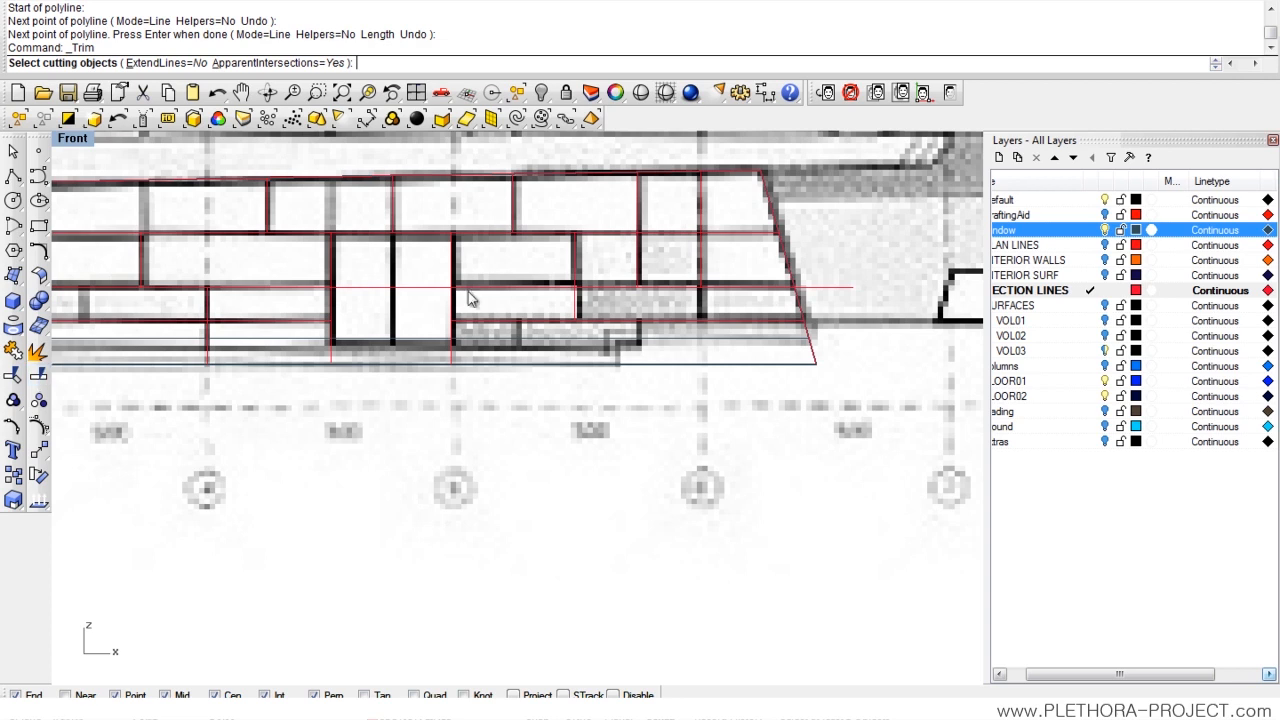
left_click(454, 336)
key("Return")
left_click(430, 289)
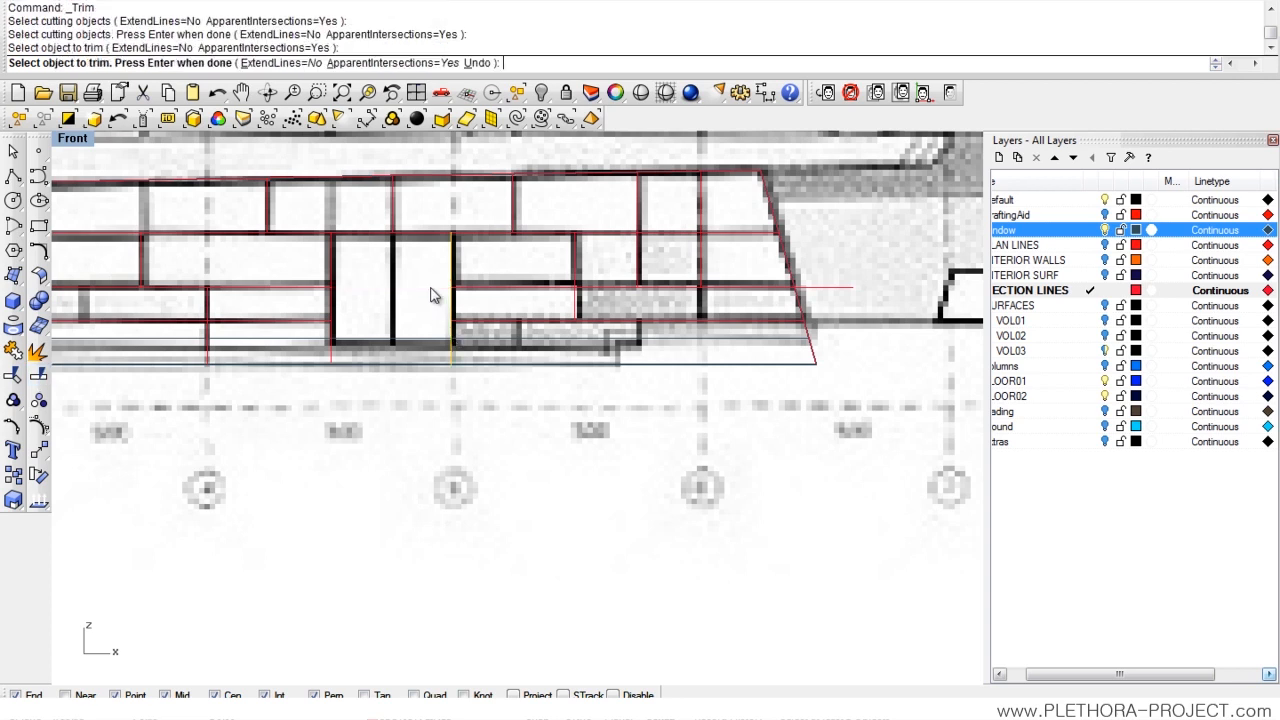
left_click(799, 303)
key("Escape")
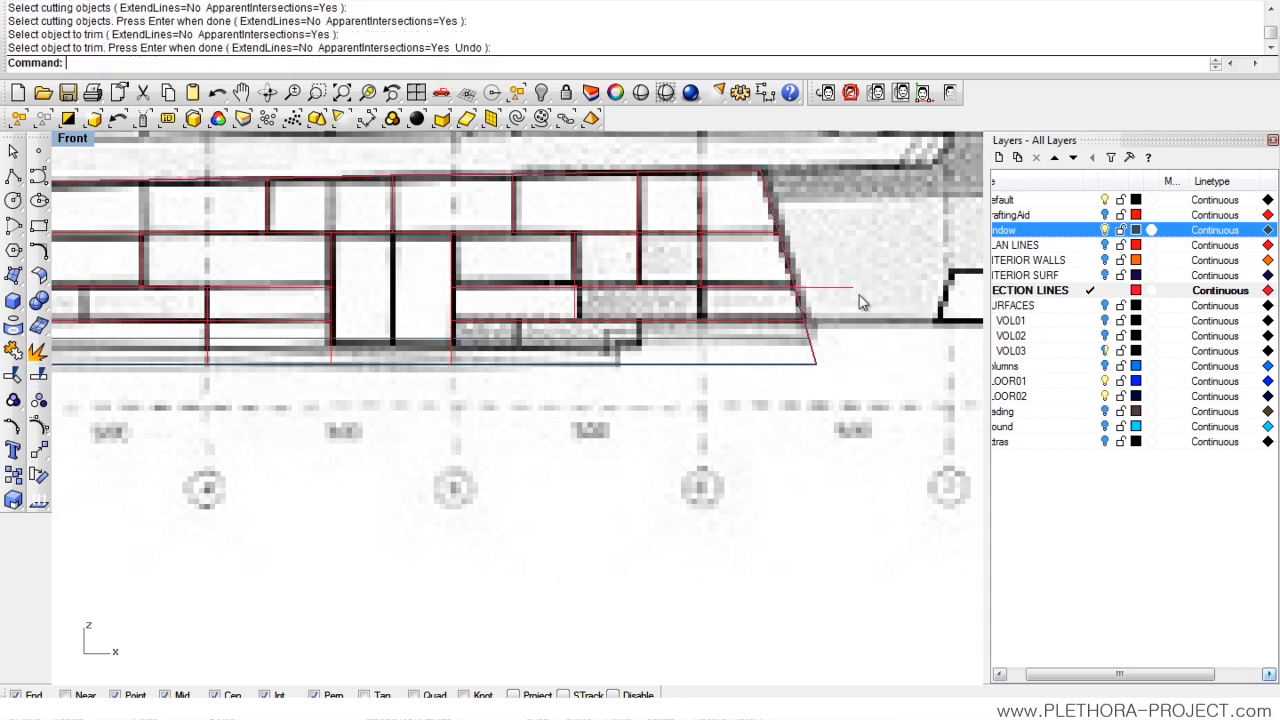
- Trim the new horizontal line's overhang at the slanted facade end edge
left_click(13, 375)
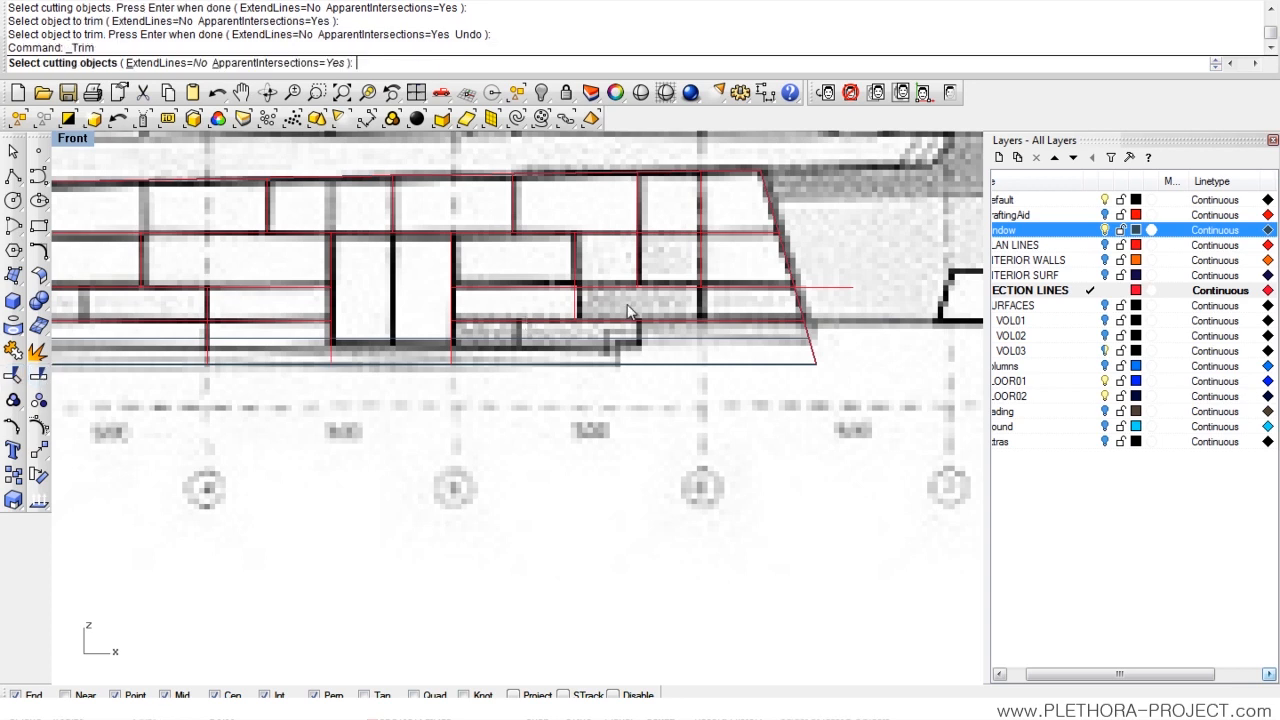
left_click(804, 297)
left_click(843, 354)
key("Return")
key("Return")
- Pipe the long horizontal mullion curve in the perspective view with start radius 0.1, end radius 0.05 and no intermediate radii
double_click(72, 140)
double_click(560, 141)
right_click_drag(494, 274, 312, 383)
left_click(320, 399)
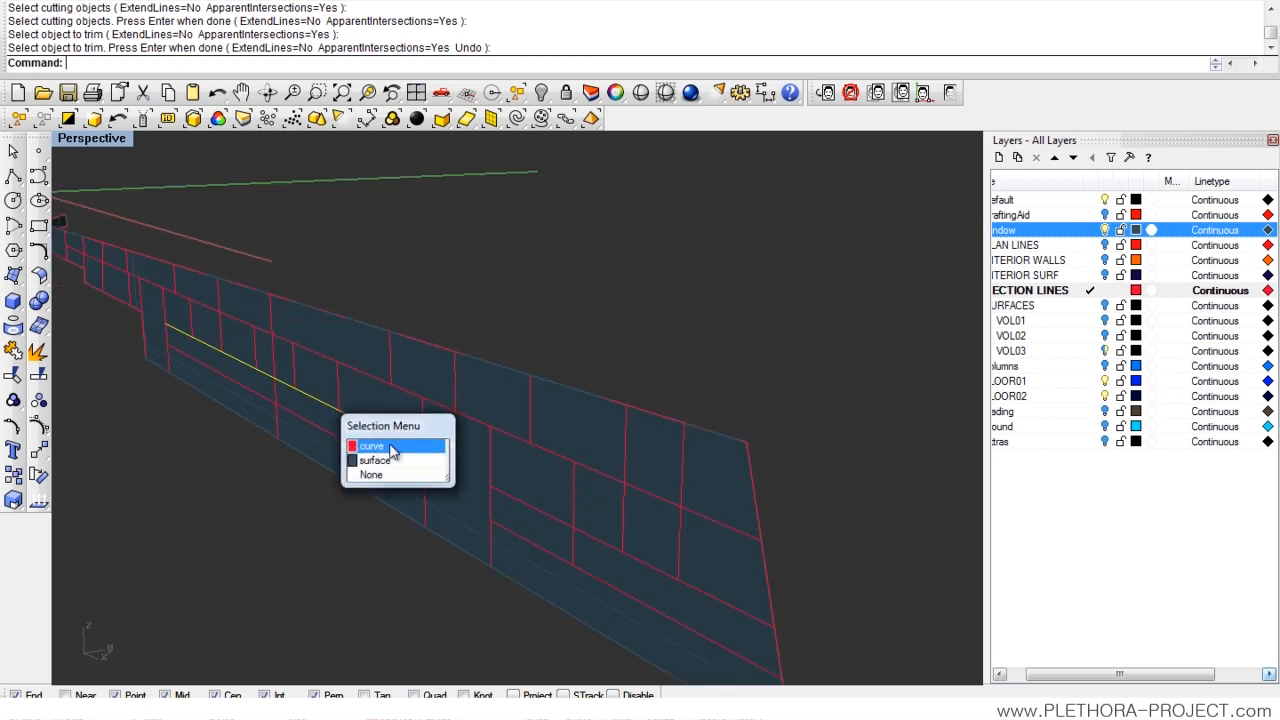
left_click(391, 447)
right_click_drag(257, 337, 276, 332)
type("Pipe")
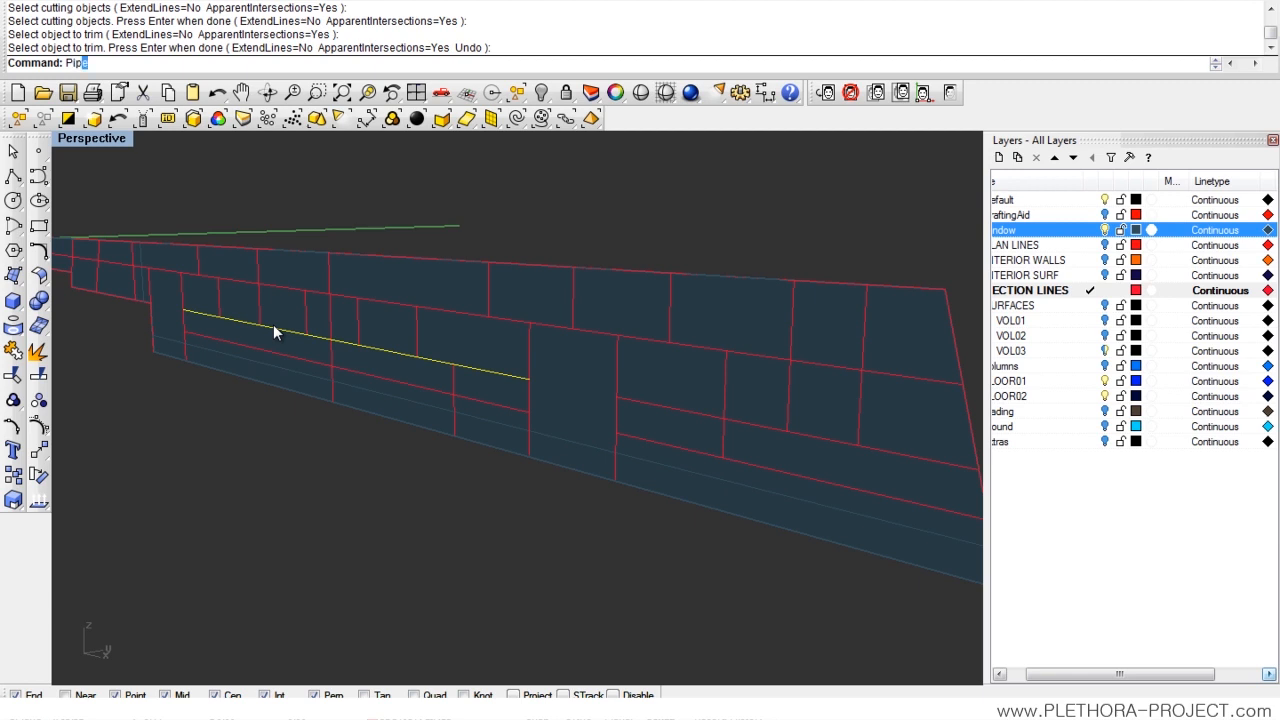
key("Return")
type("0.1")
key("Return")
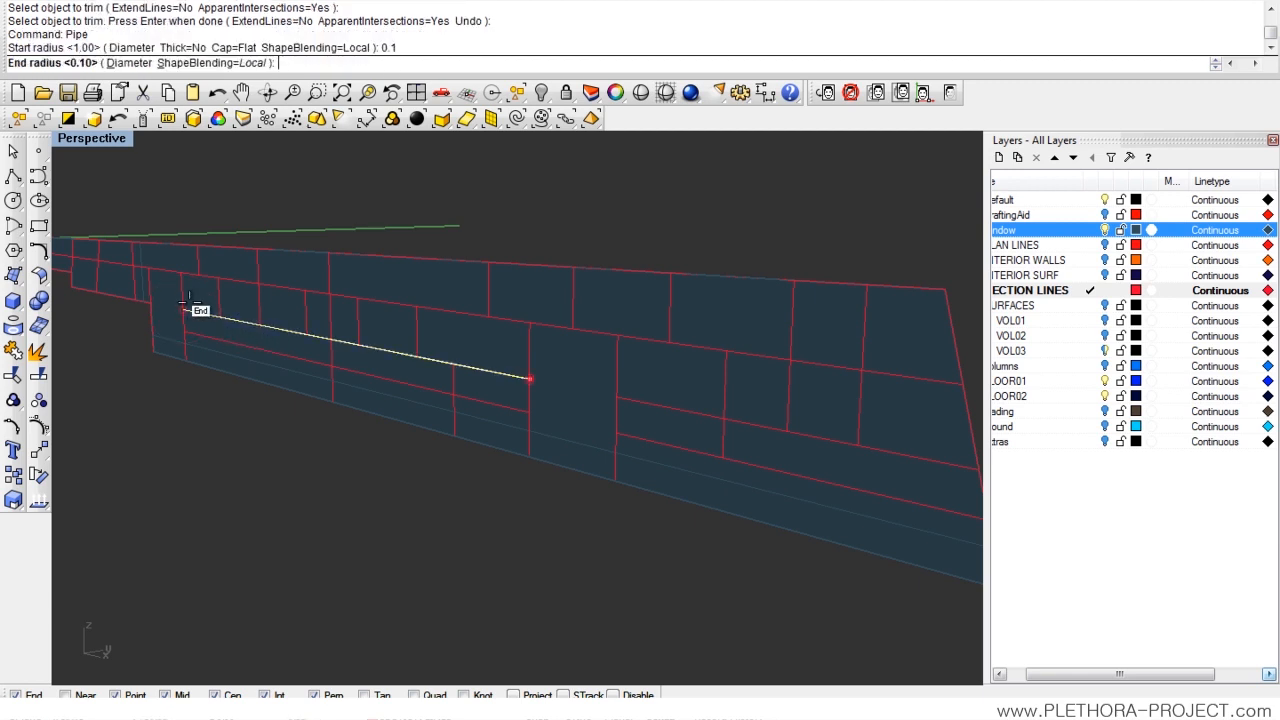
type("0.05")
key("Return")
scroll(164, 281, "up", 10)
scroll(258, 394, "down", 9)
scroll(362, 388, "up", 4)
scroll(374, 392, "down", 4)
scroll(370, 402, "down", 4)
scroll(372, 415, "up", 4)
scroll(393, 440, "up", 3)
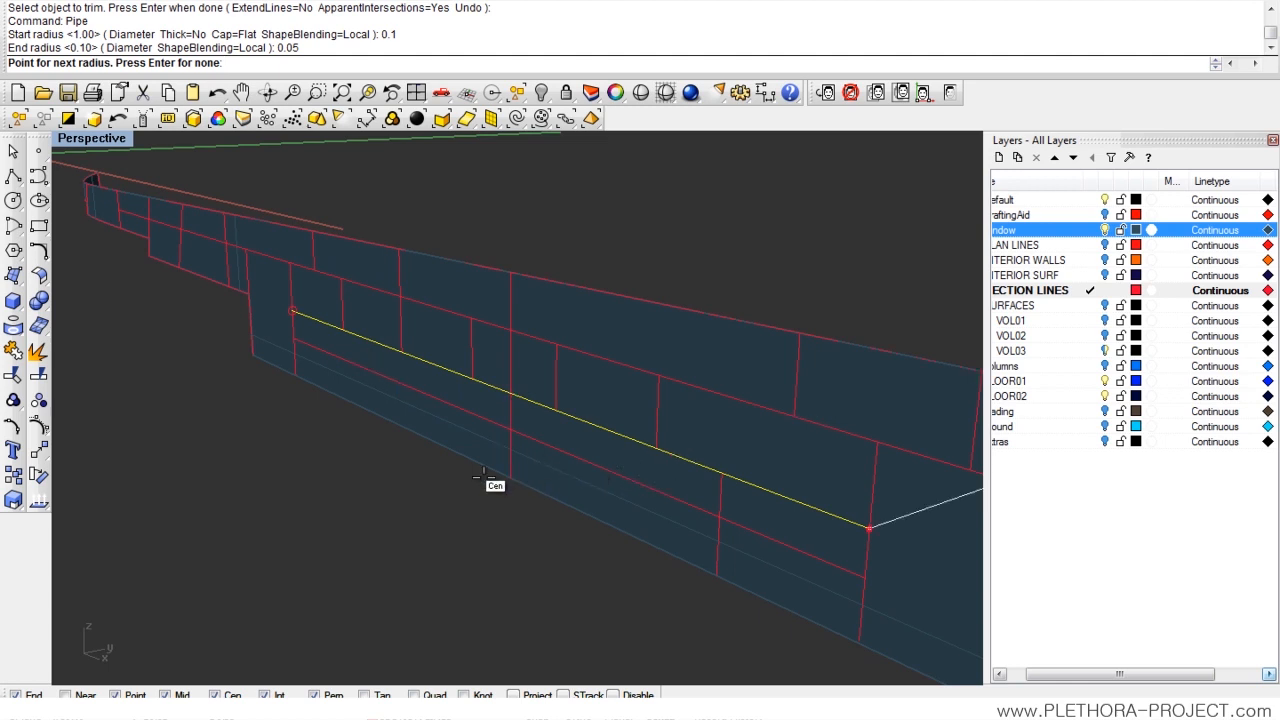
key("Return")
scroll(371, 317, "down", 5)
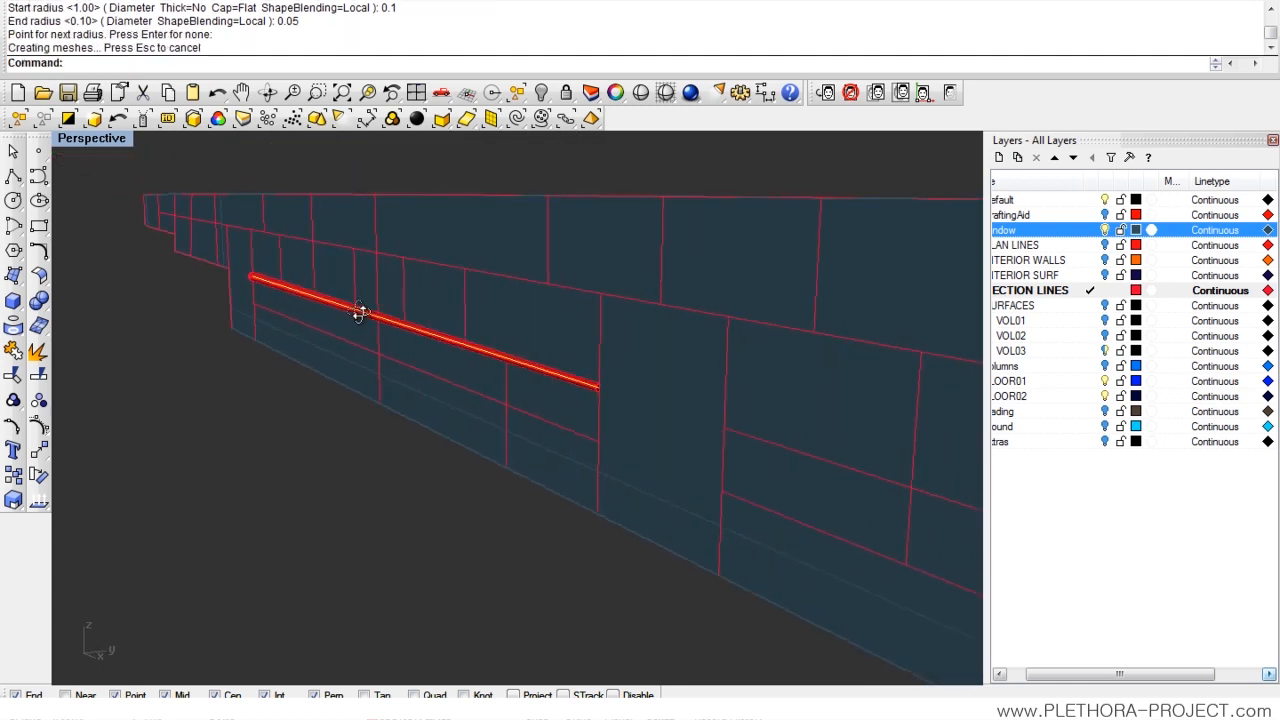
- Undo the pipe on the horizontal mullion curve
mouse_move(339, 322)
right_mouse_down()
mouse_move(360, 363)
mouse_move(383, 369)
mouse_move(466, 343)
mouse_move(420, 342)
mouse_move(551, 346)
mouse_move(437, 337)
mouse_move(403, 357)
mouse_move(526, 371)
mouse_move(497, 351)
mouse_move(494, 372)
mouse_move(569, 360)
mouse_move(517, 320)
mouse_move(398, 350)
mouse_move(343, 409)
mouse_move(400, 417)
mouse_move(400, 331)
mouse_move(432, 390)
mouse_move(463, 405)
right_mouse_up()
key("ctrl+z")
scroll(492, 335, "up", 2)
scroll(494, 415, "up", 3)
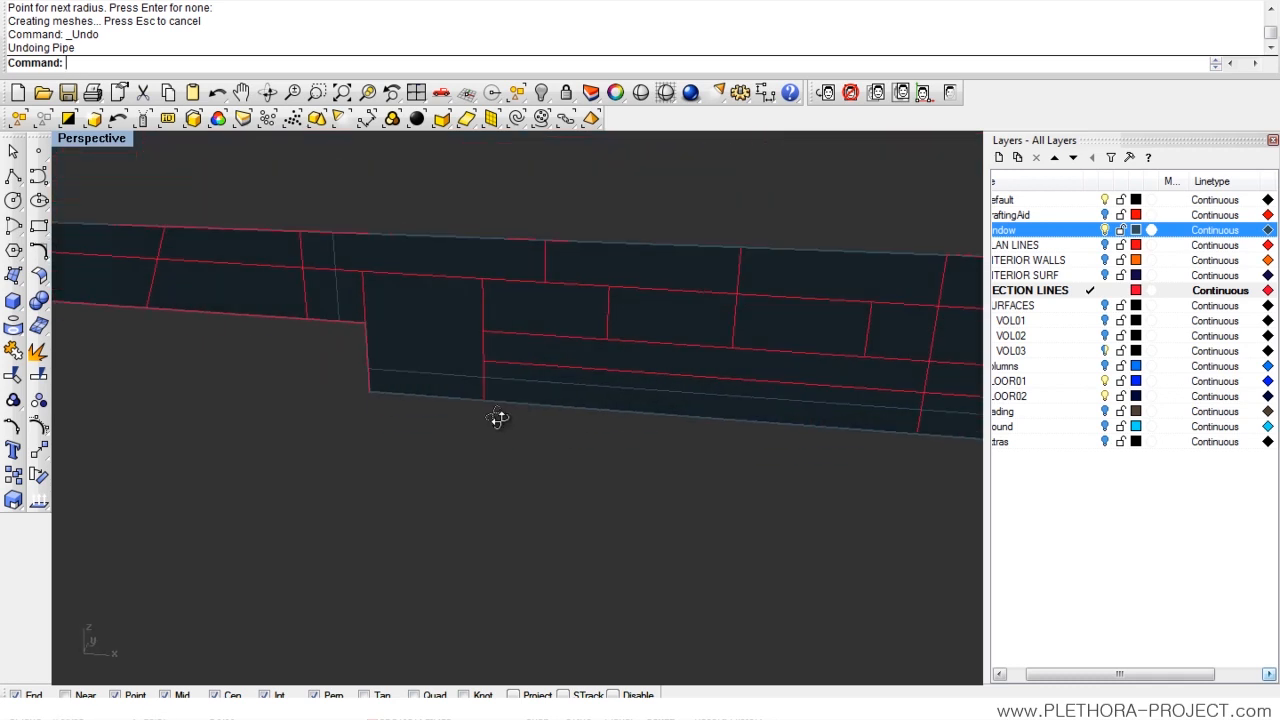
- Draw a center rectangle 0.03 long and 0.02 wide just below the facade's lower edge in the perspective view
right_click_drag(483, 423, 172, 345)
left_click(39, 228)
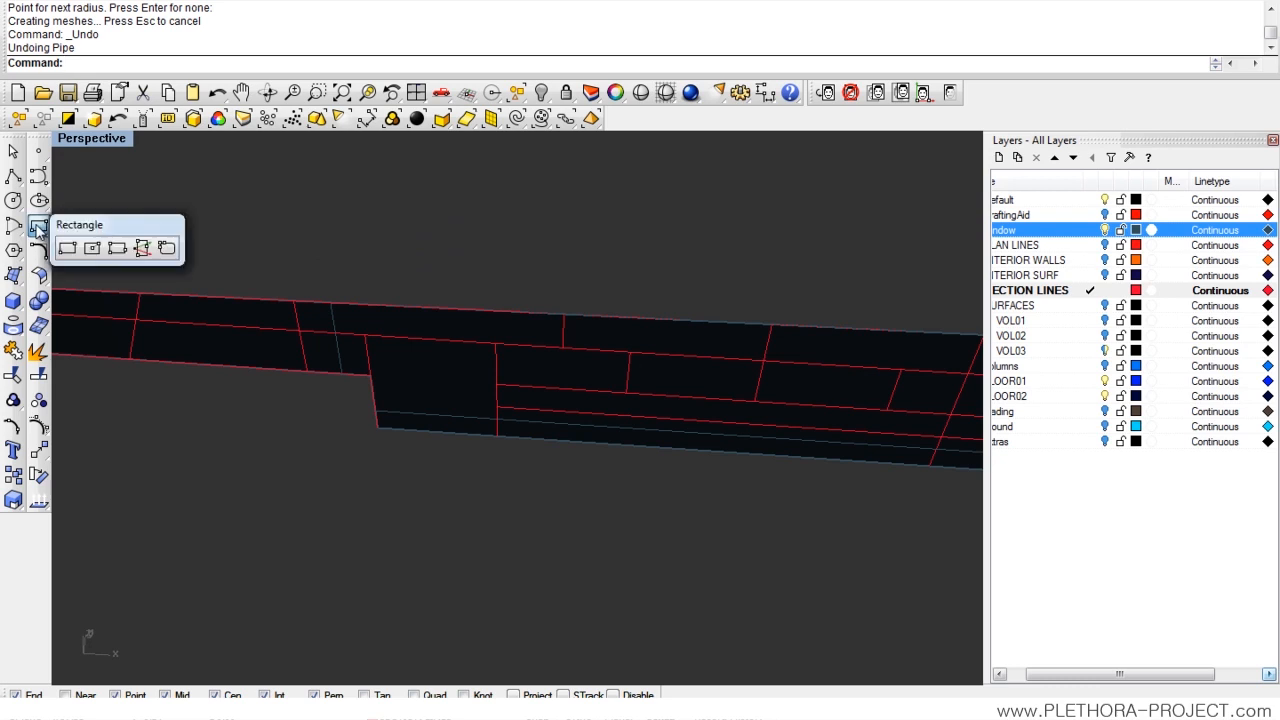
left_click(92, 250)
left_click(490, 497)
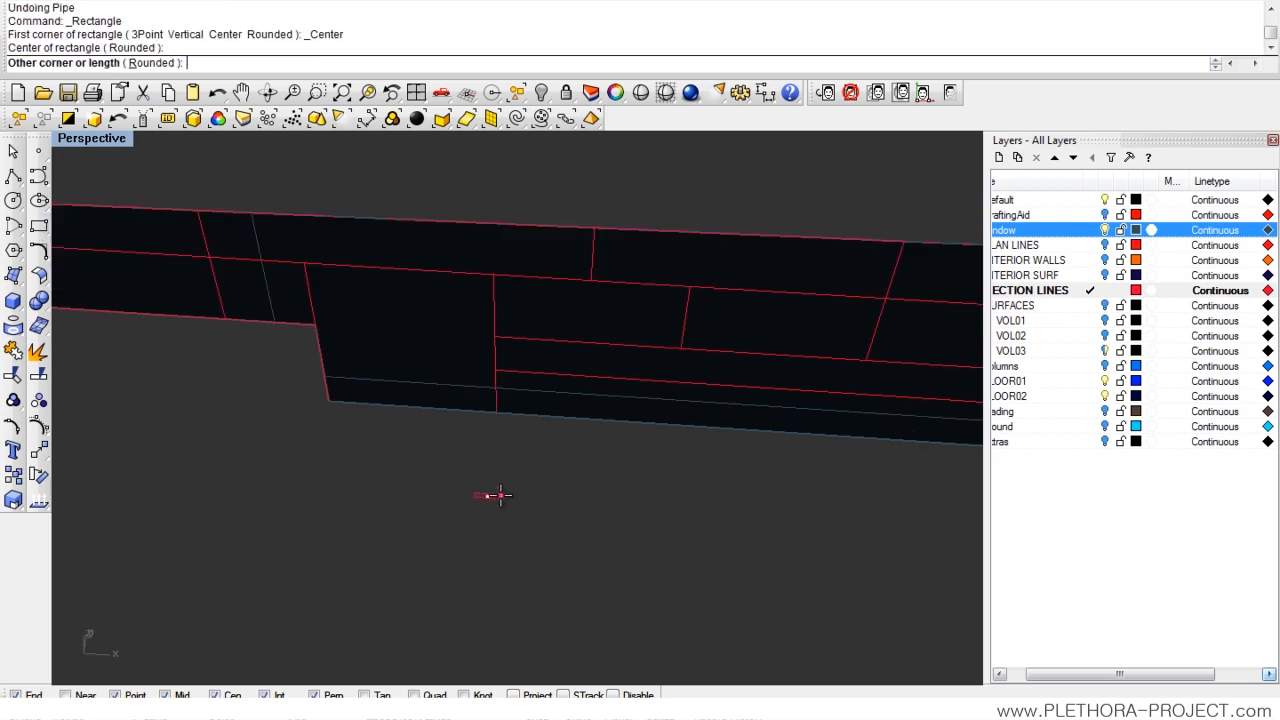
scroll(496, 494, "up", 4)
scroll(478, 500, "up", 5)
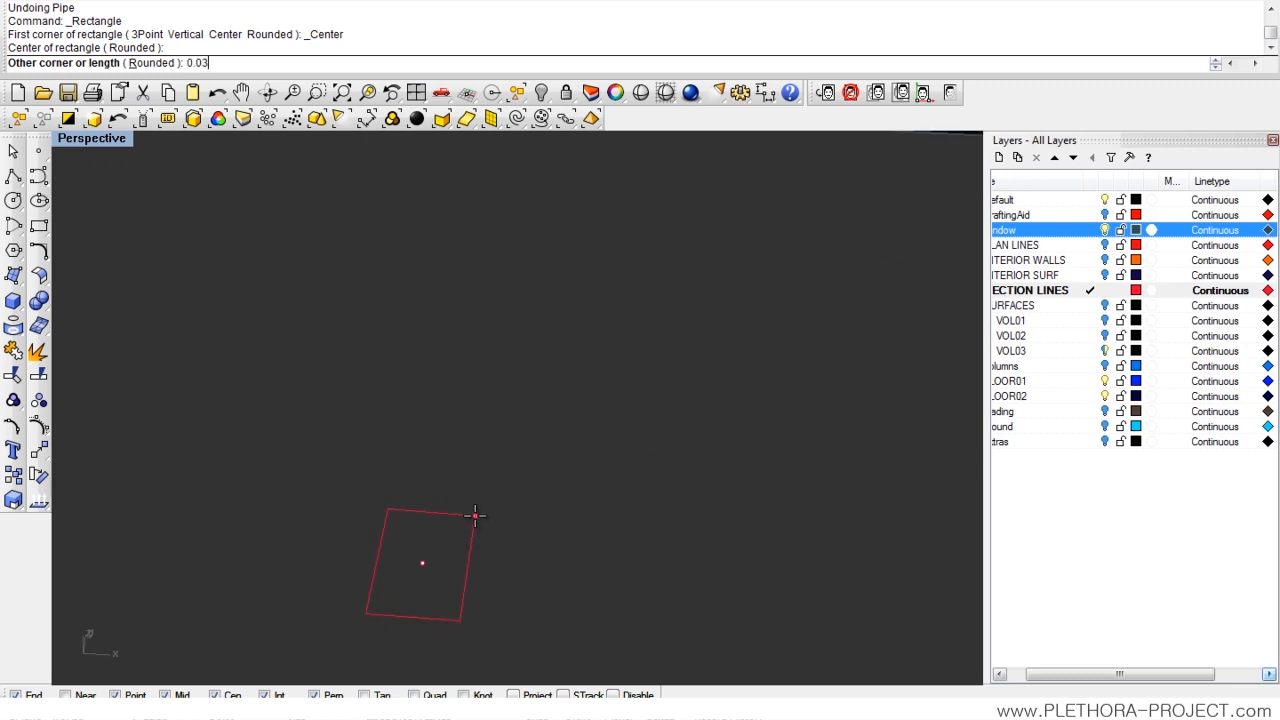
type("0.03")
key("Return")
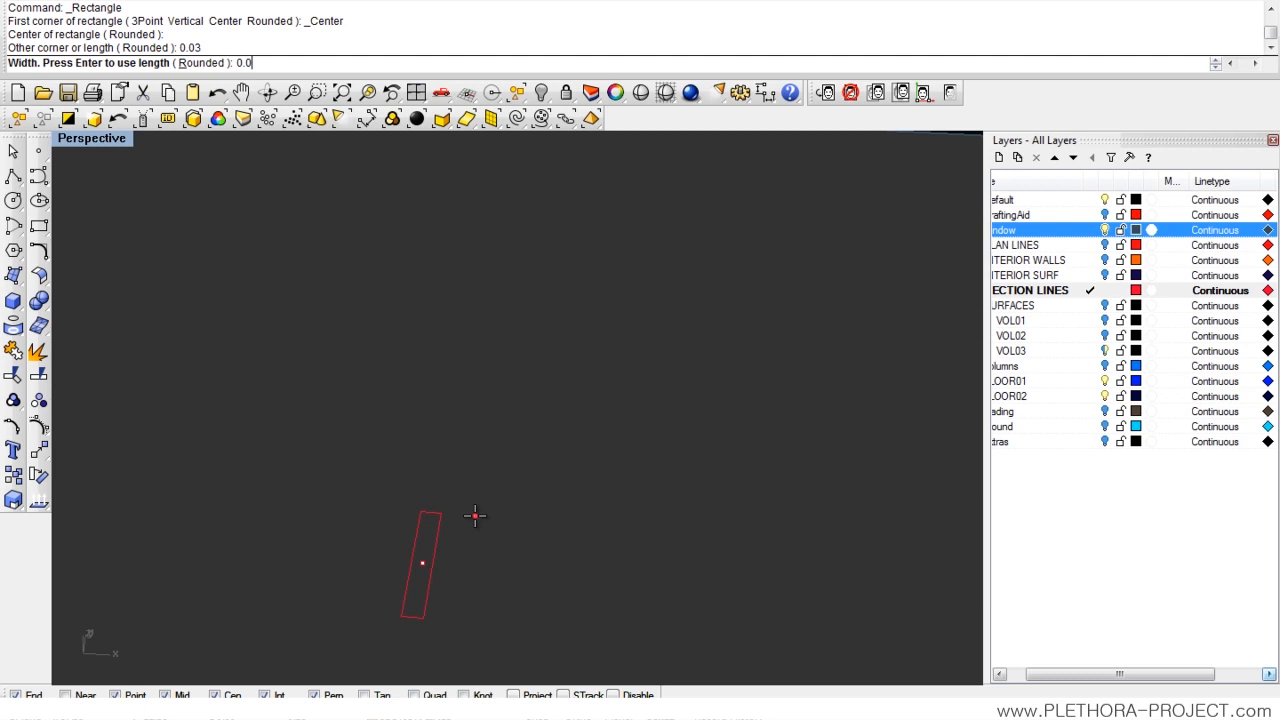
type("0.02")
key("Return")
scroll(475, 515, "down", 5)
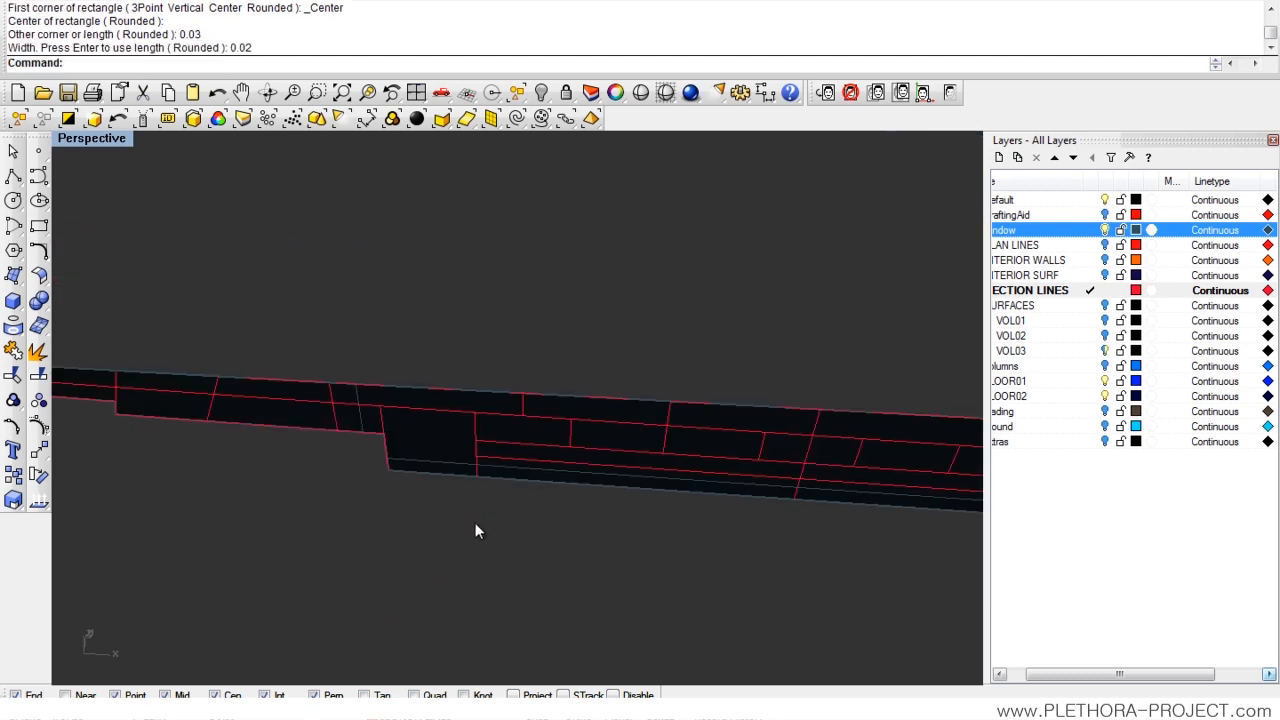
- Delete the small rectangle below the facade
scroll(476, 535, "up", 10)
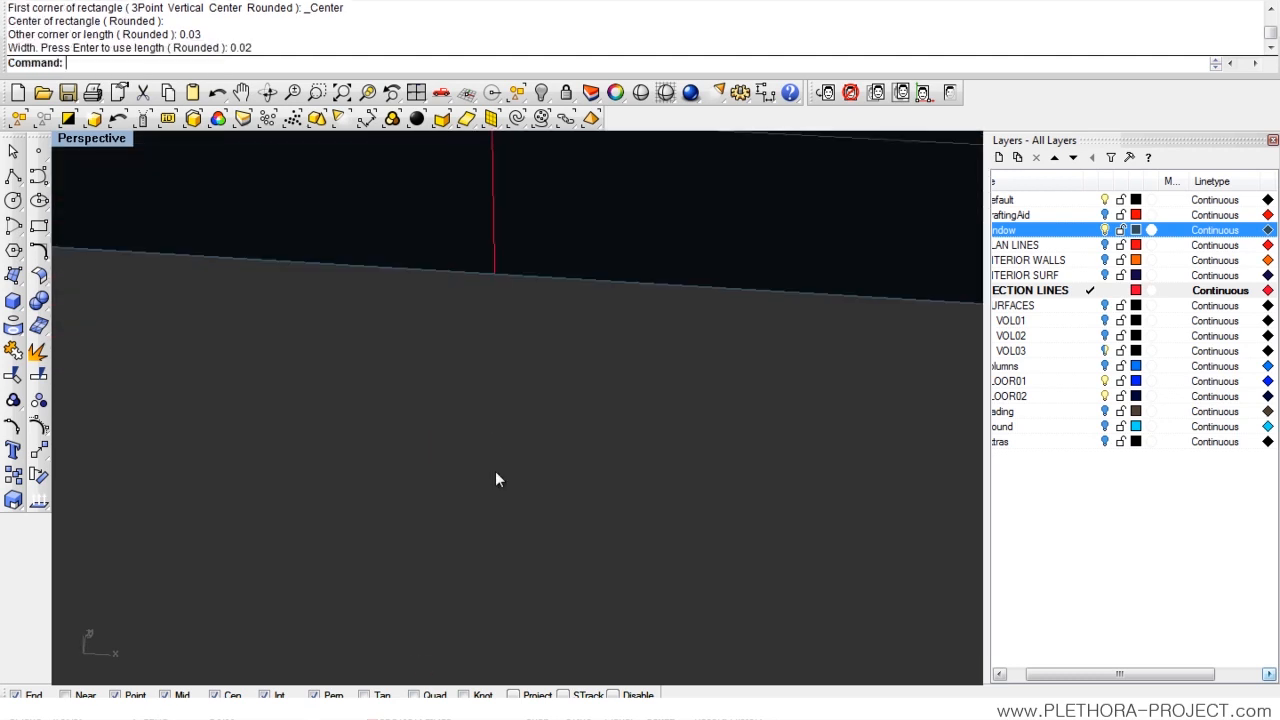
scroll(495, 474, "down", 3)
scroll(480, 490, "up", 2)
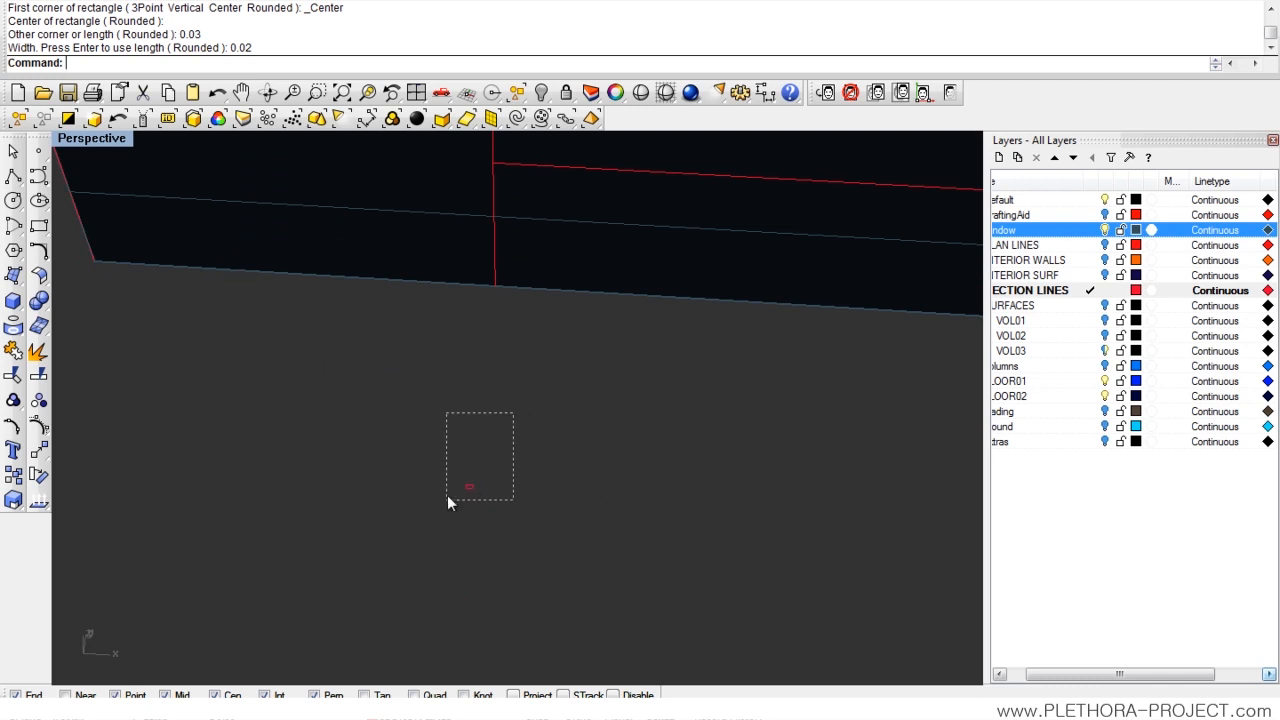
left_click_drag(447, 495, 447, 498)
key("Delete")
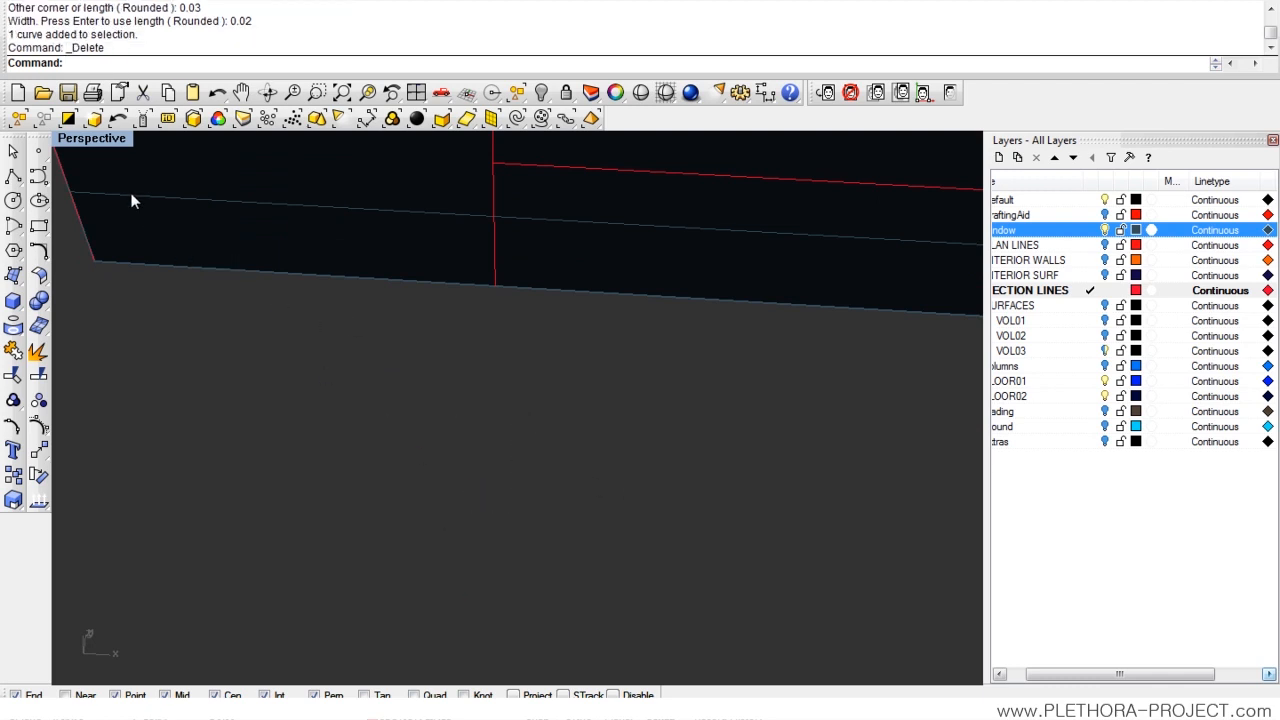
- Place a point object in the empty space below the facade's lower edge
left_click(38, 150)
left_click(481, 434)
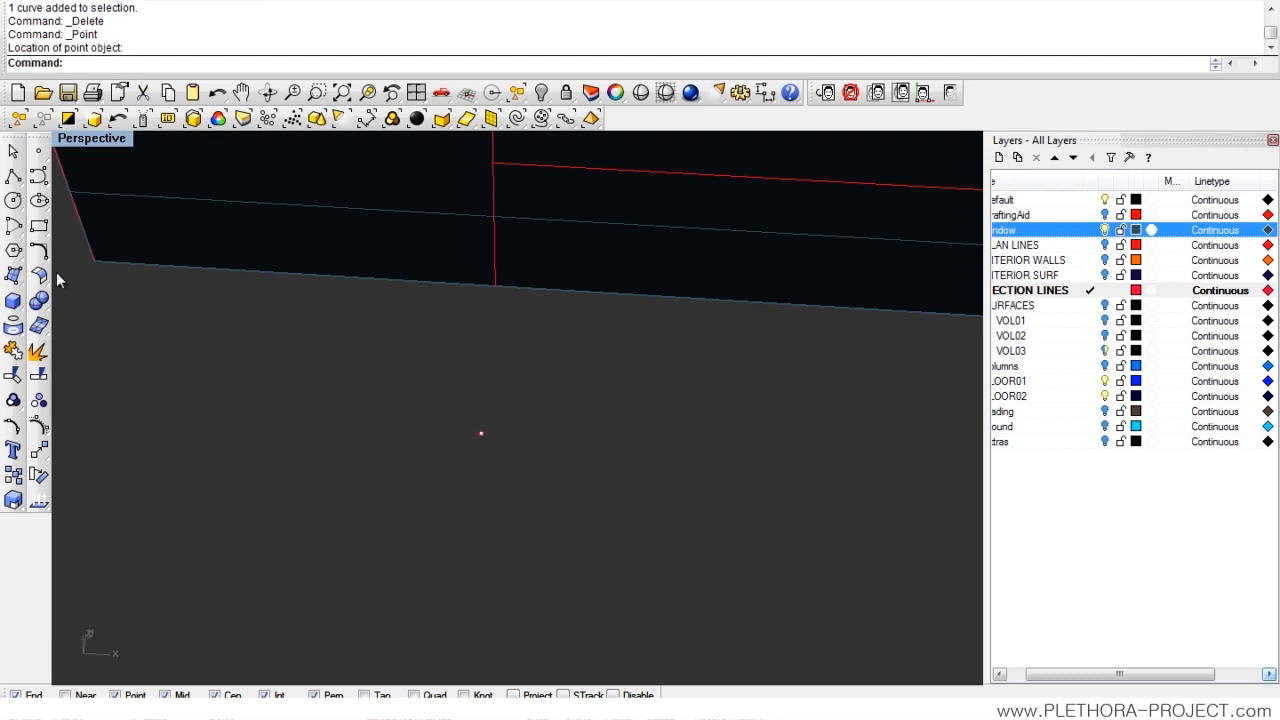
- Draw a center rectangle 0.03 long and 0.02 wide around the point object below the facade
left_click(38, 225)
left_click(94, 248)
right_click_drag(380, 345, 601, 488)
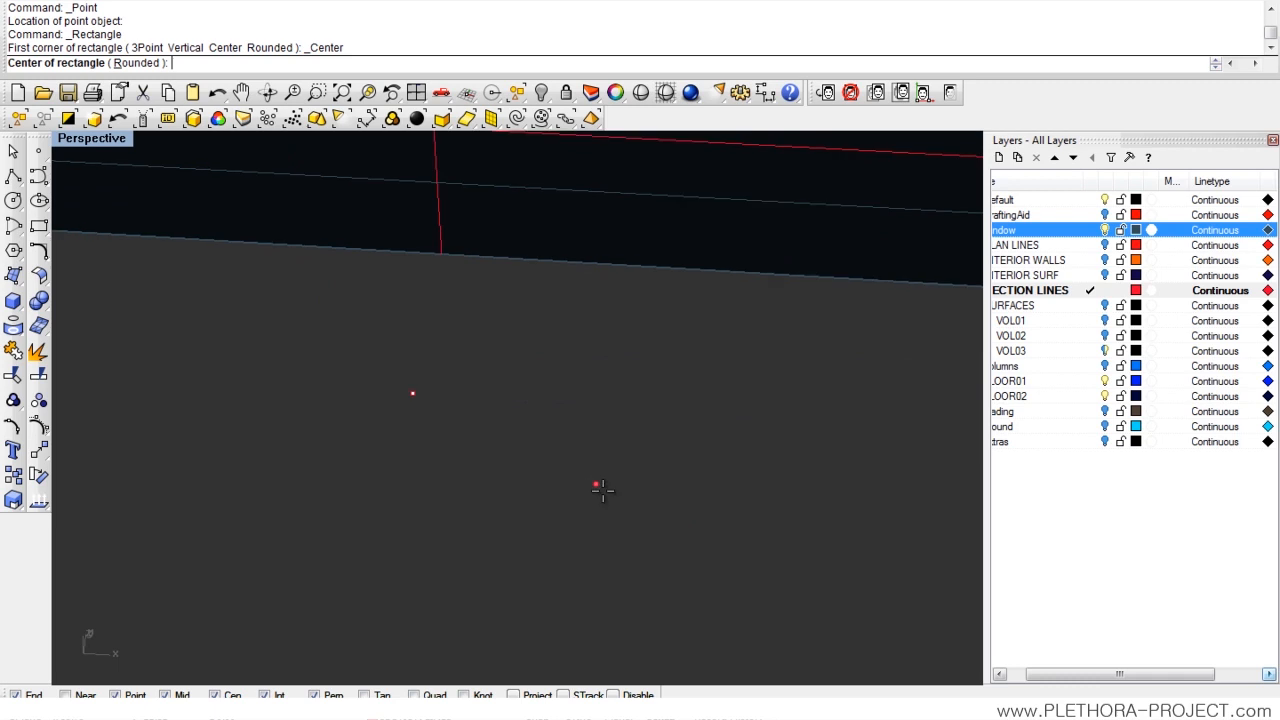
left_click(412, 394)
type("0.03")
key("Return")
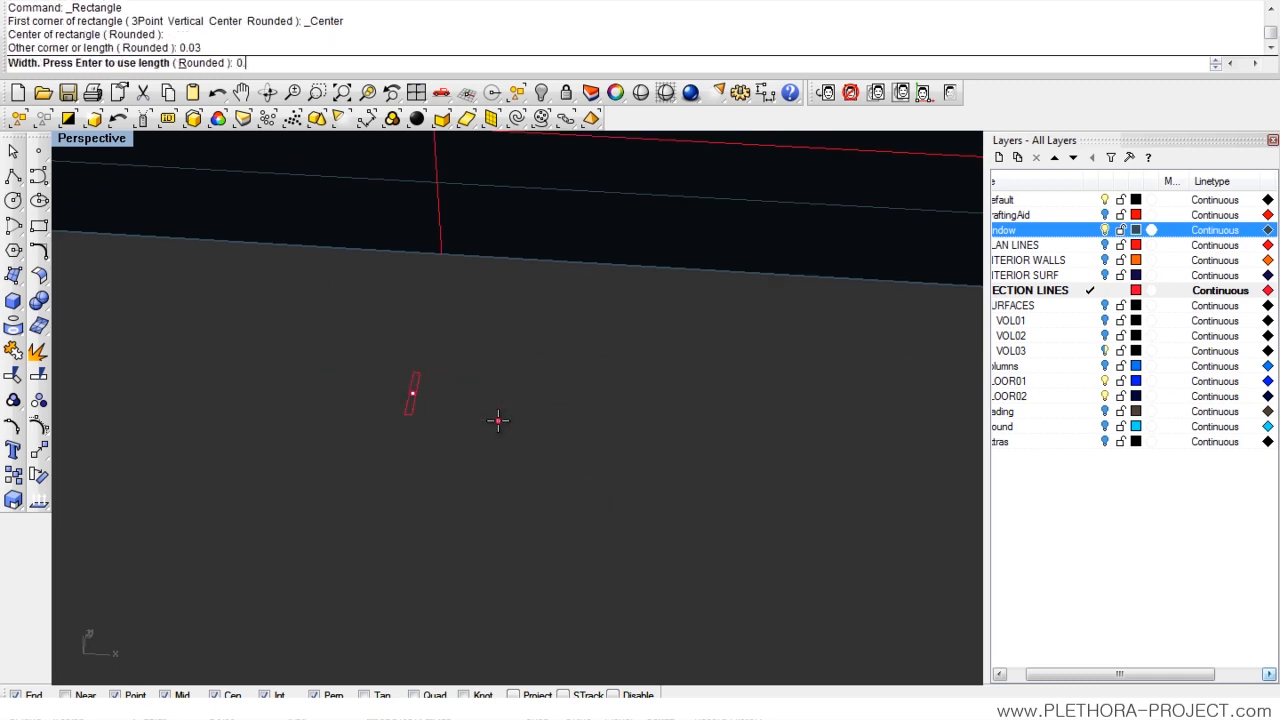
type("2")
key("Return")
left_click_drag(391, 357, 526, 452)
right_click_drag(426, 330, 447, 419, "shift")
right_click_drag(468, 530, 405, 447, "shift")
left_click(157, 3)
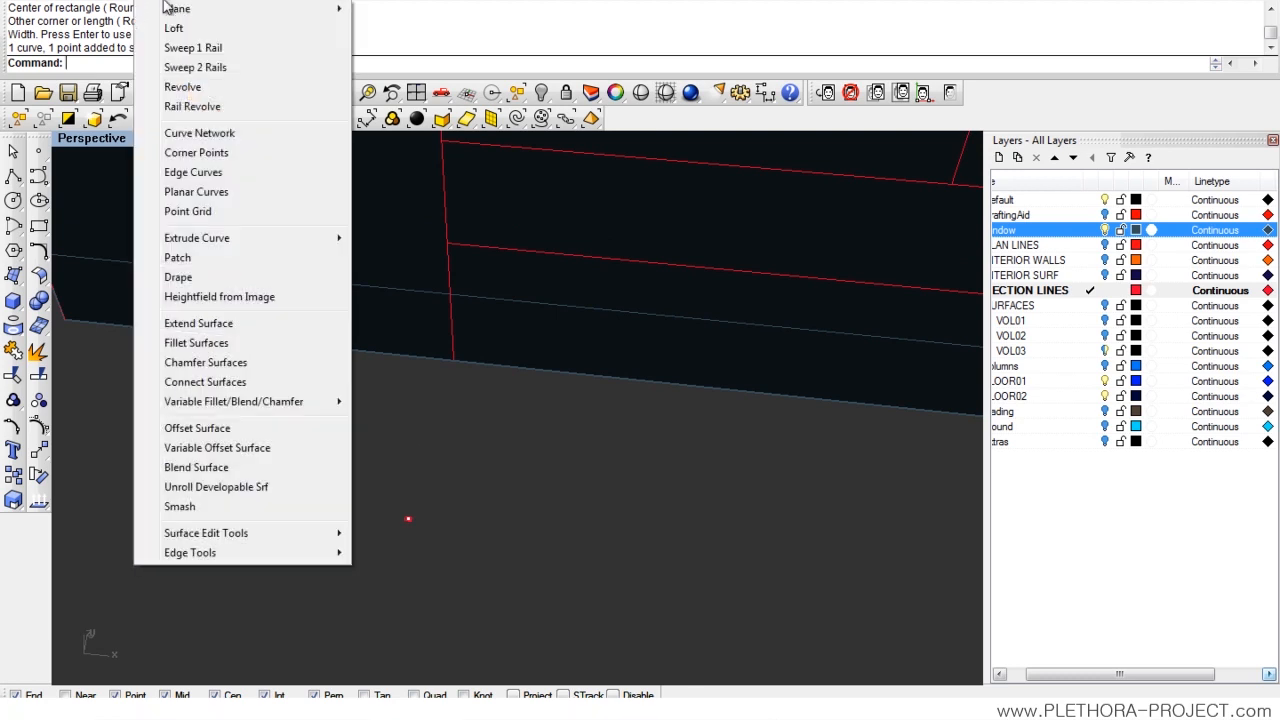
left_click(180, 50)
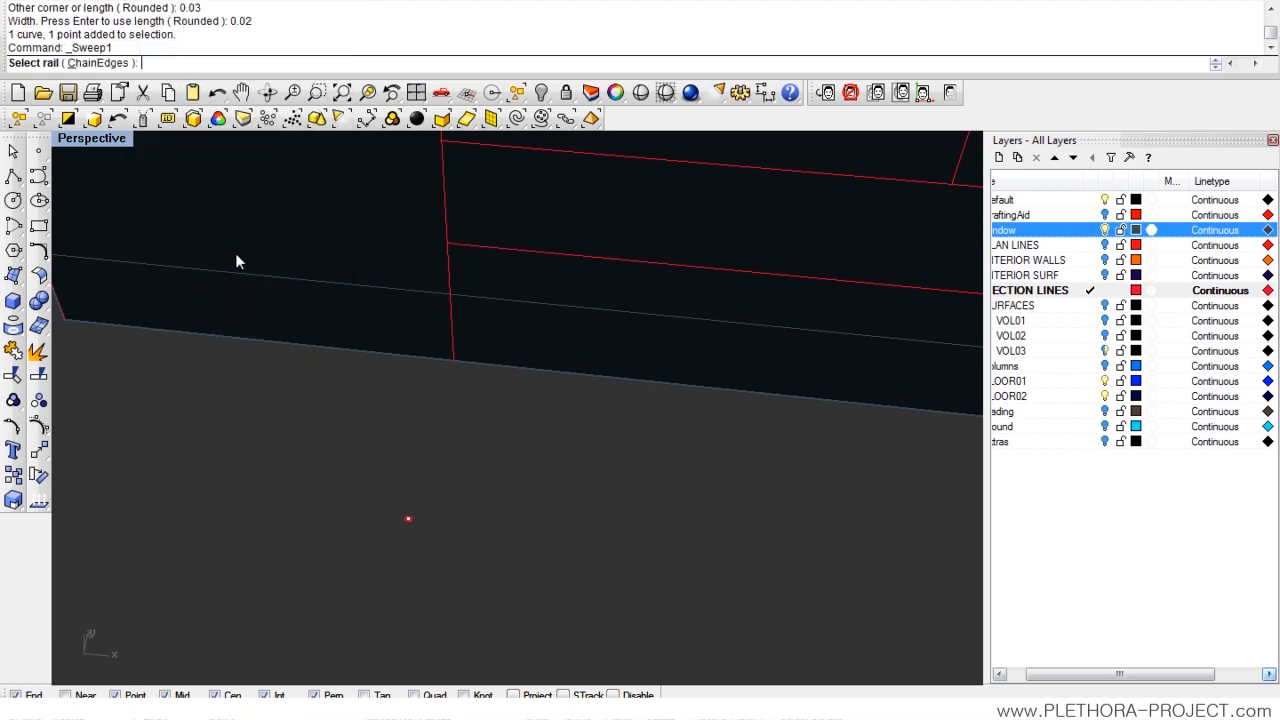
left_click(451, 331)
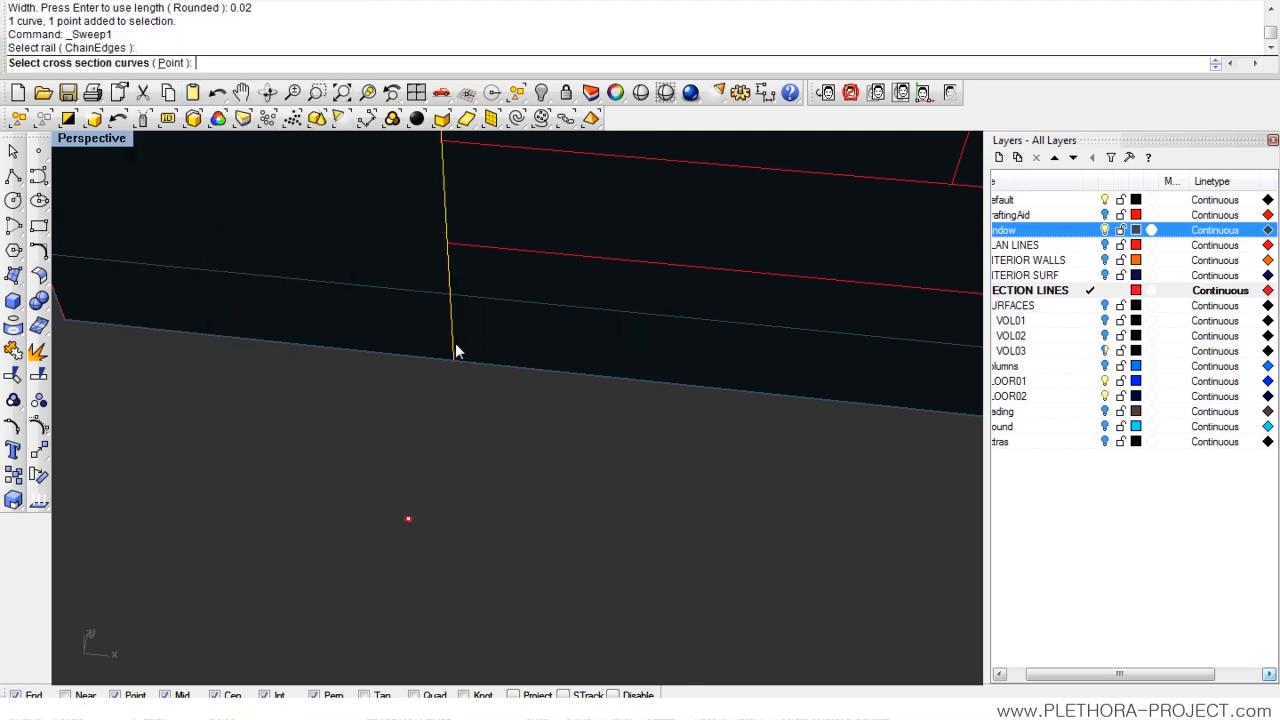
left_click(402, 521)
key("Return")
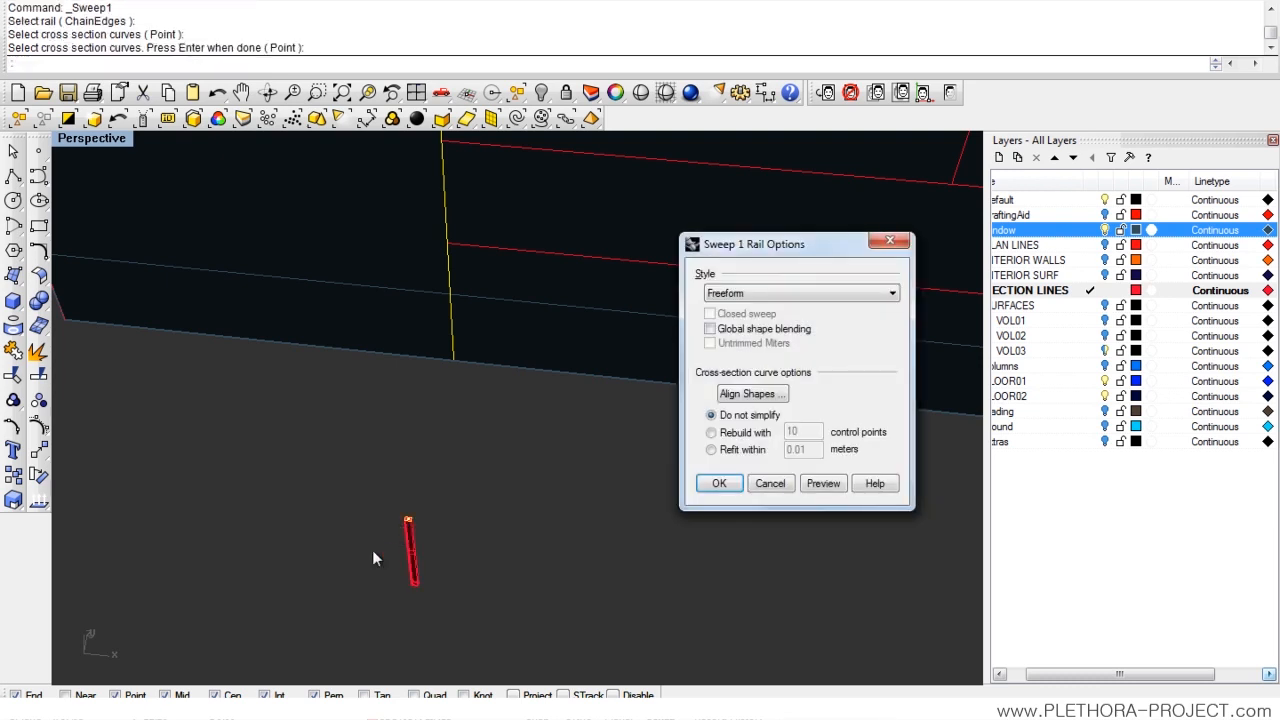
right_click_drag(438, 538, 509, 423)
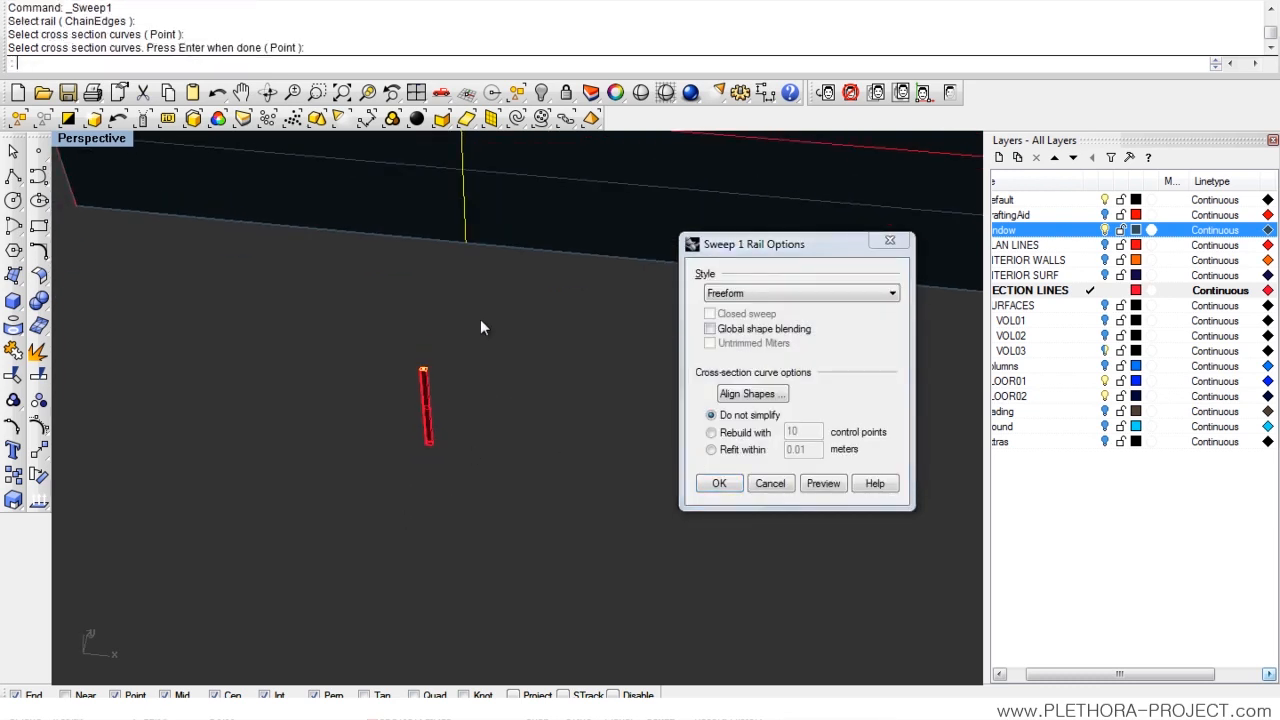
left_click(770, 484)
- Copy the small rectangle with its center point, from that point to the lower end of the nearby vertical mullion line
left_click_drag(380, 323, 506, 429)
type("c")
key("Return")
right_click_drag(426, 394, 430, 370)
key("Escape")
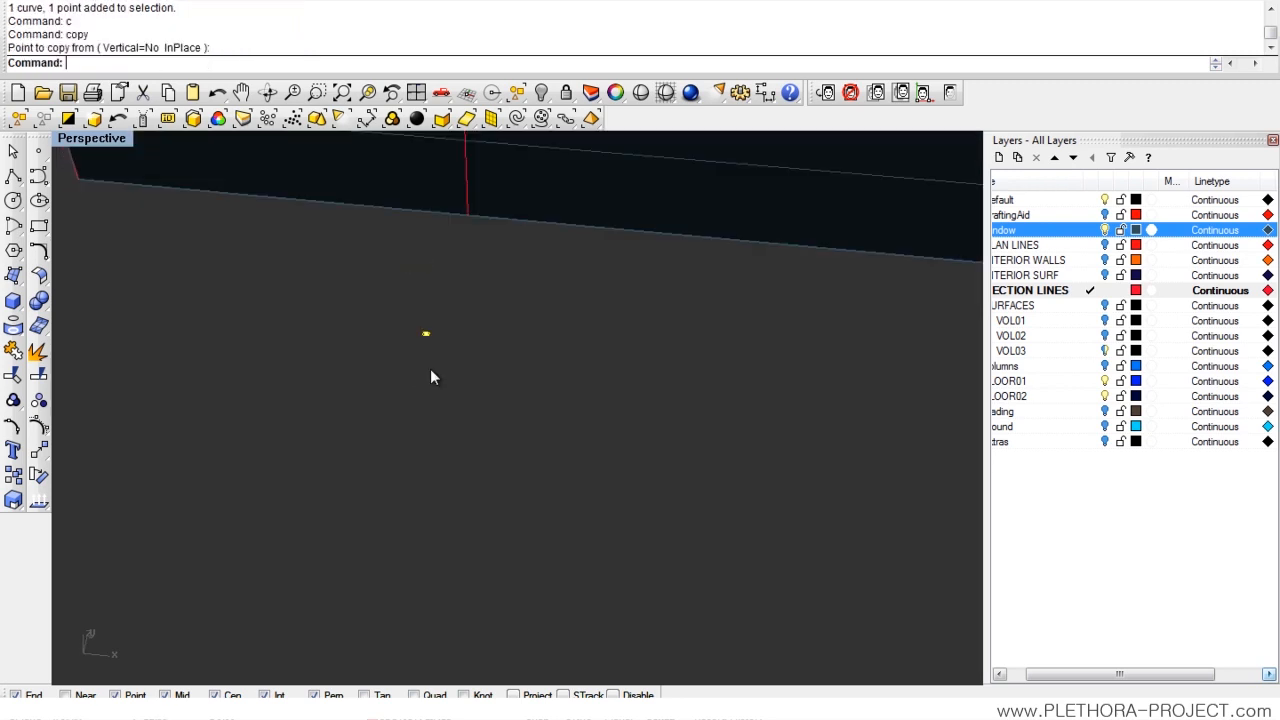
type("z")
key("Return")
type("s")
key("Return")
scroll(442, 366, "down", 2)
right_click_drag(439, 378, 388, 521)
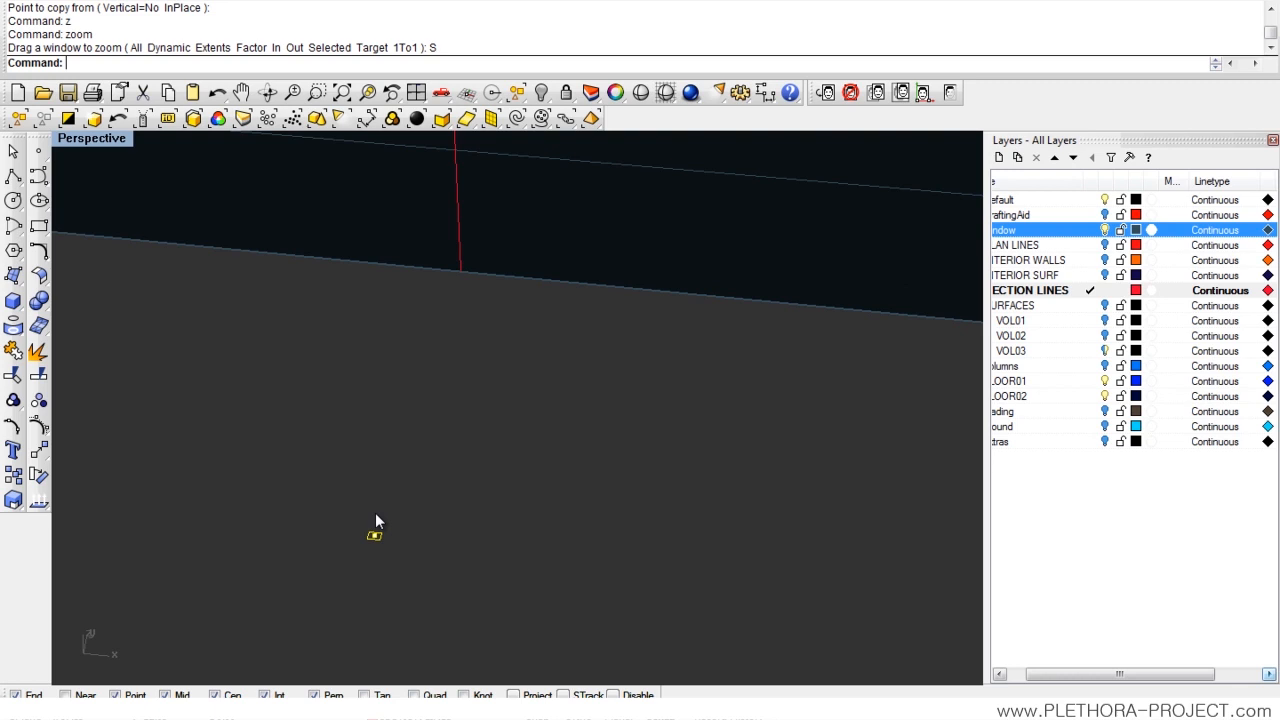
type("Copy")
key("Return")
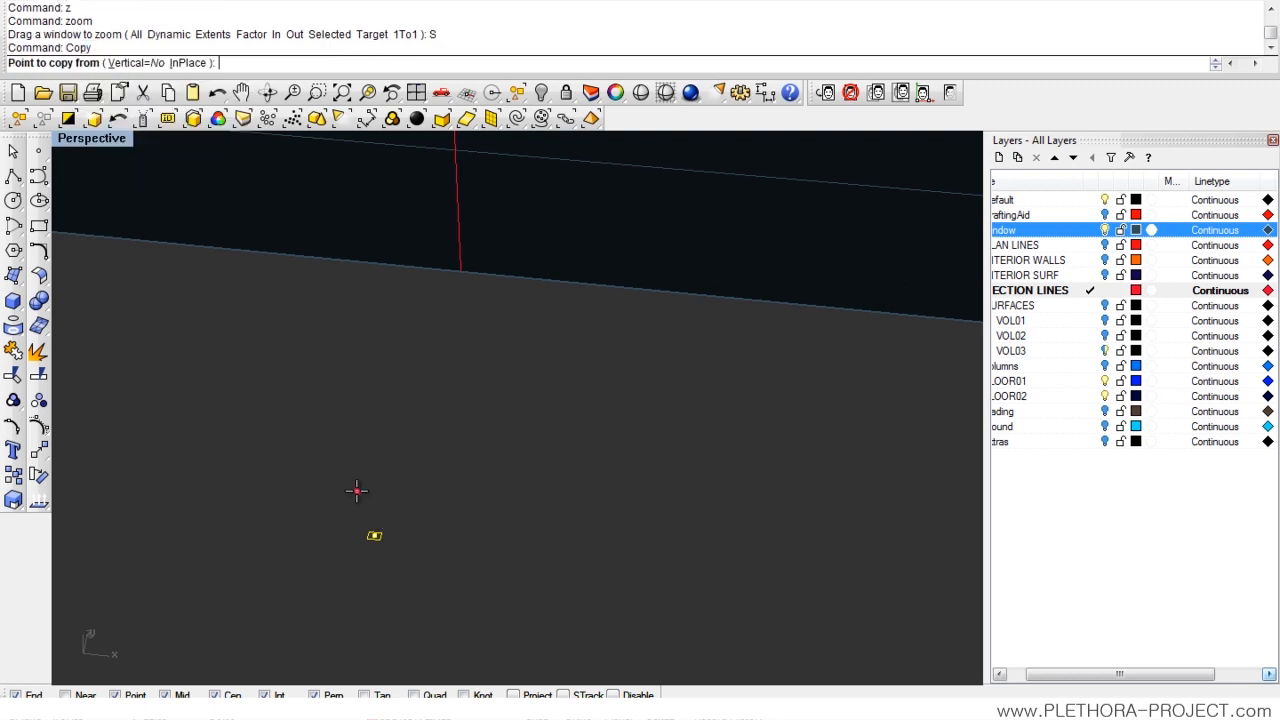
scroll(360, 495, "up", 1)
right_click_drag(380, 537, 371, 534)
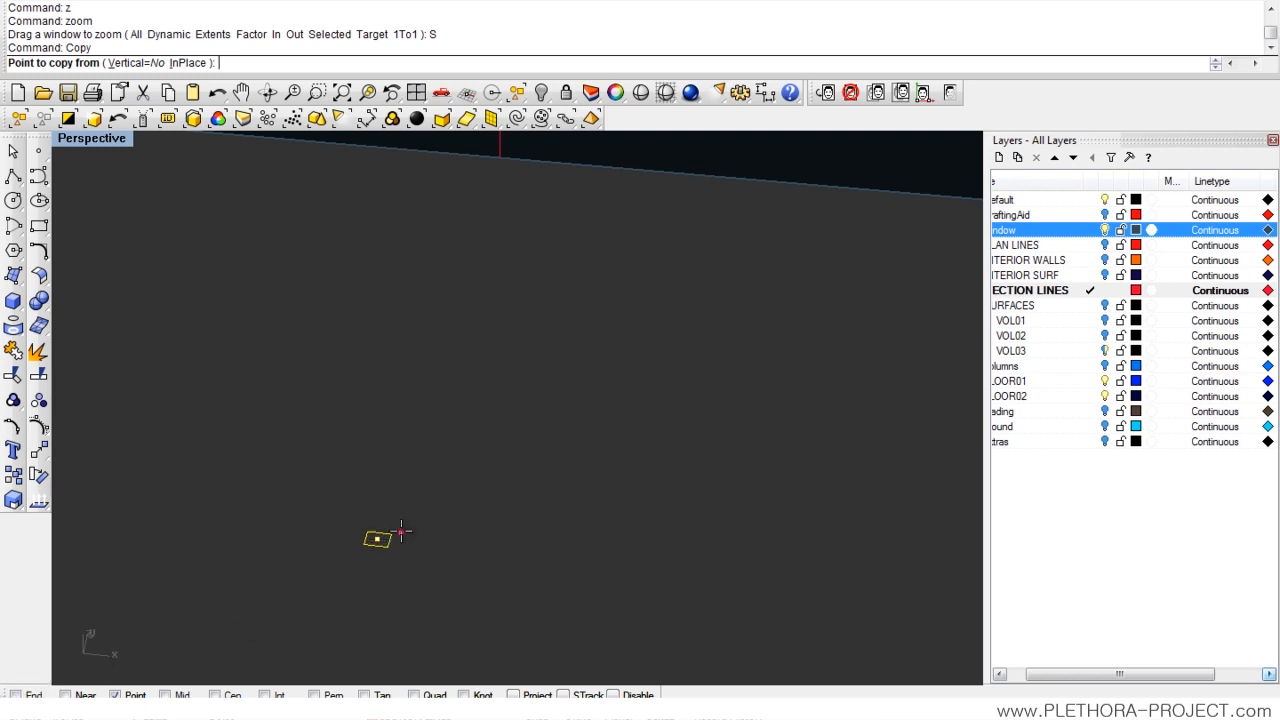
left_click(378, 538)
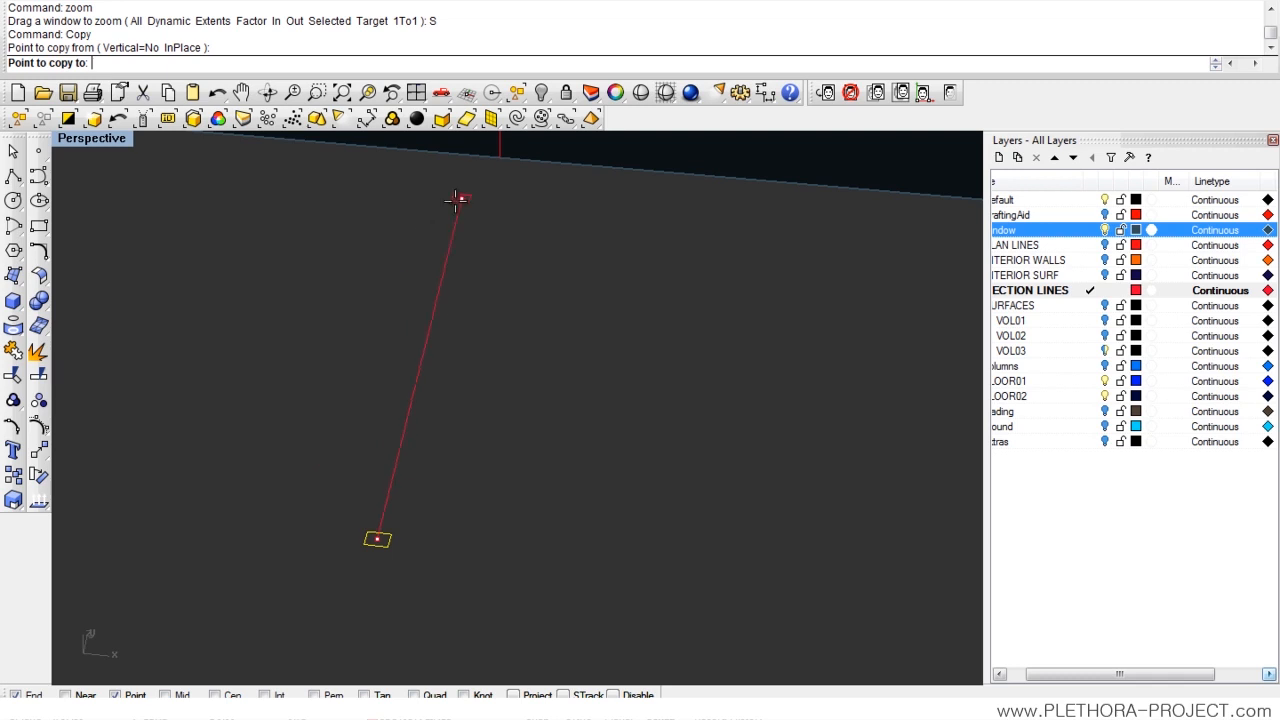
left_click(514, 192)
- Place another copy of the profile at the lower corner of the window surface beside the first mullion
scroll(516, 215, "down", 5)
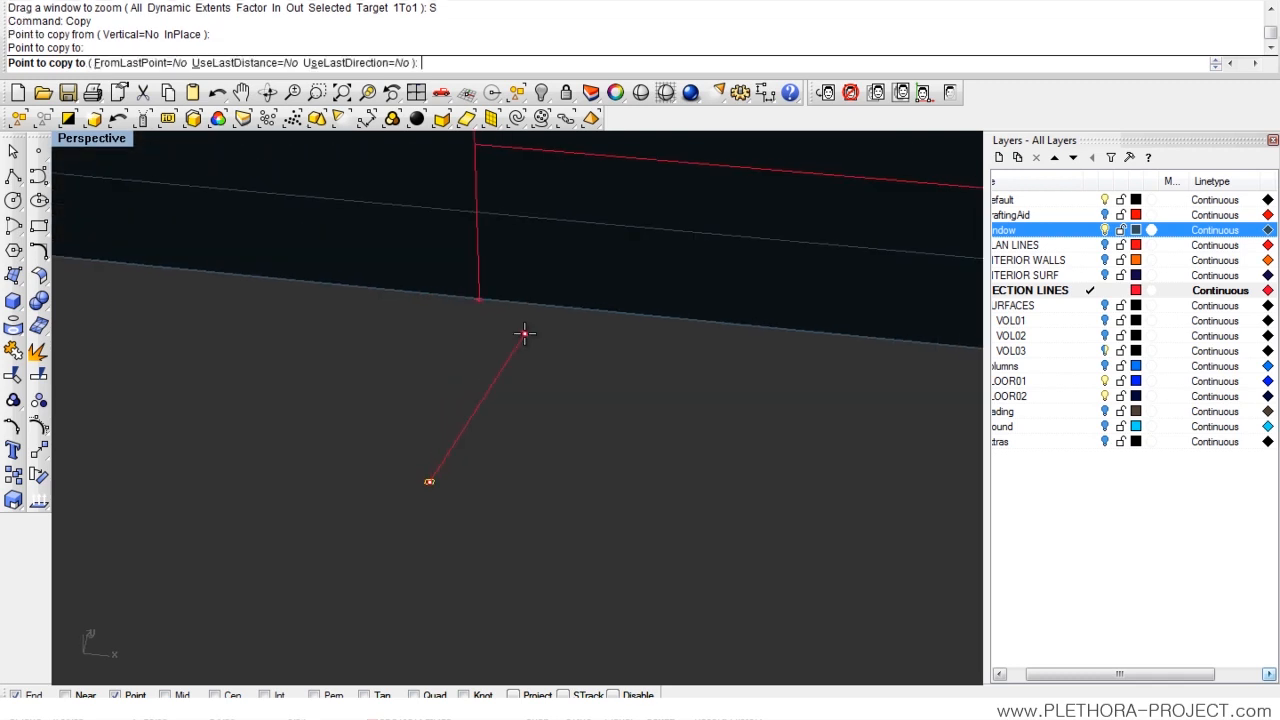
scroll(524, 333, "down", 8)
right_click_drag(583, 354, 550, 380)
scroll(322, 255, "up", 7)
scroll(288, 222, "up", 5)
left_click(290, 226)
- Place profile copies at the lower ends of the next two vertical mullion lines that reach the facade's lower edge
scroll(525, 304, "down", 7)
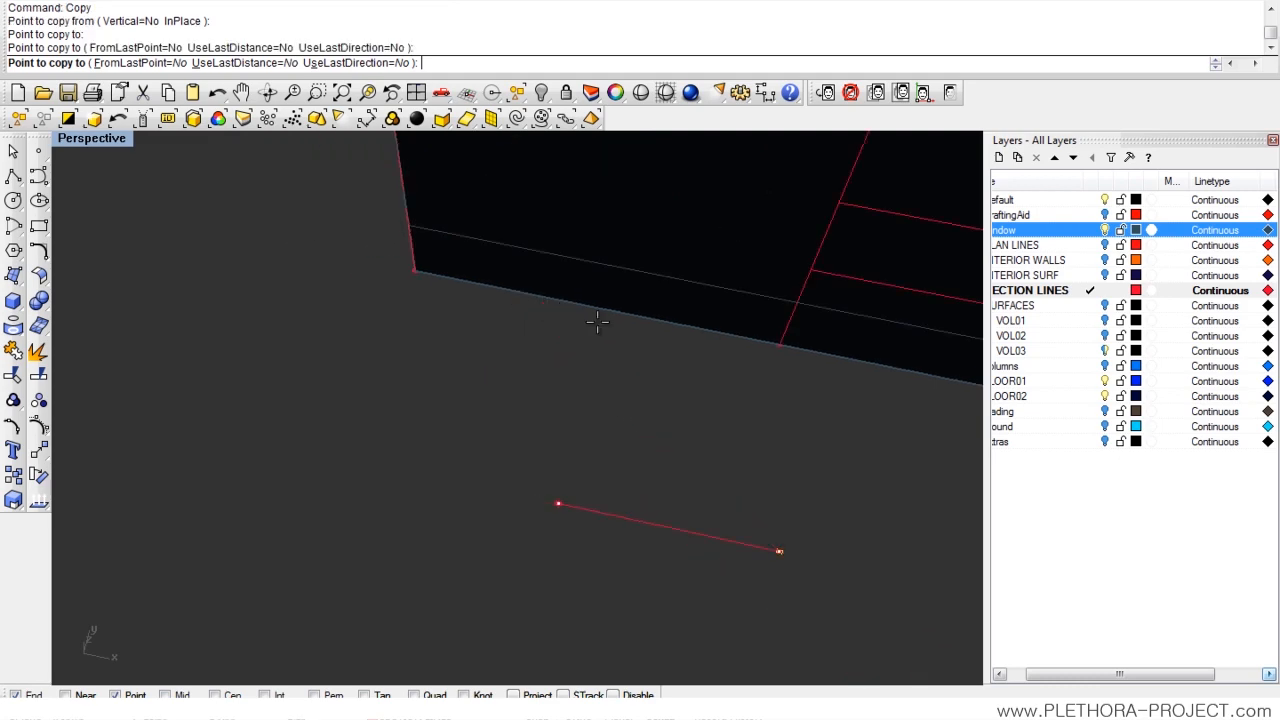
scroll(433, 323, "down", 8)
right_click_drag(565, 364, 402, 378, "shift")
scroll(628, 395, "up", 6)
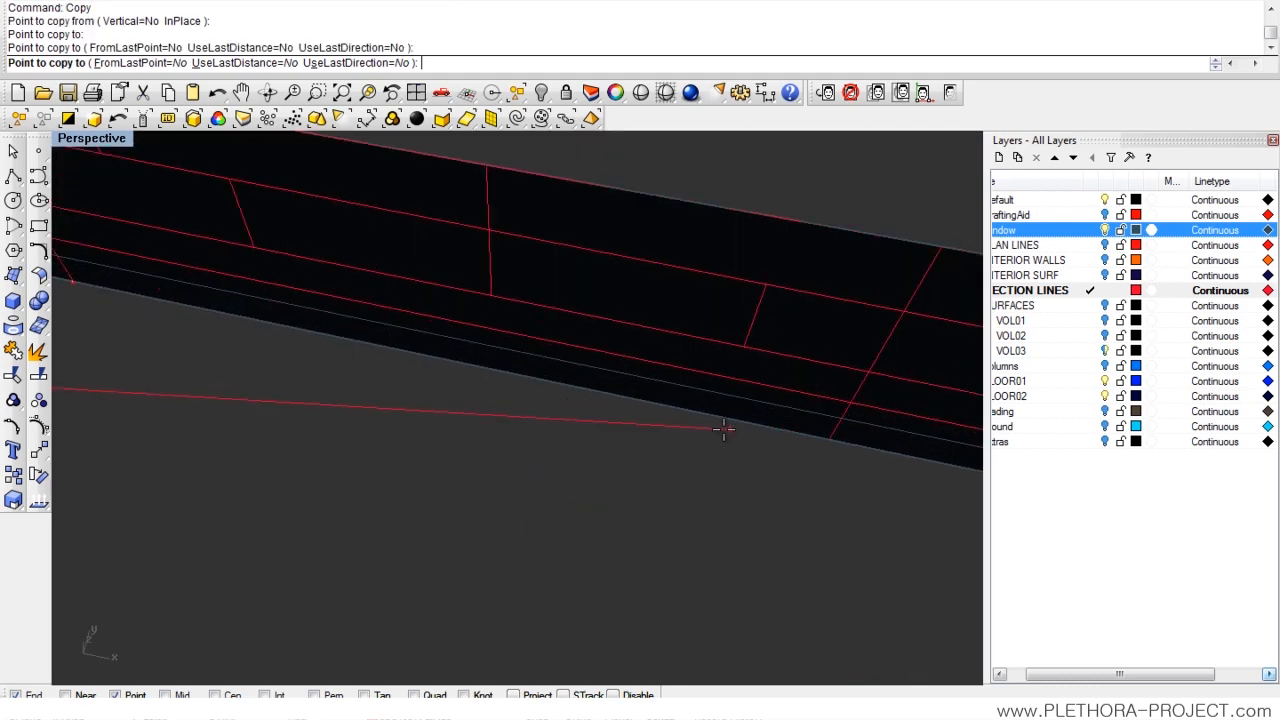
left_click(828, 439)
right_click_drag(779, 485, 363, 371, "shift")
scroll(545, 362, "down", 7)
right_click_drag(583, 377, 655, 440)
scroll(661, 448, "up", 4)
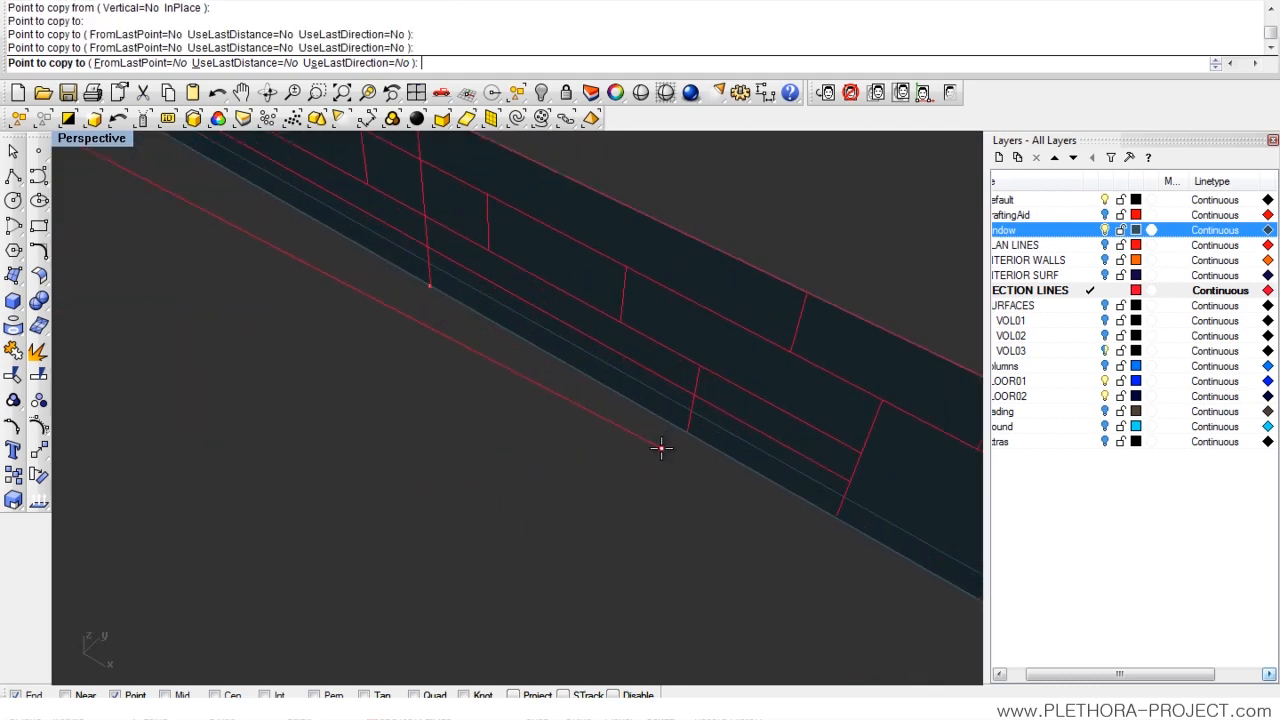
scroll(510, 350, "up", 3)
left_click(516, 290)
- Place profile copies at the last vertical mullion's lower end and at the facade's far lower corner, and finish copying
right_click_drag(796, 471, 486, 346, "shift")
scroll(624, 377, "down", 8)
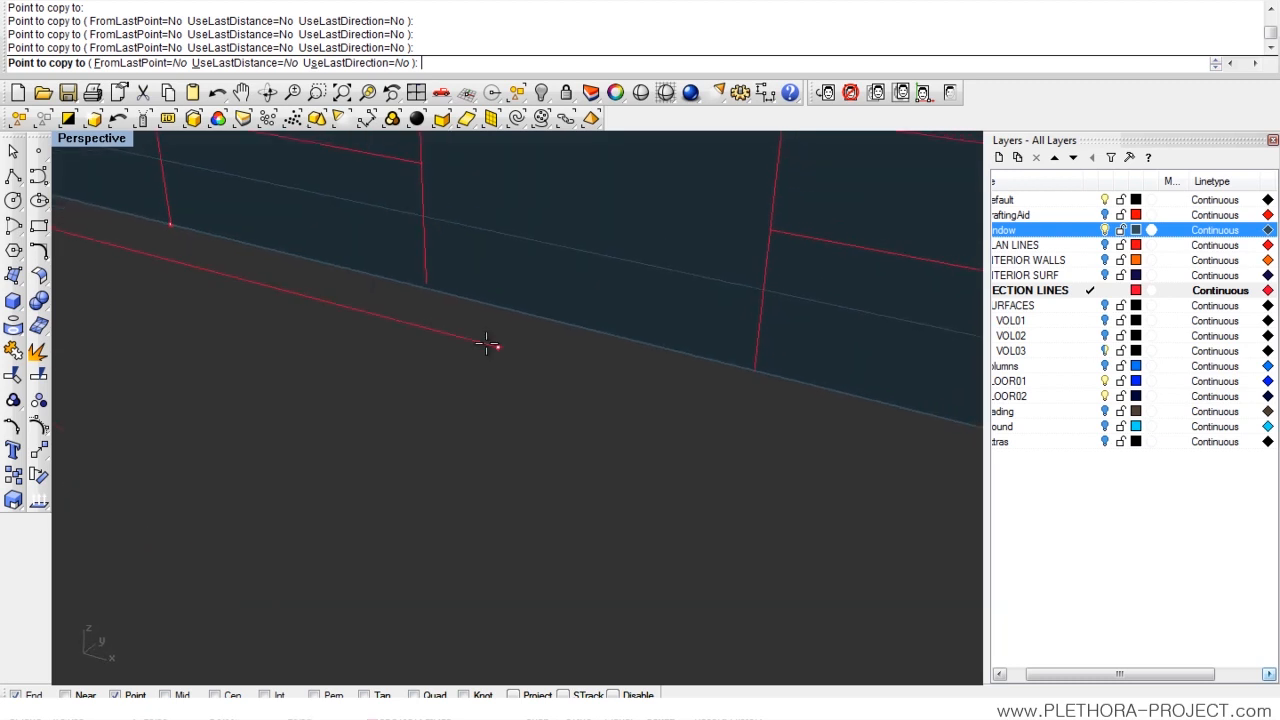
left_click(755, 371)
scroll(700, 426, "down", 8)
right_click_drag(714, 424, 490, 353, "shift")
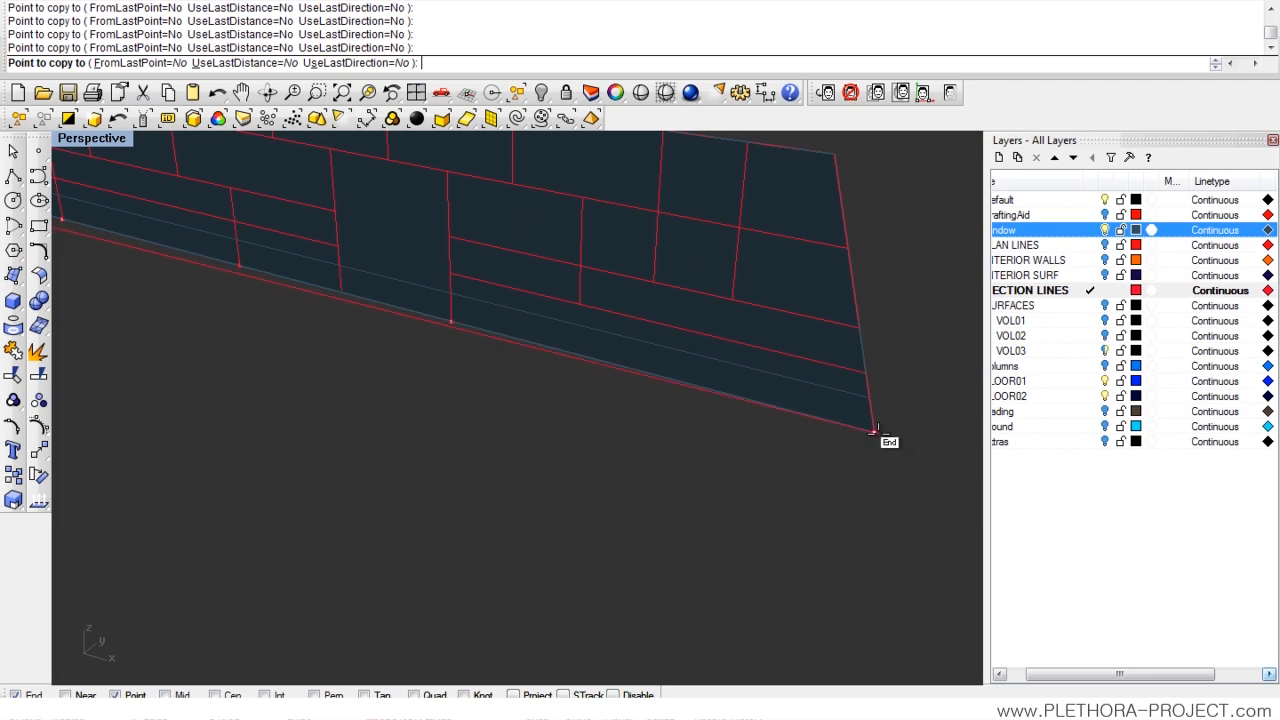
left_click(875, 432)
right_click(722, 457)
- Sweep the corner rectangle along the window surface's outline curve with Sweep 1 Rail, using the Freeform style
scroll(420, 361, "down", 9)
right_click_drag(200, 297, 306, 379, "shift")
scroll(306, 380, "up", 8)
right_click_drag(97, 414, 387, 343, "shift")
scroll(387, 343, "up", 8)
right_click_drag(180, 309, 336, 427, "shift")
scroll(336, 427, "up", 8)
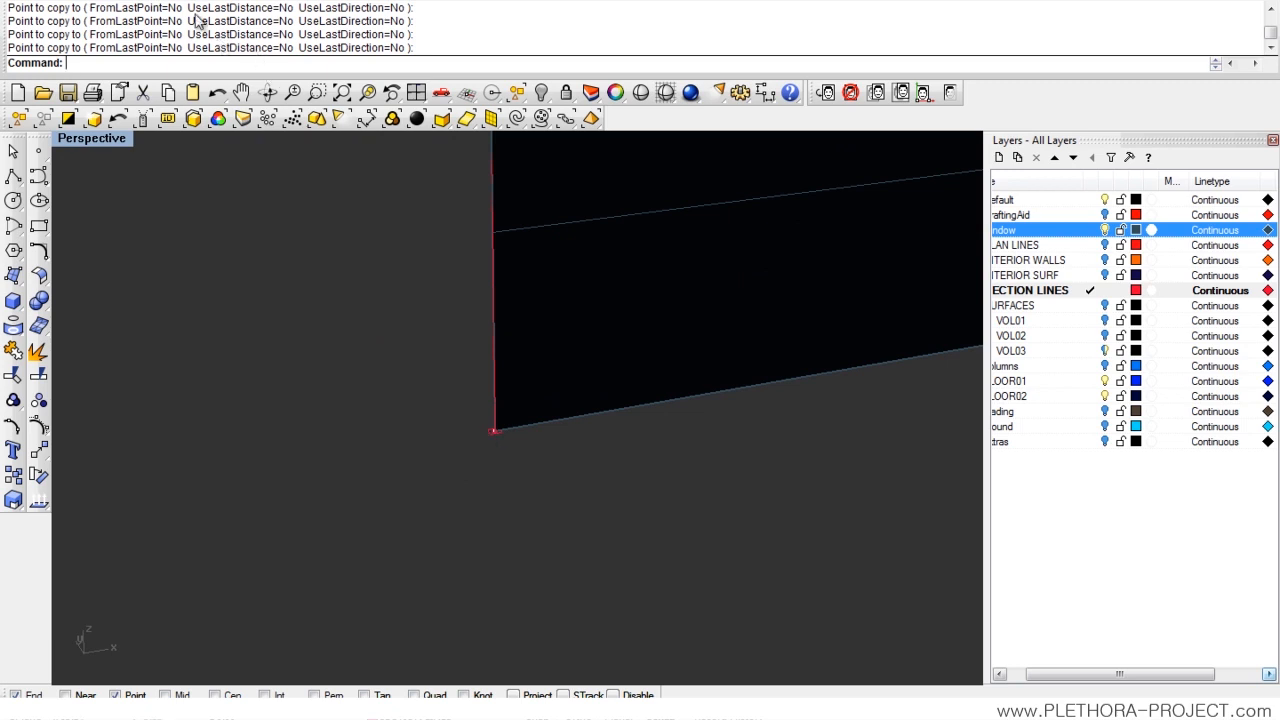
left_click(165, 4)
left_click(190, 46)
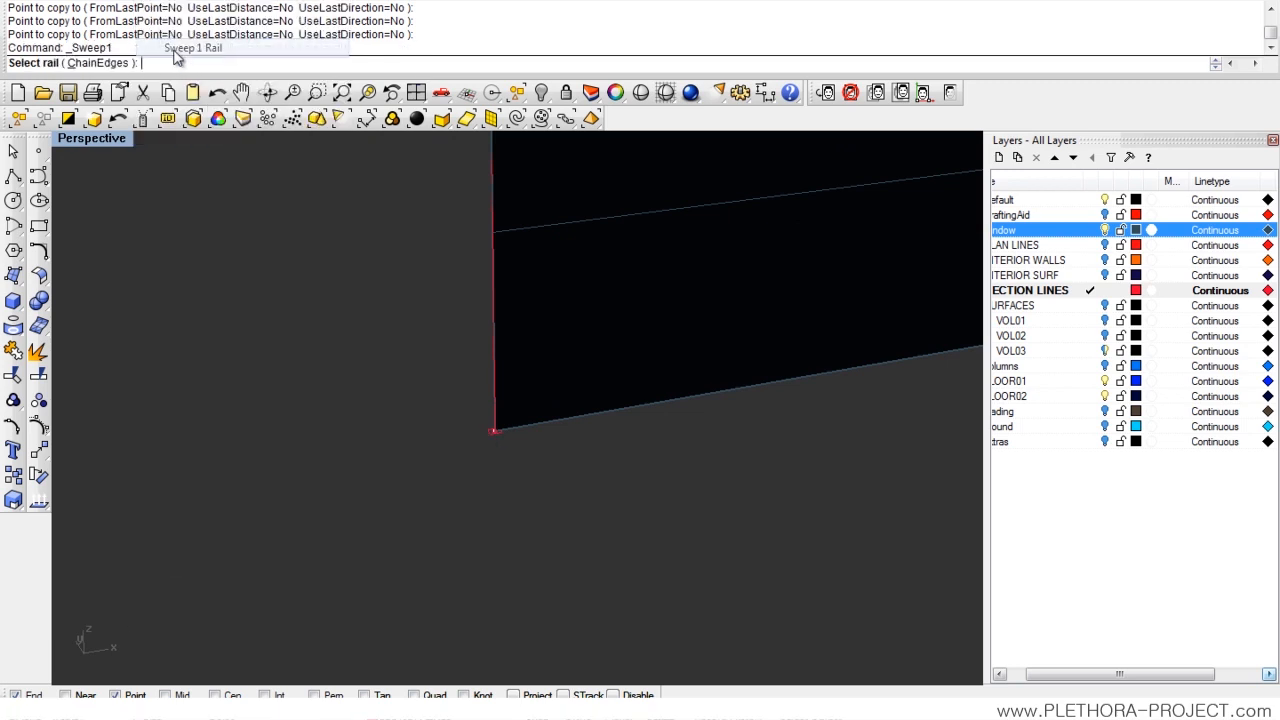
left_click(491, 357)
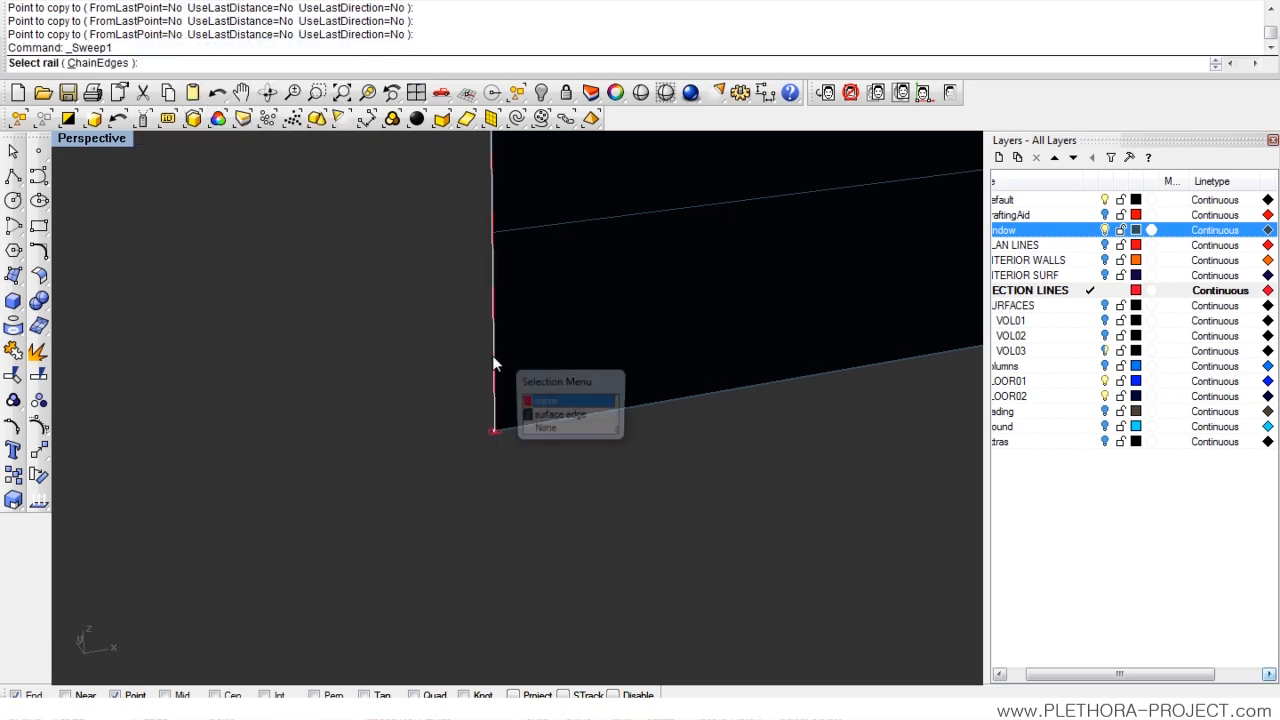
left_click(535, 409)
left_click(488, 438)
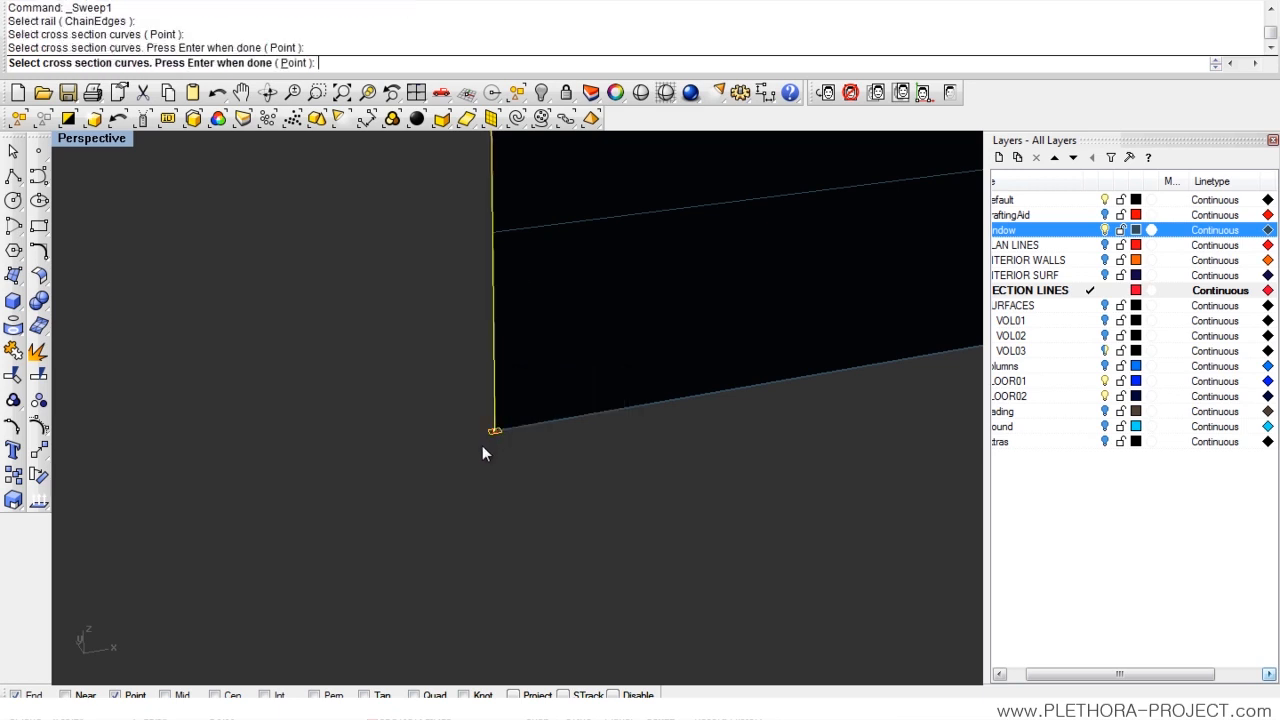
key("Return")
left_click(720, 485)
mouse_move(560, 472)
right_mouse_down()
mouse_move(543, 466)
mouse_move(529, 414)
mouse_move(529, 338)
mouse_move(400, 360)
mouse_move(440, 300)
mouse_move(420, 449)
mouse_move(411, 378)
mouse_move(451, 437)
mouse_move(386, 443)
mouse_move(357, 517)
mouse_move(370, 532)
right_mouse_up()
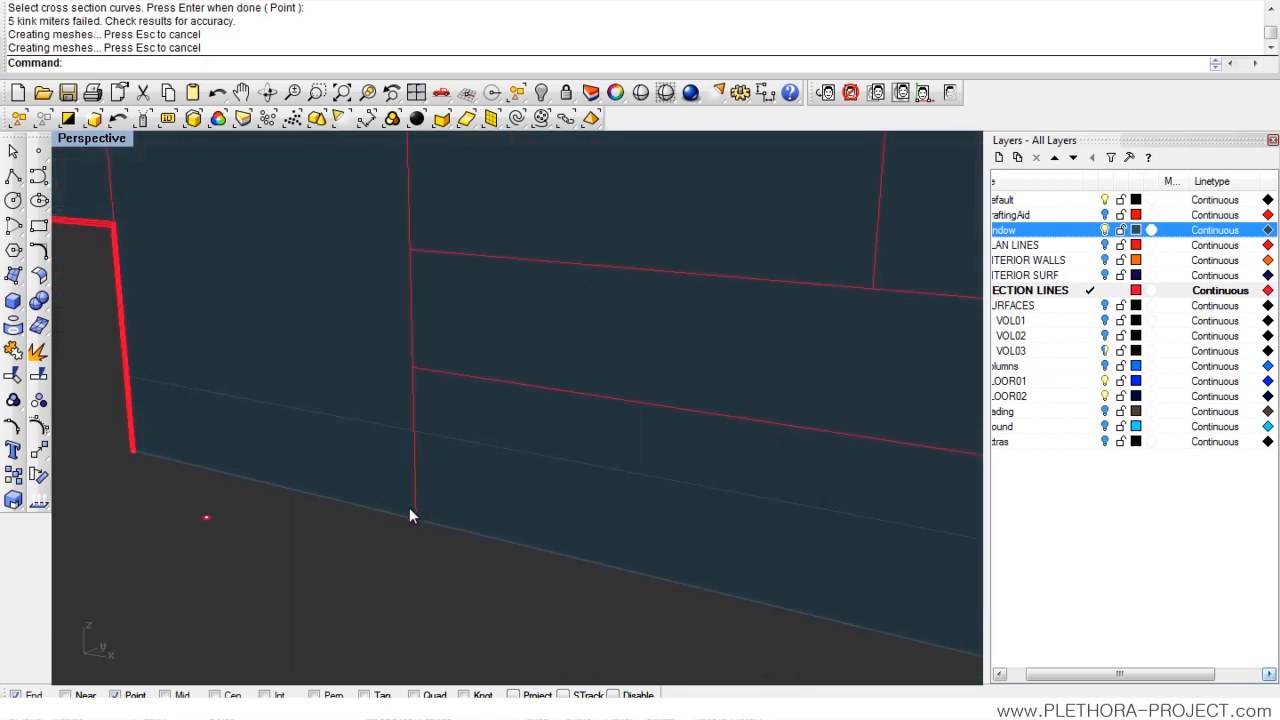
right_click(397, 537)
left_click(413, 469)
key("Escape")
- Sweep the rectangle along the first vertical mullion line beside the swept outline, leaving the point object out of the cross sections
right_click(413, 520)
left_click(414, 508)
left_click(411, 521)
scroll(412, 523, "up", 10)
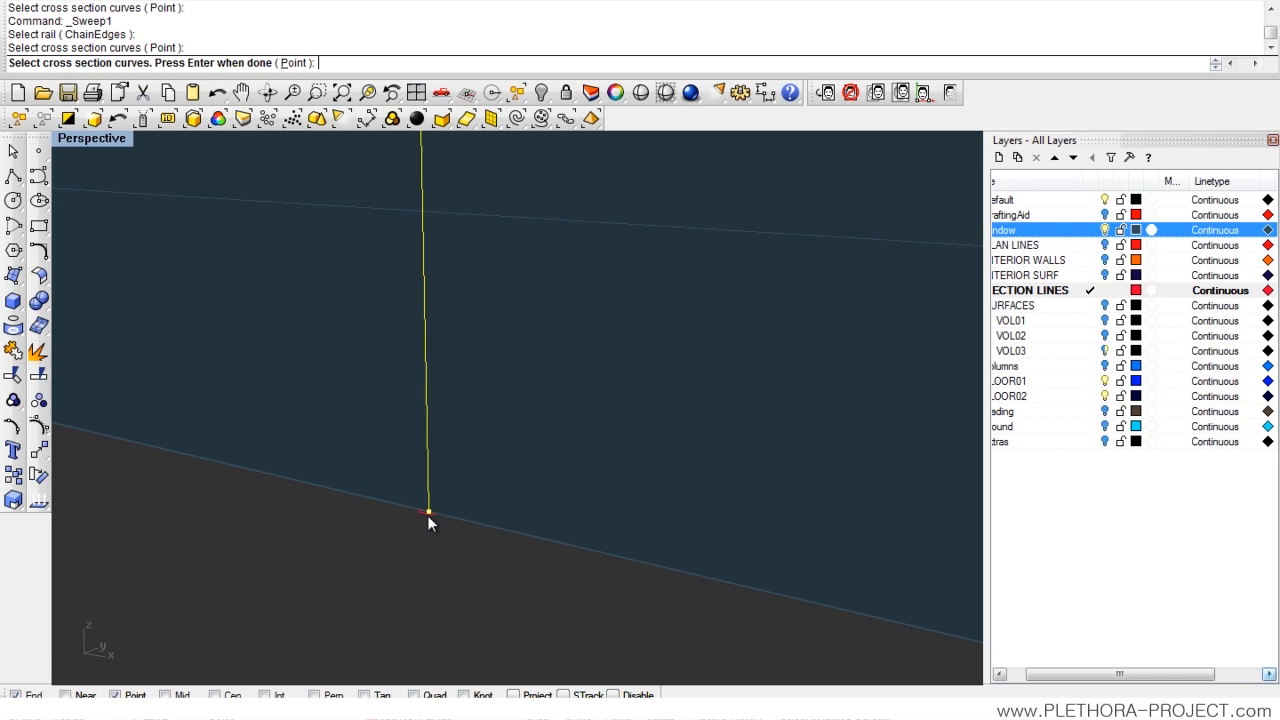
left_click(435, 485, "ctrl")
left_click(429, 501)
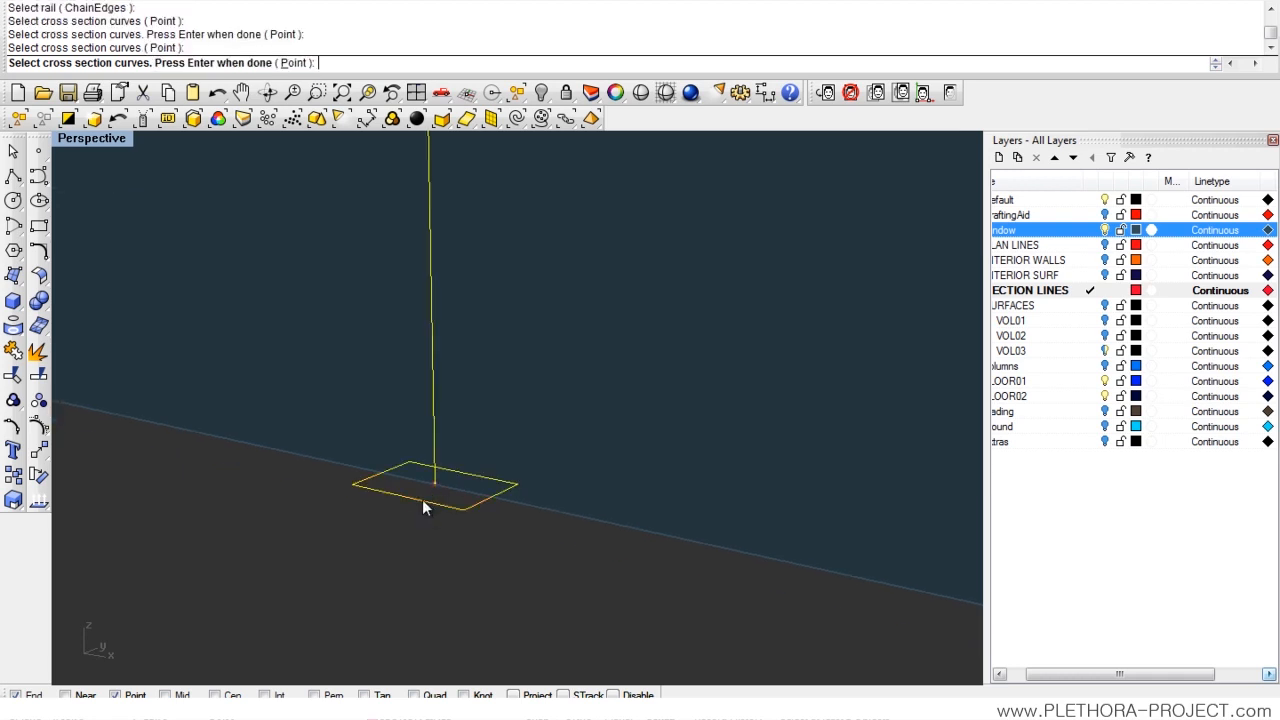
right_click(422, 499)
left_click(719, 483)
scroll(590, 445, "down", 6)
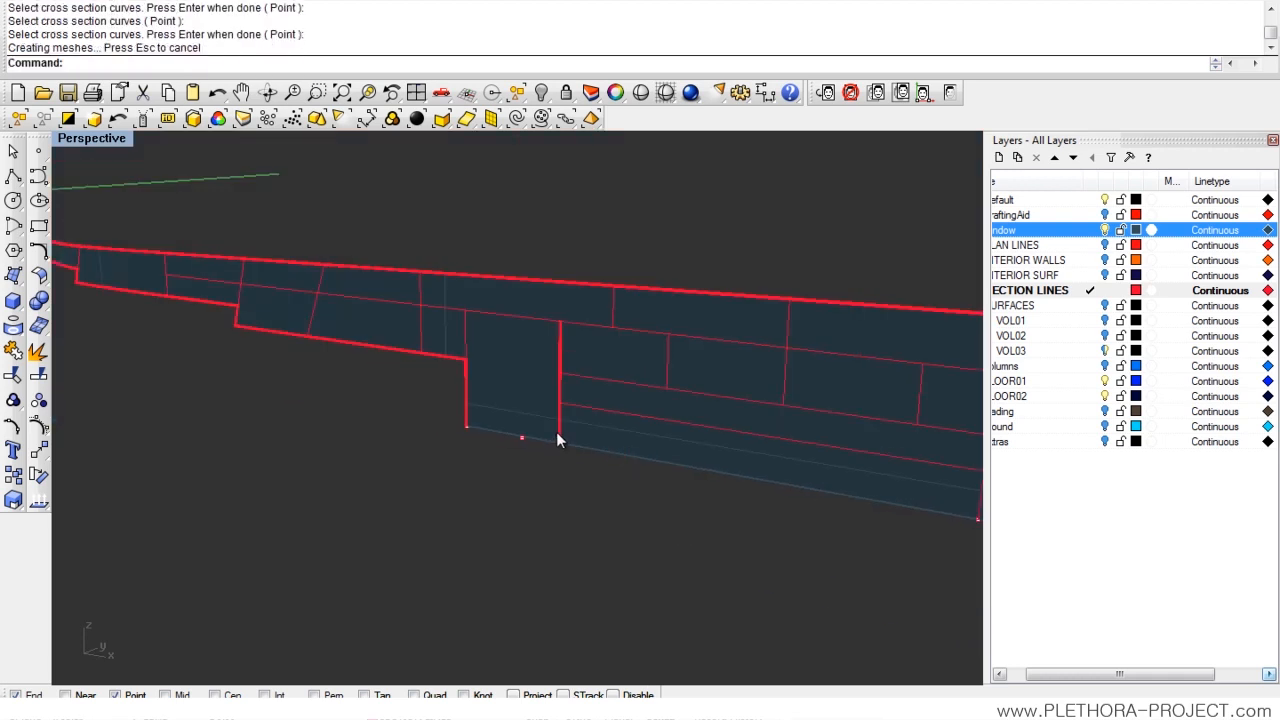
right_click_drag(508, 358, 509, 429)
scroll(508, 421, "up", 8)
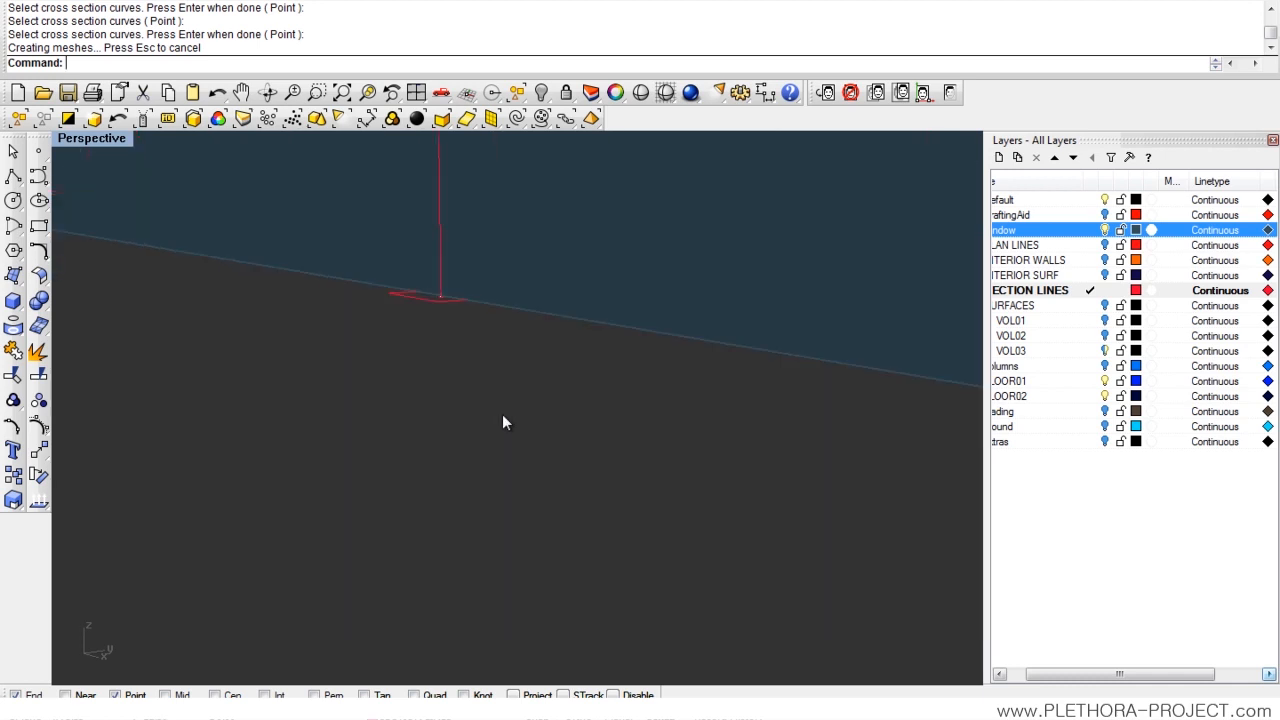
right_click(439, 312)
left_click(439, 262)
key("Escape")
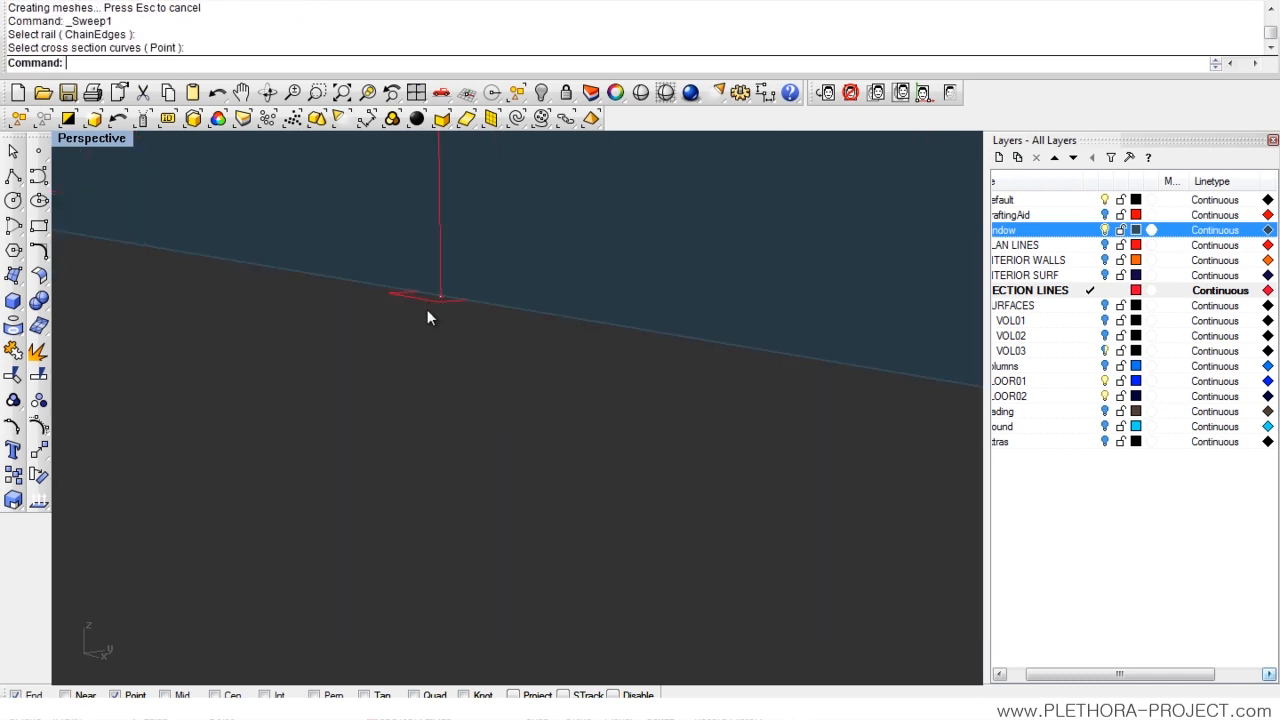
- Sweep the rectangle at the next mullion's base along its full-height vertical line
right_click(433, 298)
left_click(440, 274)
left_click(420, 297)
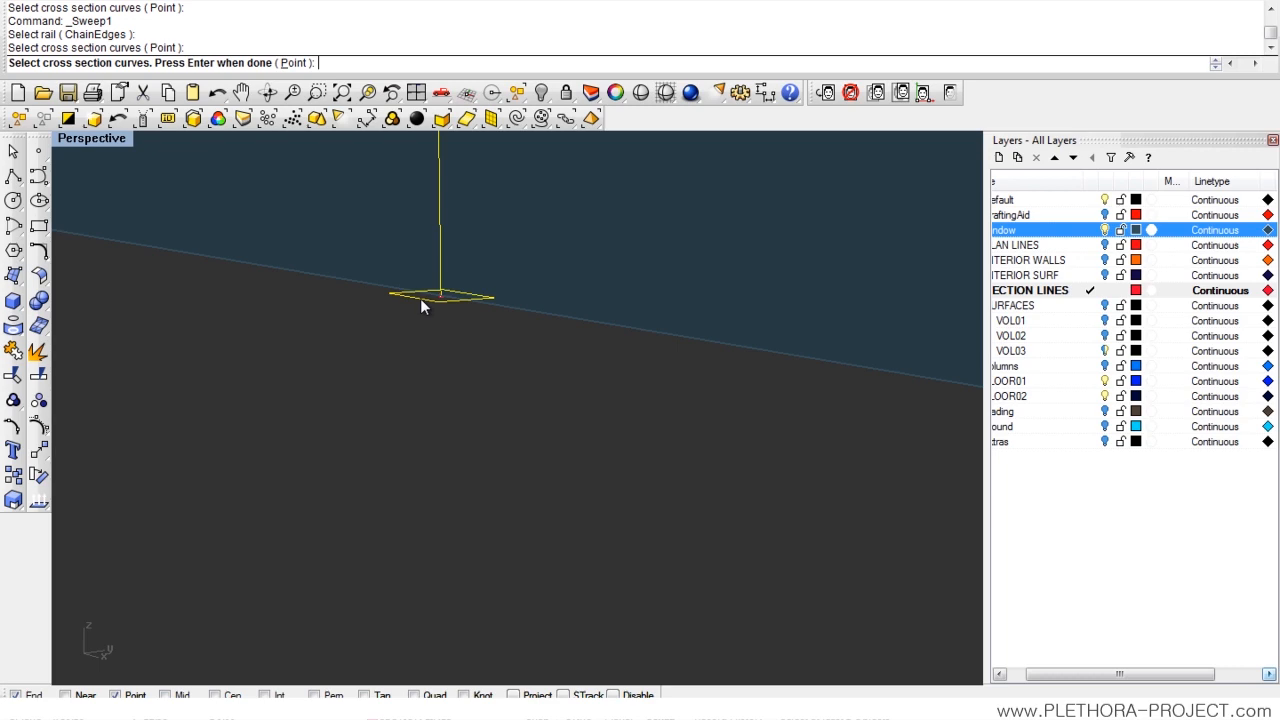
right_click(421, 314)
left_click(725, 471)
- In the Front view, move the lower control point of the vertical mullion line that stops short to slightly below the facade's lower edge
scroll(520, 401, "down", 5)
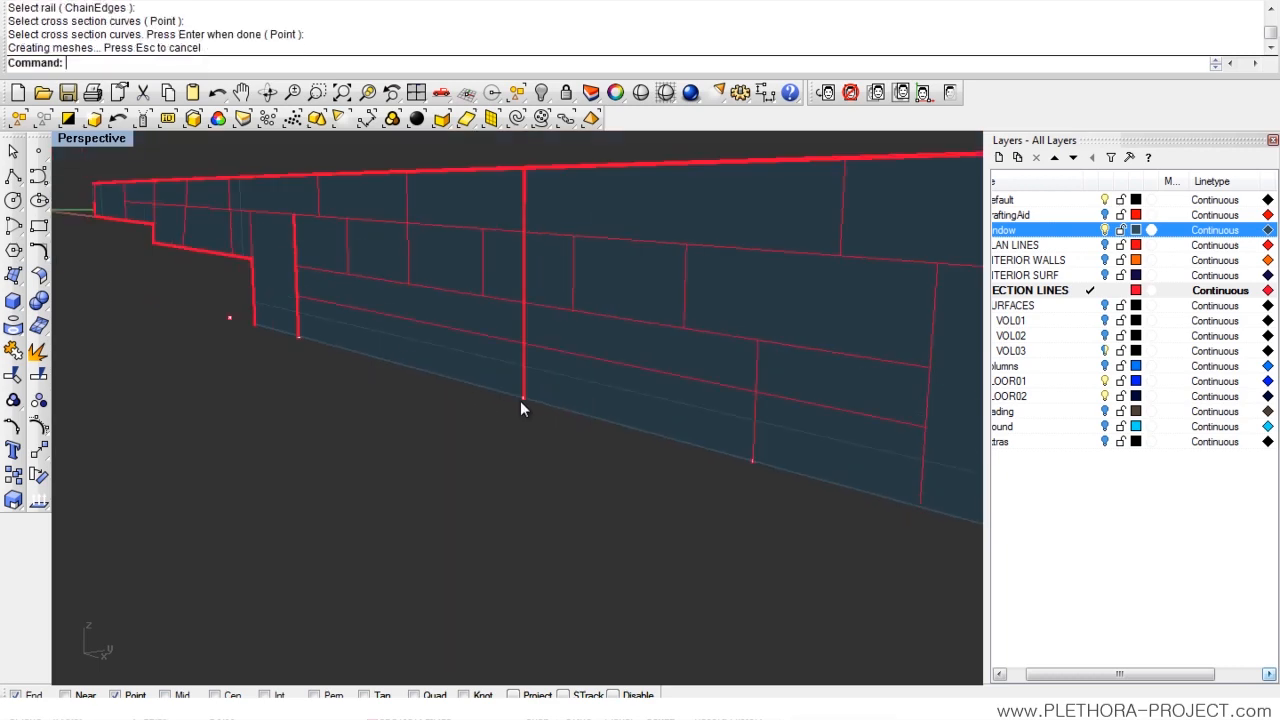
right_click_drag(491, 369, 427, 406)
right_click_drag(304, 378, 427, 391)
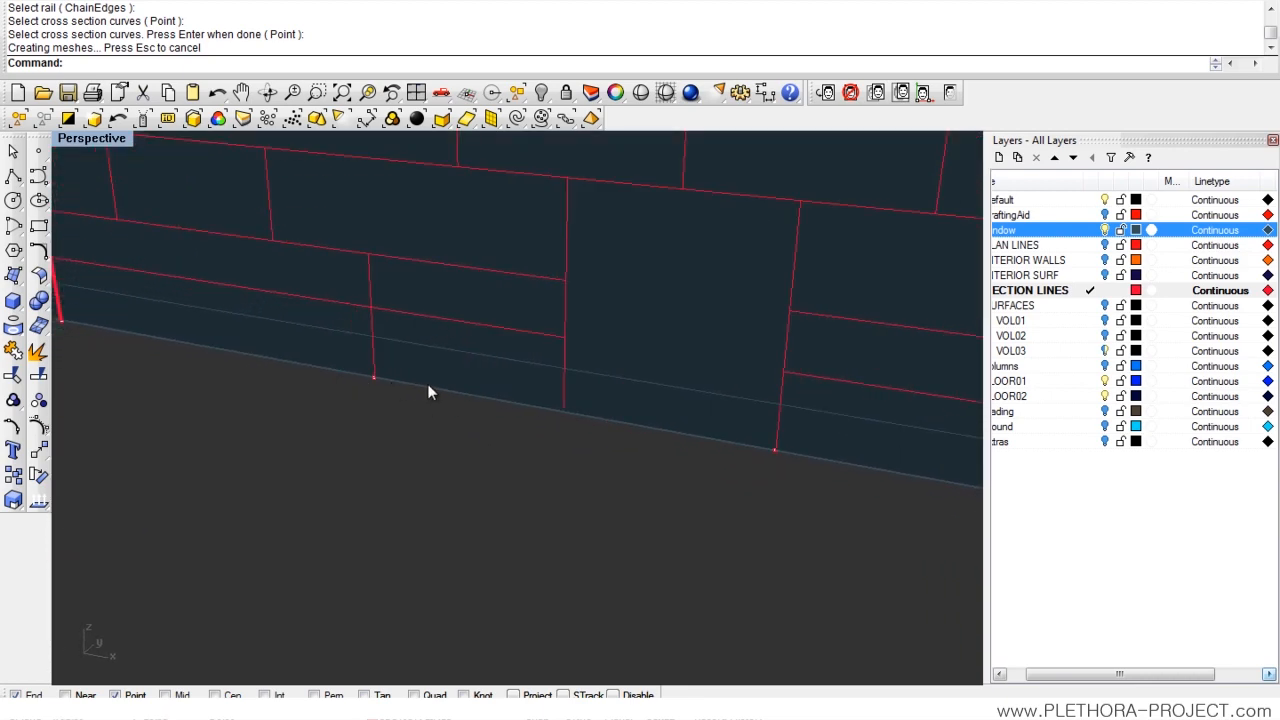
left_click(563, 396)
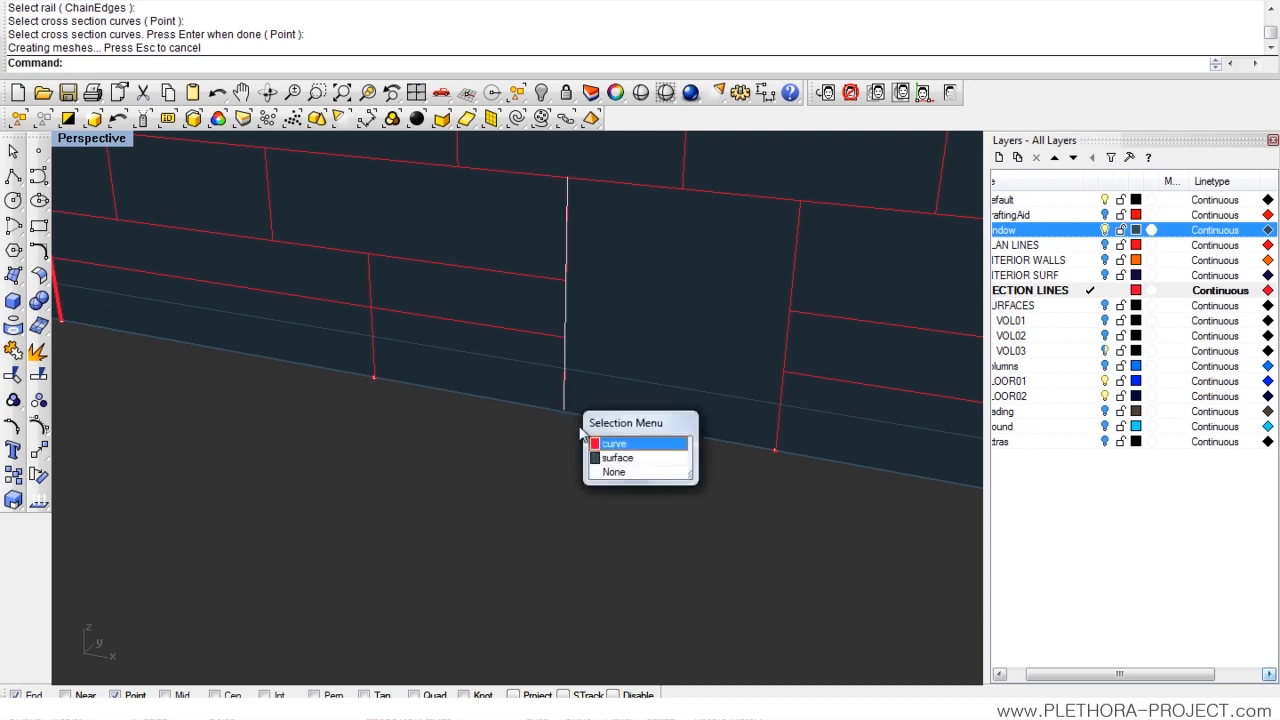
left_click(614, 445)
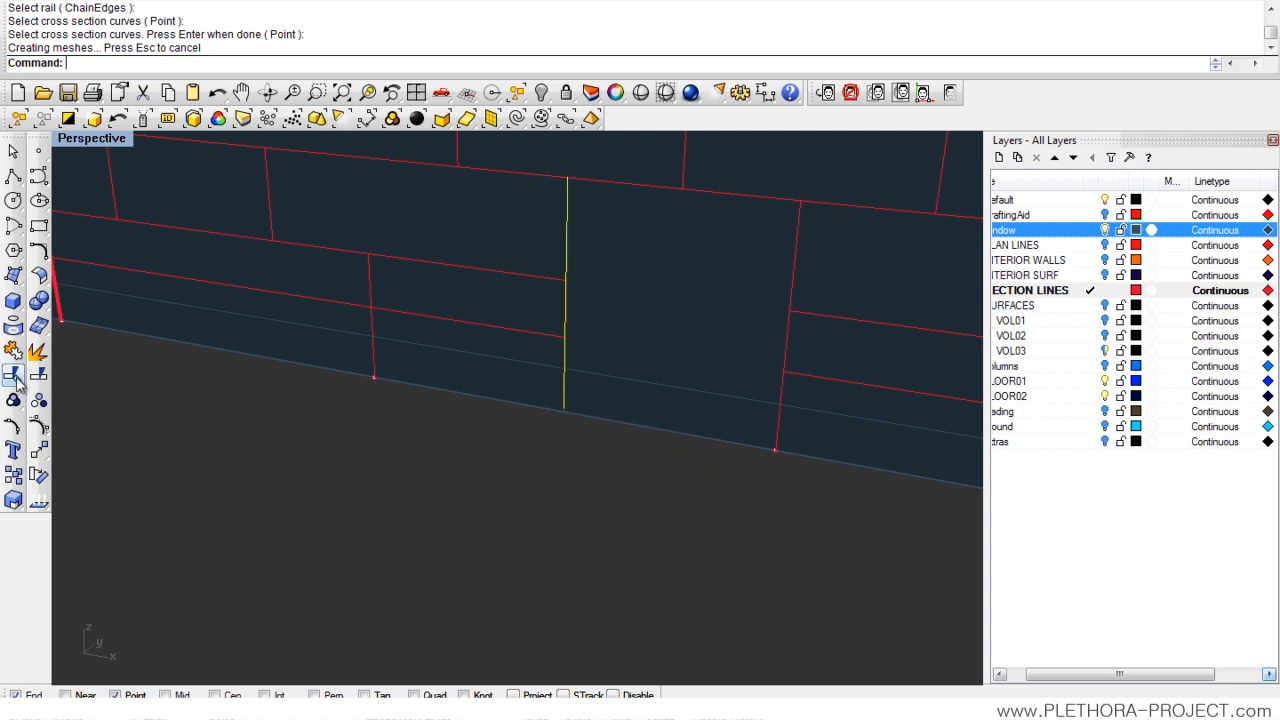
double_click(96, 138)
double_click(79, 418)
right_click_drag(709, 437, 349, 417)
scroll(560, 400, "up", 10)
right_click_drag(597, 455, 326, 386)
right_click_drag(630, 398, 479, 403)
scroll(479, 403, "up", 8)
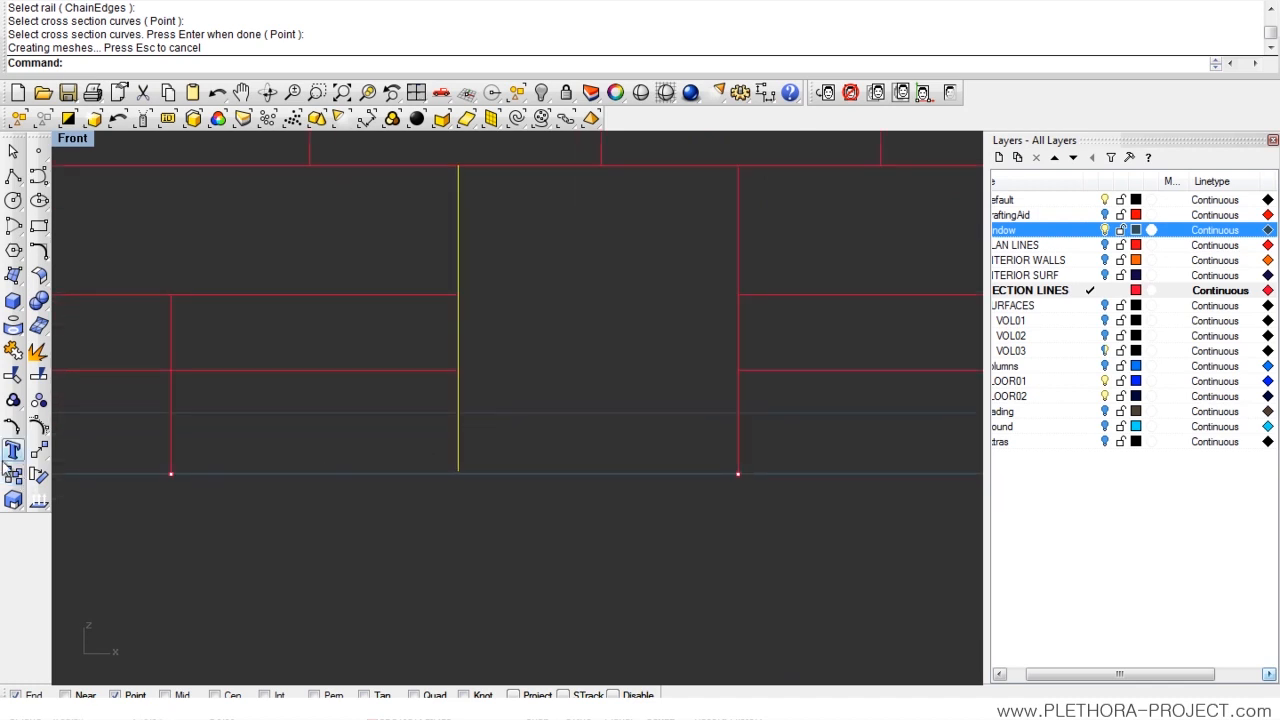
left_click(39, 427)
mouse_move(451, 492)
left_mouse_down()
mouse_move(488, 510)
mouse_move(457, 512)
mouse_move(461, 501)
left_mouse_up()
scroll(457, 471, "up", 5)
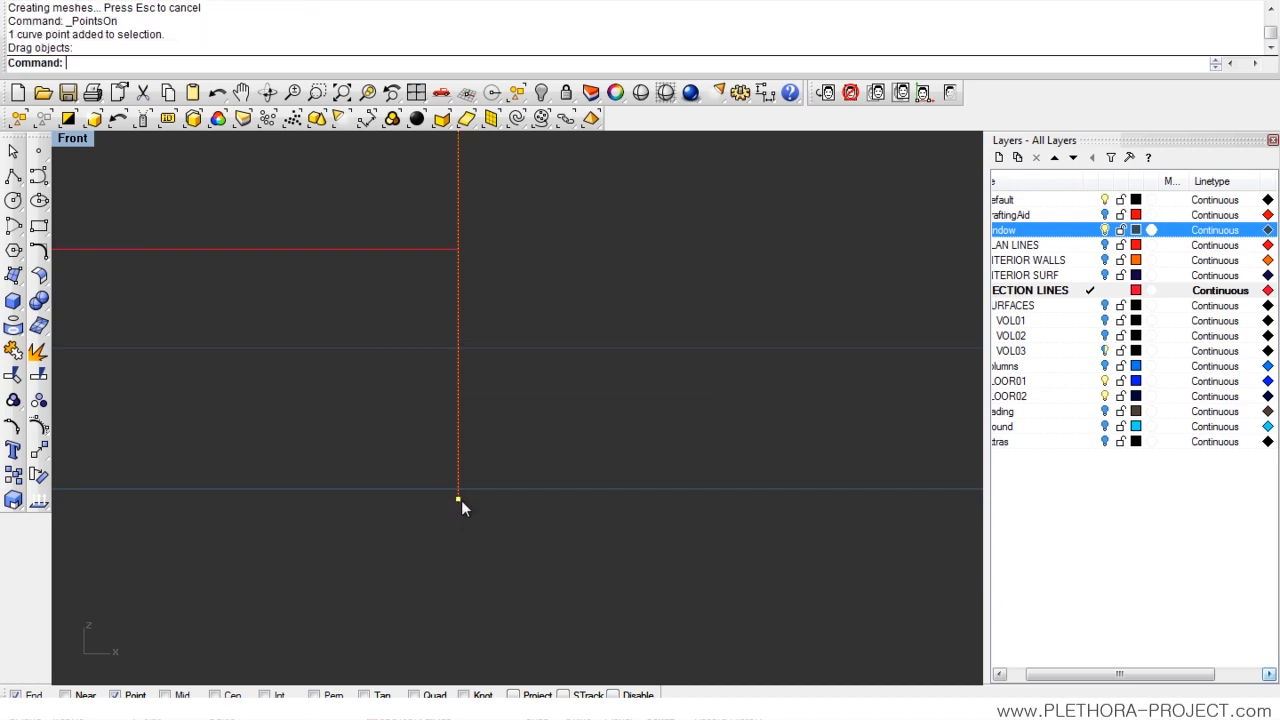
- Examine the vertical mullions along the facade in the Perspective view, highlighting all point objects and locating the loose source profile
right_click_drag(309, 498, 381, 463)
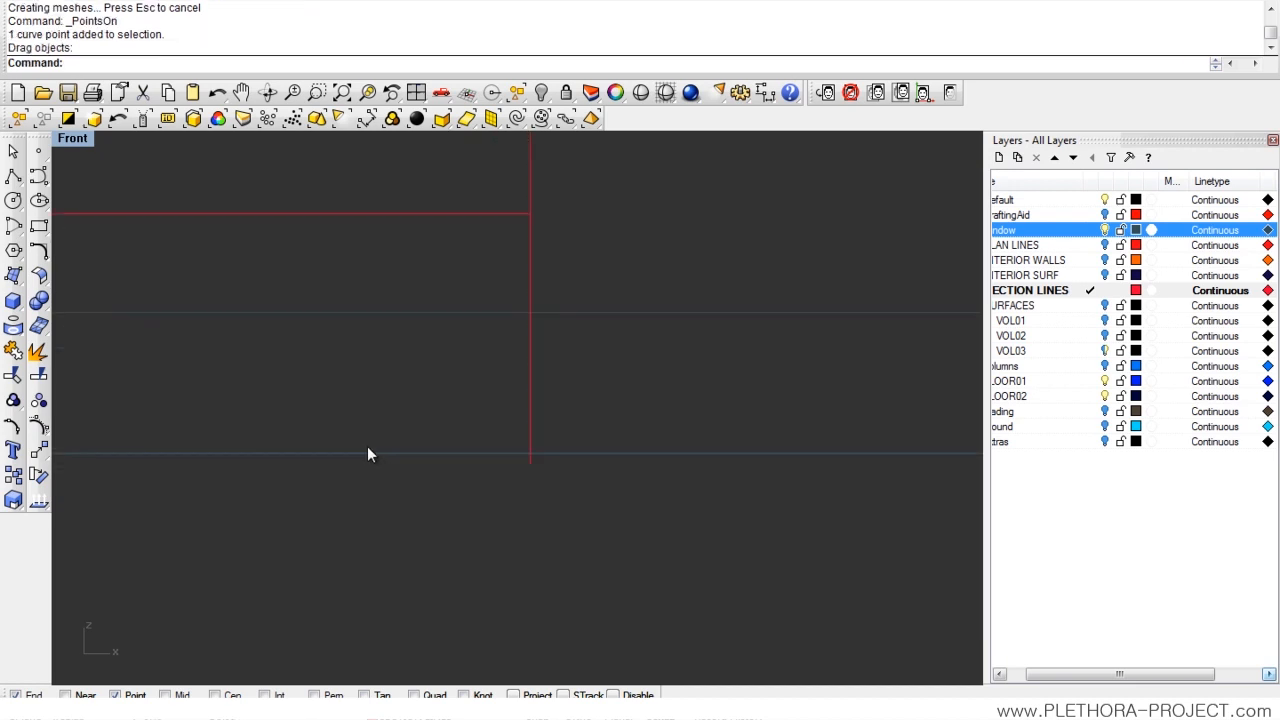
right_click_drag(456, 437, 515, 502)
scroll(621, 410, "down", 8)
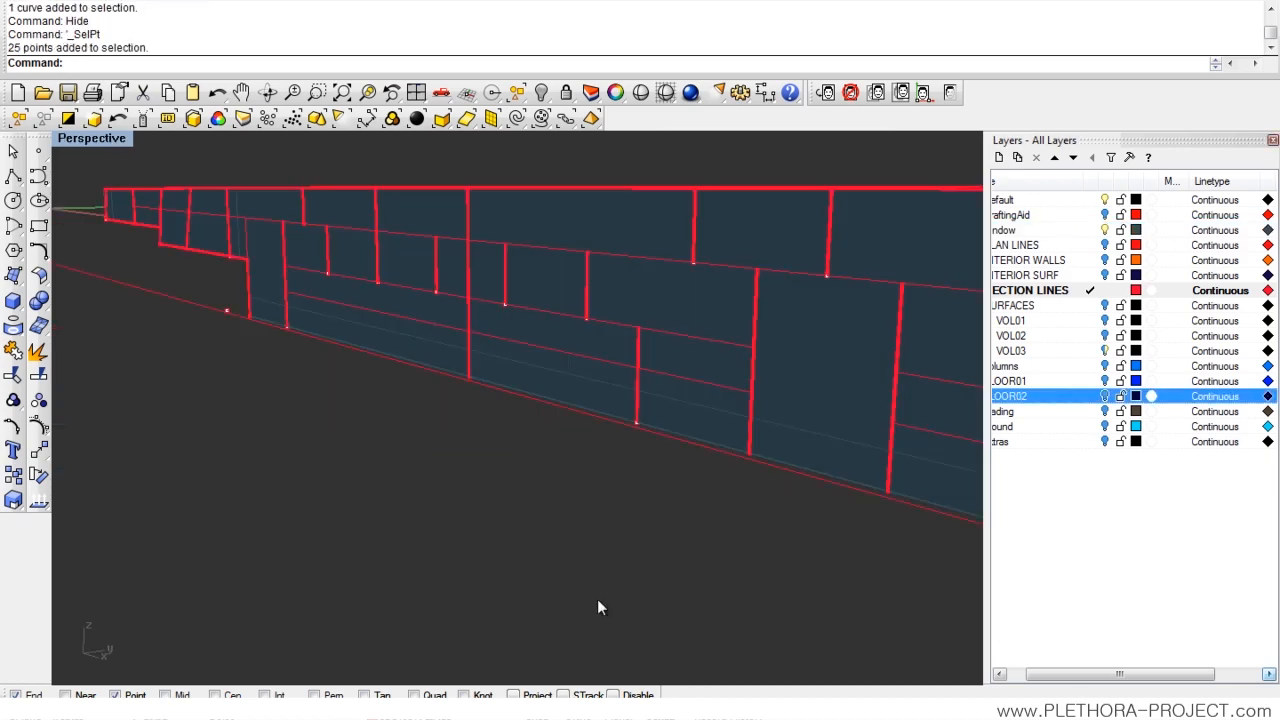
right_click_drag(372, 370, 350, 369)
scroll(353, 377, "down", 5)
right_click_drag(261, 377, 289, 313)
scroll(254, 316, "up", 5)
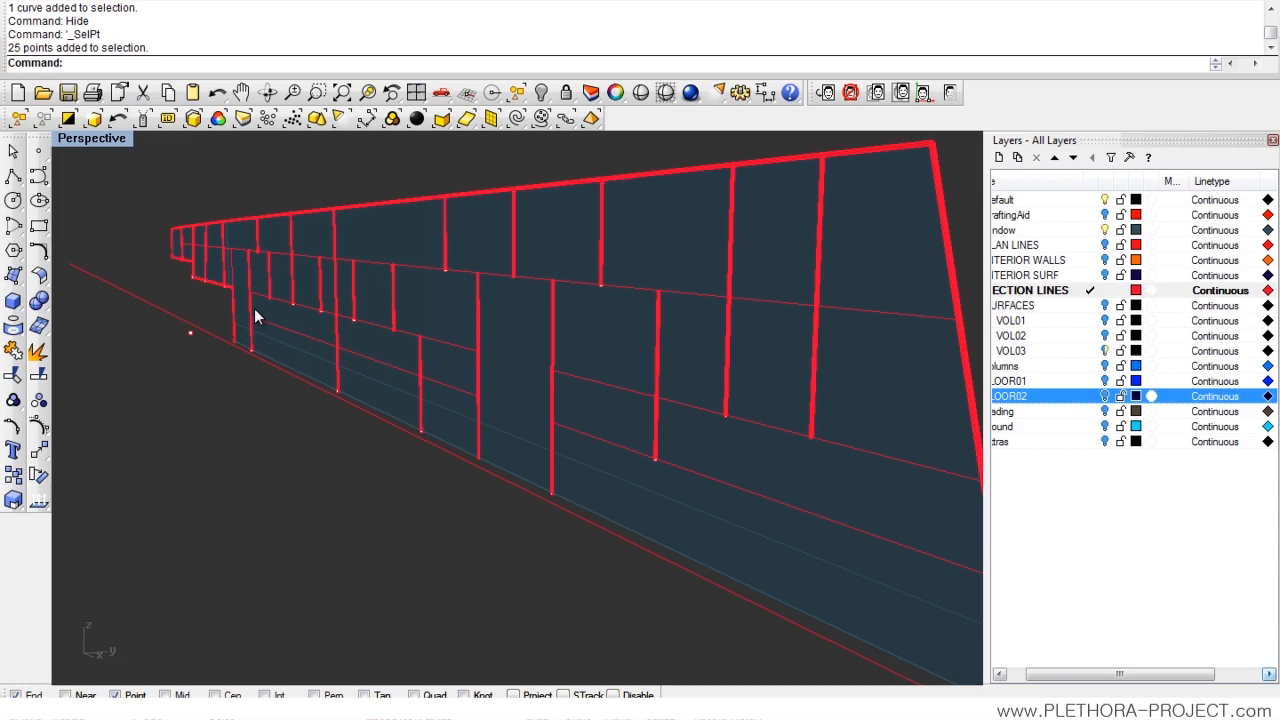
left_click(292, 118)
right_click_drag(240, 350, 383, 311)
scroll(627, 273, "up", 10)
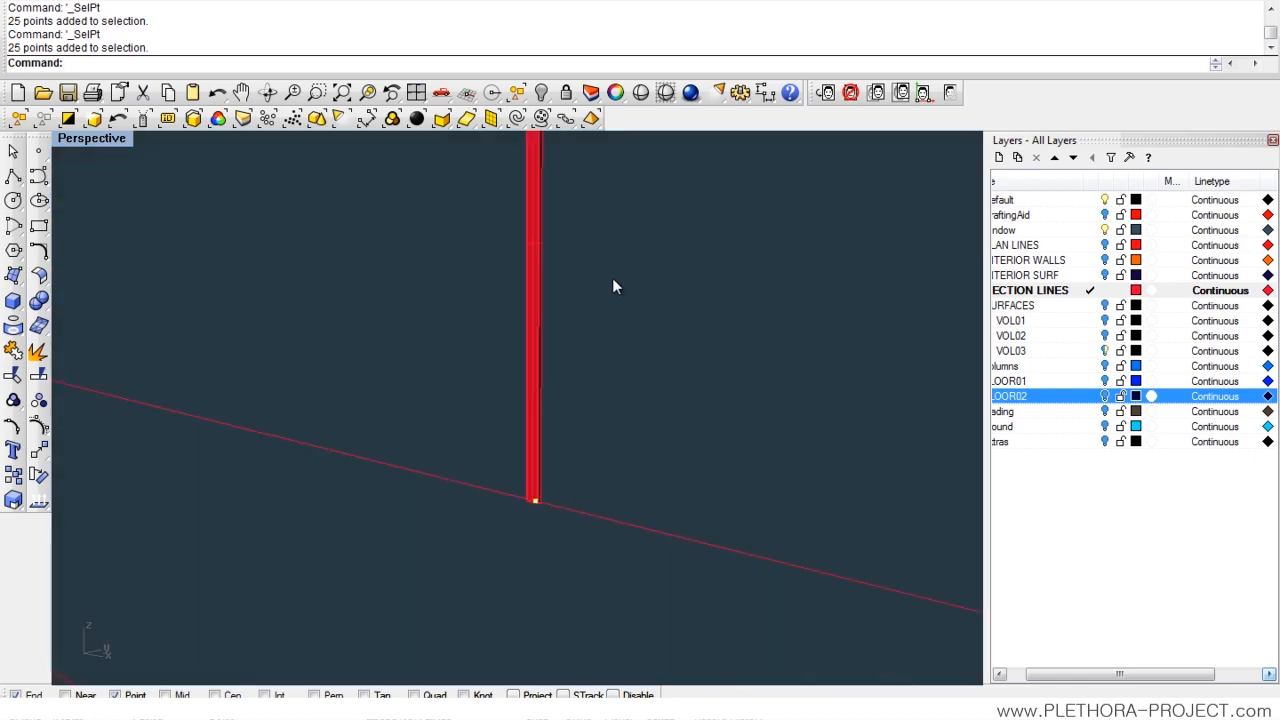
scroll(604, 284, "down", 7)
scroll(560, 285, "down", 6)
right_click_drag(523, 277, 217, 389)
scroll(220, 397, "up", 6)
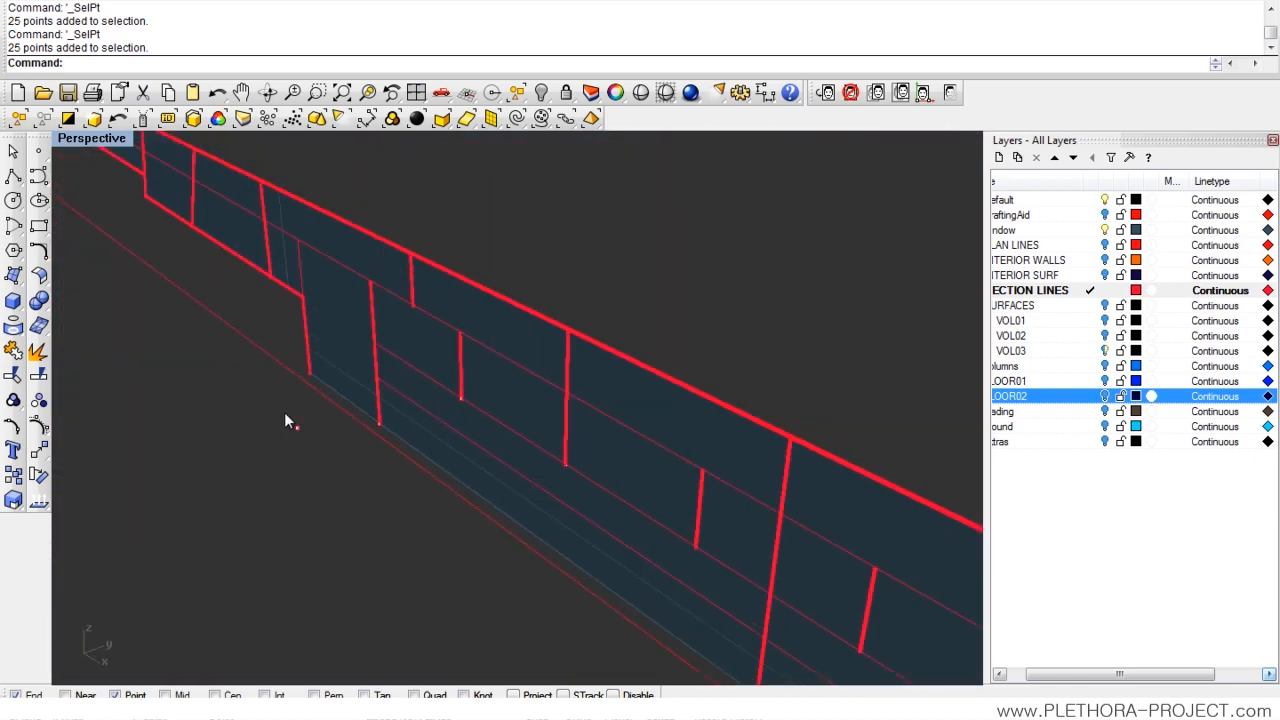
scroll(295, 428, "up", 5)
- Copy the loose rectangular profile with its centre point to a spot just below the original in the Front view
left_click_drag(273, 406, 350, 461)
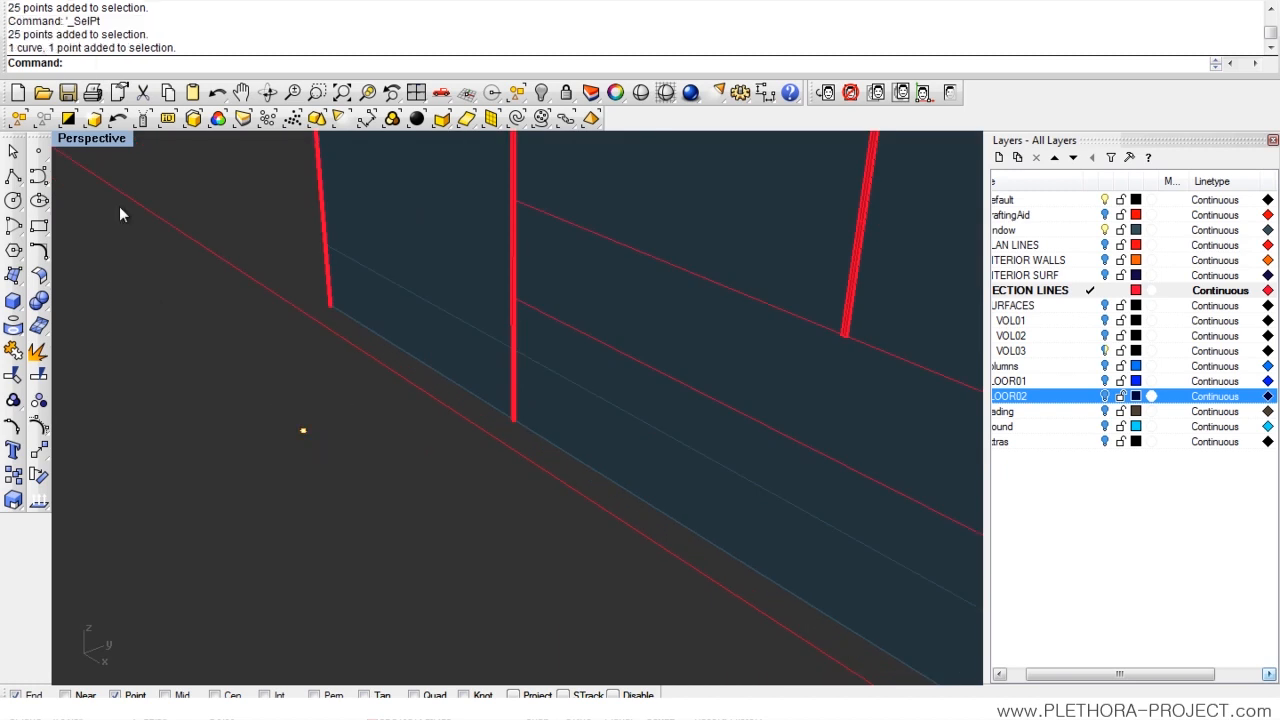
double_click(110, 146)
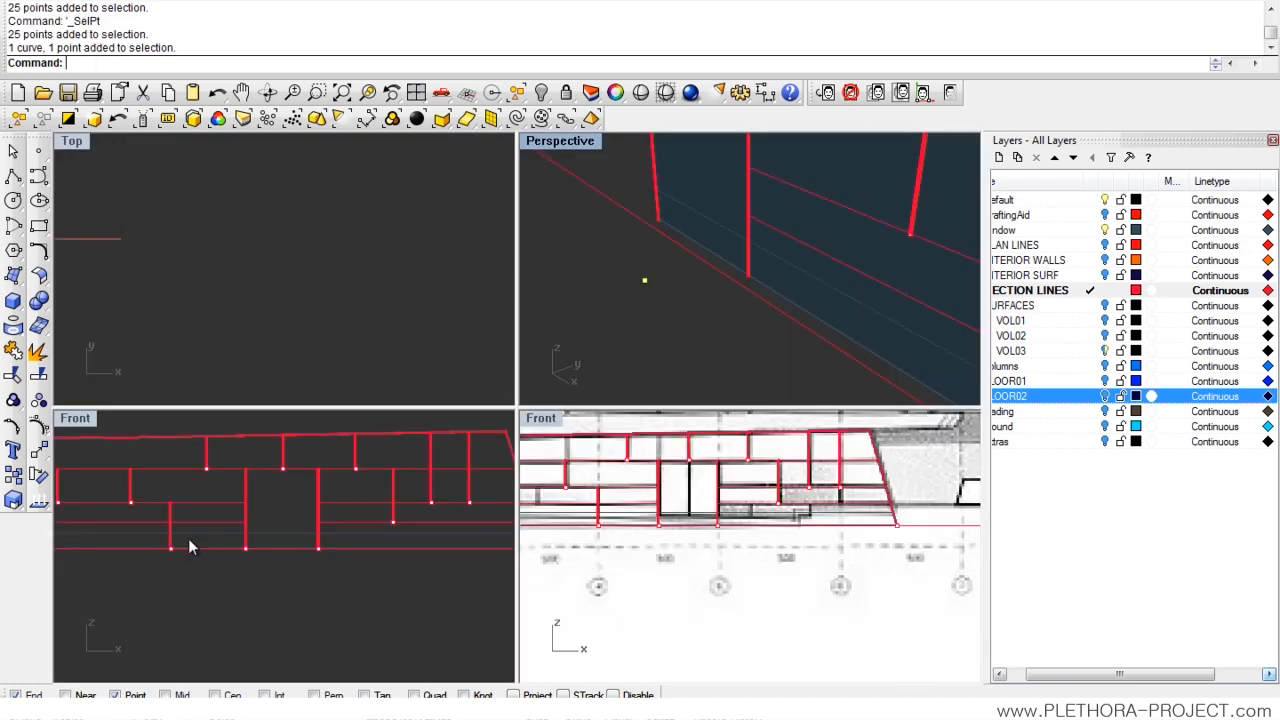
scroll(315, 490, "up", 10)
scroll(307, 490, "up", 4)
type("c")
key("Return")
left_click(252, 460)
left_click(251, 483)
scroll(261, 497, "up", 5)
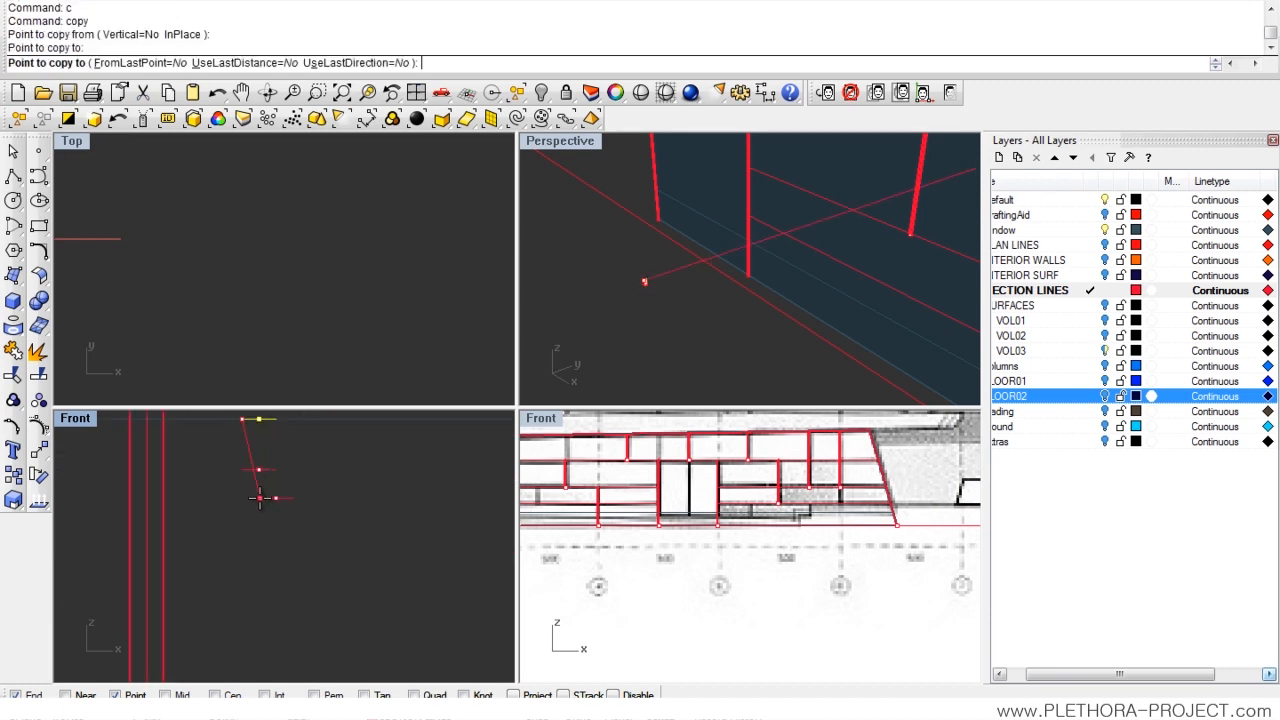
key("Return")
- Rotate the copied rectangle and its point a quarter turn about the rectangle's end in the Front view, so it stands vertical
left_click_drag(230, 458, 362, 511)
type("r")
key("Return")
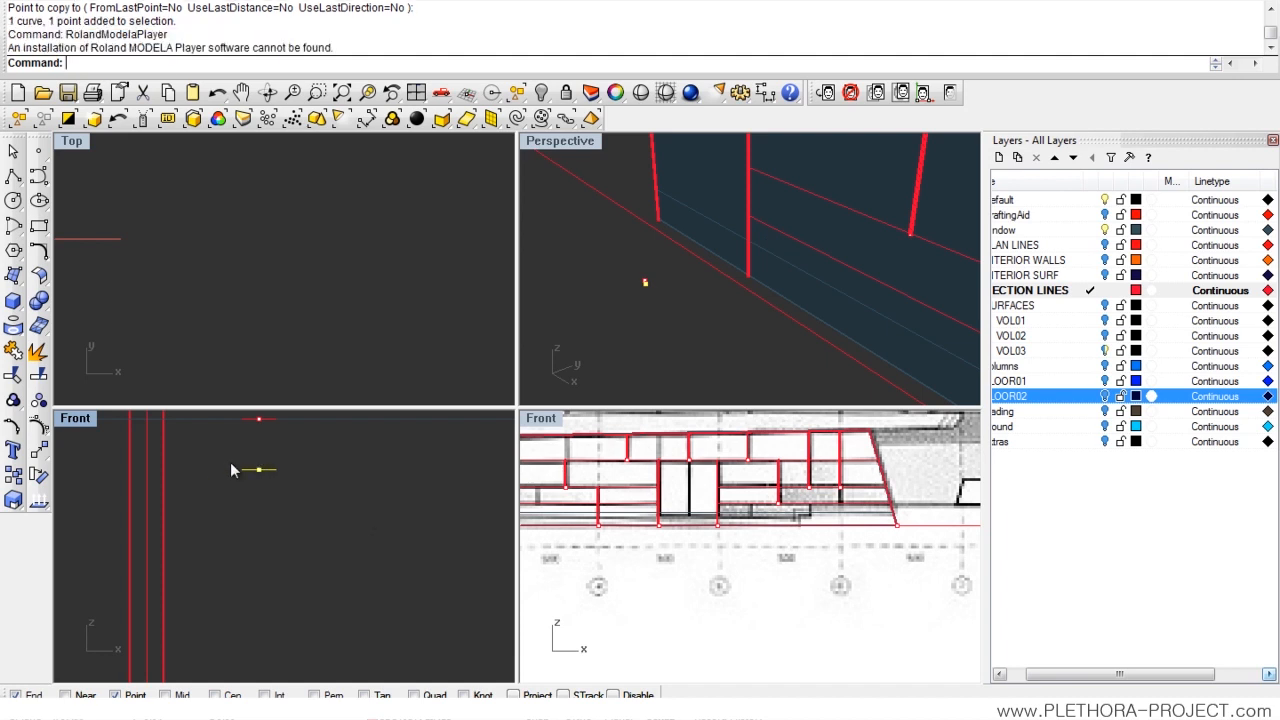
left_click_drag(218, 459, 340, 541)
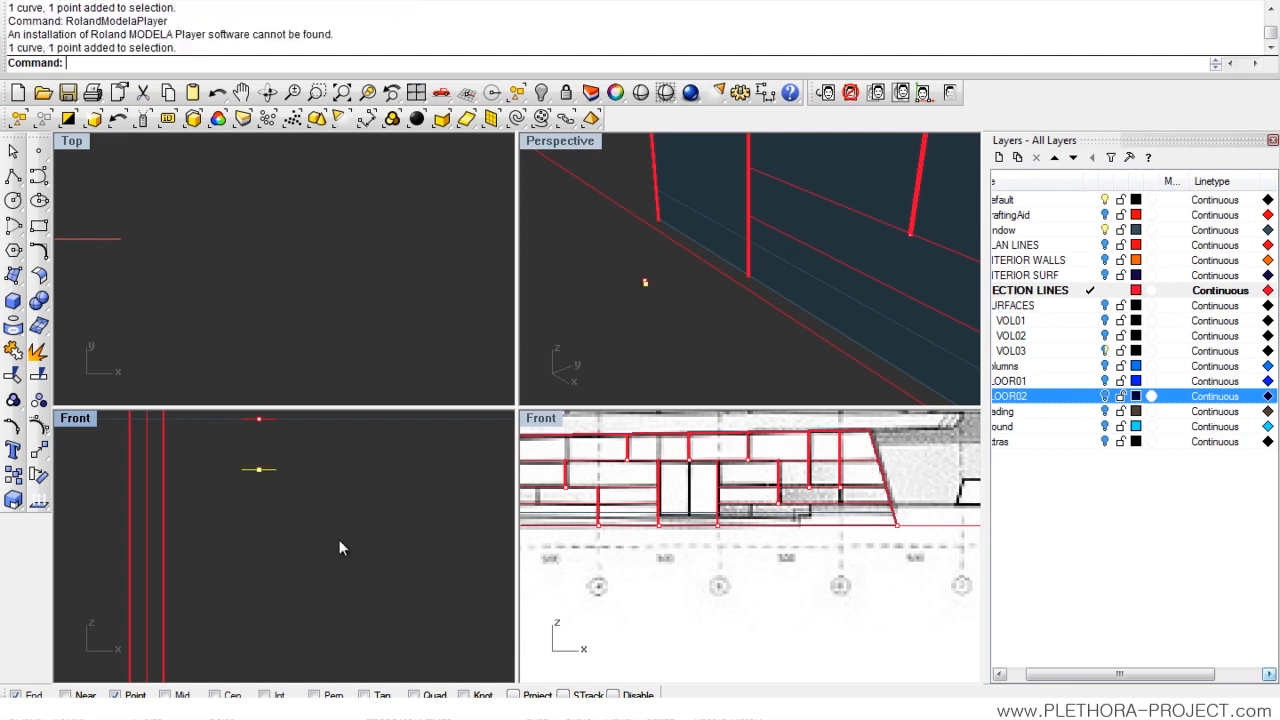
type("rotate")
key("Return")
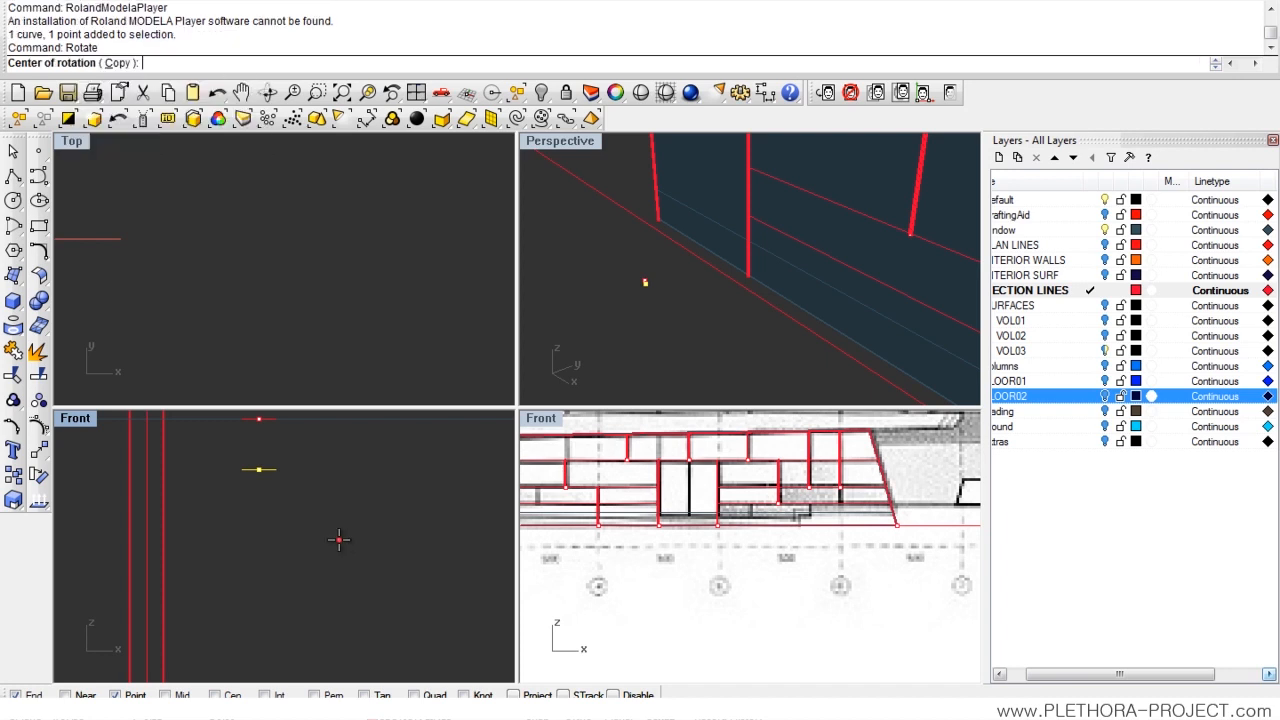
left_click(243, 470)
left_click(274, 470)
left_click(249, 446)
right_click_drag(281, 489, 290, 516)
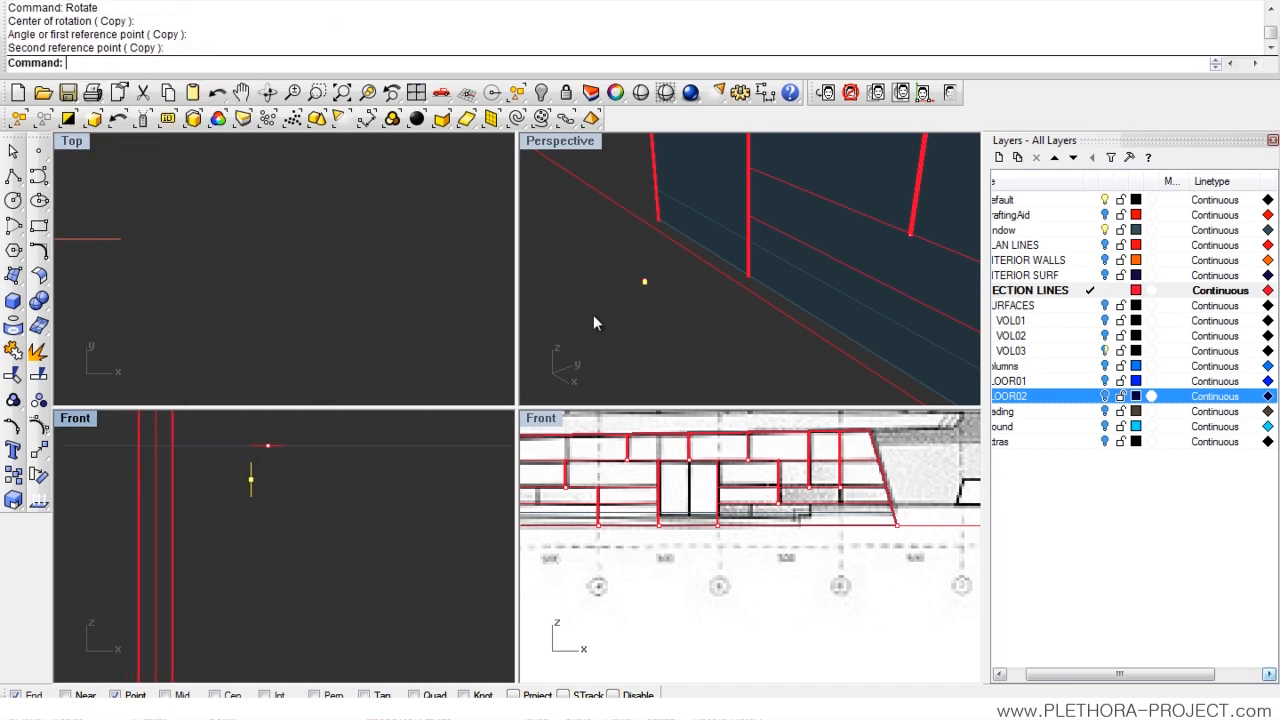
- Maximize the Perspective viewport and zoom to the selected upright rectangle beside the facade
double_click(556, 141)
right_click_drag(546, 143, 390, 401)
type("z")
key("Return")
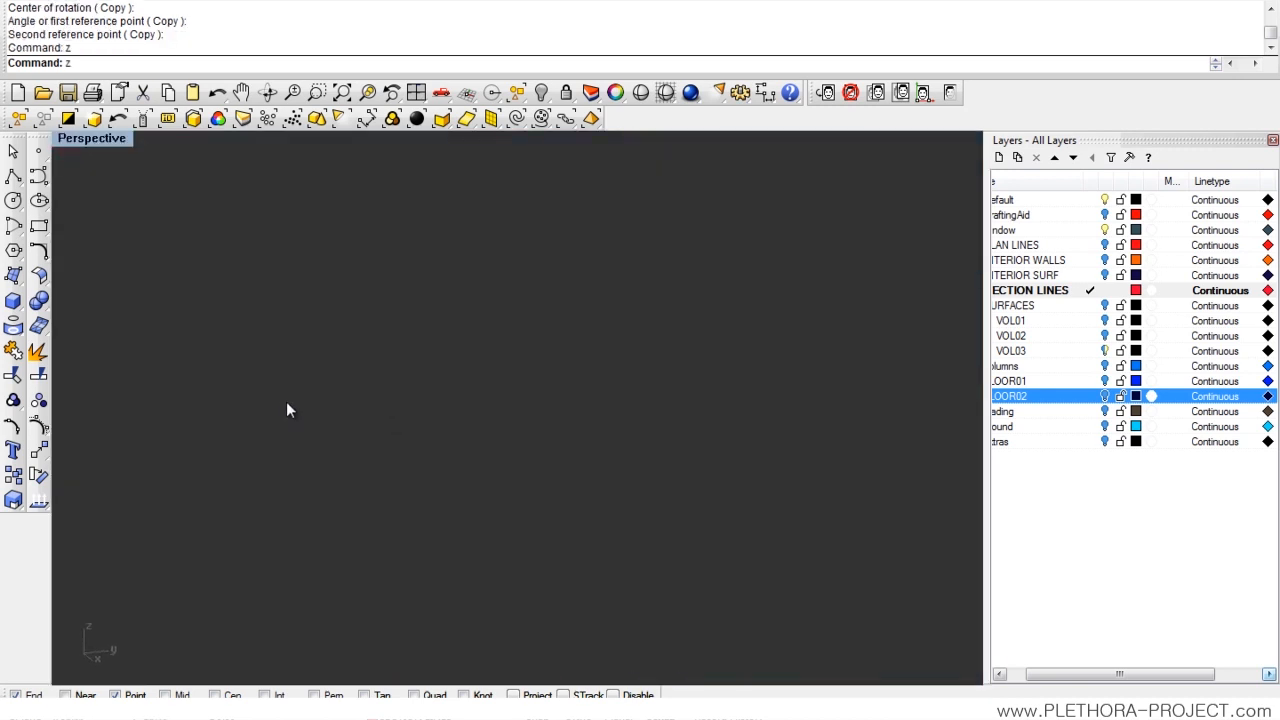
type("s")
key("Return")
scroll(405, 392, "down", 10)
scroll(419, 394, "down", 10)
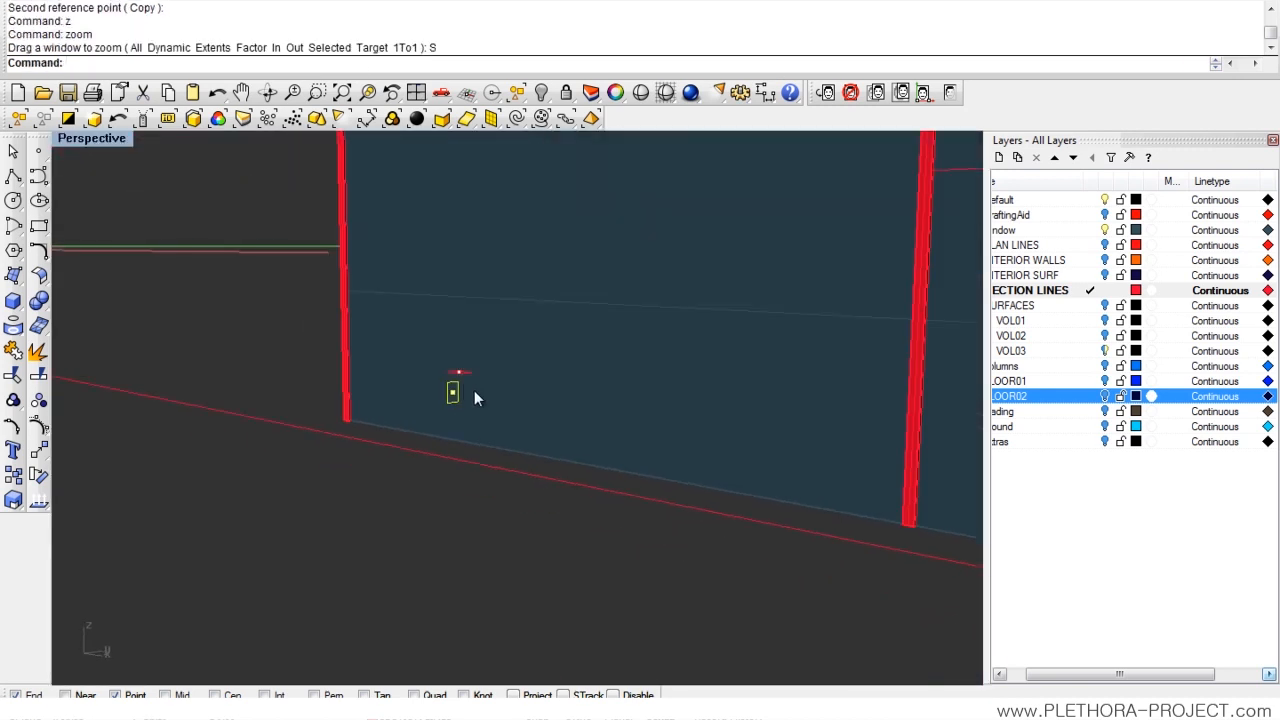
scroll(380, 395, "up", 3)
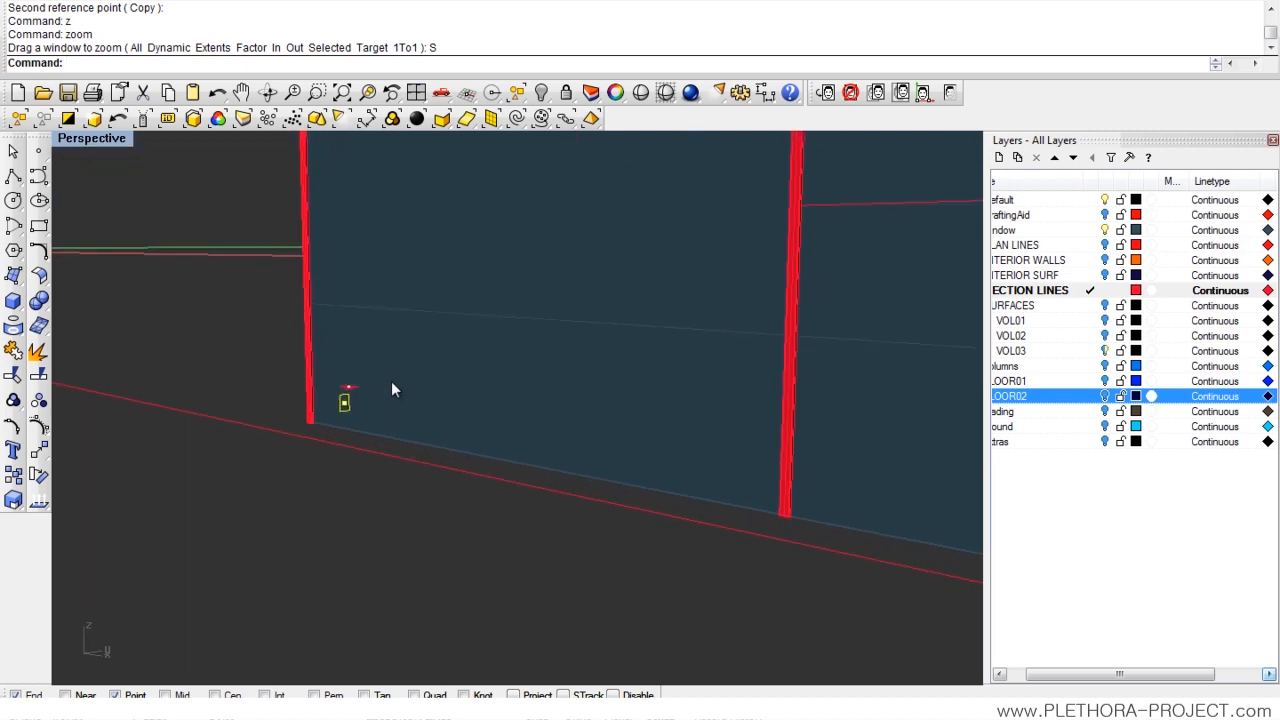
type("copy")
key("Return")
scroll(355, 415, "up", 2)
scroll(357, 418, "up", 1)
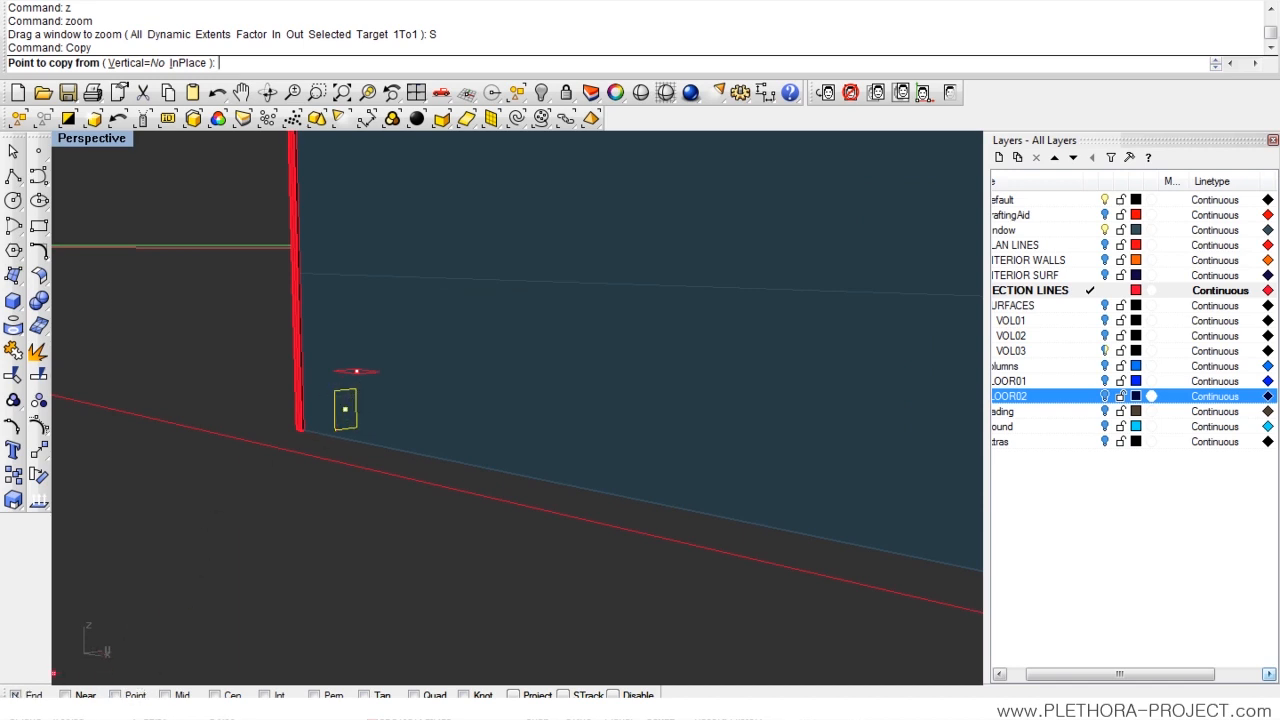
left_click(115, 695)
left_click(345, 409)
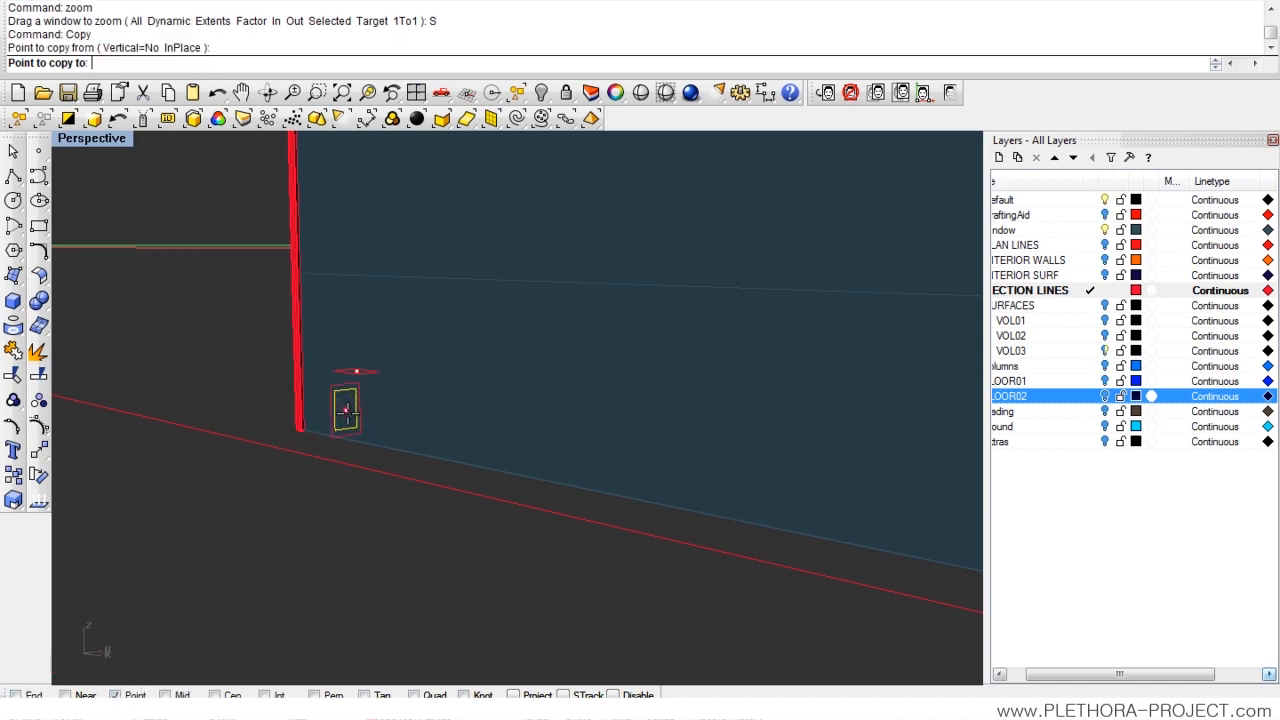
scroll(600, 468, "down", 4)
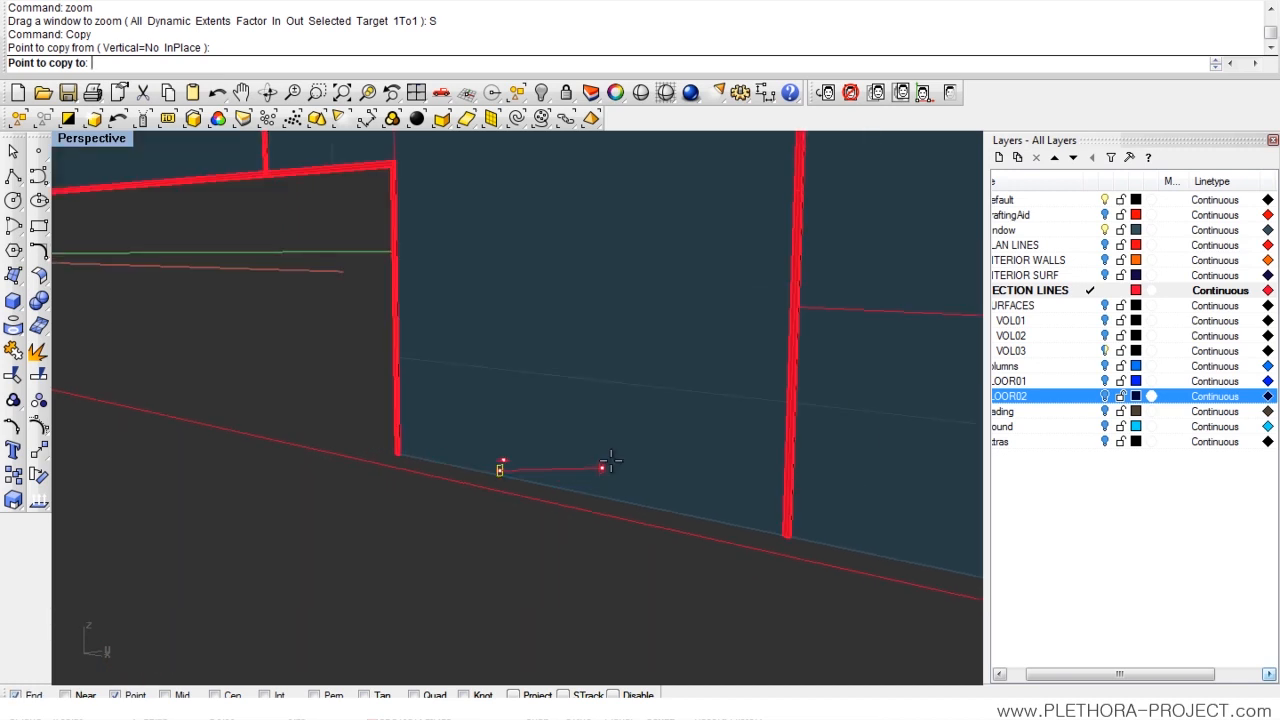
scroll(600, 400, "down", 3)
scroll(594, 391, "up", 6)
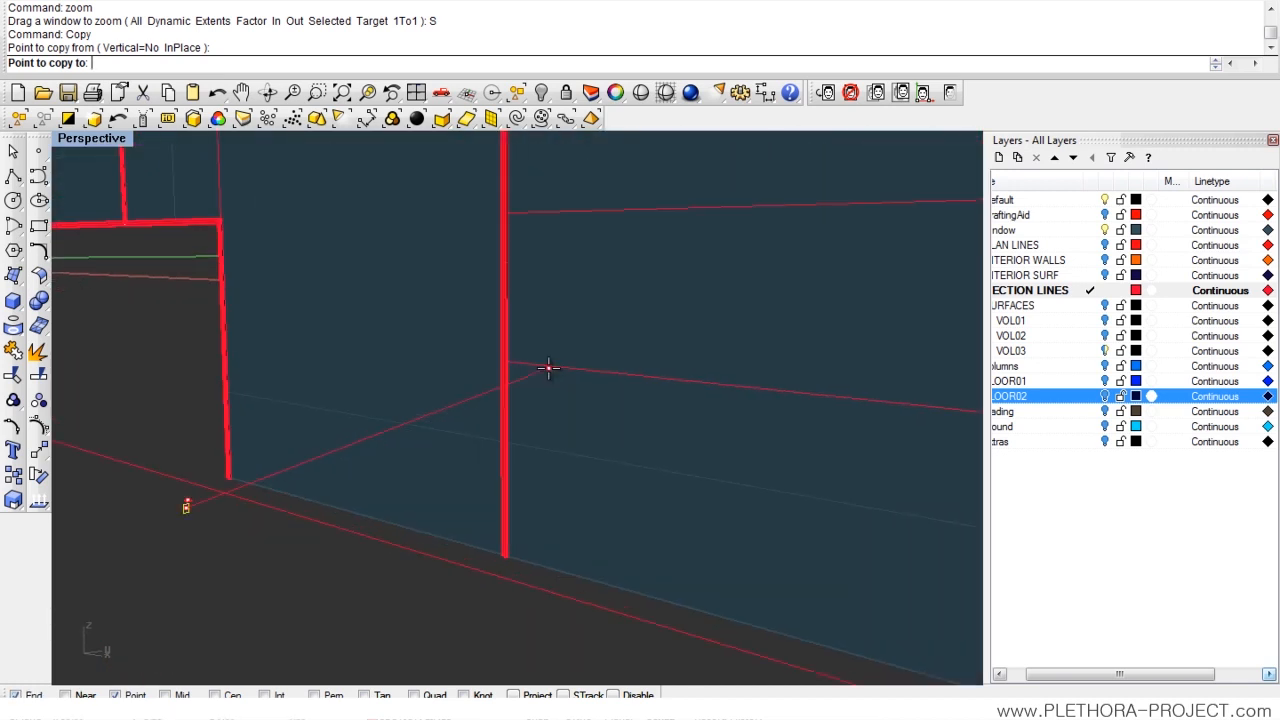
scroll(487, 356, "up", 3)
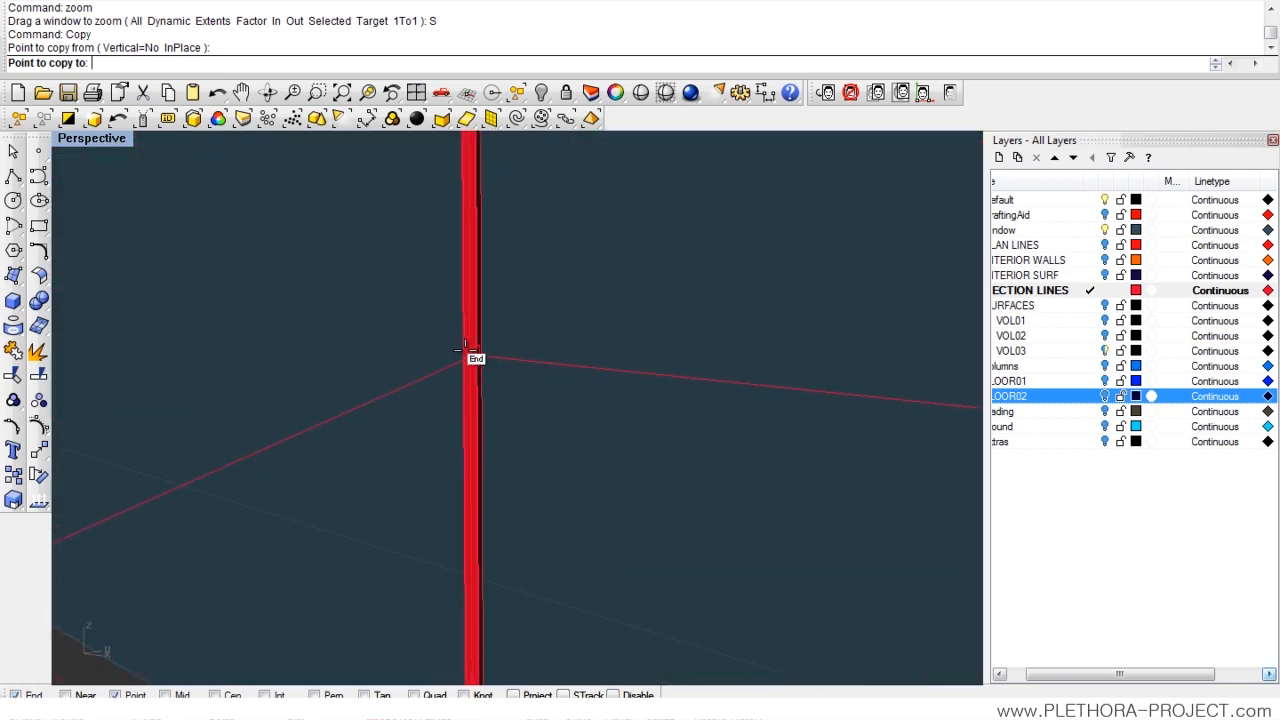
- Set the Perspective viewport to wireframe display and bring the upright rectangle back into view
left_click(666, 93)
right_click(666, 94)
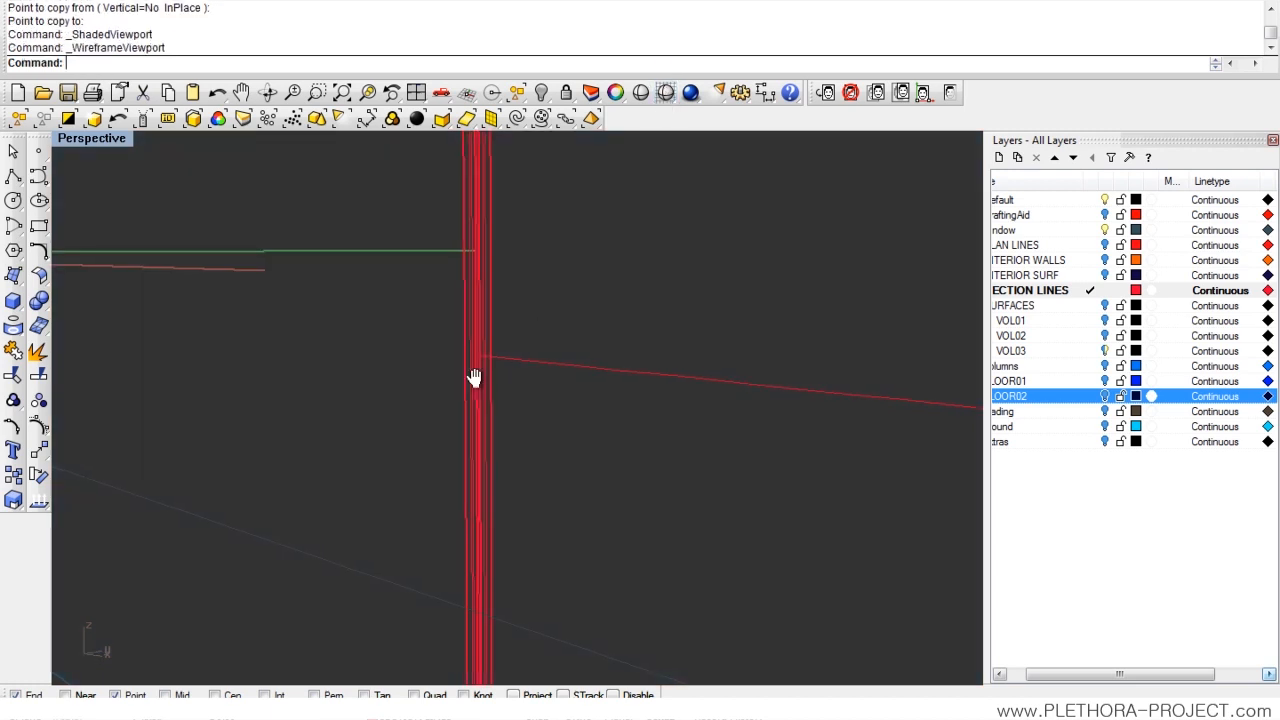
scroll(400, 412, "down", 3)
right_click_drag(377, 419, 472, 305, "shift")
scroll(390, 362, "down", 4)
scroll(213, 434, "up", 5)
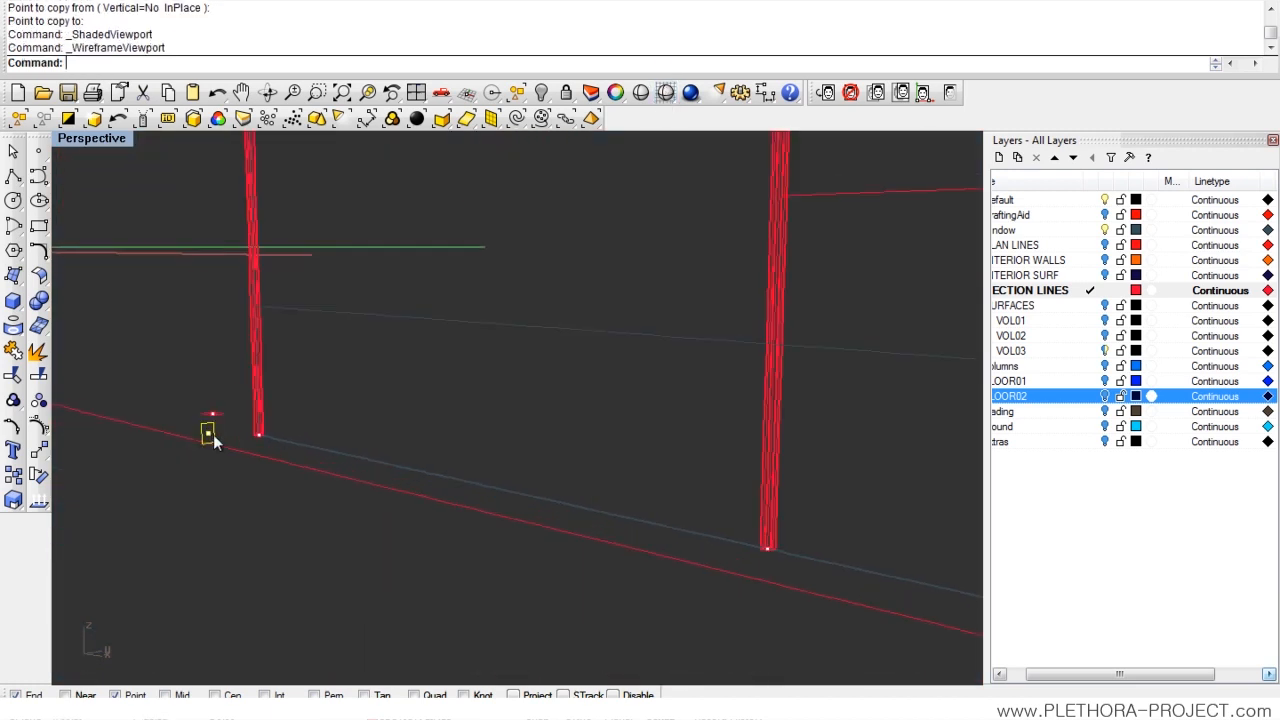
- Copy the upright rectangle and its point, using that centre point as base, to the start of the lower horizontal mullion line
type("py")
key("Return")
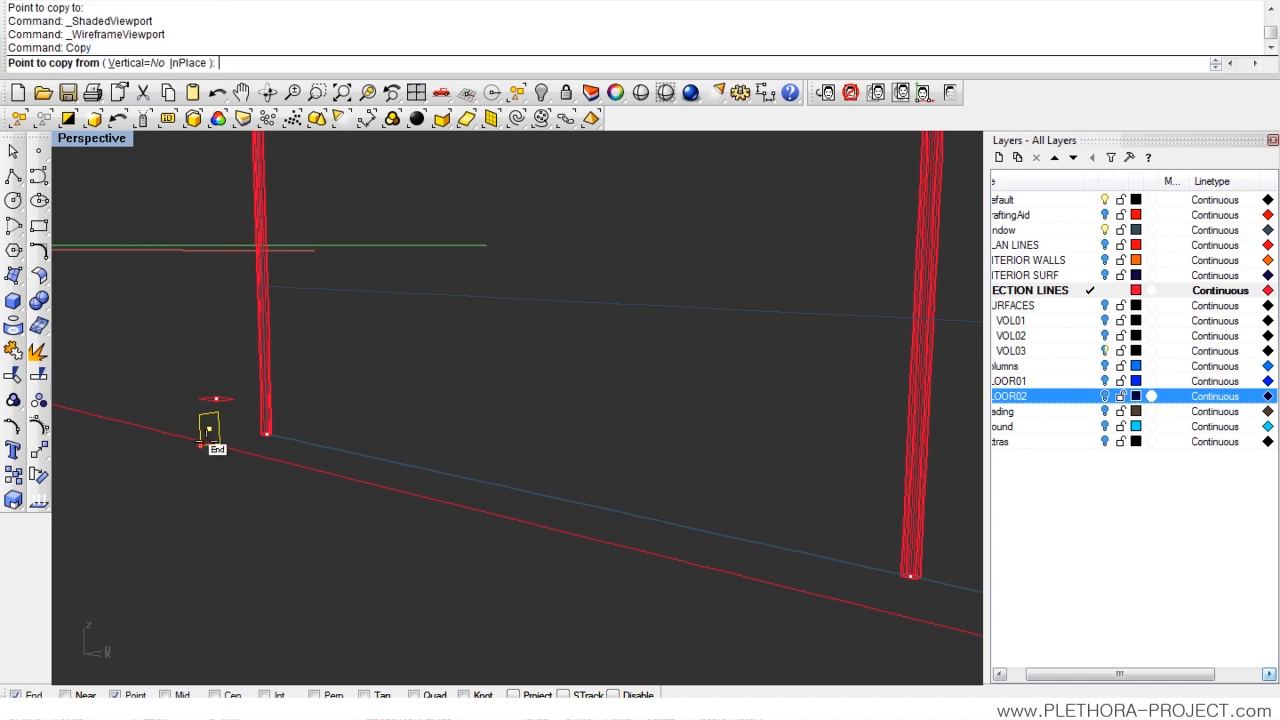
scroll(200, 440, "up", 2)
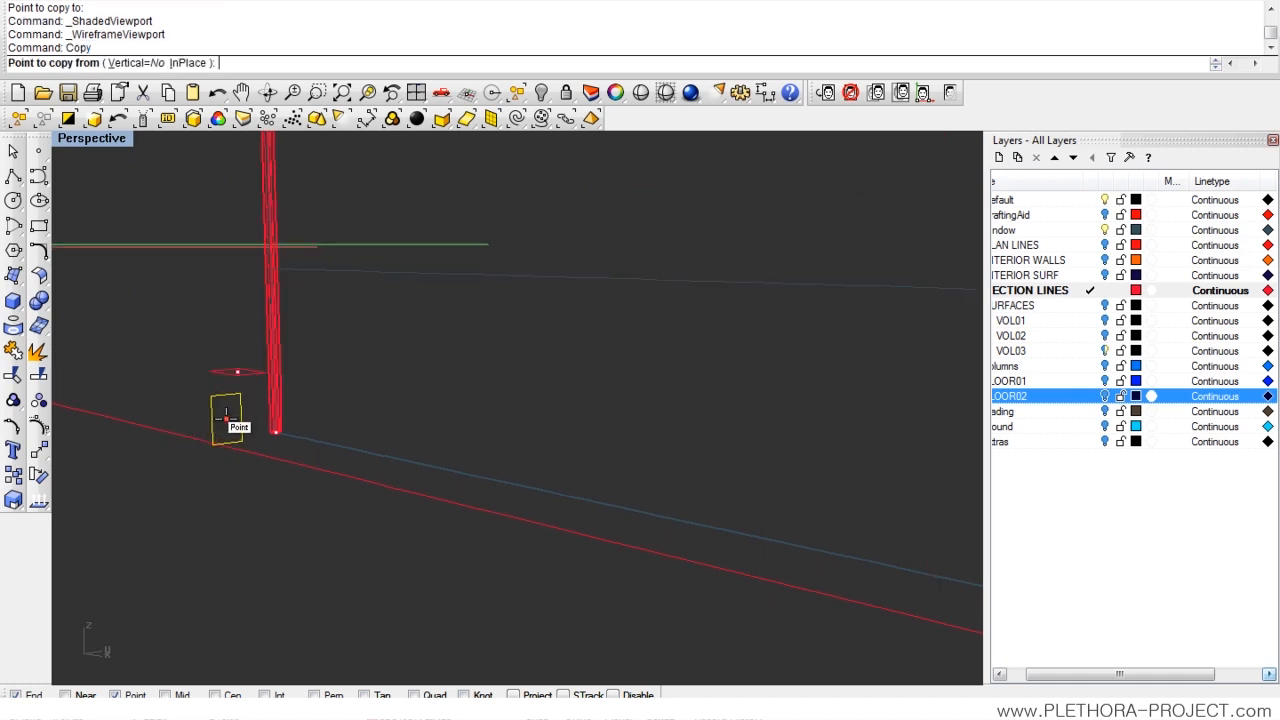
left_click(227, 418)
scroll(554, 343, "down", 4)
right_click_drag(640, 334, 482, 399, "shift")
scroll(737, 223, "up", 2)
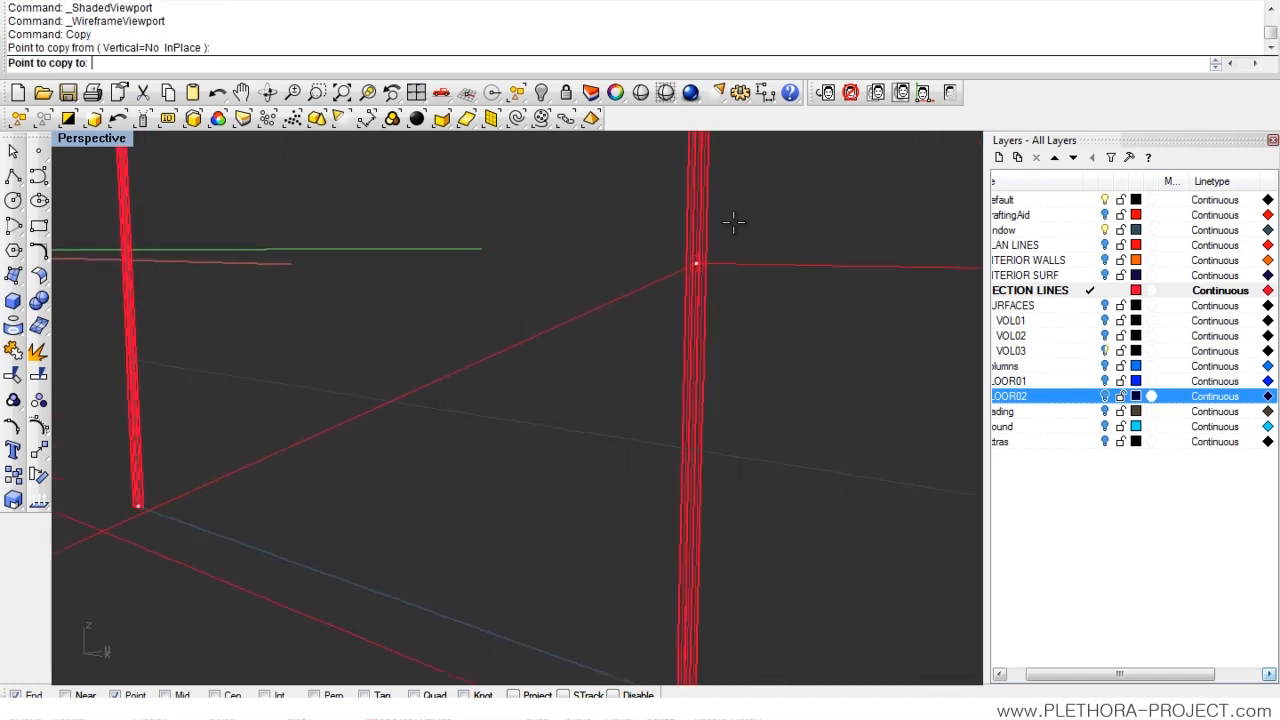
left_click(697, 265)
- Place another copy of the upright rectangle at the start of the upper horizontal mullion line and finish copying
scroll(600, 380, "down", 5)
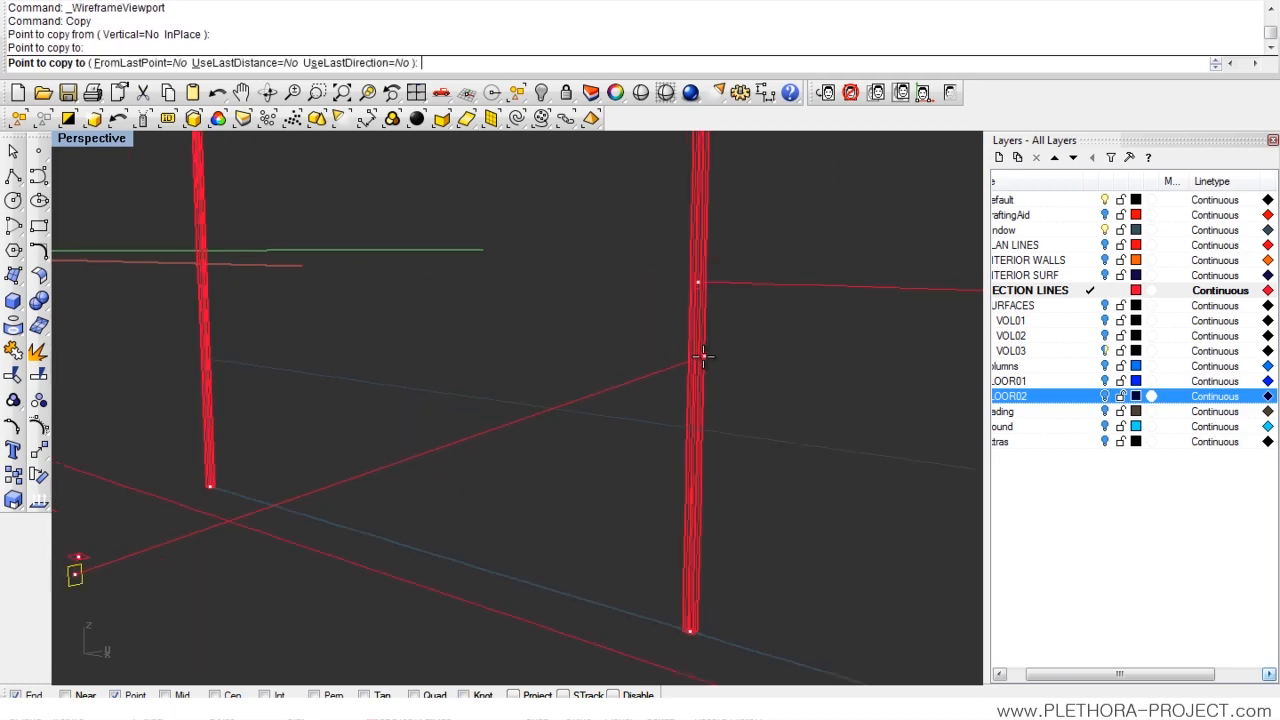
scroll(471, 234, "up", 5)
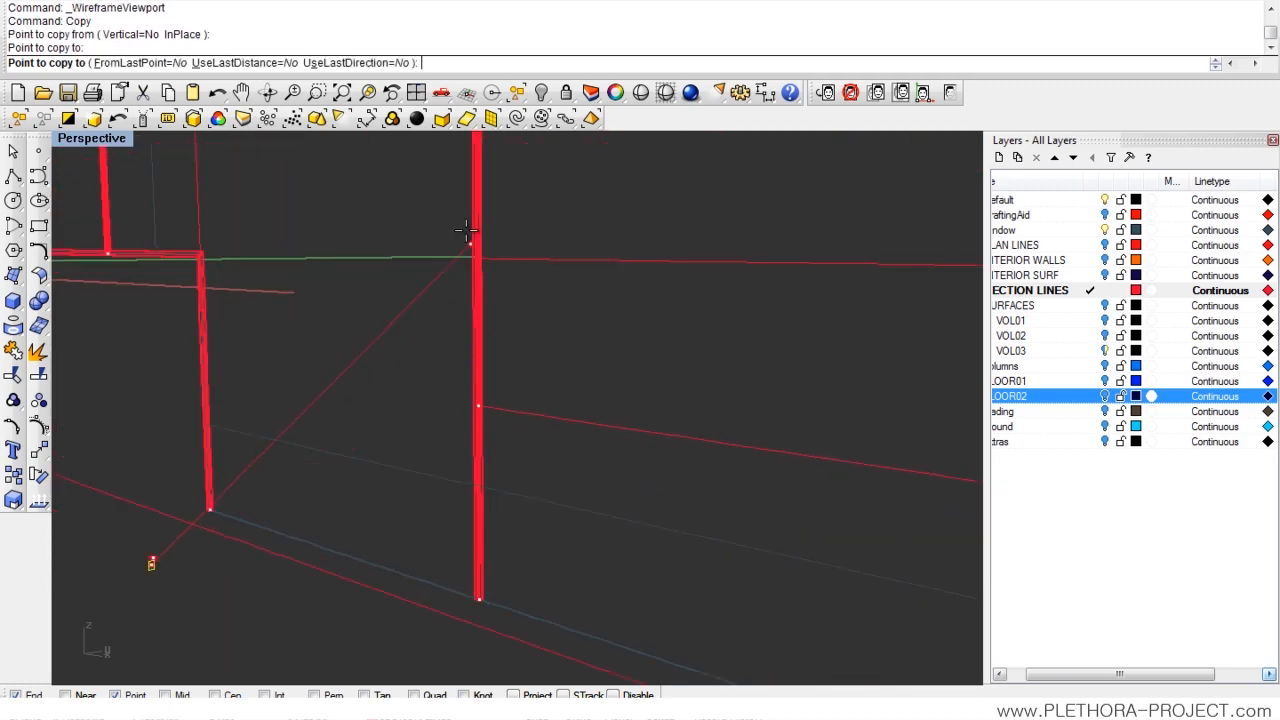
left_click(486, 265)
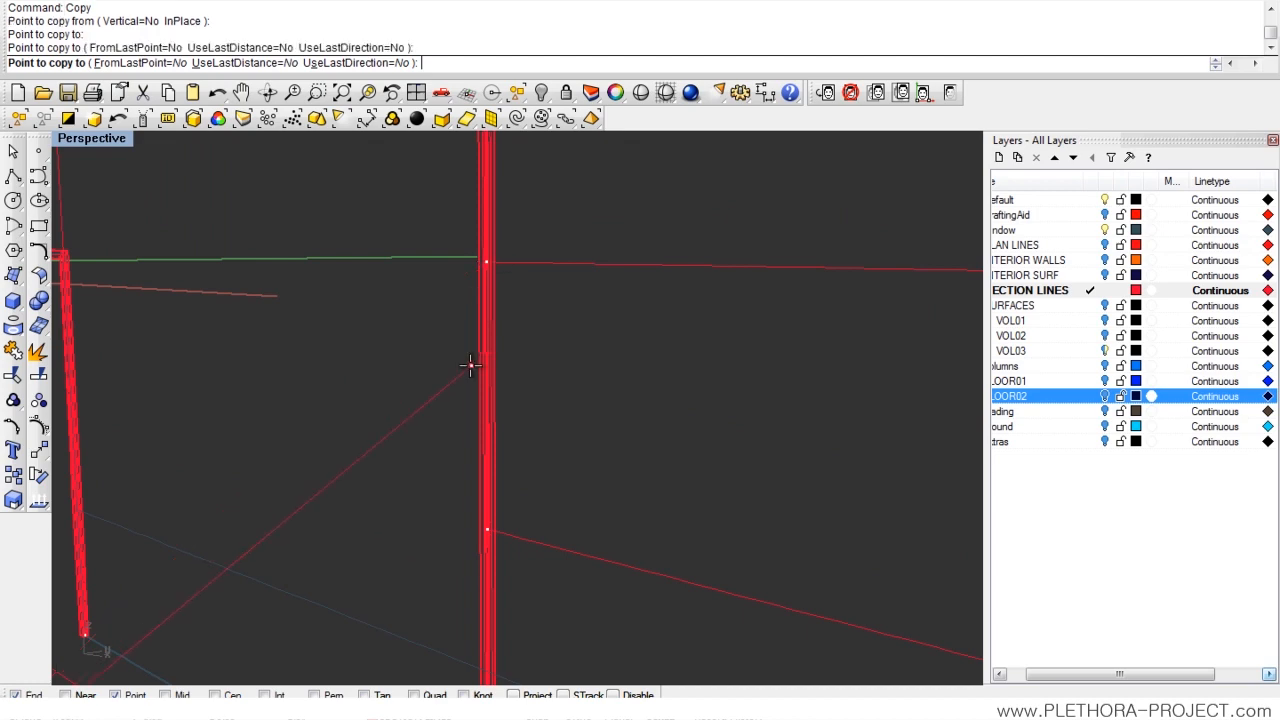
scroll(466, 391, "down", 3)
key("Return")
- Select all polysurfaces and hide them so that only the mullion lines and profiles remain
scroll(459, 395, "down", 4)
scroll(476, 418, "up", 4)
mouse_move(500, 374)
right_mouse_down()
mouse_move(480, 380)
mouse_move(497, 397)
right_mouse_up()
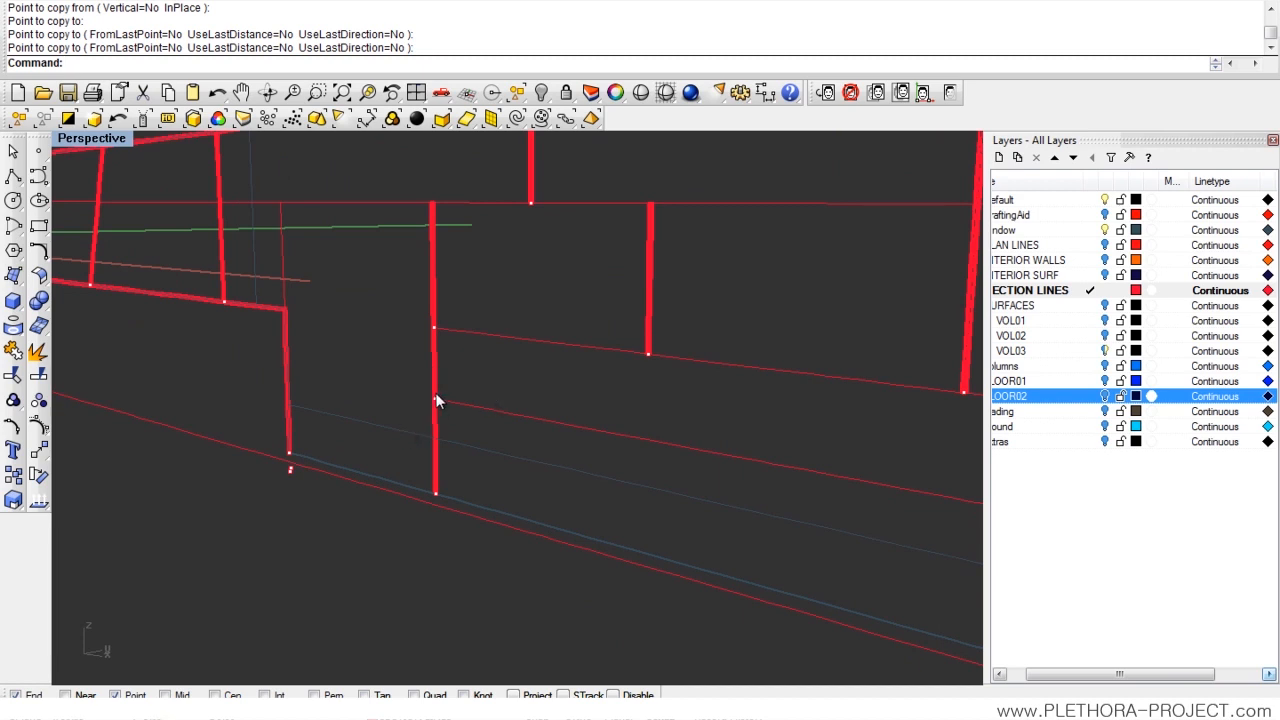
scroll(440, 390, "up", 3)
left_click(431, 366)
left_click(485, 372)
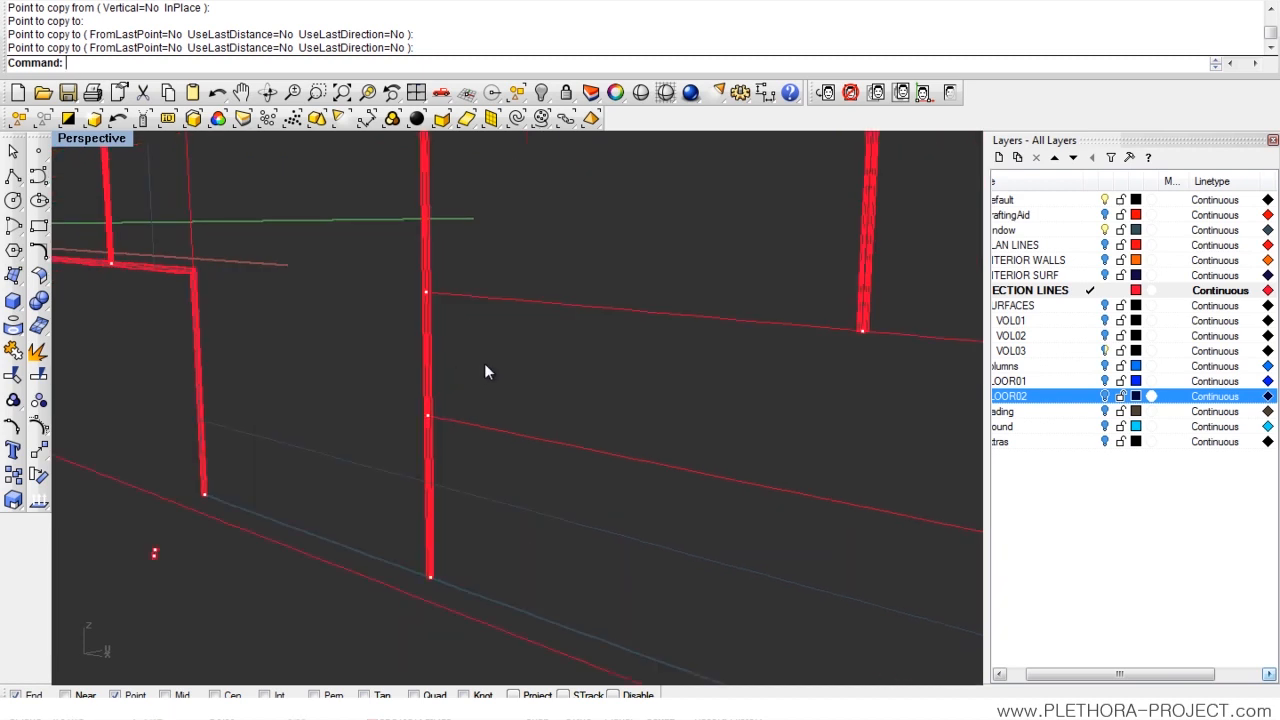
left_click(467, 117)
left_click(503, 192)
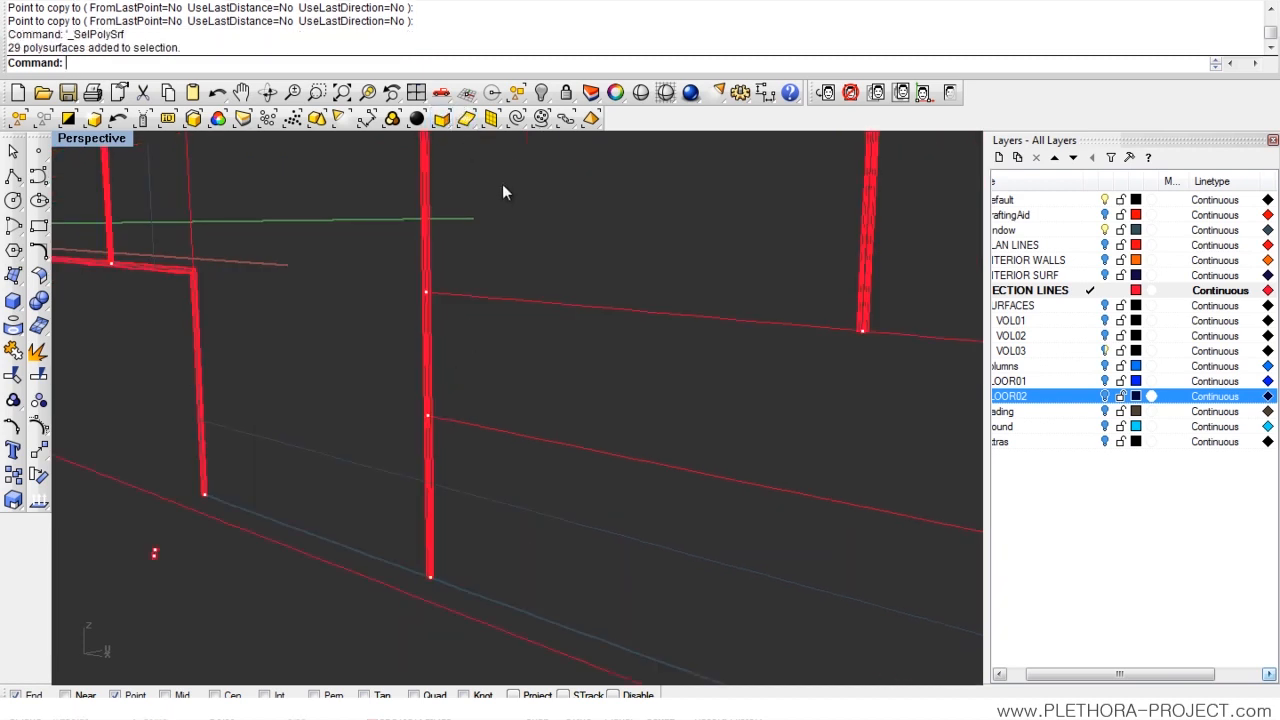
left_click(439, 120)
type("h")
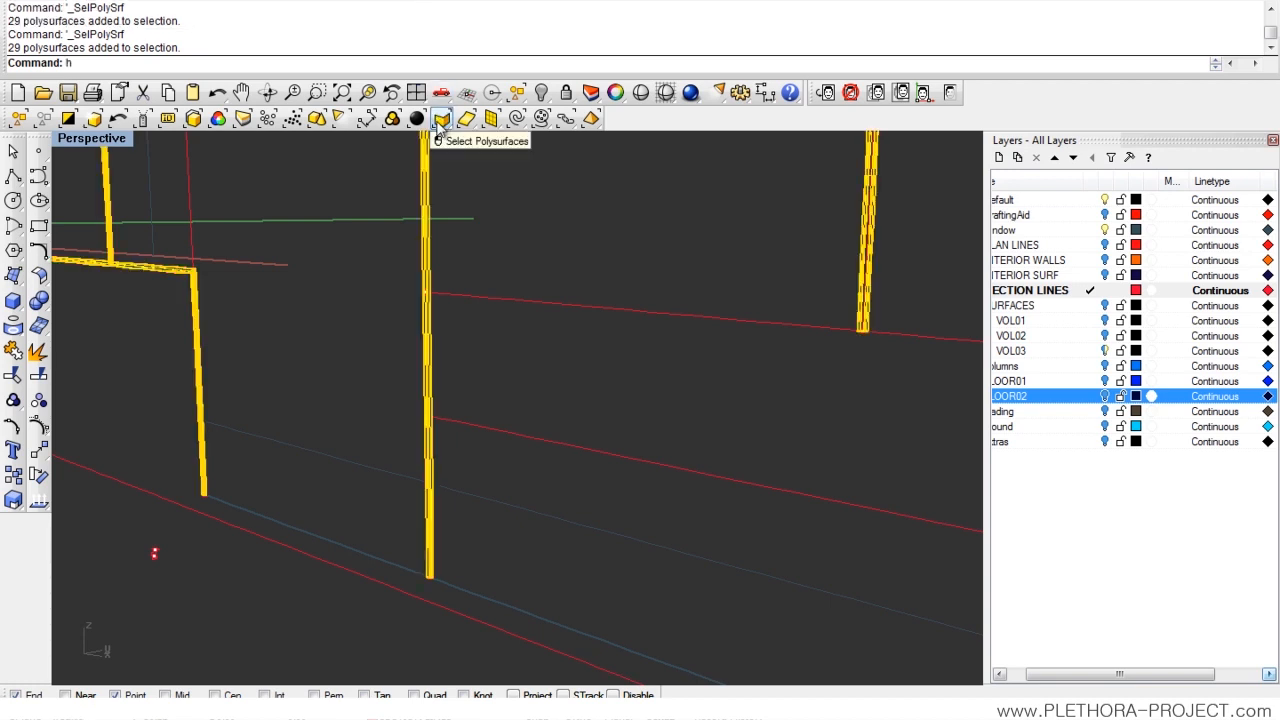
type("ide")
key("Return")
right_click_drag(389, 291, 241, 174)
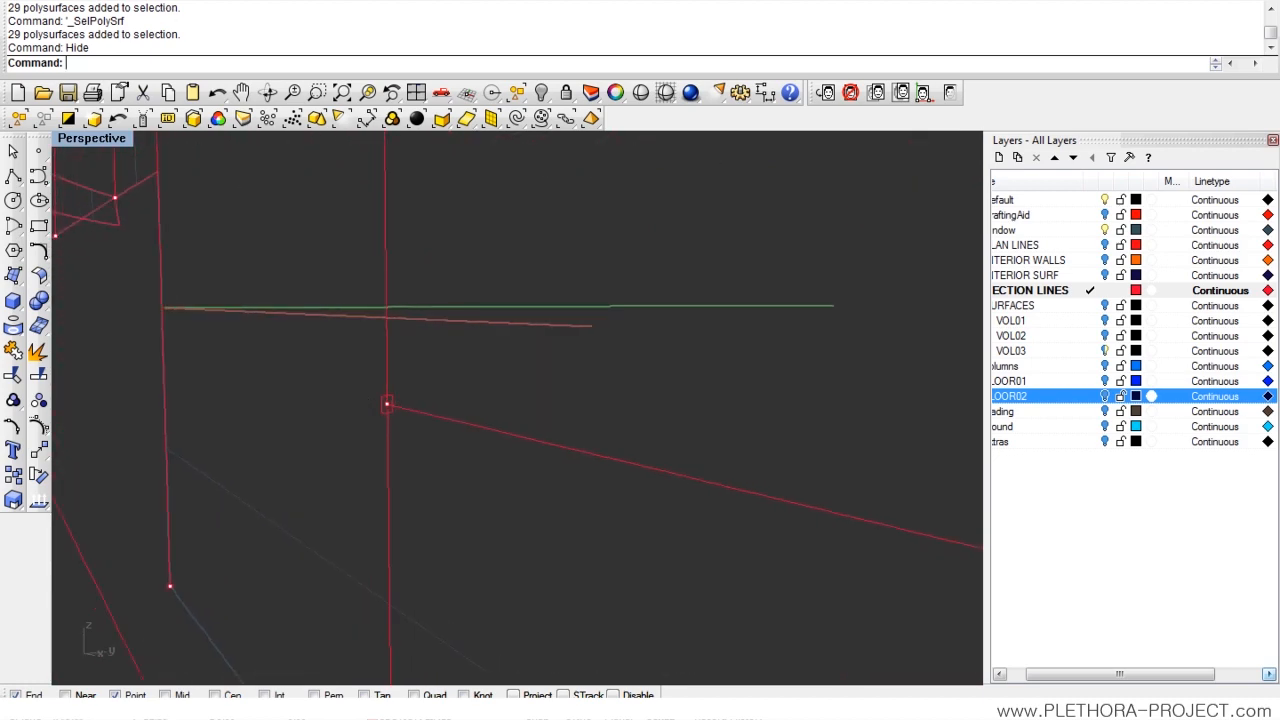
left_click(154, 2)
left_click(178, 48)
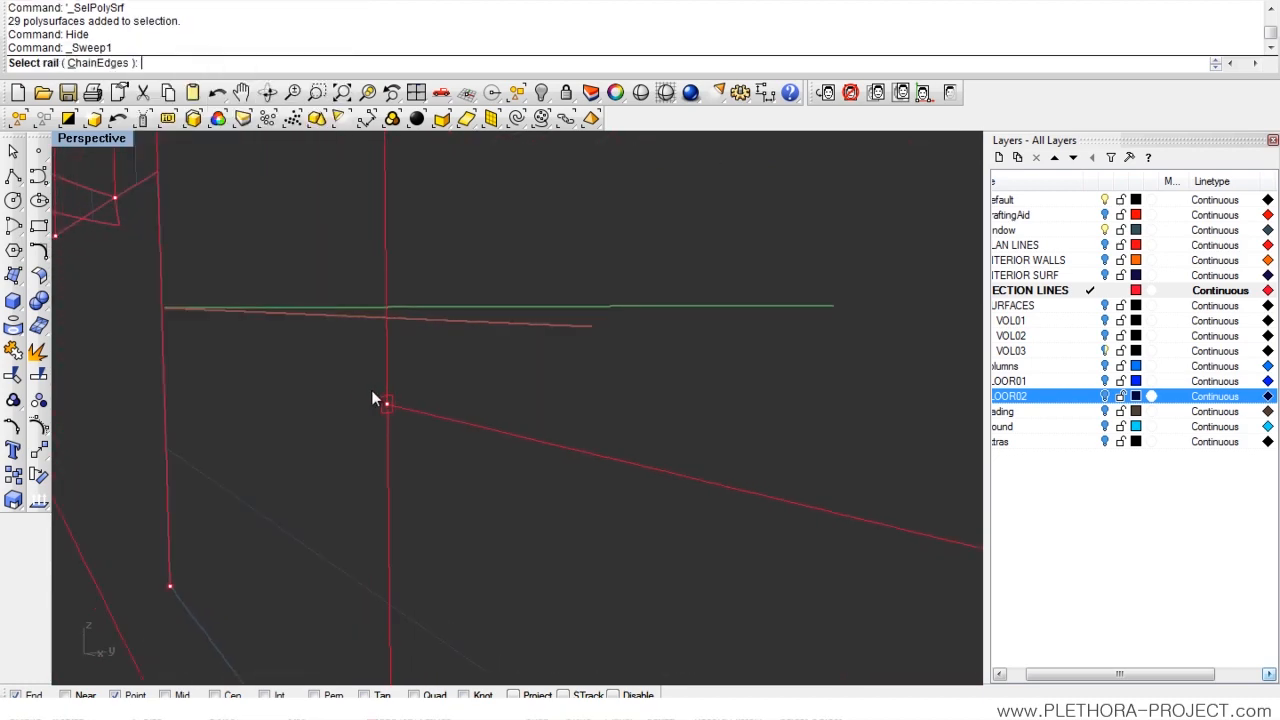
left_click(431, 416)
scroll(356, 405, "up", 1)
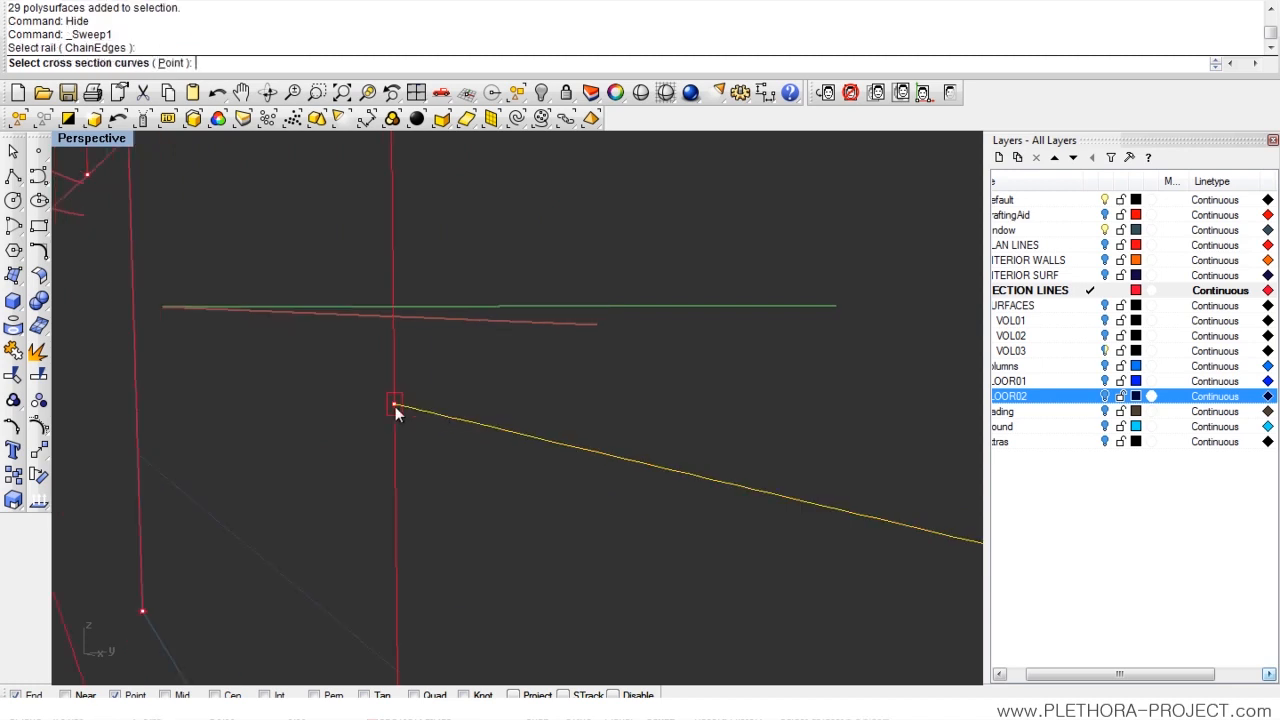
key("Escape")
- Sweep the small upright rectangle along the lower horizontal mullion line with a one-rail sweep
right_click(421, 412)
left_click(421, 412)
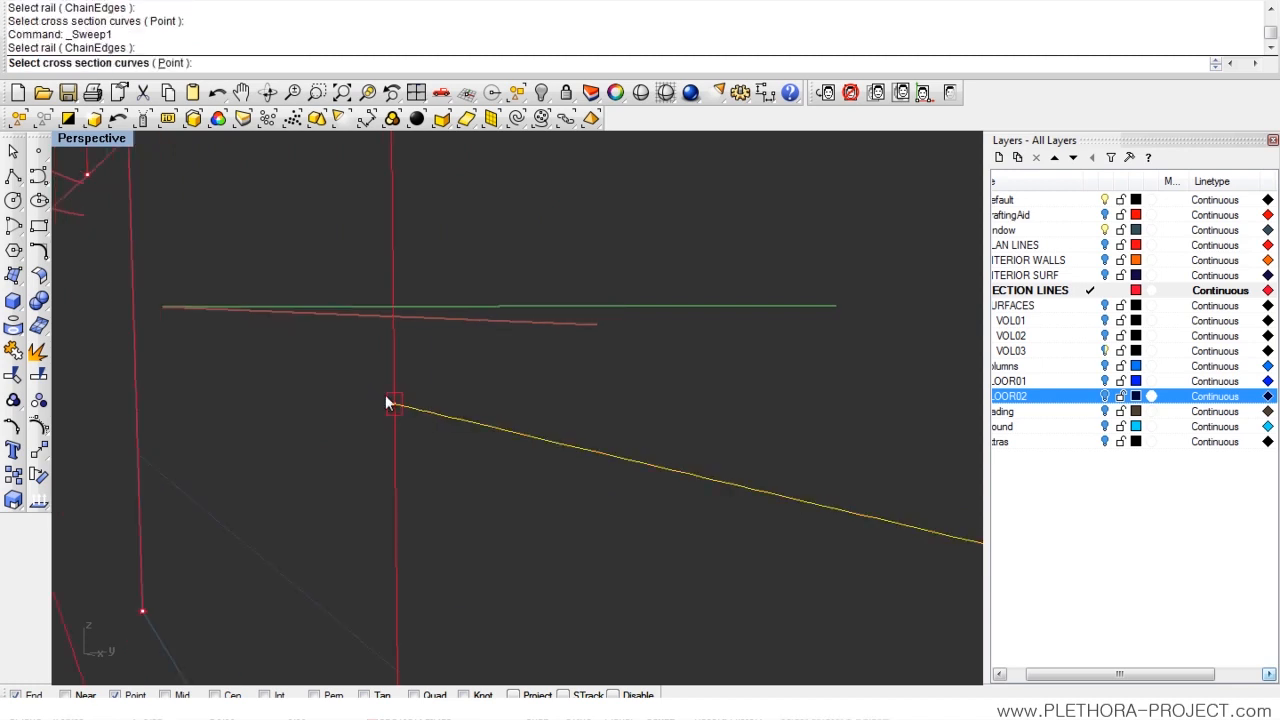
left_click(386, 403)
key("Return")
left_click(719, 483)
- Sweep the other upright rectangle along the upper horizontal mullion line with a one-rail sweep
right_click_drag(511, 306, 454, 530)
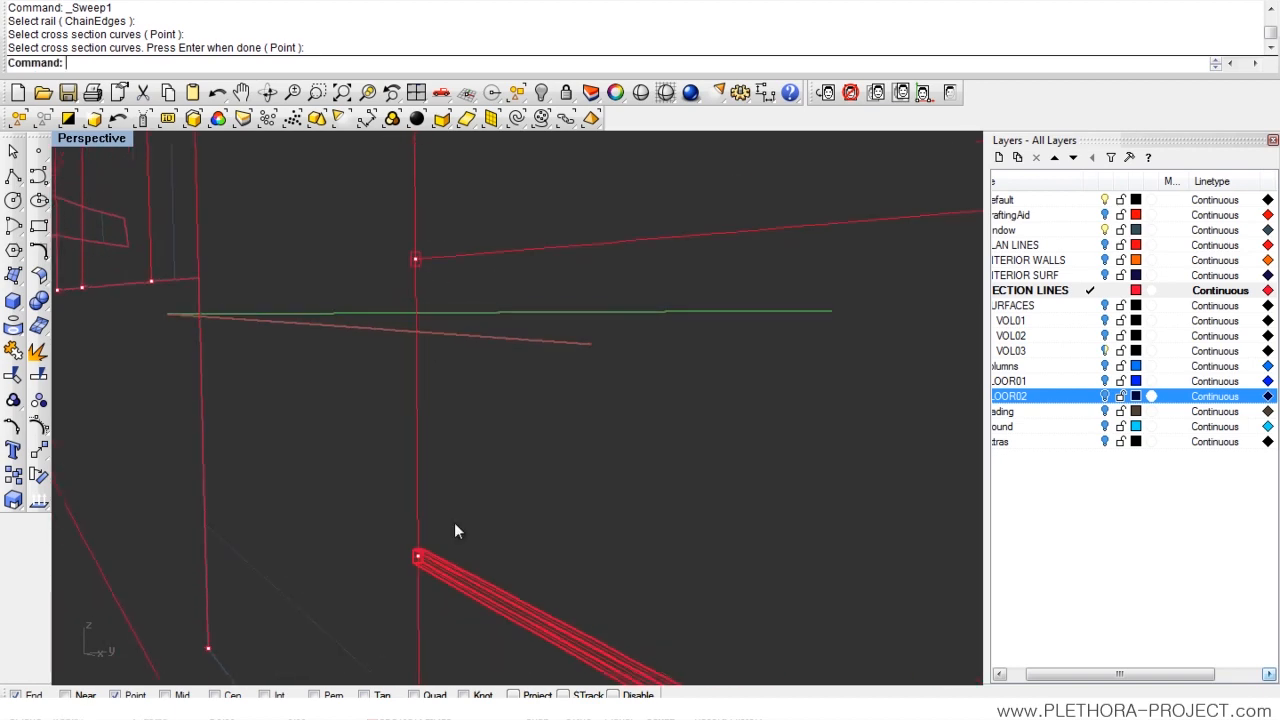
right_click(437, 257)
left_click(437, 257)
left_click(406, 268)
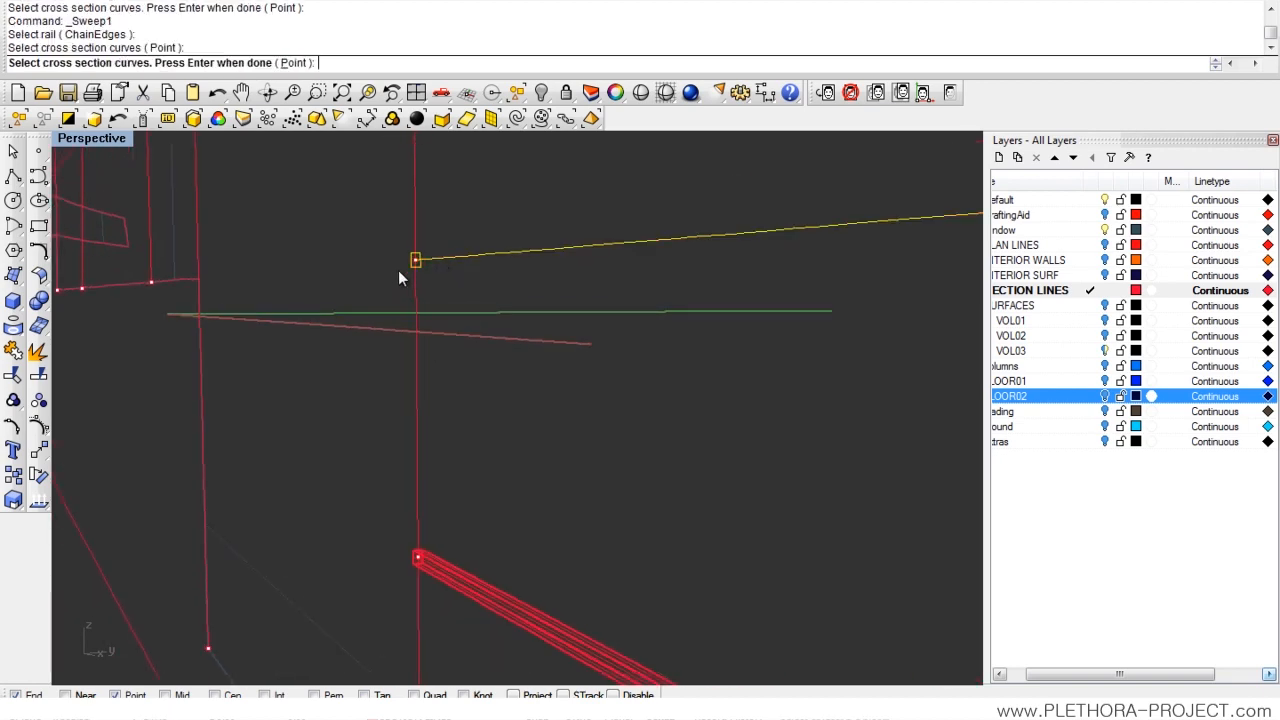
key("Return")
left_click(719, 483)
right_click_drag(646, 486, 594, 354)
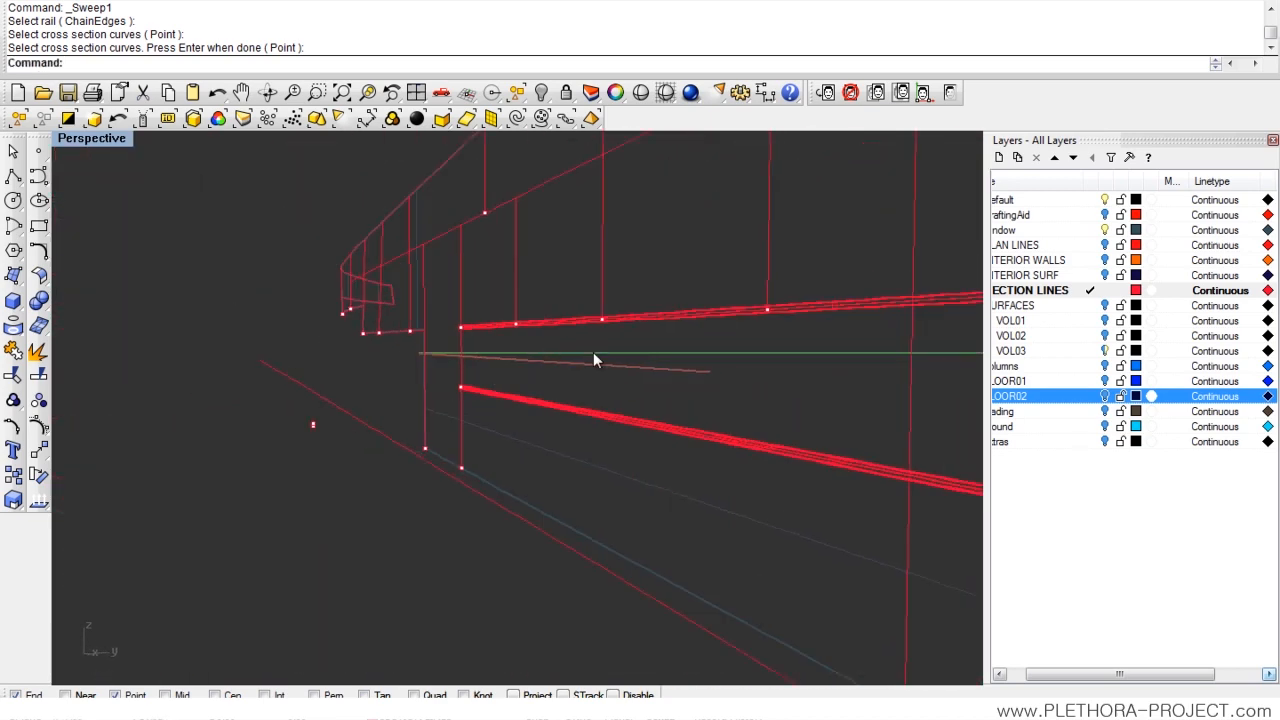
left_click(715, 714)
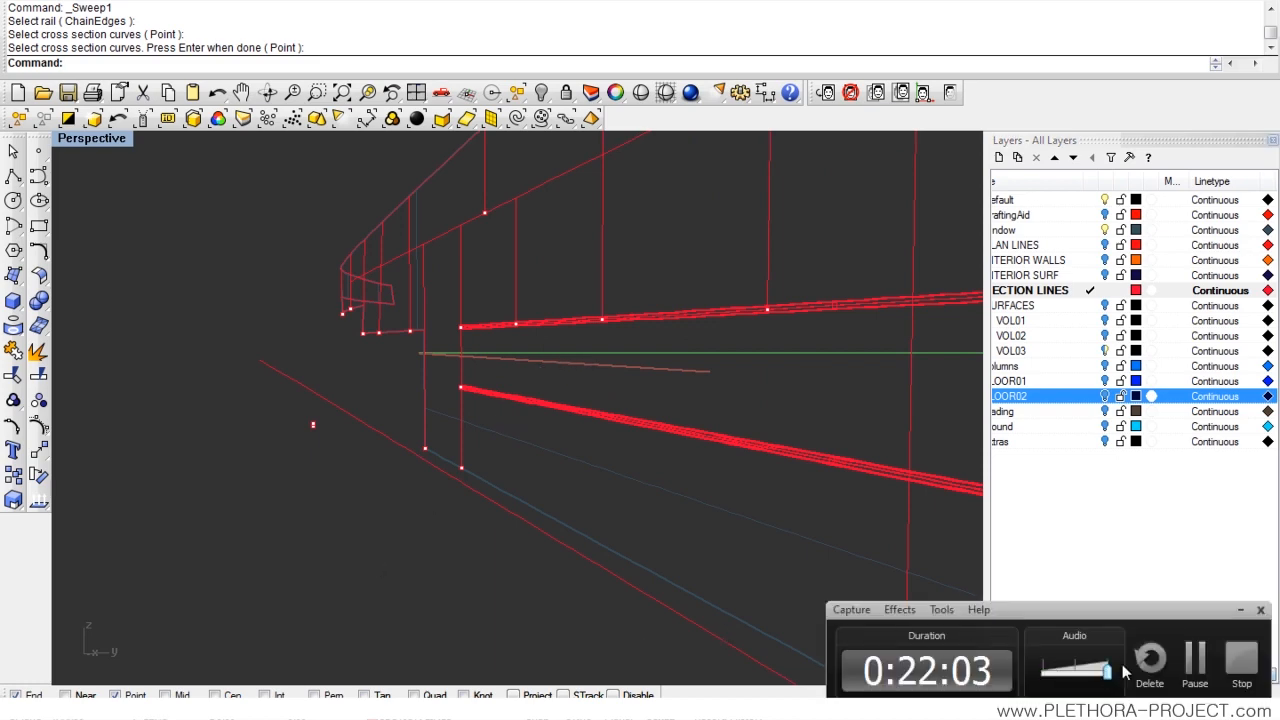
left_click(1195, 660)
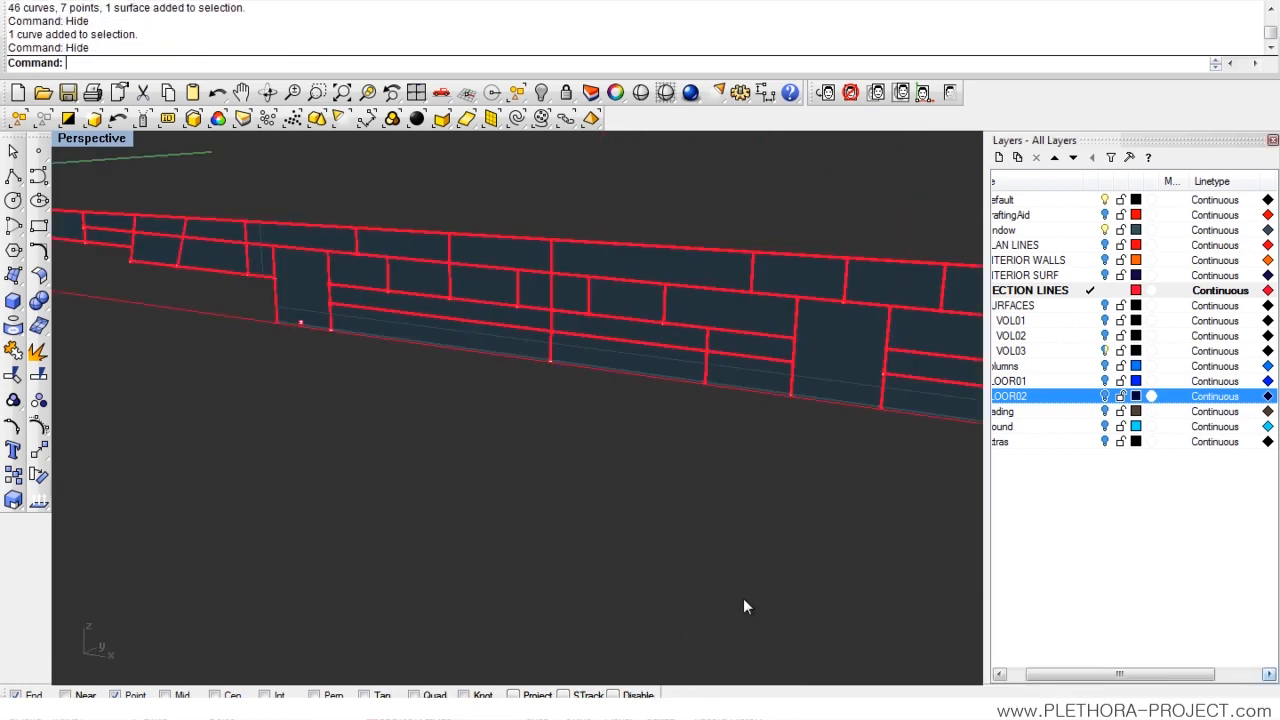
mouse_move(743, 598)
right_mouse_down("shift")
mouse_move(457, 466)
mouse_move(595, 526)
mouse_move(546, 459)
mouse_move(443, 419)
mouse_move(527, 368)
mouse_move(691, 396)
mouse_move(623, 414)
mouse_move(694, 386)
mouse_move(426, 403)
mouse_move(474, 399)
right_mouse_up("shift")
right_click_drag(343, 368, 478, 342)
scroll(514, 353, "up", 5)
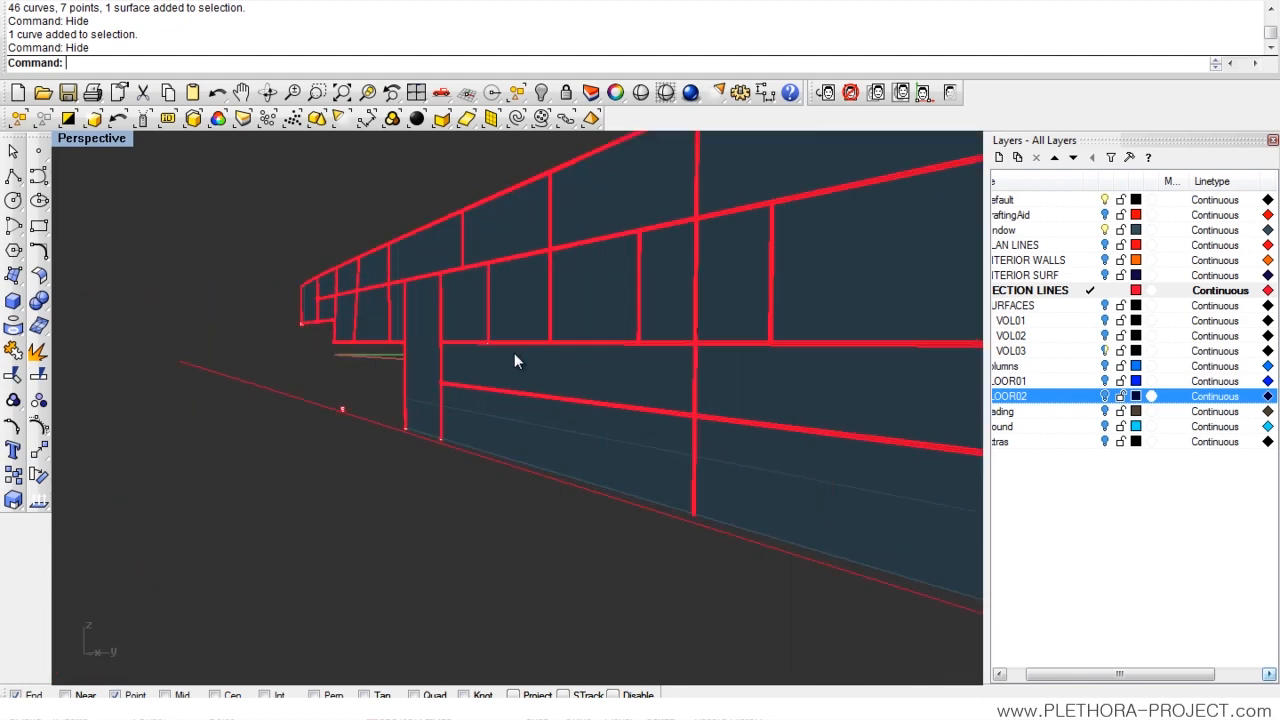
scroll(476, 322, "up", 4)
scroll(484, 350, "down", 3)
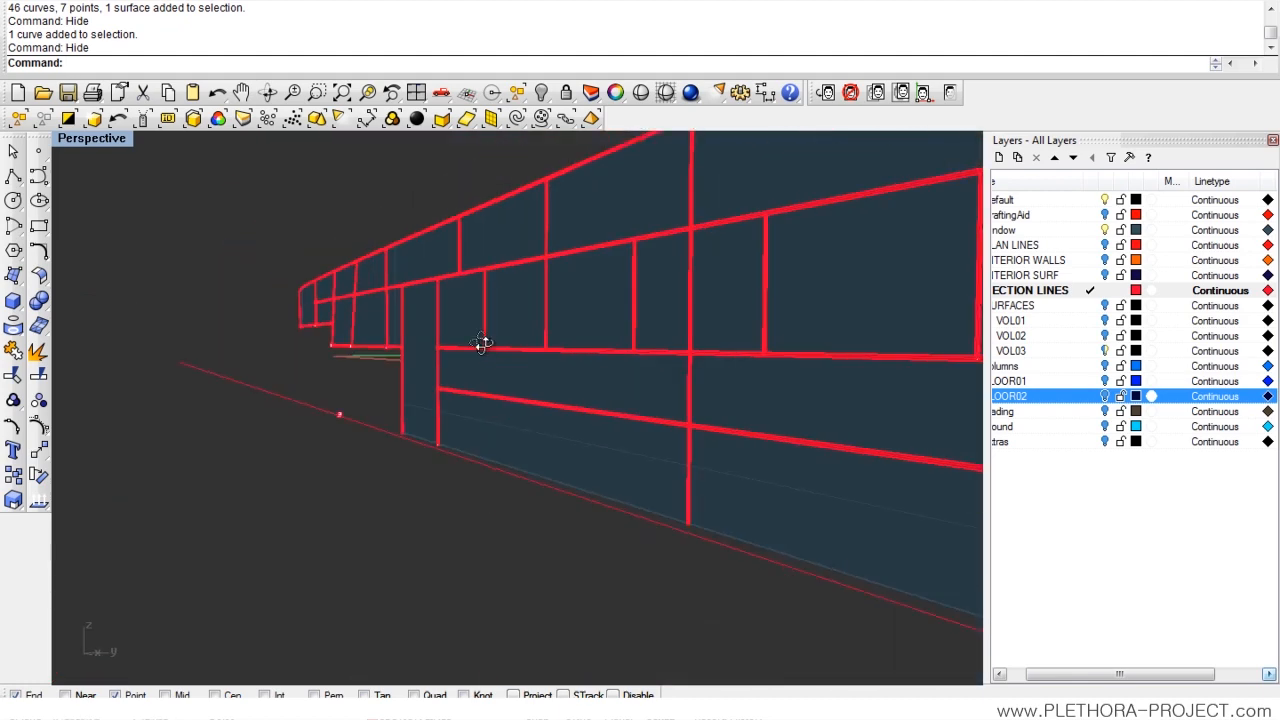
mouse_move(480, 343)
right_mouse_down()
mouse_move(714, 346)
mouse_move(740, 363)
mouse_move(534, 329)
mouse_move(526, 366)
mouse_move(769, 327)
right_mouse_up()
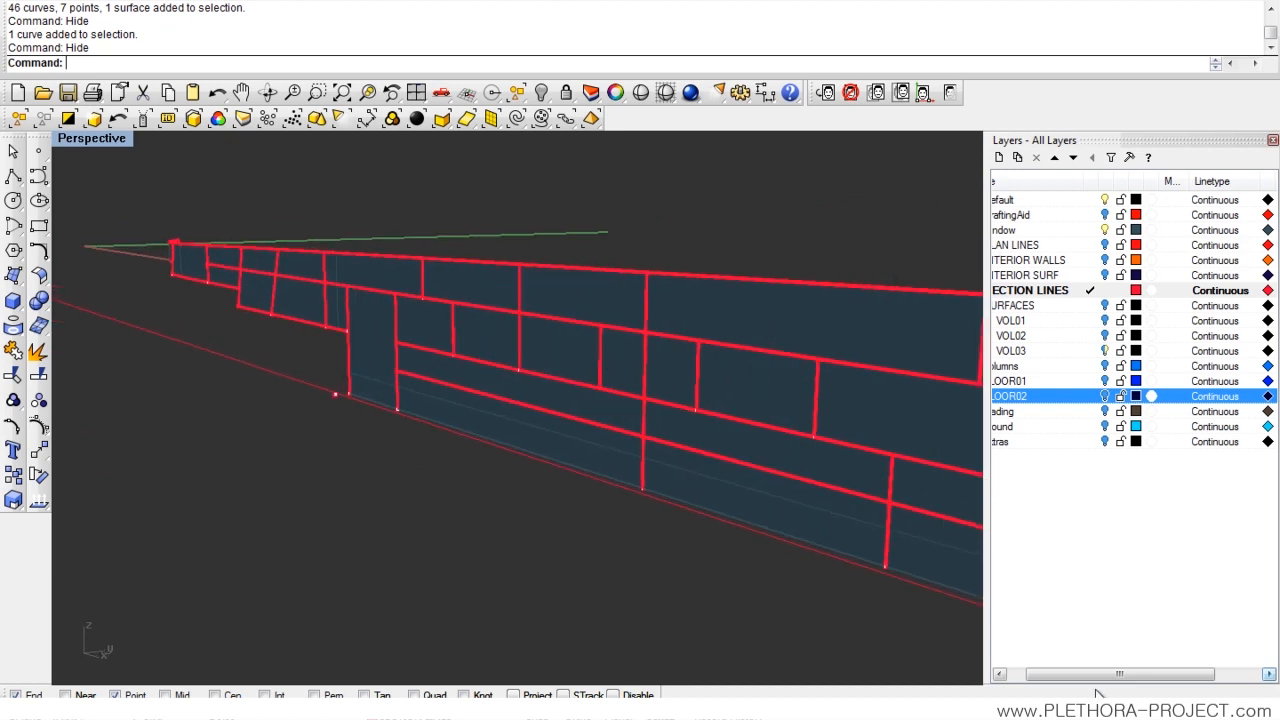
- Add a new layer directly below SECTION LINES and name it ELEVATION DETAIL
left_click_drag(1090, 675, 1064, 676)
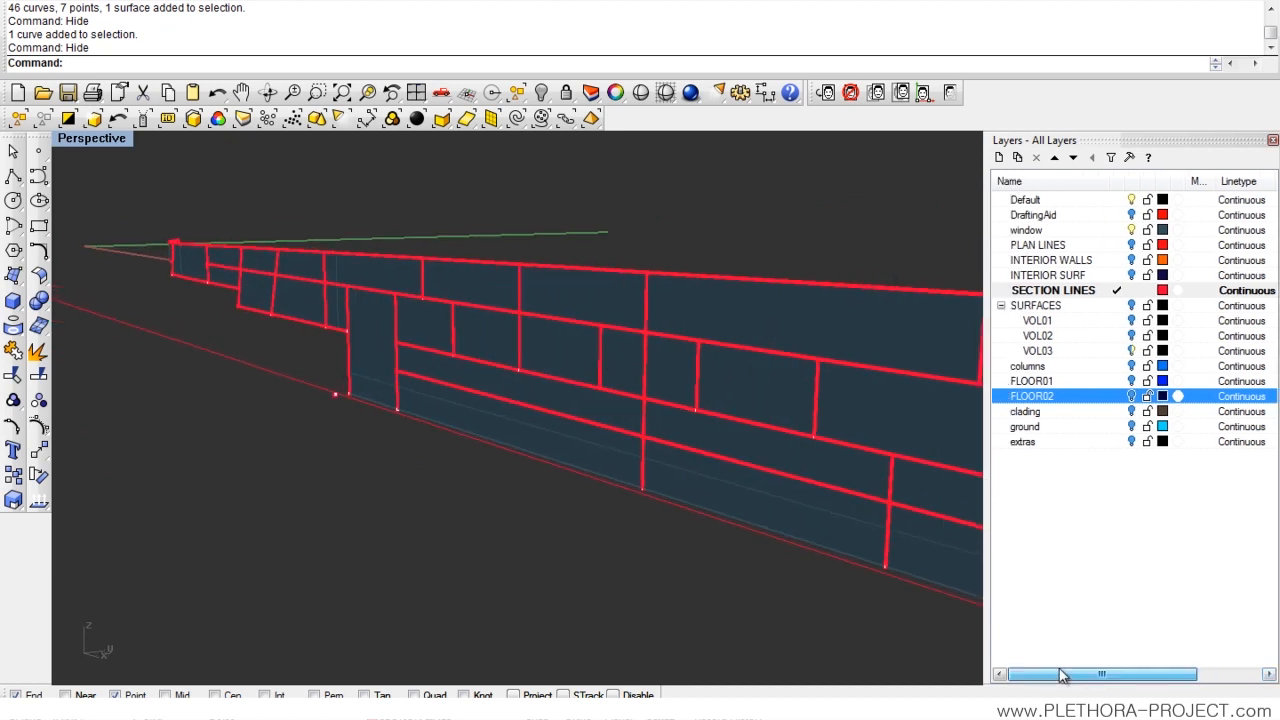
left_click(1057, 297)
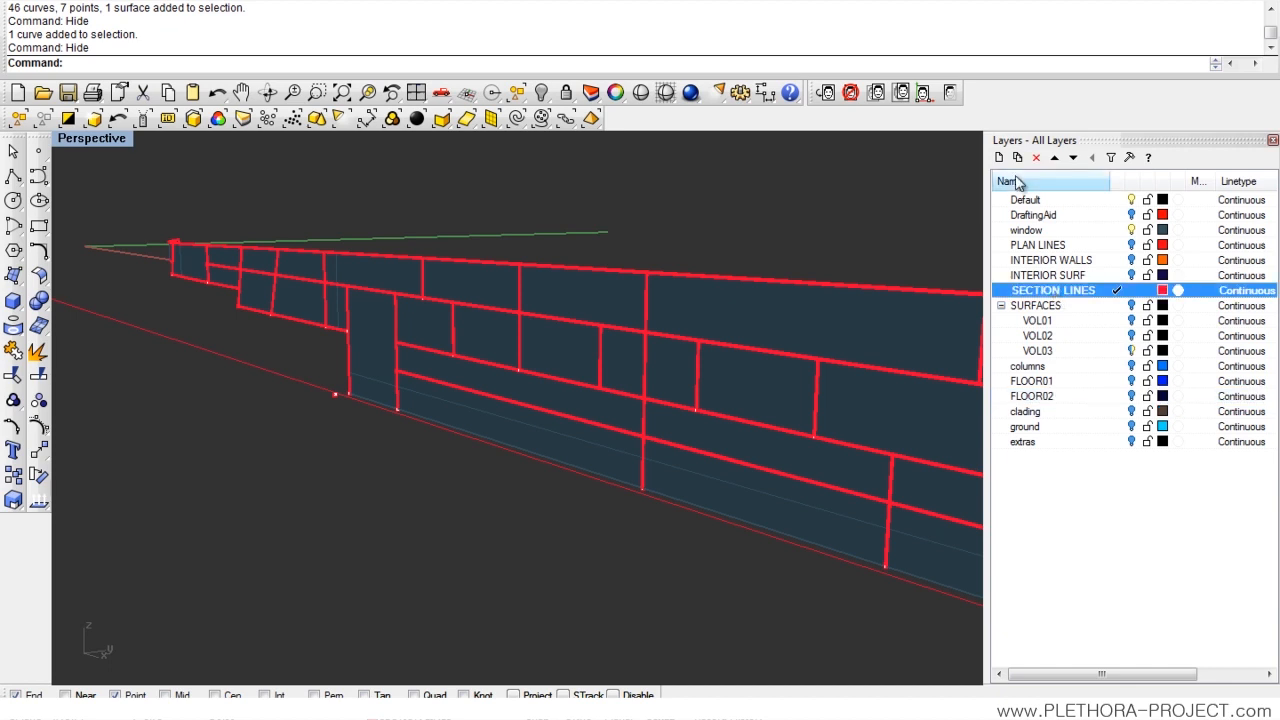
left_click(998, 157)
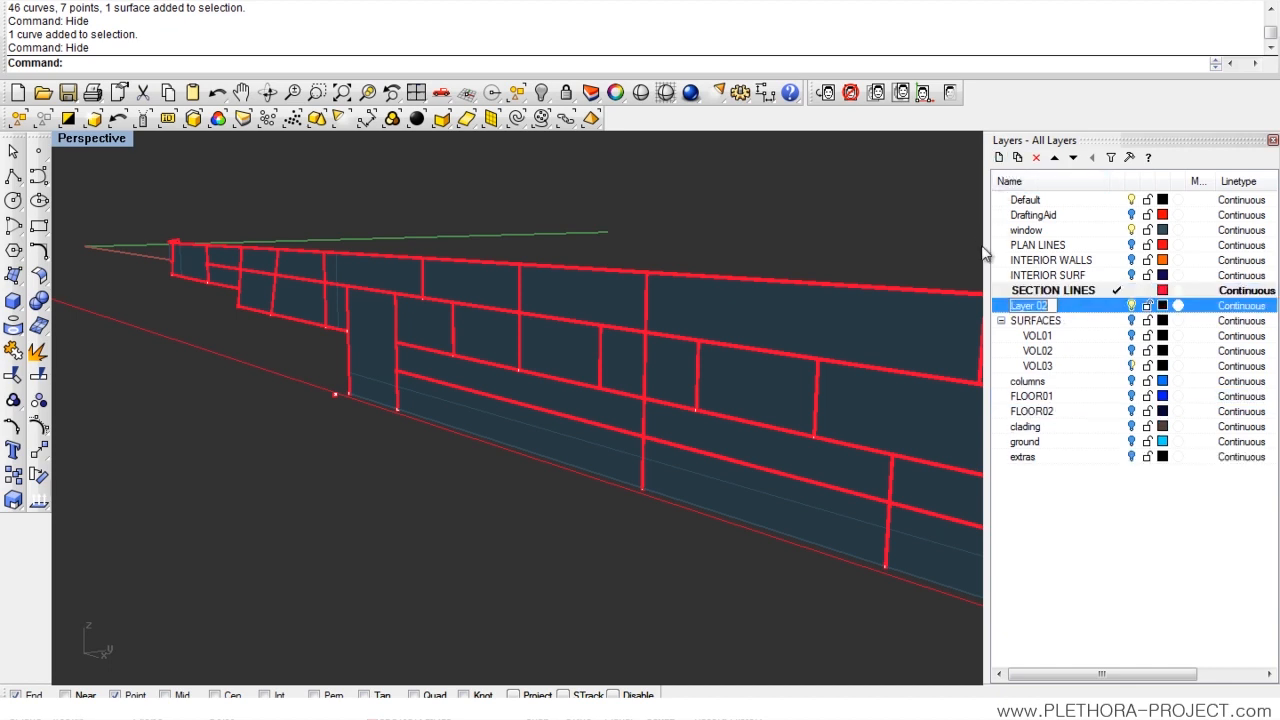
type("Se")
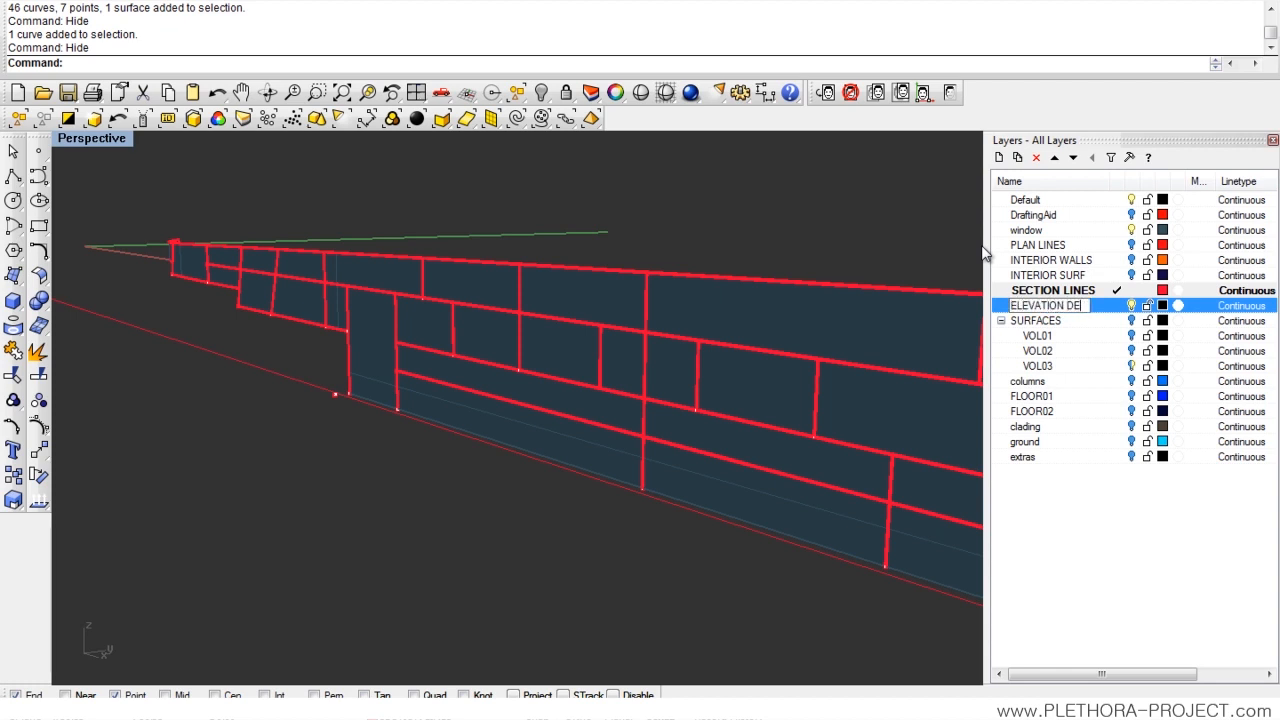
key("Return")
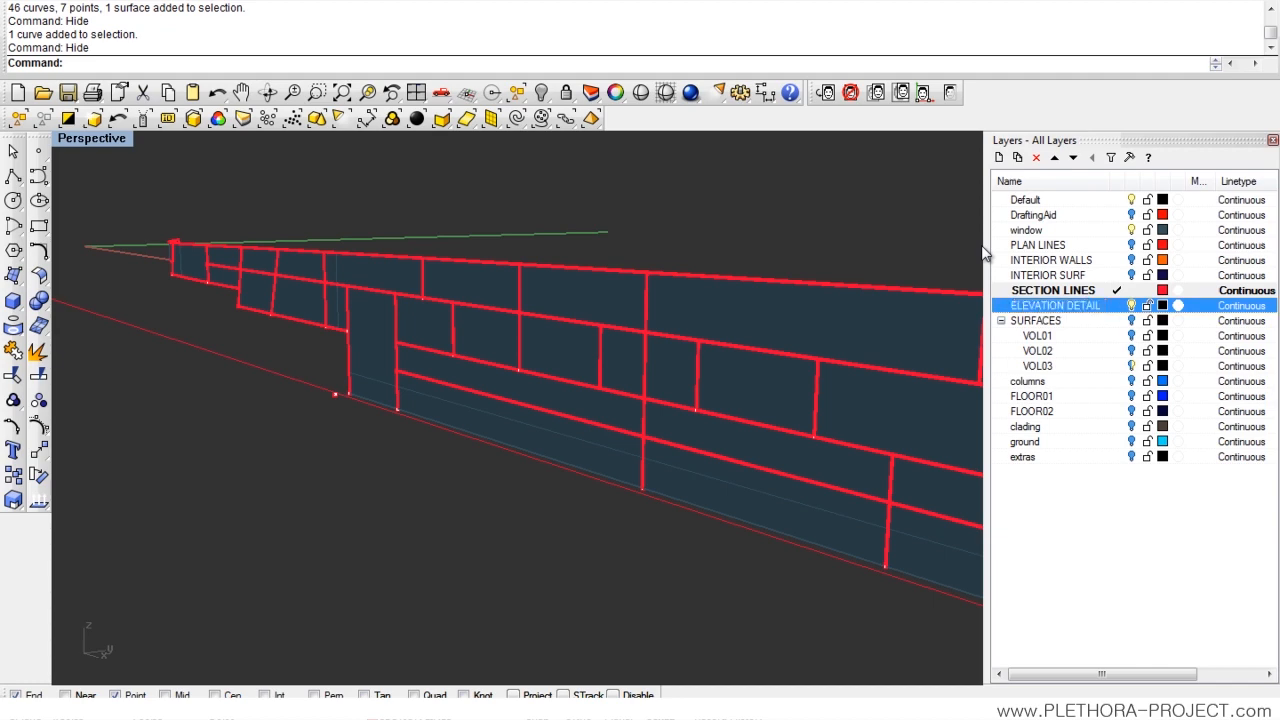
- Set the ELEVATION DETAIL layer's colour to Light Gray
left_click(1161, 306)
left_click(482, 240)
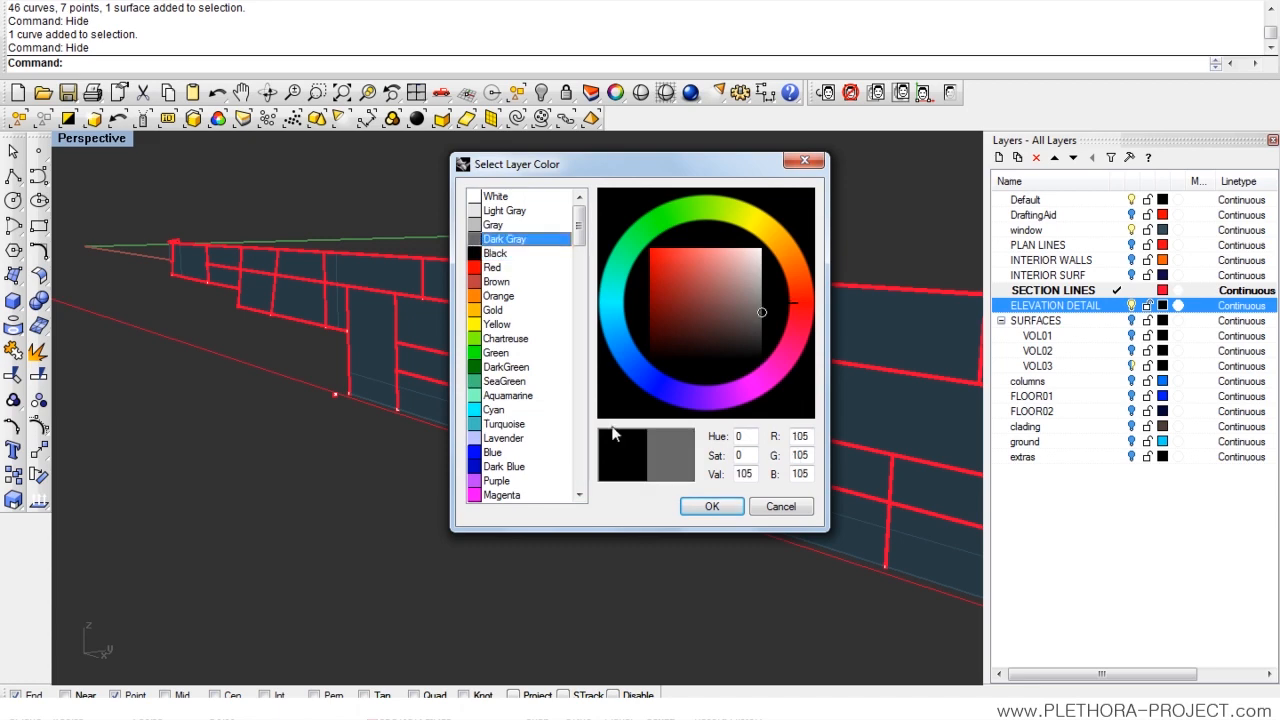
left_click(477, 212)
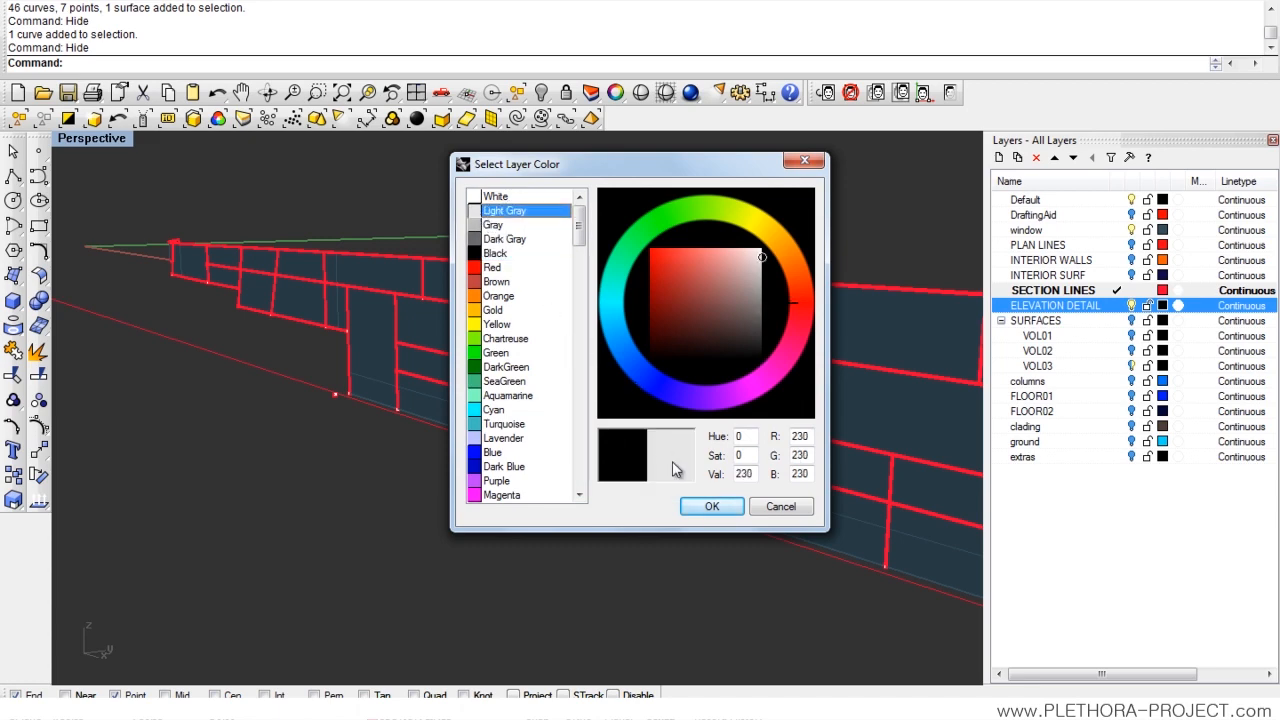
left_click(711, 506)
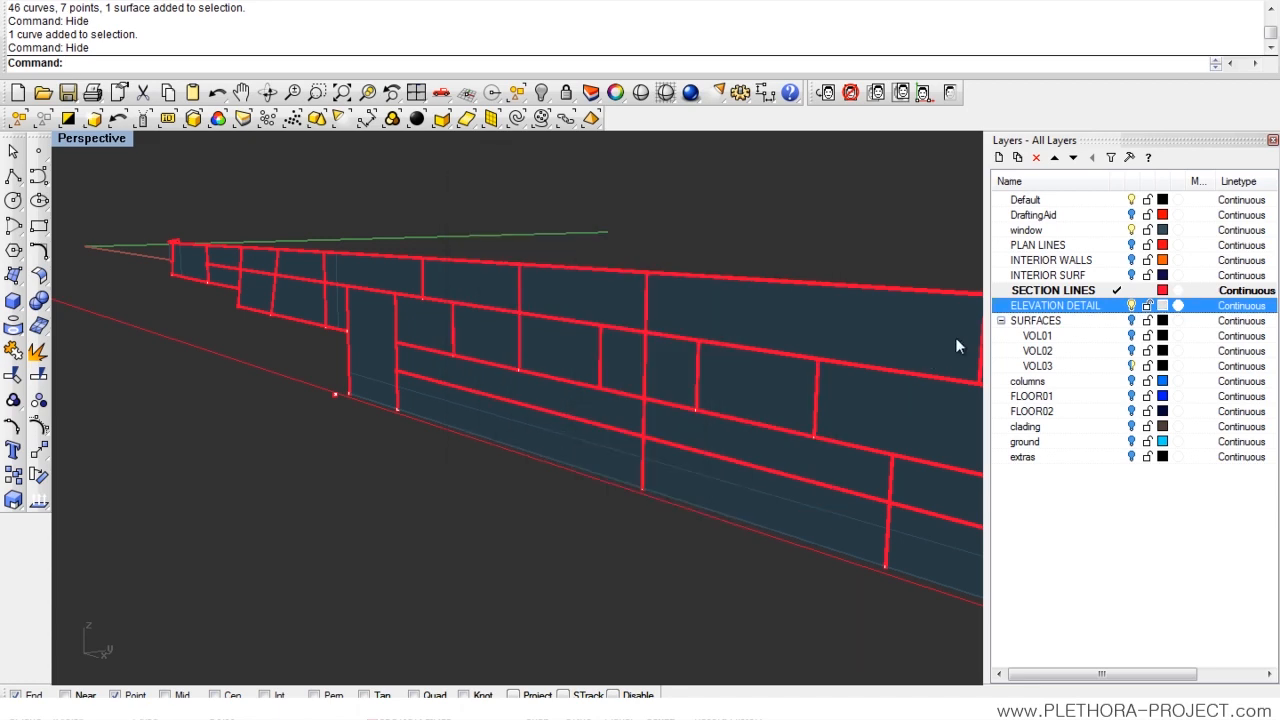
- Select all mullion polysurfaces and move them to the ELEVATION DETAIL layer
left_click(466, 119)
right_click_drag(429, 273, 397, 342)
scroll(435, 356, "up", 4)
right_click(1050, 311)
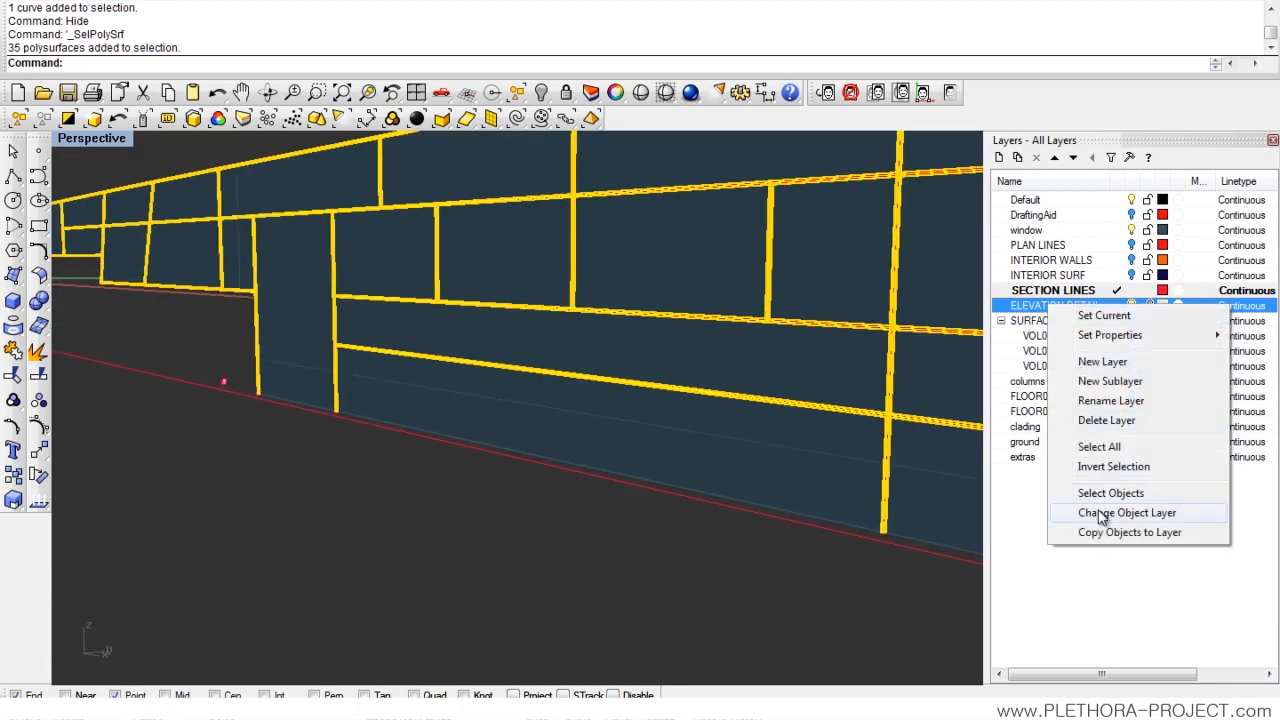
left_click(1057, 514)
- Select all curves in the model and hide them
right_click_drag(450, 497, 474, 465)
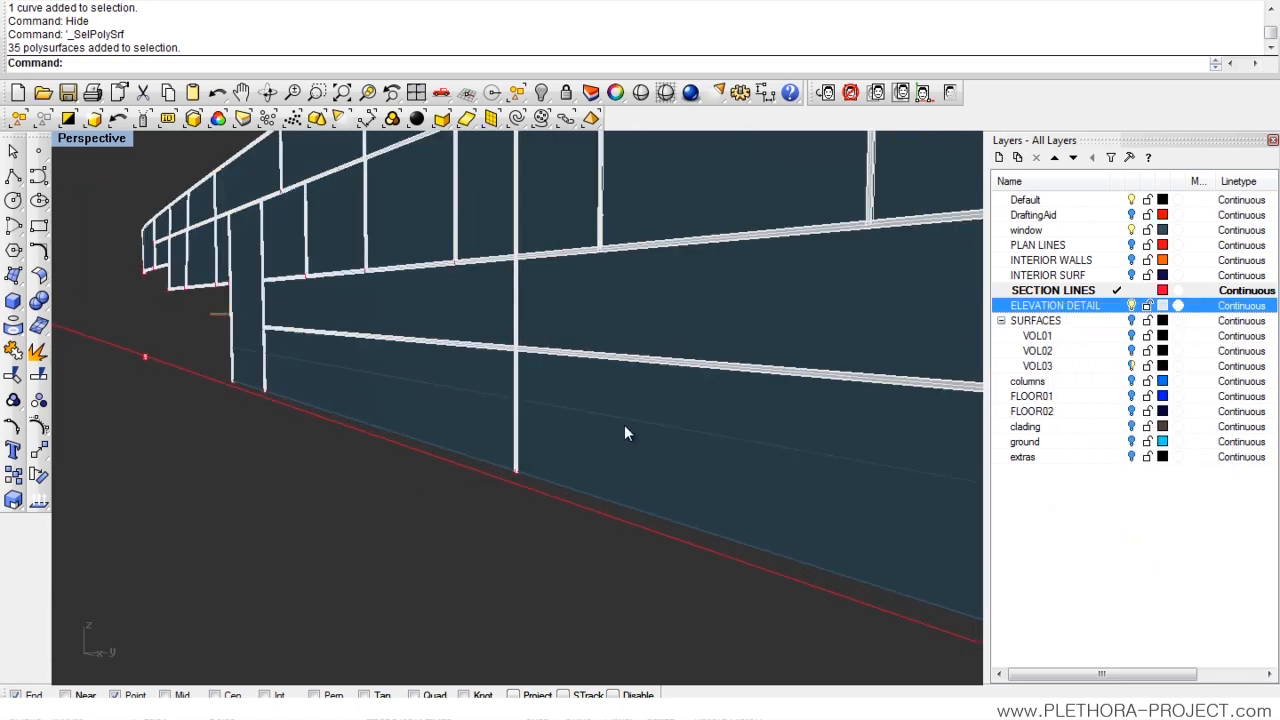
right_click_drag(268, 427, 269, 469)
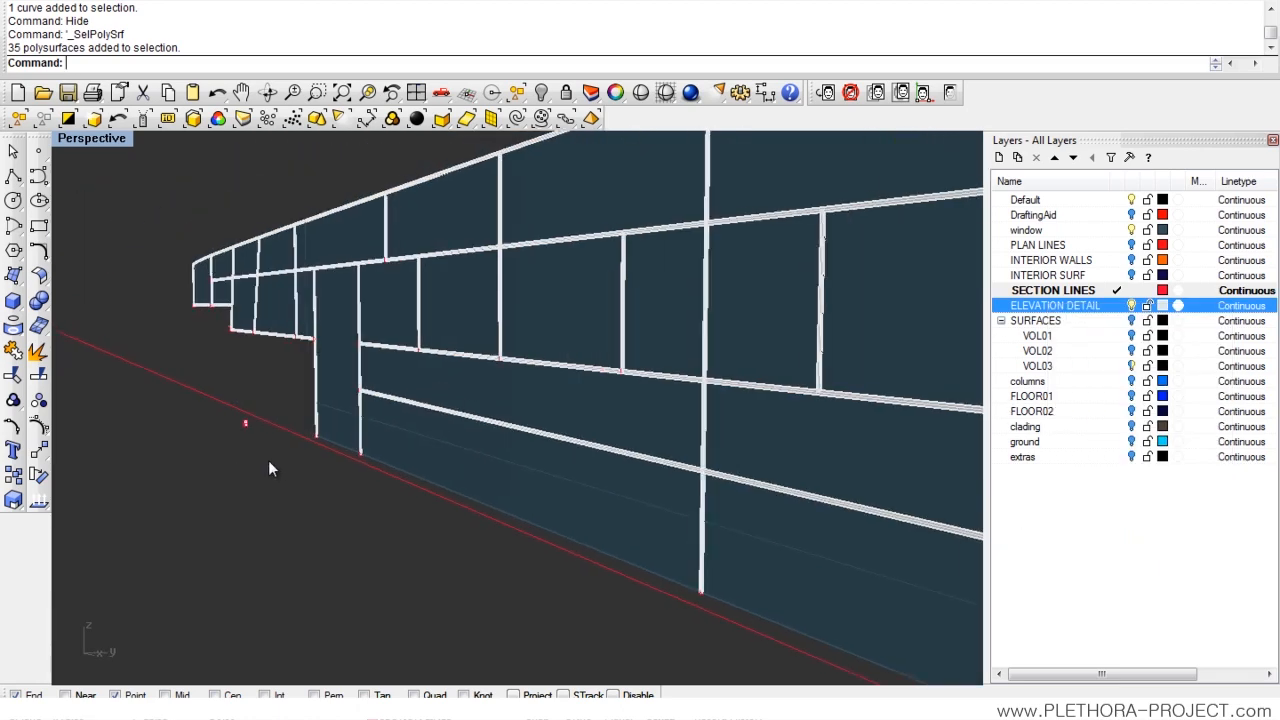
left_click(517, 119)
key("ctrl+h")
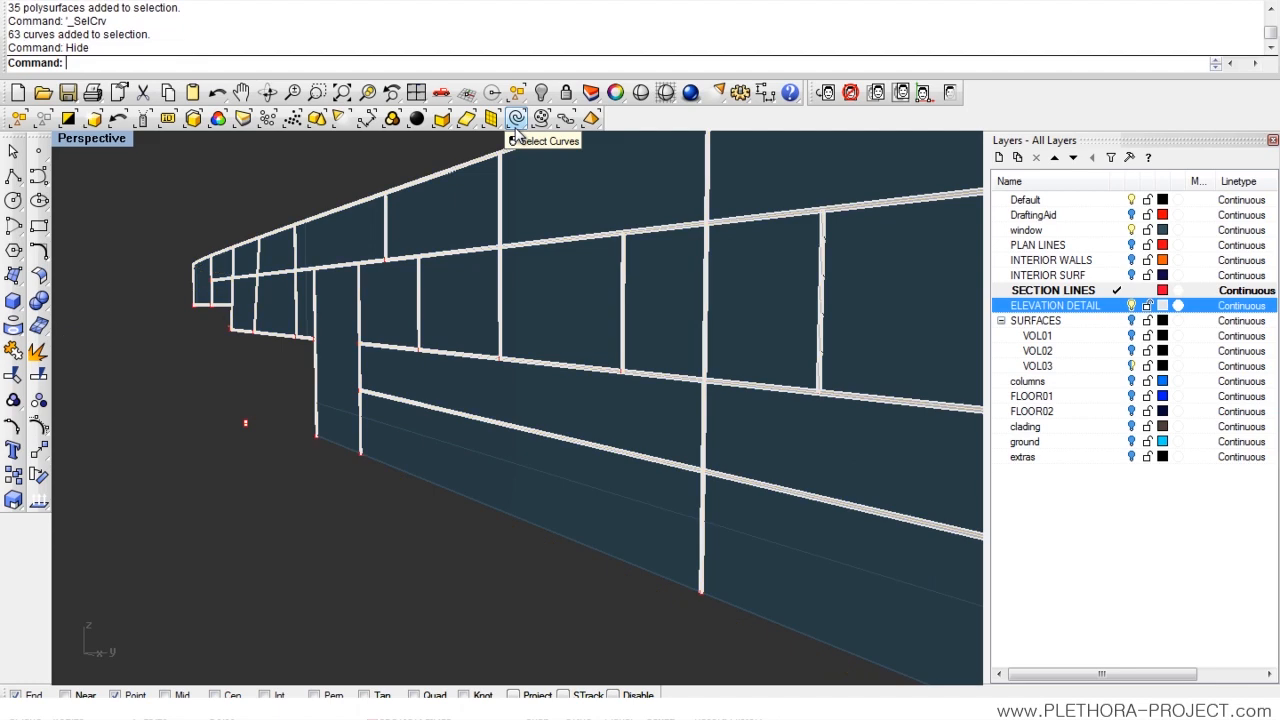
- Select all point objects around the mullions and hide them
right_click_drag(411, 325, 380, 372)
scroll(376, 362, "up", 8)
scroll(341, 458, "up", 6)
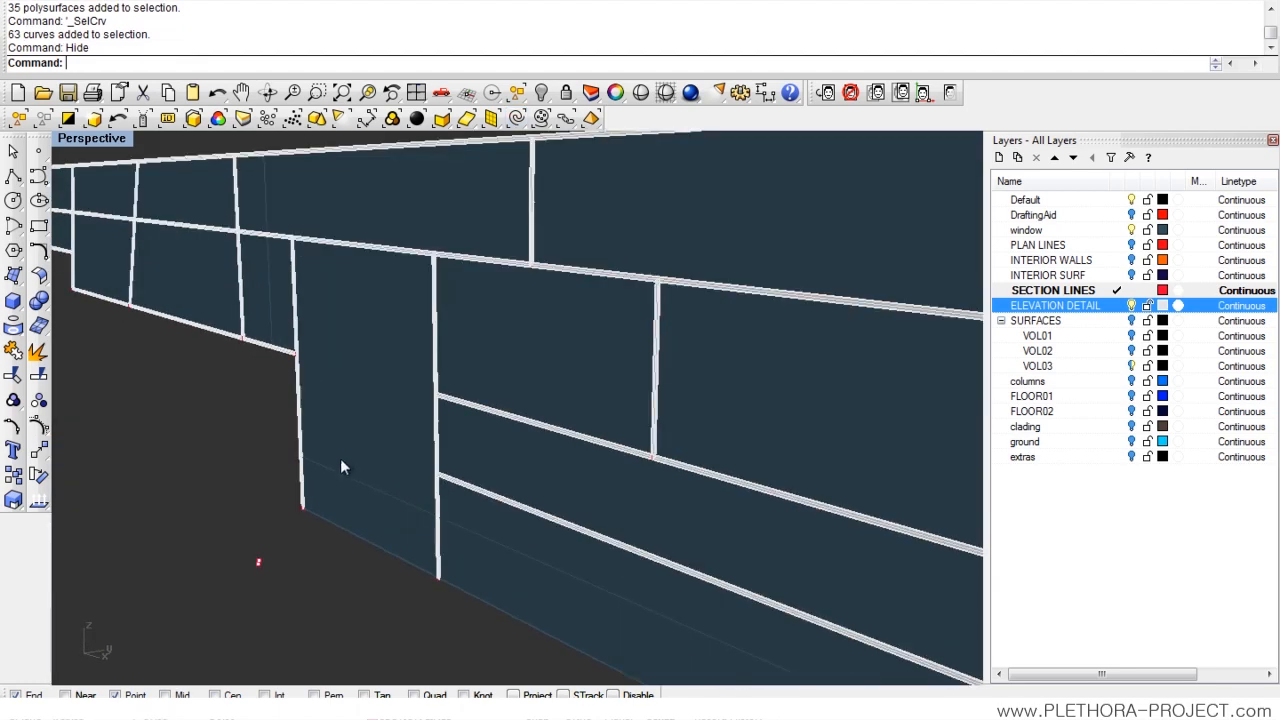
left_click(316, 118)
scroll(235, 445, "down", 10)
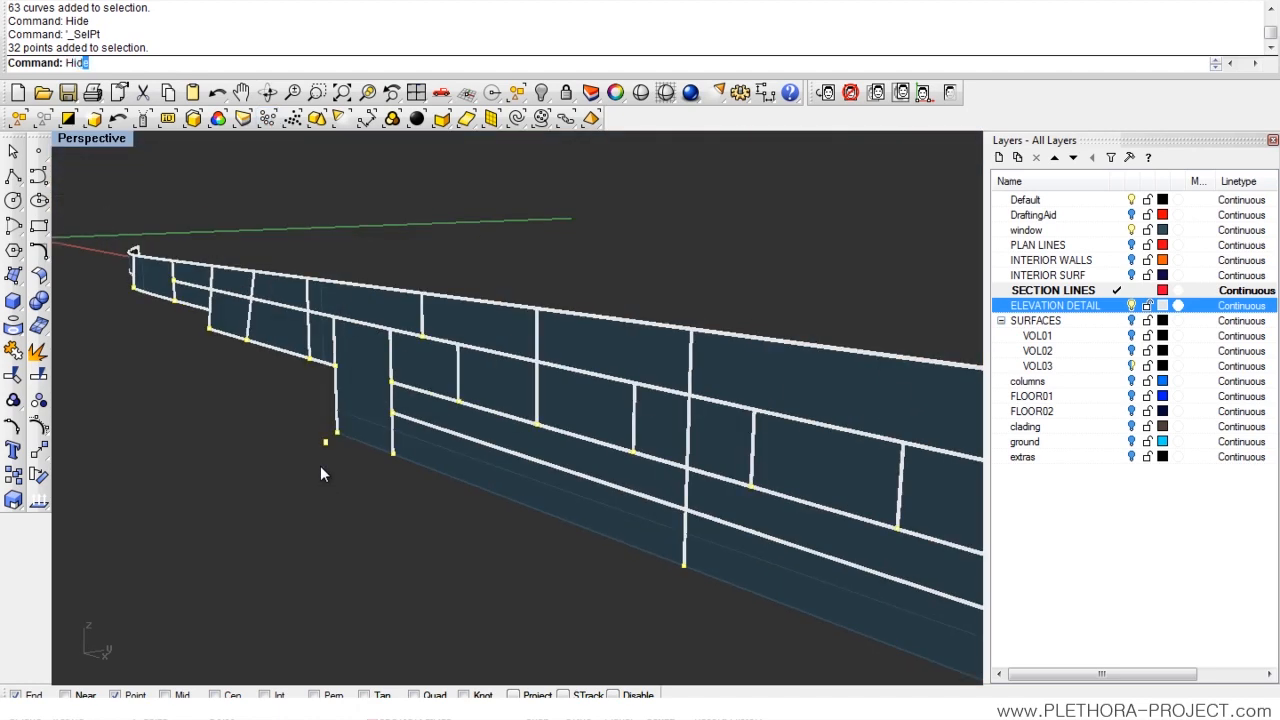
key("Return")
- Make ELEVATION DETAIL the current layer and turn off the SECTION LINES layer
right_click_drag(354, 461, 526, 451)
scroll(524, 447, "down", 5)
scroll(463, 366, "up", 5)
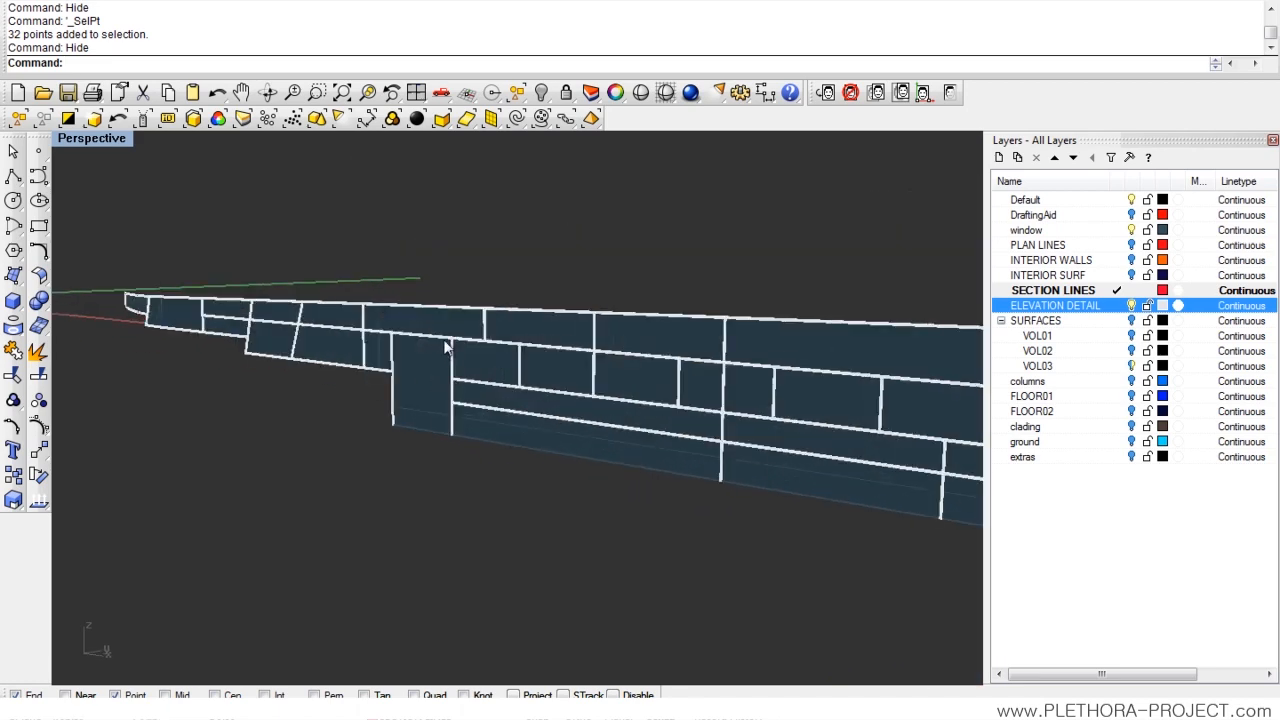
right_click_drag(674, 441, 438, 346)
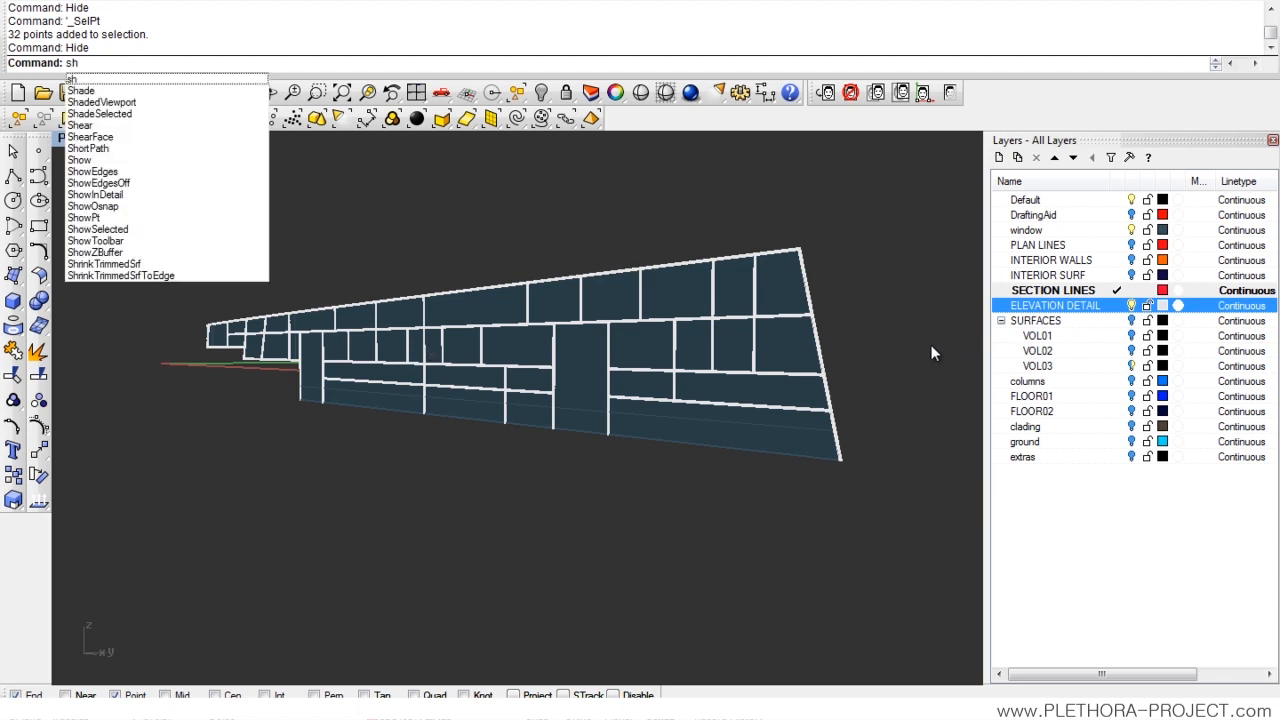
left_click(1117, 305)
left_click(1134, 292)
- Show the hidden objects on the currently visible layers with the Show command
right_click_drag(933, 303, 761, 359)
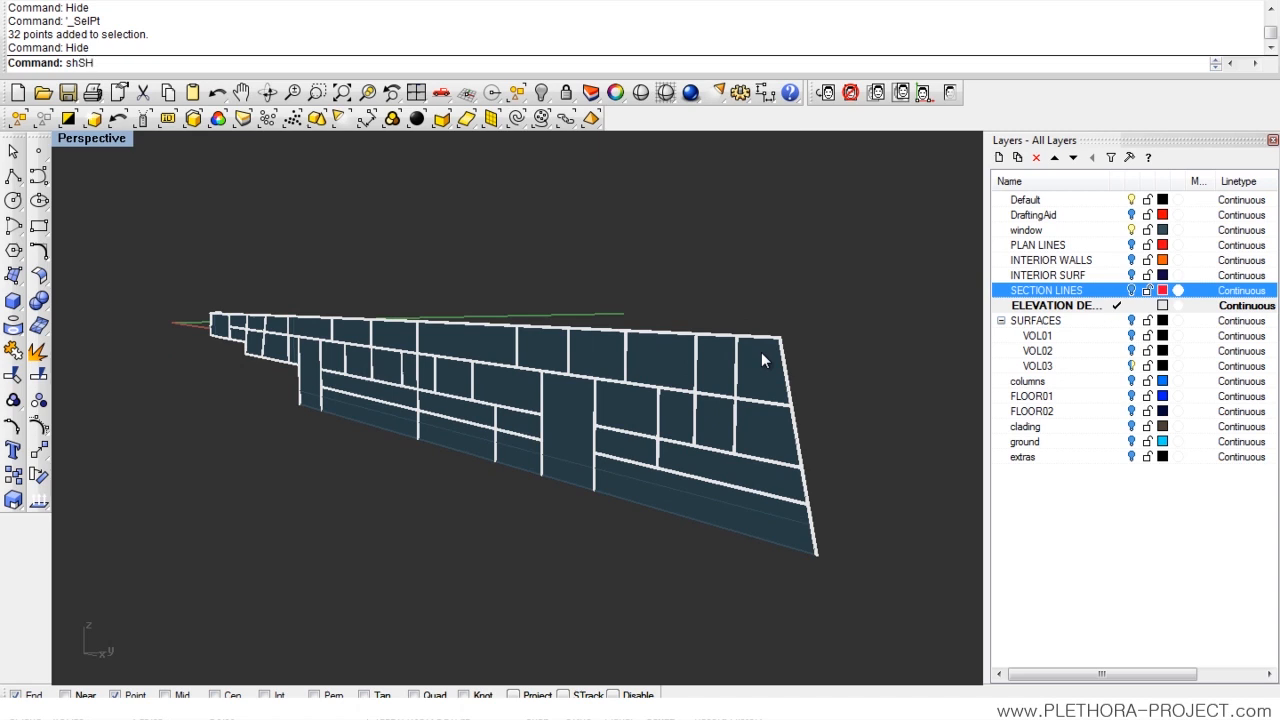
key("Return")
right_click_drag(694, 369, 660, 366)
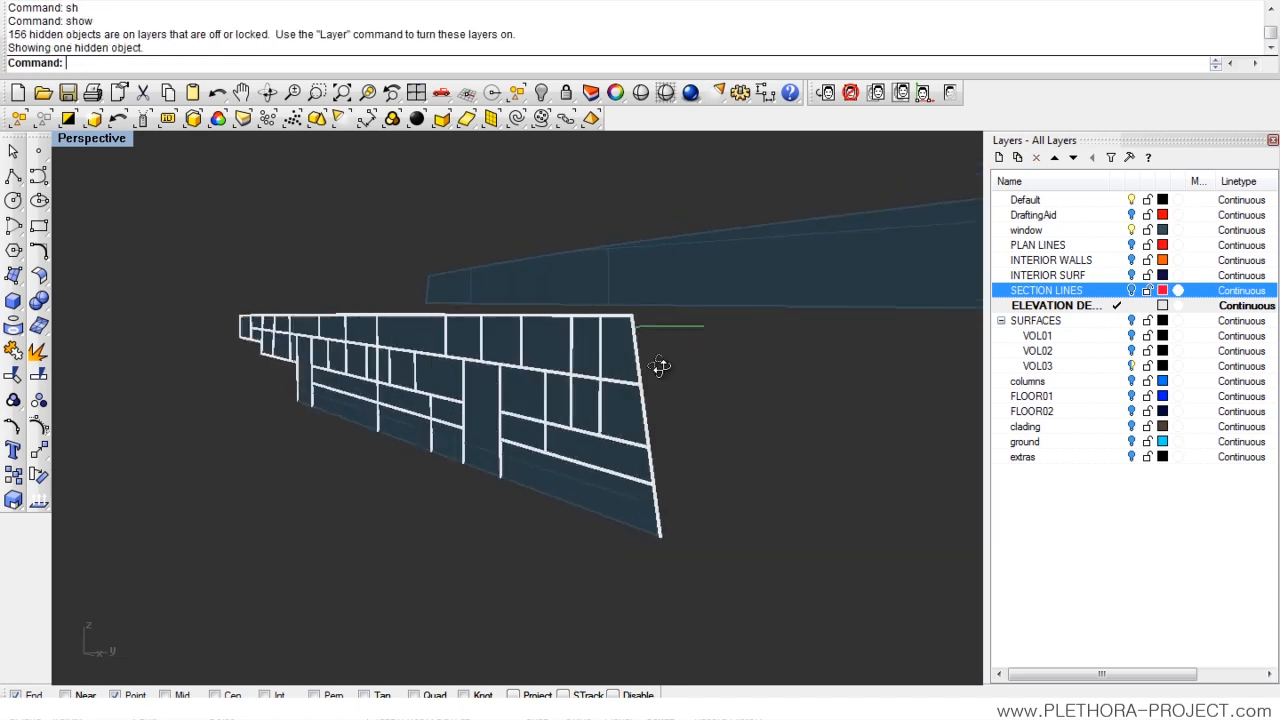
- Turn on the VOL01 and VOL02 layers together with their parent layer SURFACES
left_click(1131, 336)
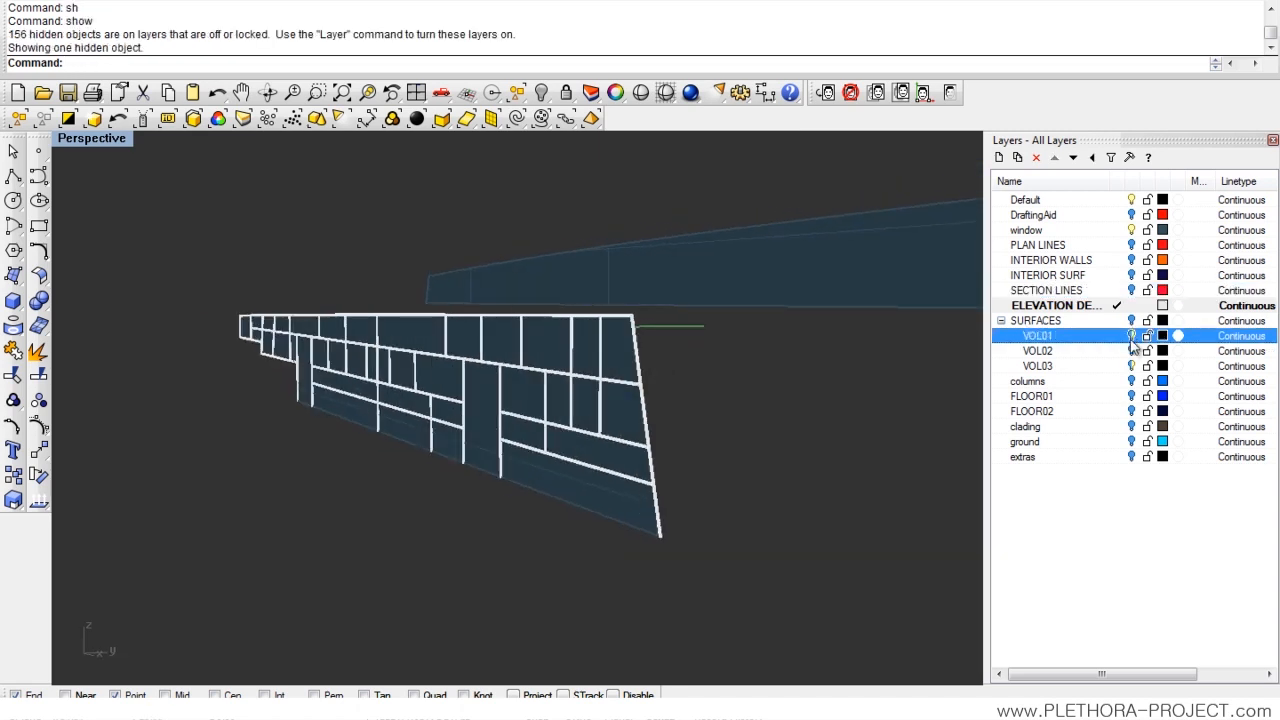
left_click(1131, 351)
left_click(1131, 321)
- Run Show again to bring back the hidden objects on the newly enabled SURFACES layers
right_click_drag(696, 428, 470, 370)
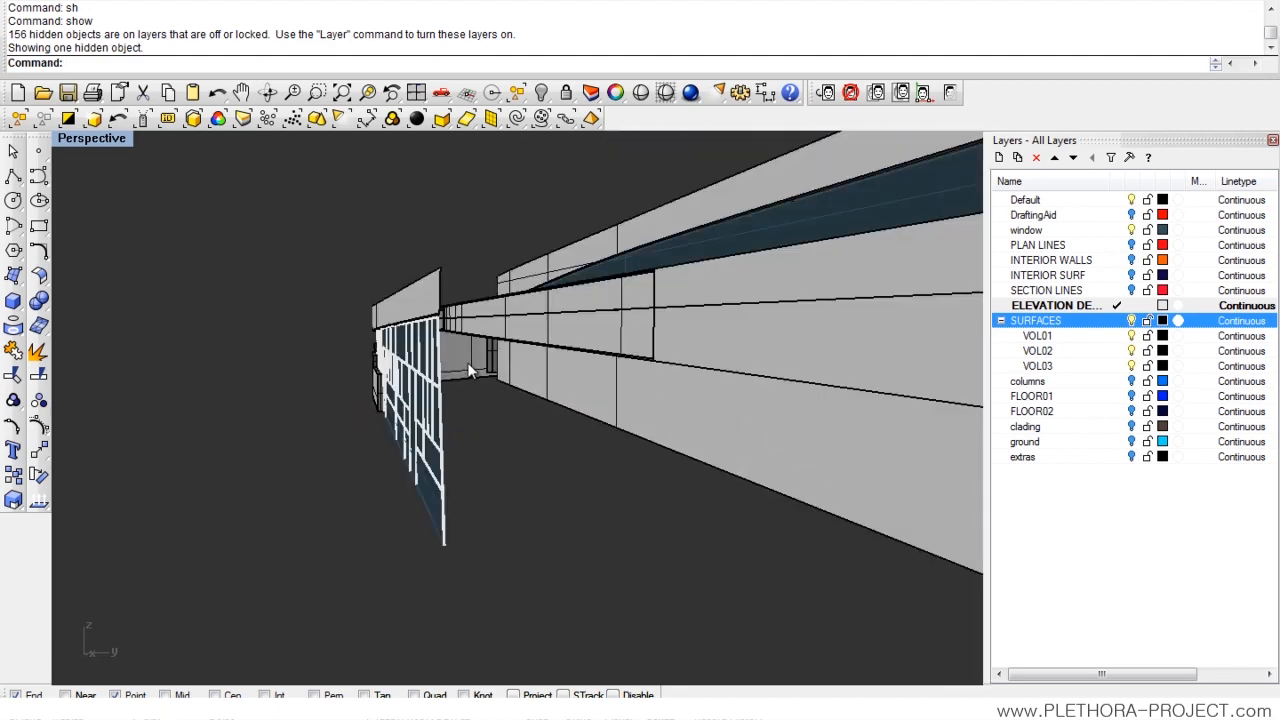
scroll(416, 313, "up", 2)
right_click_drag(546, 305, 627, 351)
scroll(470, 351, "down", 5)
right_click_drag(452, 352, 603, 336)
type("sh")
key("Return")
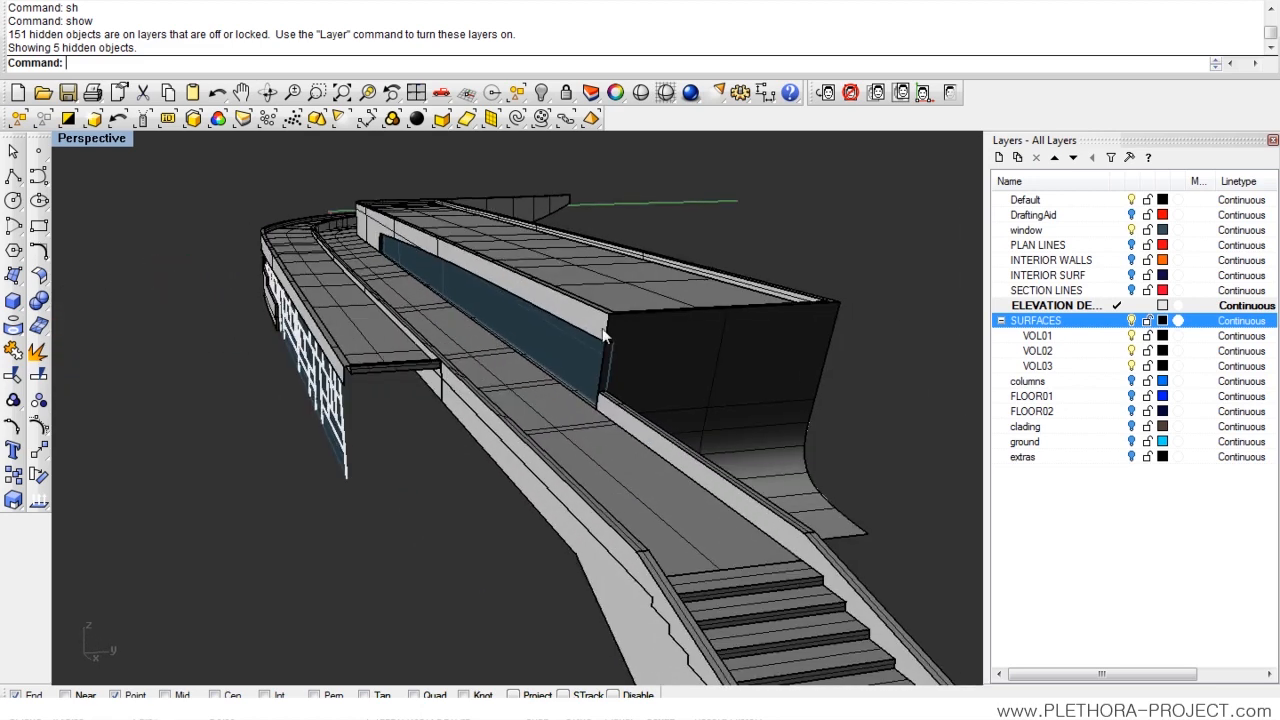
- Turn on the FLOOR01, FLOOR02, clading, columns and INTERIOR SURF layers
left_click(1131, 396)
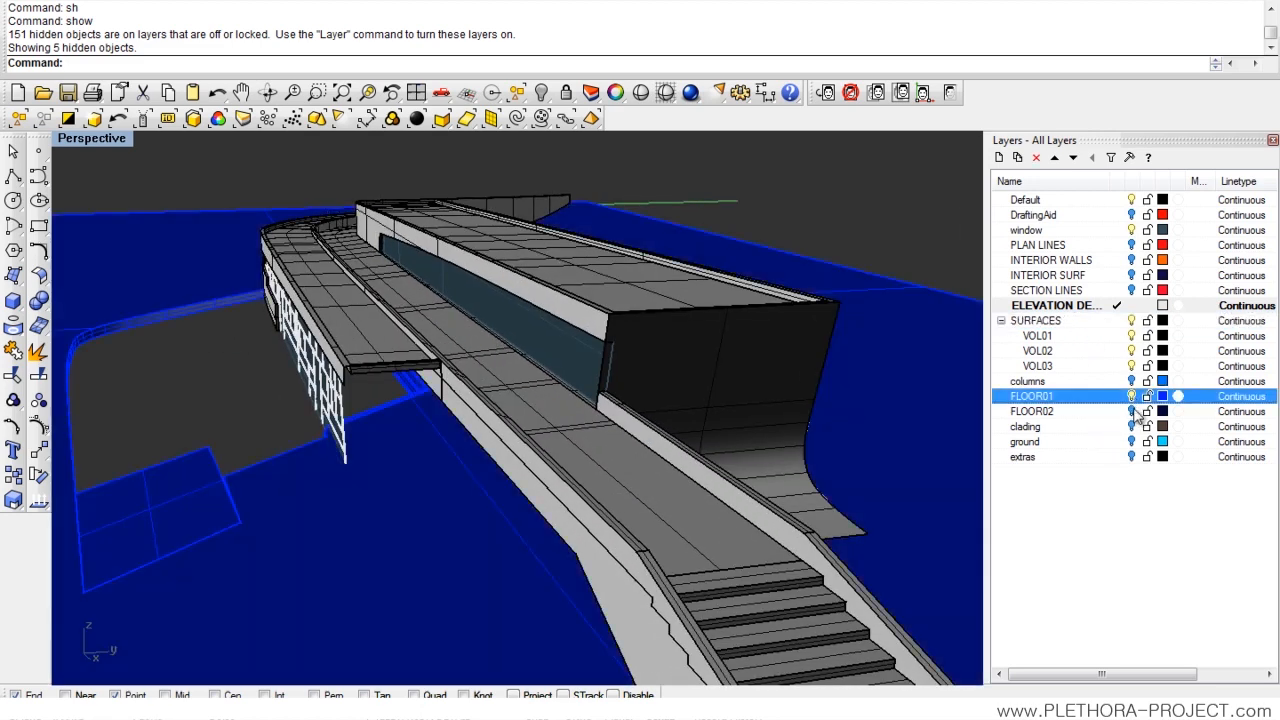
left_click(1131, 411)
left_click(1131, 426)
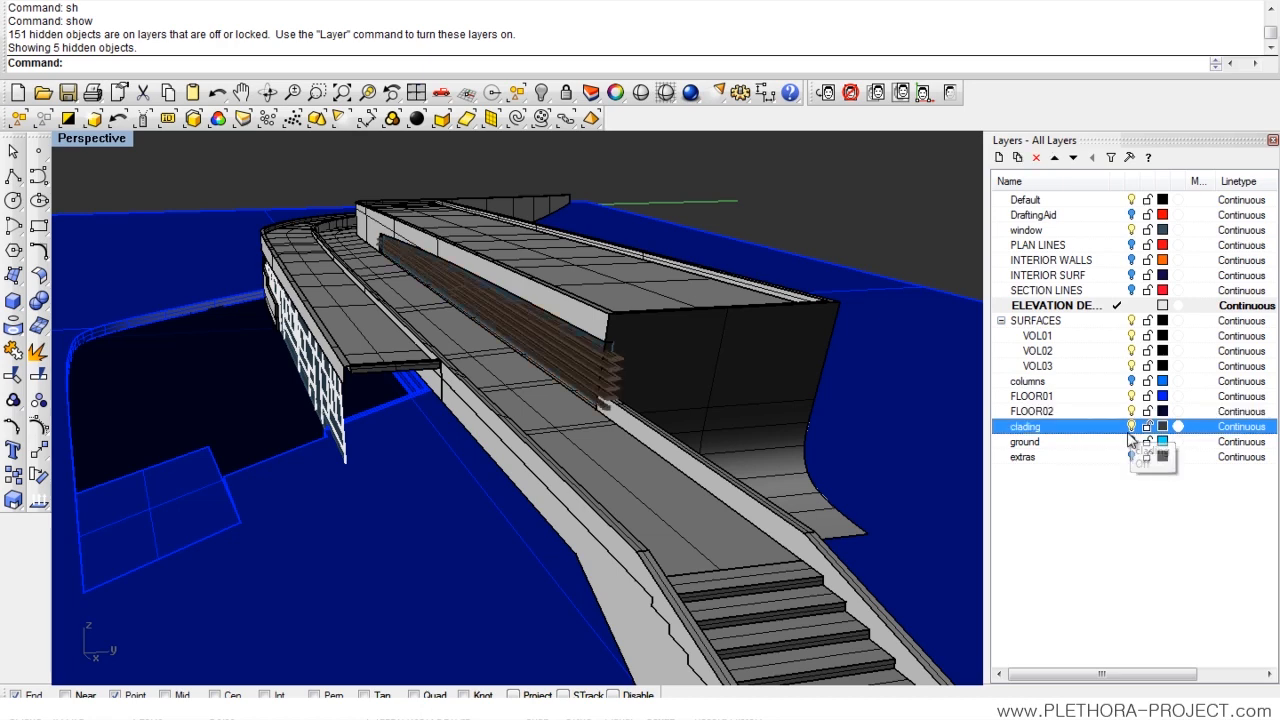
right_click_drag(837, 458, 420, 386)
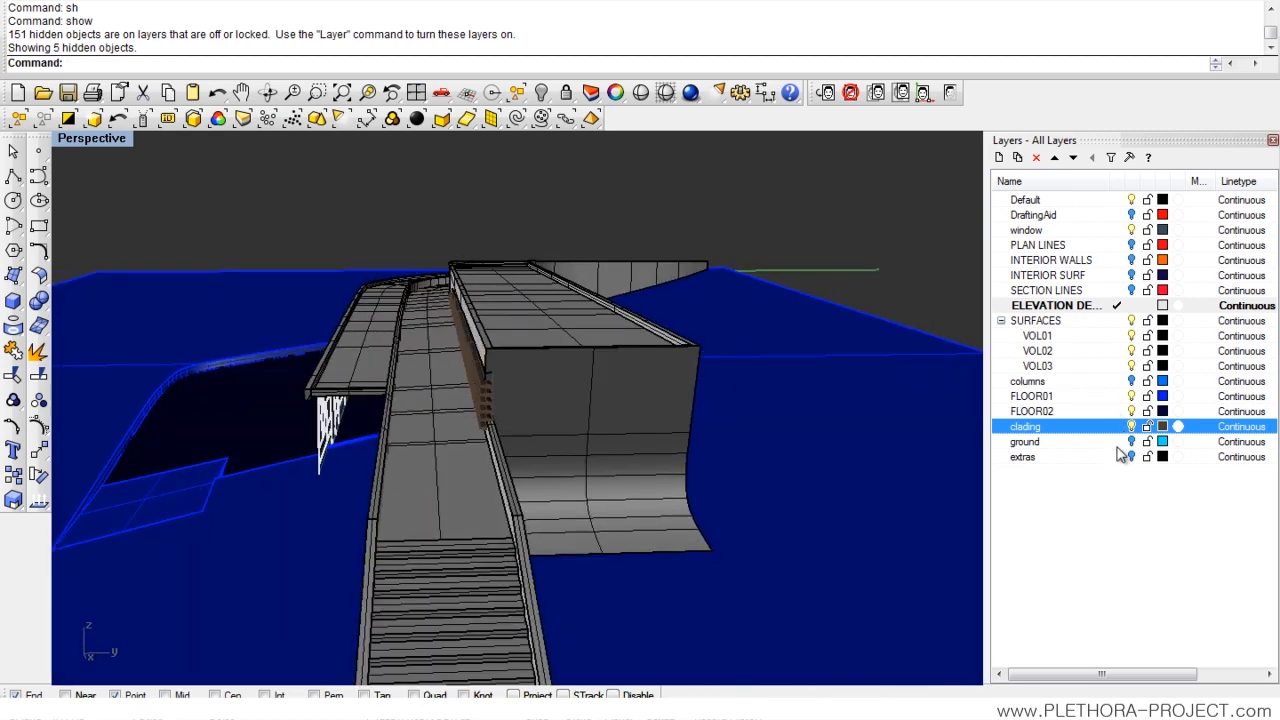
left_click(1130, 382)
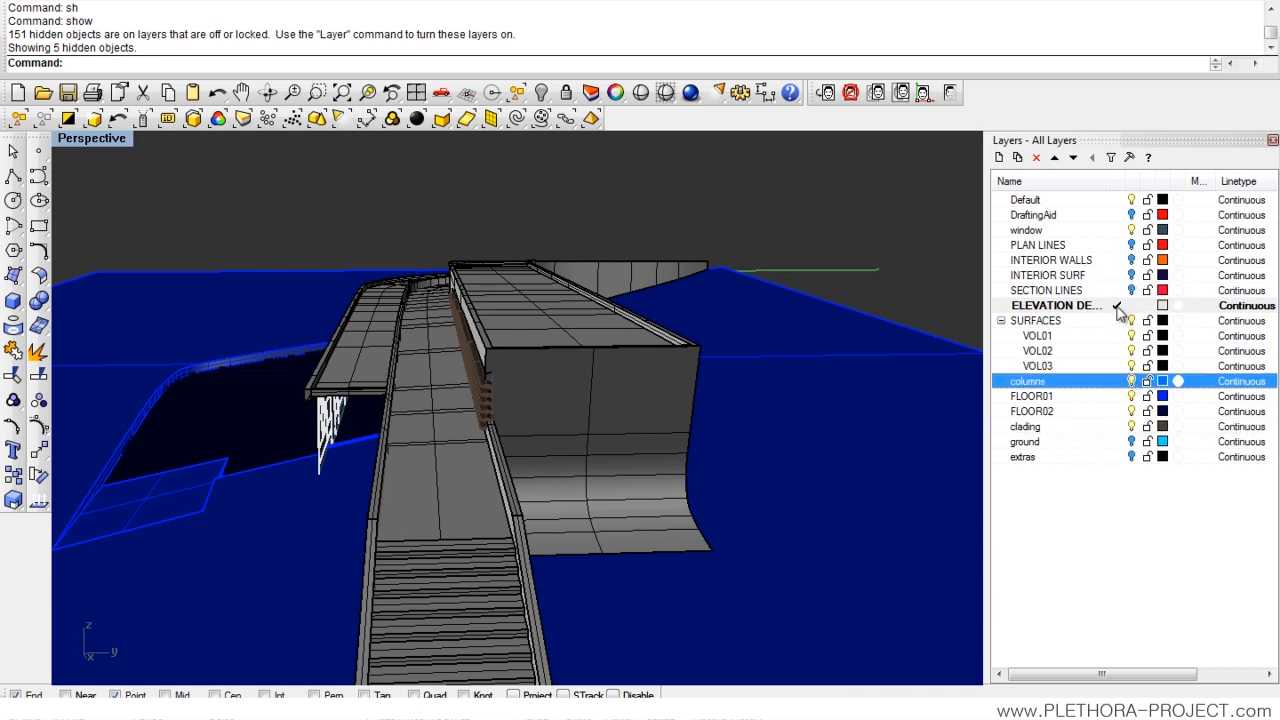
right_click_drag(565, 411, 402, 372)
right_click_drag(628, 390, 491, 405)
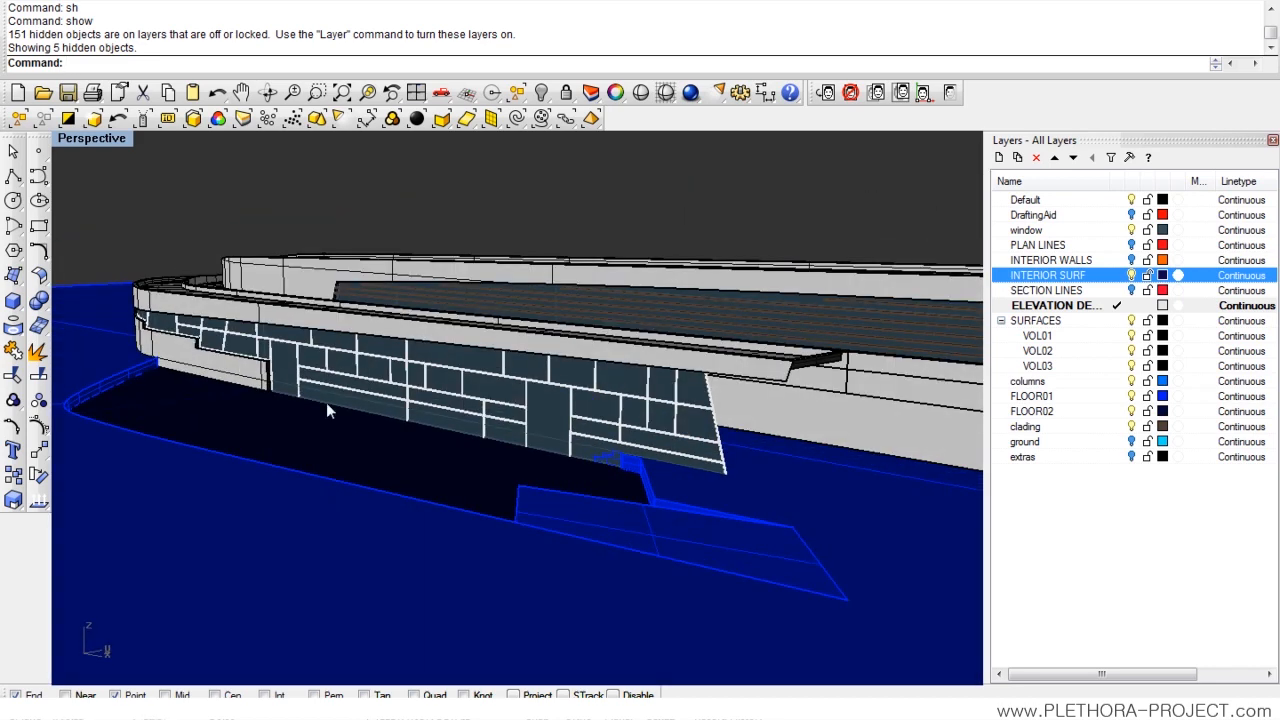
- Examine the assembled building from several sides, checking how the mullioned facade sits with the volumes, cladding and floors
scroll(326, 402, "up", 5)
right_click_drag(630, 414, 418, 370)
scroll(581, 425, "down", 6)
right_click_drag(379, 463, 585, 349)
right_click_drag(541, 397, 535, 363)
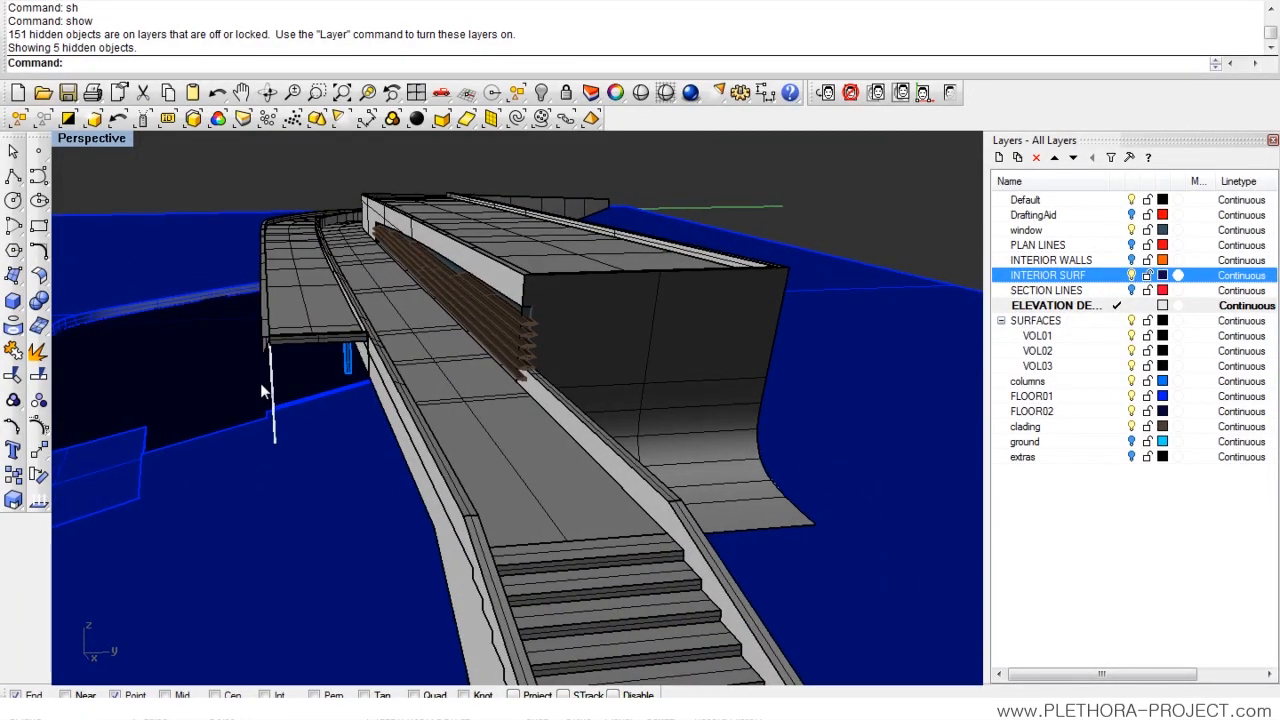
right_click_drag(261, 378, 309, 393)
right_click_drag(386, 448, 413, 428)
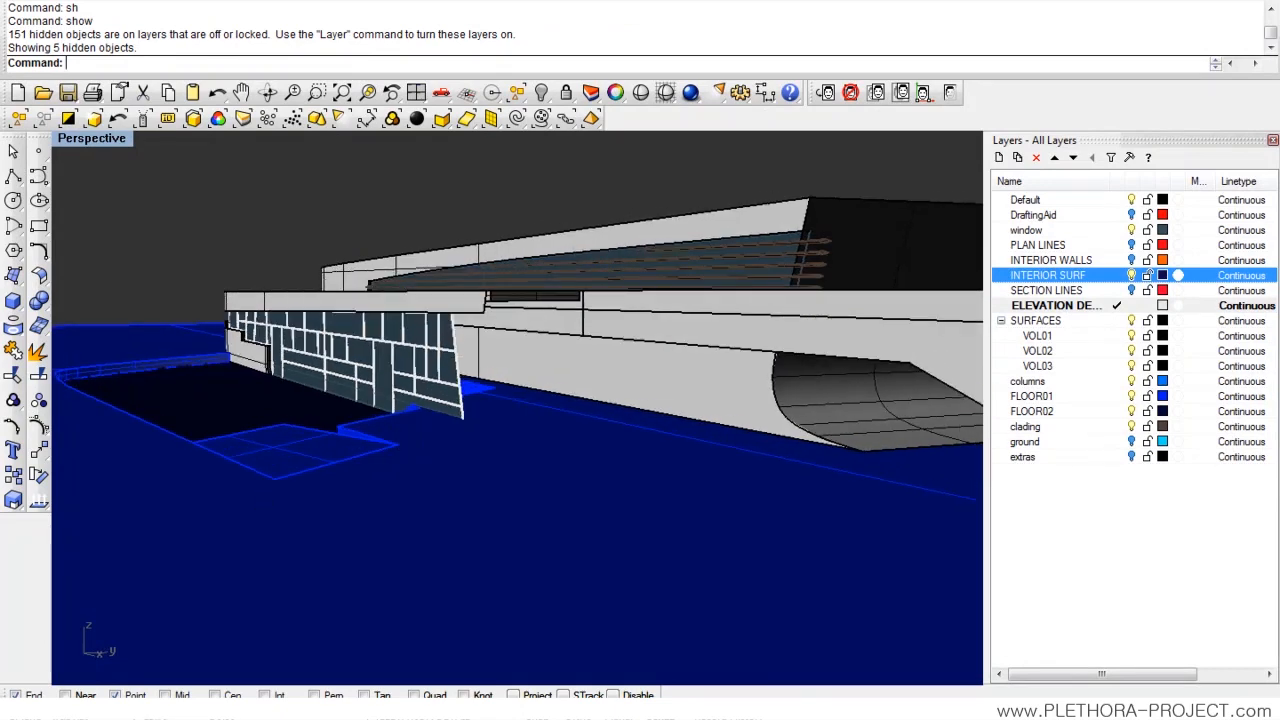